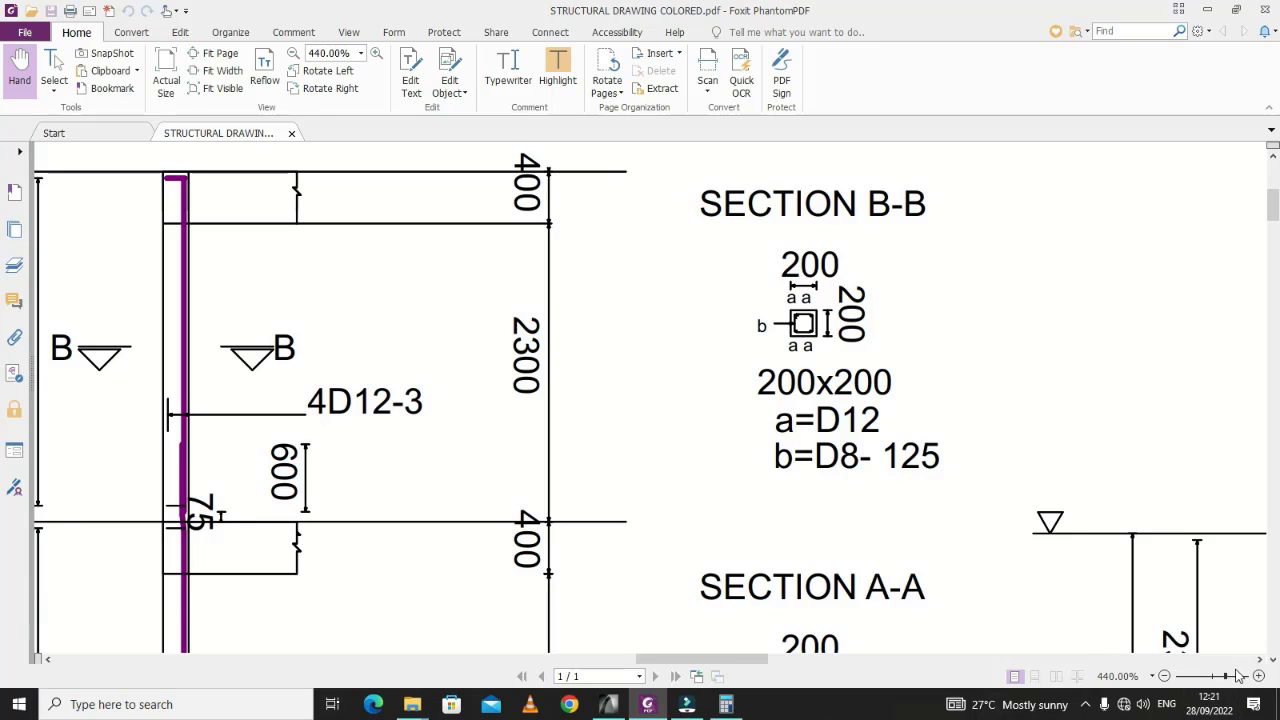
# Step: Examine the column reinforcement elevation and Sections A-A and B-B in STRUCTURAL DRAWING COLORED.pdf
pyautogui.moveTo(1232, 683); pyautogui.dragTo(1227, 684)
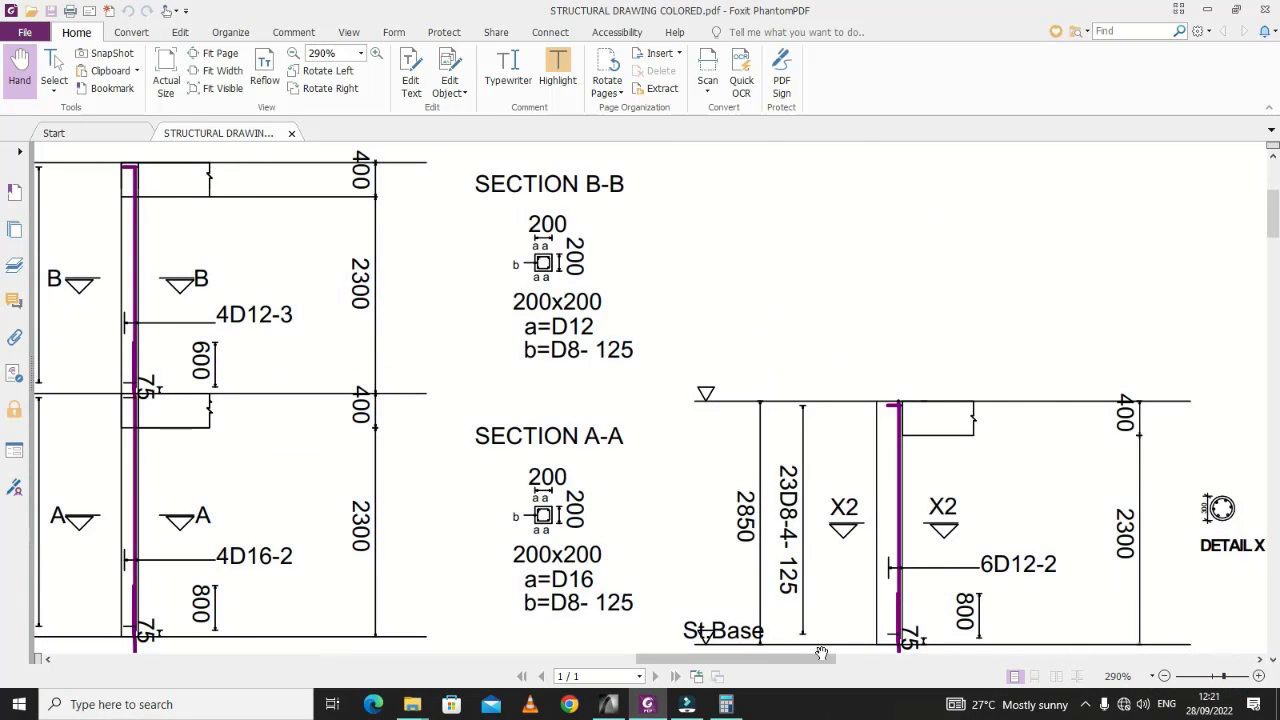
pyautogui.moveTo(812, 670); pyautogui.dragTo(755, 671)
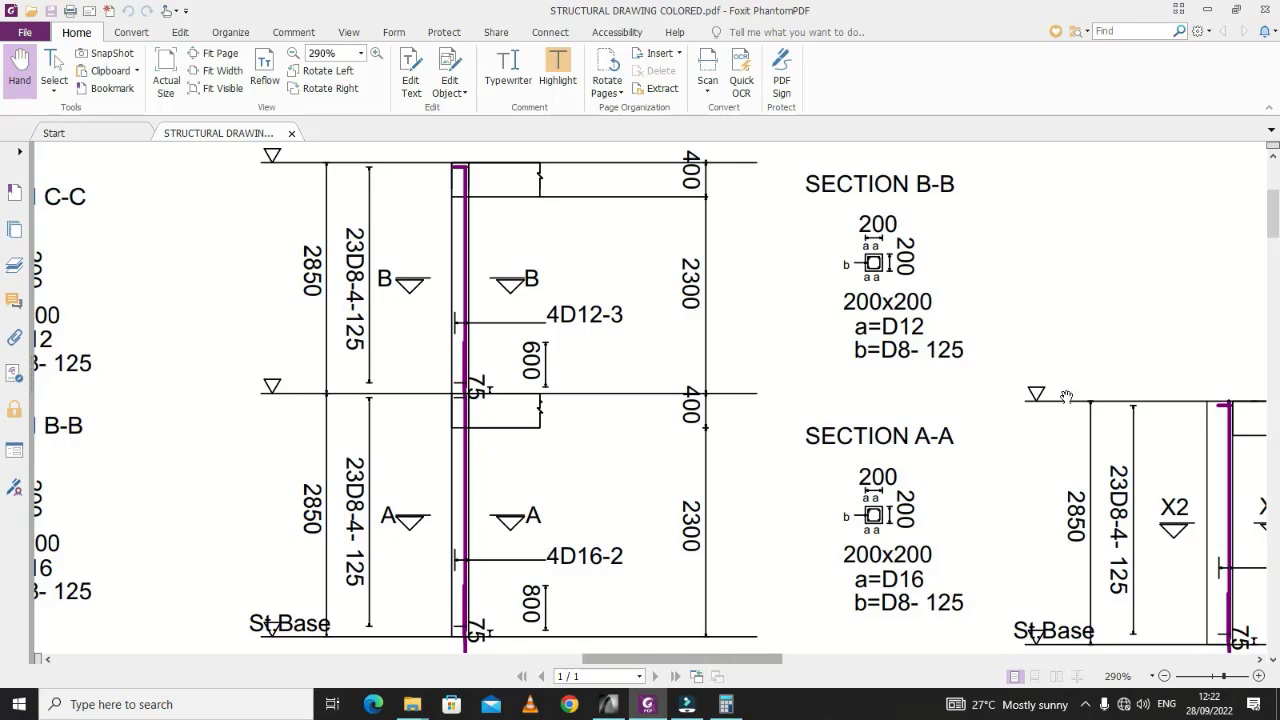
pyautogui.scroll(-2, 738, 383)
pyautogui.scroll(3, 794, 400)
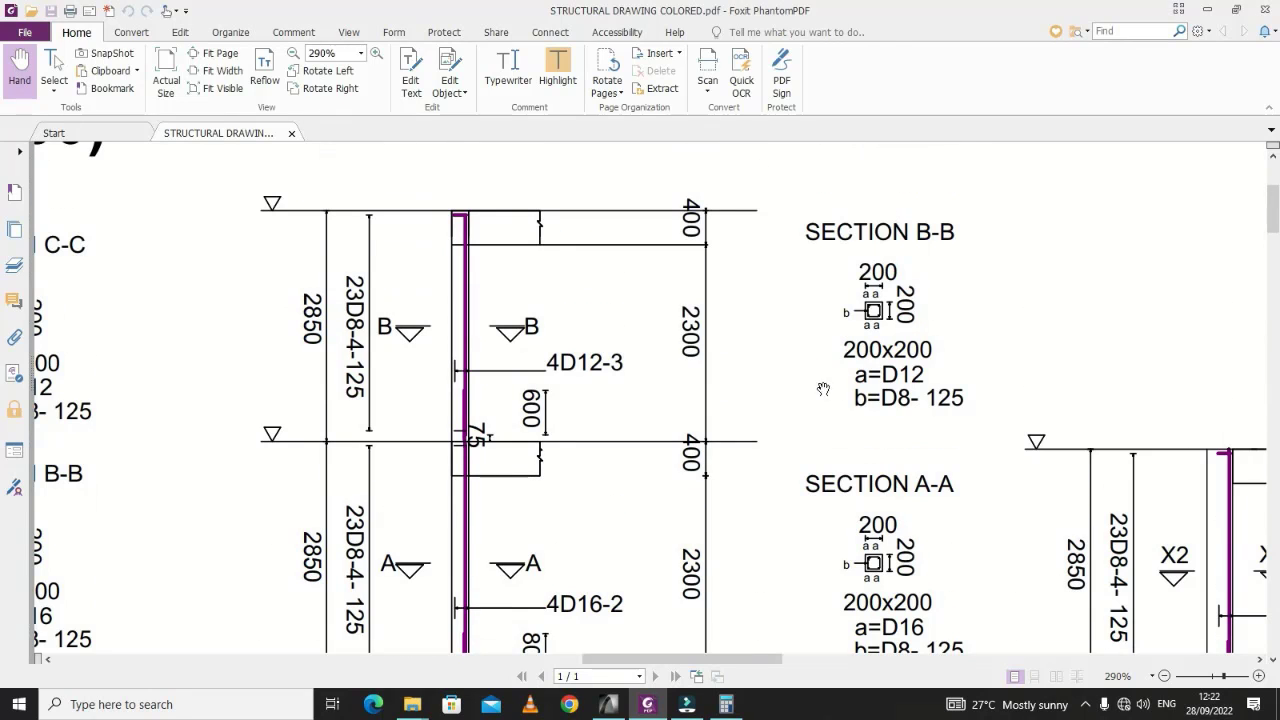
# Step: Shrink the PDF window over the ArchiCAD plan and examine the column's storey heights, beam depths, bar labels and section sizes
pyautogui.doubleClick(938, 8)
pyautogui.moveTo(966, 123)
pyautogui.mouseDown()
pyautogui.moveTo(909, 179)
pyautogui.moveTo(616, 179)
pyautogui.mouseUp()
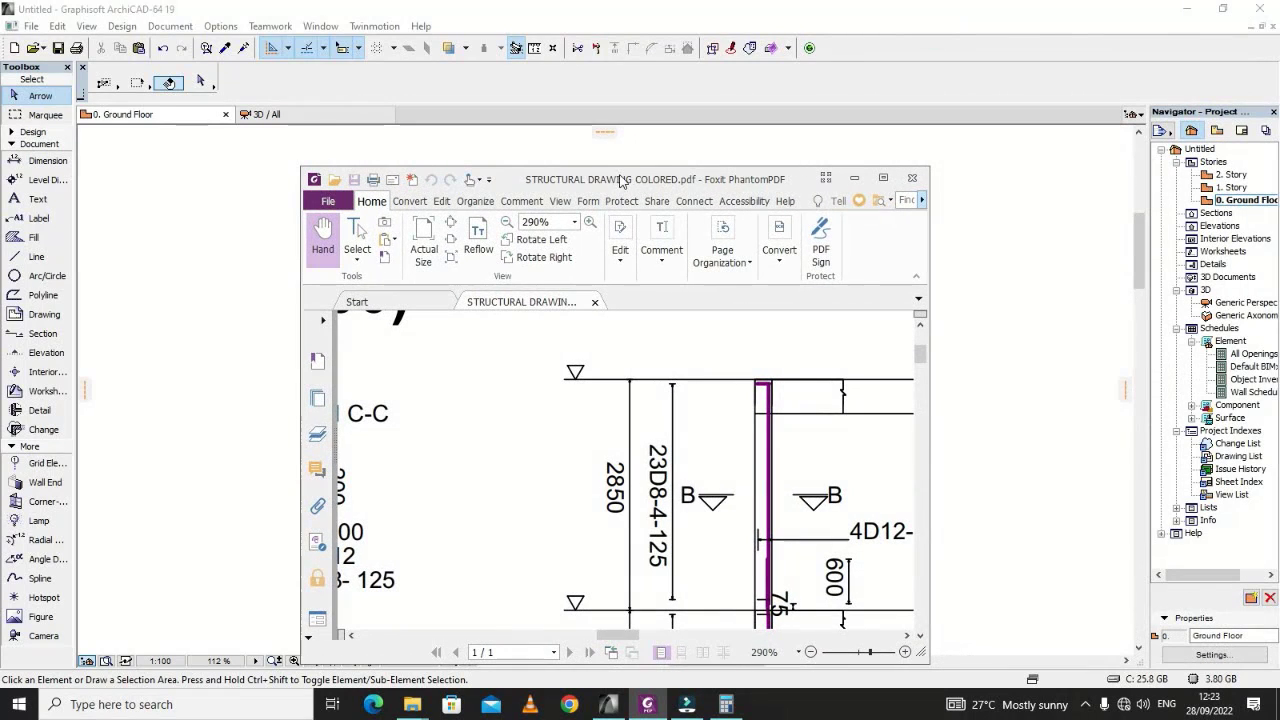
pyautogui.scroll(-1, 821, 500)
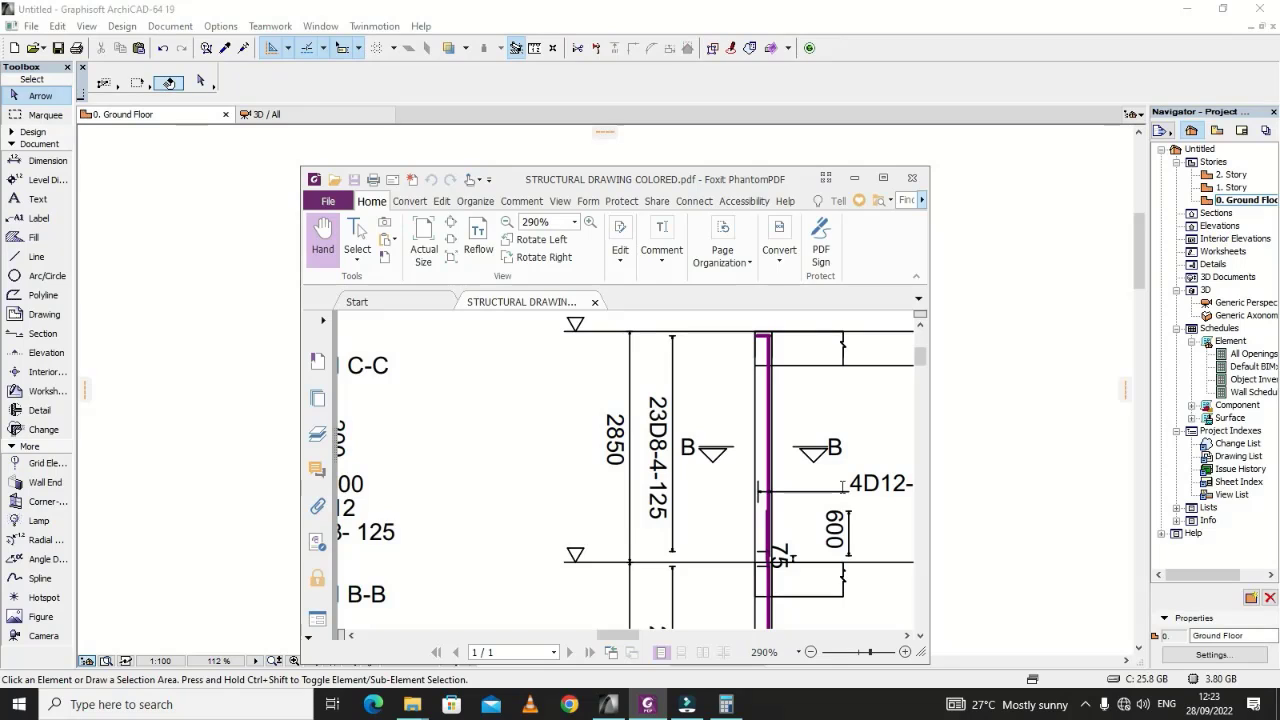
pyautogui.scroll(-4, 577, 468)
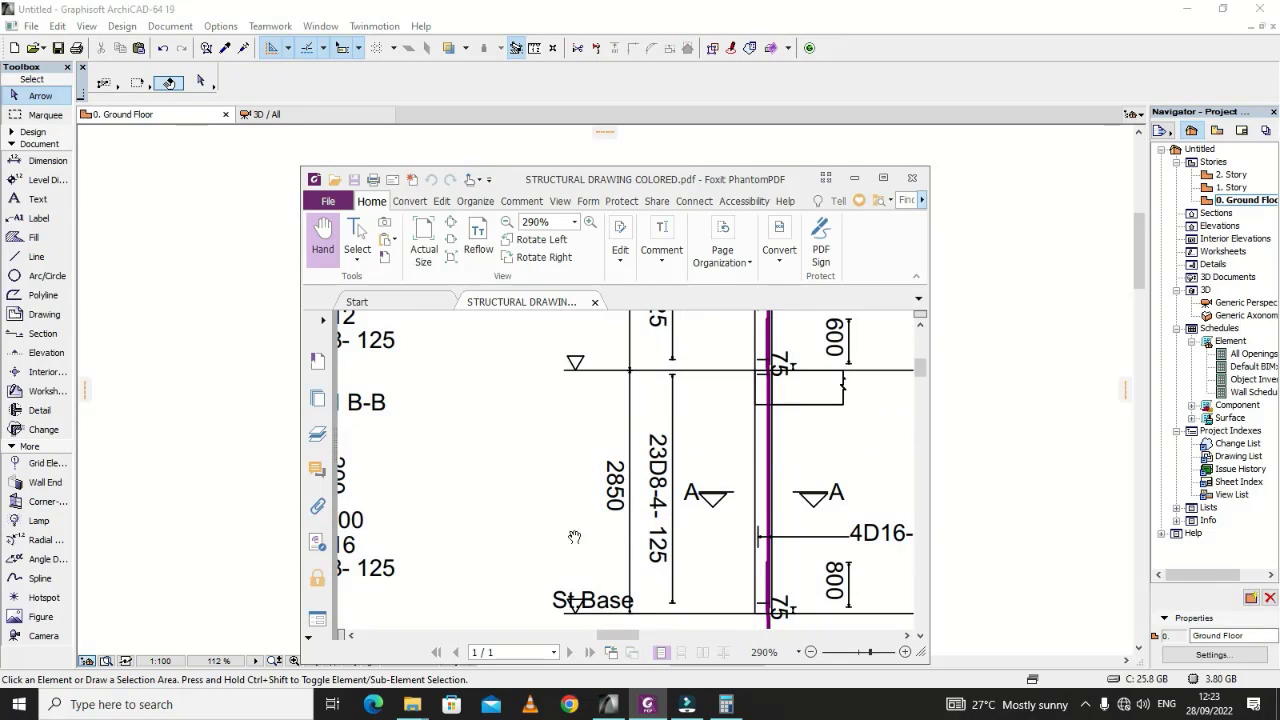
pyautogui.moveTo(604, 636)
pyautogui.mouseDown()
pyautogui.moveTo(624, 636)
pyautogui.moveTo(609, 636)
pyautogui.mouseUp()
pyautogui.scroll(8, 540, 508)
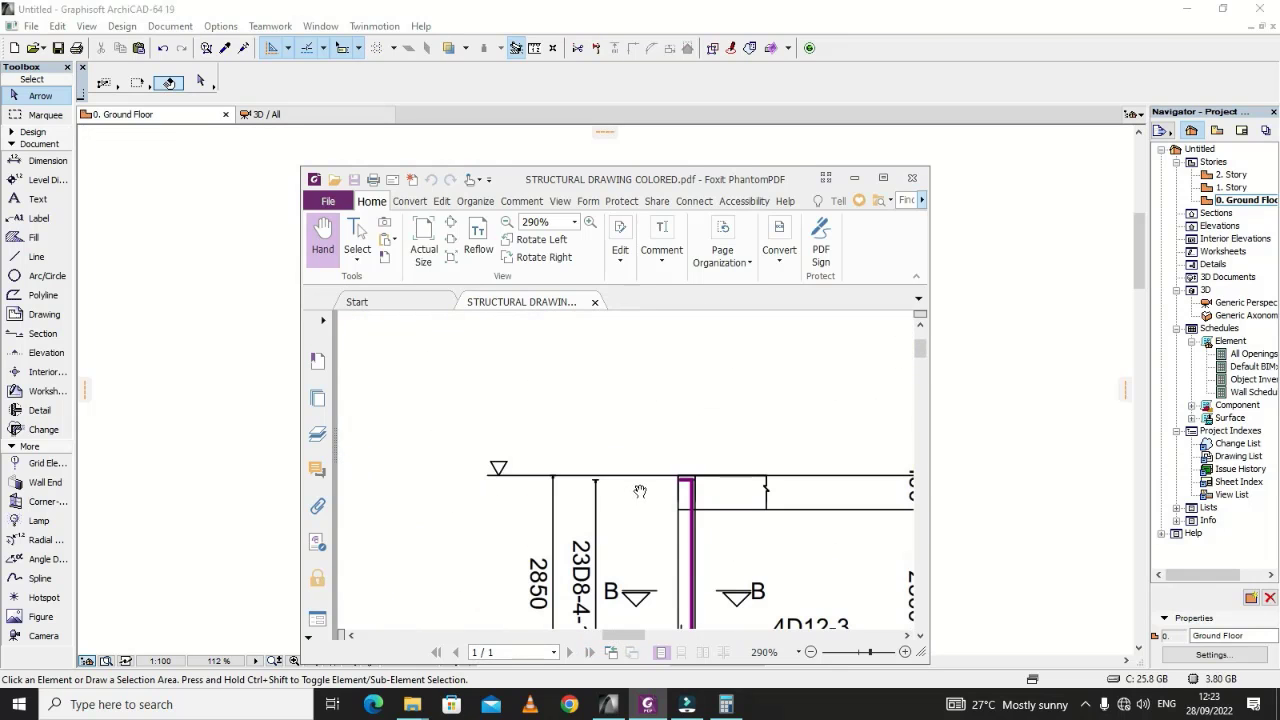
pyautogui.moveTo(609, 634); pyautogui.dragTo(650, 634)
pyautogui.scroll(-3, 667, 578)
pyautogui.scroll(-3, 623, 636)
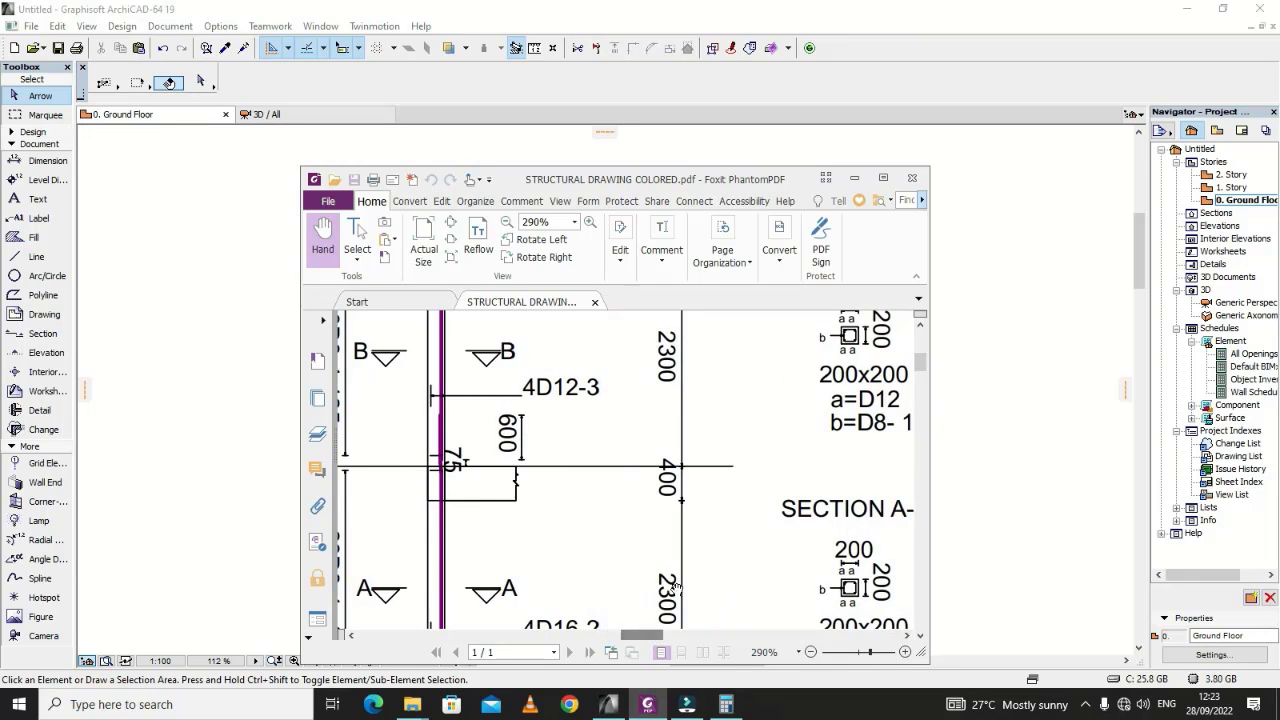
pyautogui.scroll(-4, 697, 571)
pyautogui.scroll(-1, 680, 531)
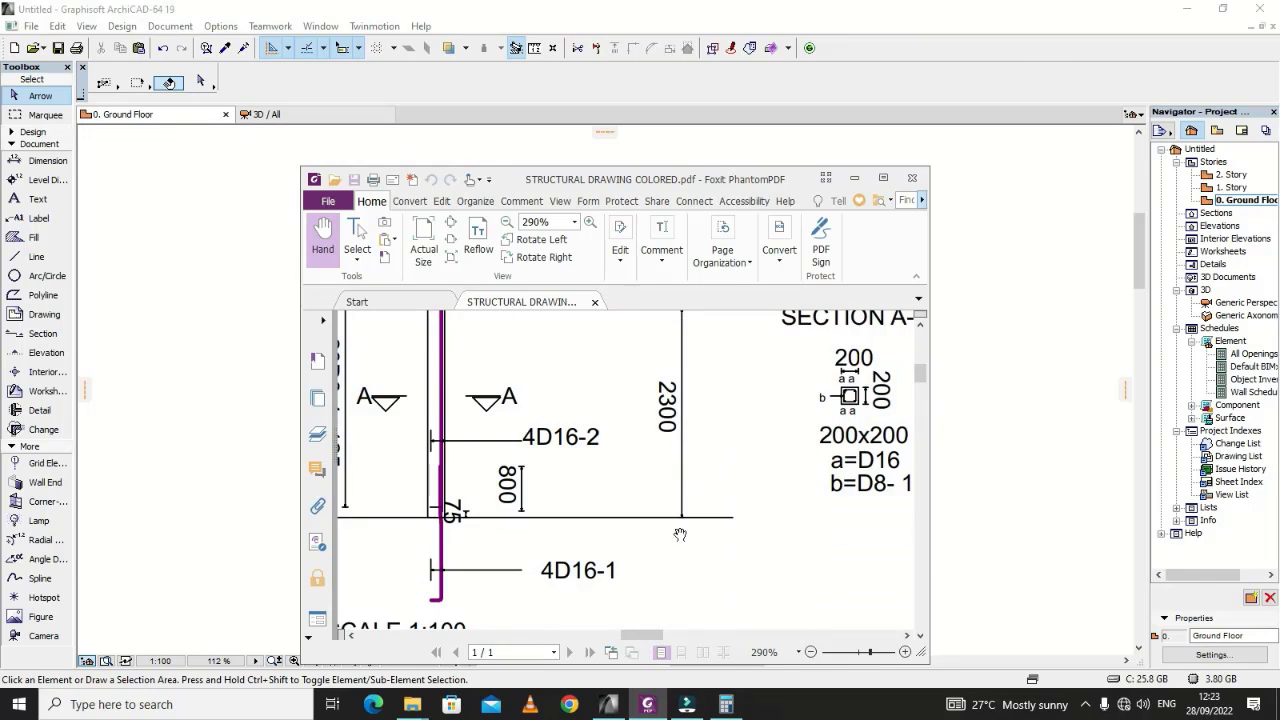
pyautogui.scroll(6, 690, 535)
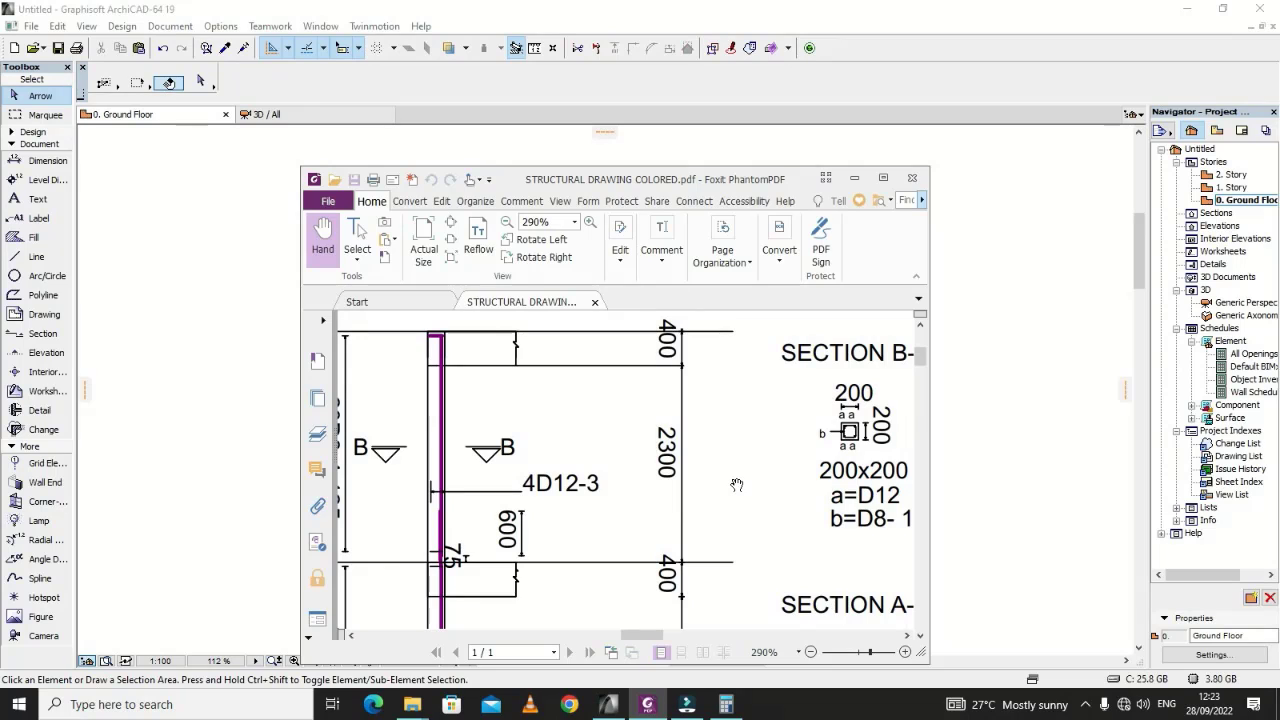
pyautogui.scroll(-1, 788, 482)
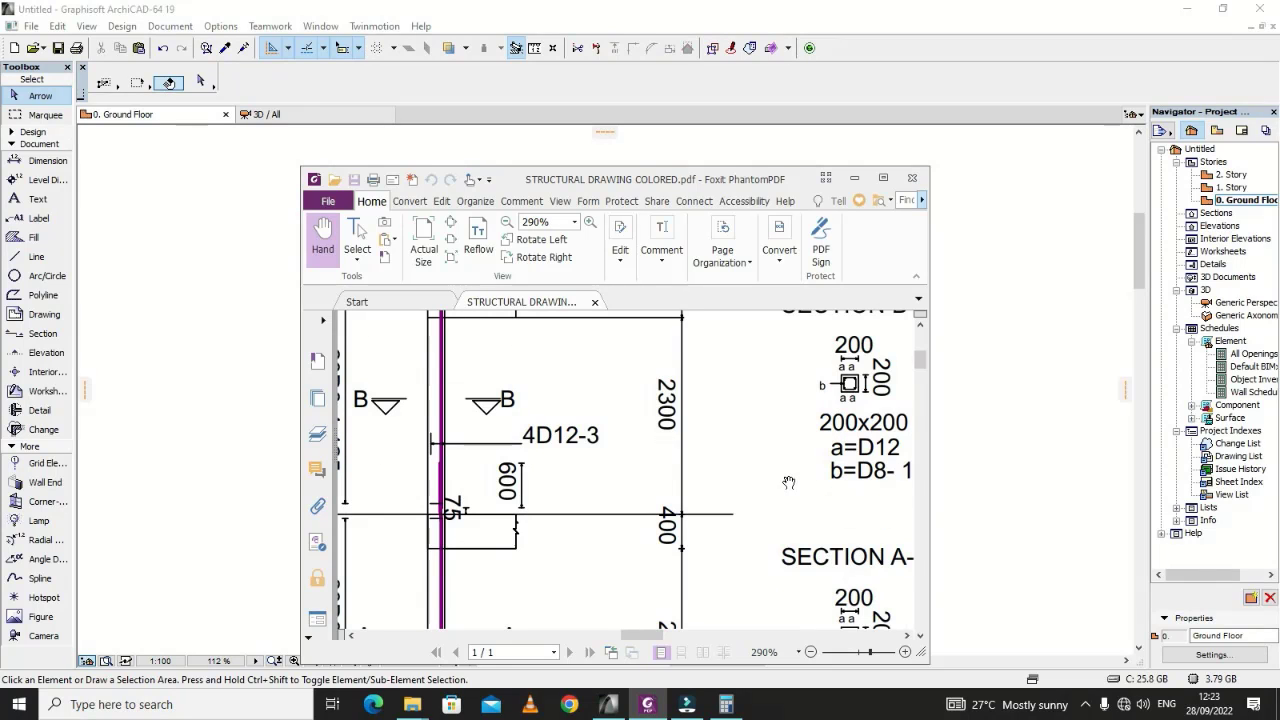
pyautogui.scroll(1, 780, 500)
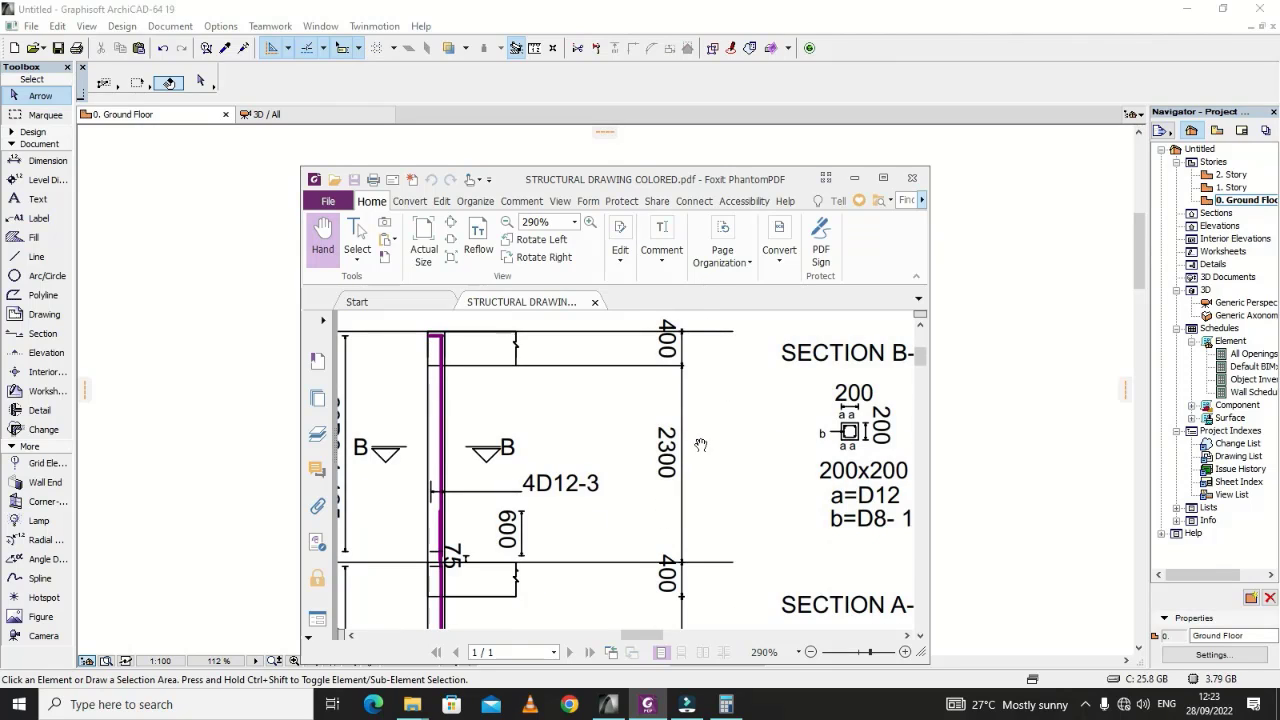
pyautogui.scroll(-2, 675, 409)
pyautogui.scroll(-2, 679, 408)
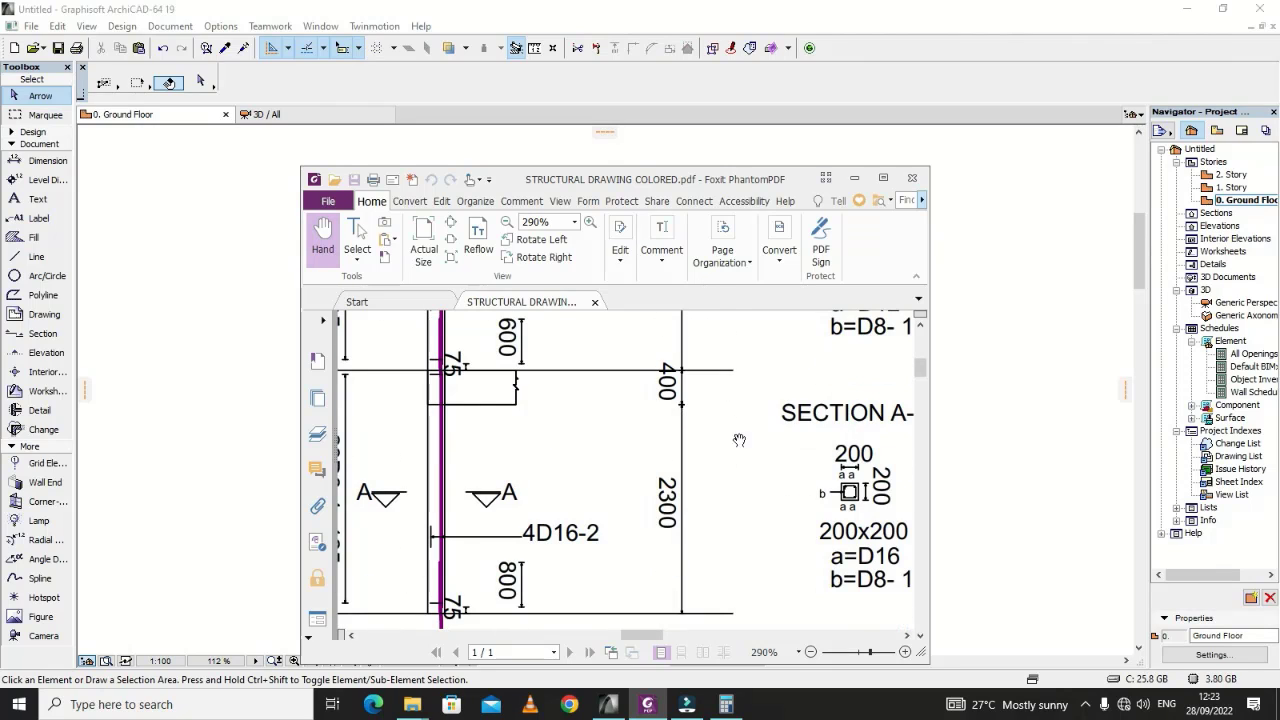
# Step: Put the PDF away and draw a 5400 mm vertical line on ArchiCAD's Ground Floor plan as the column's first edge
pyautogui.click(855, 177)
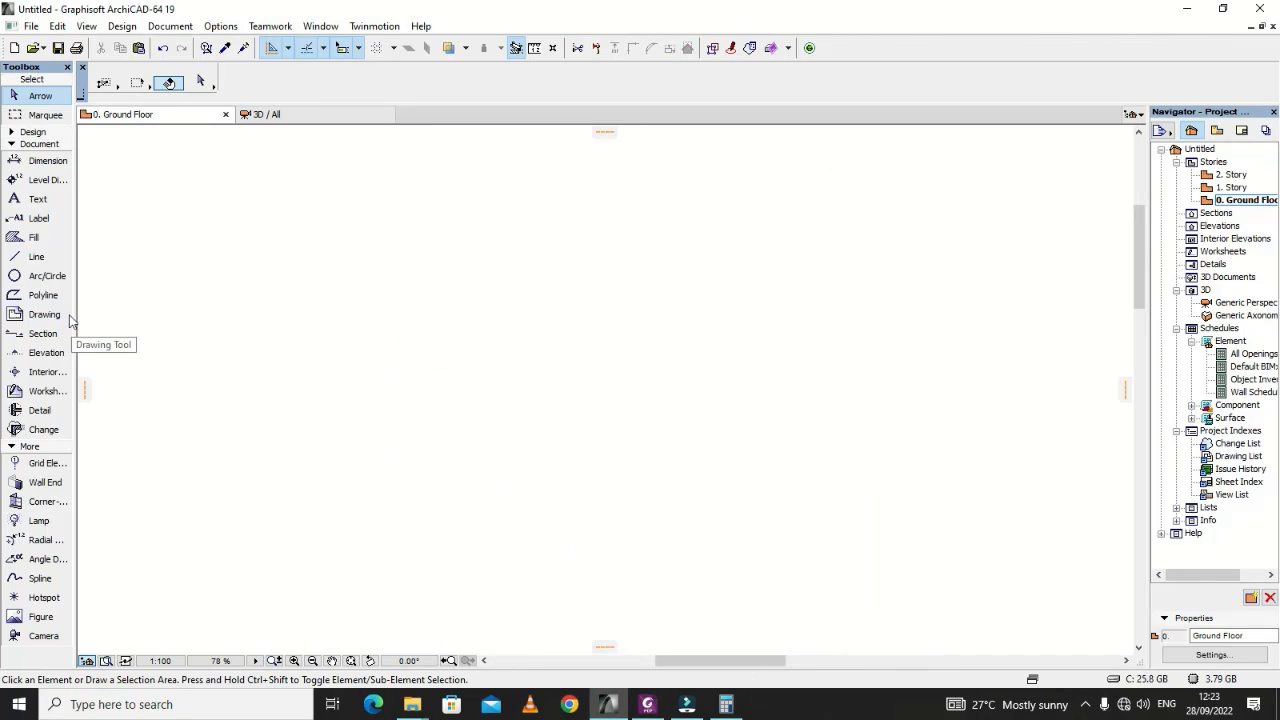
pyautogui.click(36, 258)
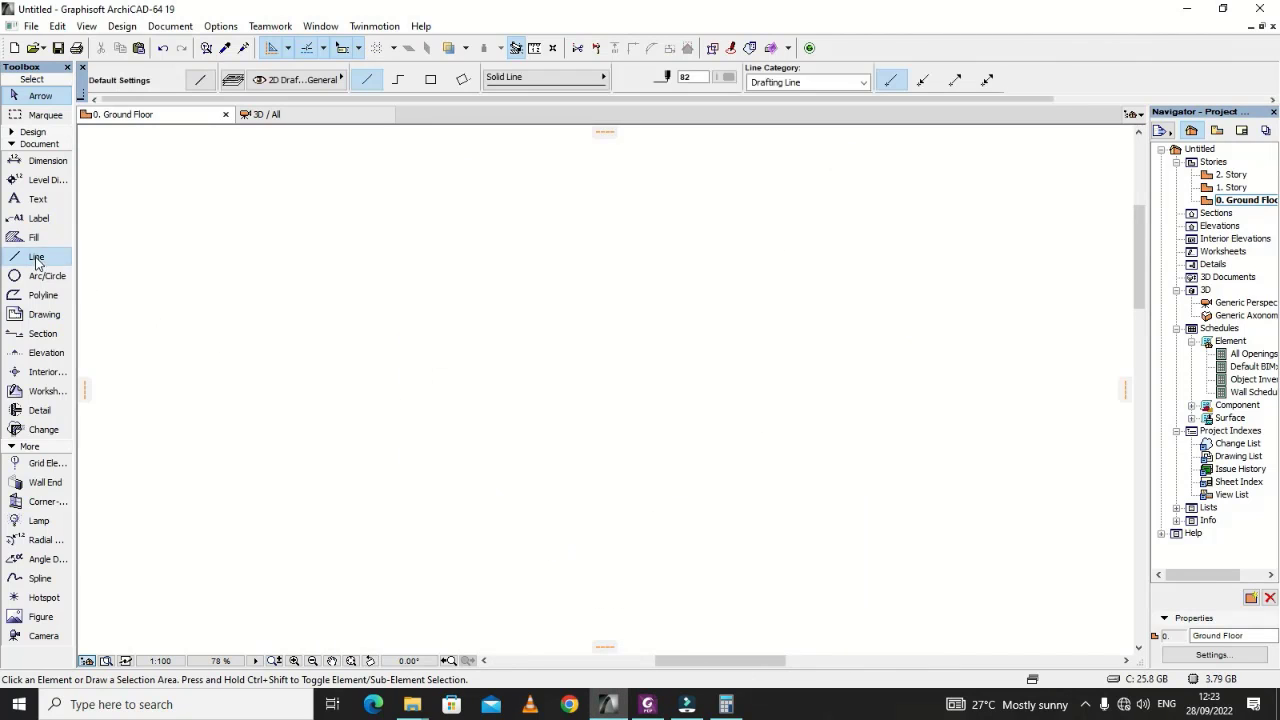
pyautogui.click(580, 186)
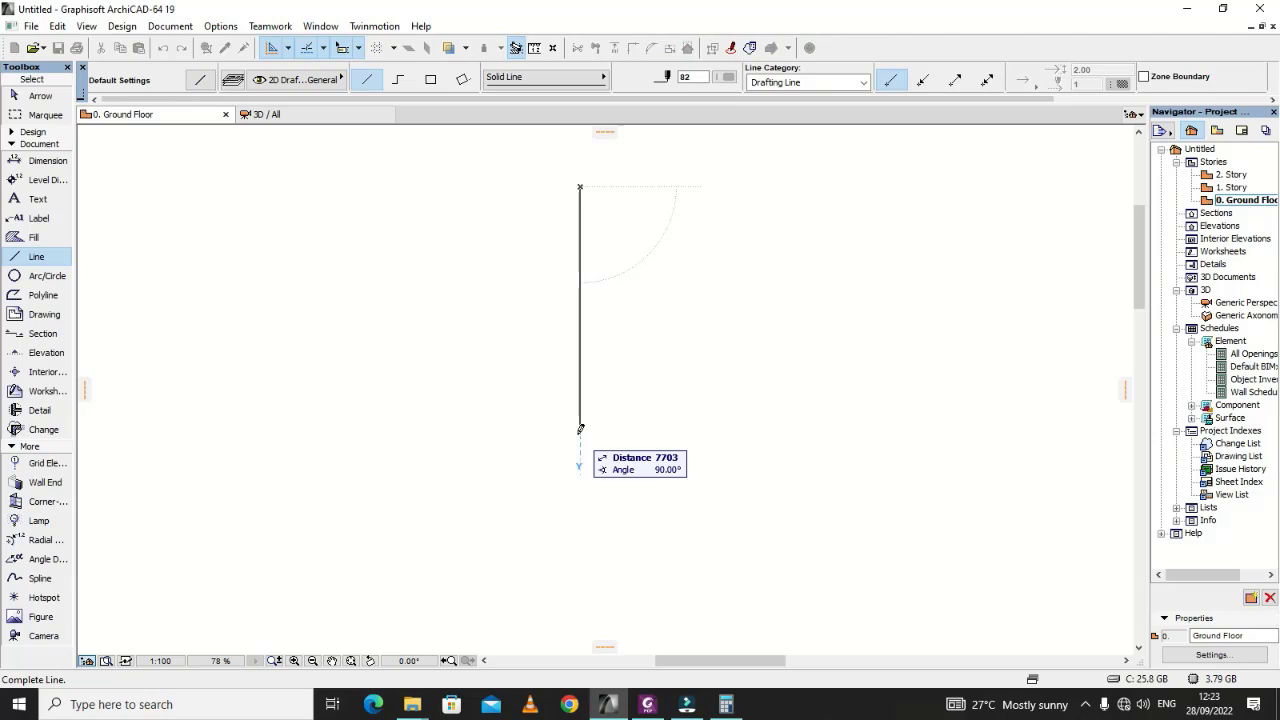
pyautogui.write('5400')
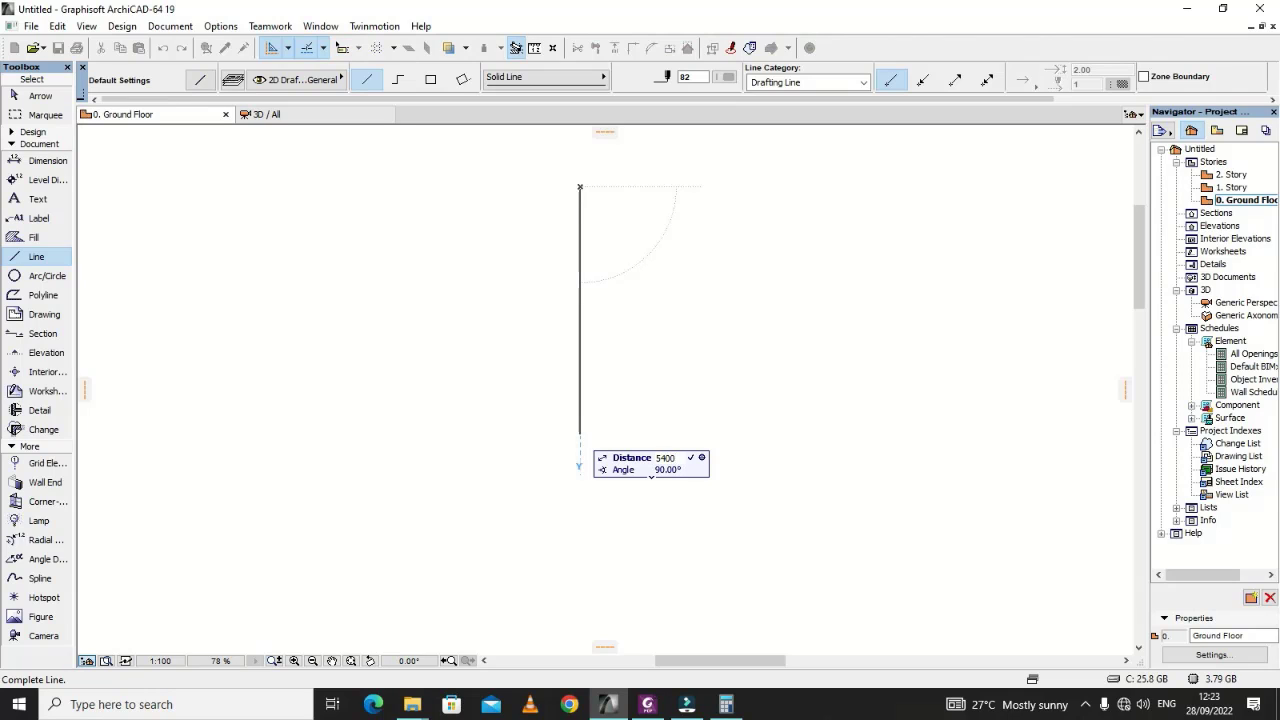
pyautogui.press('Return')
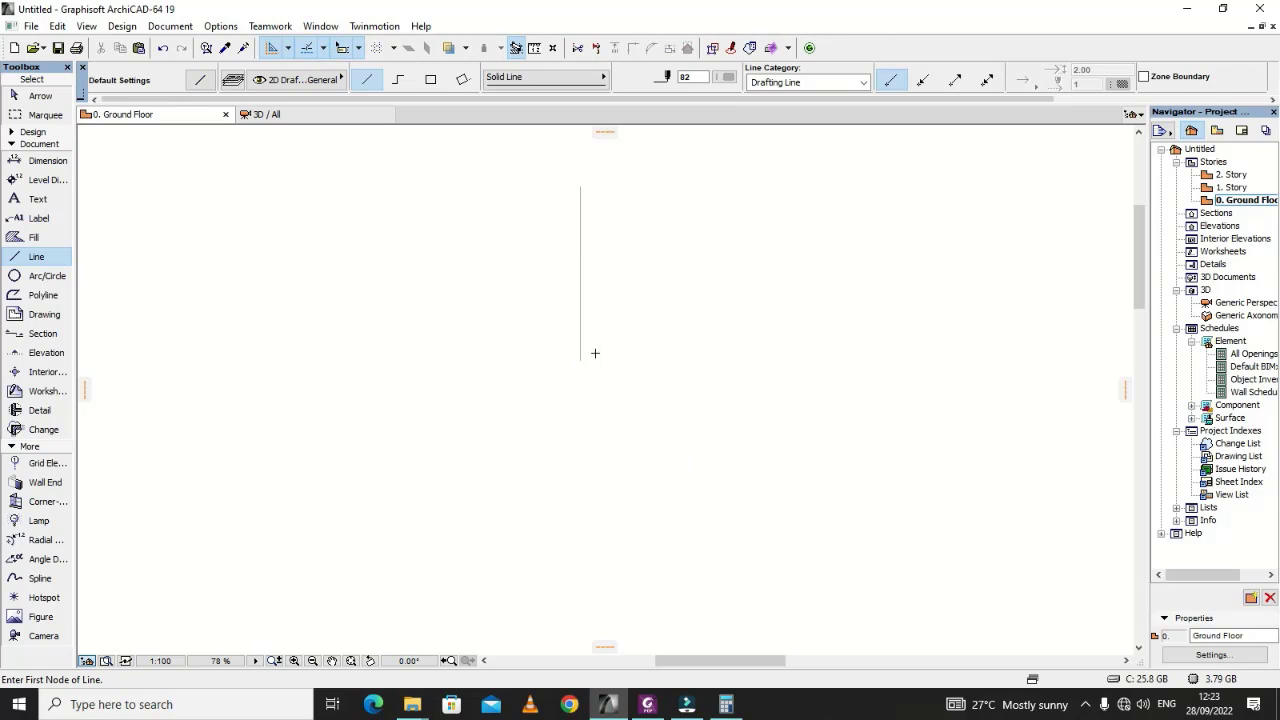
# Step: Multiply the vertical line with one copy placed 200 mm to its right, using its top end as reference
pyautogui.scroll(3, 585, 201)
pyautogui.scroll(4, 585, 201)
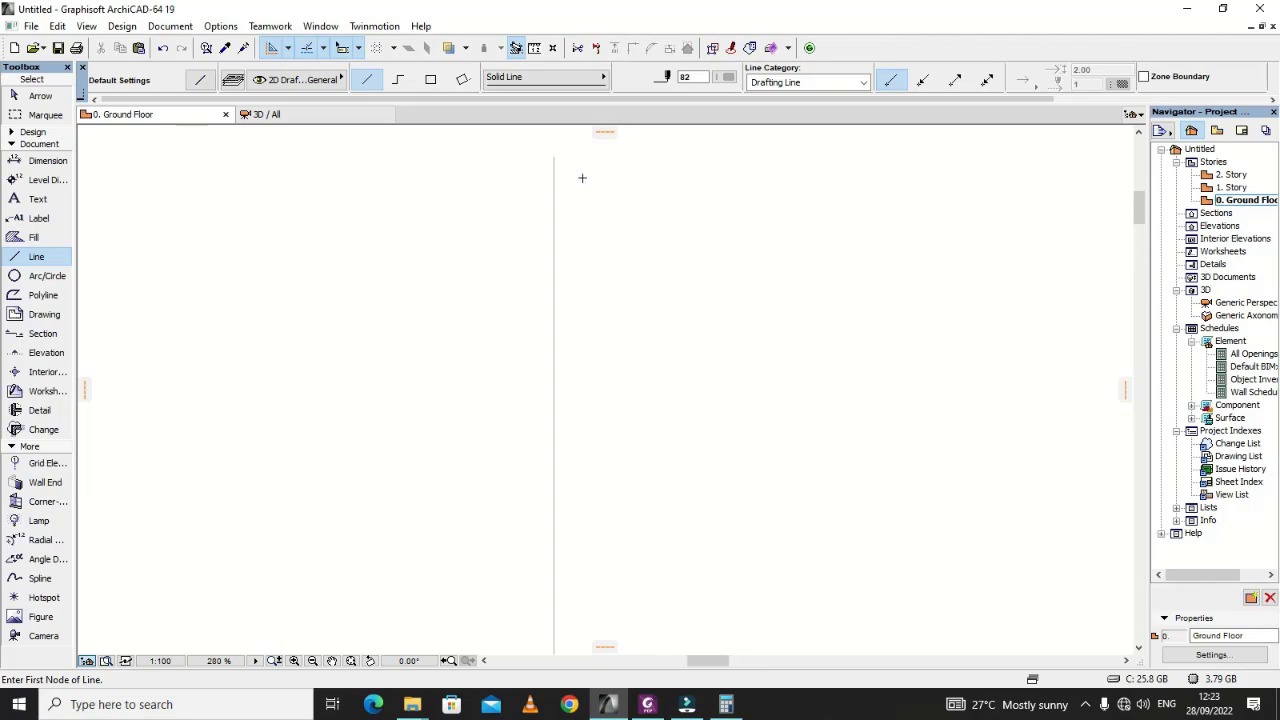
pyautogui.press('Escape')
pyautogui.click(555, 170)
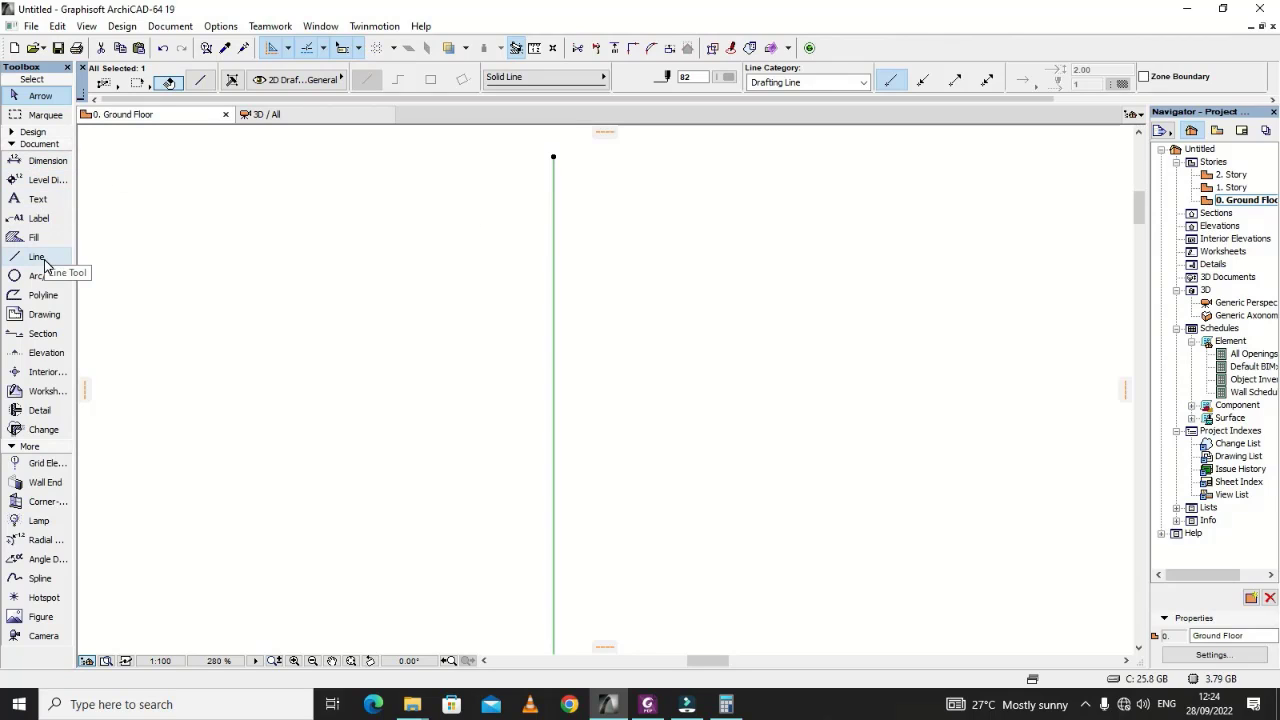
pyautogui.click(554, 157)
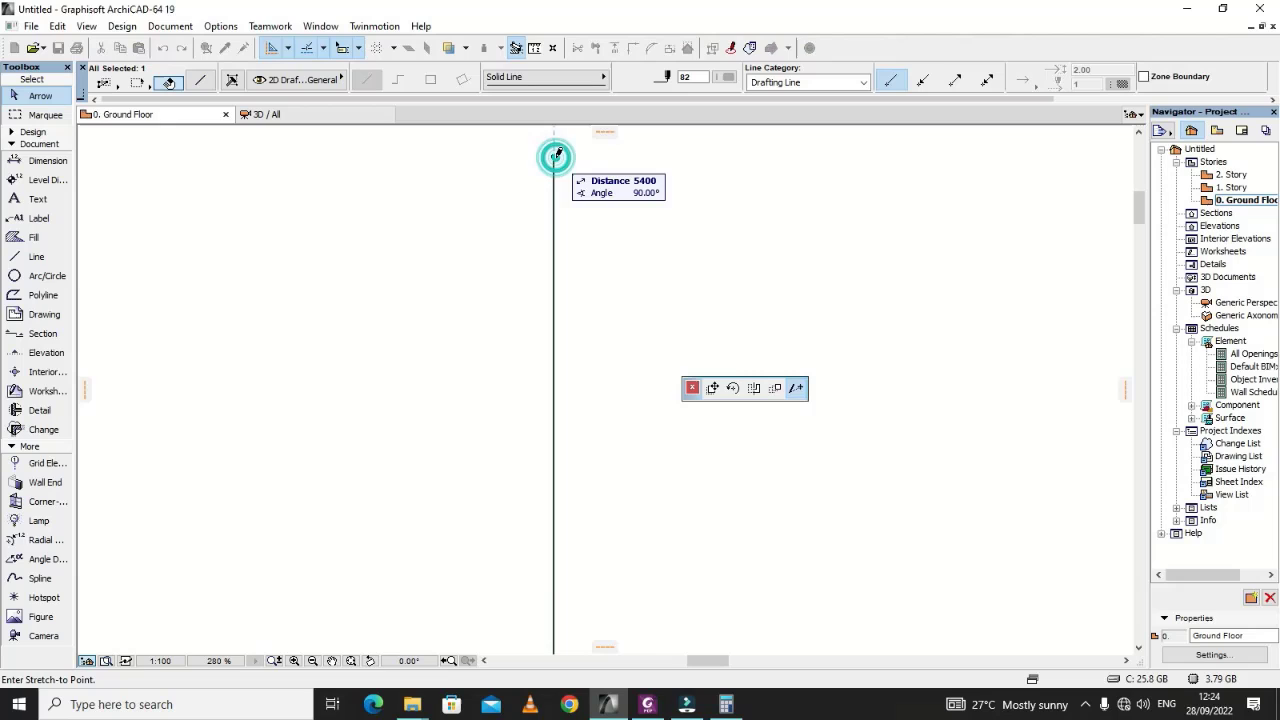
pyautogui.click(777, 389)
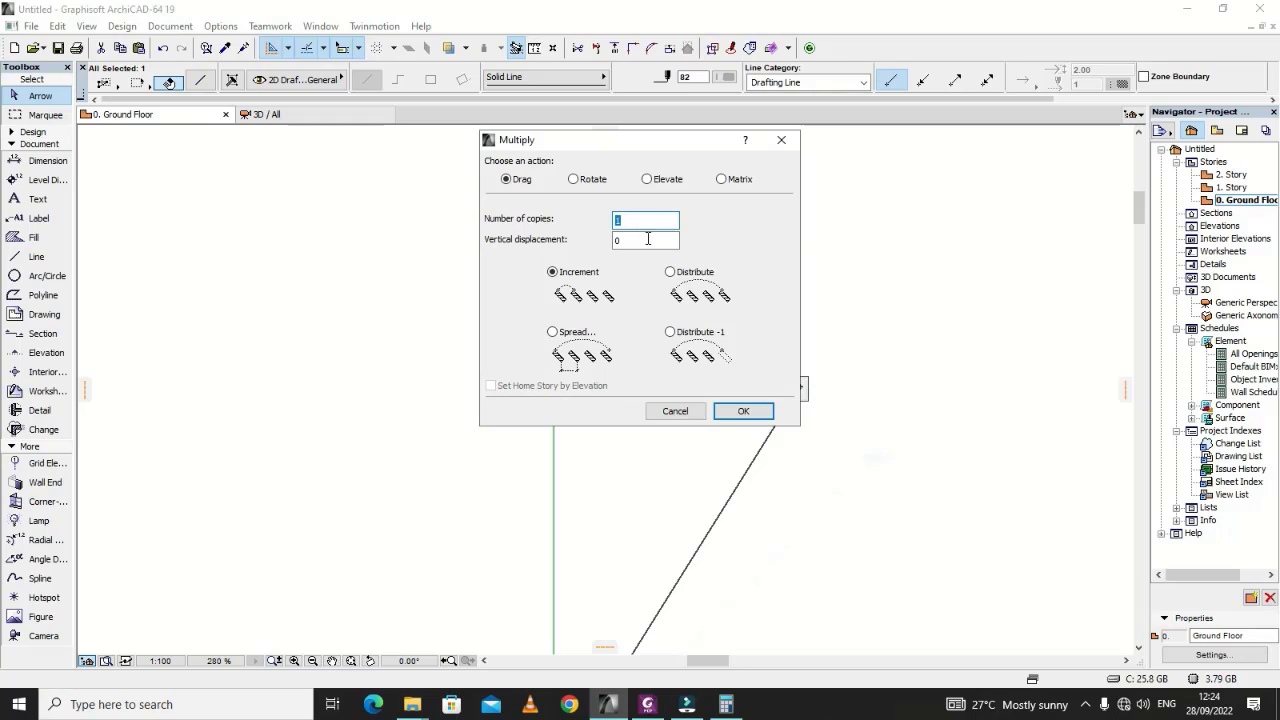
pyautogui.click(745, 411)
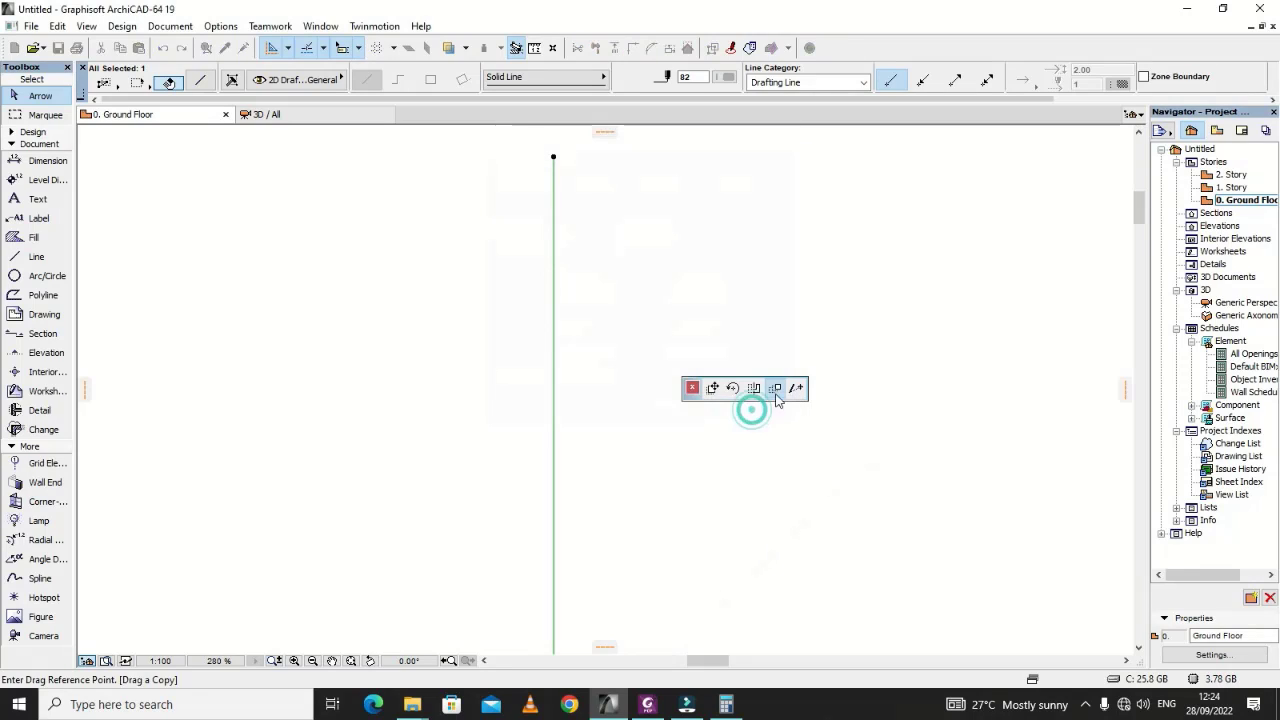
pyautogui.click(553, 157)
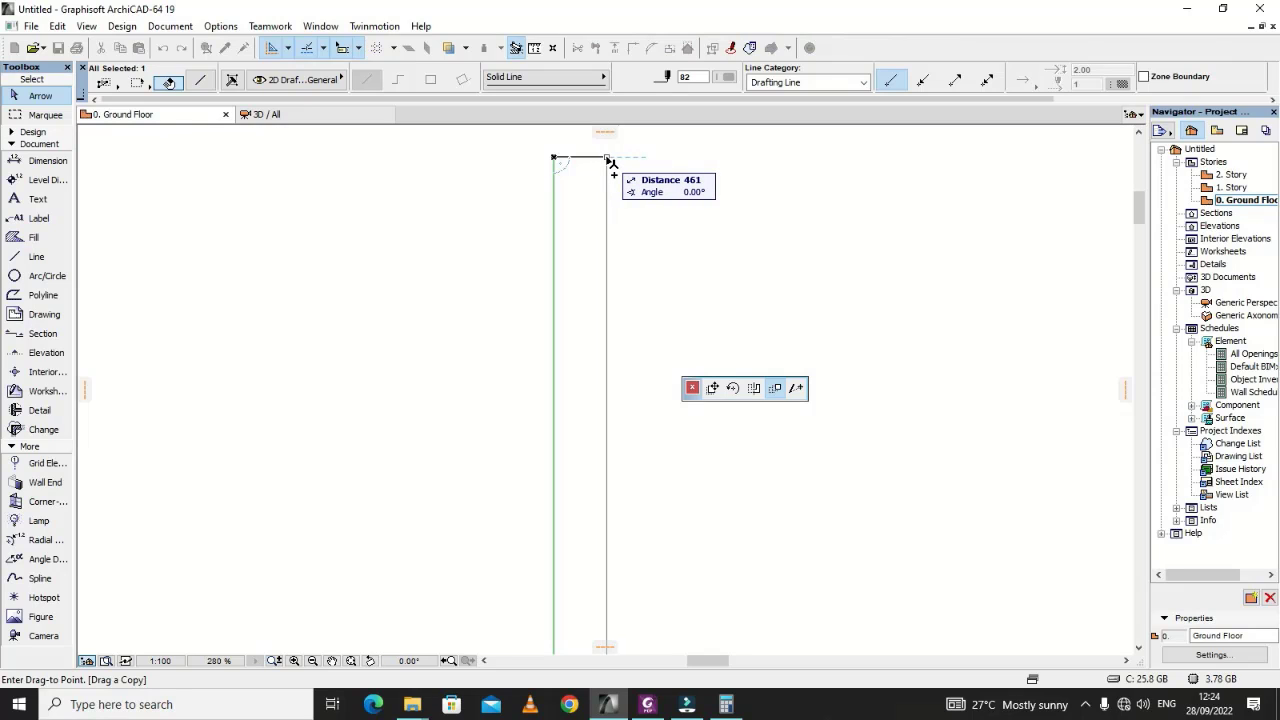
pyautogui.write('200')
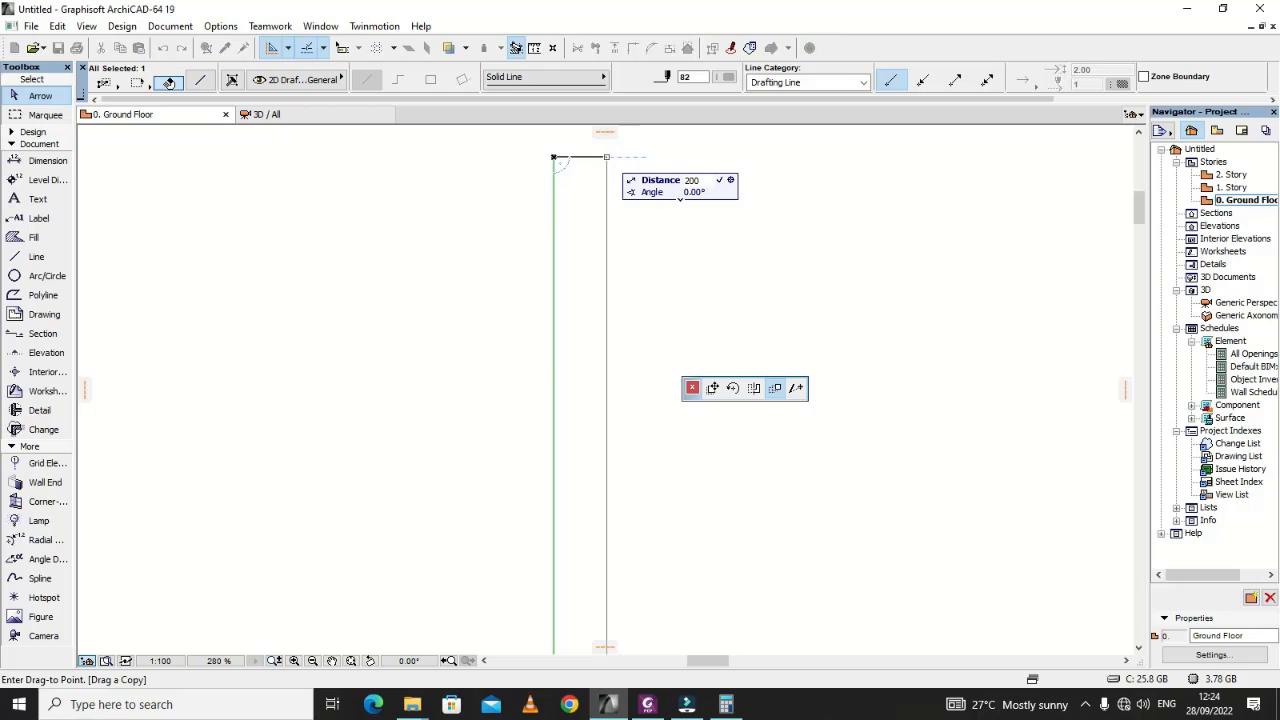
pyautogui.press('Return')
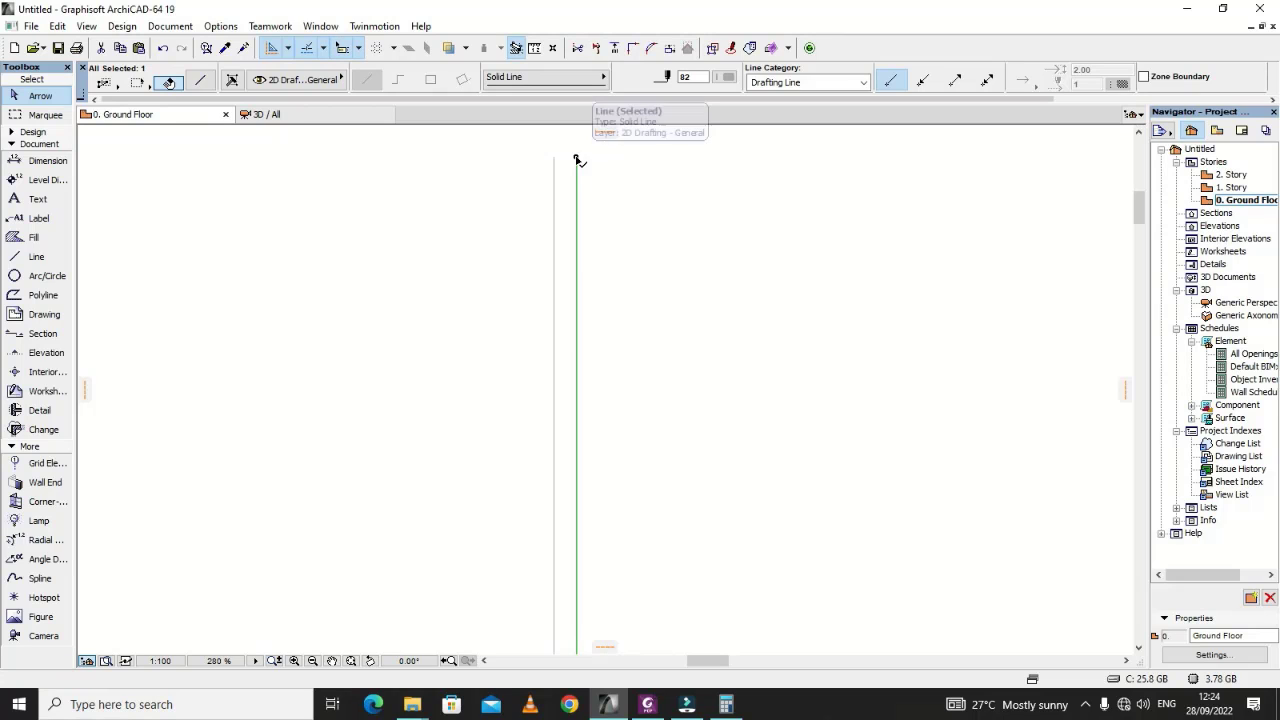
pyautogui.click(628, 261)
pyautogui.scroll(-4, 673, 340)
pyautogui.scroll(10, 675, 362)
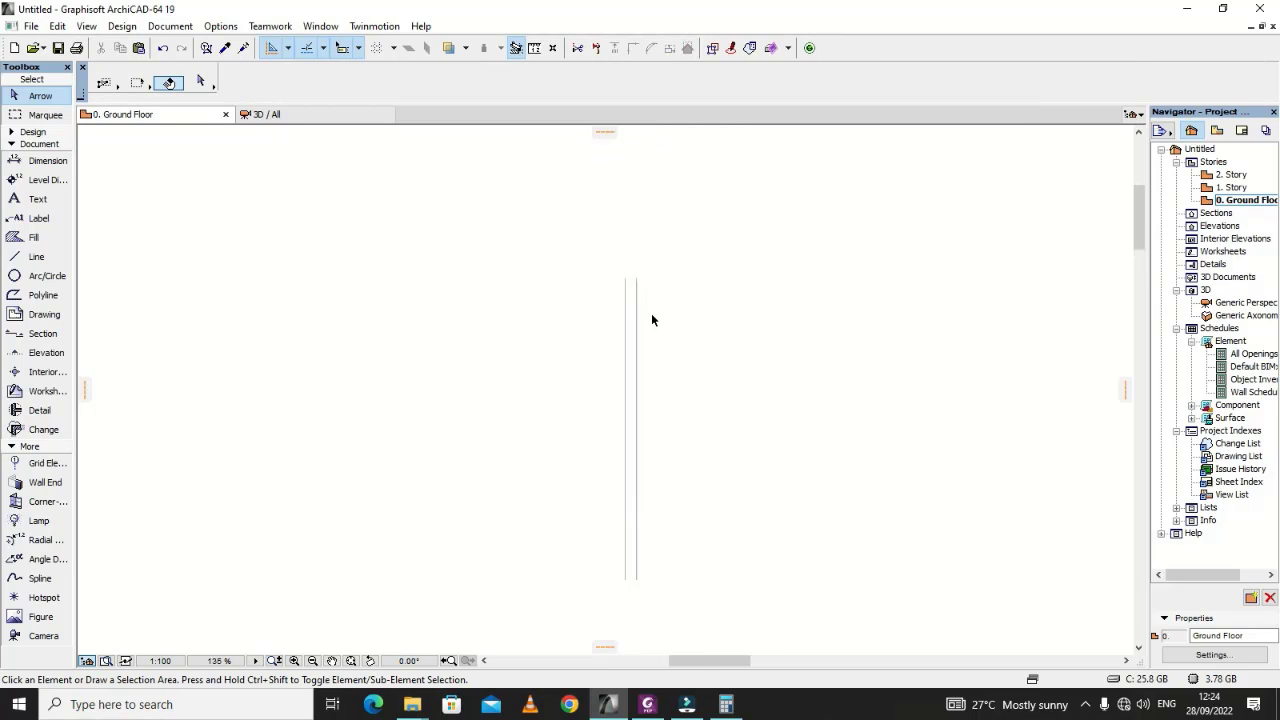
pyautogui.scroll(1, 605, 282)
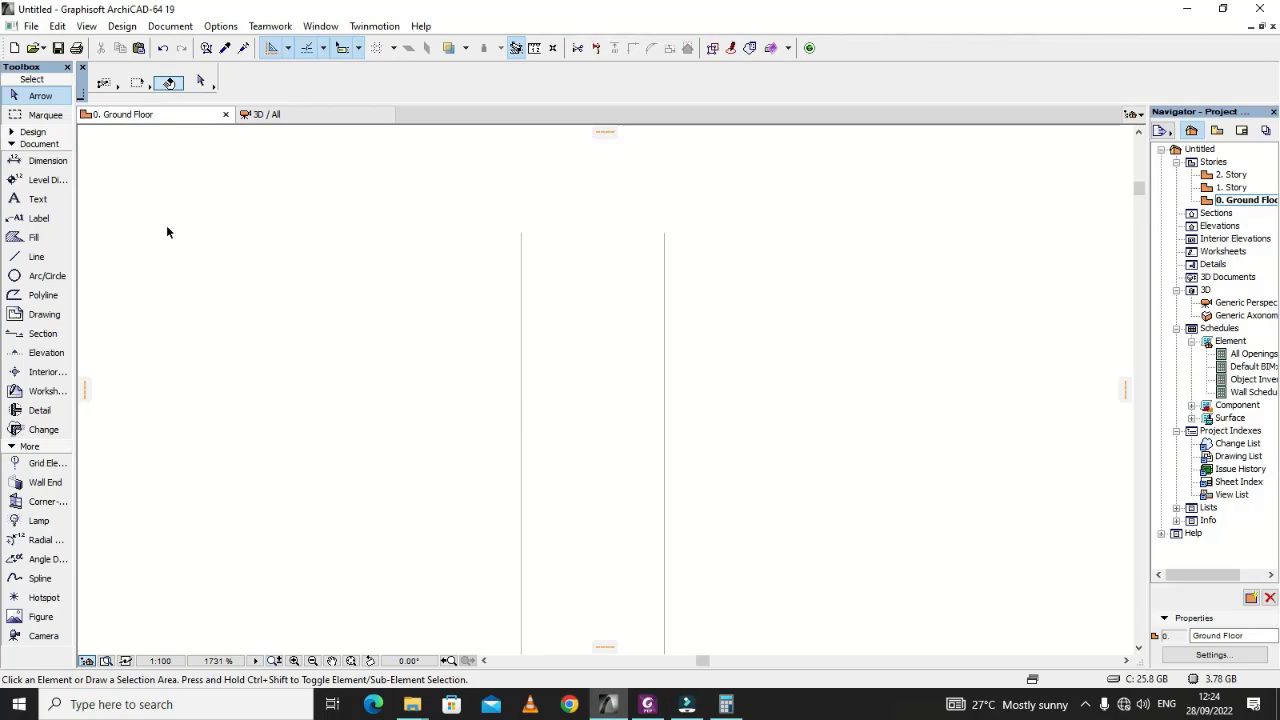
pyautogui.click(36, 256)
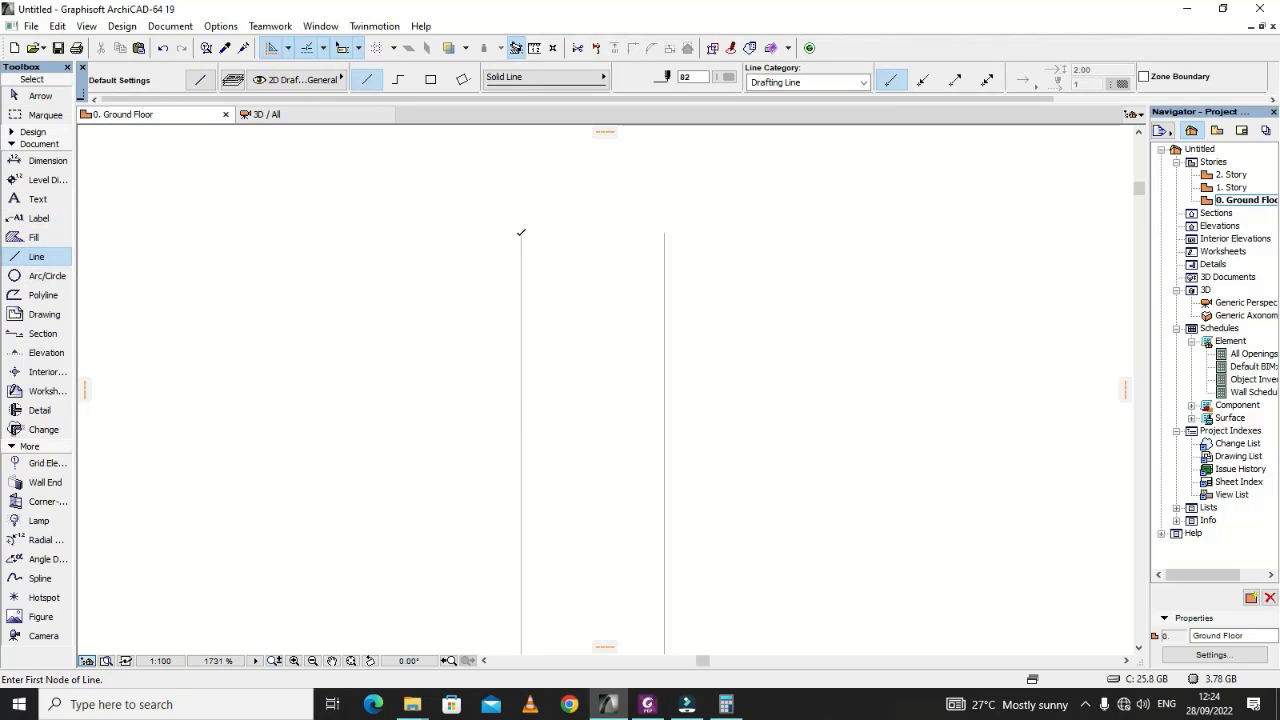
pyautogui.click(521, 232)
pyautogui.scroll(-4, 620, 271)
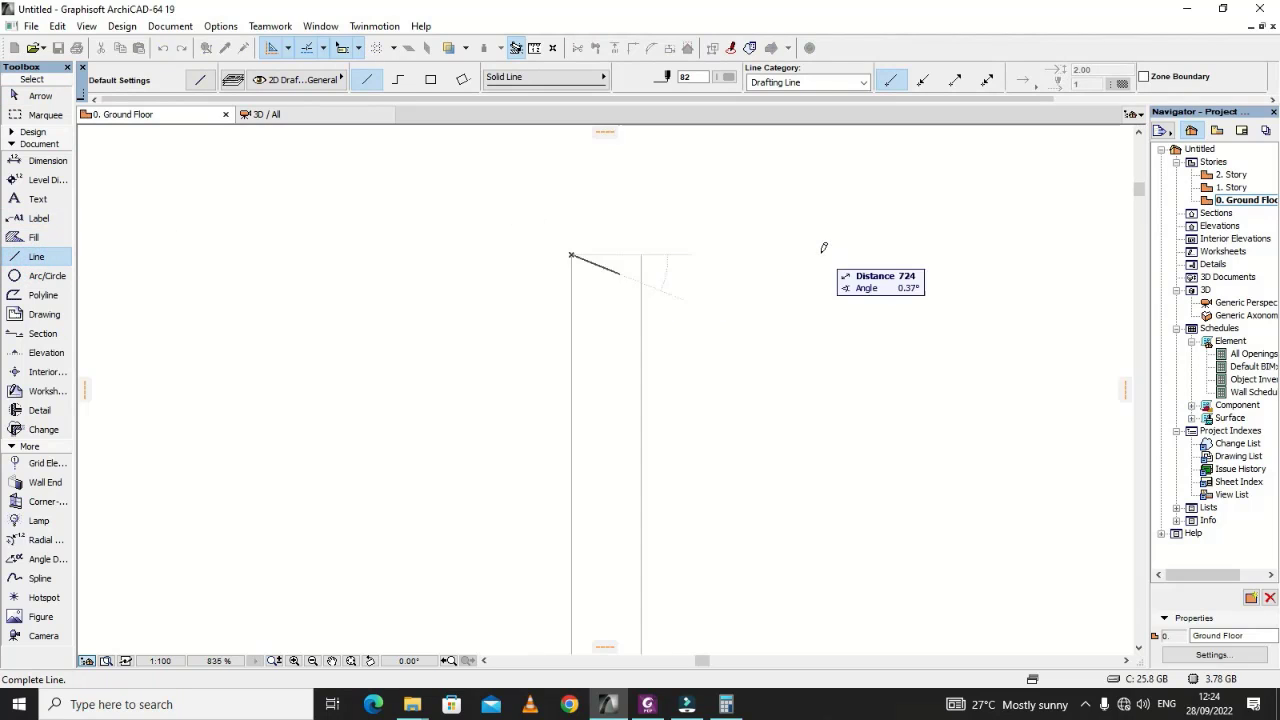
pyautogui.scroll(-3, 829, 254)
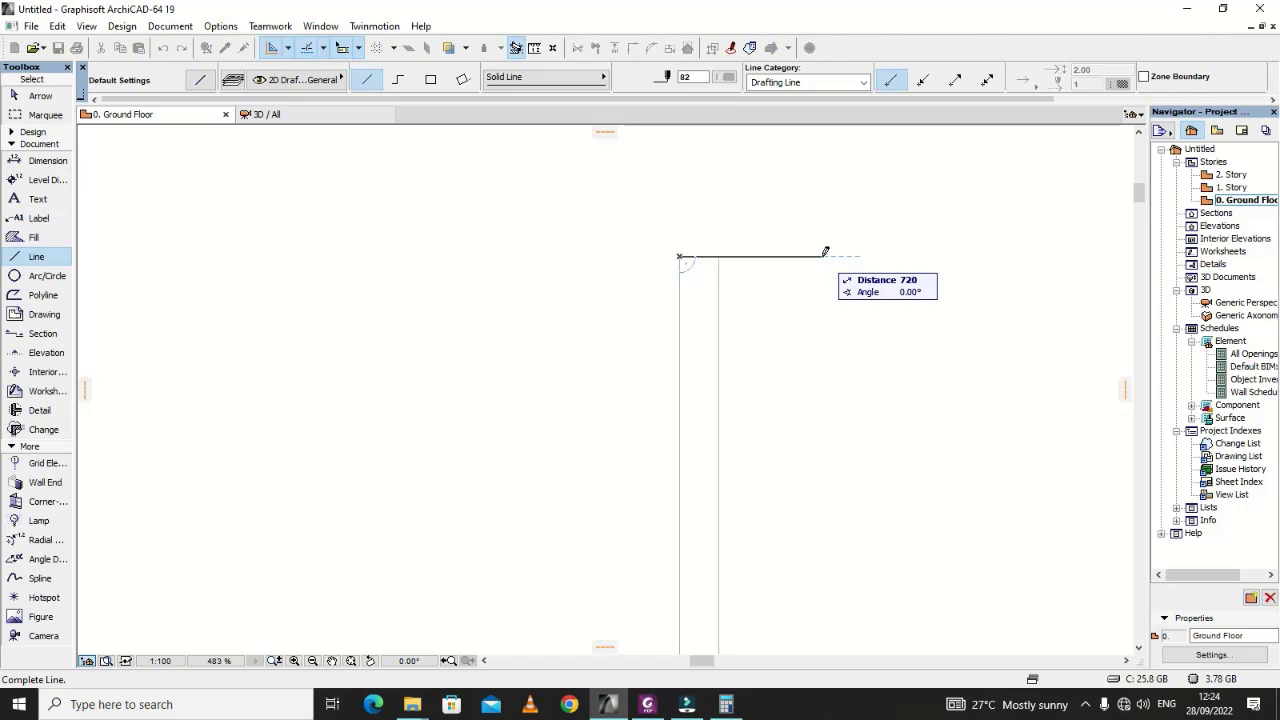
pyautogui.click(810, 245)
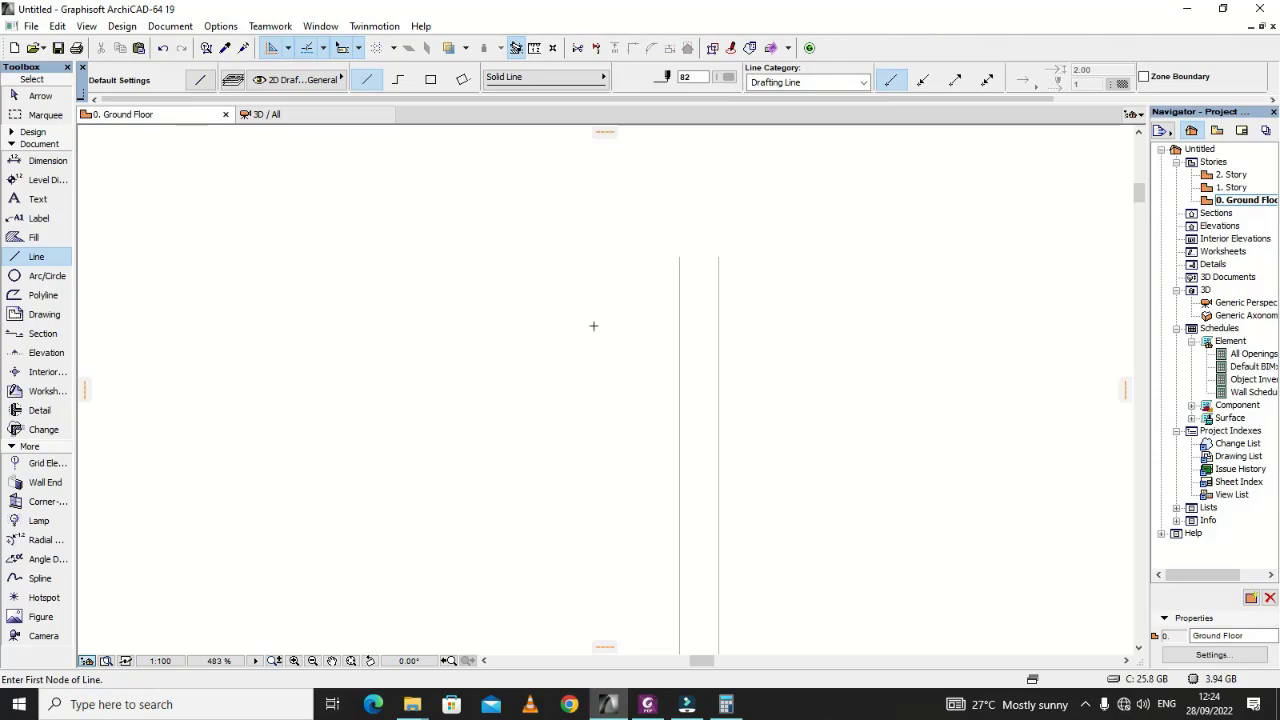
# Step: Draw a 700 mm horizontal line to the right from the top end of the column's left edge
pyautogui.scroll(4, 813, 290)
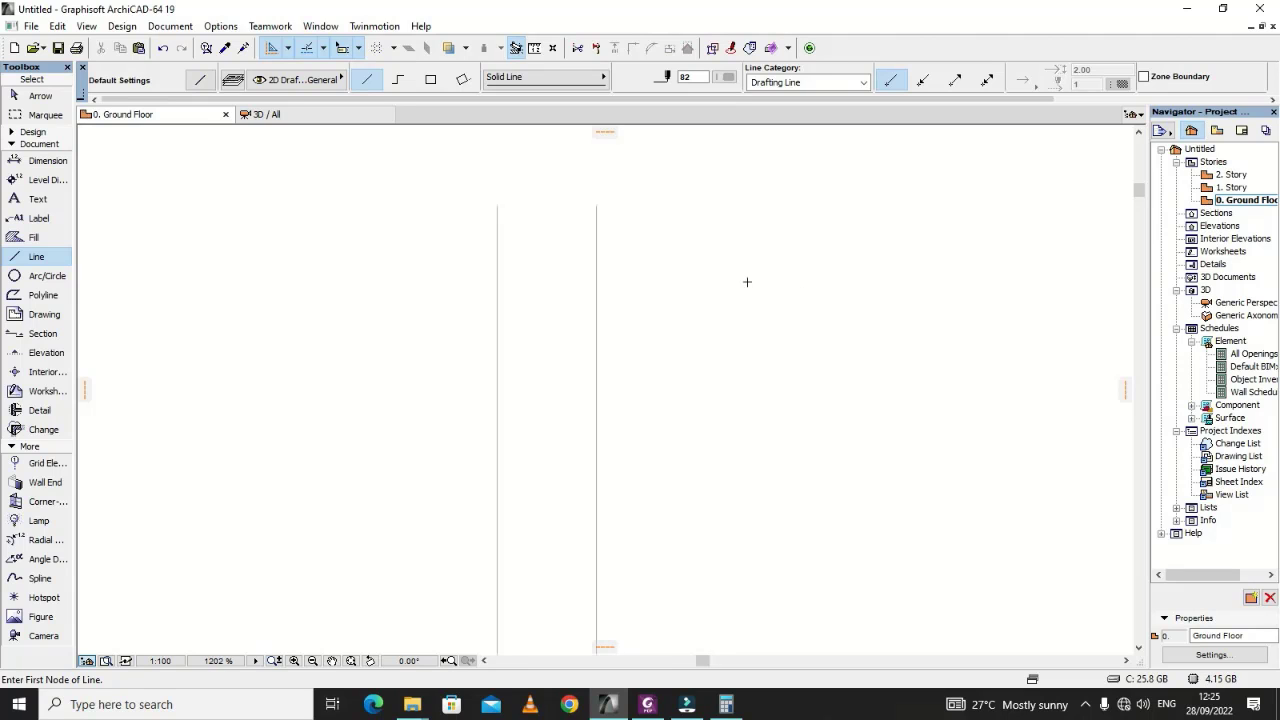
pyautogui.click(498, 207)
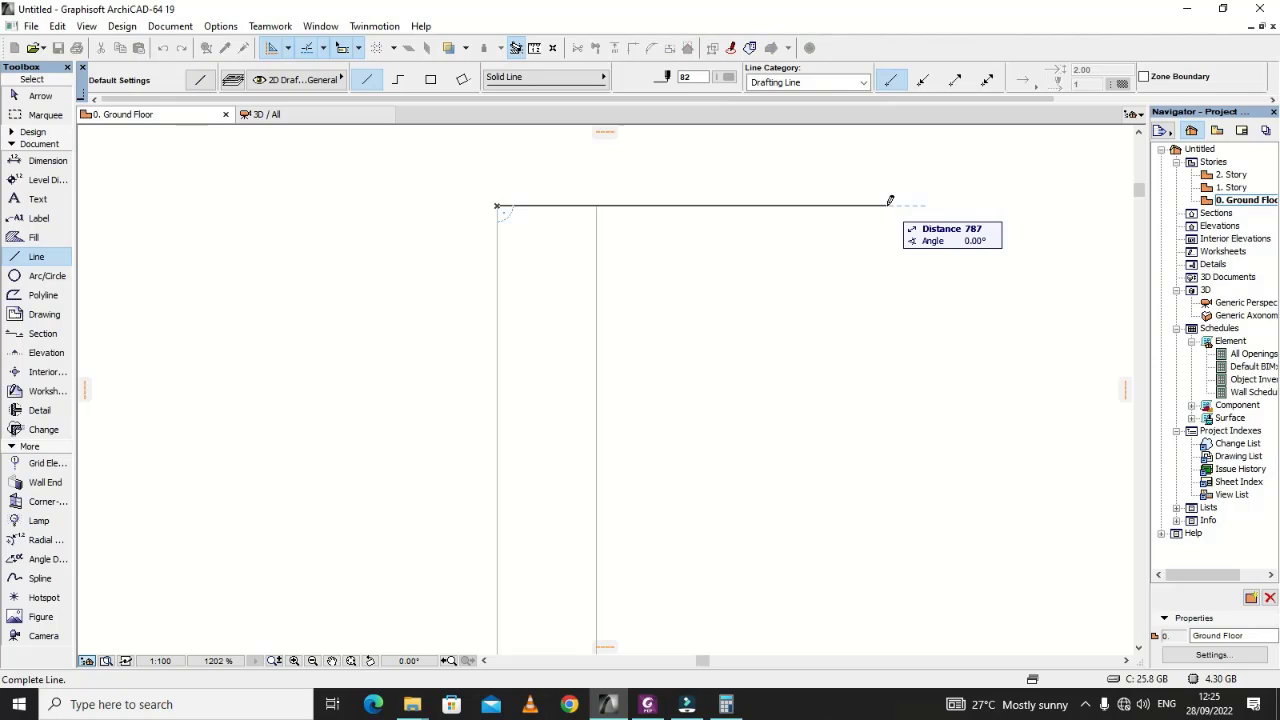
pyautogui.write('700')
pyautogui.press('Return')
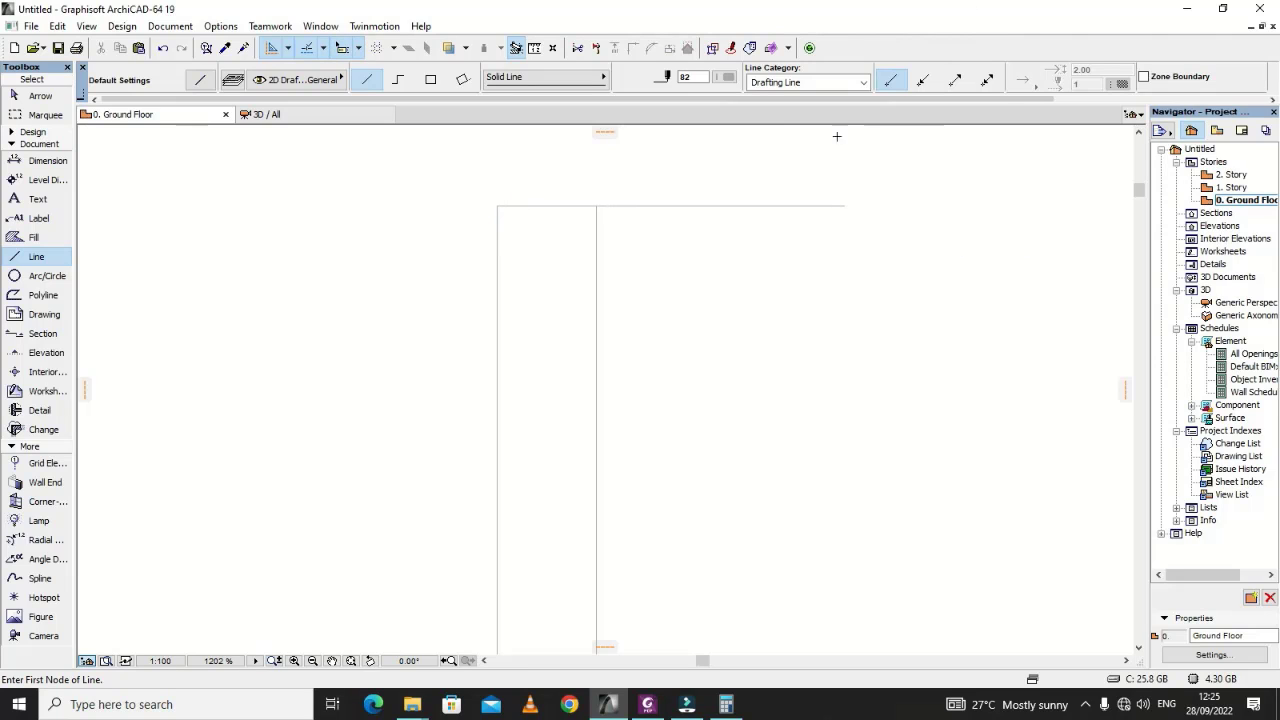
# Step: Check the beam depth on the column elevation in the structural PDF and return to the ArchiCAD plan
pyautogui.scroll(1, 571, 245)
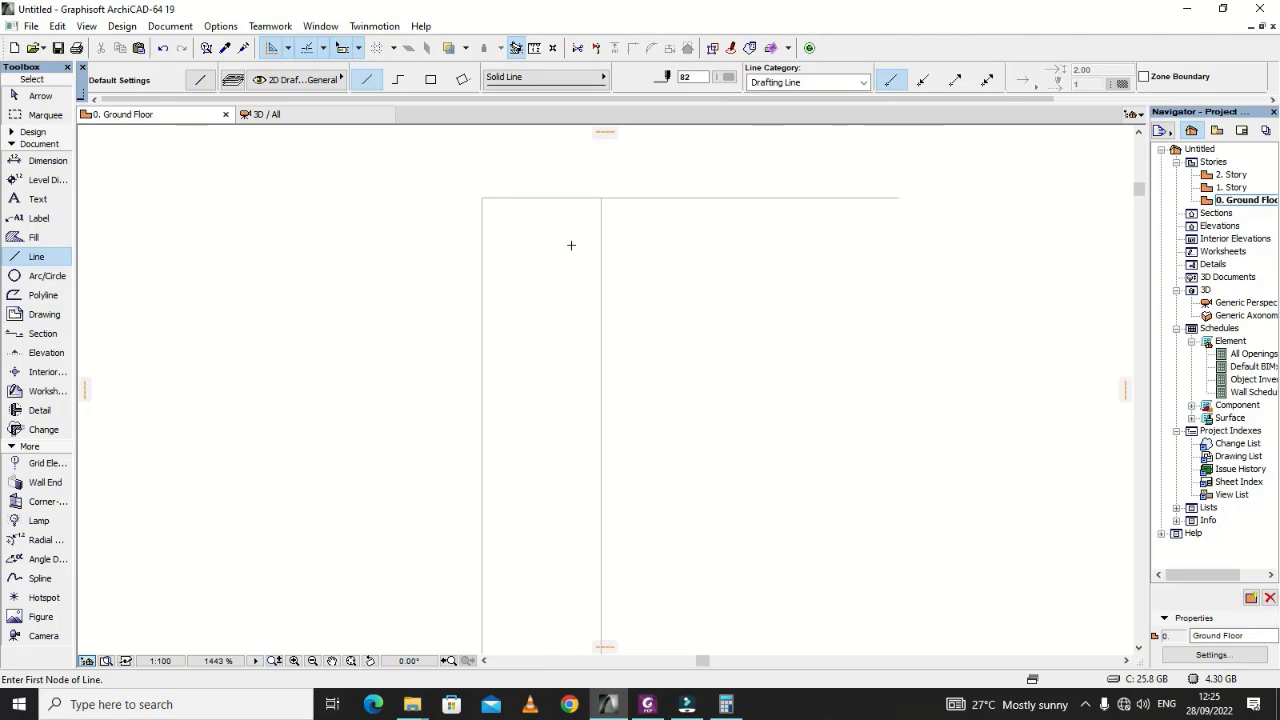
pyautogui.click(899, 197)
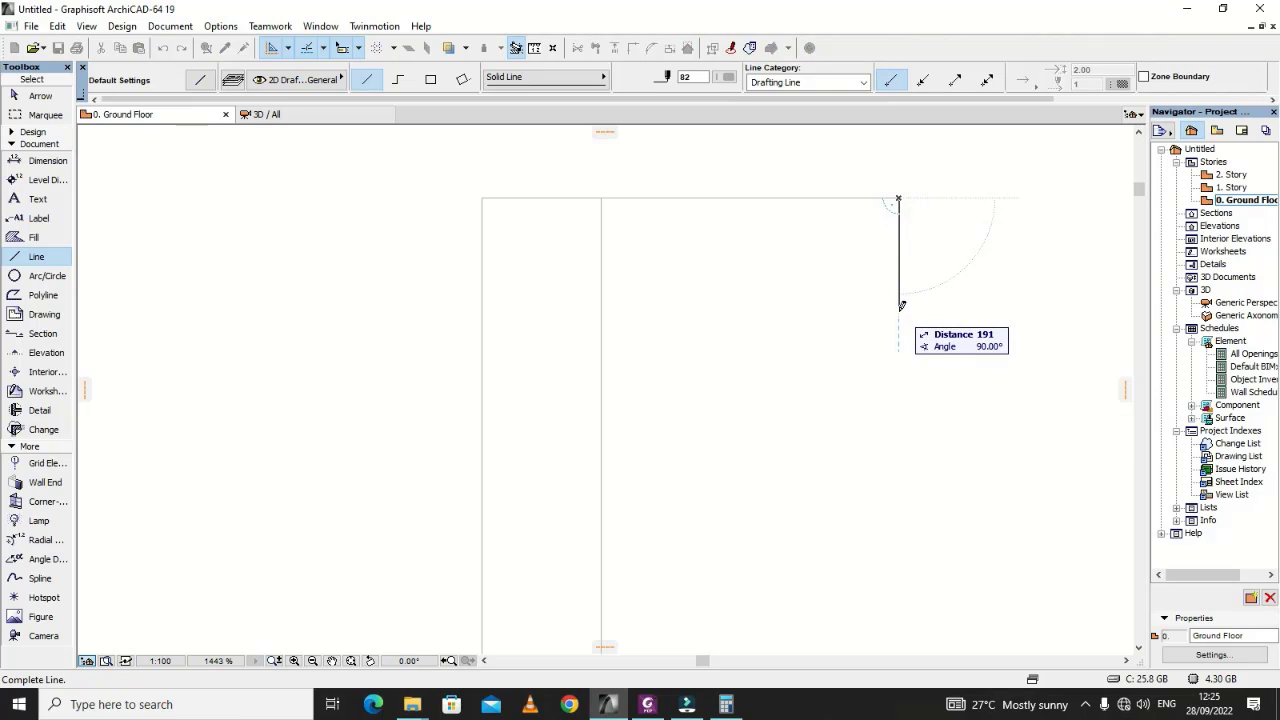
pyautogui.click(647, 704)
pyautogui.scroll(8, 689, 470)
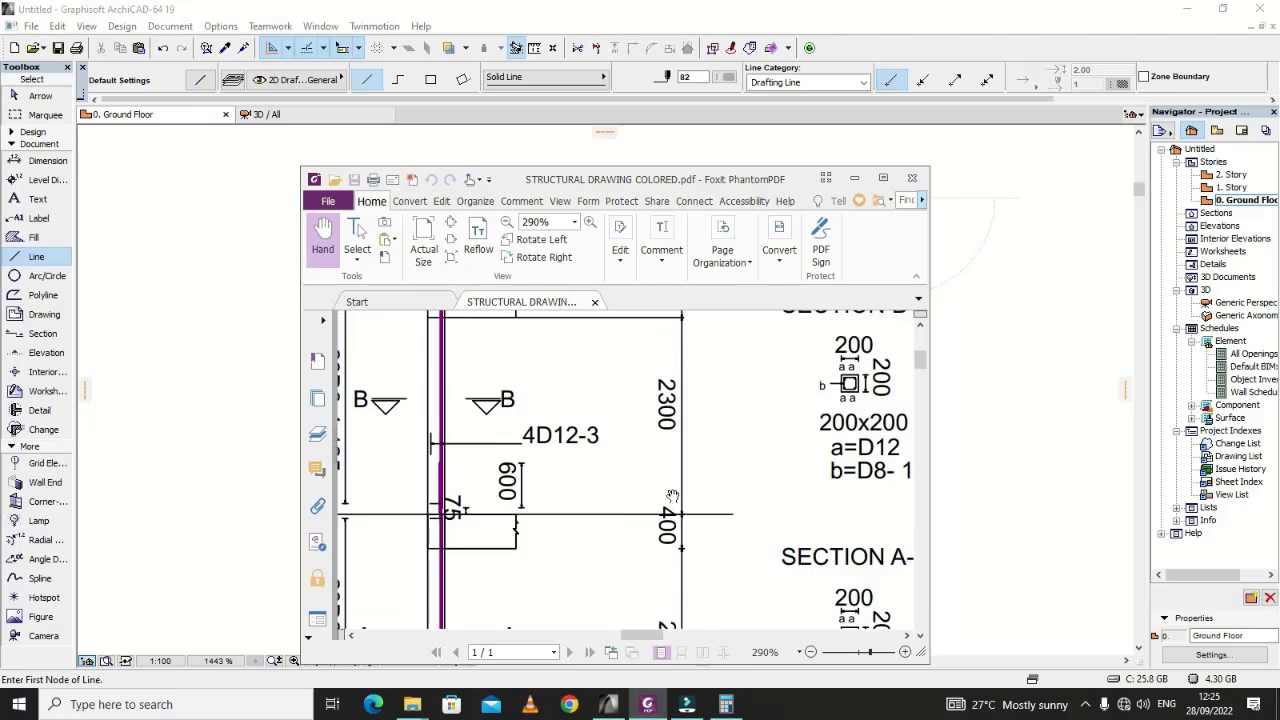
pyautogui.click(647, 704)
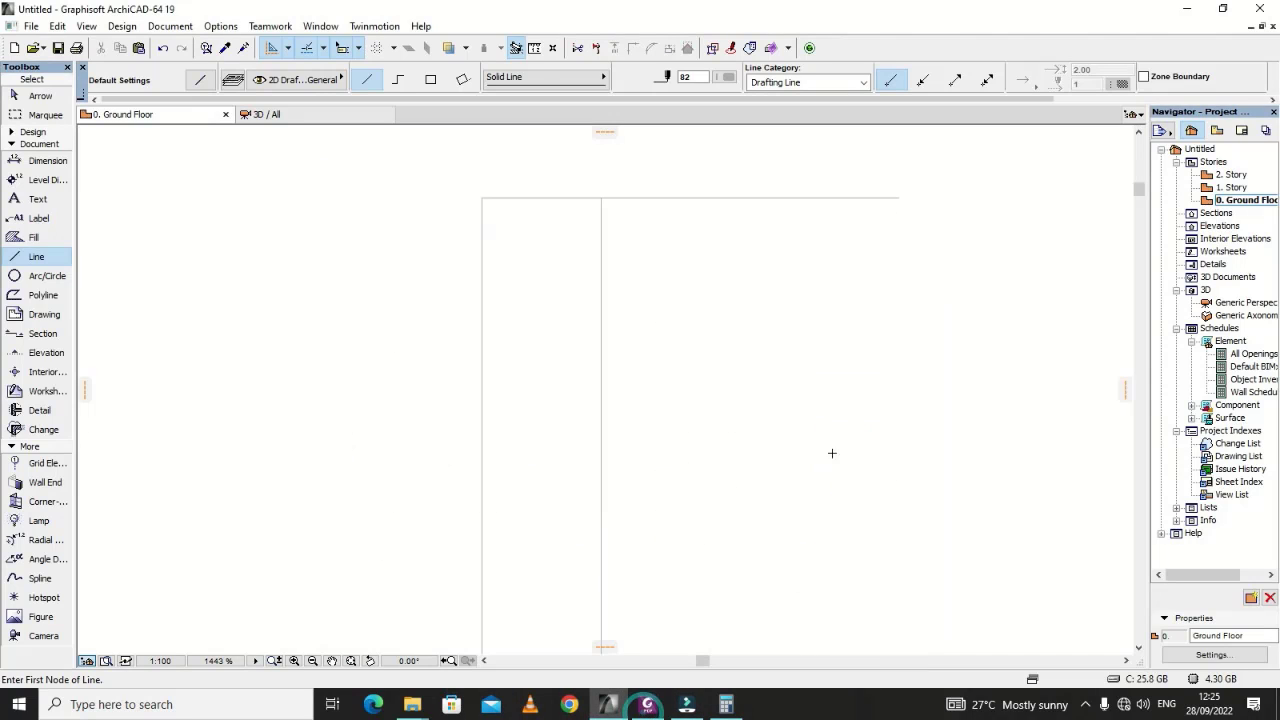
# Step: Draw a 400 mm line down from the top line's right end and close the beam with a horizontal line to the column's left edge
pyautogui.click(899, 197)
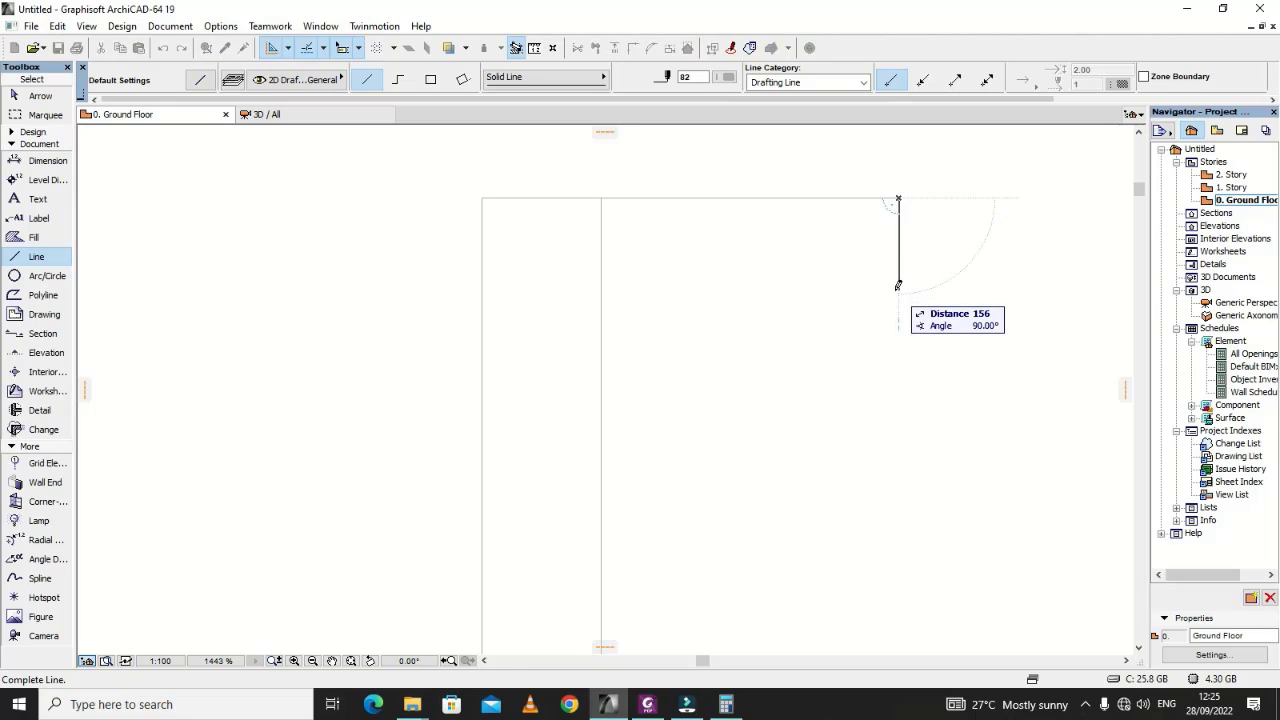
pyautogui.write('40')
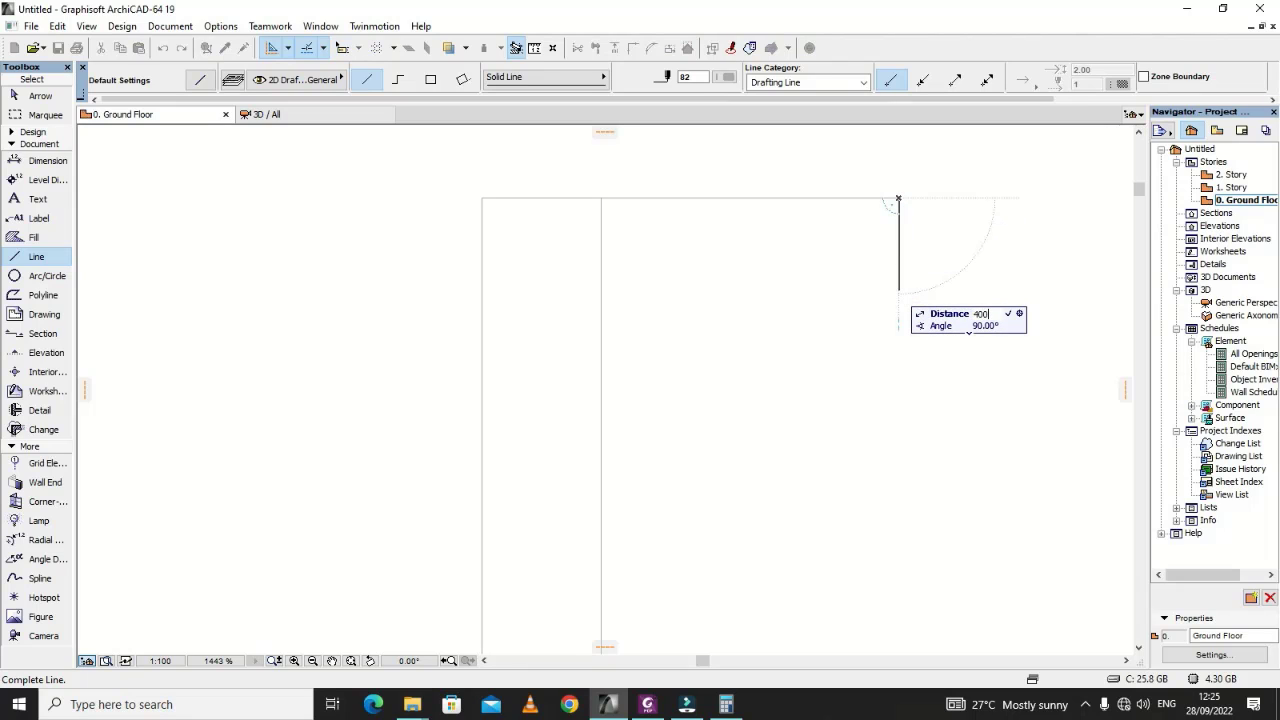
pyautogui.write('0')
pyautogui.press('Return')
pyautogui.click(899, 434)
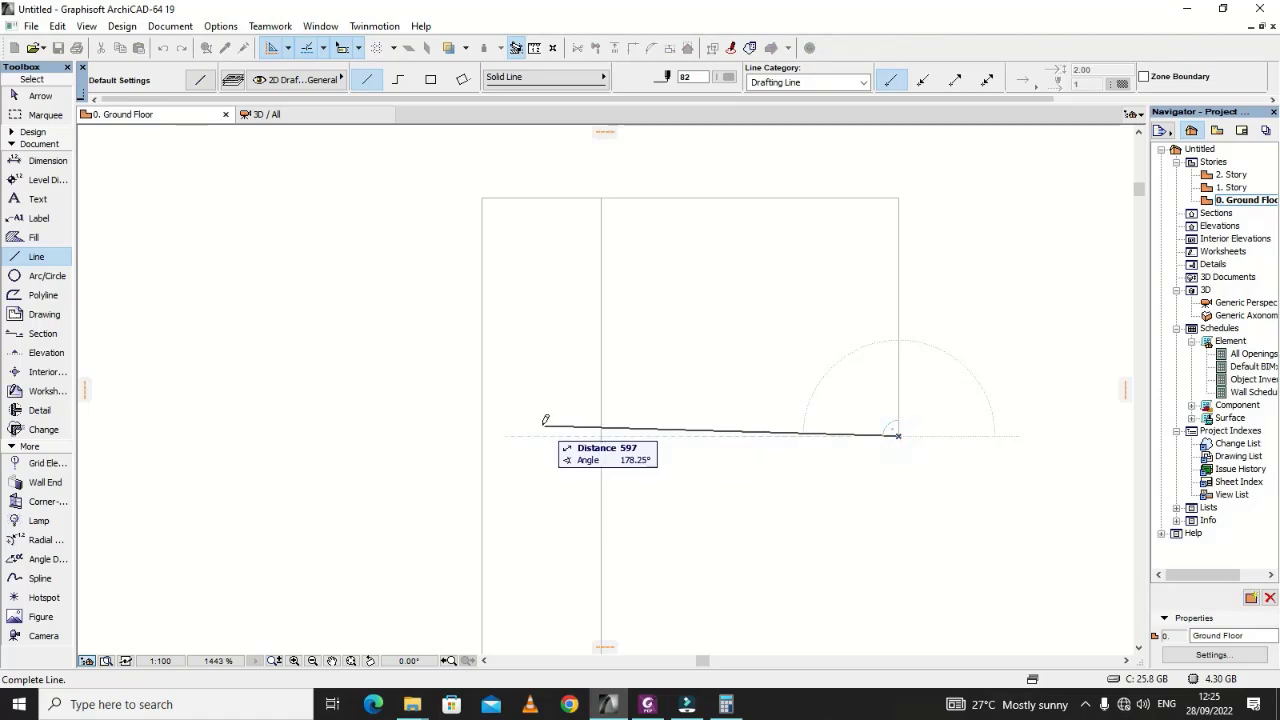
pyautogui.click(484, 435)
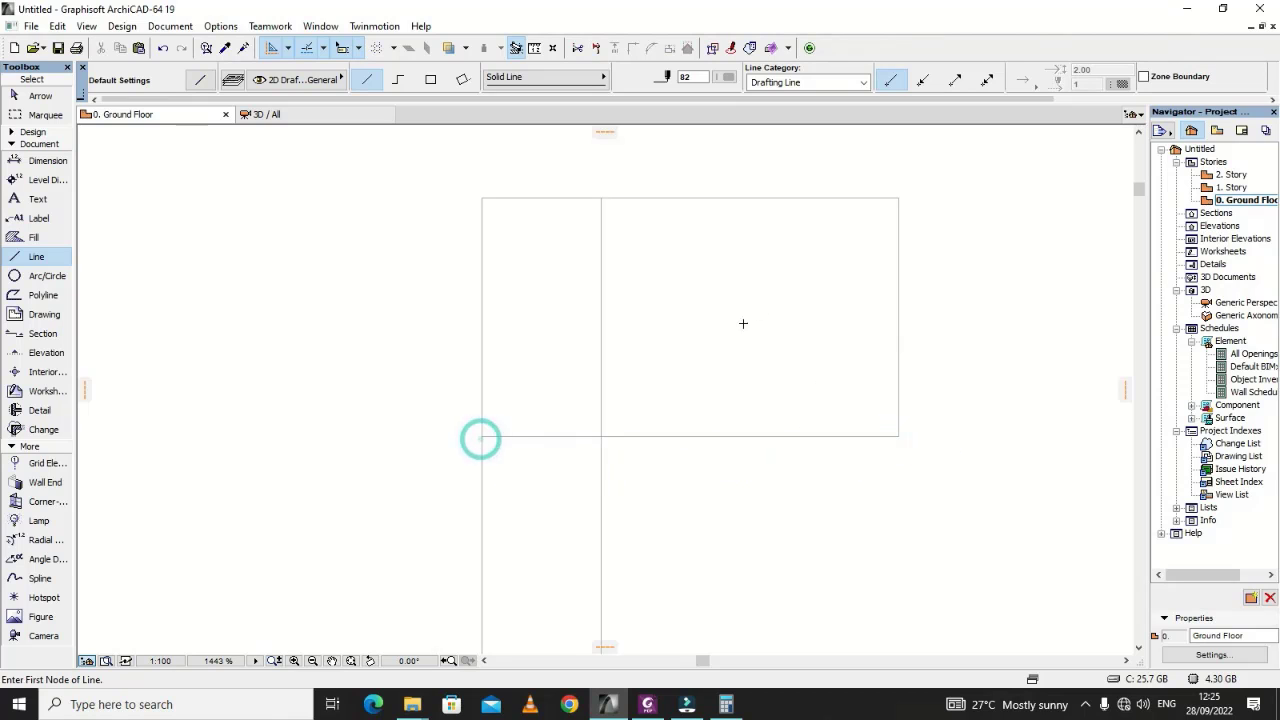
# Step: Draw a 2300 mm line down from the beam's lower-right corner and a horizontal line from its end to the column's left edge
pyautogui.scroll(-10, 574, 266)
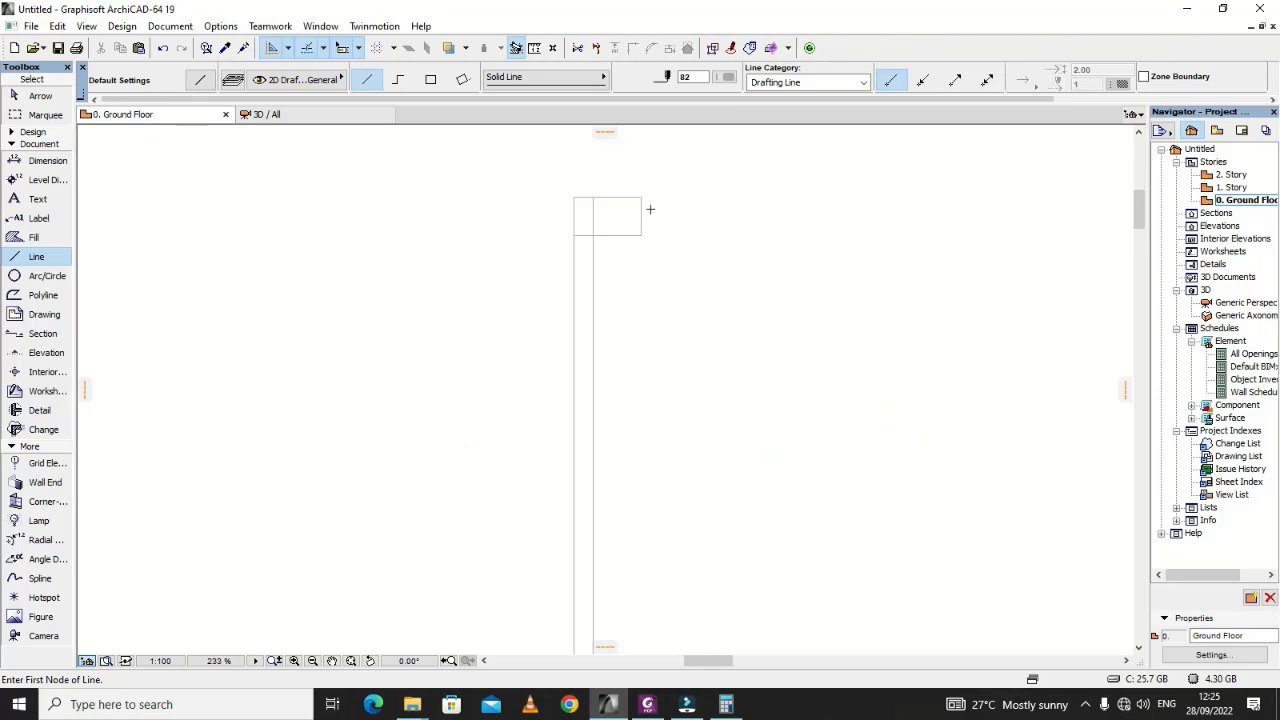
pyautogui.click(641, 235)
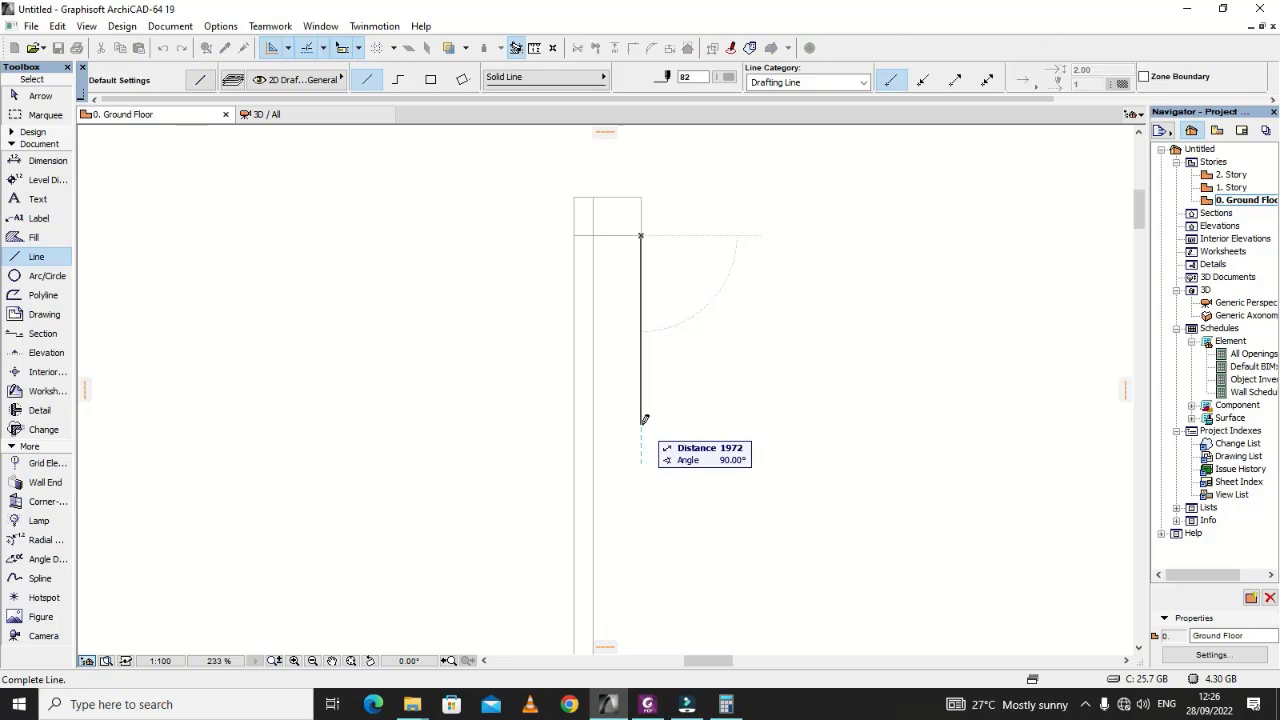
pyautogui.write('2300')
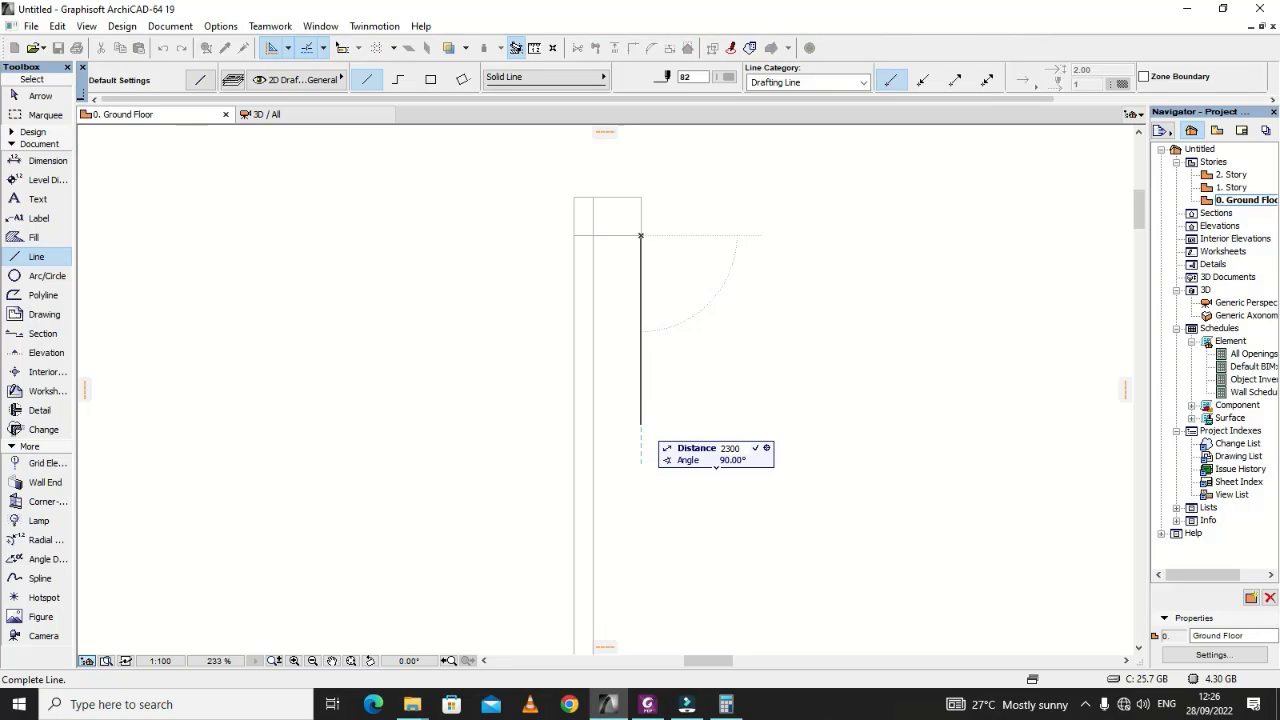
pyautogui.press('Return')
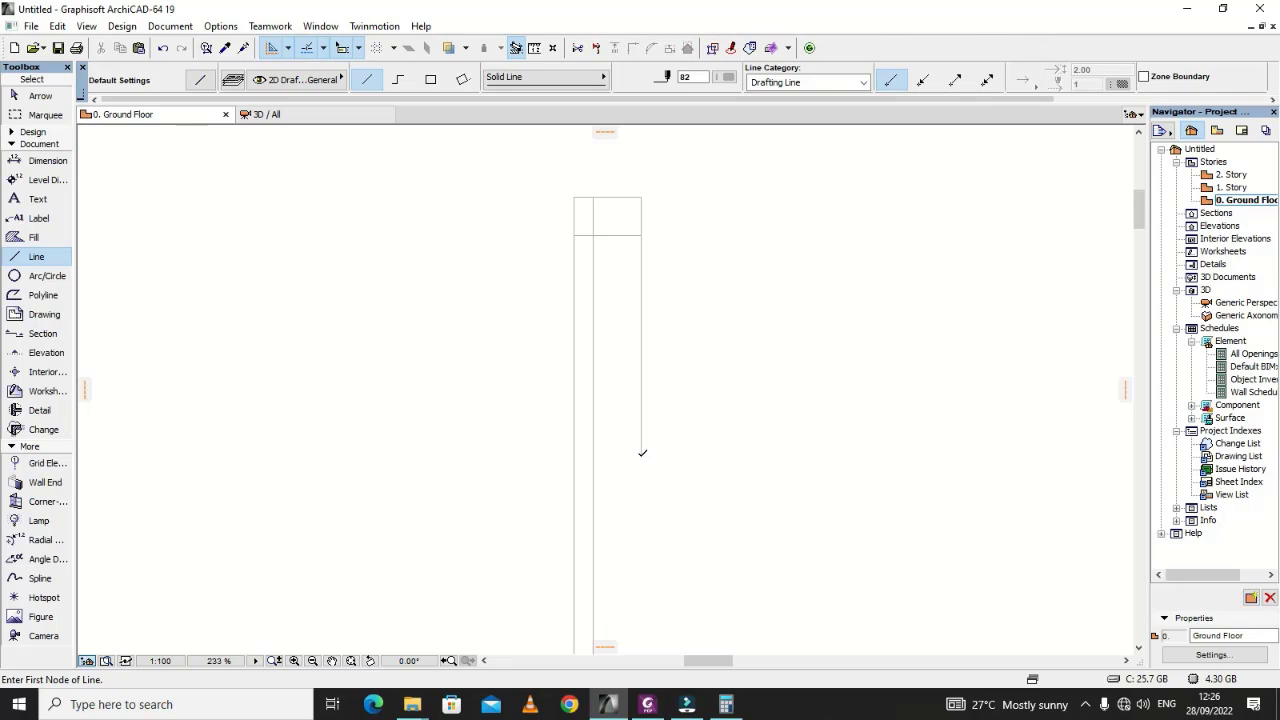
pyautogui.click(641, 455)
pyautogui.click(572, 456)
# Step: Outline the second beam with a 400 mm line down from the 2300 mm line's end and a 700 mm line to the column's left edge
pyautogui.scroll(5, 626, 506)
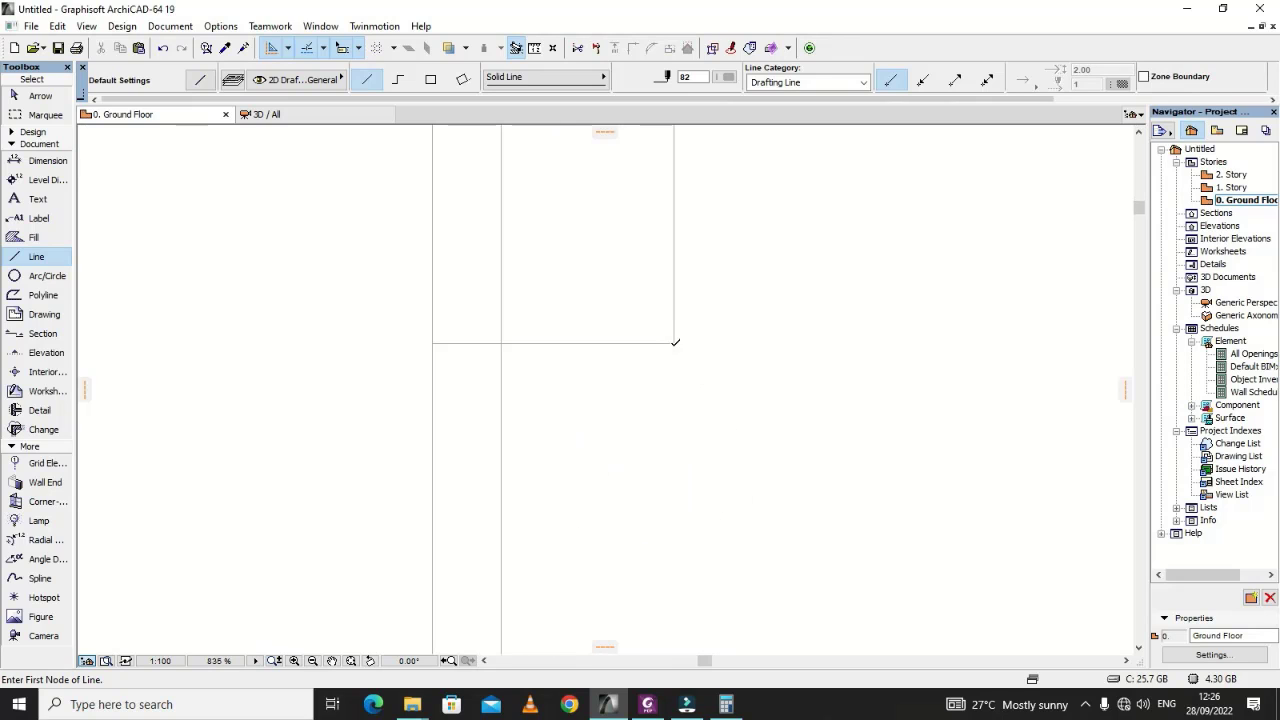
pyautogui.click(674, 343)
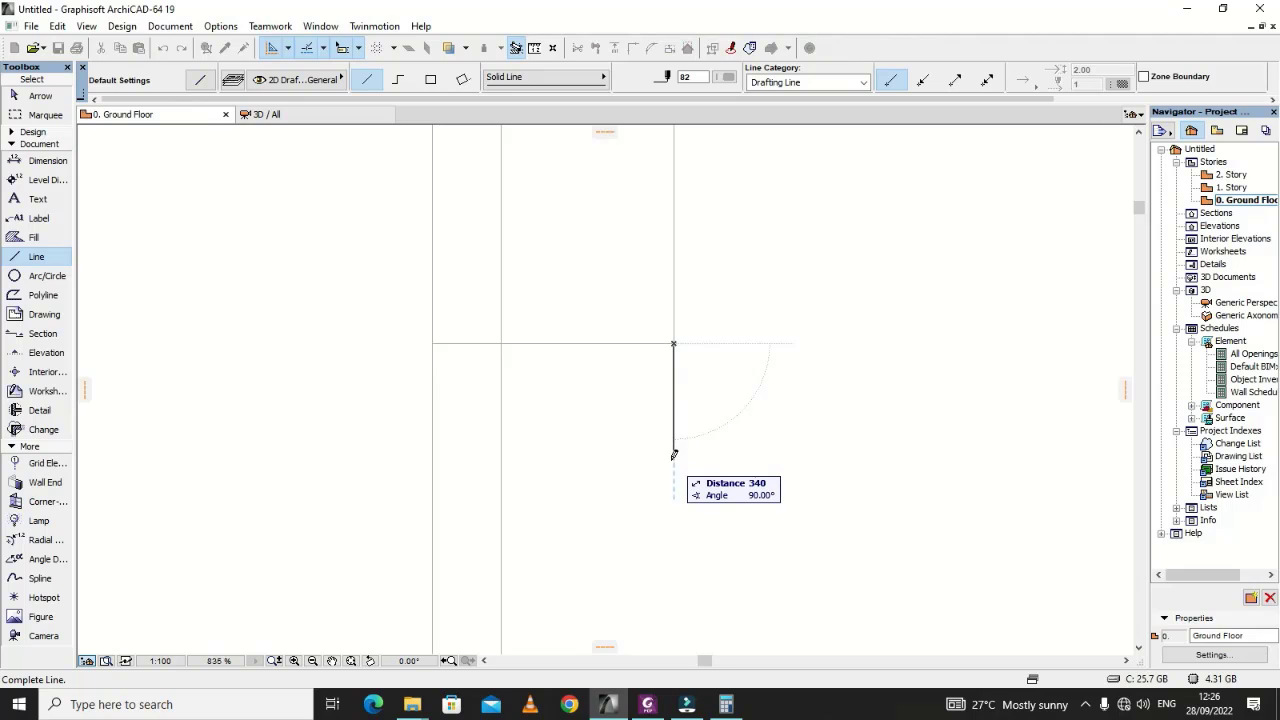
pyautogui.write('40')
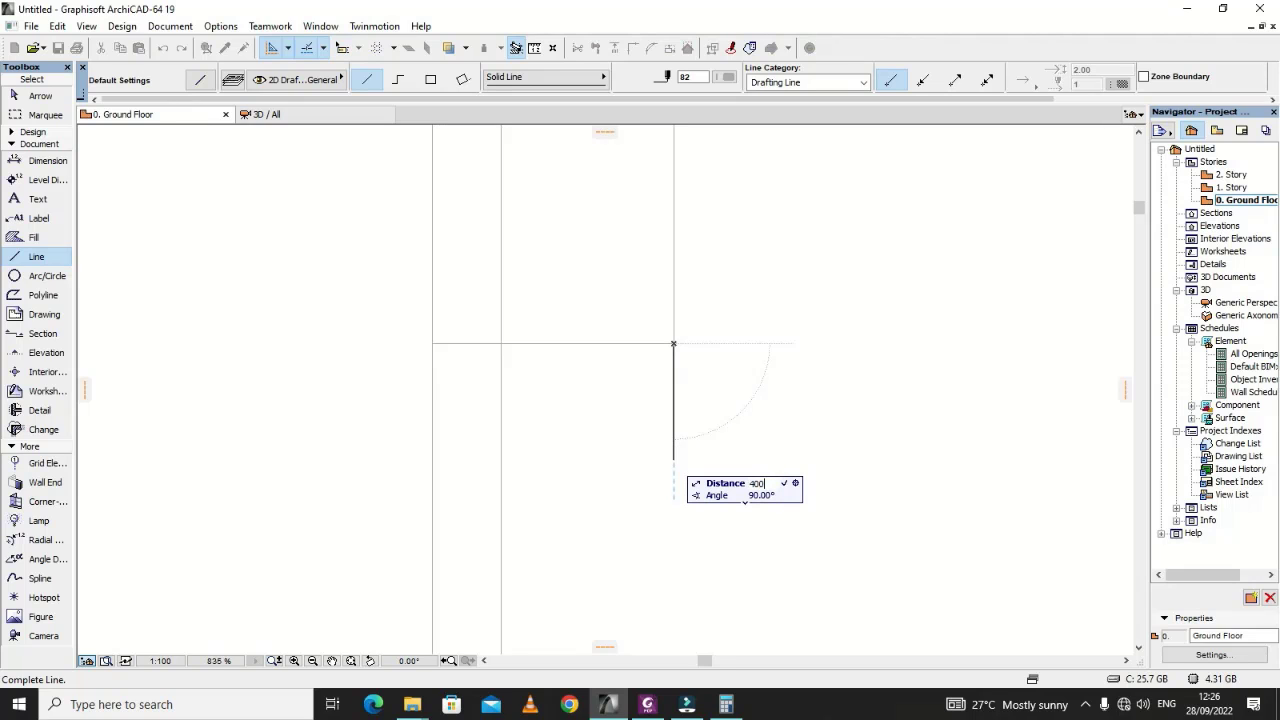
pyautogui.press('Return')
pyautogui.click(674, 480)
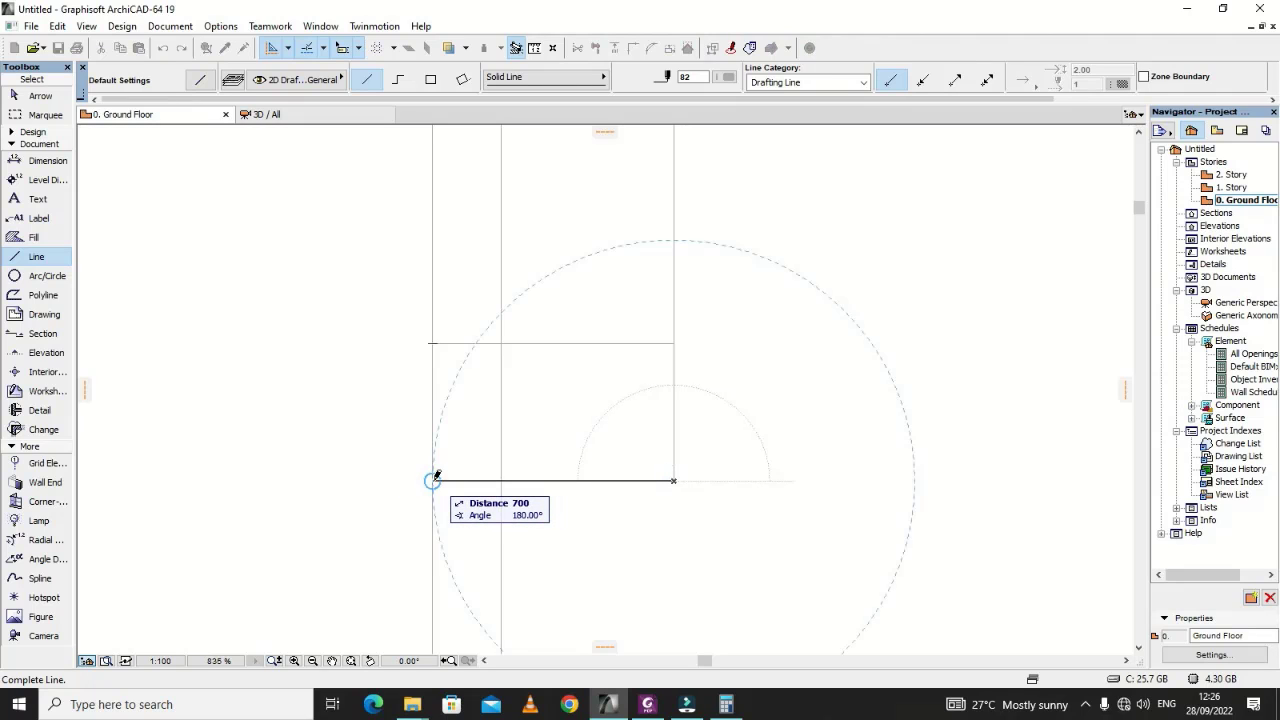
pyautogui.click(432, 480)
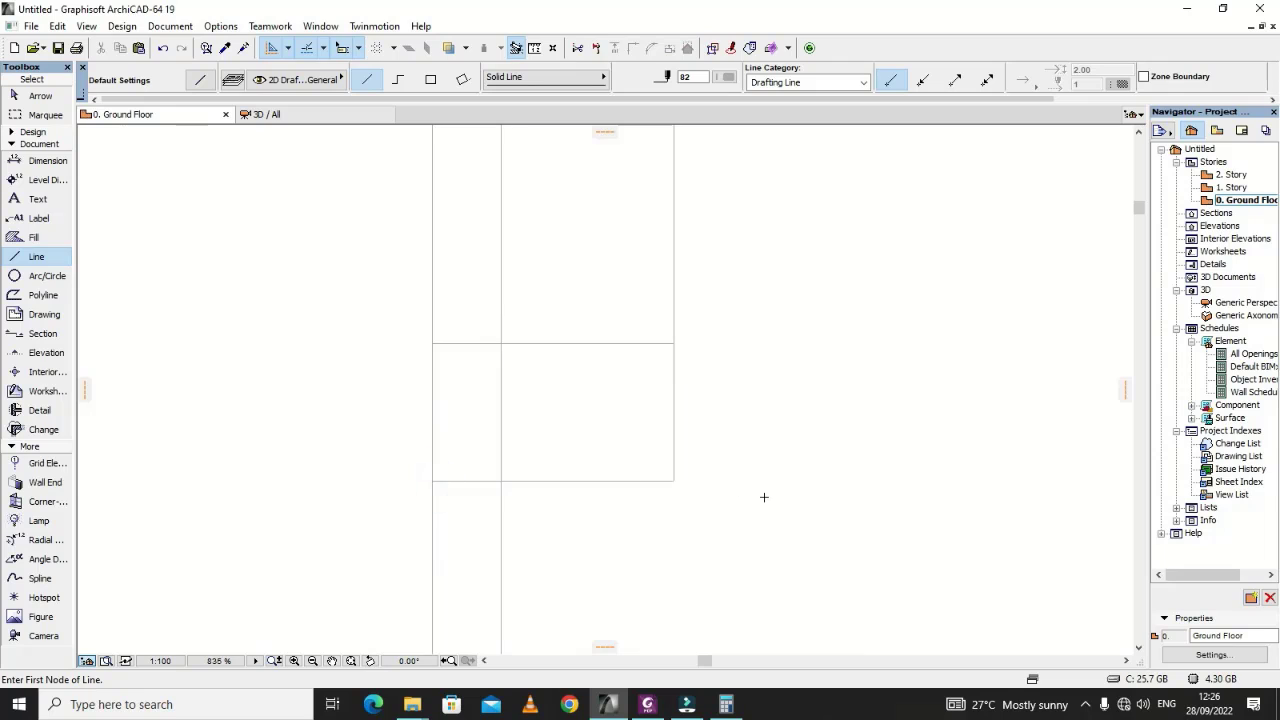
# Step: Draw a 2300 mm vertical line down from the second beam's lower-right corner
pyautogui.scroll(-4, 764, 497)
pyautogui.scroll(-1, 764, 497)
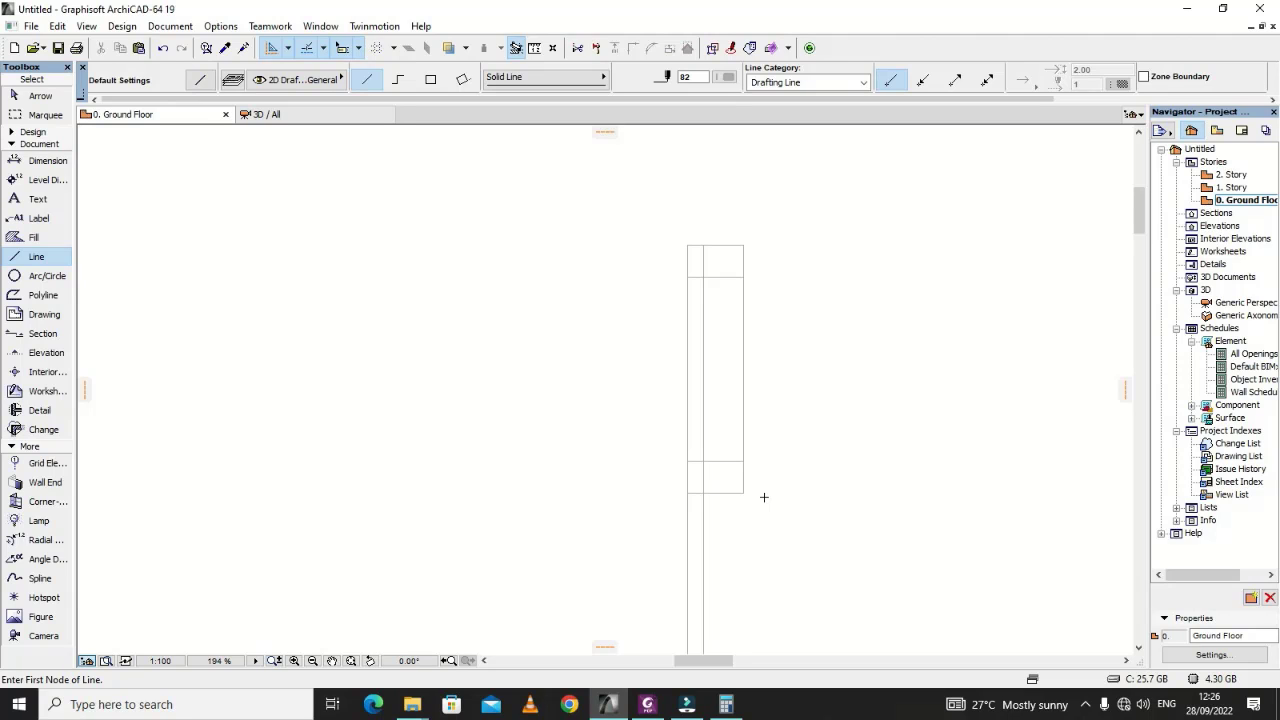
pyautogui.scroll(-1, 597, 494)
pyautogui.scroll(-1, 609, 492)
pyautogui.scroll(4, 648, 508)
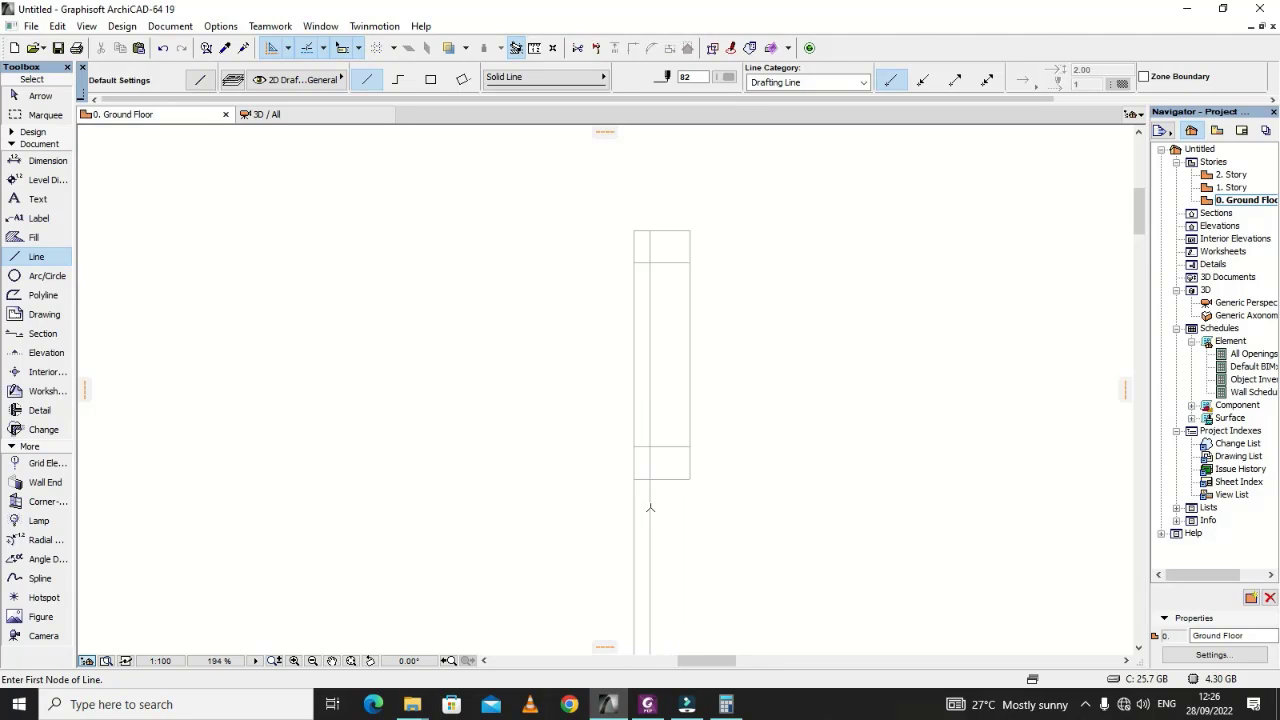
pyautogui.scroll(-6, 648, 320)
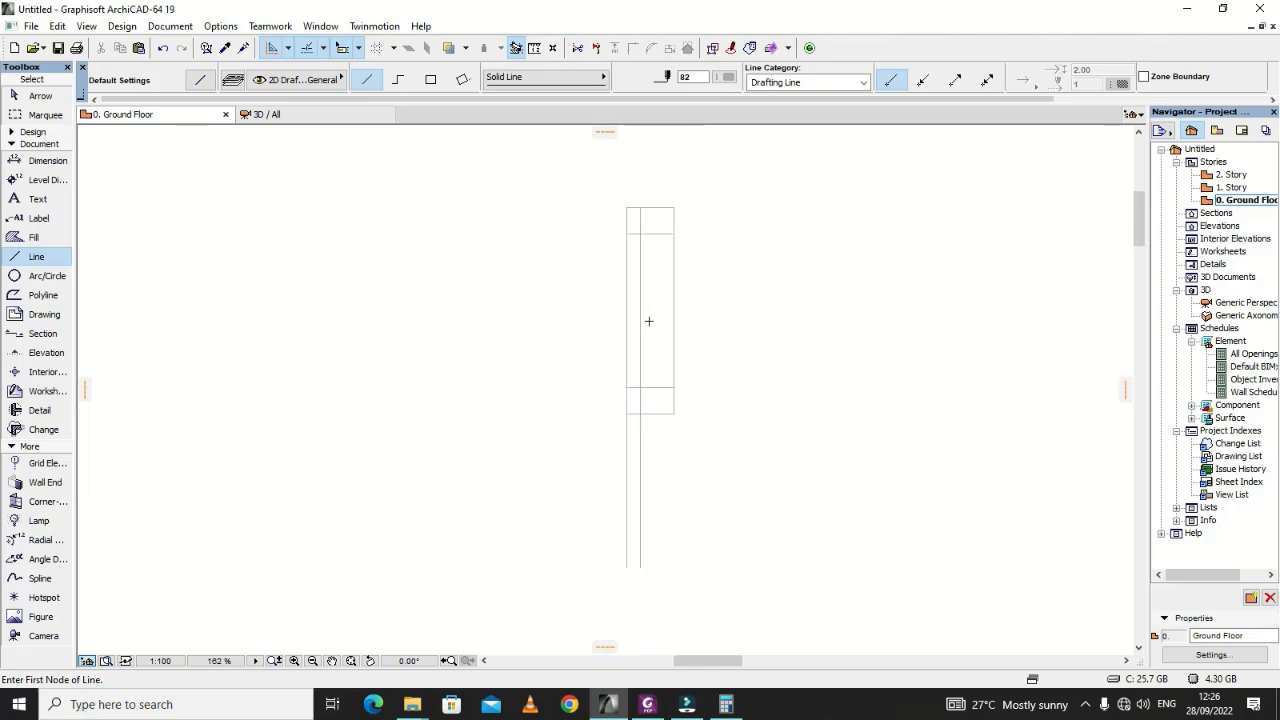
pyautogui.scroll(7, 665, 411)
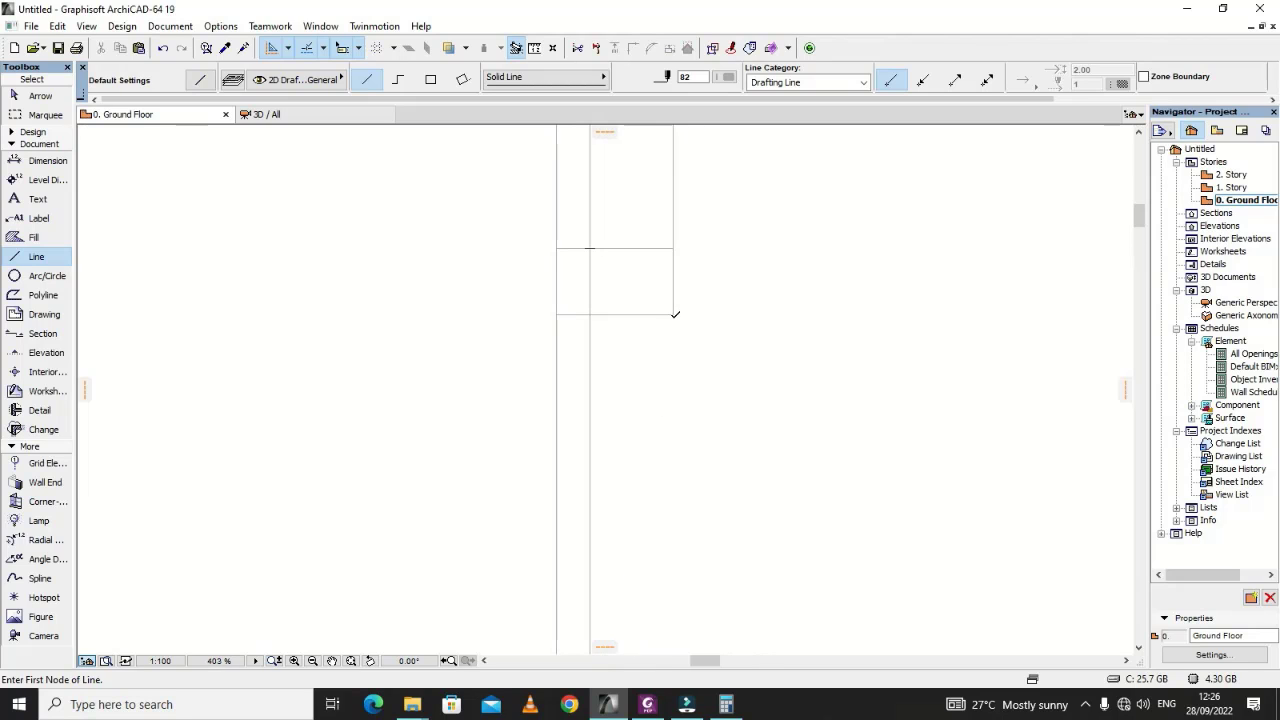
pyautogui.click(673, 315)
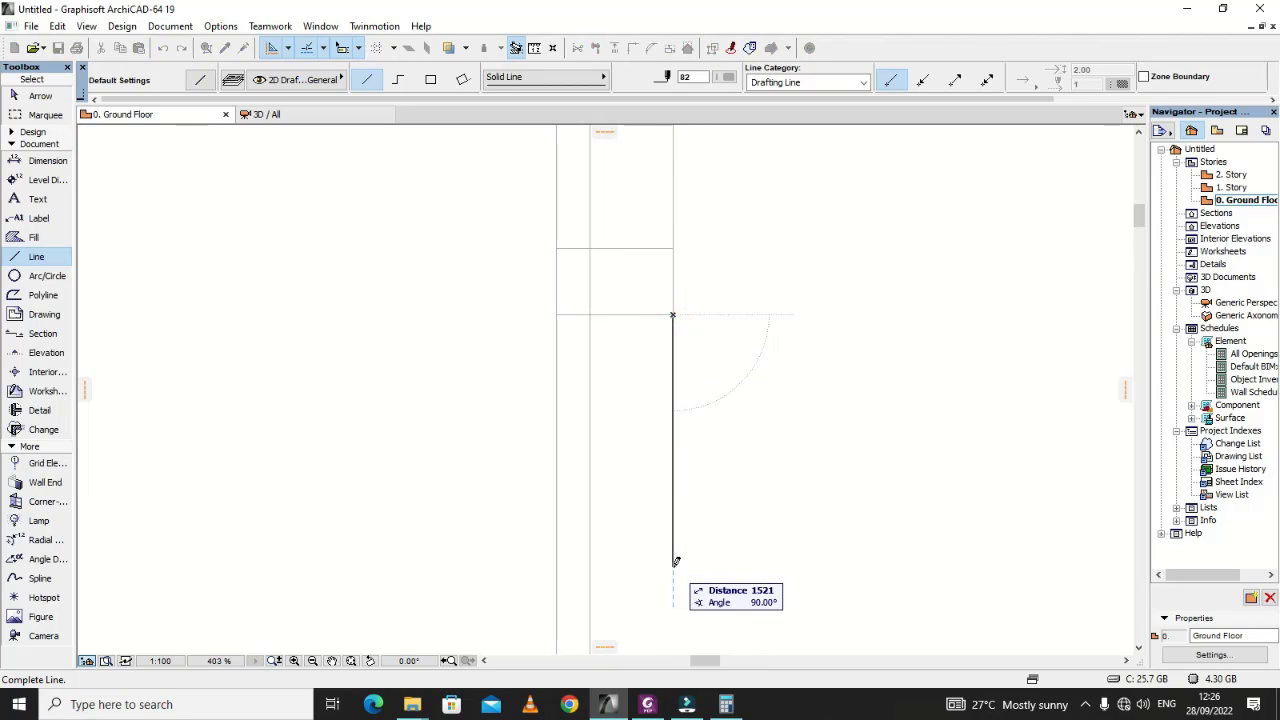
pyautogui.write('2300')
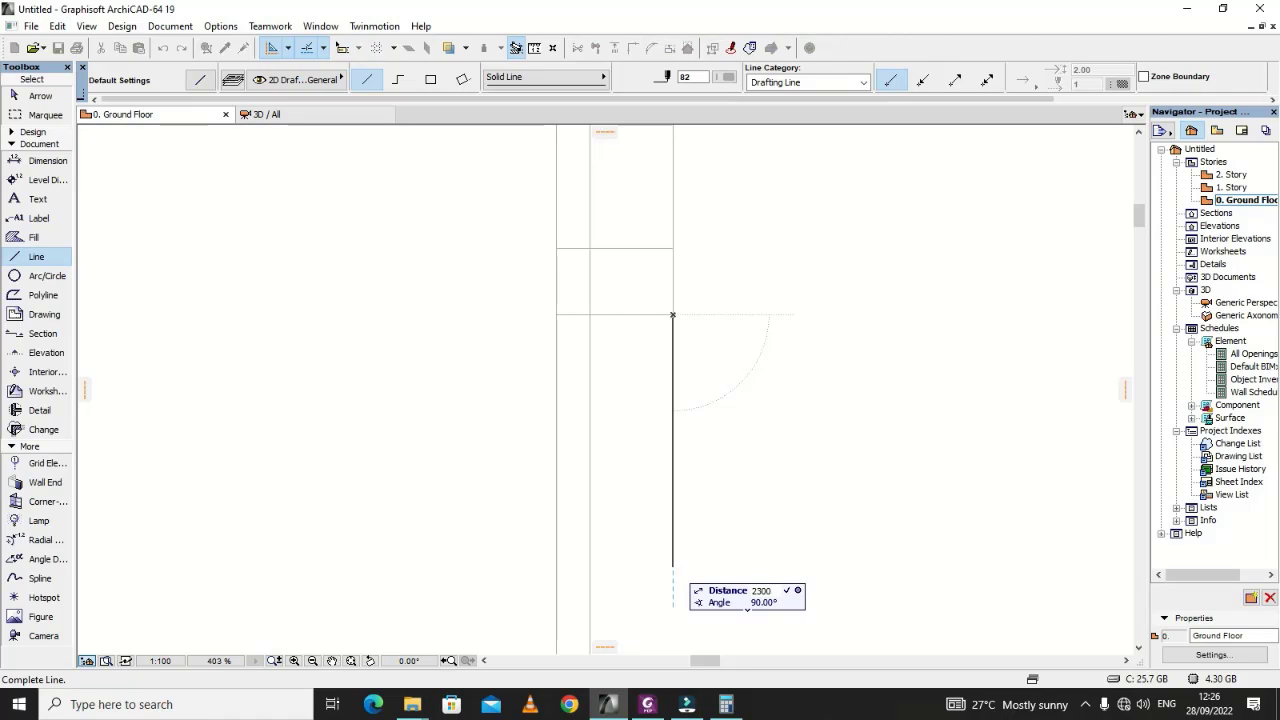
pyautogui.press('Return')
# Step: Draw a horizontal base line from the column's lower-right end, extending rightward past the outer vertical line
pyautogui.scroll(-2, 657, 380)
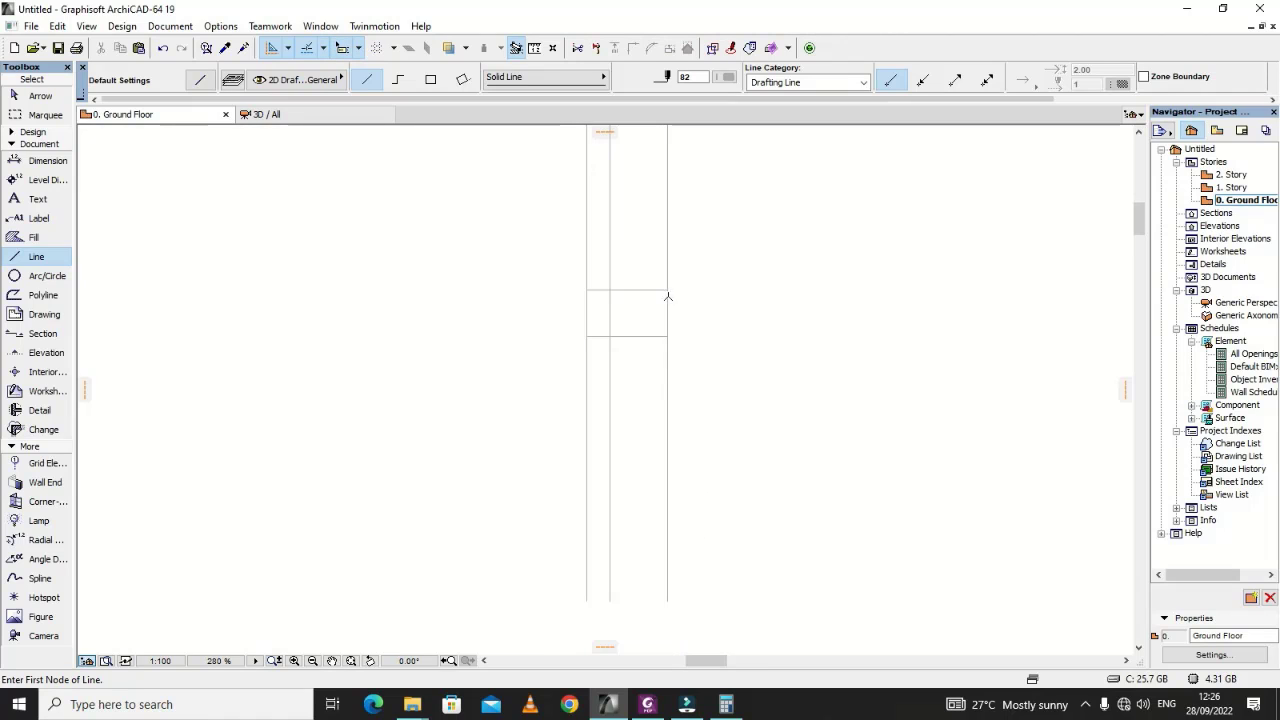
pyautogui.scroll(-3, 739, 296)
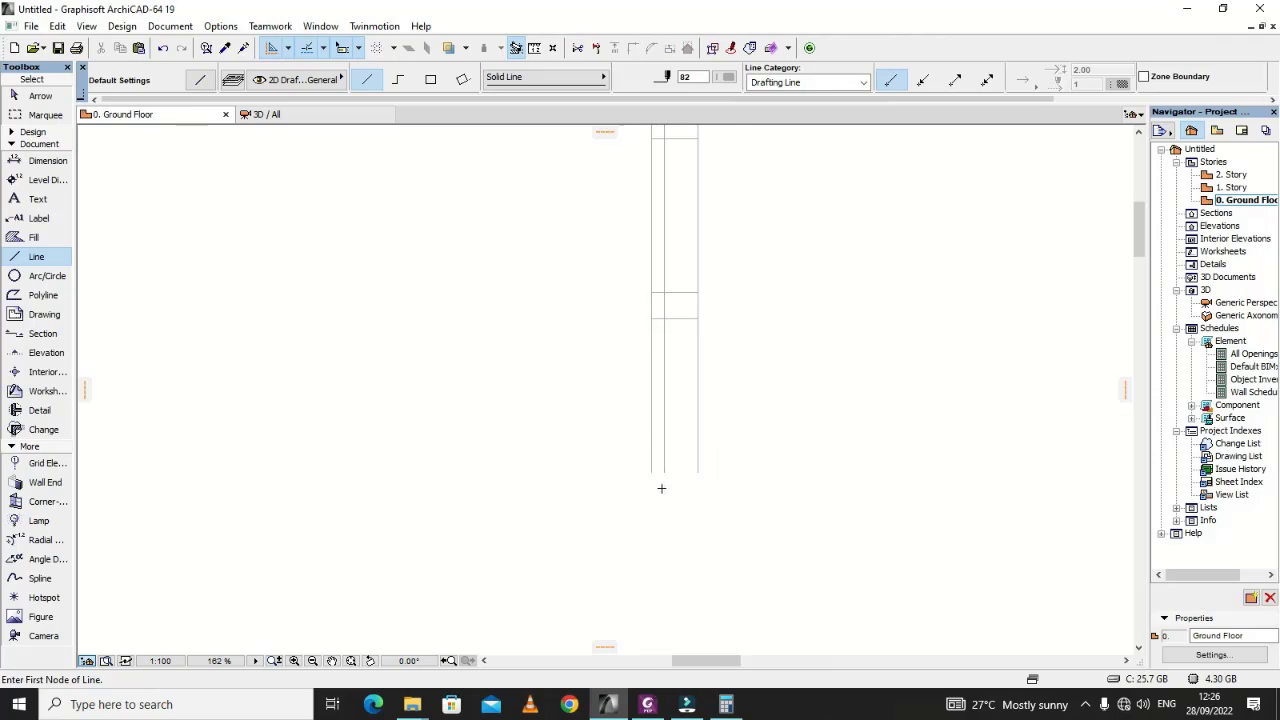
pyautogui.scroll(3, 662, 464)
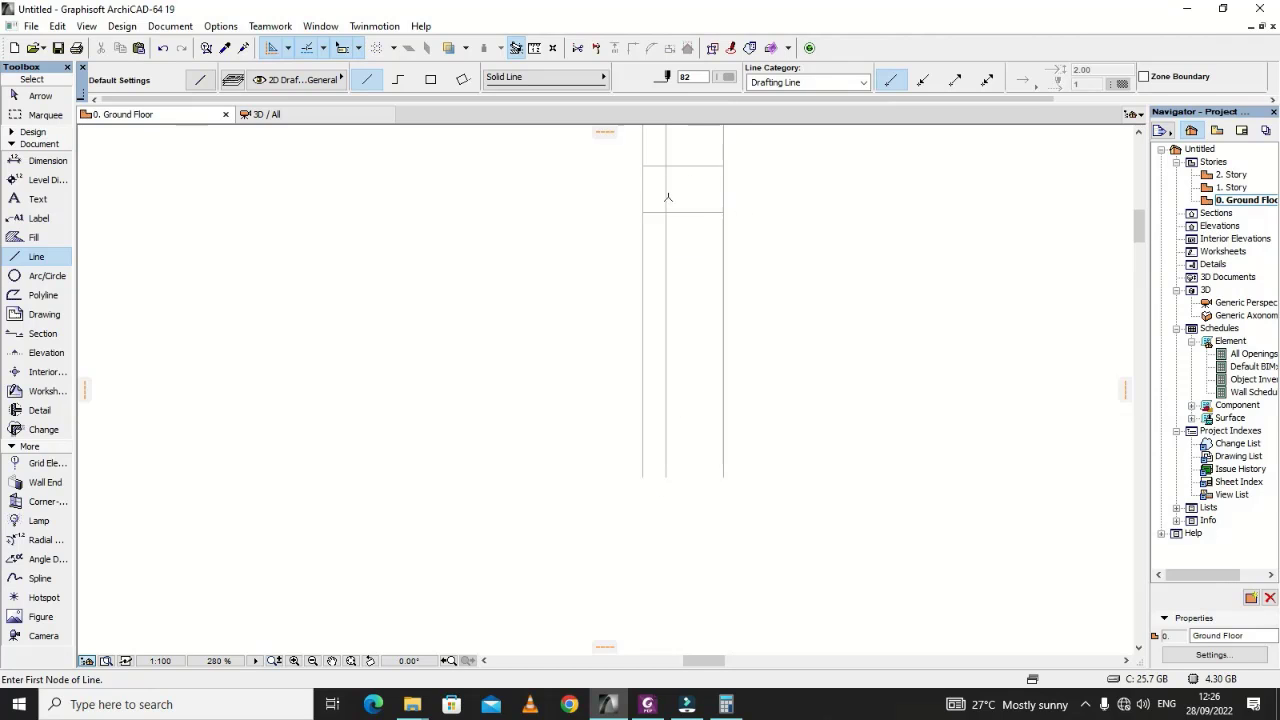
pyautogui.scroll(5, 652, 495)
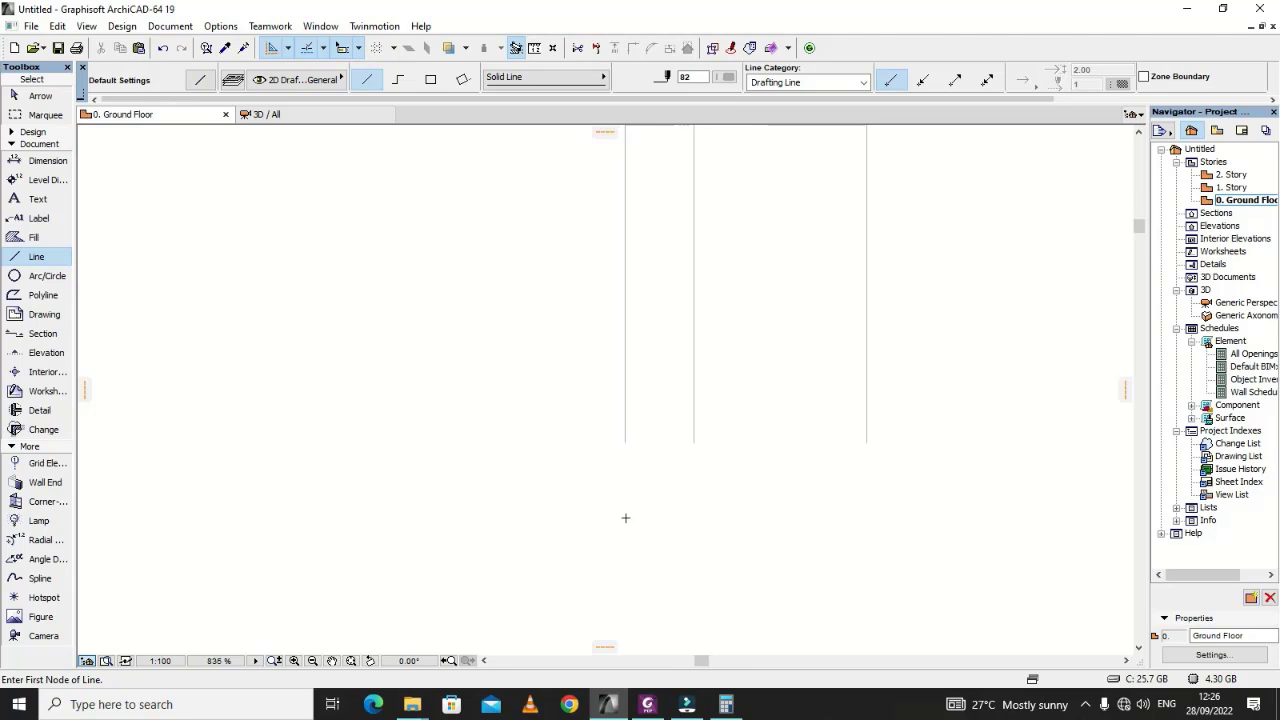
pyautogui.click(696, 440)
pyautogui.scroll(-4, 751, 489)
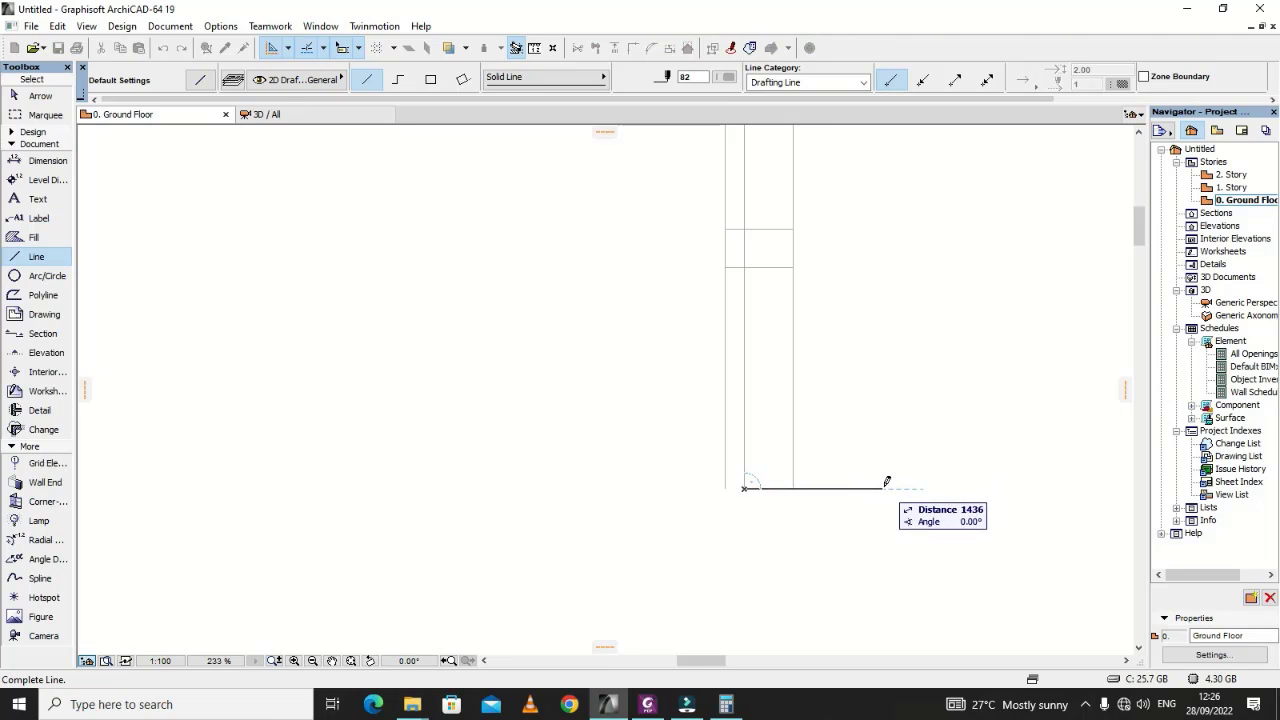
pyautogui.click(920, 487)
pyautogui.press('Escape')
# Step: Stretch the base line's left end horizontally beyond the column's left edge
pyautogui.click(762, 489)
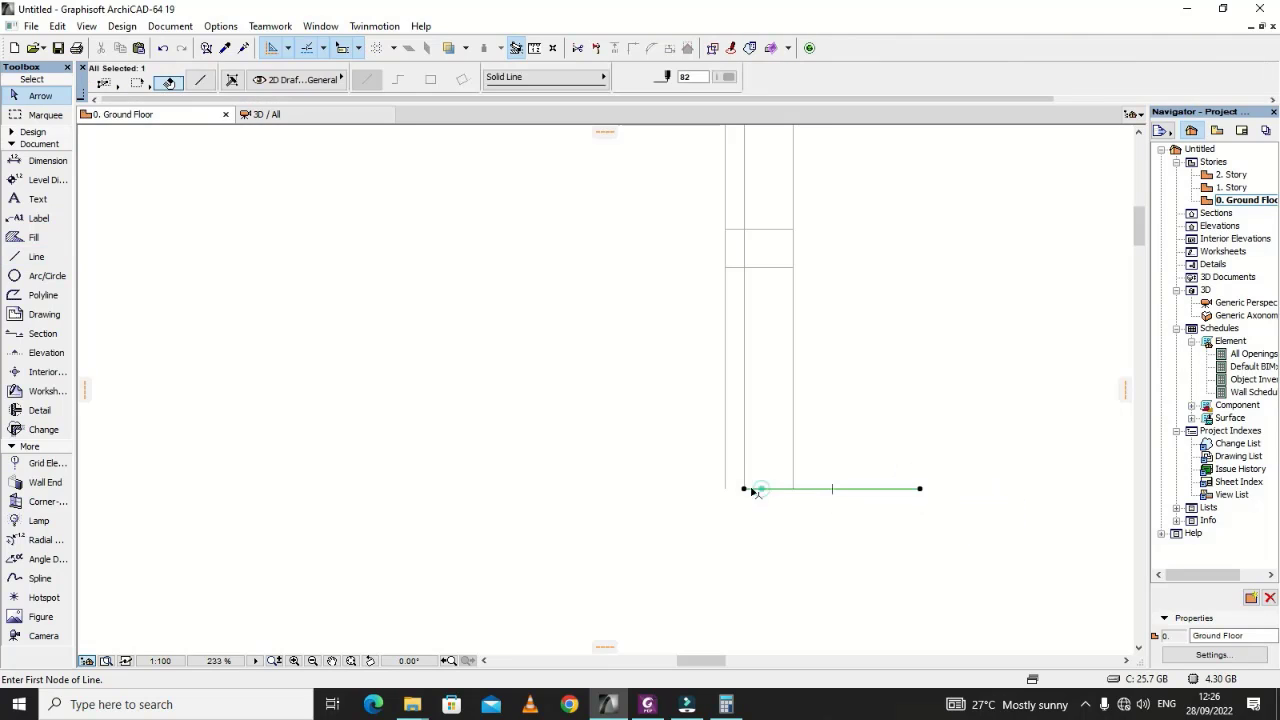
pyautogui.click(743, 489)
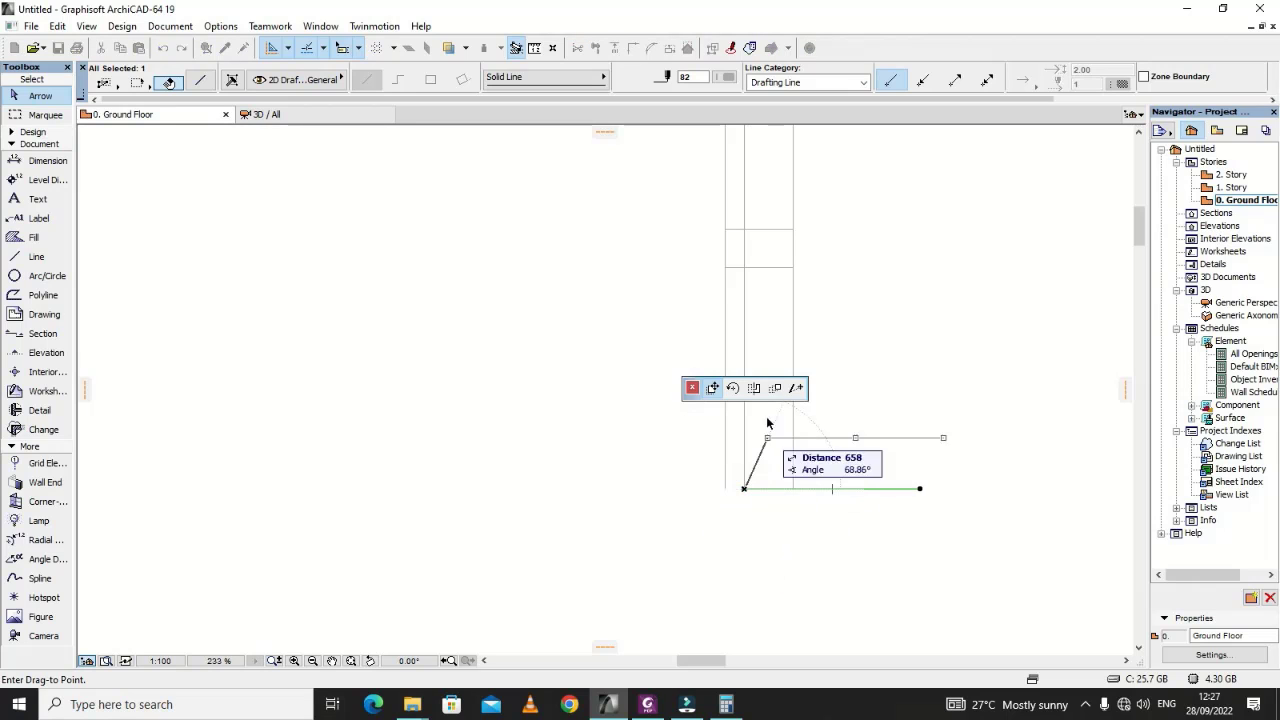
pyautogui.click(796, 387)
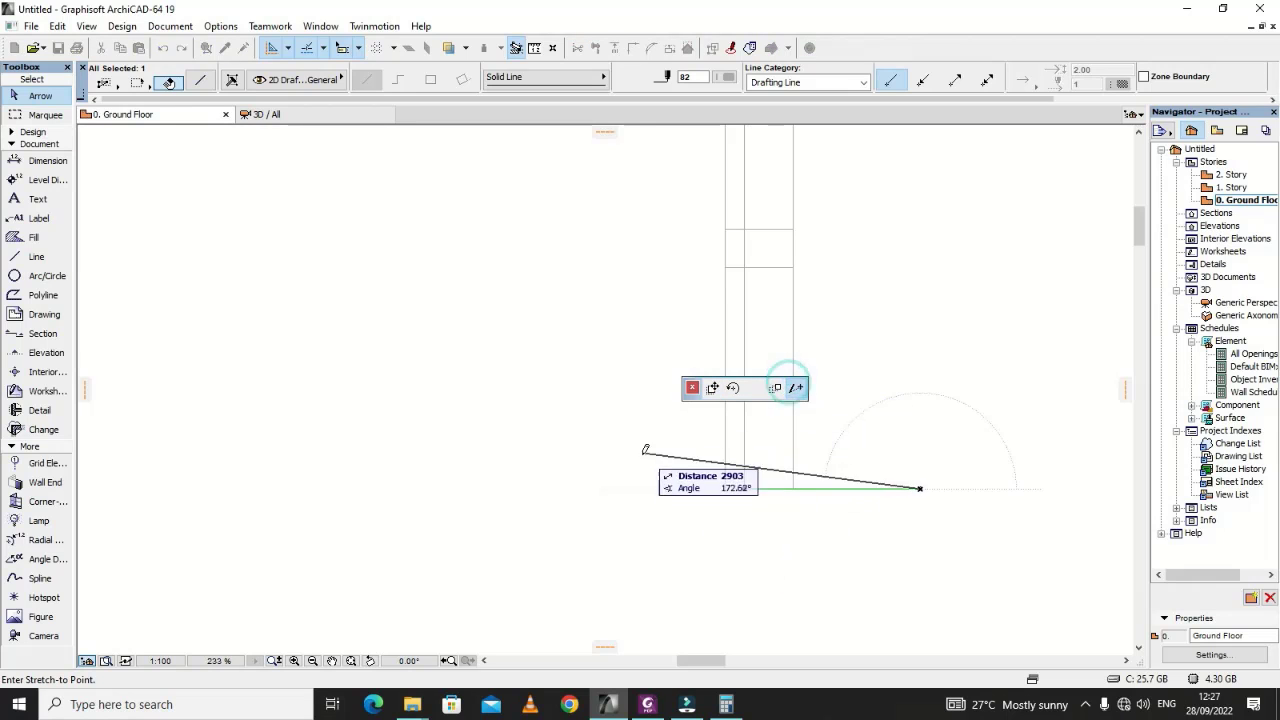
pyautogui.click(591, 489)
# Step: Stretch the right end of the second beam's top line horizontally past the outer vertical line, level with the base line's right end
pyautogui.scroll(2, 809, 229)
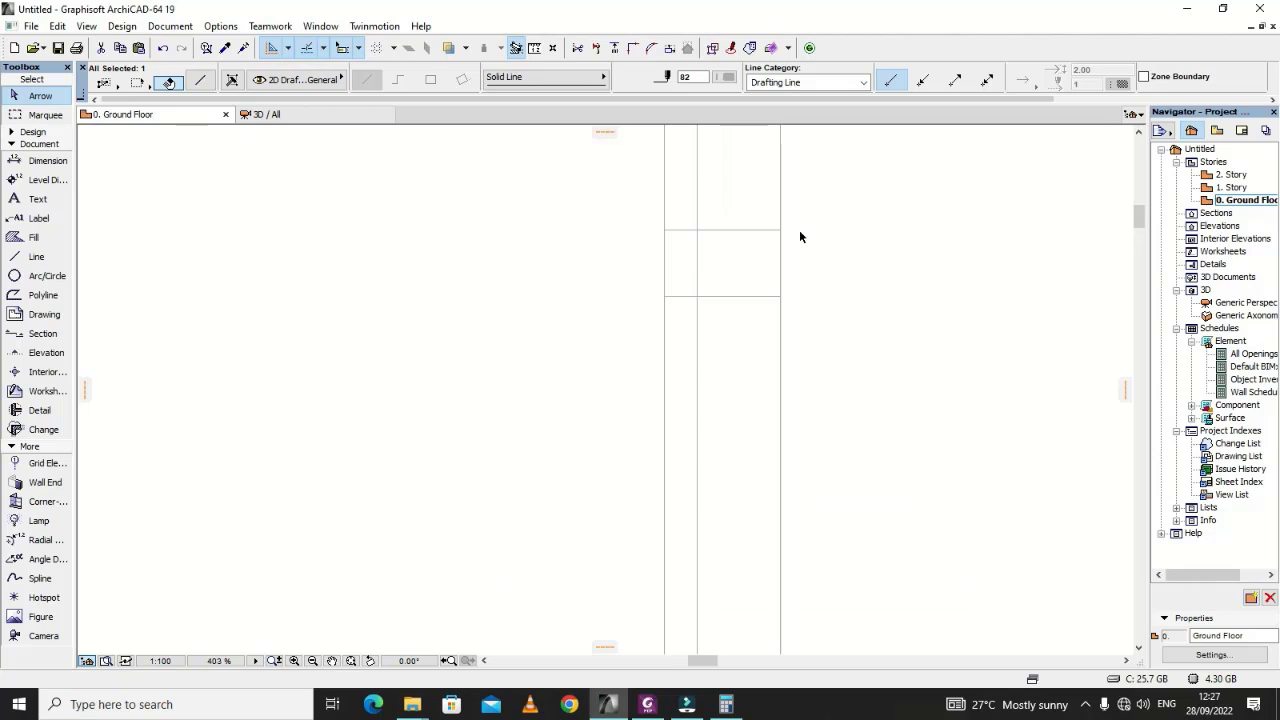
pyautogui.click(777, 230)
pyautogui.scroll(-2, 872, 384)
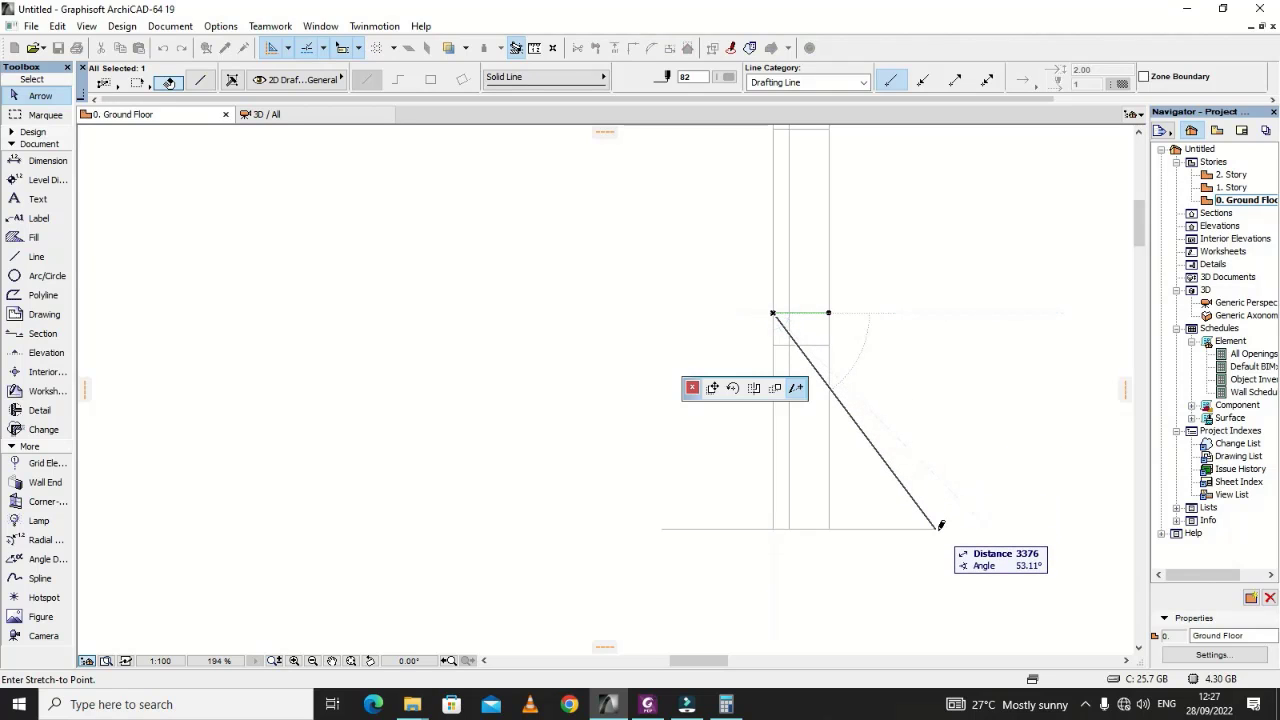
pyautogui.click(938, 311)
# Step: Stretch the right end of the topmost beam line horizontally past the outer vertical line, level with the lower floor lines' right ends
pyautogui.scroll(-3, 905, 395)
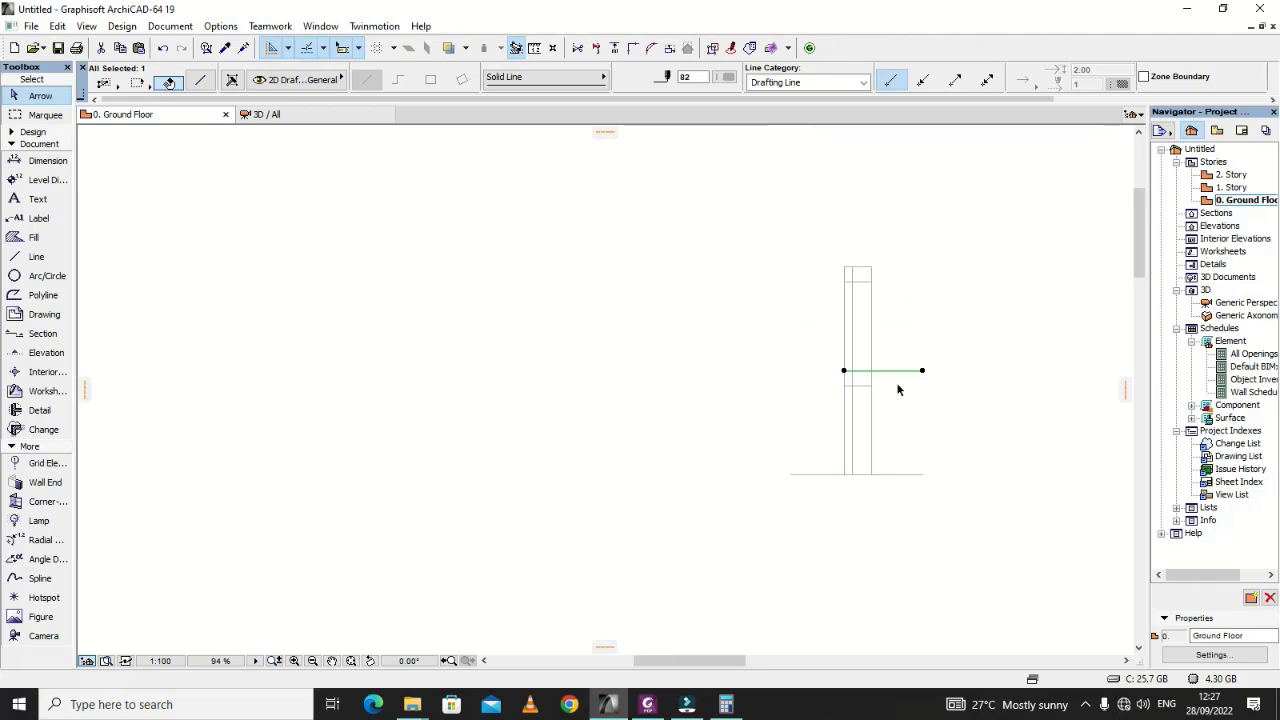
pyautogui.scroll(3, 872, 284)
pyautogui.click(872, 275)
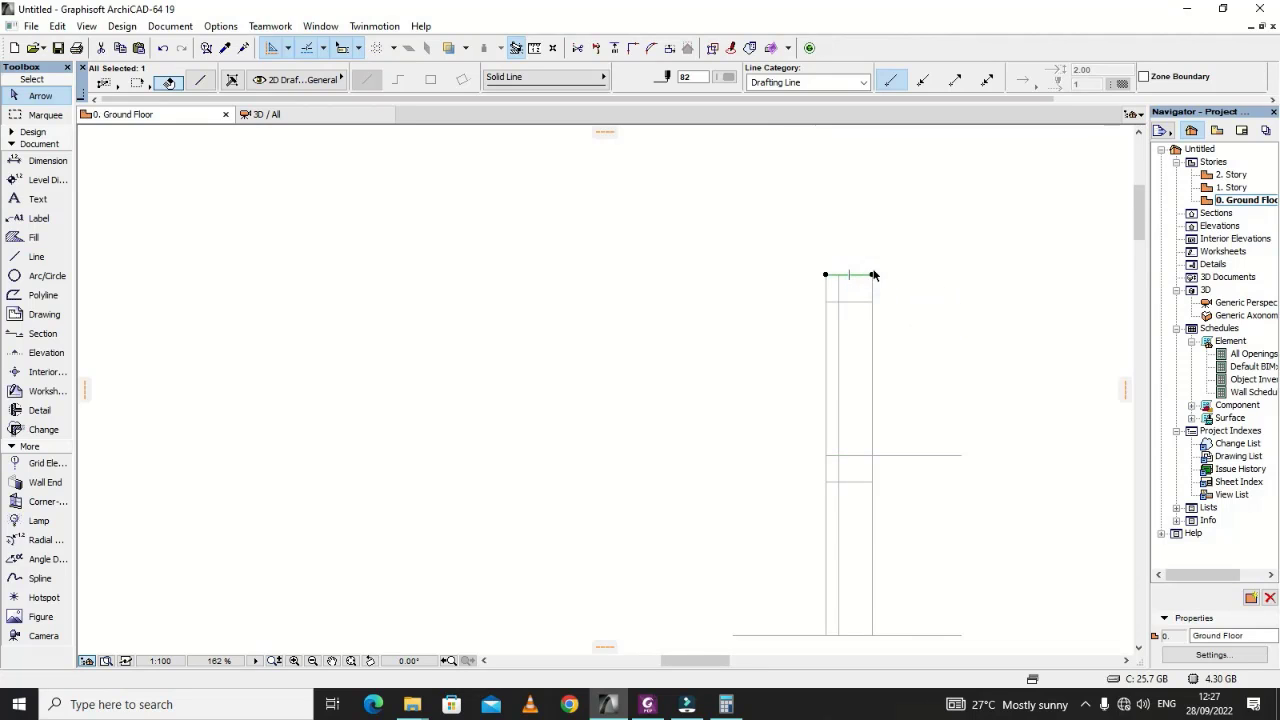
pyautogui.click(872, 275)
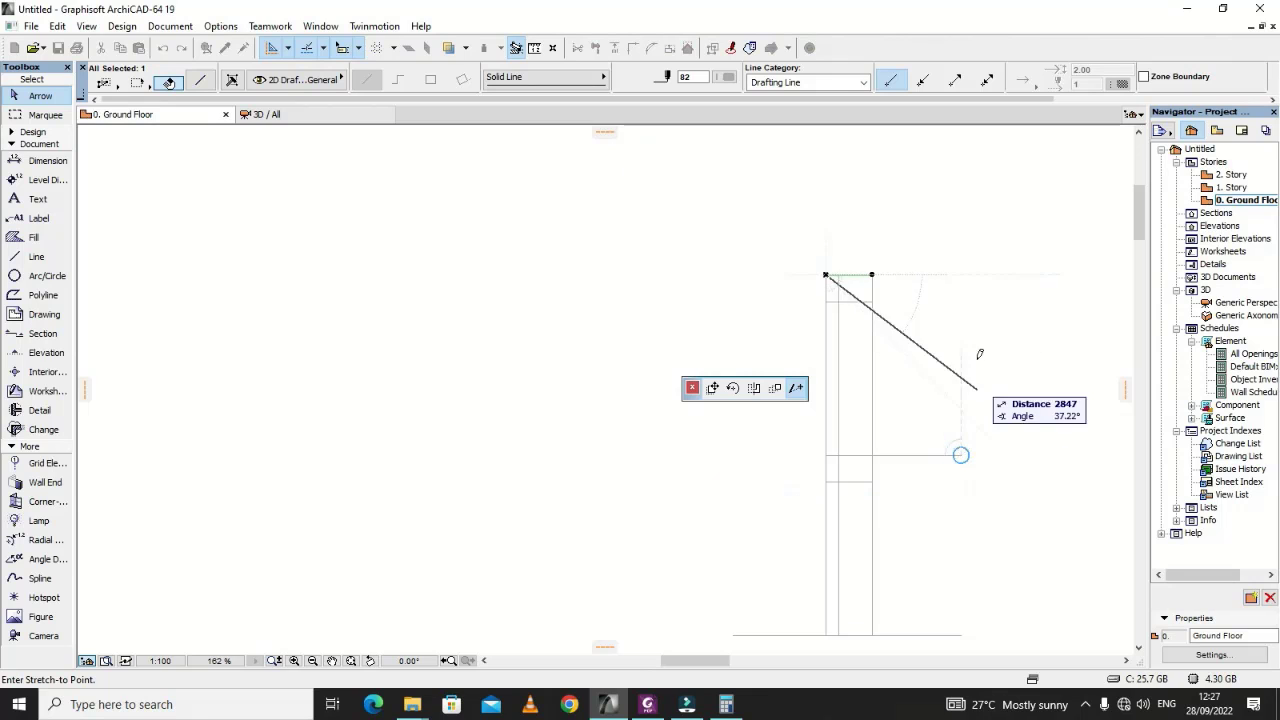
pyautogui.click(964, 272)
# Step: Stretch the left end of the second beam's top line horizontally beyond the column, aligned with the base line's left end
pyautogui.scroll(-3, 964, 300)
pyautogui.scroll(3, 899, 405)
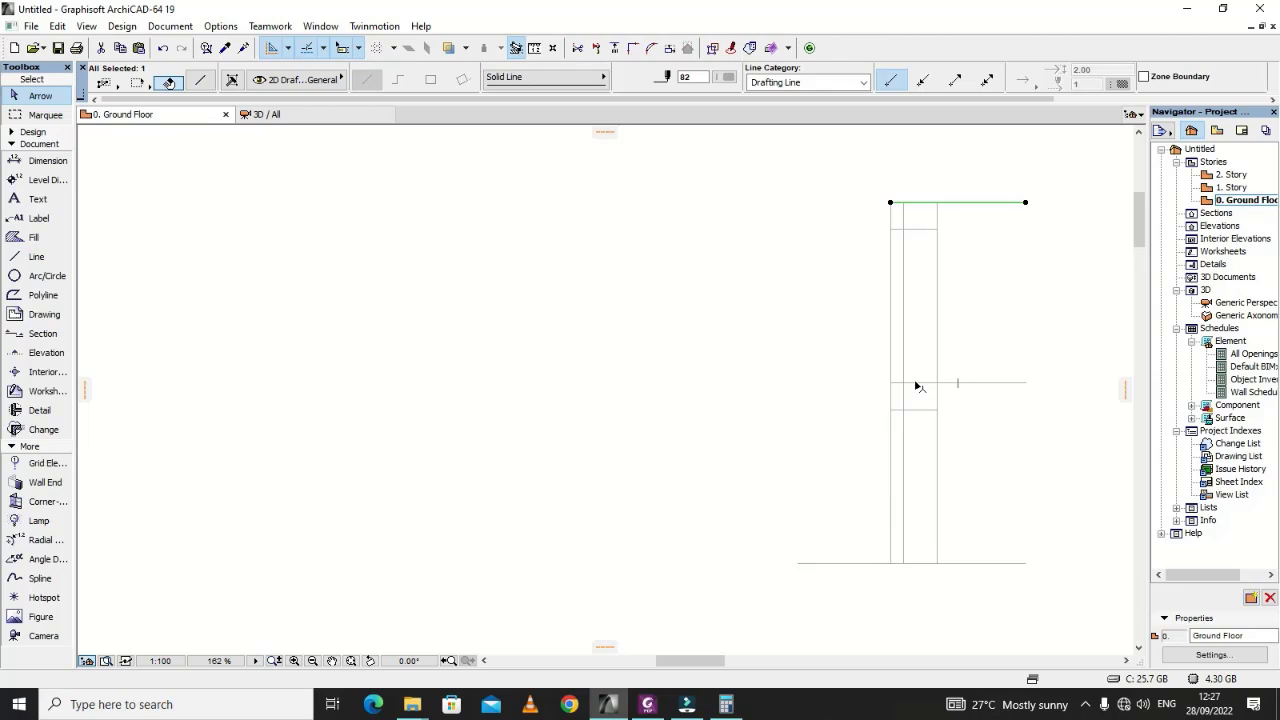
pyautogui.click(914, 382)
pyautogui.click(891, 384)
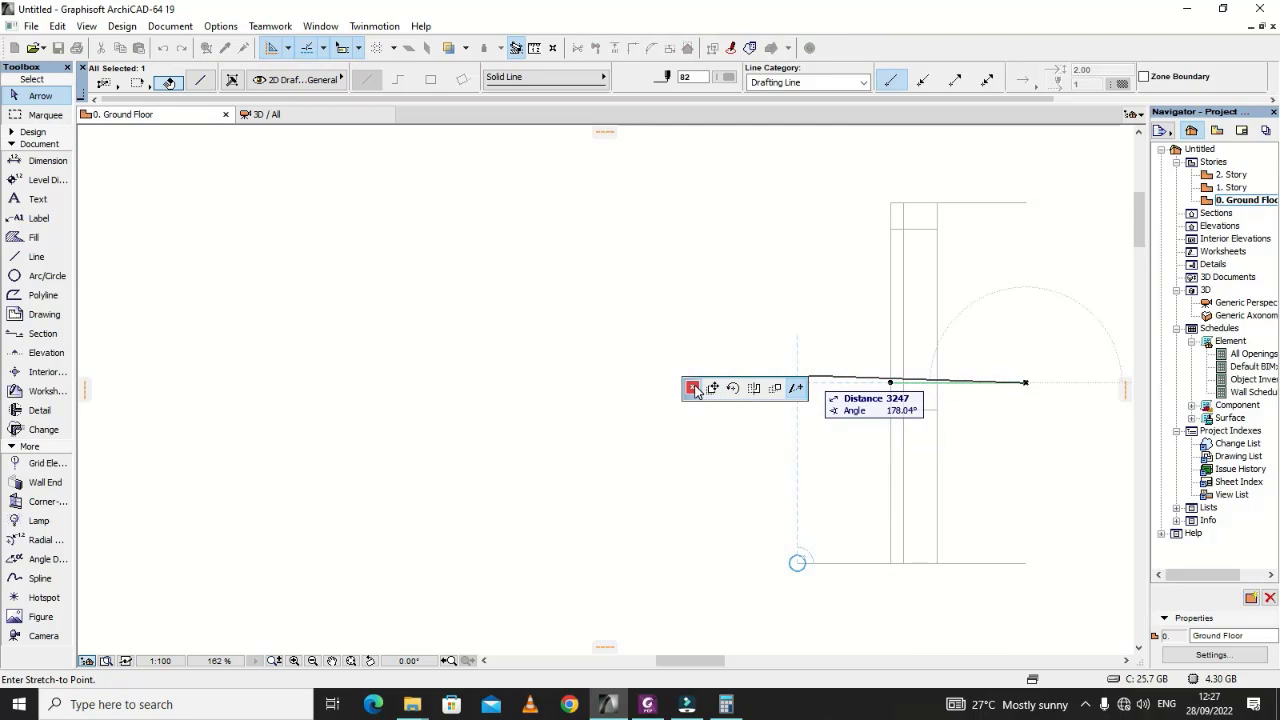
pyautogui.click(797, 380)
pyautogui.click(797, 381)
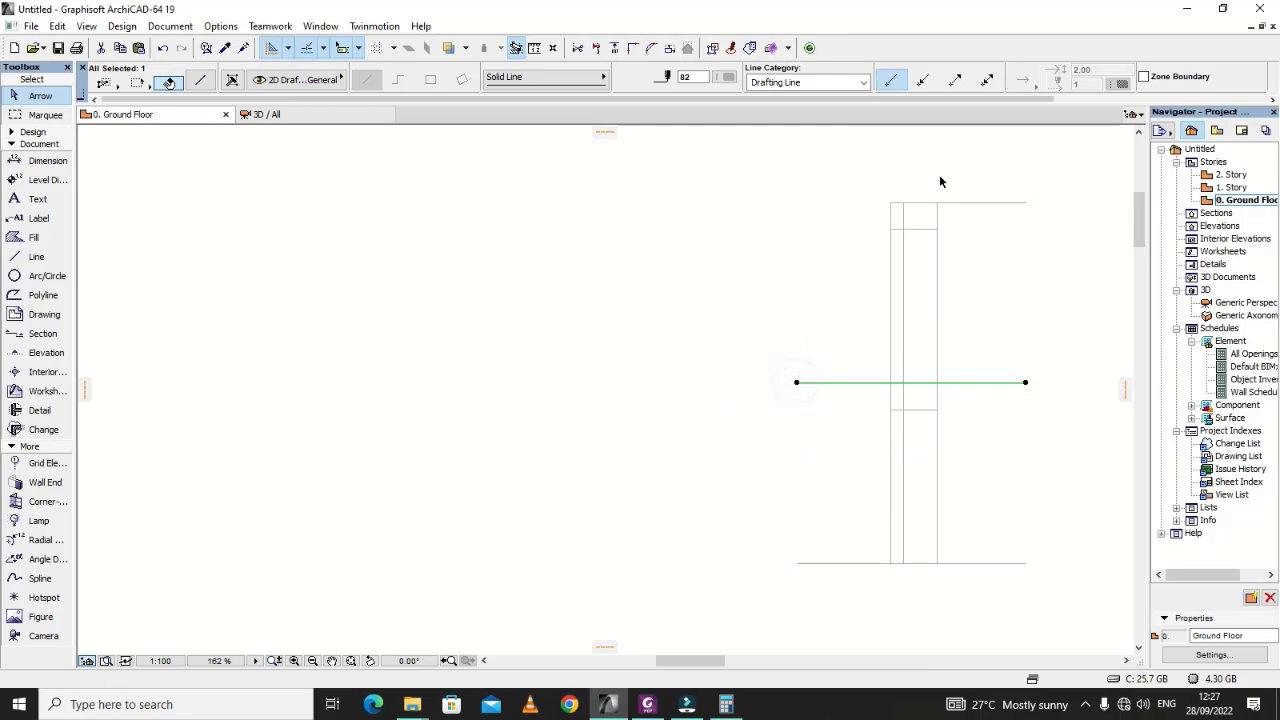
# Step: Stretch the topmost beam line's left end horizontally beyond the column, aligned with the left ends of the floor lines below
pyautogui.click(953, 204)
pyautogui.click(1025, 202)
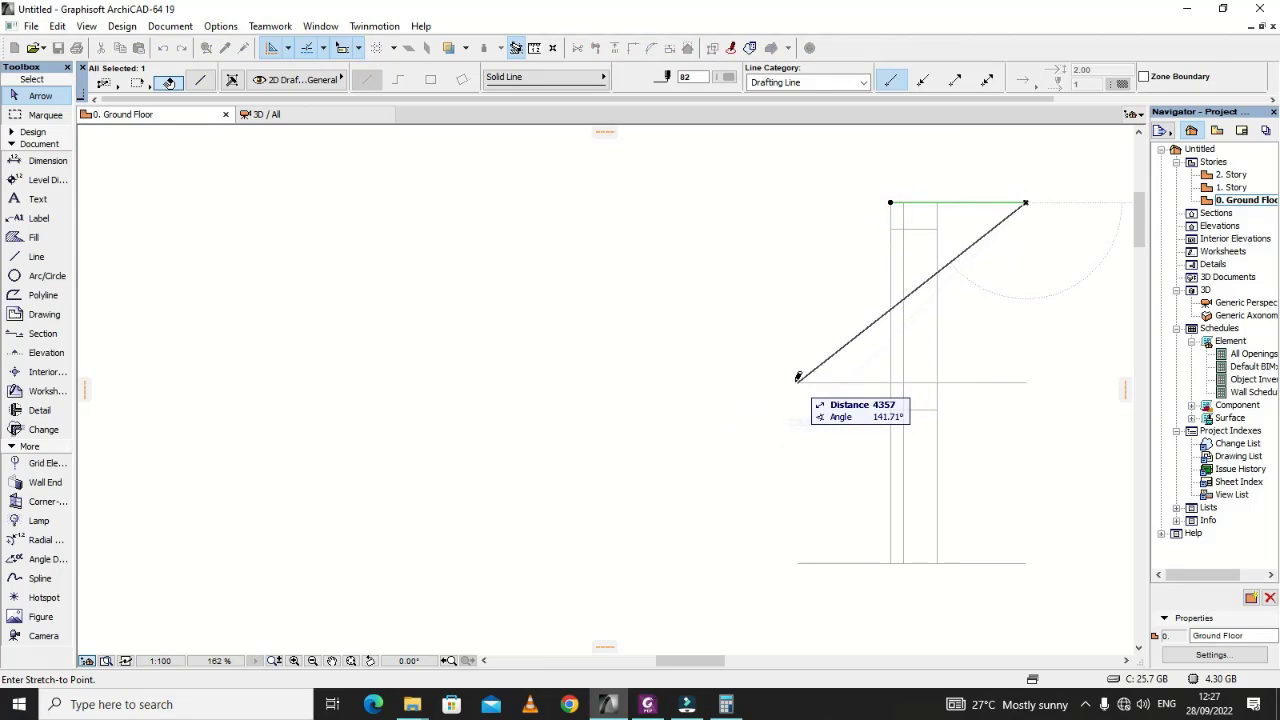
pyautogui.click(800, 201)
pyautogui.click(840, 296)
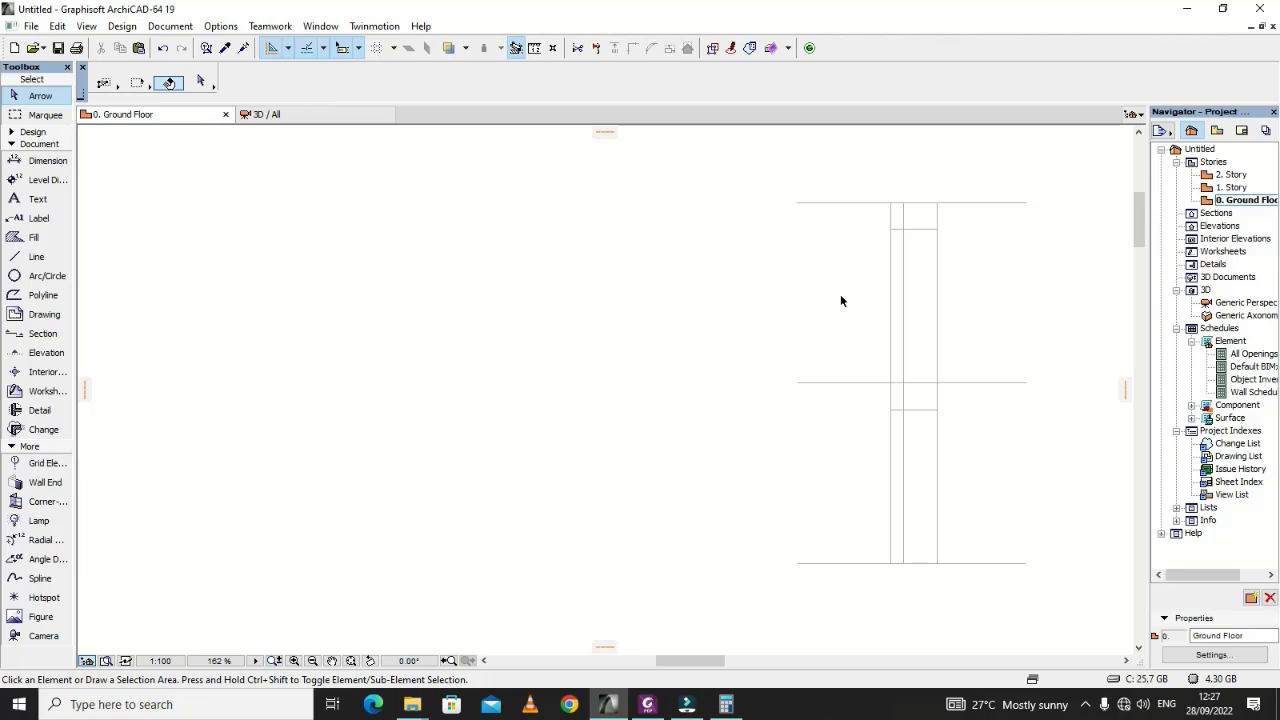
# Step: Inspect the column elevation linework from the top beam down to the base line
pyautogui.scroll(-3, 735, 371)
pyautogui.scroll(5, 846, 455)
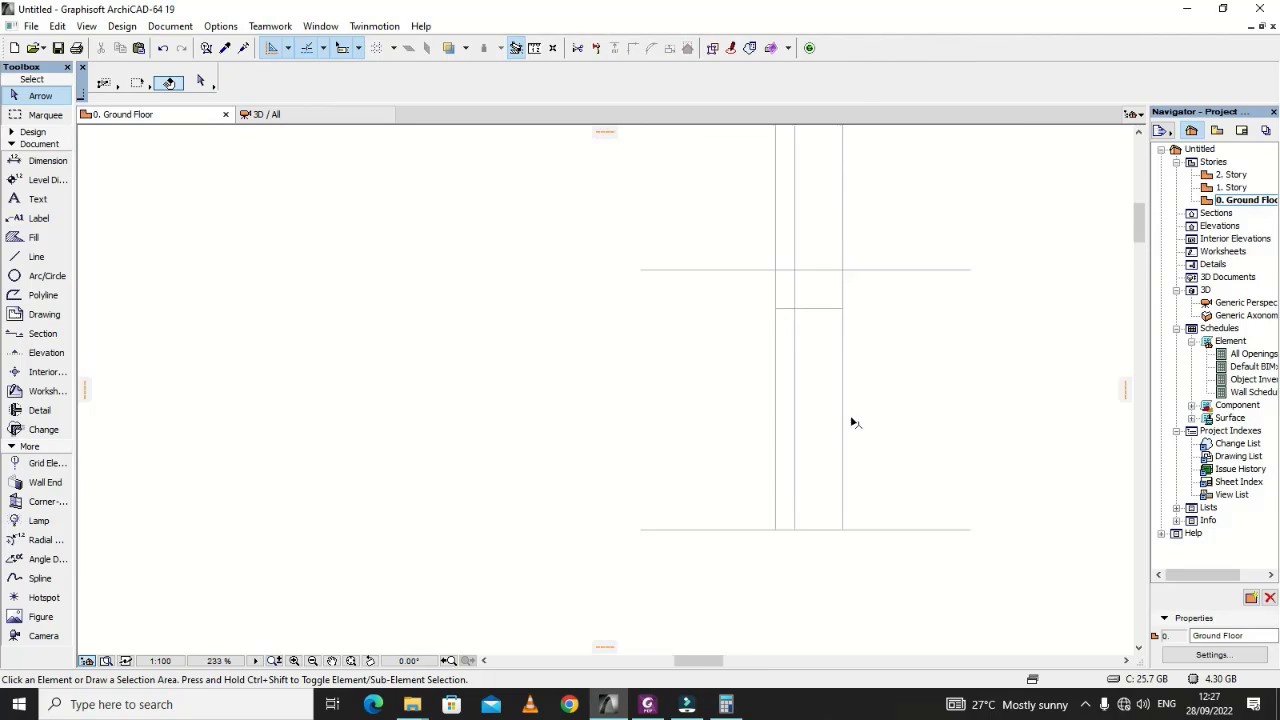
pyautogui.scroll(-3, 803, 380)
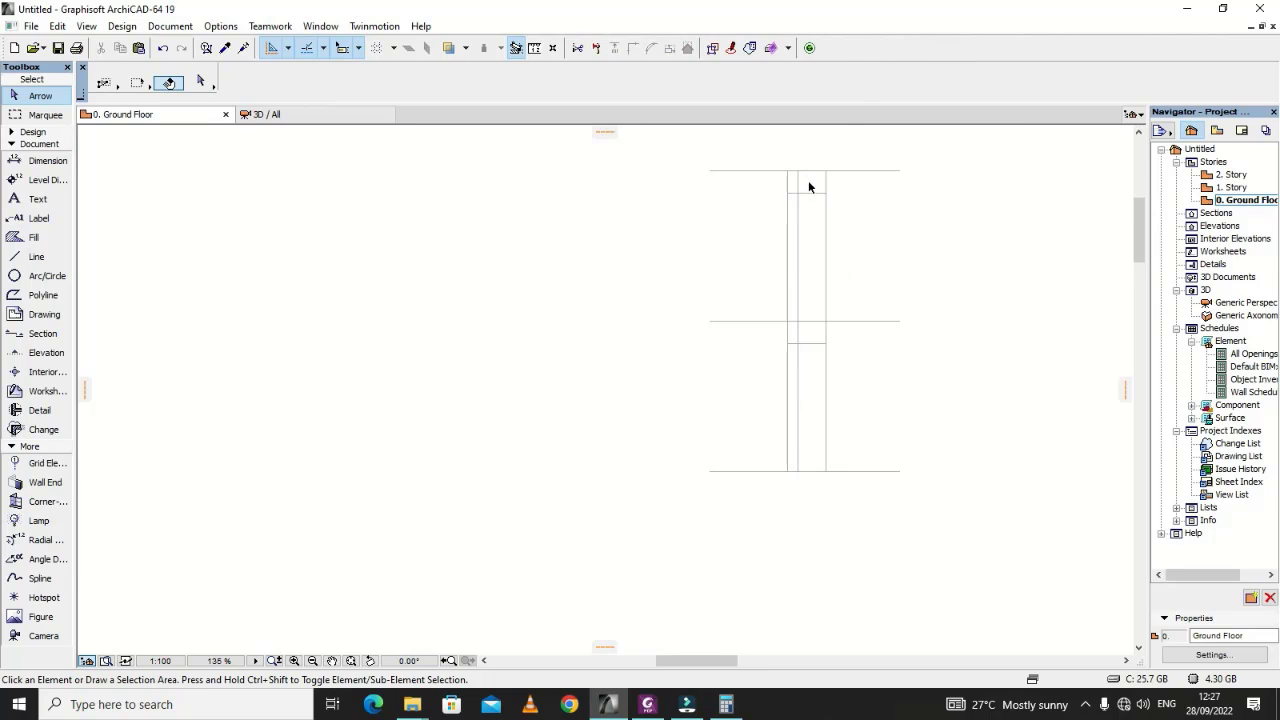
pyautogui.scroll(2, 833, 229)
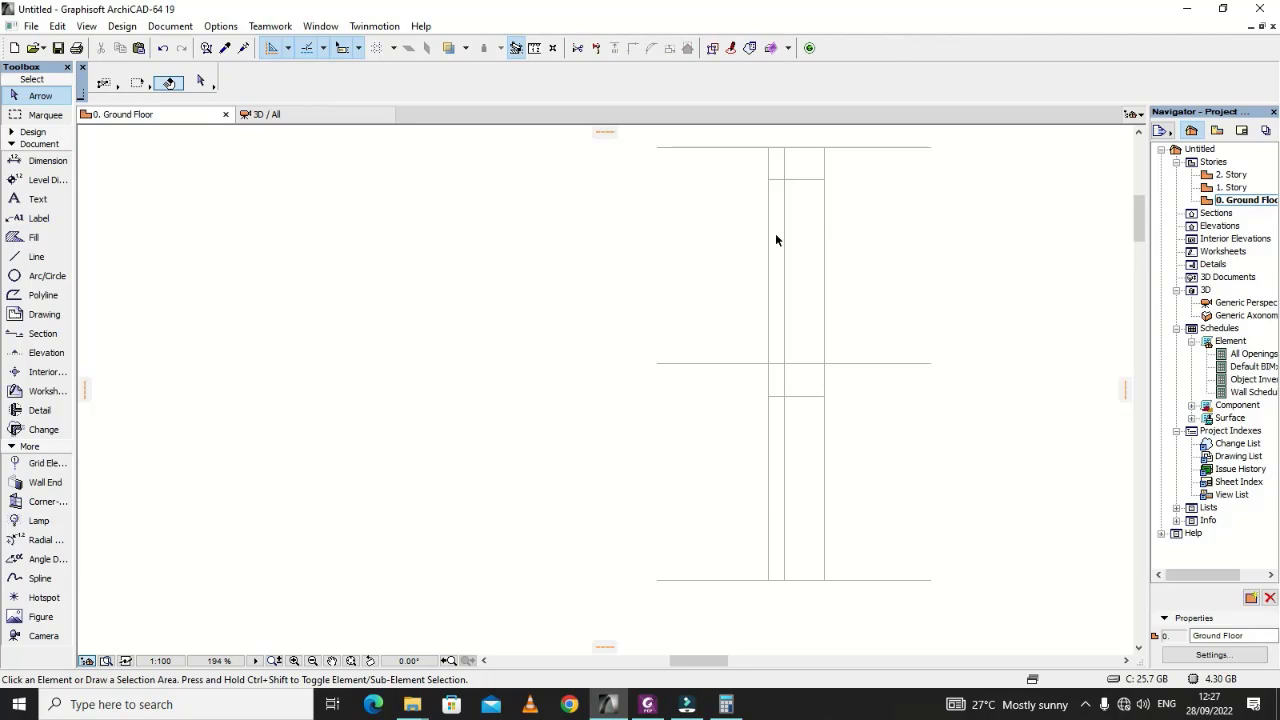
pyautogui.scroll(-3, 775, 240)
pyautogui.scroll(3, 775, 340)
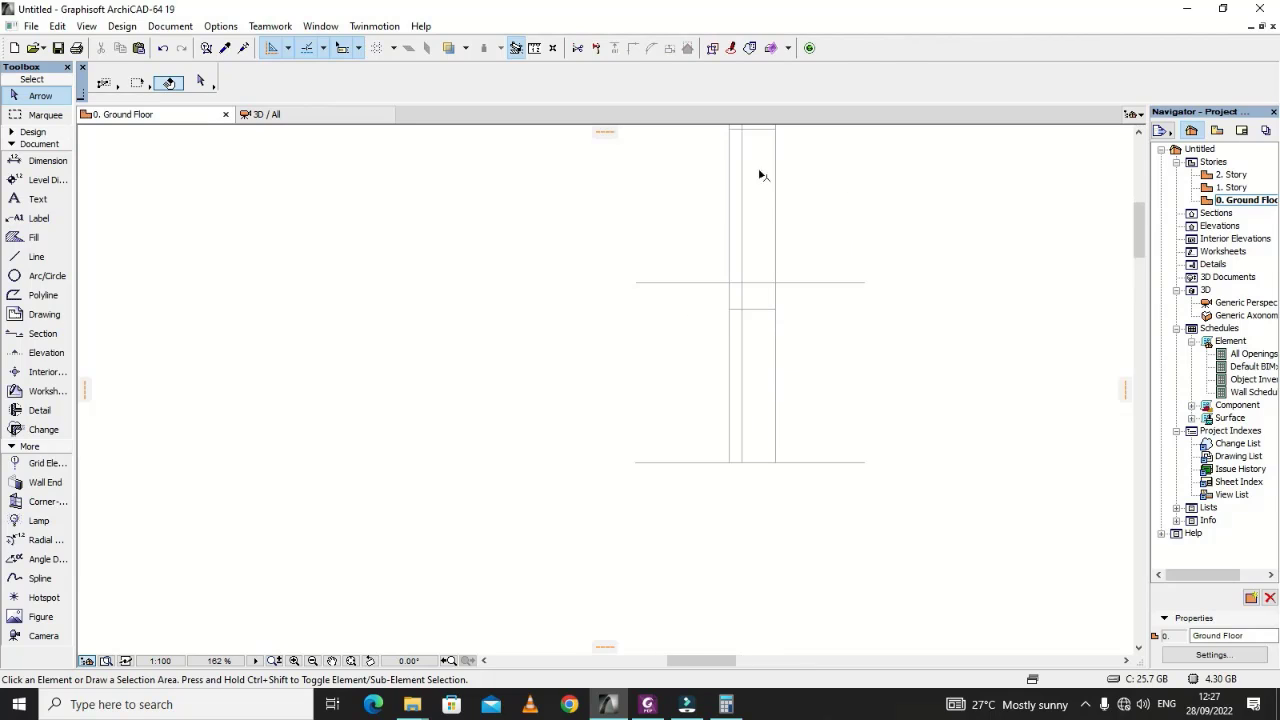
pyautogui.scroll(3, 724, 240)
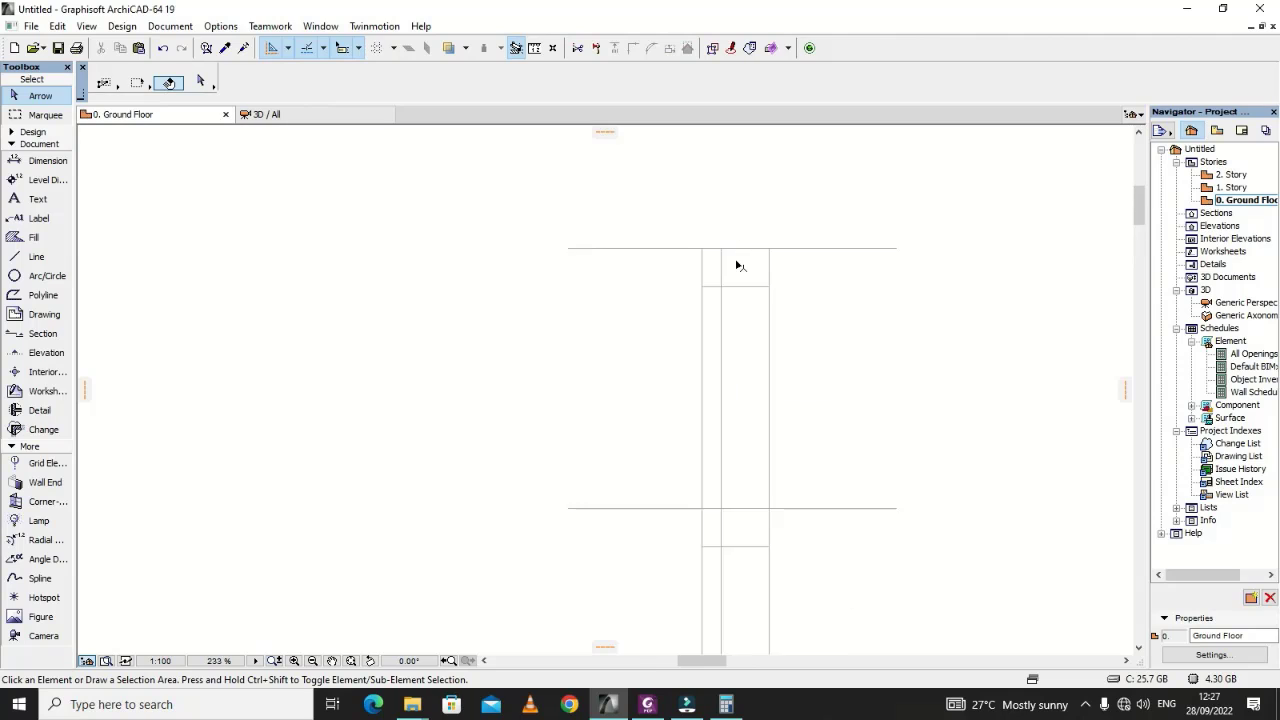
pyautogui.scroll(-3, 740, 340)
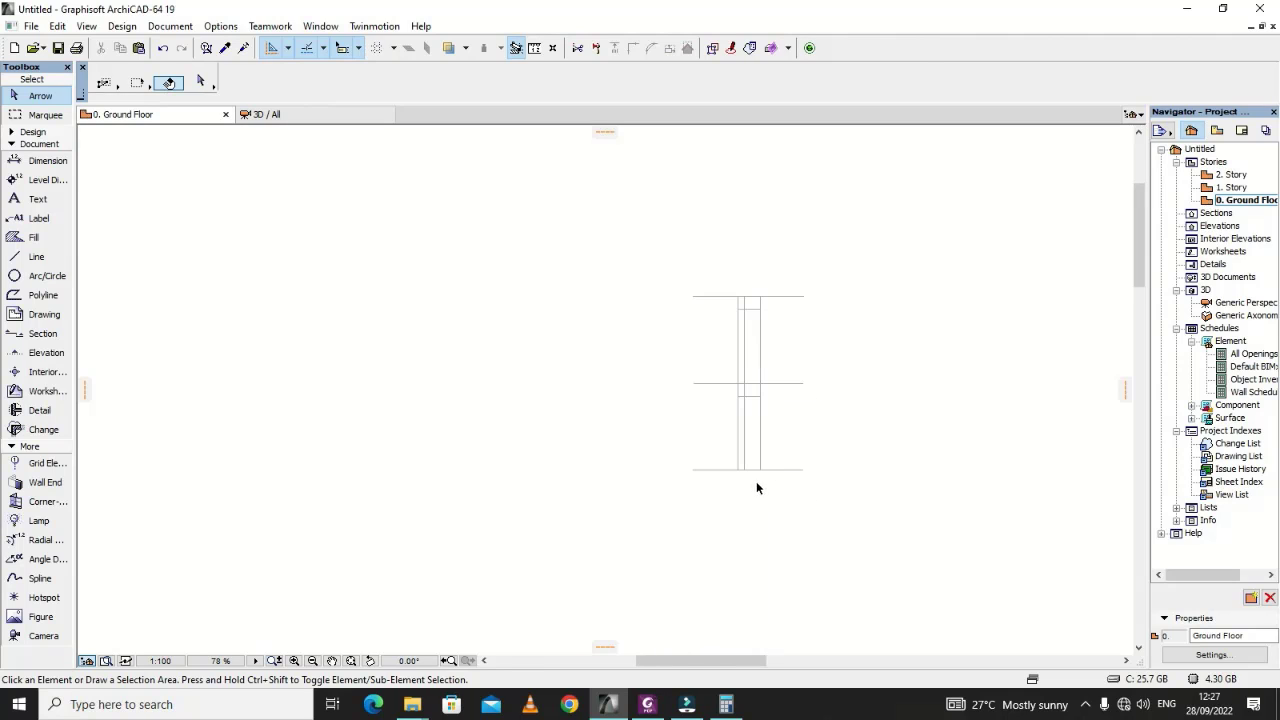
pyautogui.scroll(2, 734, 460)
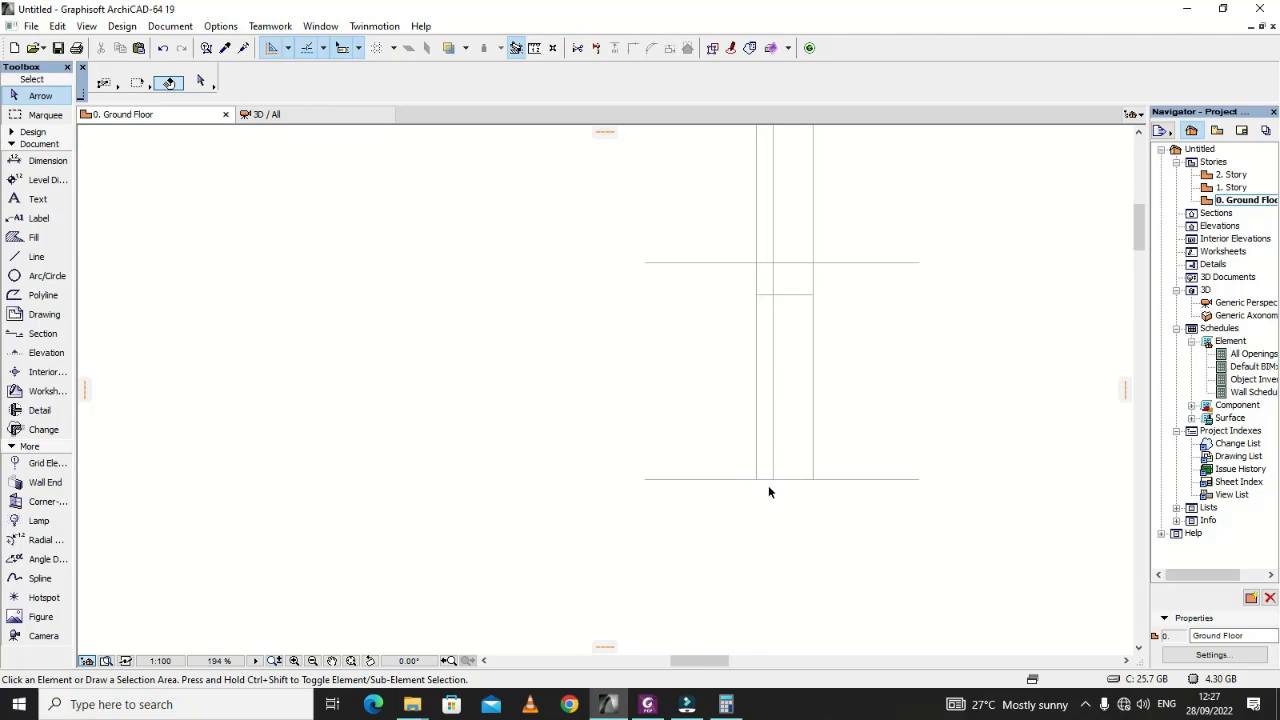
pyautogui.scroll(-2, 768, 485)
pyautogui.scroll(3, 771, 337)
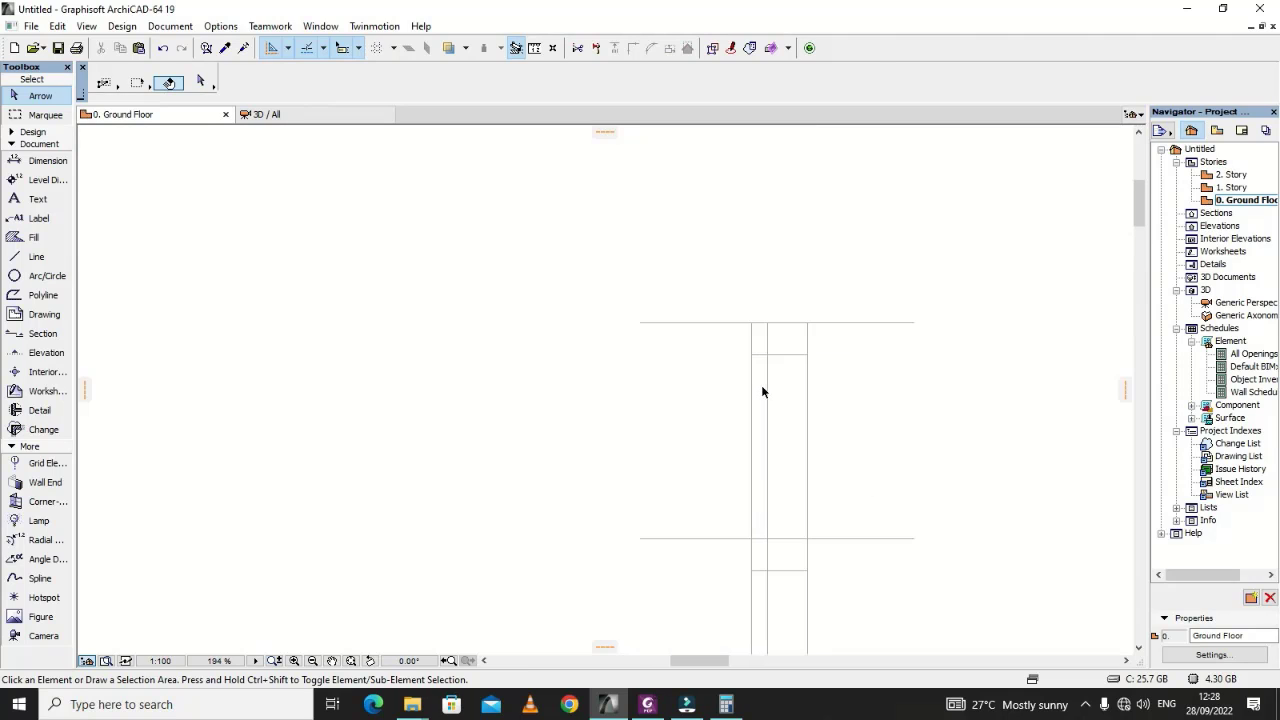
# Step: Draw a 30 mm horizontal line leftward from the column's right edge, between the two beams
pyautogui.scroll(2, 756, 365)
pyautogui.click(38, 257)
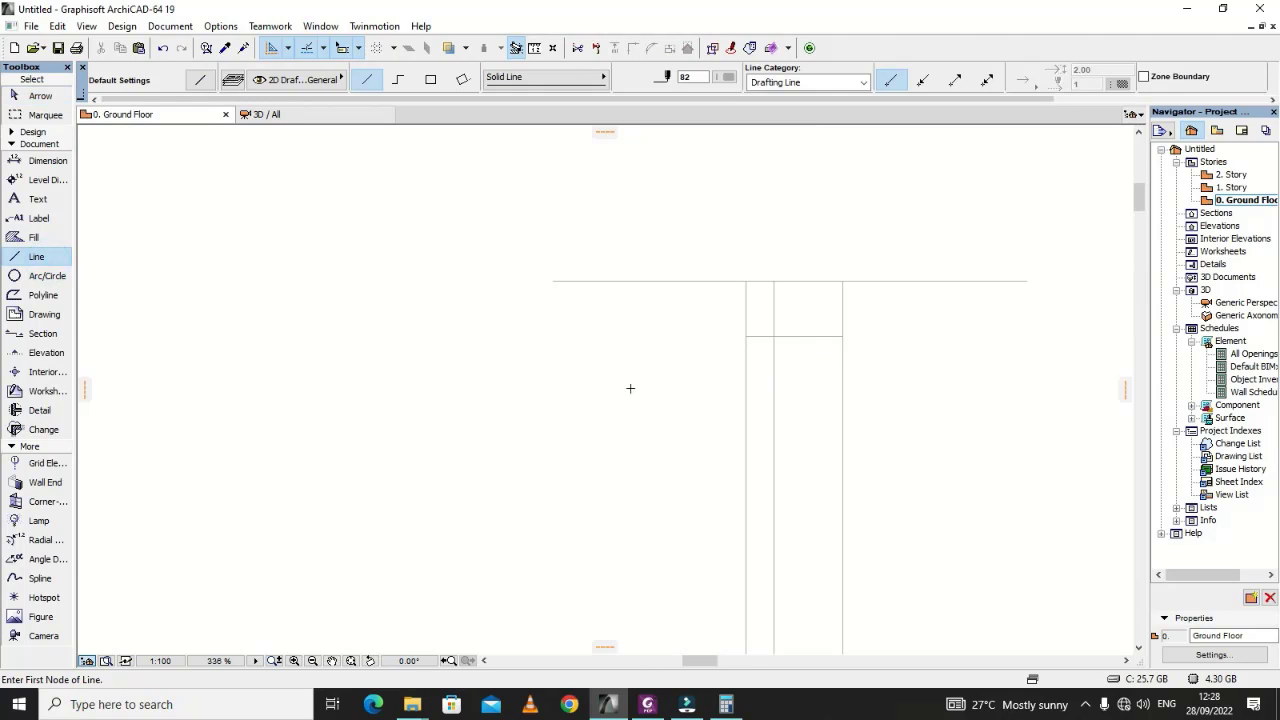
pyautogui.scroll(1, 700, 335)
pyautogui.scroll(5, 675, 494)
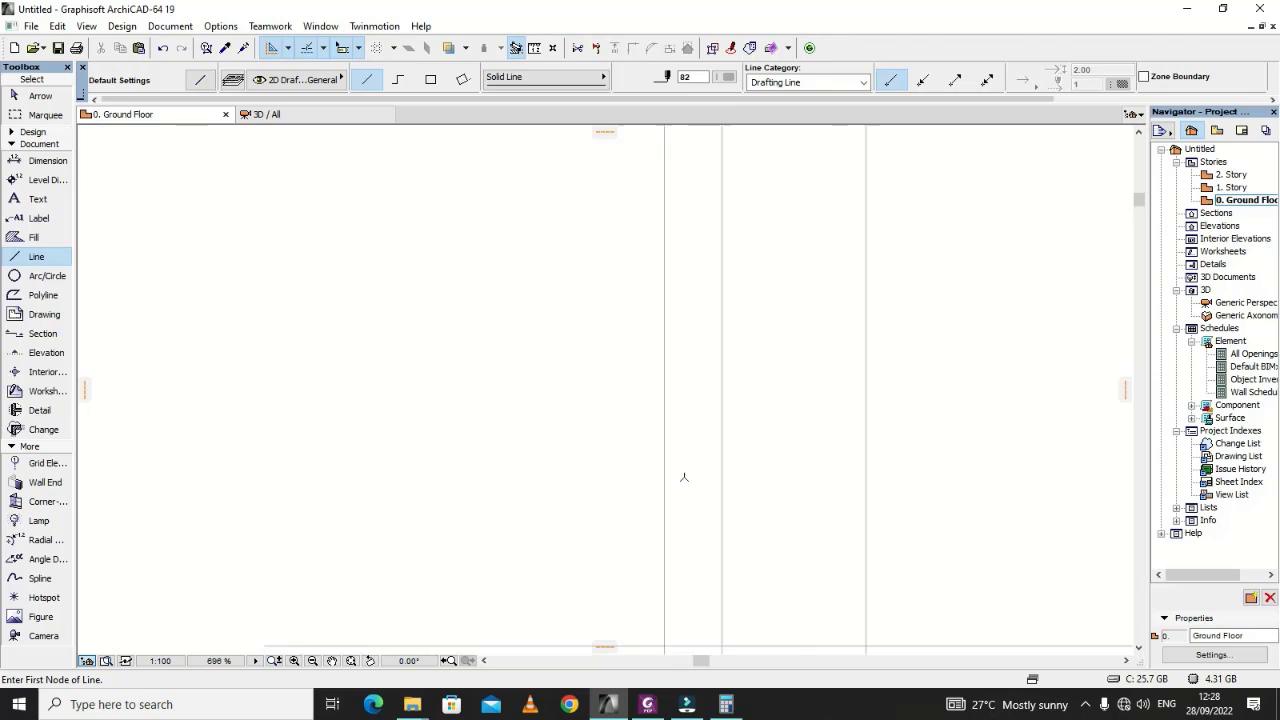
pyautogui.click(729, 418)
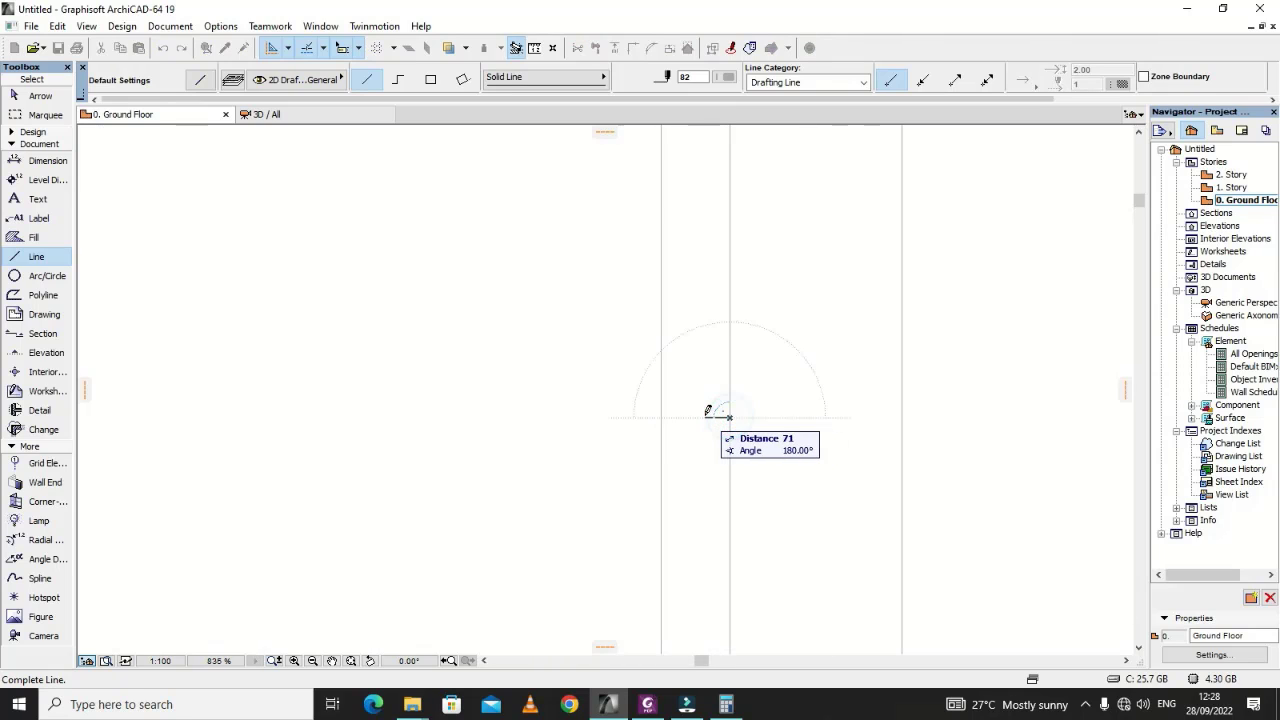
pyautogui.write('30')
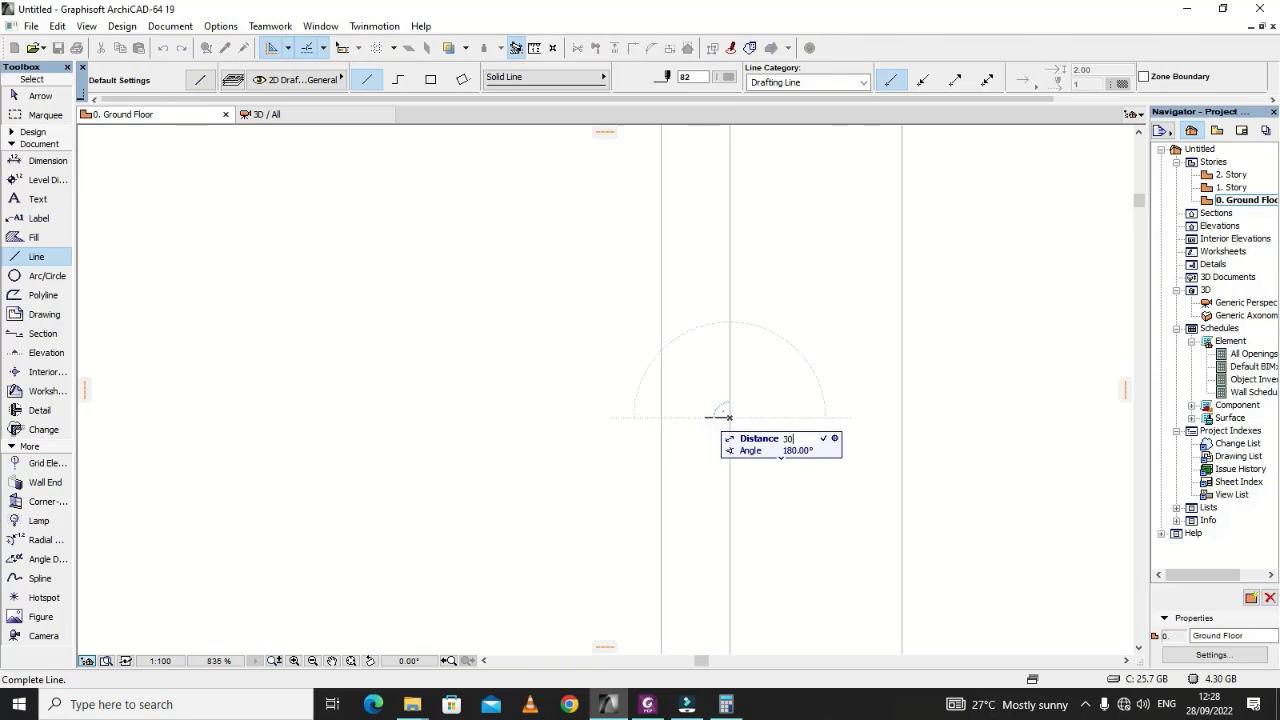
pyautogui.press('Return')
# Step: Draw a vertical bar line from the 30 mm offset line's left end up past the topmost floor line
pyautogui.click(720, 417)
pyautogui.scroll(-4, 824, 528)
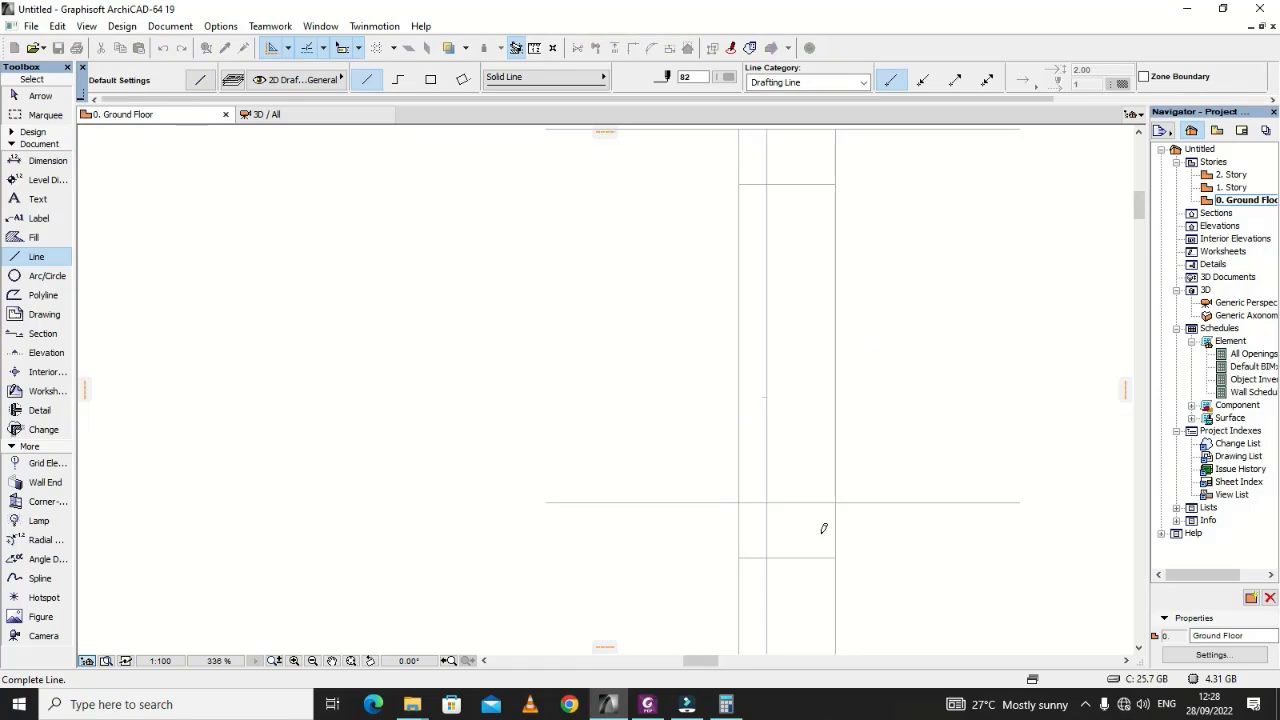
pyautogui.scroll(-3, 825, 522)
pyautogui.scroll(6, 806, 405)
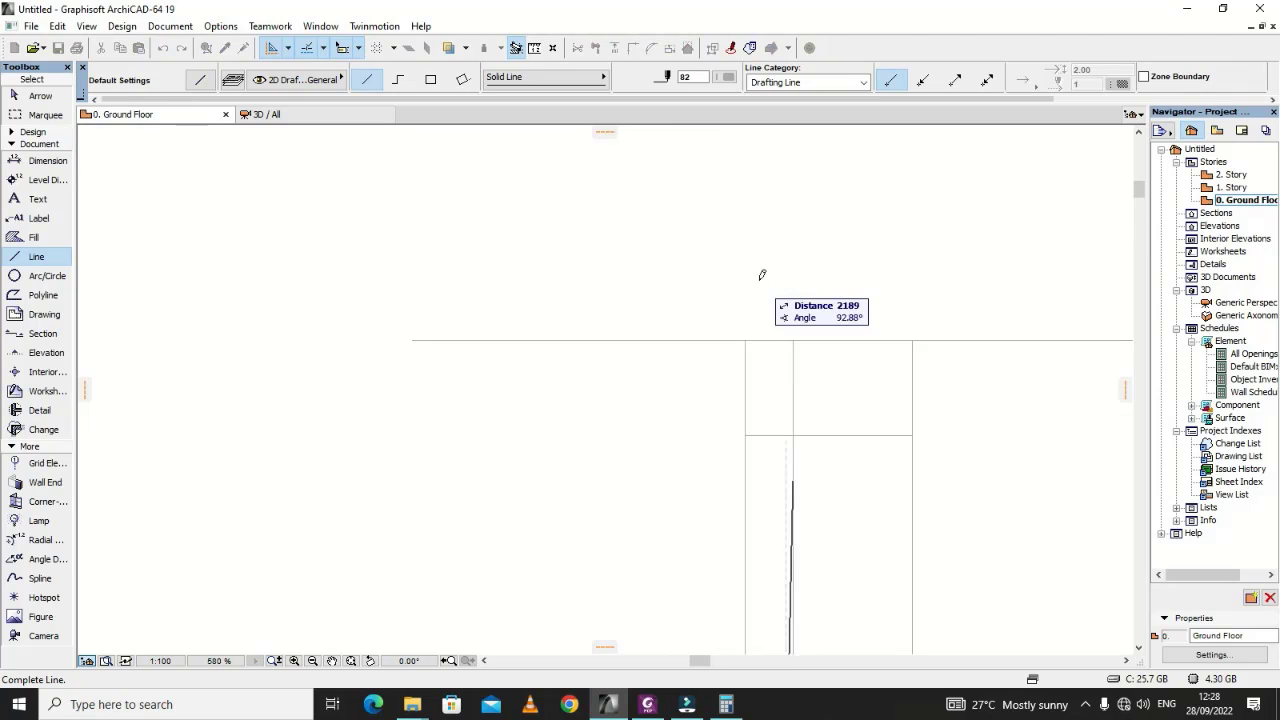
pyautogui.click(789, 288)
pyautogui.scroll(-4, 789, 290)
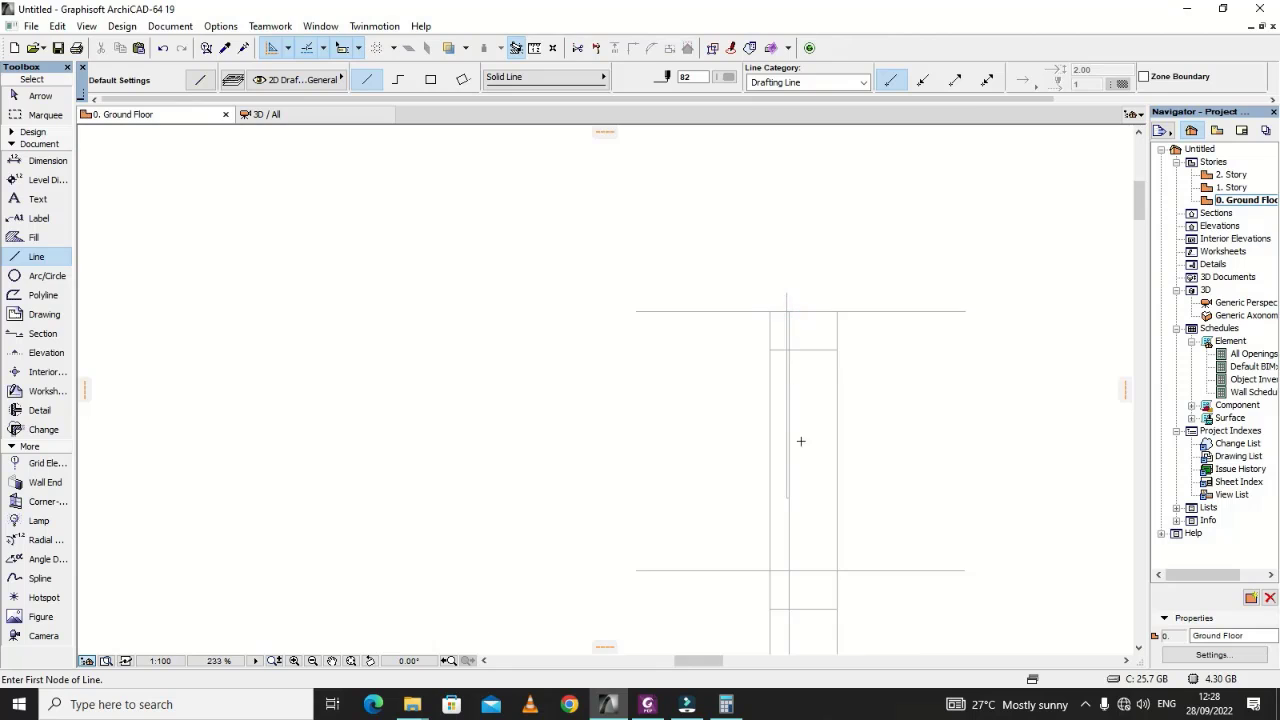
pyautogui.press('Escape')
# Step: Stretch the bar line's lower end straight down past the second beam's top line, making it about 3100 mm long
pyautogui.scroll(3, 790, 430)
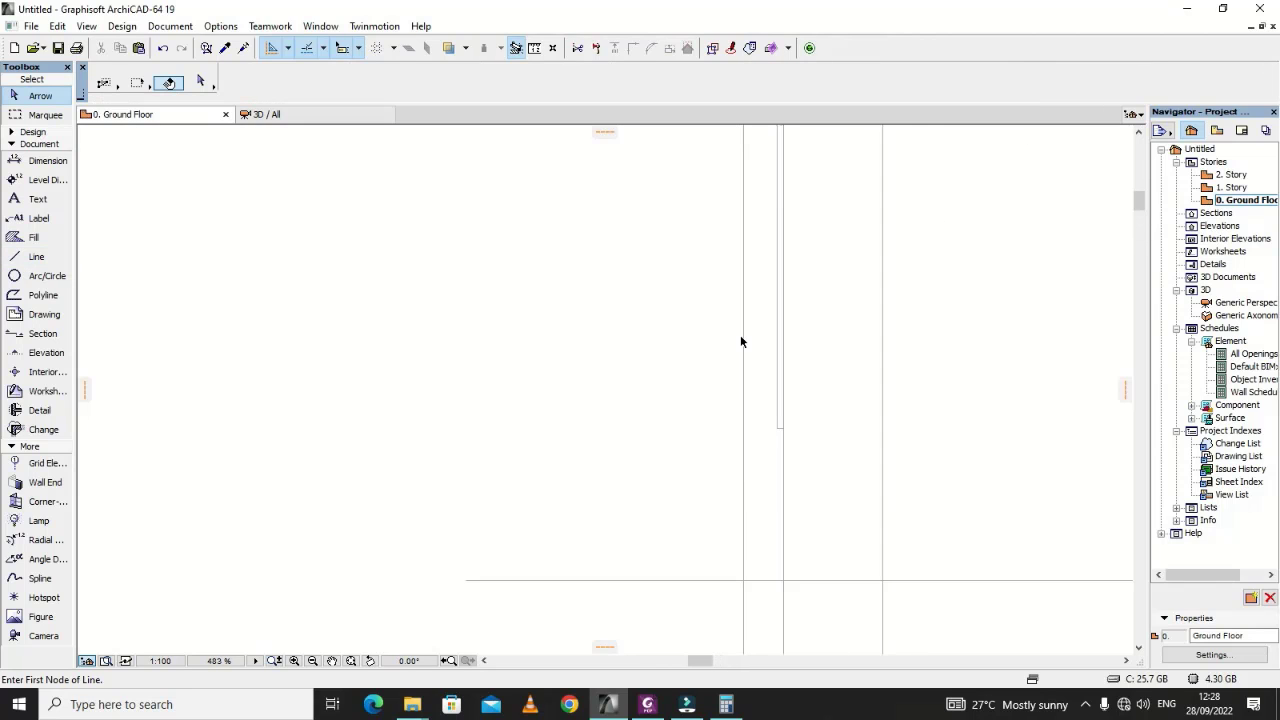
pyautogui.click(781, 409)
pyautogui.click(778, 418)
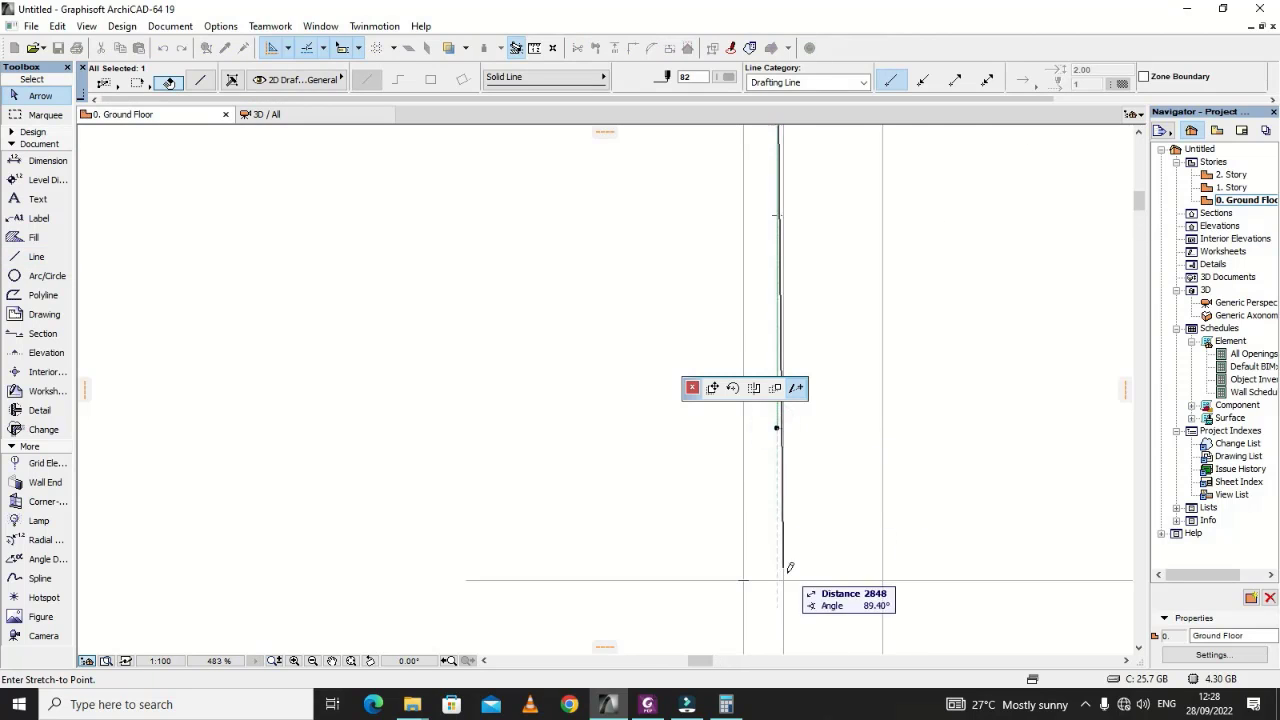
pyautogui.scroll(-2, 781, 580)
pyautogui.scroll(5, 781, 580)
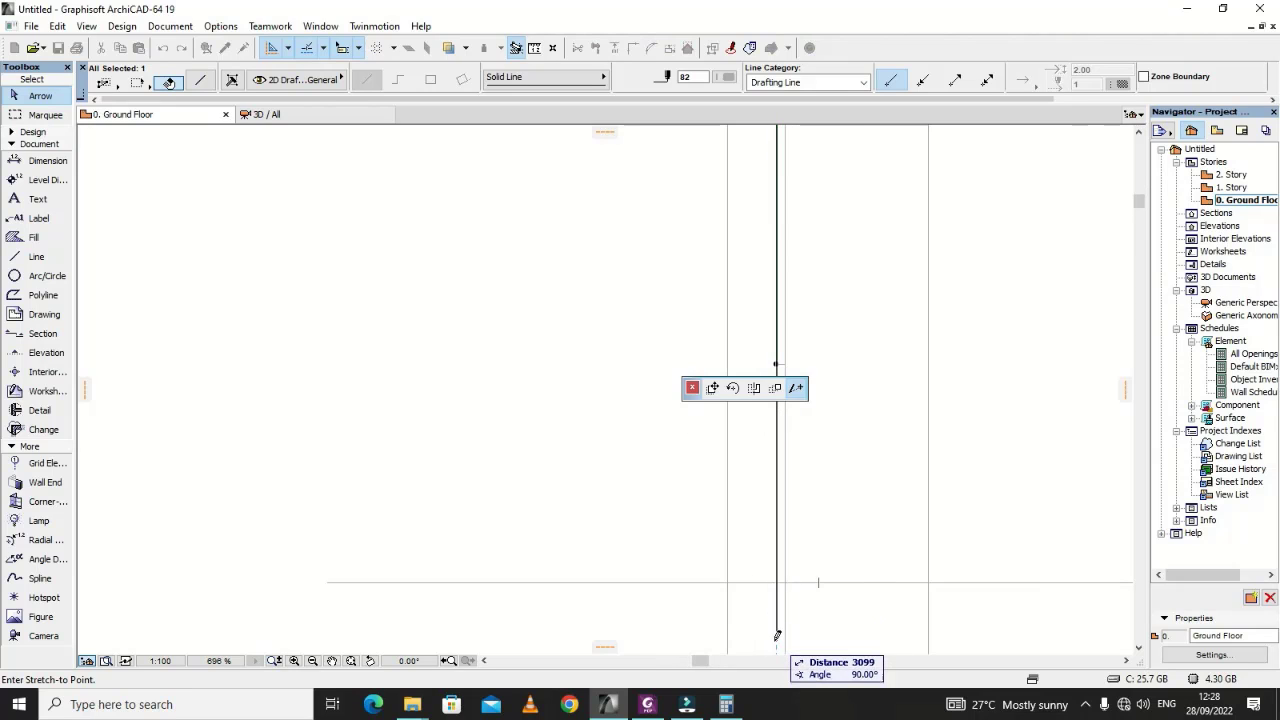
pyautogui.click(776, 640)
pyautogui.scroll(3, 820, 592)
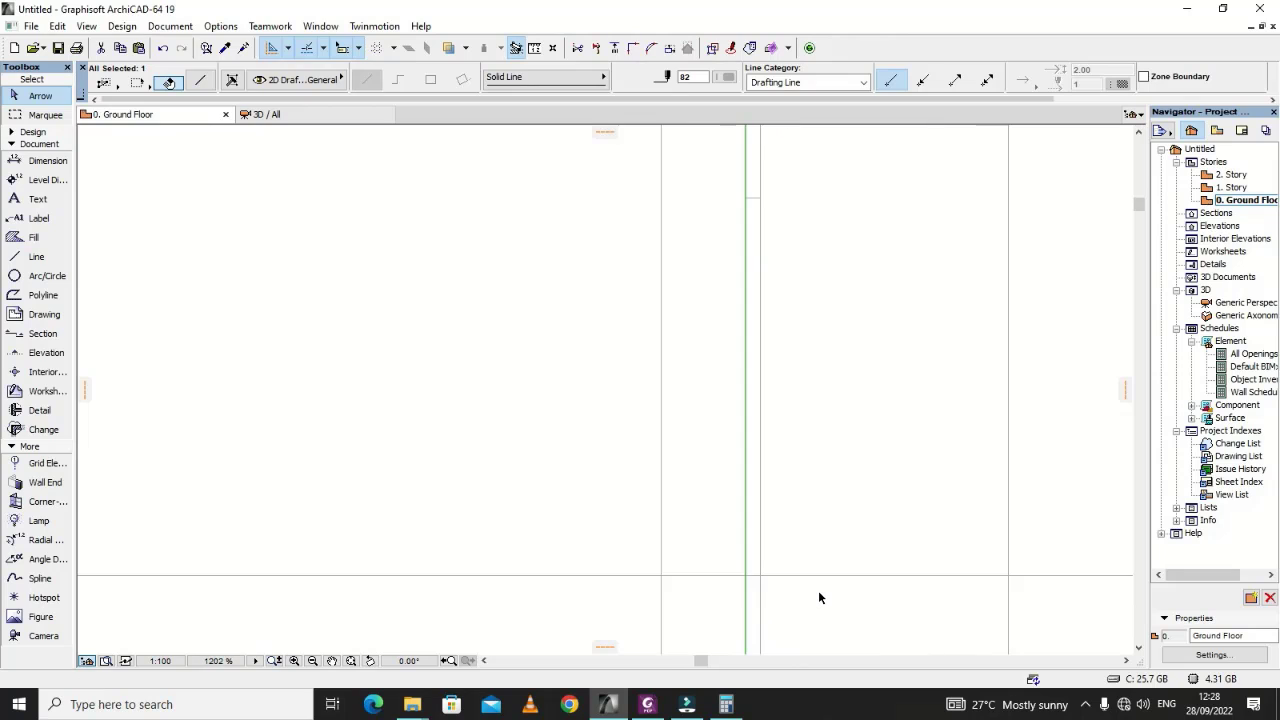
pyautogui.press('Escape')
pyautogui.scroll(-5, 672, 554)
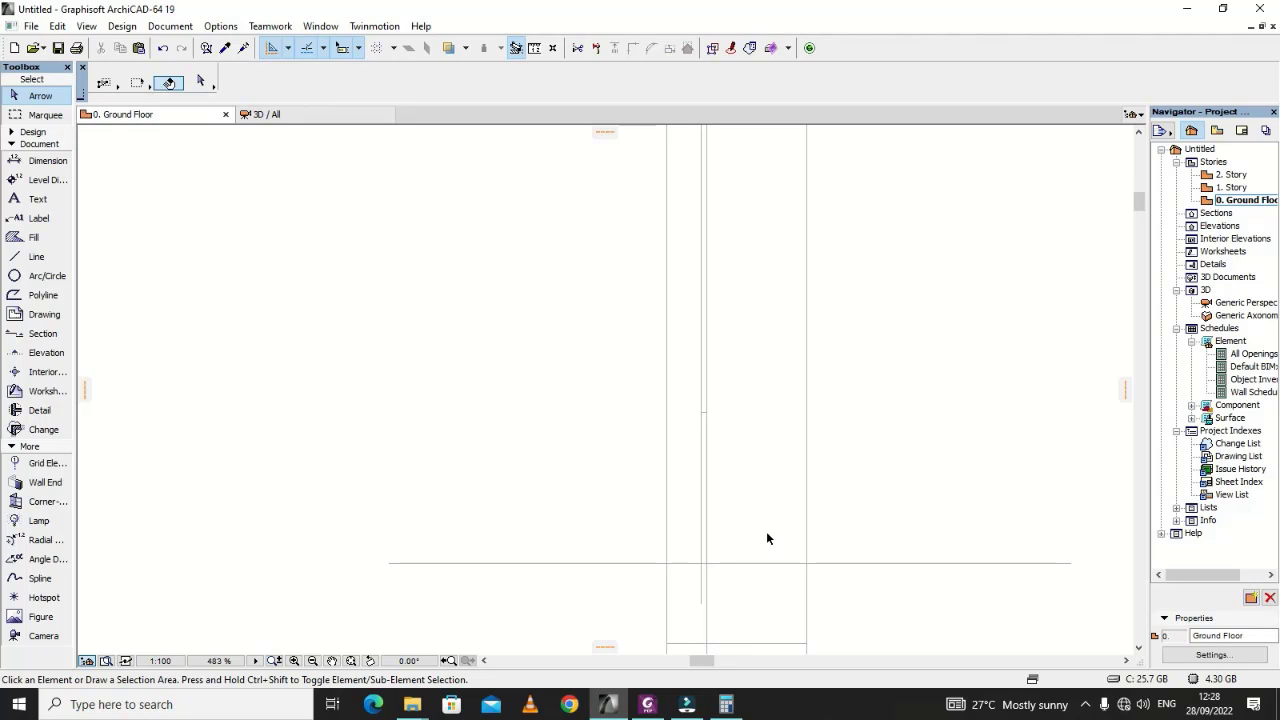
# Step: Draw a 75 mm vertical line upward from the second beam's top line, just right of the column's right edge
pyautogui.scroll(5, 720, 578)
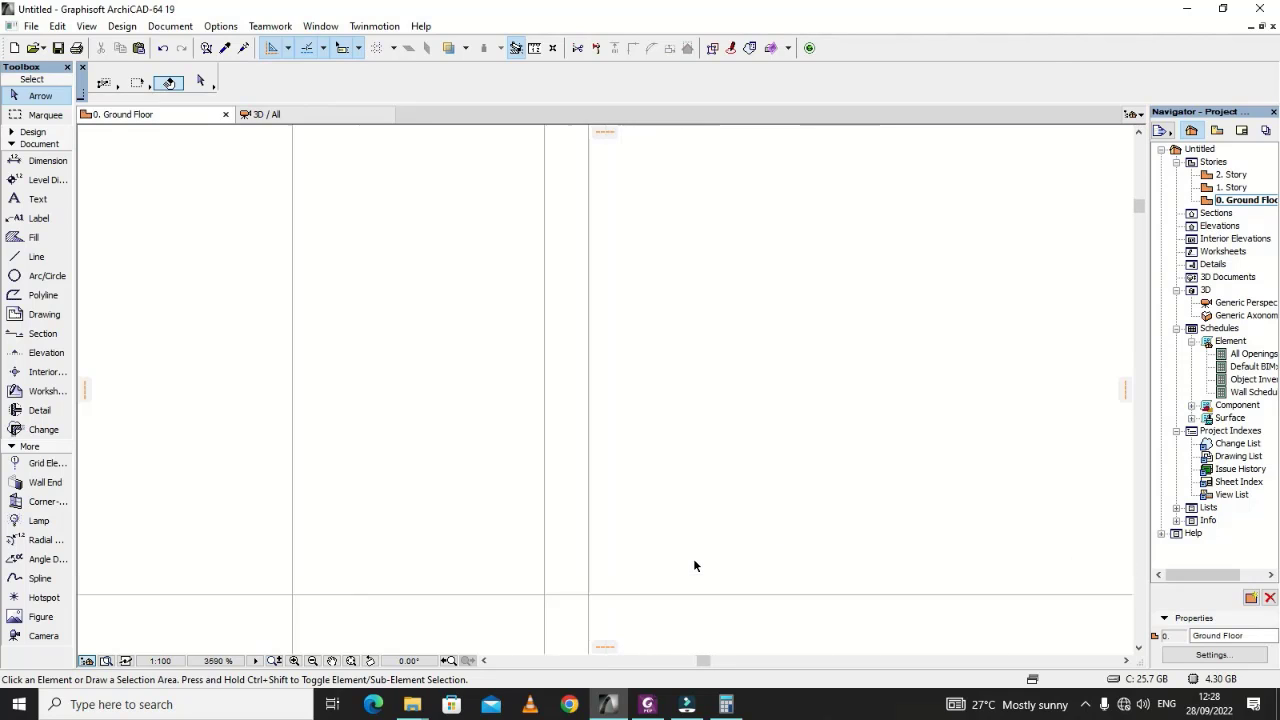
pyautogui.scroll(-4, 694, 564)
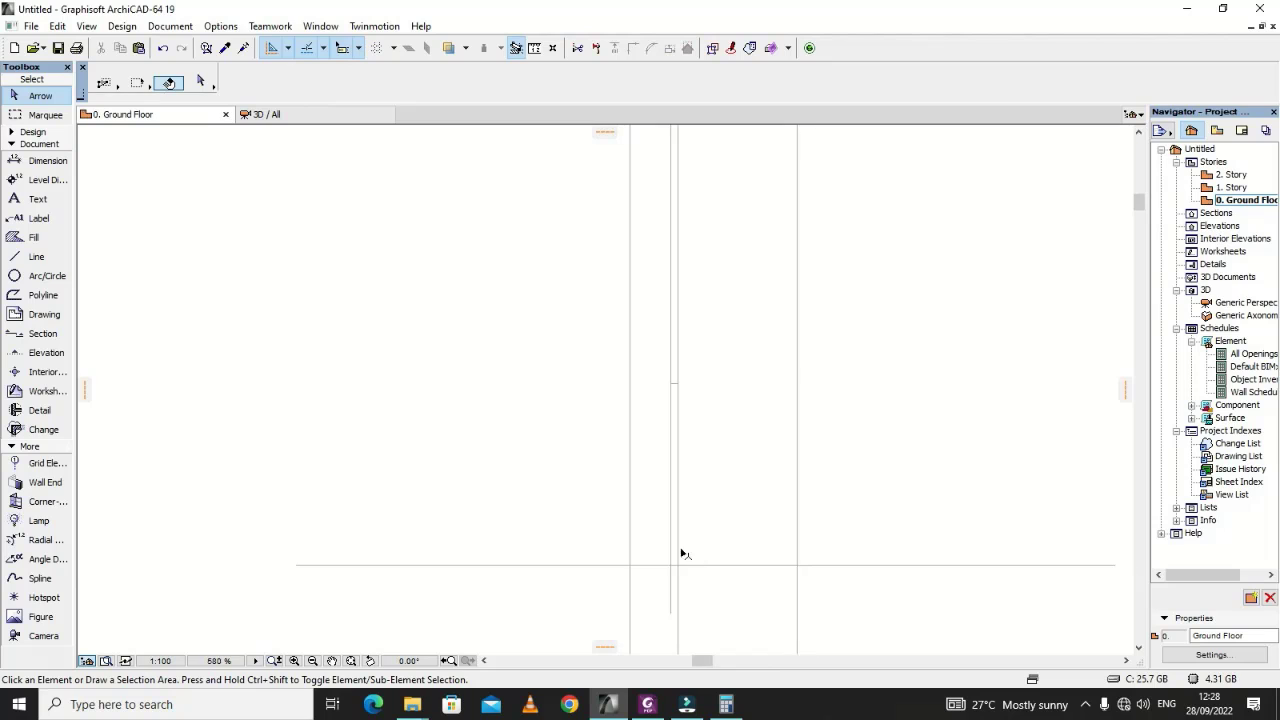
pyautogui.click(60, 256)
pyautogui.scroll(4, 720, 580)
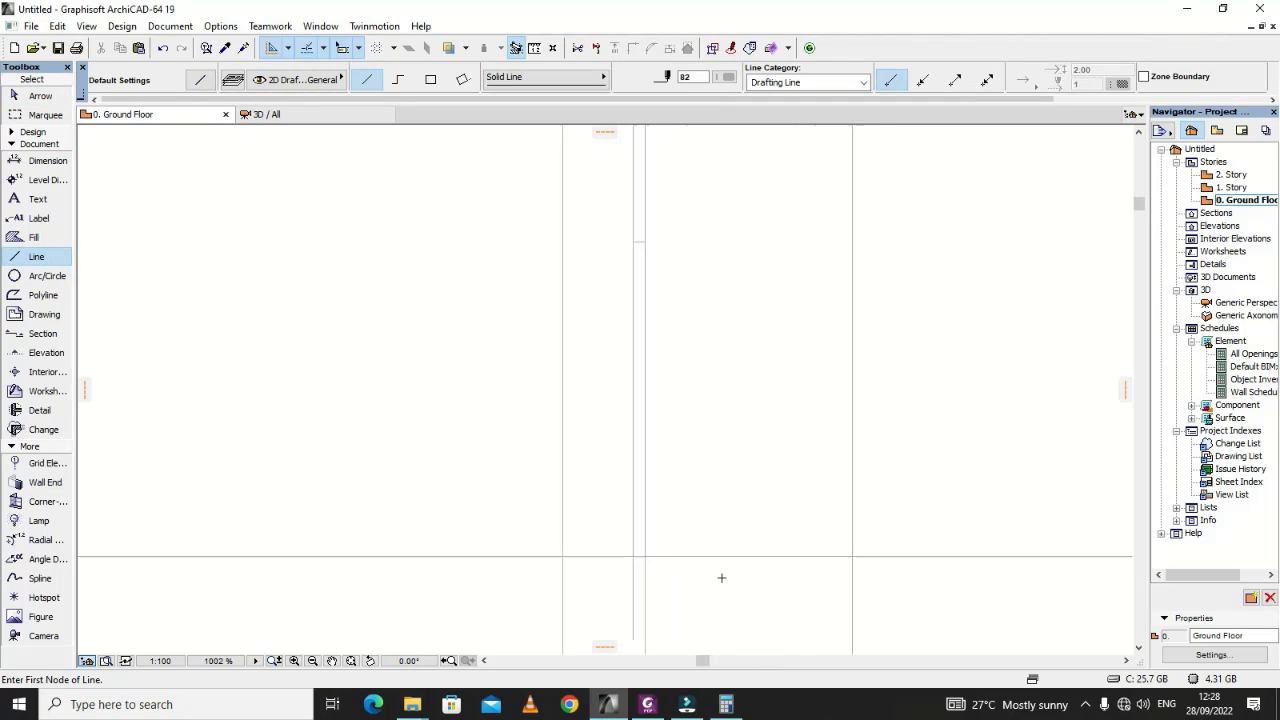
pyautogui.scroll(1, 556, 539)
pyautogui.click(662, 551)
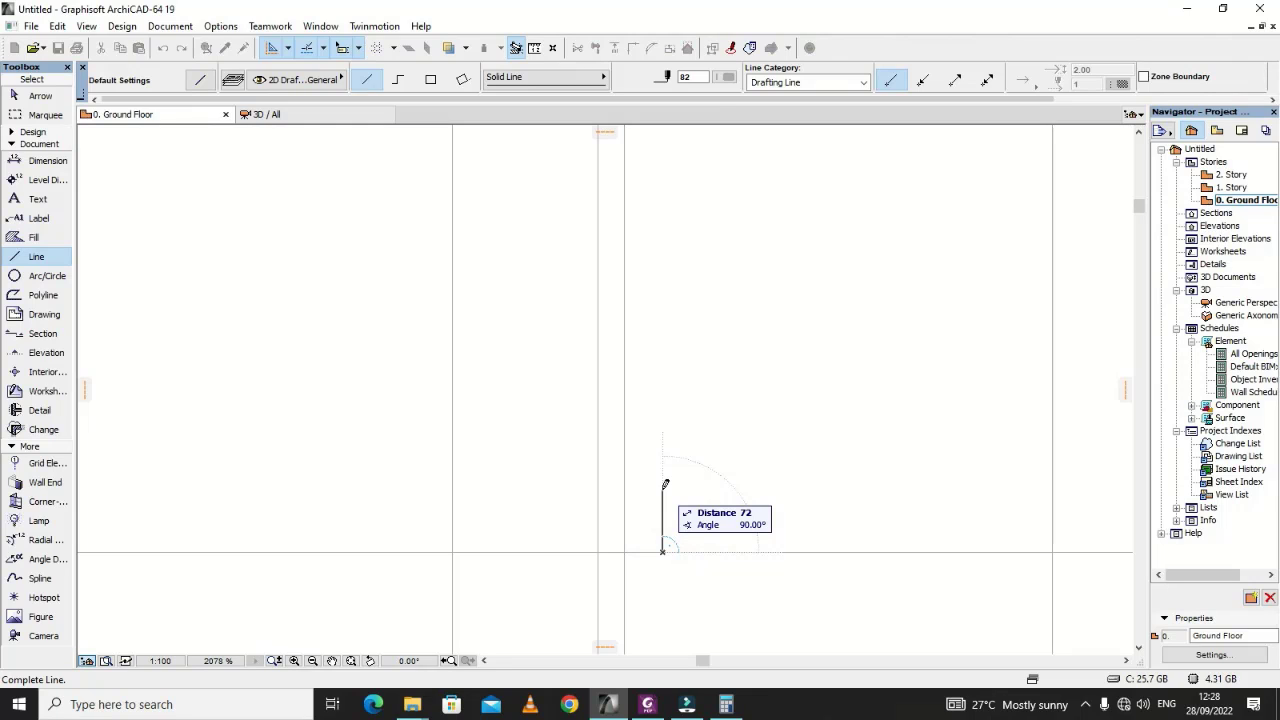
pyautogui.write('75')
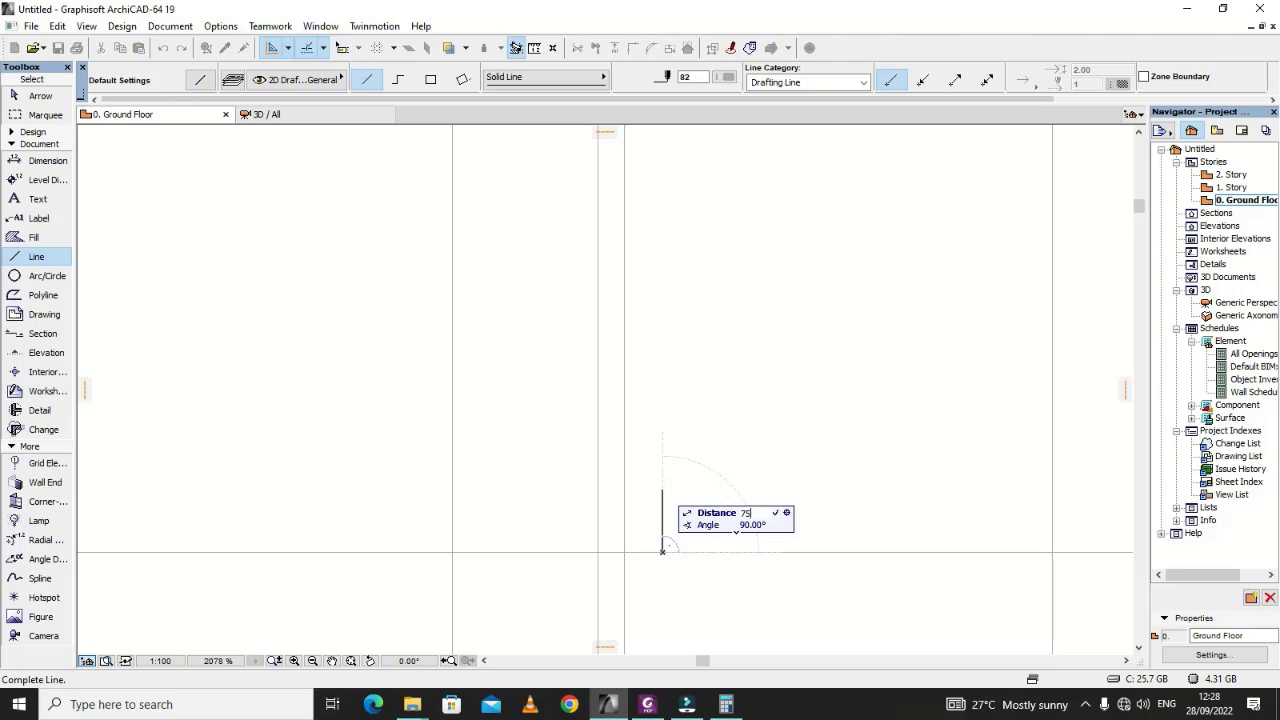
pyautogui.press('Return')
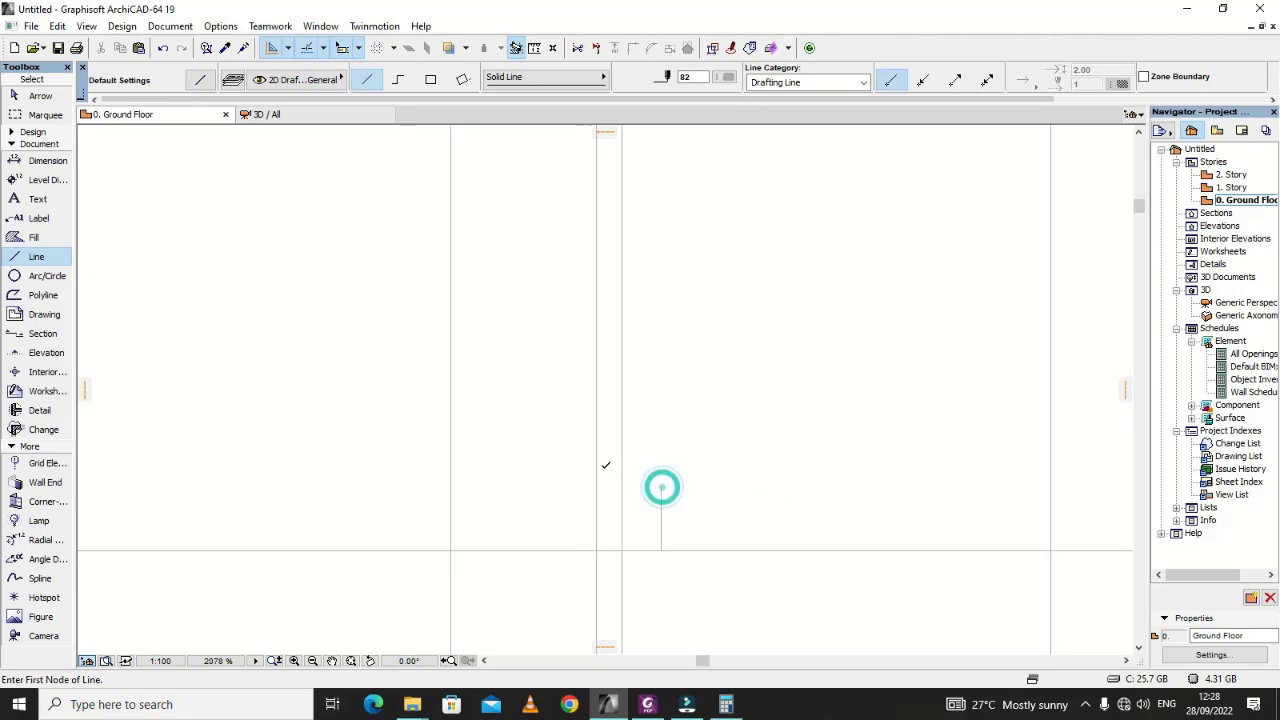
# Step: Draw a horizontal line about 245 mm long from the 75 mm line's upper end to the column's left edge, and delete the 75 mm line
pyautogui.click(661, 485)
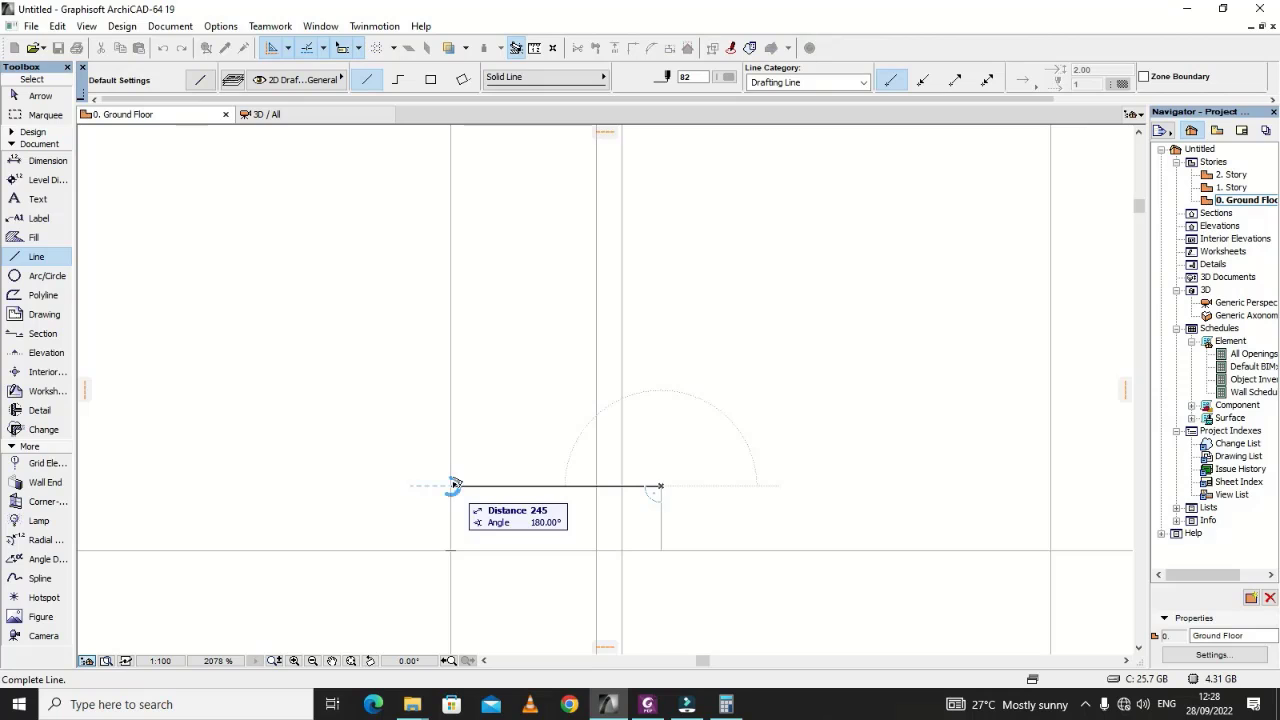
pyautogui.click(452, 486)
pyautogui.press('shift')
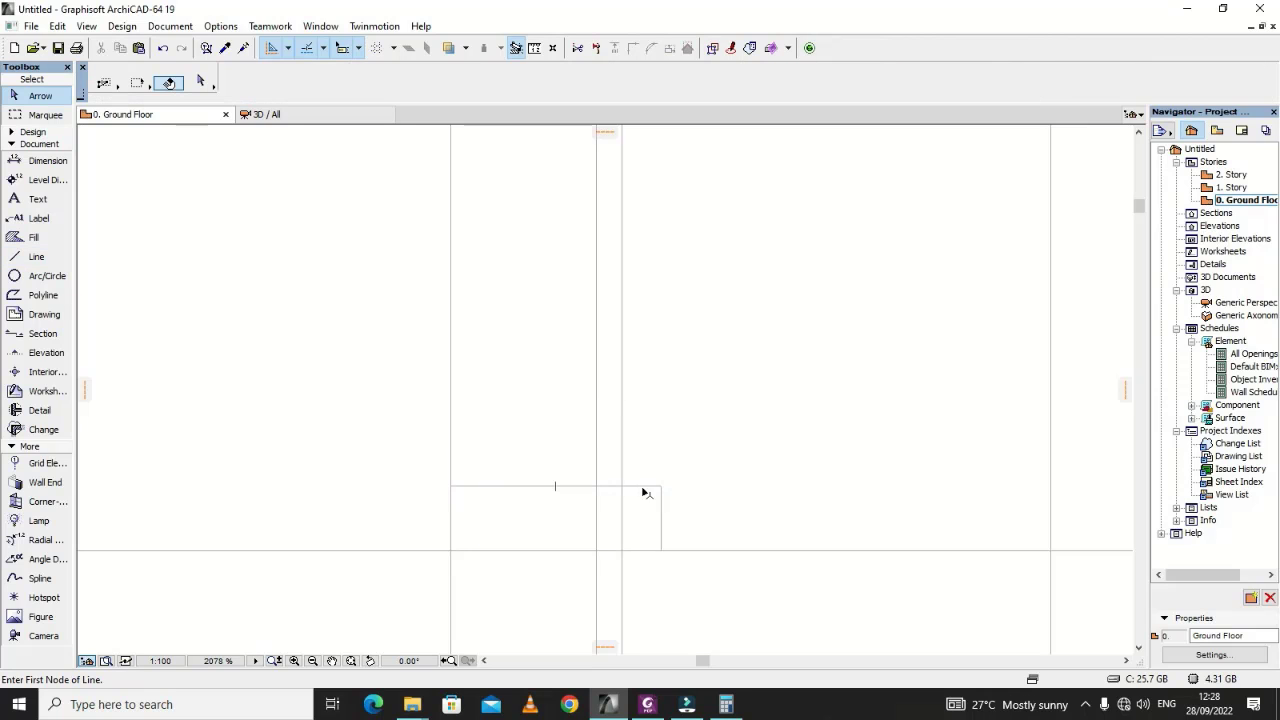
pyautogui.click(661, 497)
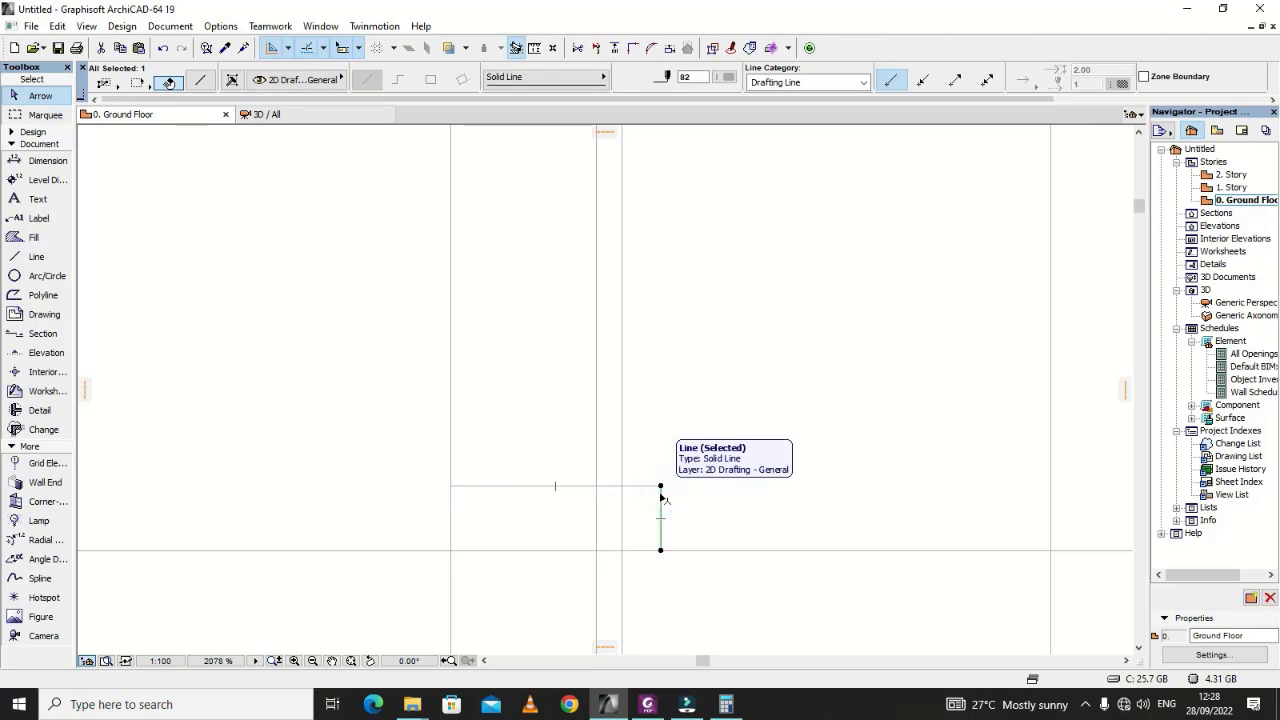
pyautogui.press('Delete')
# Step: Shorten the new horizontal line so its right end stops at the vertical bar line
pyautogui.click(656, 488)
pyautogui.click(660, 487)
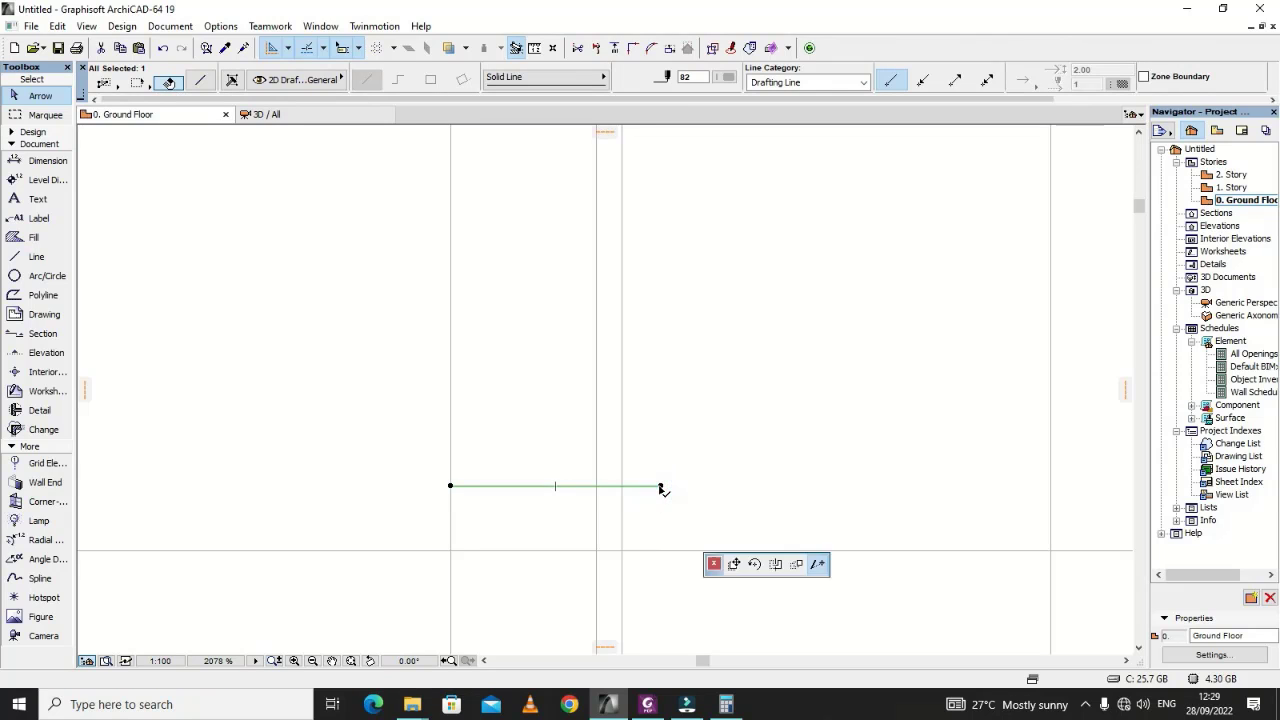
pyautogui.click(594, 485)
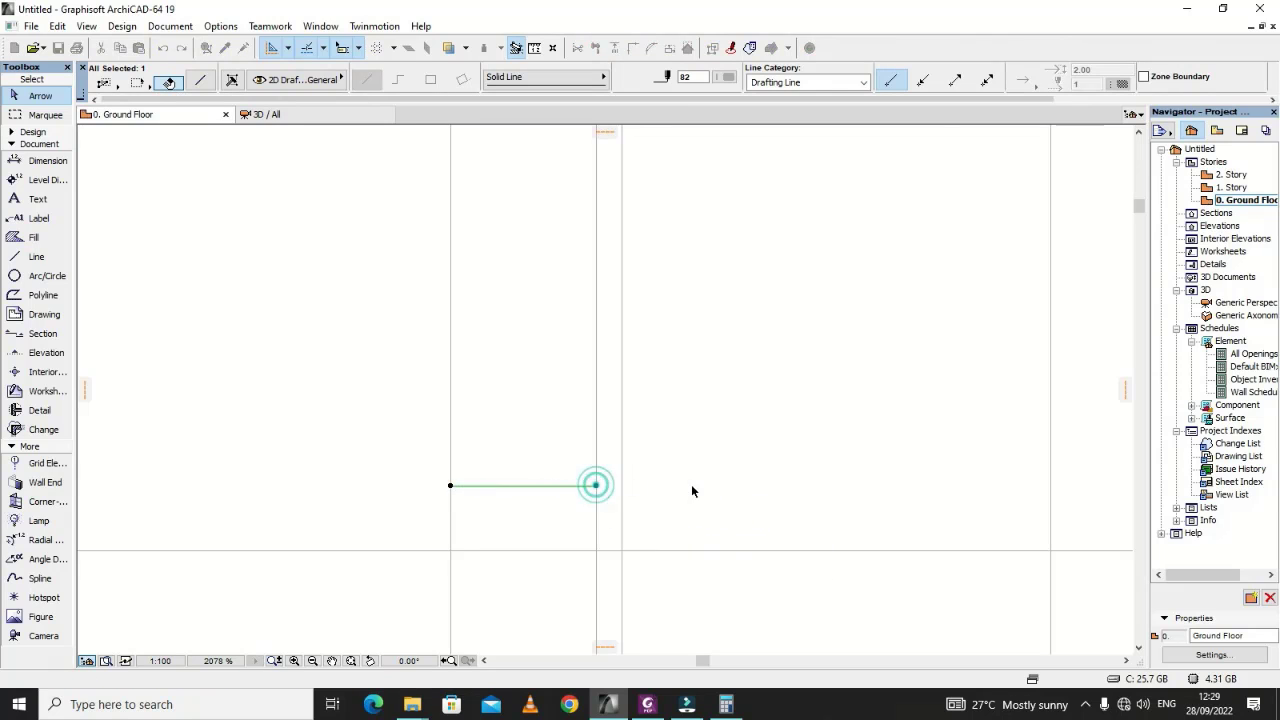
pyautogui.click(693, 485)
# Step: Shorten the bar line's lower end up to the horizontal line's right end, making it about 2821 mm long
pyautogui.scroll(-5, 697, 480)
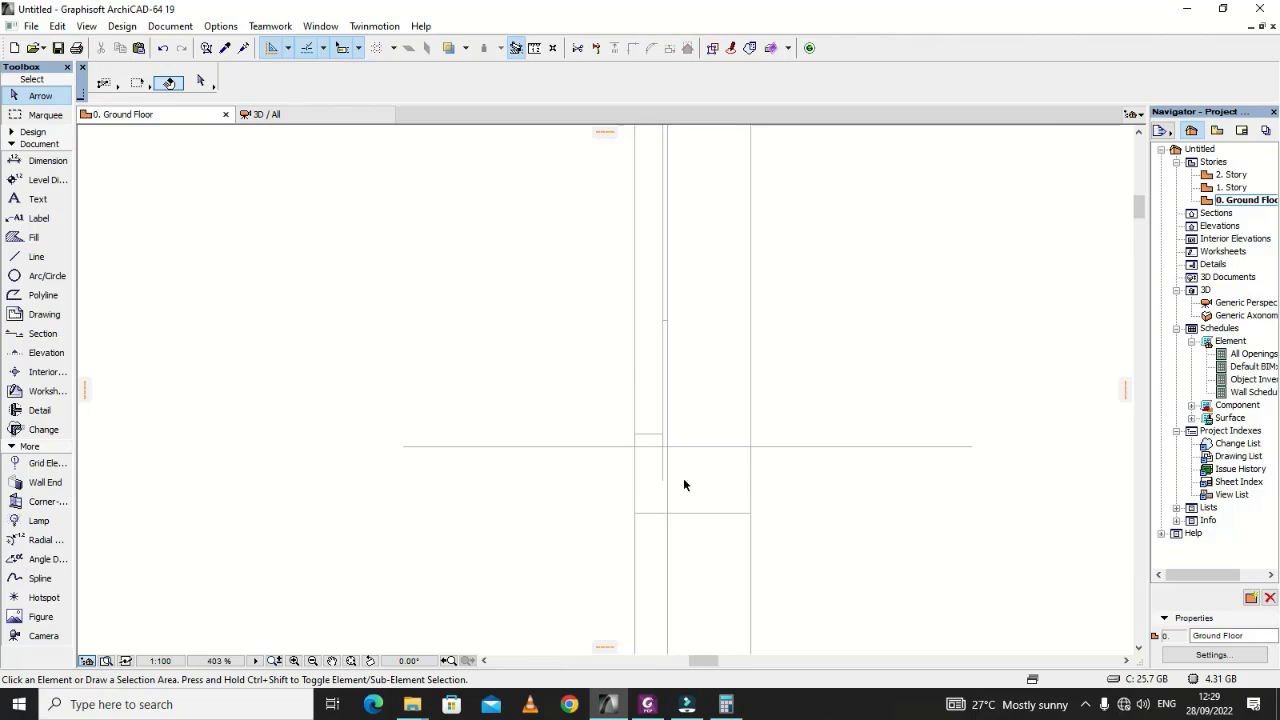
pyautogui.scroll(1, 665, 470)
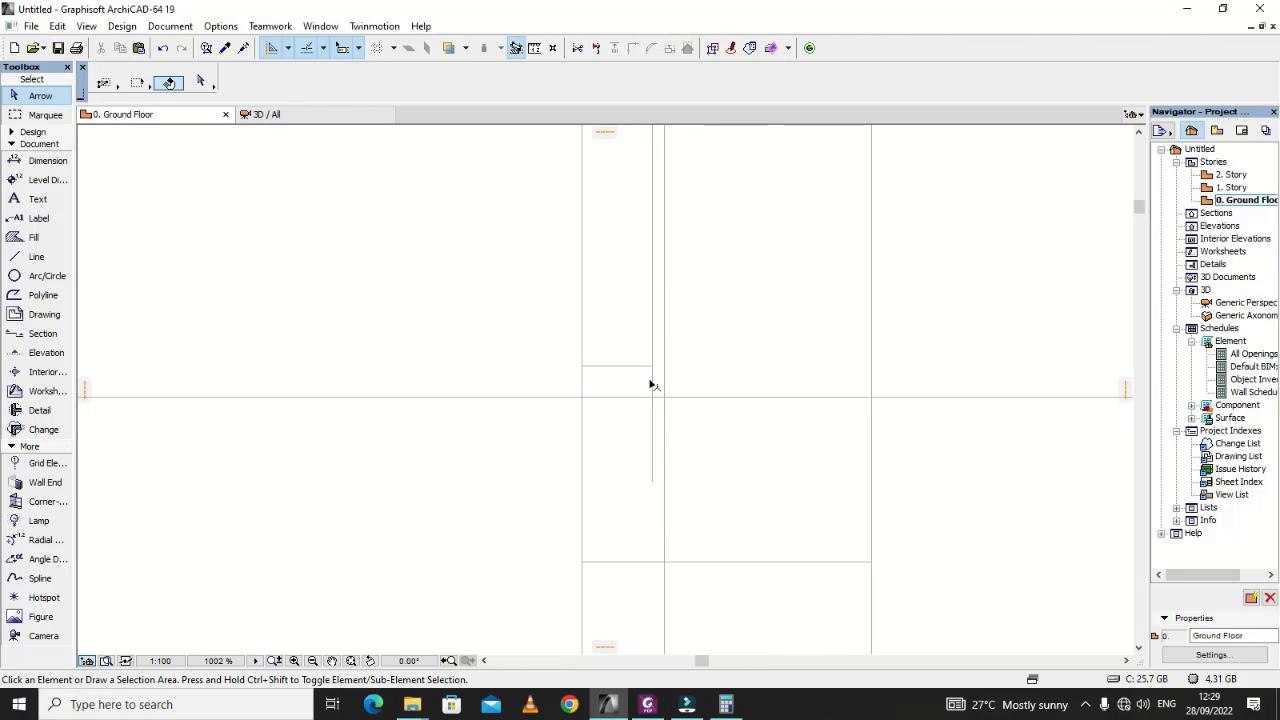
pyautogui.click(651, 384)
pyautogui.click(651, 484)
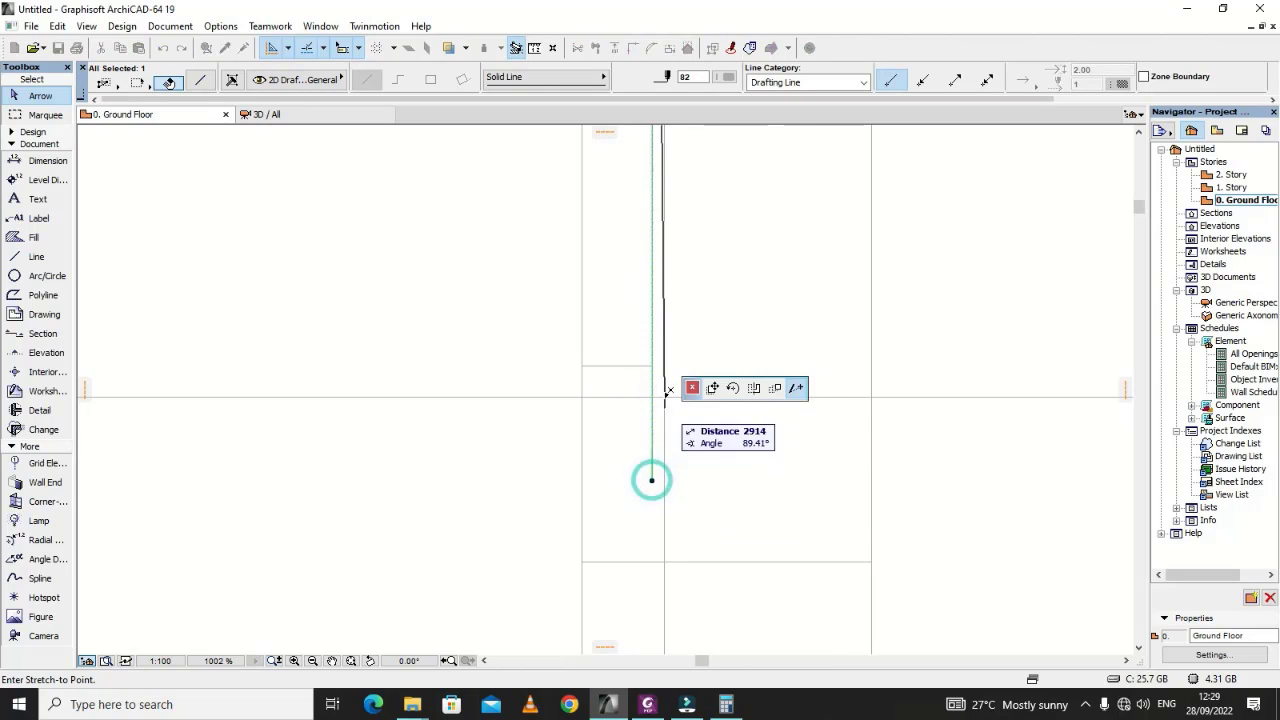
pyautogui.scroll(9, 656, 370)
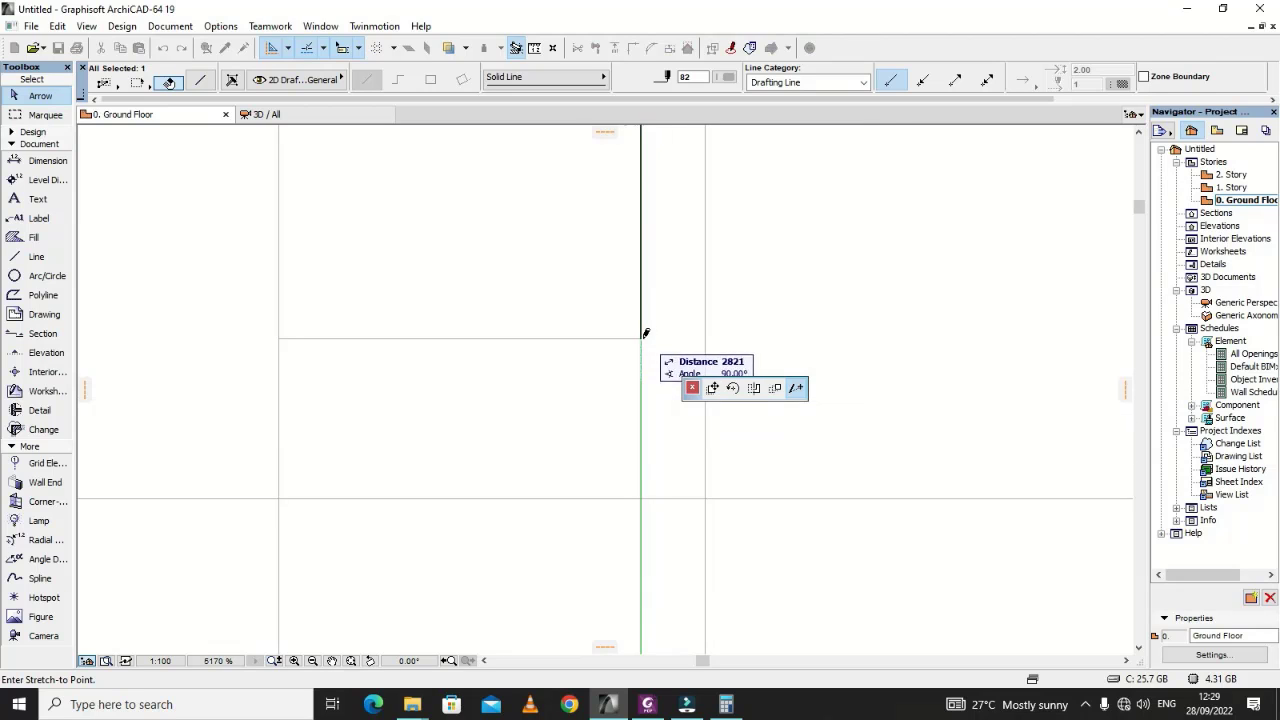
pyautogui.click(641, 337)
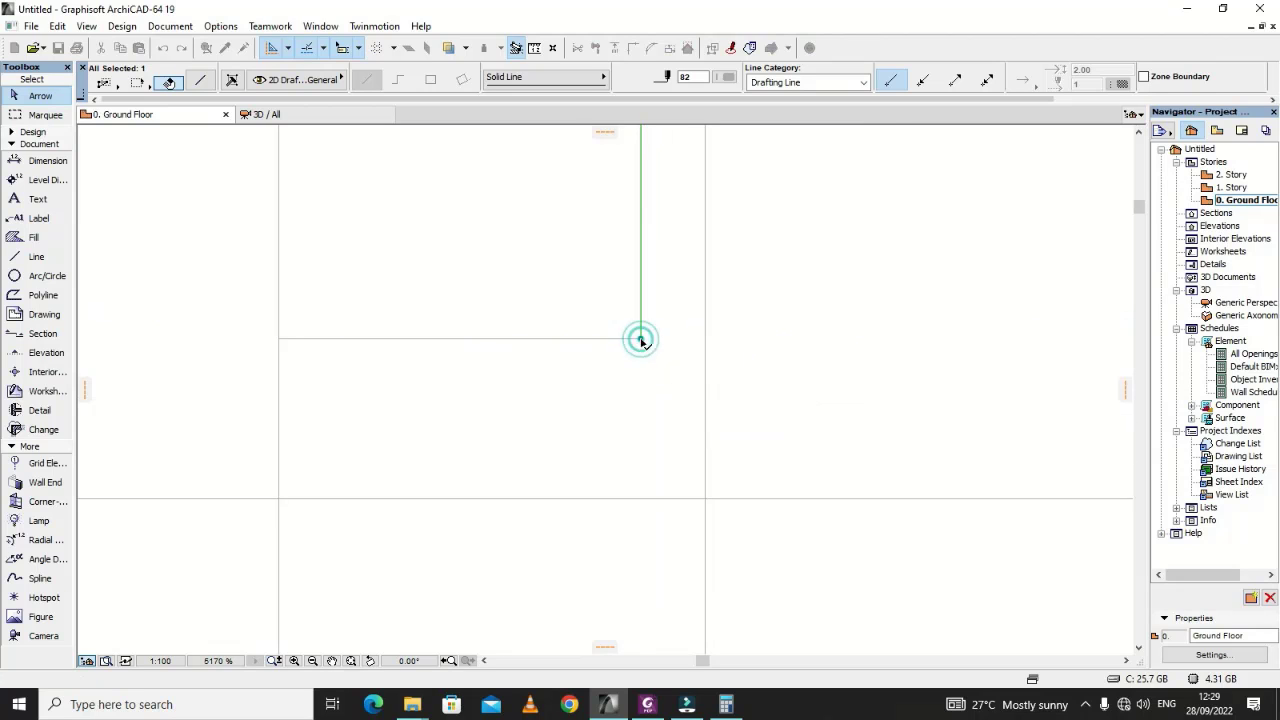
pyautogui.scroll(-8, 642, 340)
pyautogui.click(728, 372)
# Step: Draw a lower vertical bar line from just below the upper bar's bottom corner straight down past the lowest floor line
pyautogui.scroll(-6, 697, 436)
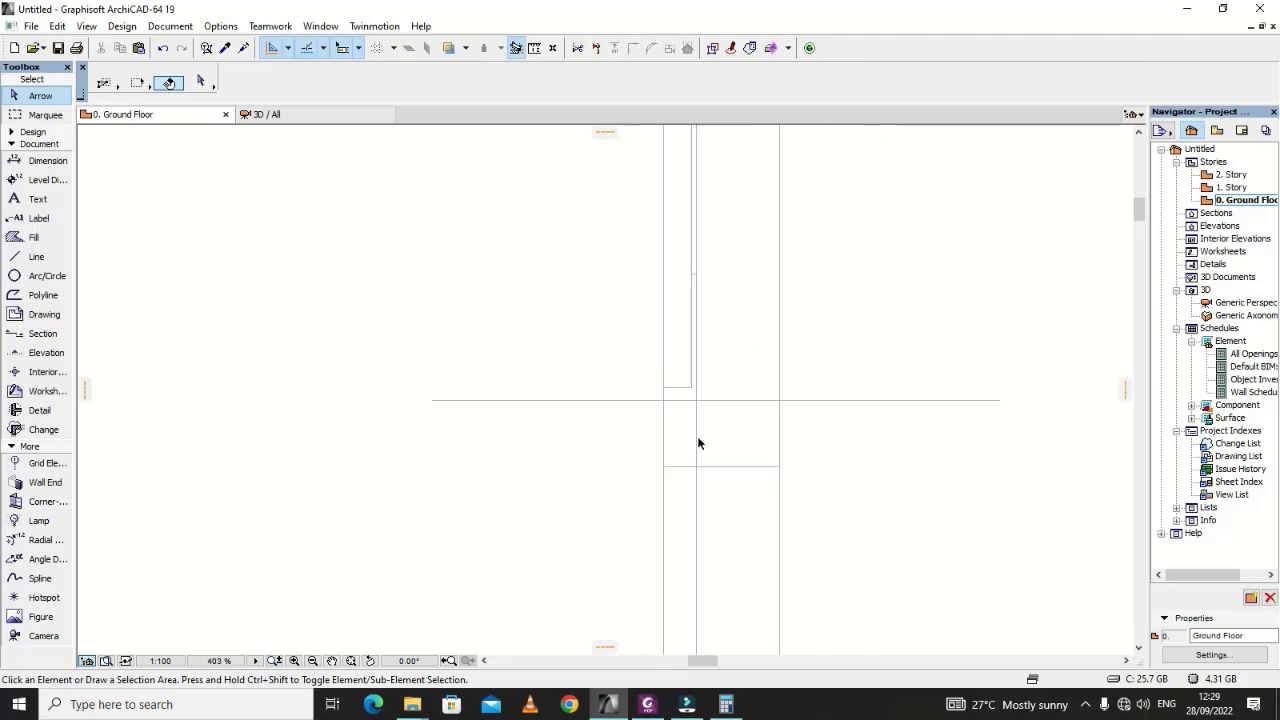
pyautogui.scroll(3, 703, 442)
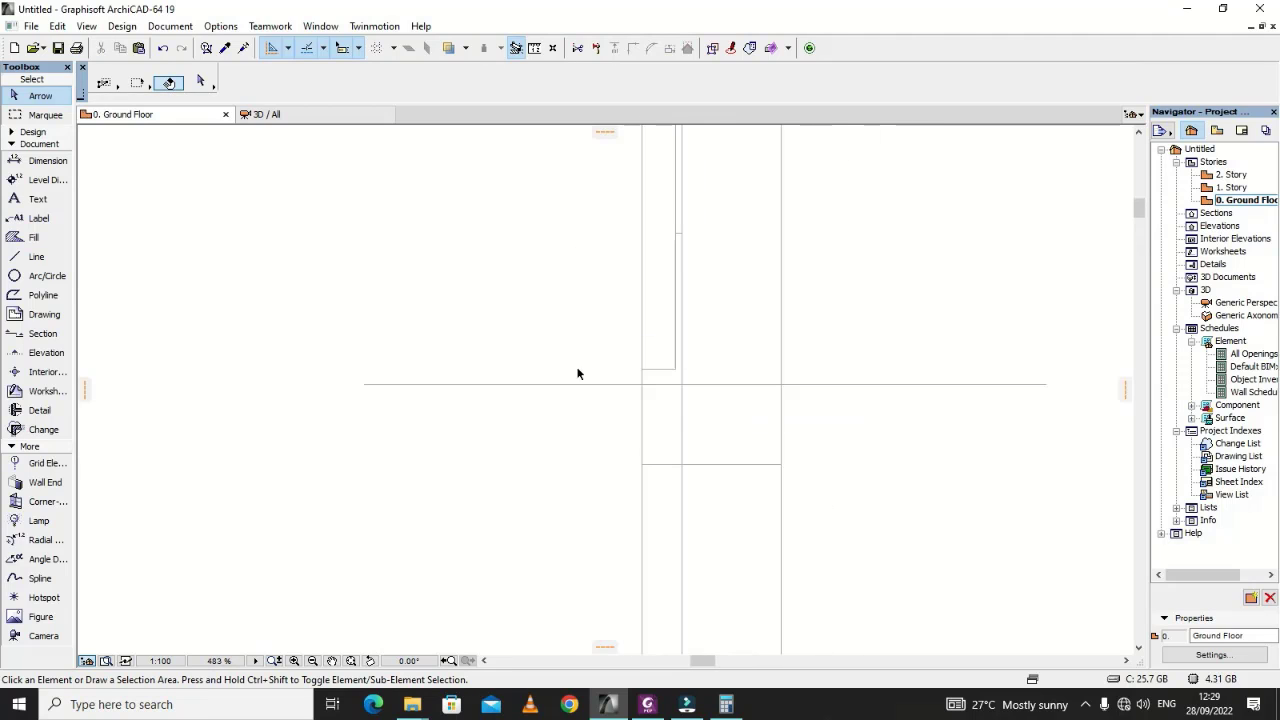
pyautogui.scroll(-6, 666, 311)
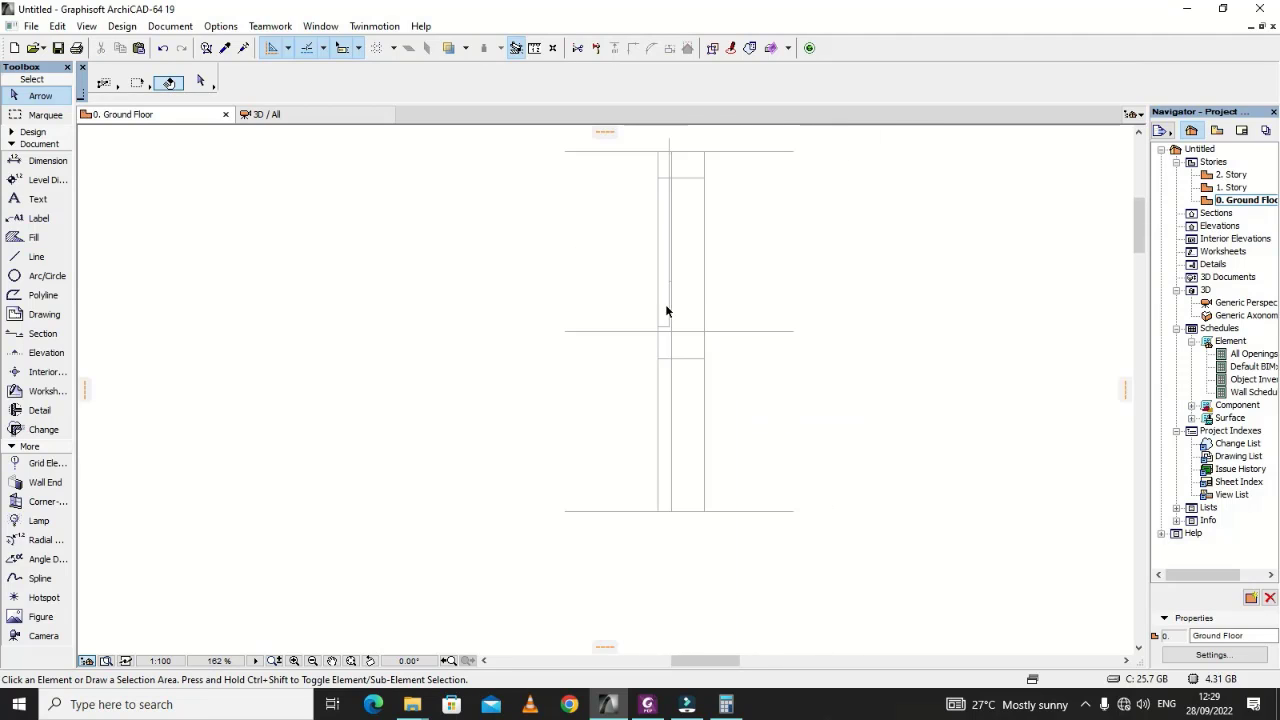
pyautogui.click(36, 256)
pyautogui.scroll(3, 611, 351)
pyautogui.scroll(12, 611, 351)
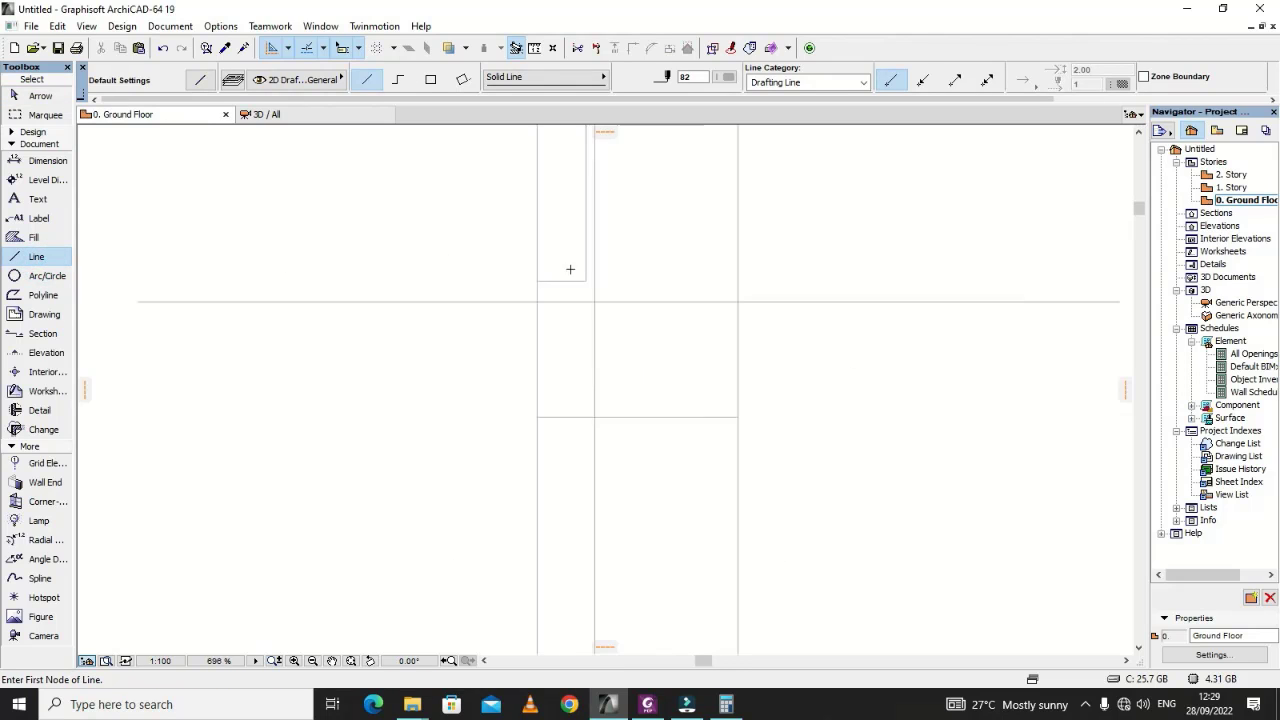
pyautogui.scroll(6, 604, 277)
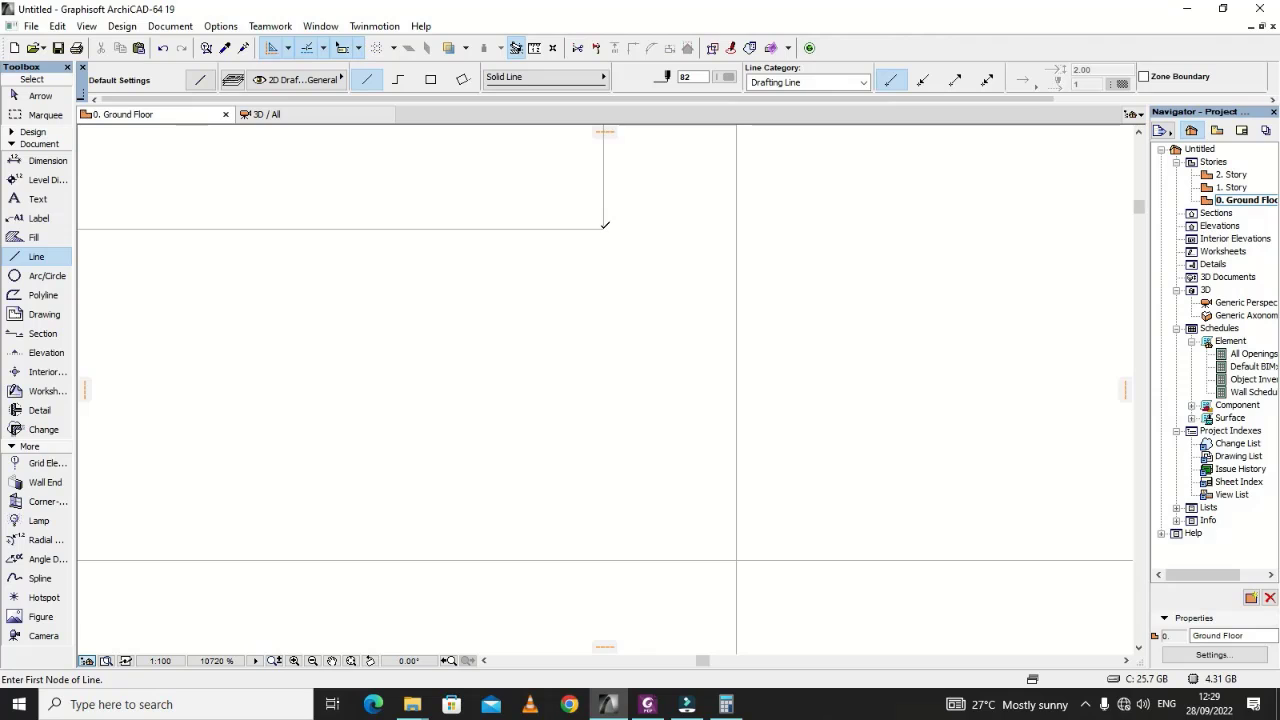
pyautogui.click(602, 298)
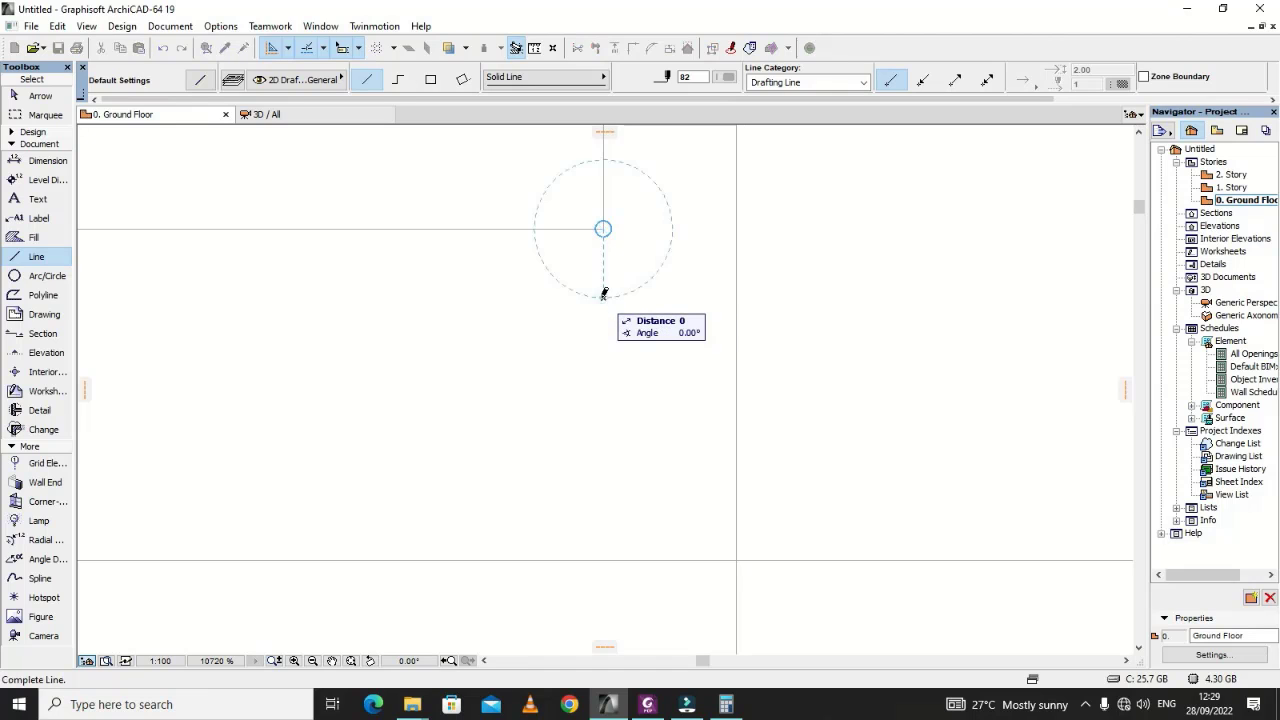
pyautogui.scroll(-5, 643, 386)
pyautogui.scroll(-8, 639, 347)
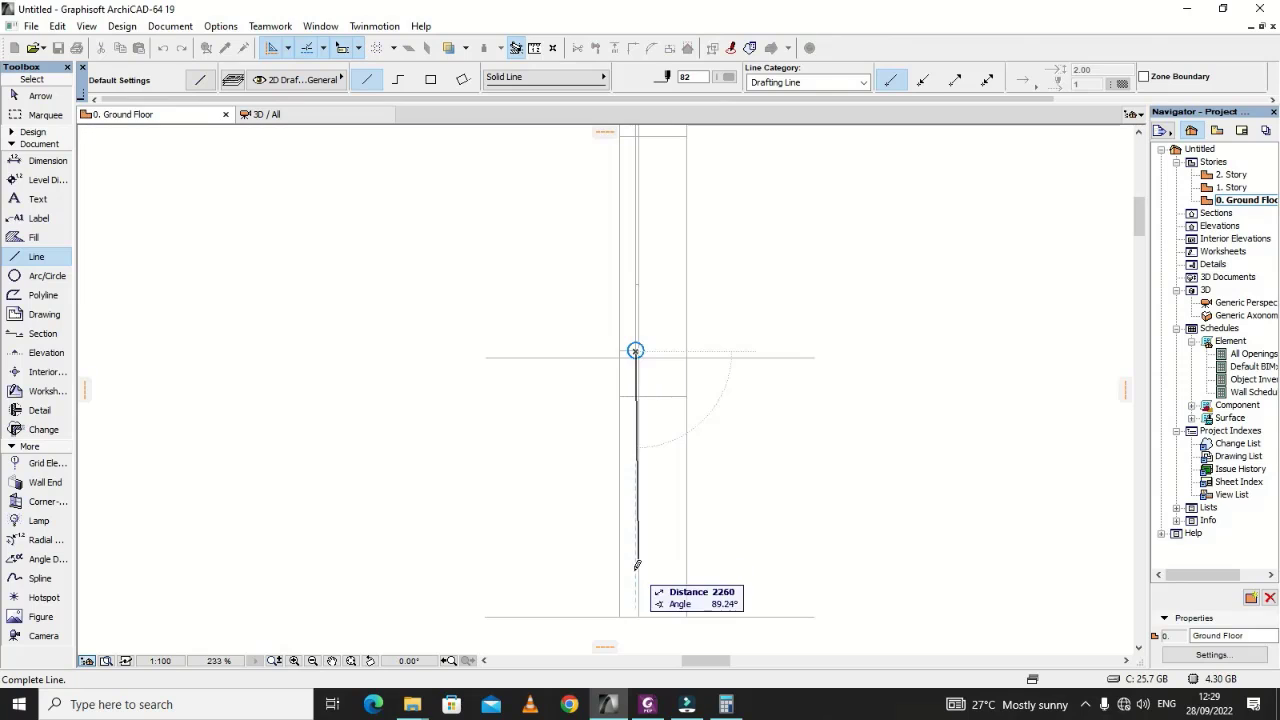
pyautogui.scroll(1, 633, 595)
pyautogui.scroll(5, 633, 595)
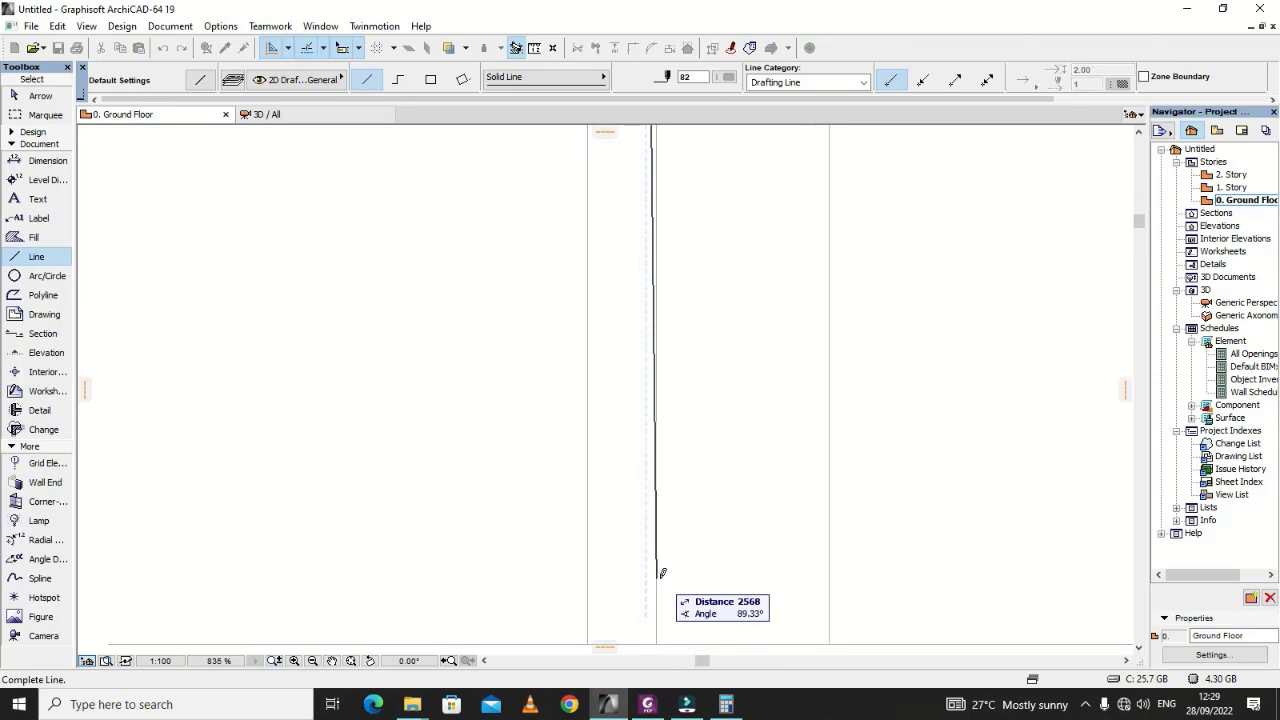
pyautogui.scroll(-3, 646, 605)
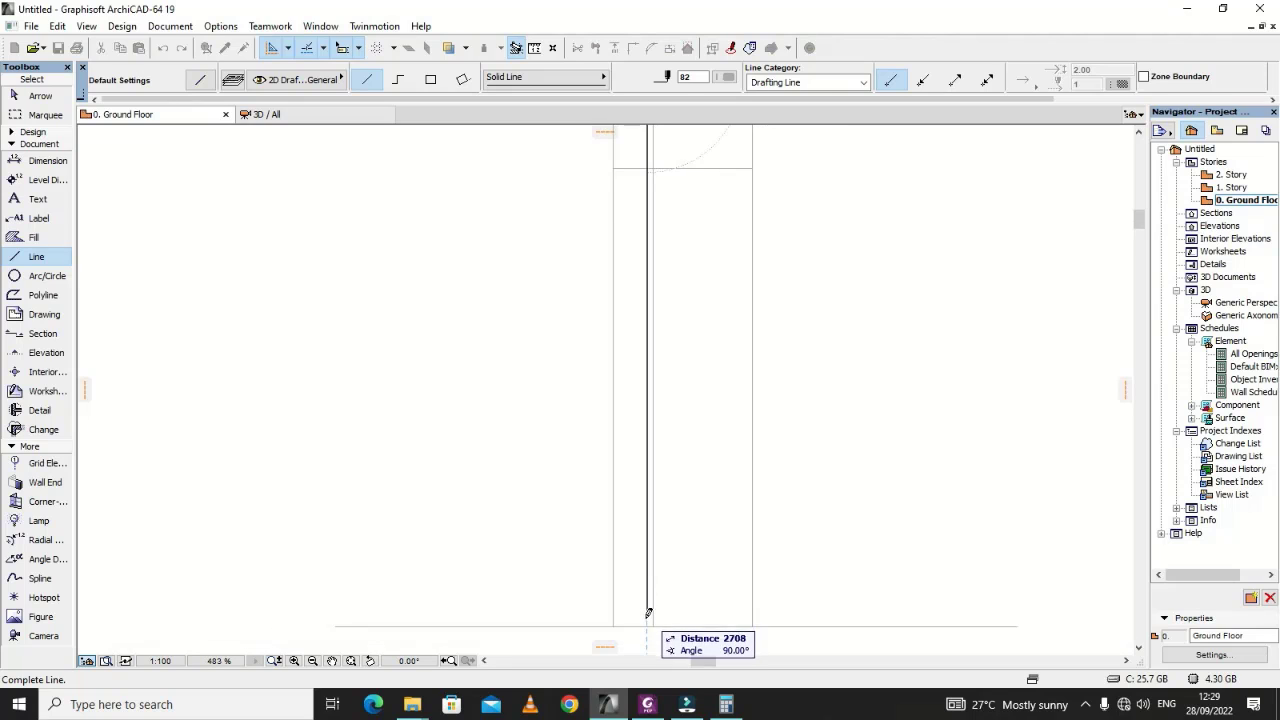
pyautogui.click(646, 650)
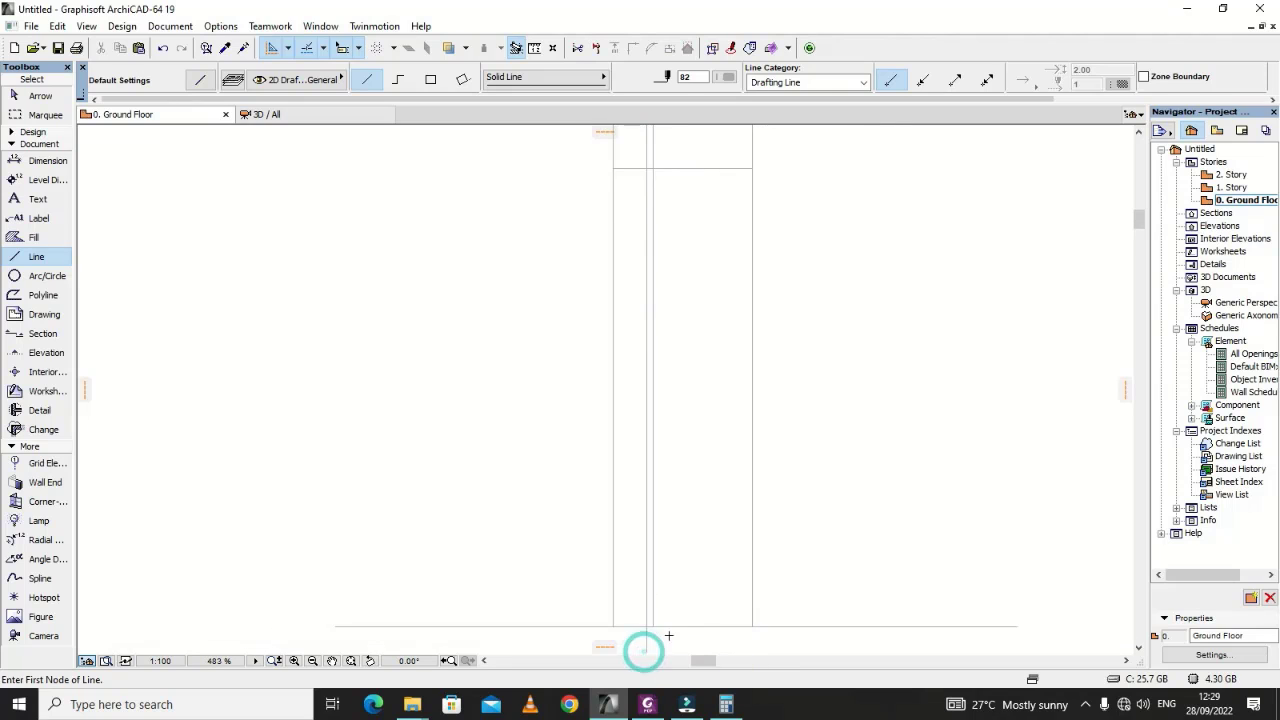
# Step: Draw a diagonal line about 22 mm long at 135° from the lower bar's top end up to the horizontal line
pyautogui.scroll(-6, 669, 630)
pyautogui.scroll(6, 672, 442)
pyautogui.scroll(10, 669, 471)
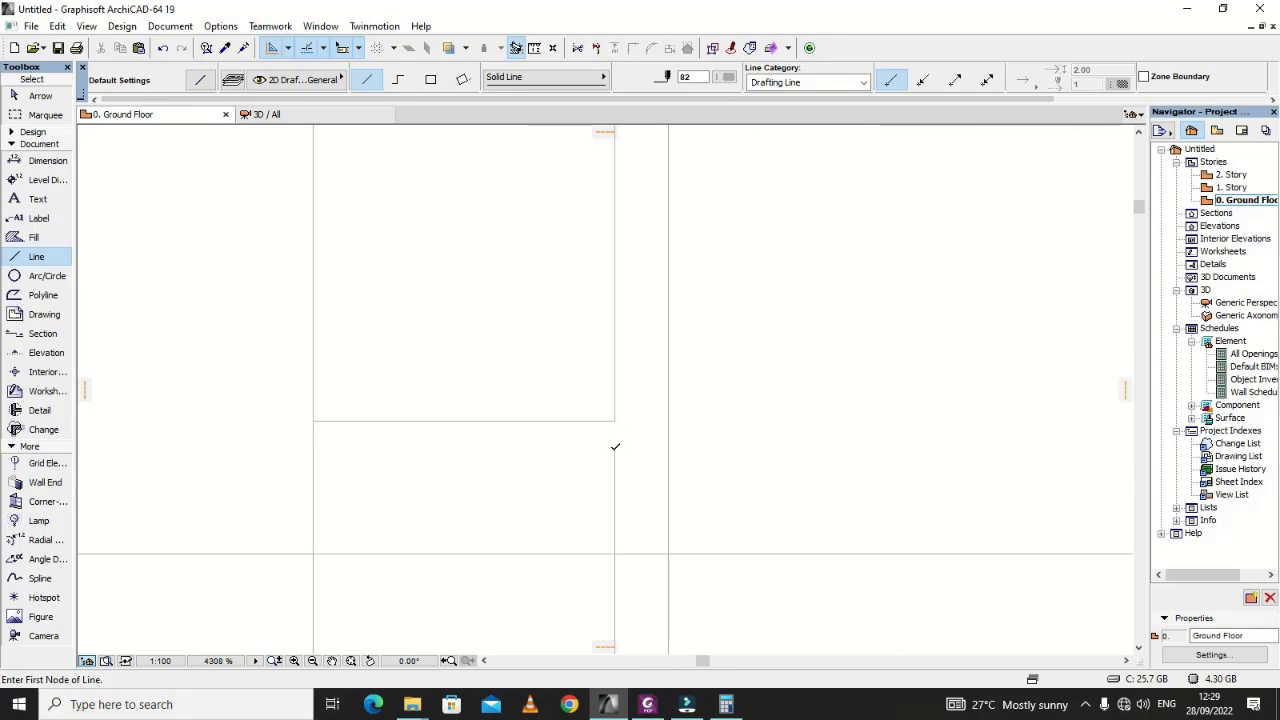
pyautogui.click(615, 447)
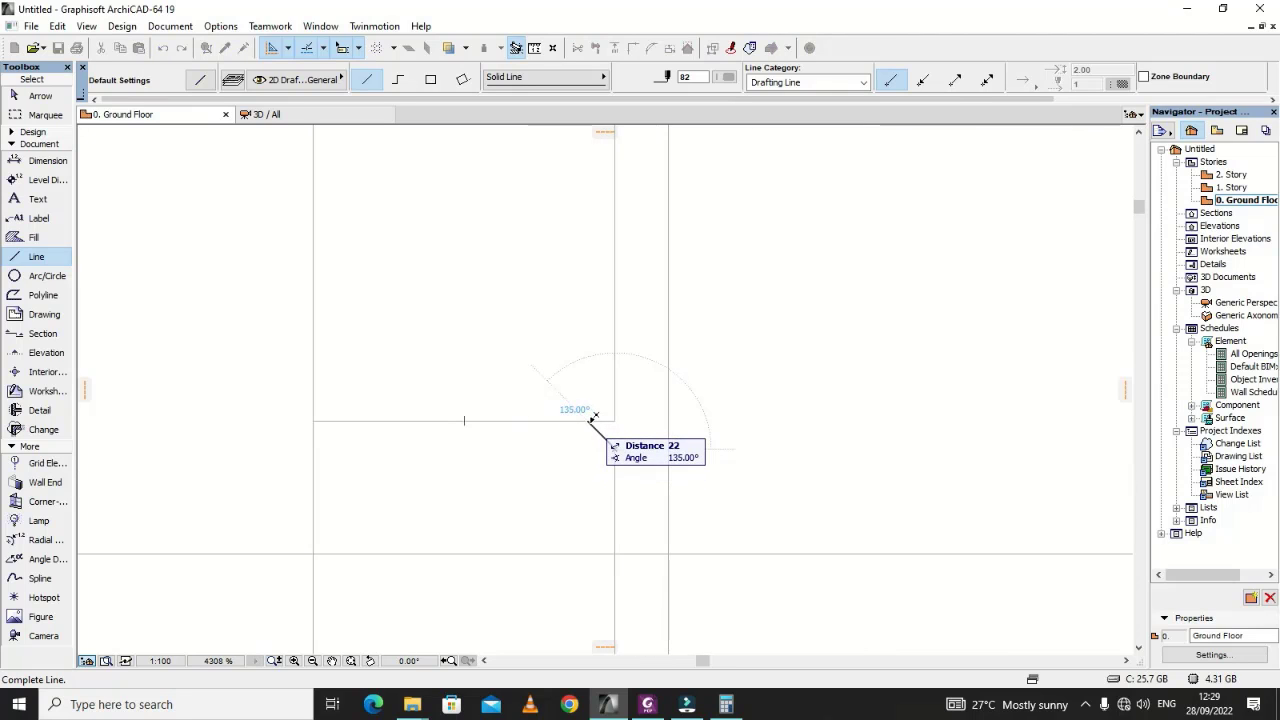
pyautogui.click(589, 423)
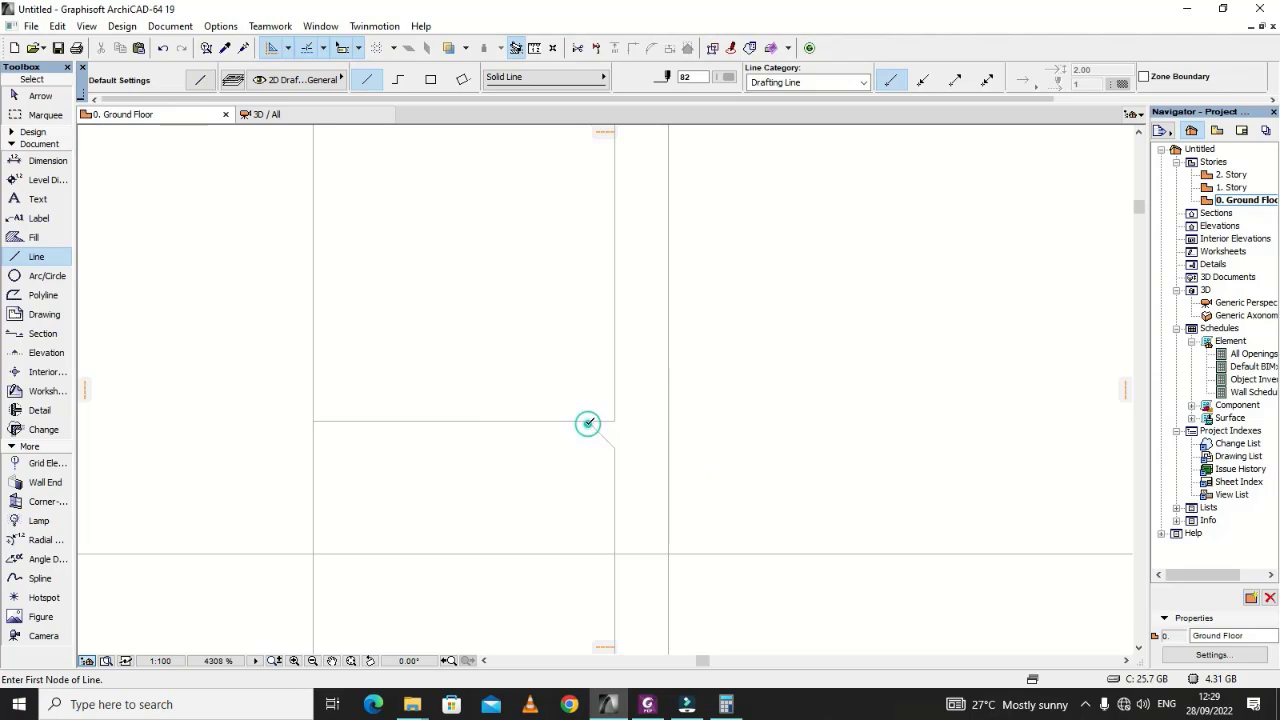
# Step: Draw a 600 mm vertical lap line upward from the diagonal's upper end, alongside the upper bar
pyautogui.scroll(3, 588, 423)
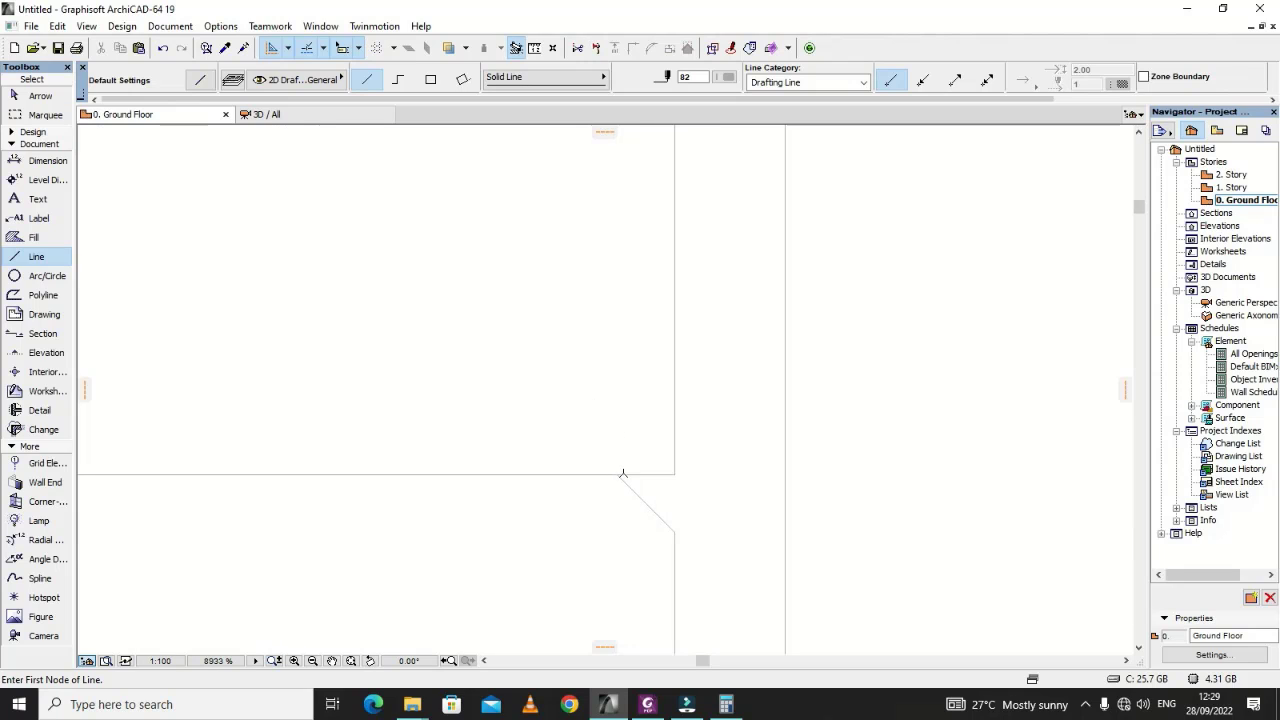
pyautogui.click(619, 471)
pyautogui.scroll(-5, 657, 520)
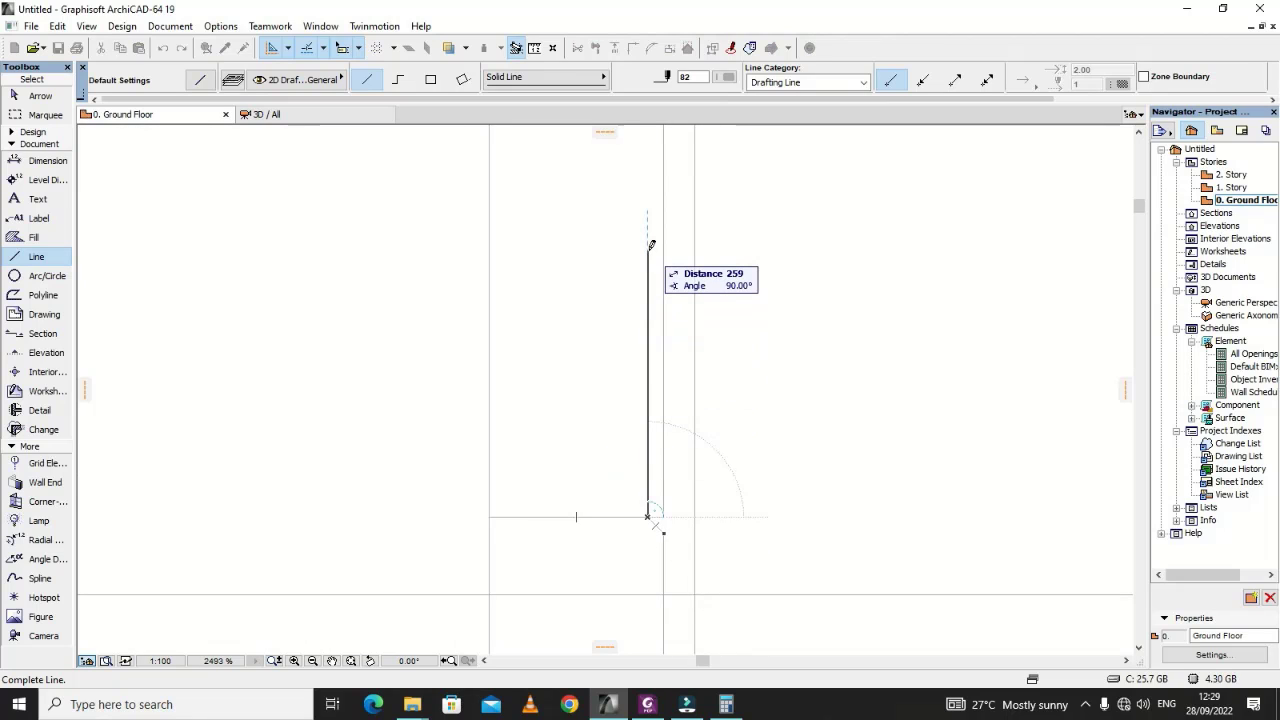
pyautogui.write('600')
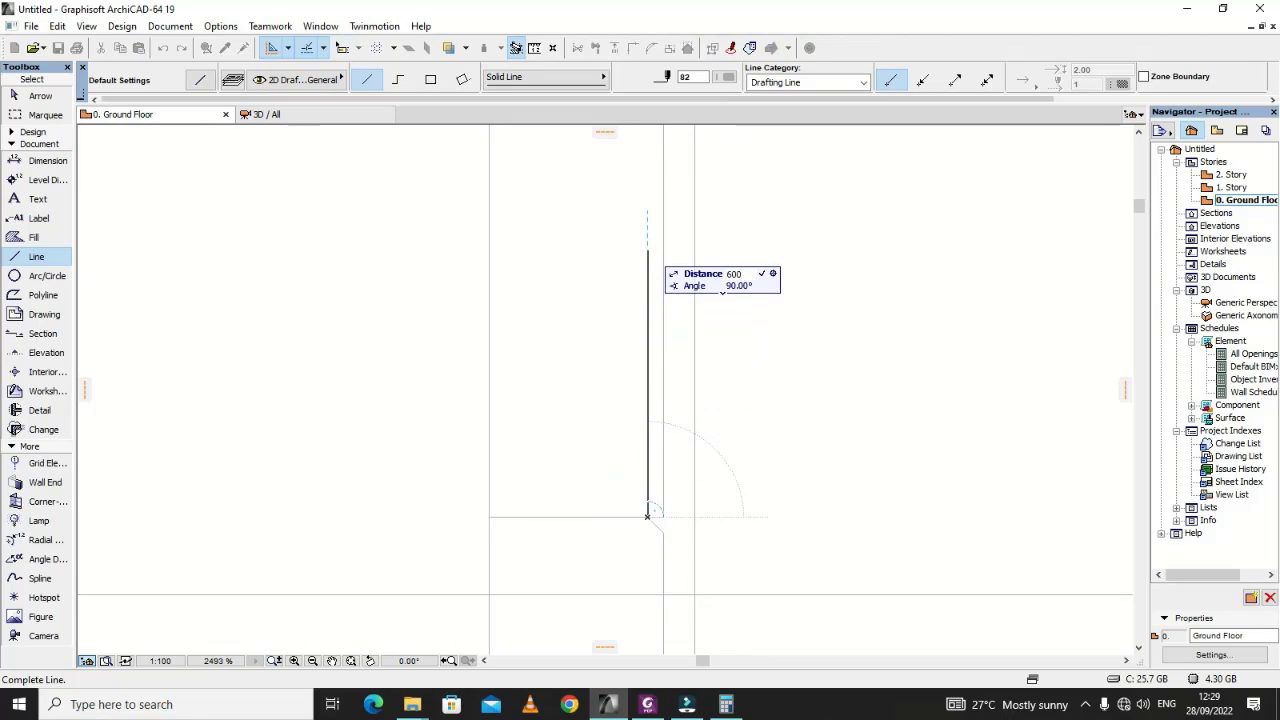
pyautogui.press('Return')
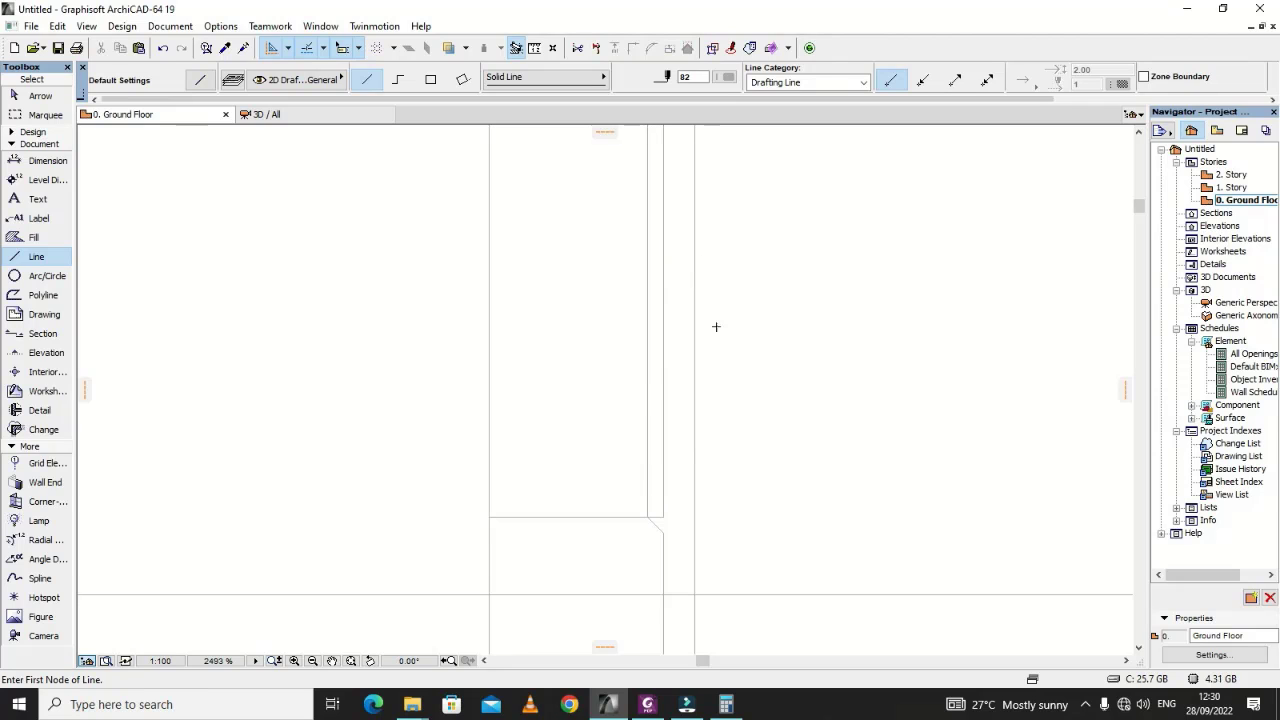
pyautogui.scroll(-3, 597, 602)
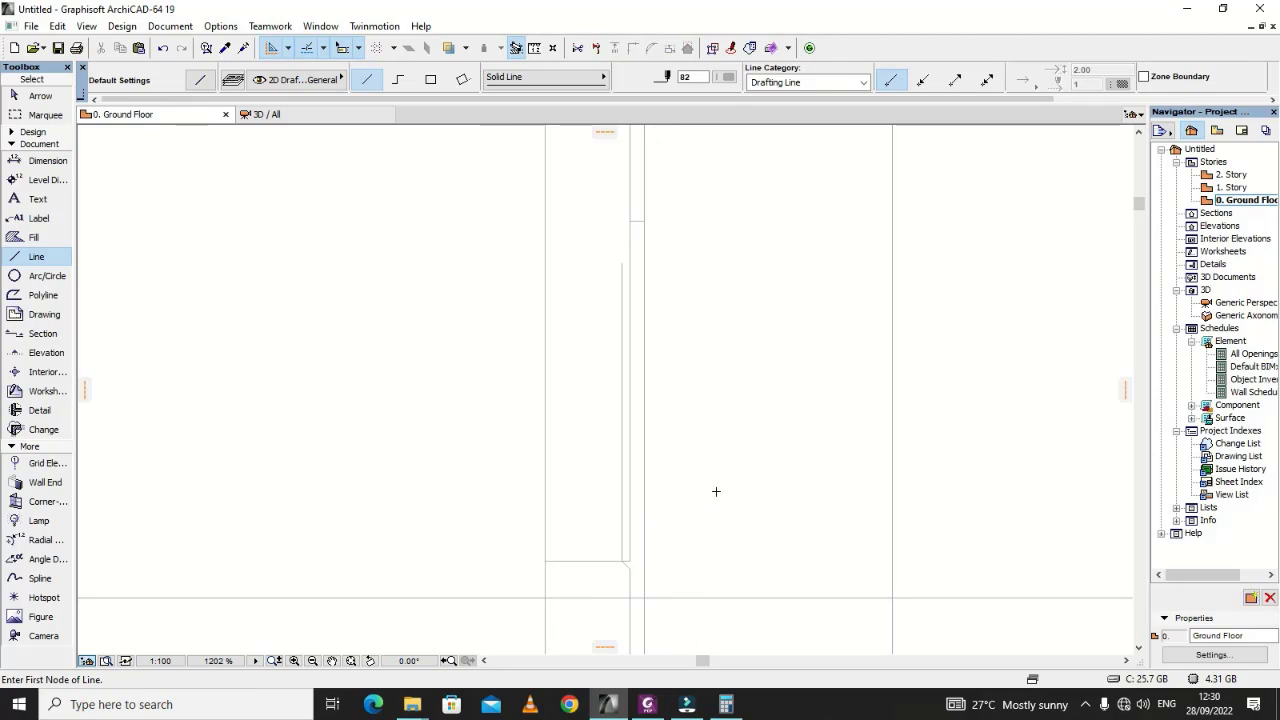
pyautogui.scroll(-2, 737, 420)
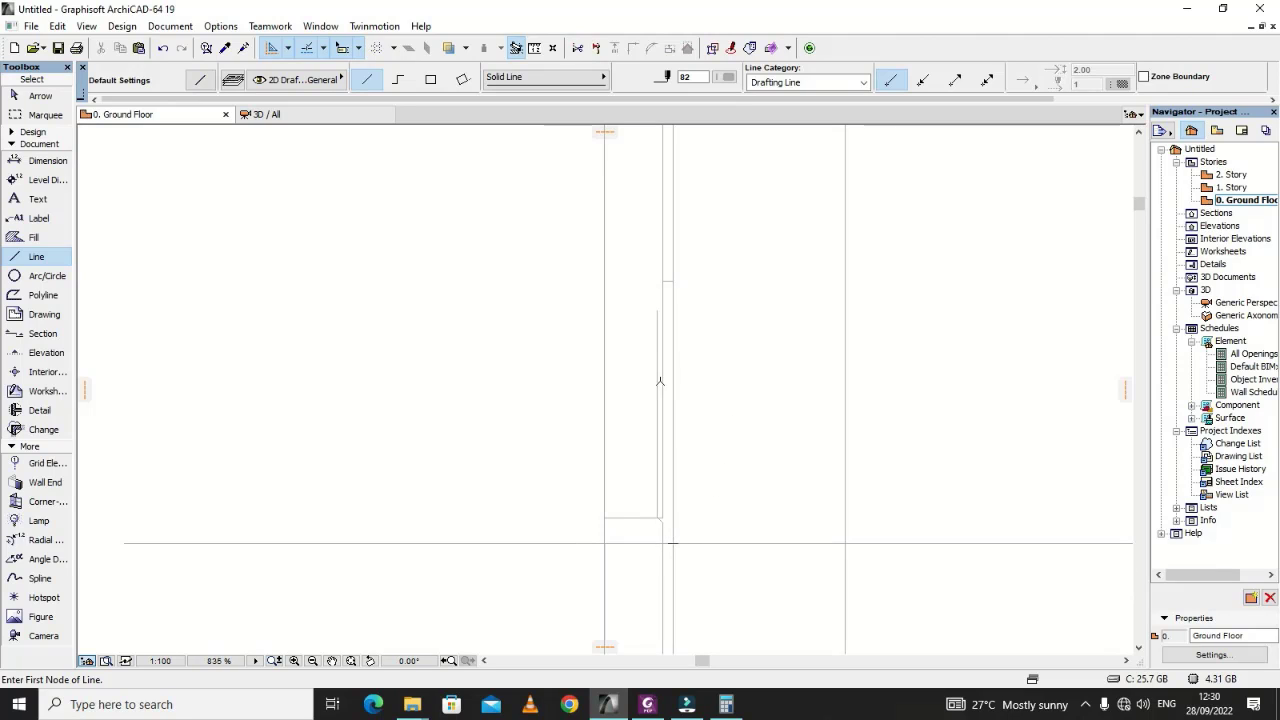
# Step: Switch to the structural PDF to examine the column's bar lap and reinforcement around the middle floor, and return to ArchiCAD
pyautogui.click(652, 705)
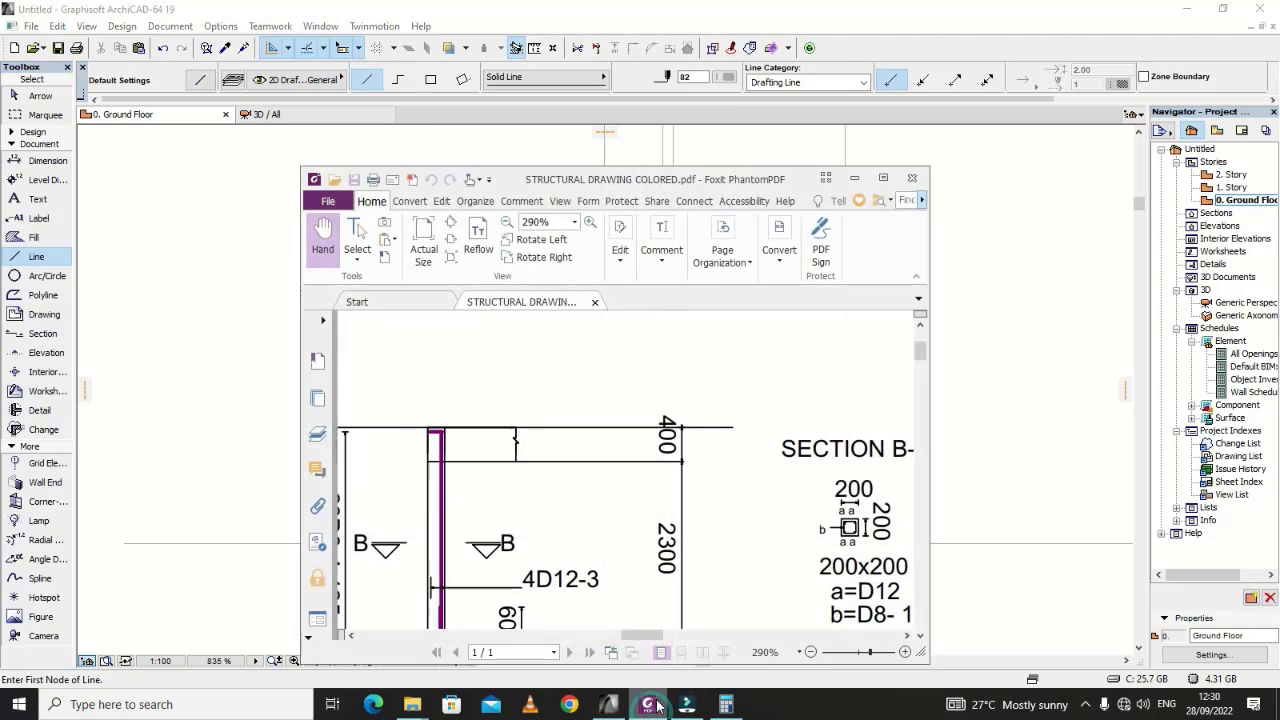
pyautogui.scroll(-4, 578, 402)
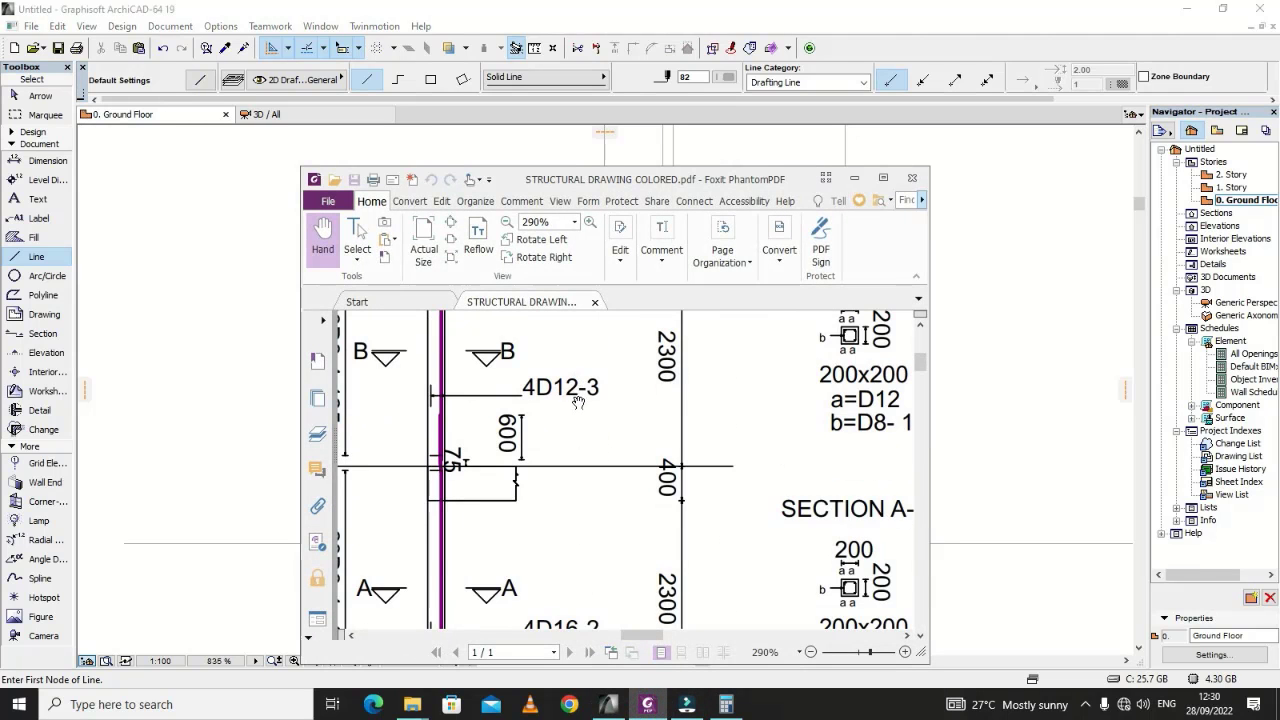
pyautogui.scroll(-1, 578, 402)
pyautogui.scroll(3, 567, 620)
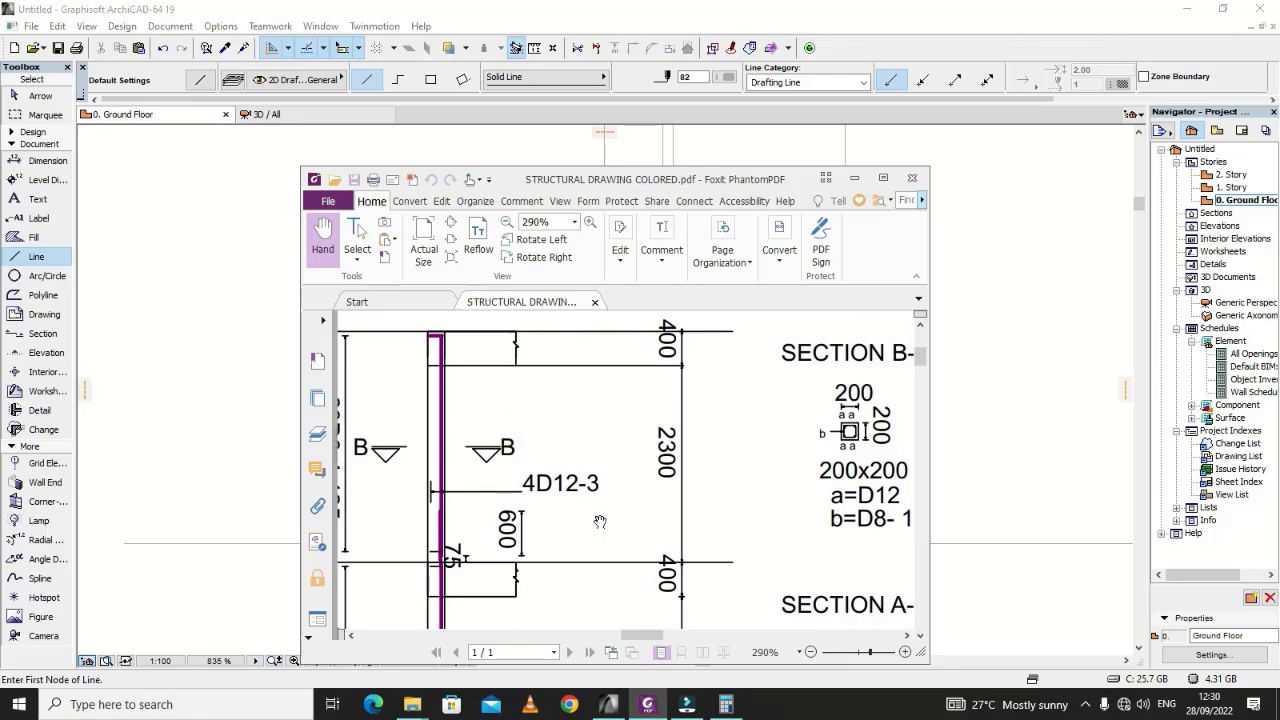
pyautogui.scroll(-3, 623, 418)
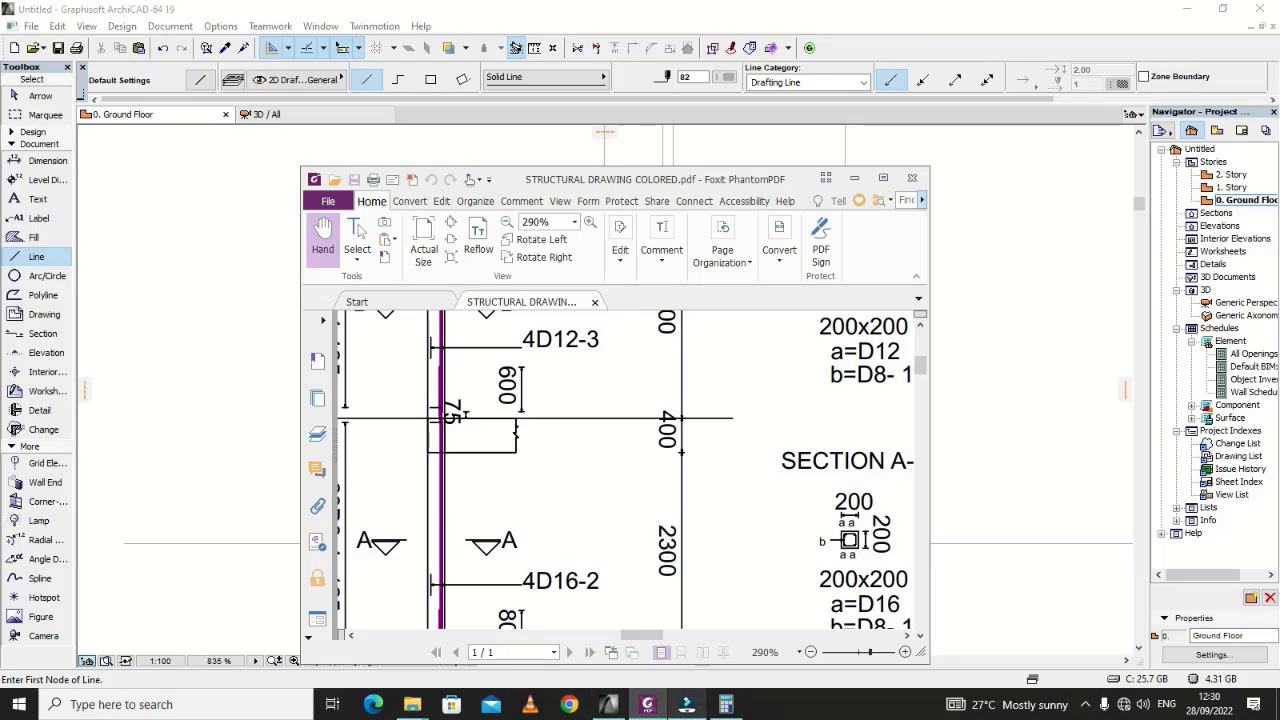
pyautogui.moveTo(671, 711)
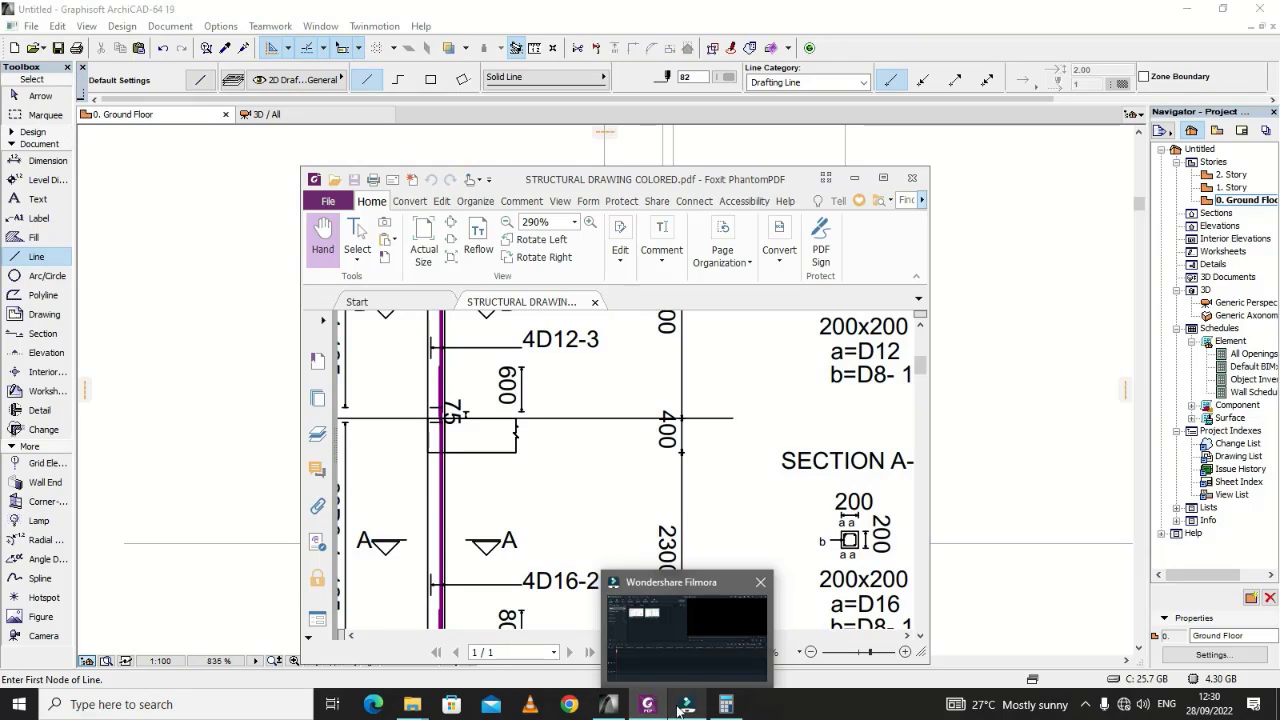
pyautogui.click(608, 704)
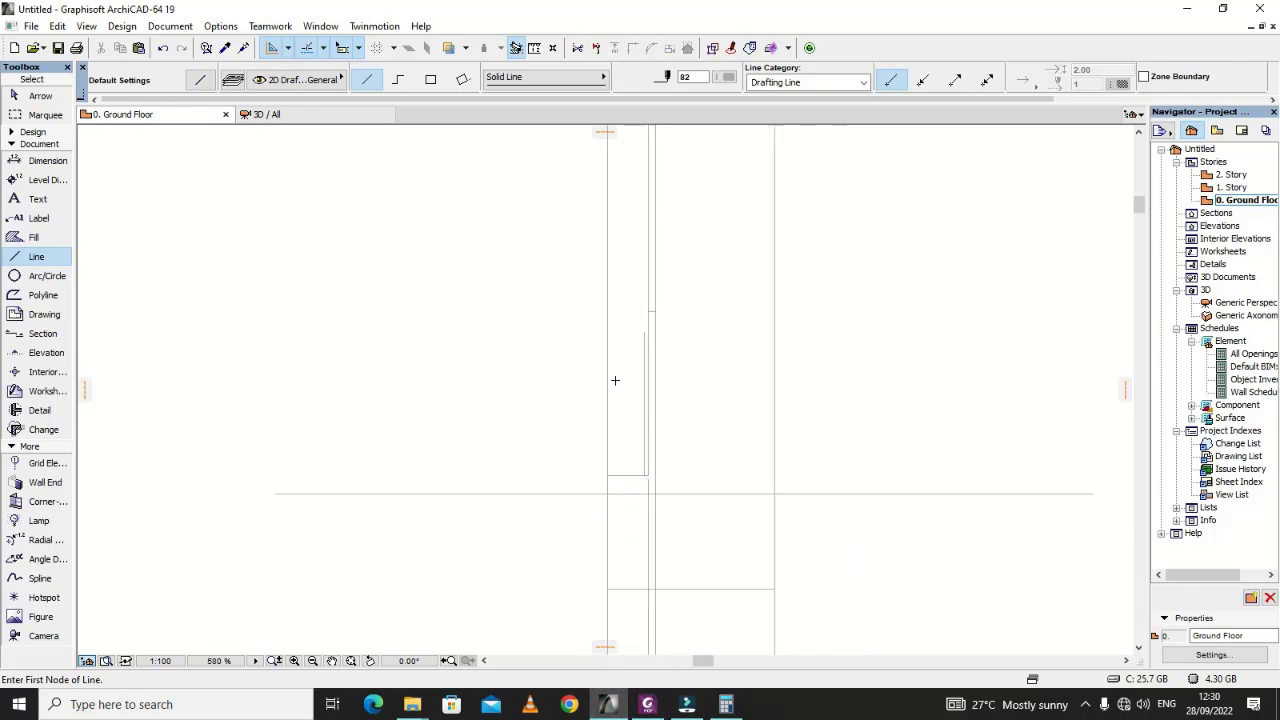
# Step: Shorten the horizontal line at the lap bend to about 151 mm by pulling its outer end in from the column edge
pyautogui.scroll(4, 615, 380)
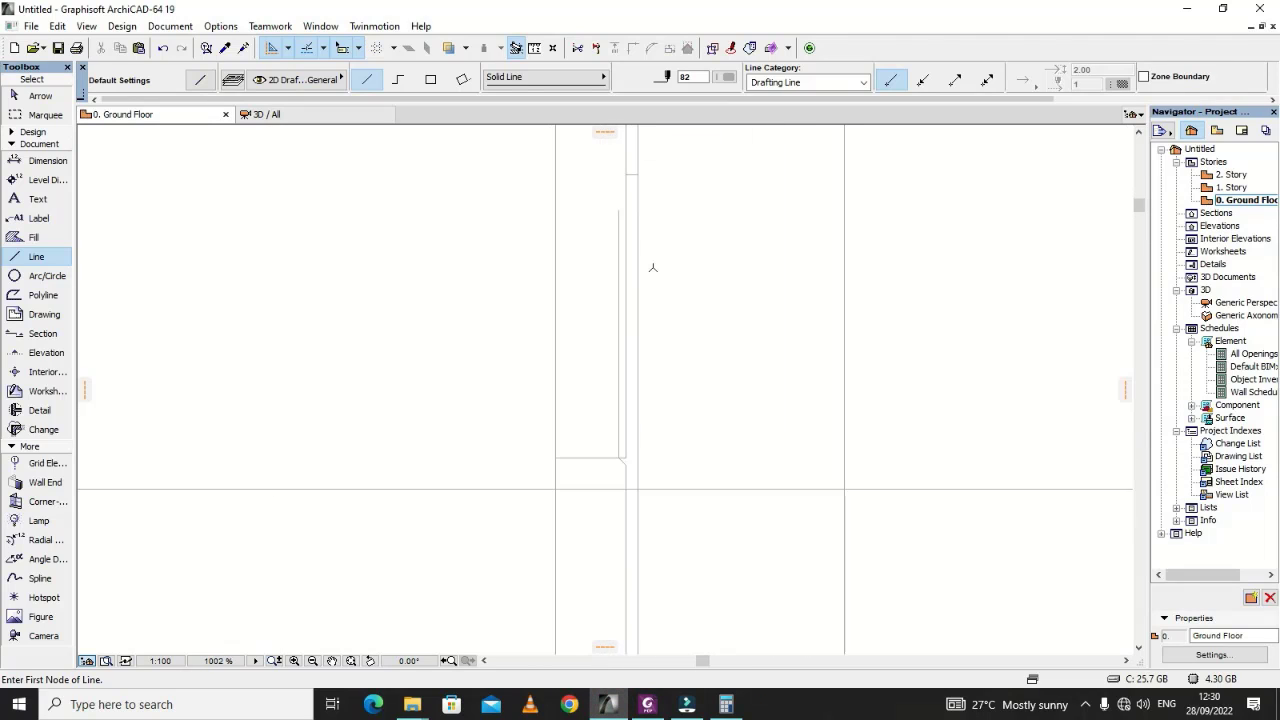
pyautogui.press('shift')
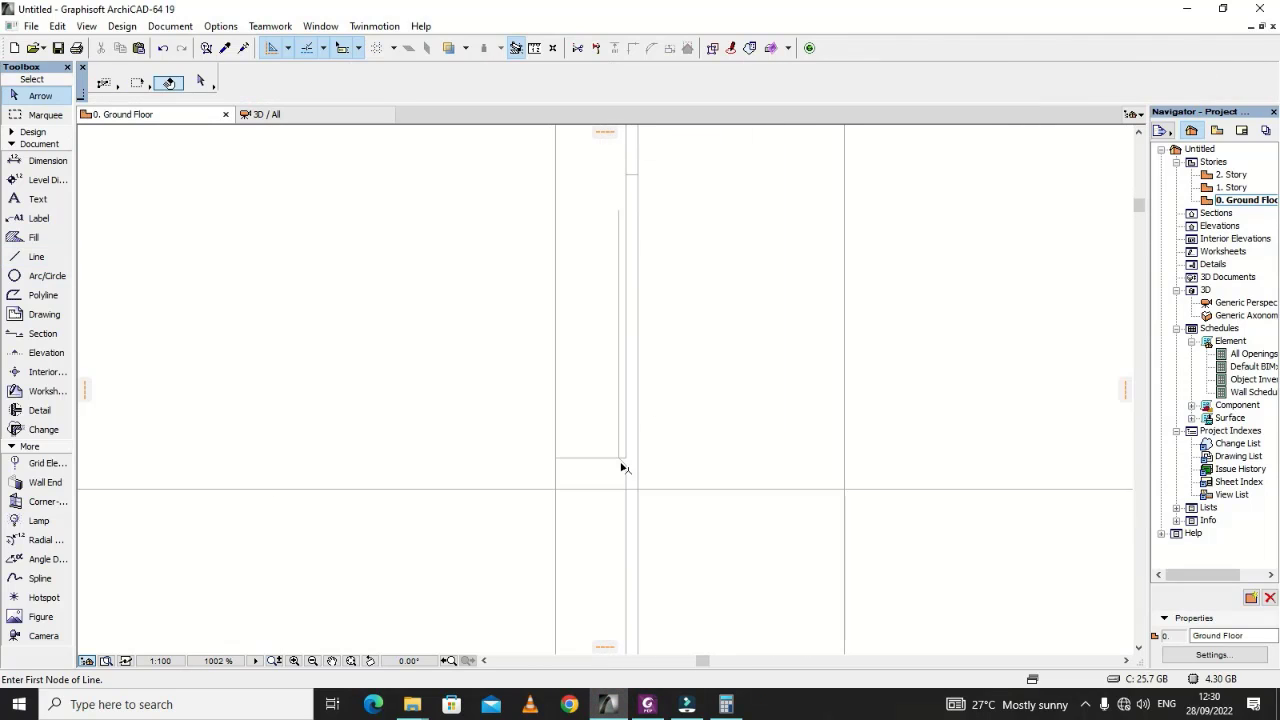
pyautogui.scroll(10, 630, 466)
pyautogui.click(629, 462)
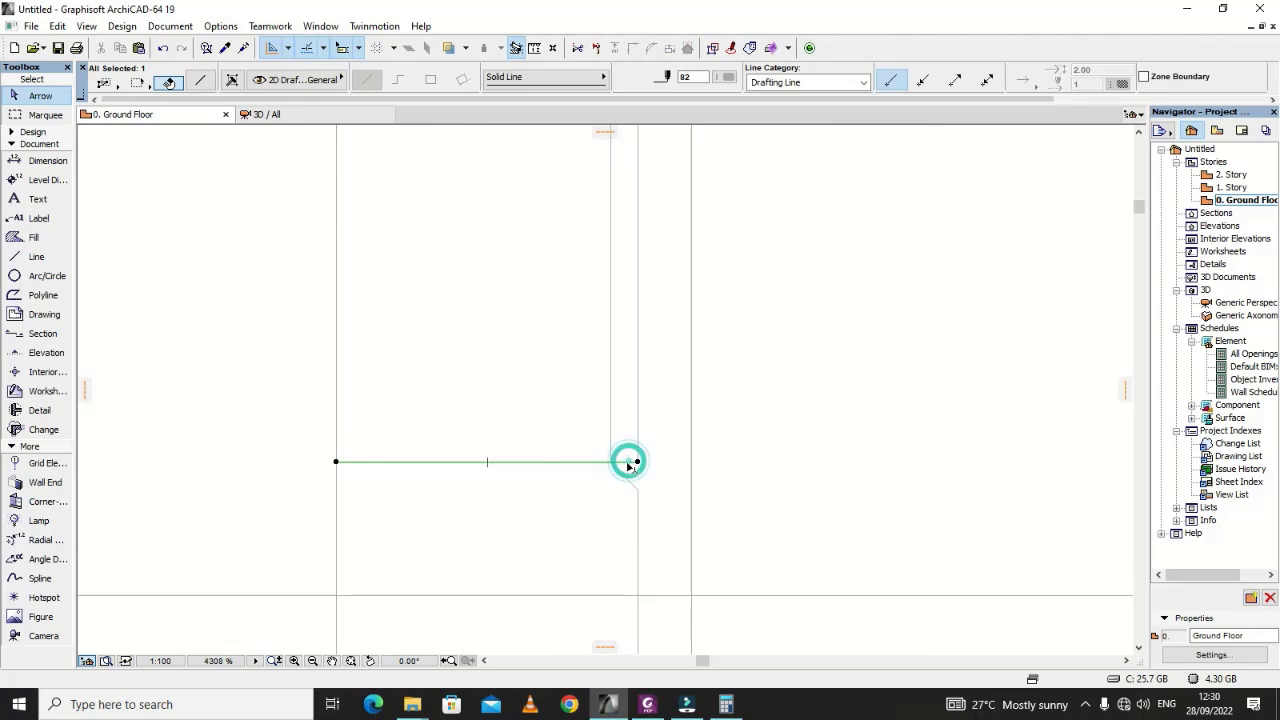
pyautogui.click(337, 462)
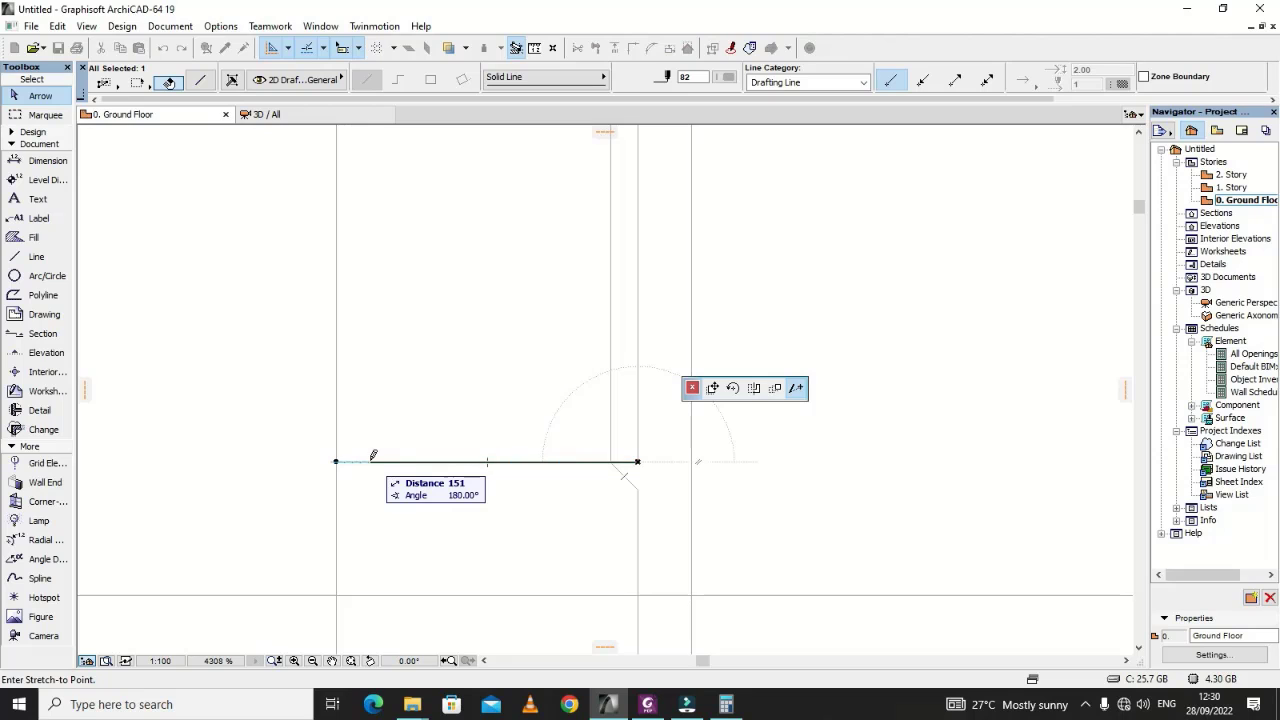
pyautogui.click(371, 461)
pyautogui.scroll(-10, 630, 500)
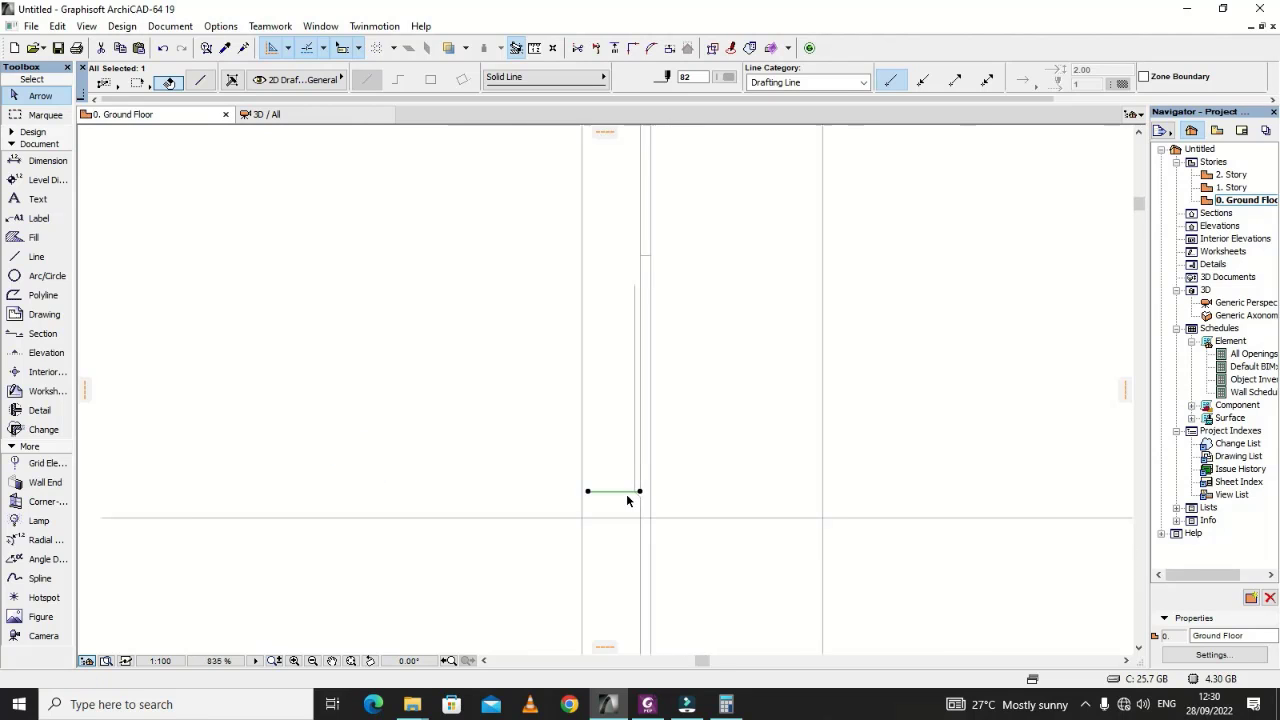
pyautogui.scroll(7, 630, 424)
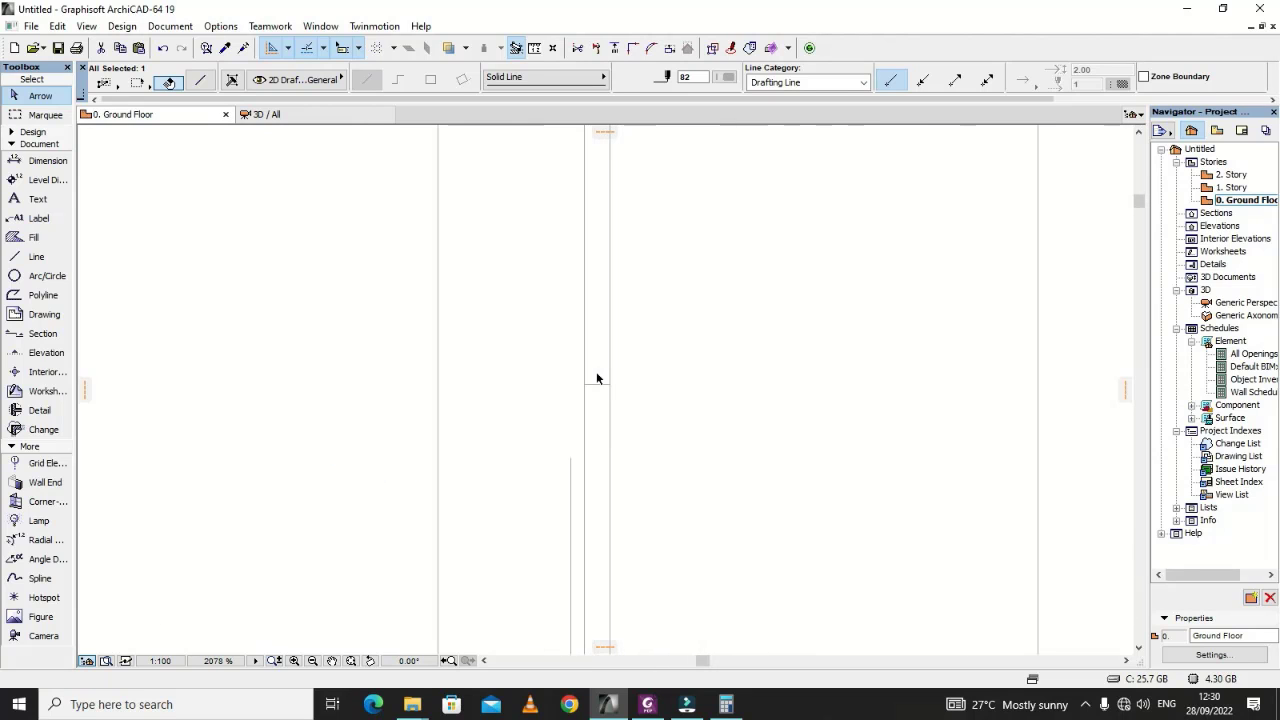
pyautogui.press('Escape')
# Step: Draw a 75 mm vertical helper line up from the lowest floor line, inside the column beside the main bars
pyautogui.scroll(-8, 596, 388)
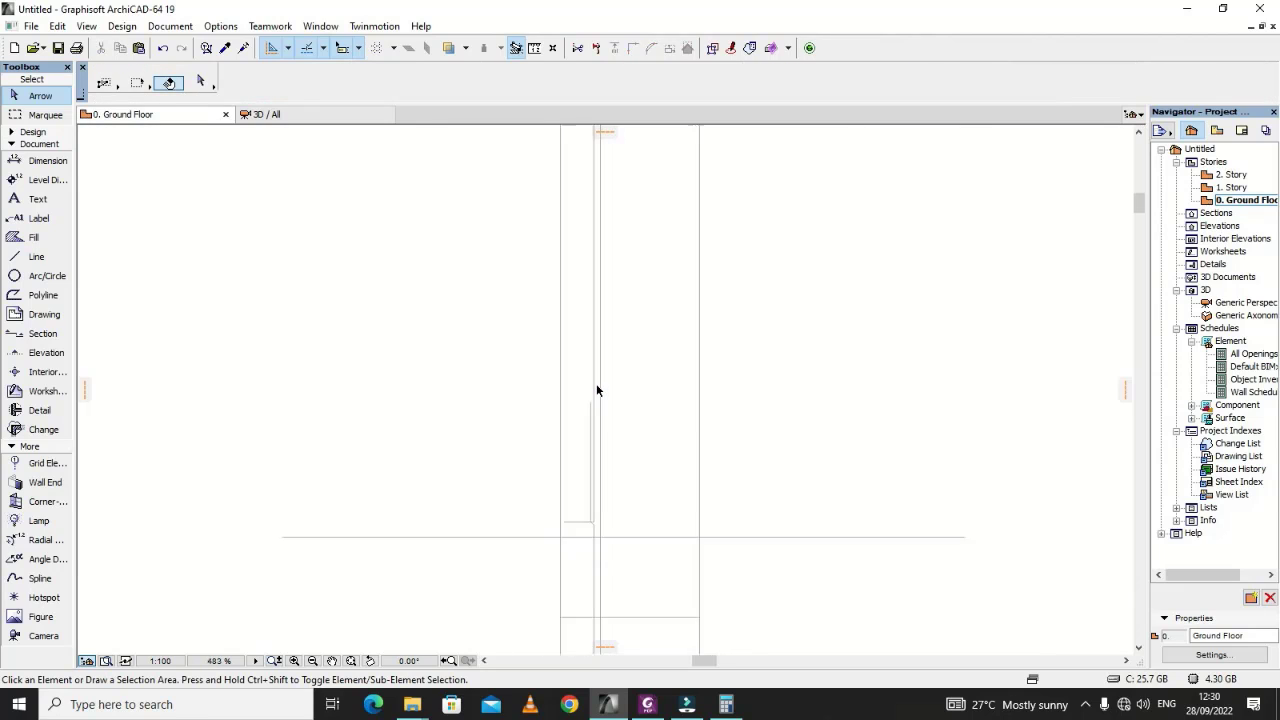
pyautogui.scroll(-2, 604, 225)
pyautogui.scroll(5, 606, 249)
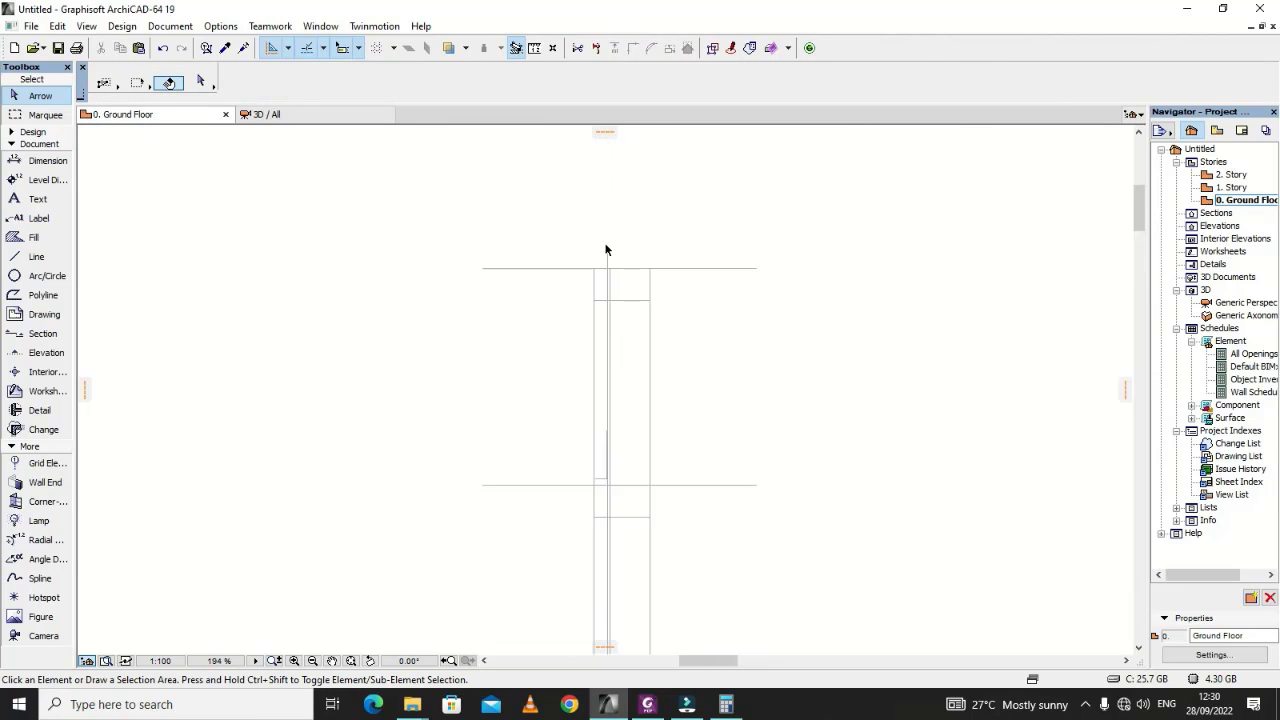
pyautogui.scroll(7, 610, 298)
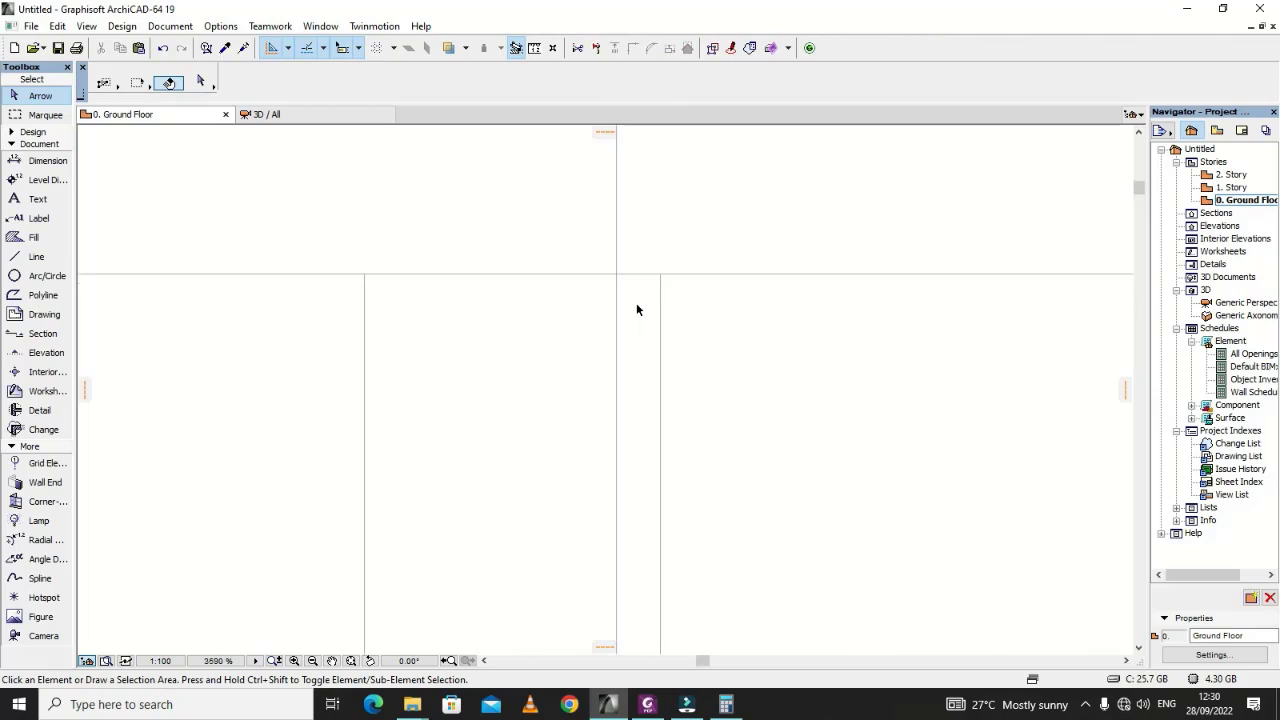
pyautogui.click(30, 256)
pyautogui.scroll(-4, 562, 230)
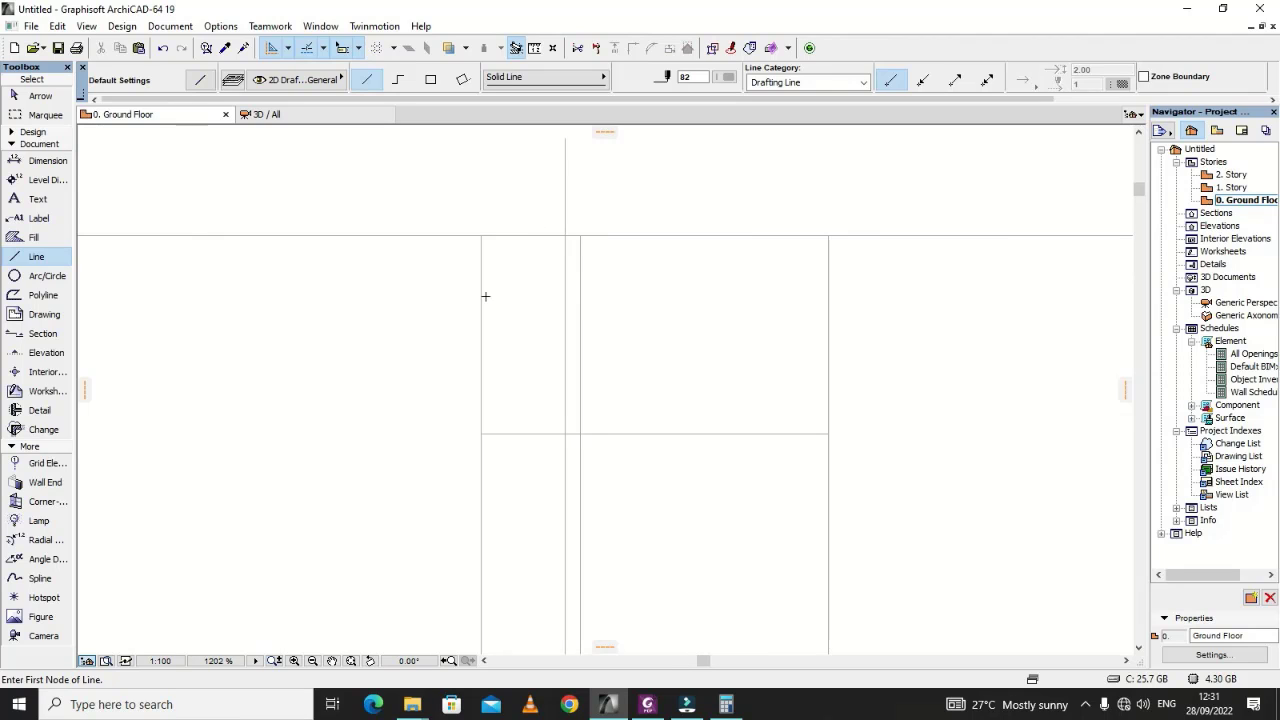
pyautogui.scroll(-5, 563, 183)
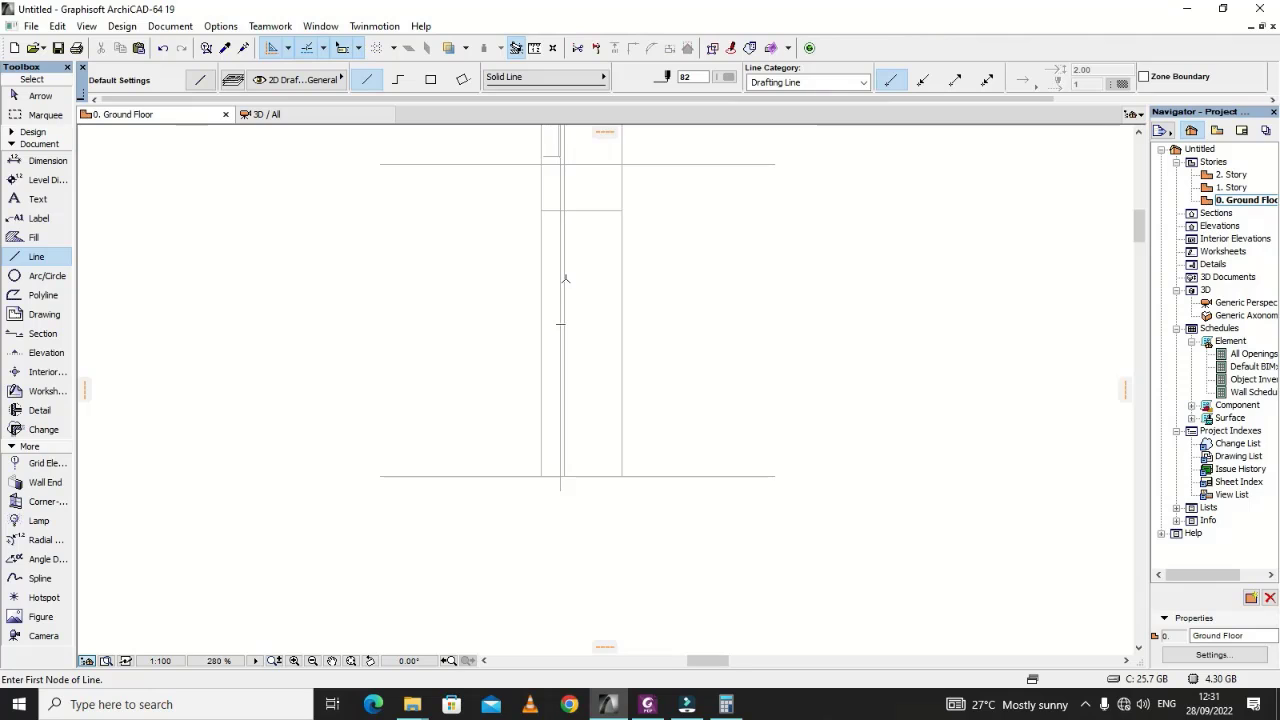
pyautogui.scroll(-2, 563, 277)
pyautogui.scroll(7, 571, 400)
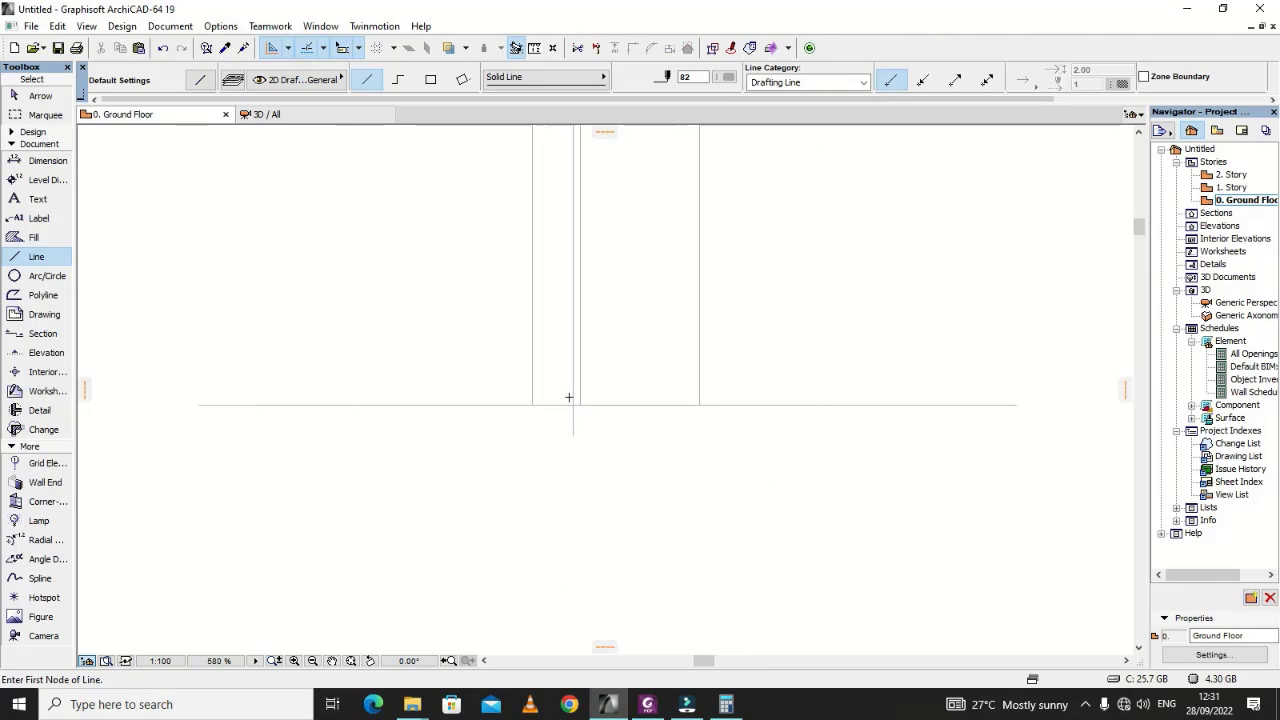
pyautogui.click(595, 400)
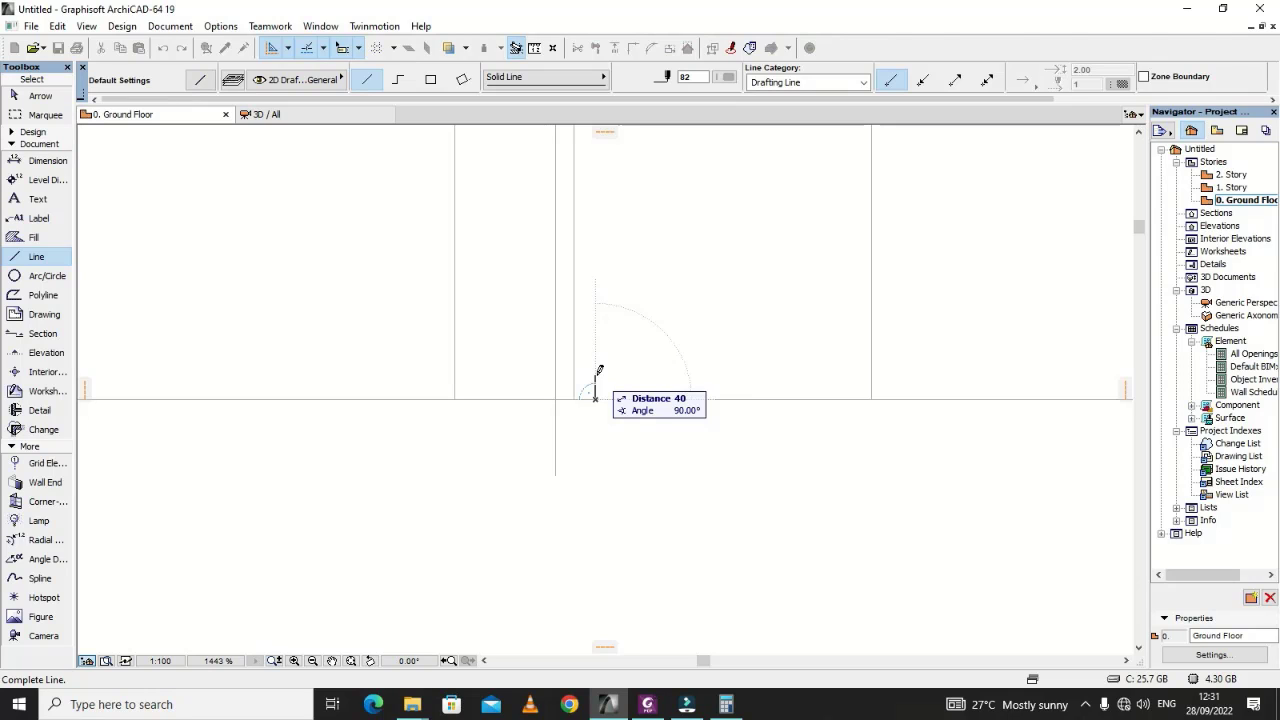
pyautogui.write('75')
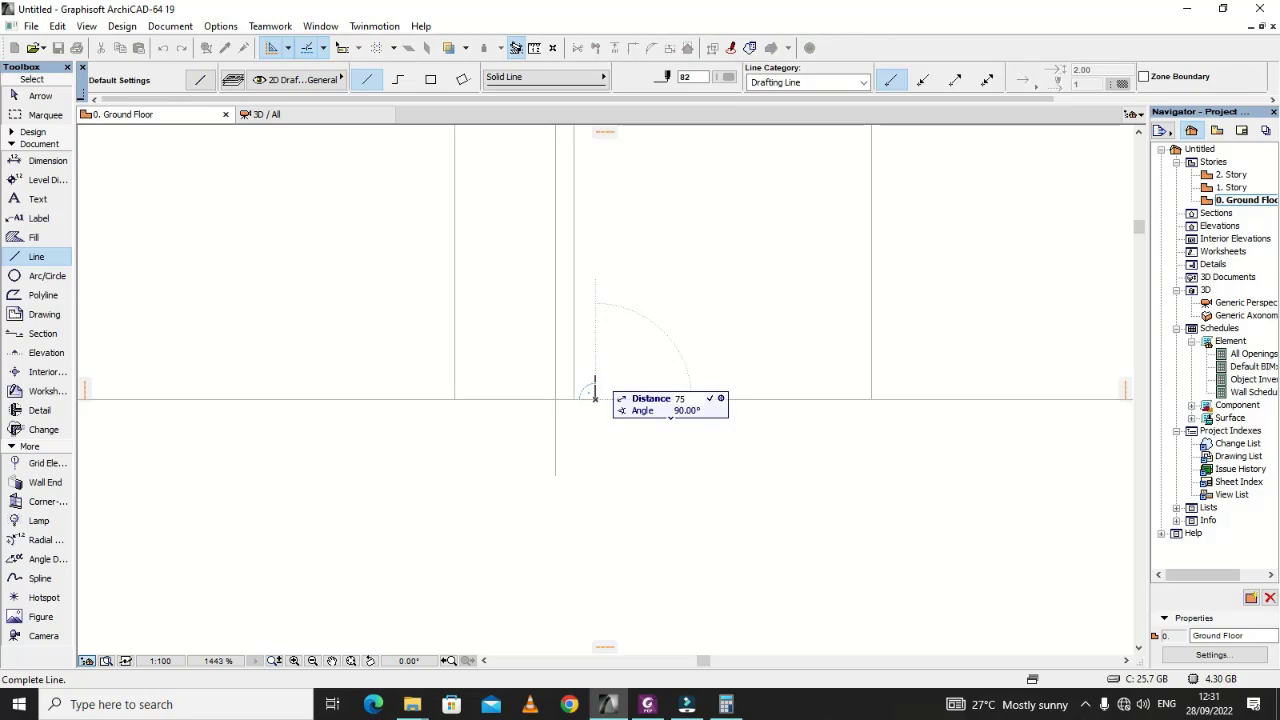
pyautogui.press('Return')
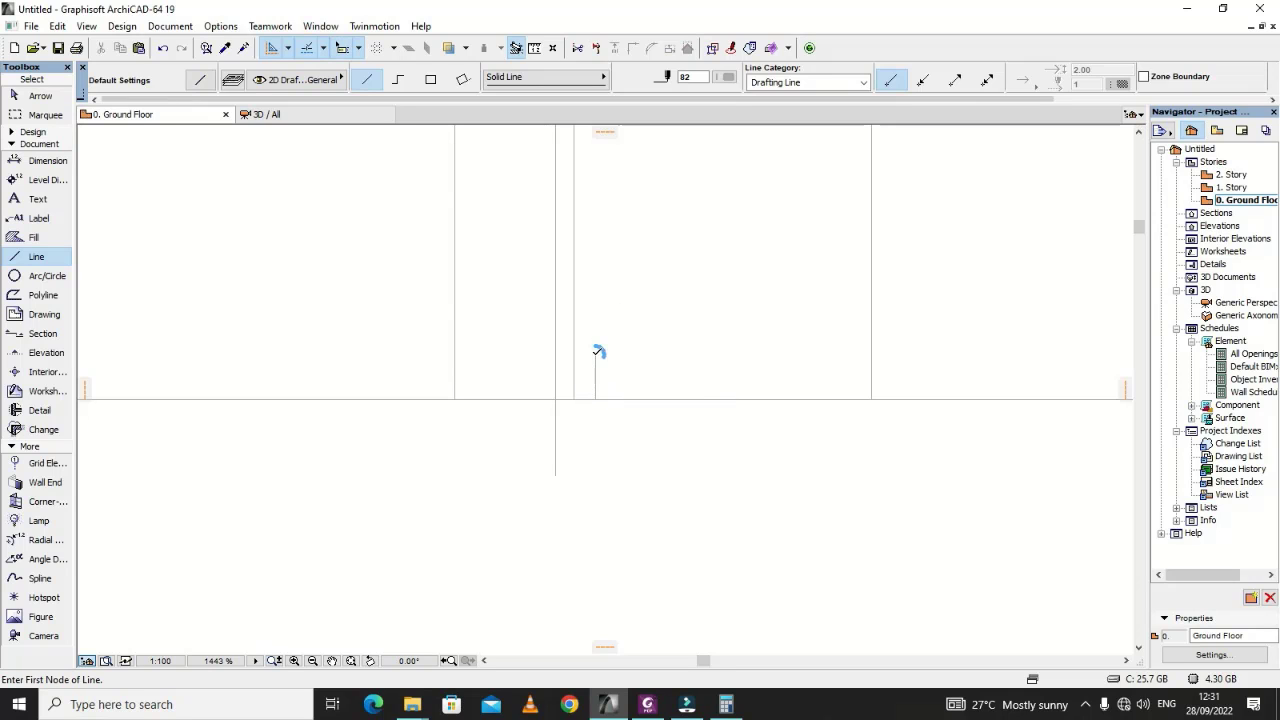
# Step: Draw a horizontal line about 237 mm long from the helper's upper end to the column's left edge, and delete the helper line
pyautogui.click(597, 353)
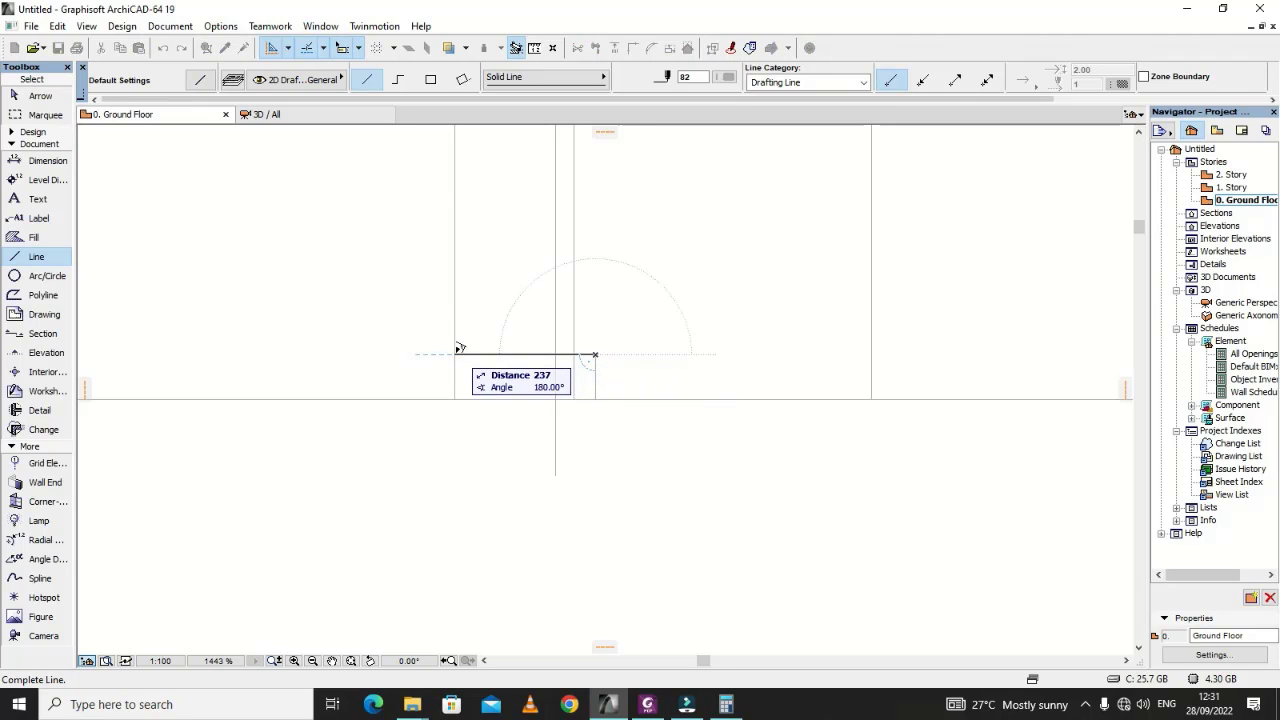
pyautogui.click(455, 354)
pyautogui.click(612, 366)
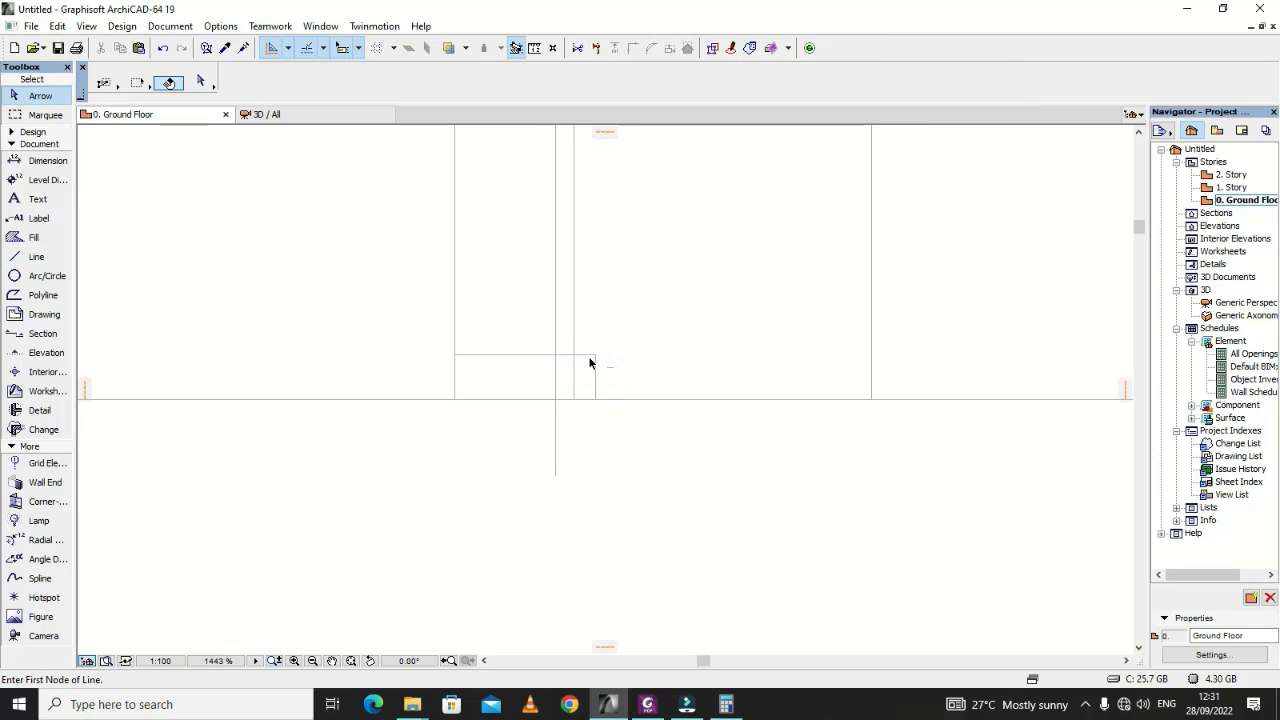
pyautogui.keyDown('shift'); pyautogui.click(595, 366); pyautogui.keyUp('shift')
pyautogui.press('Delete')
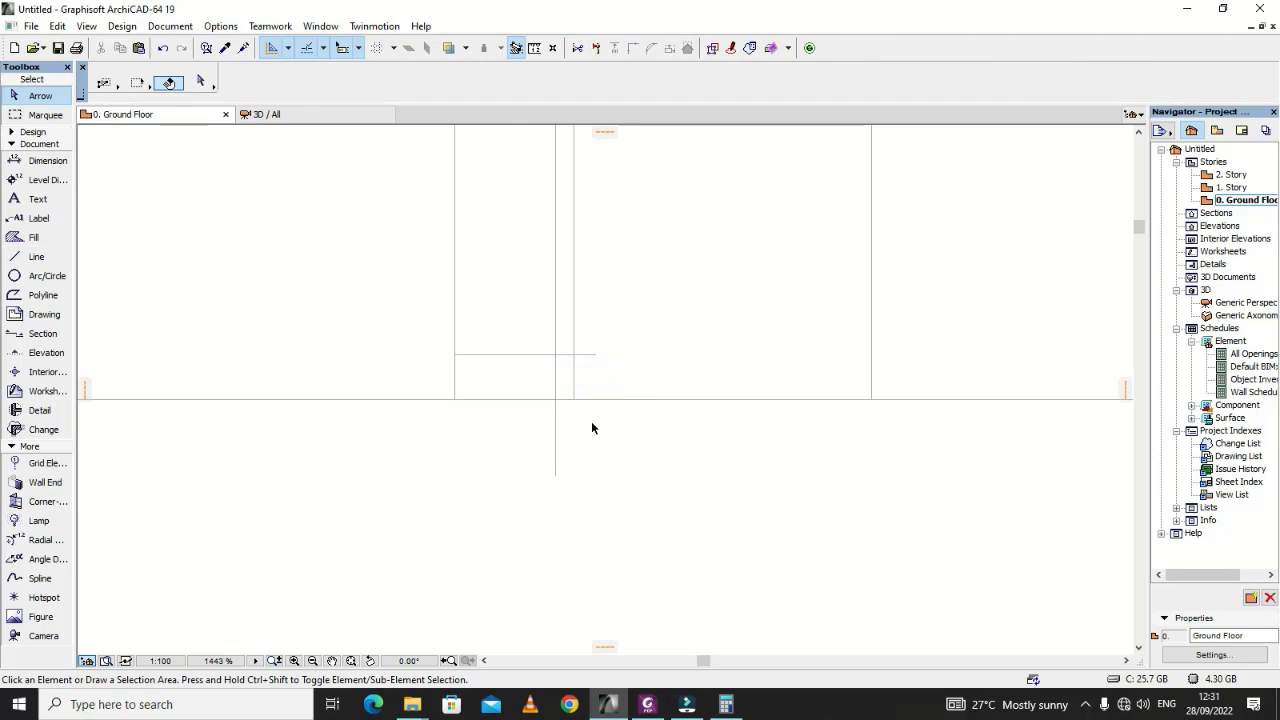
# Step: Shorten the vertical bar that extends below the lowest floor line so it ends on the new horizontal line
pyautogui.scroll(-2, 591, 422)
pyautogui.scroll(5, 578, 476)
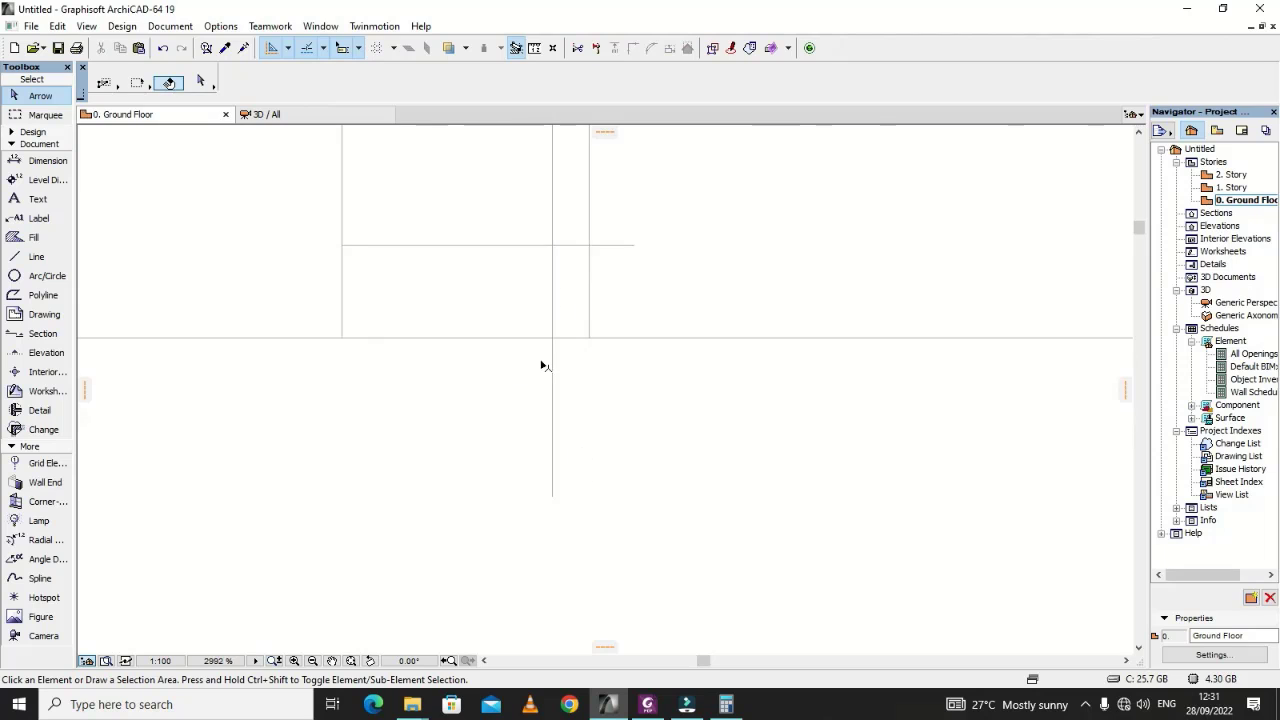
pyautogui.click(552, 258)
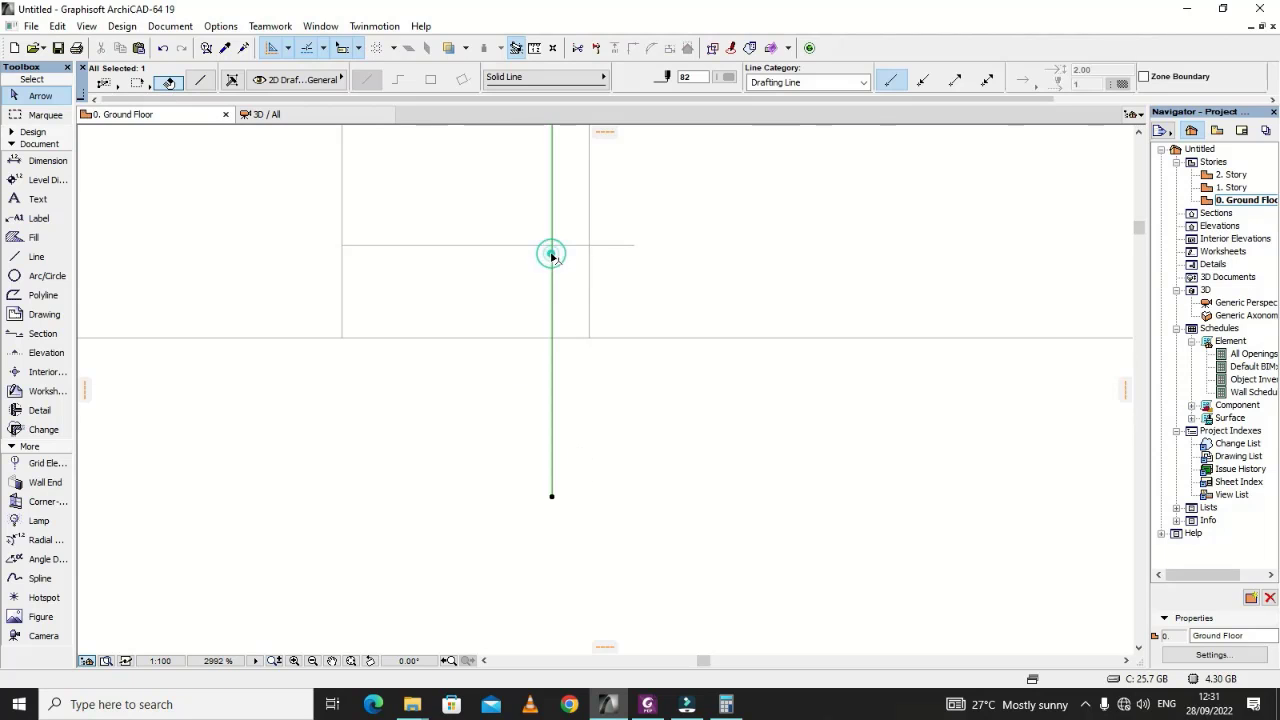
pyautogui.click(552, 497)
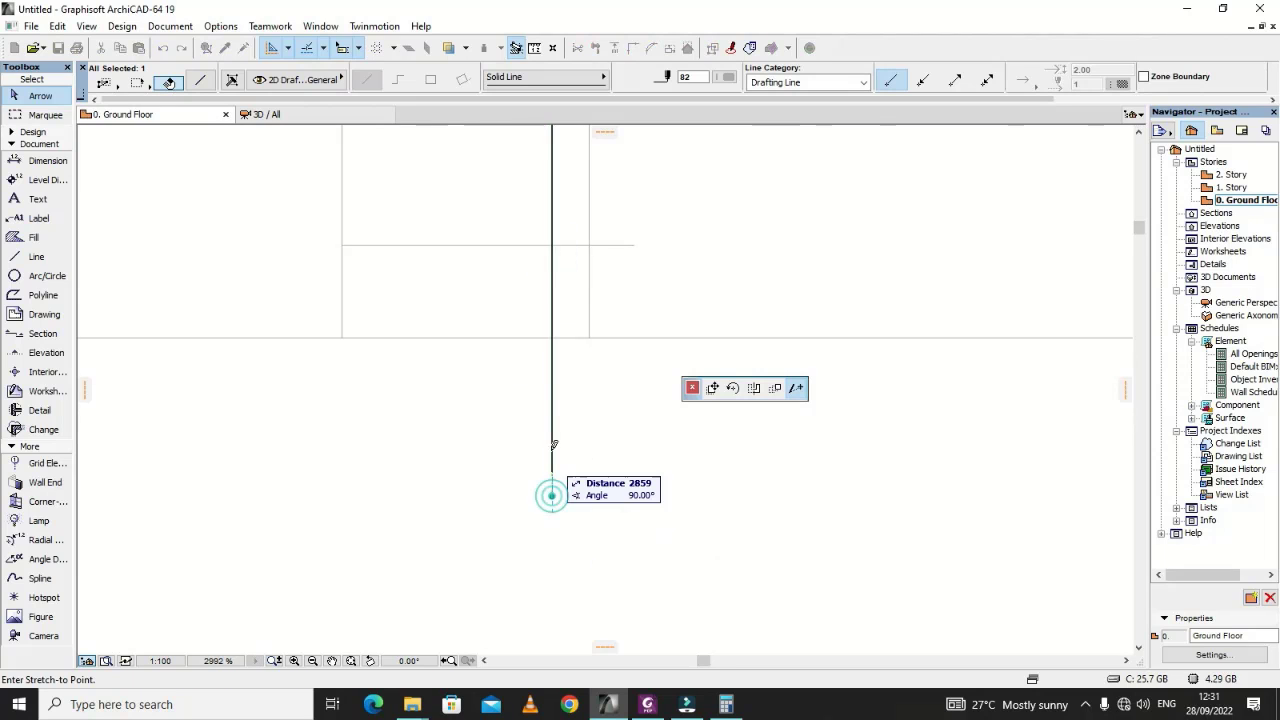
pyautogui.click(775, 389)
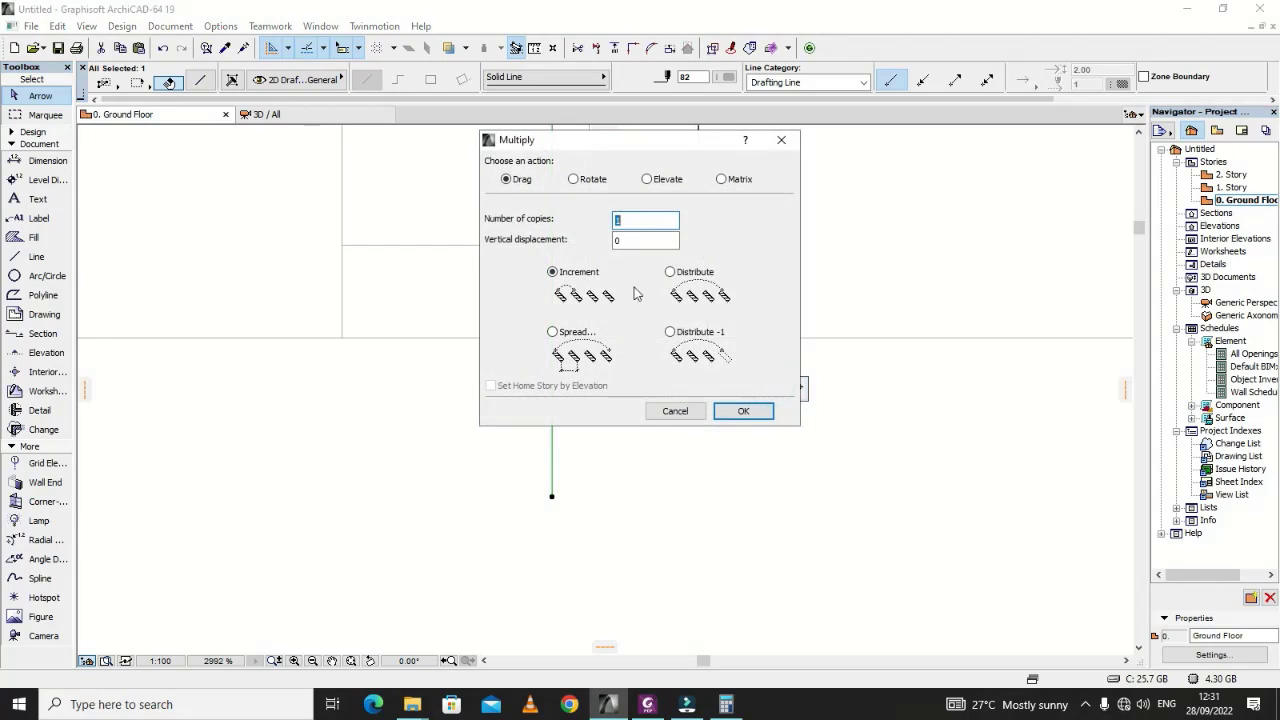
pyautogui.click(781, 140)
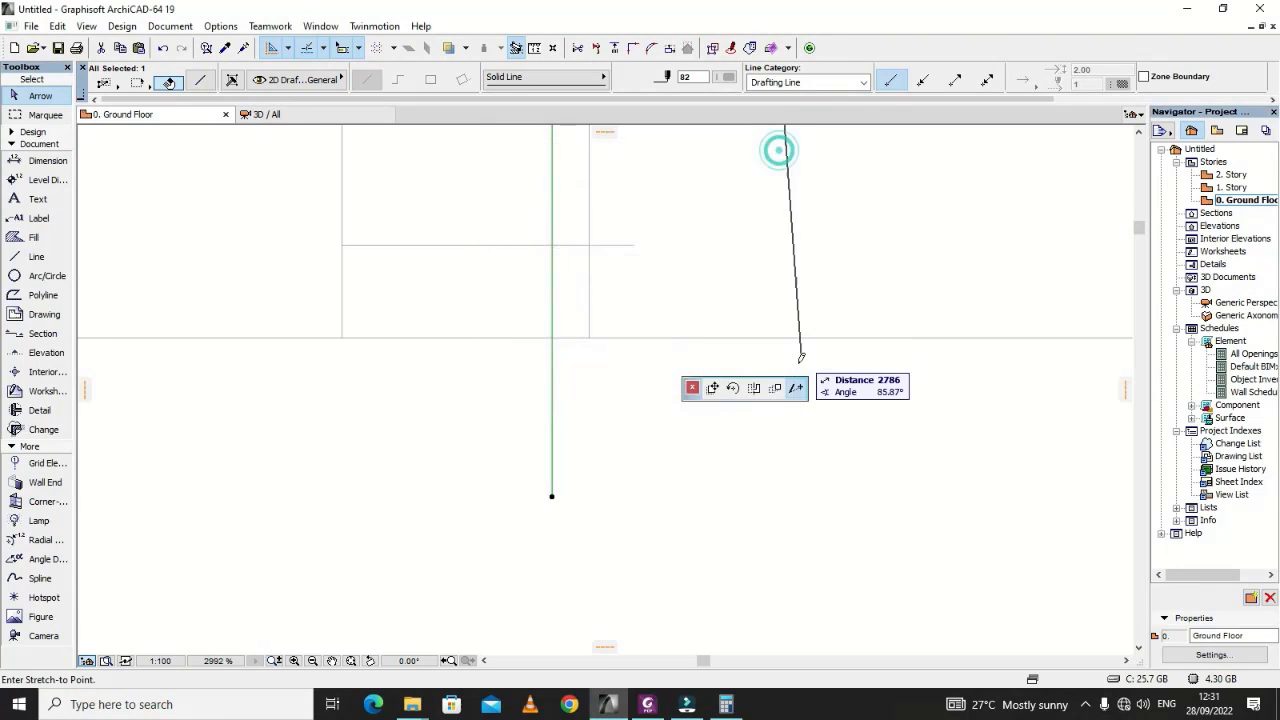
pyautogui.click(552, 245)
pyautogui.click(646, 282)
# Step: Try to pull the lower bar's top end down below the lap bend and stretch the diagonal to meet it
pyautogui.scroll(-10, 666, 437)
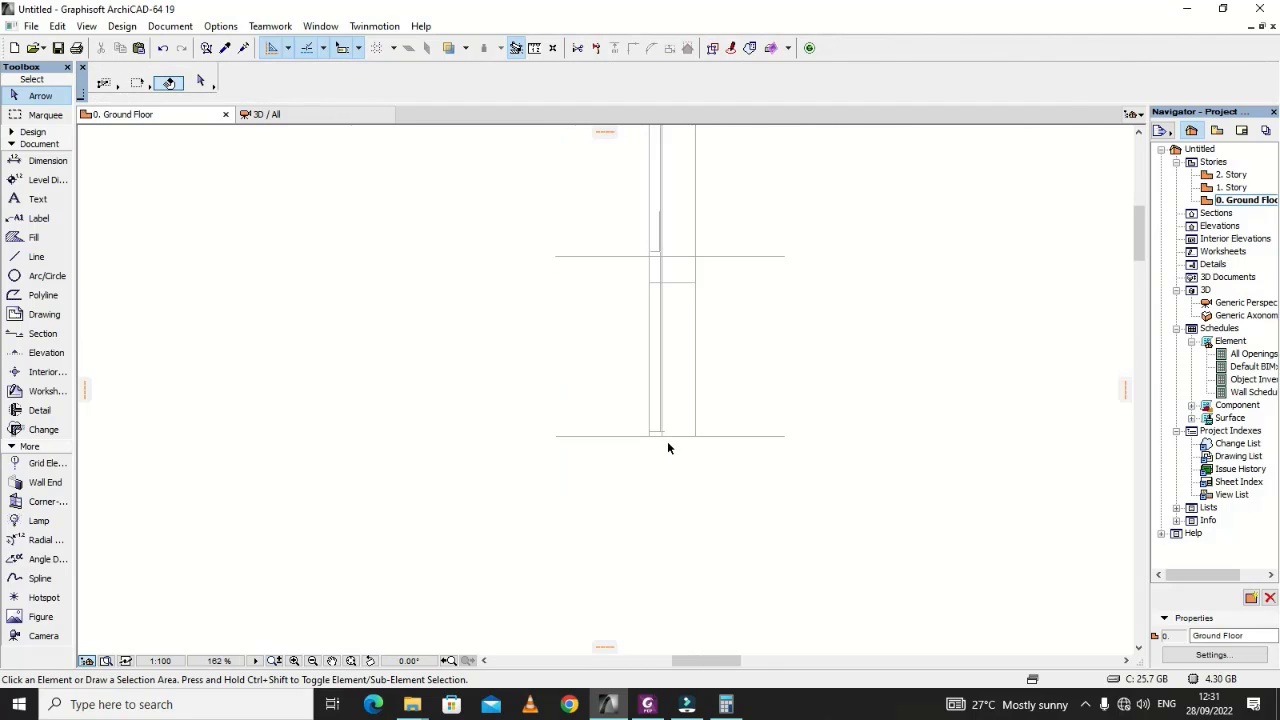
pyautogui.scroll(11, 668, 378)
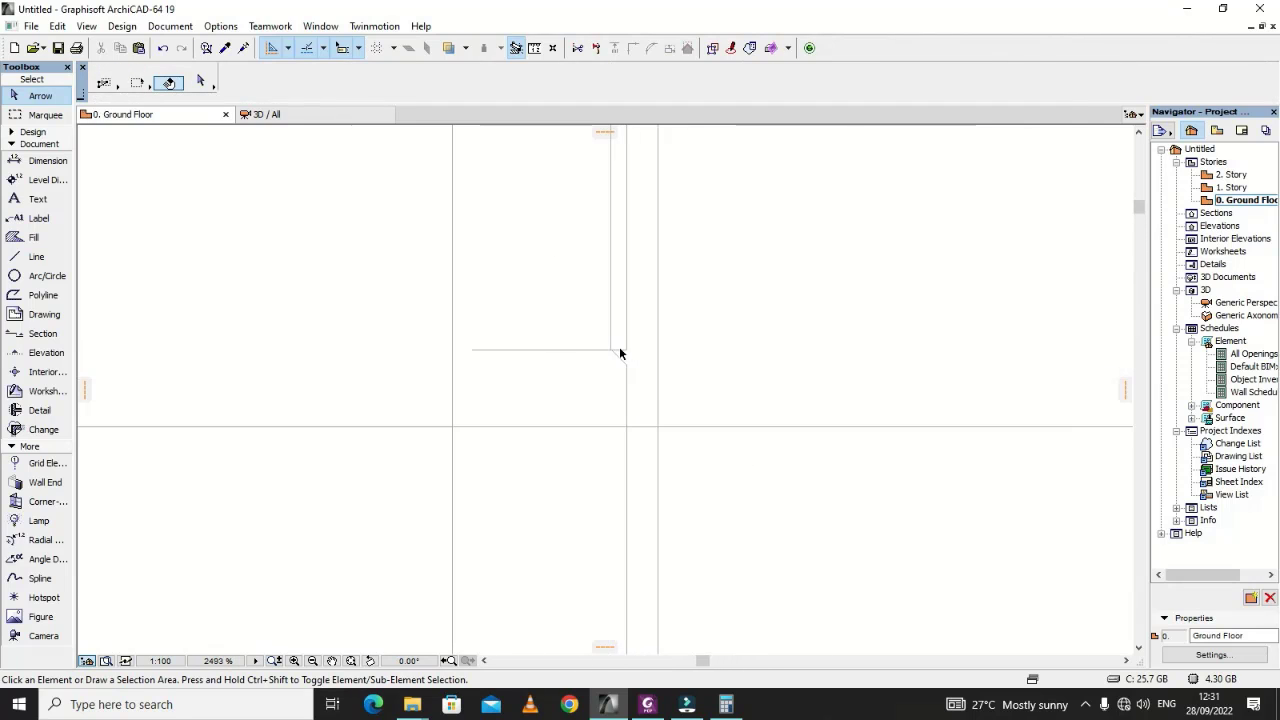
pyautogui.click(640, 393)
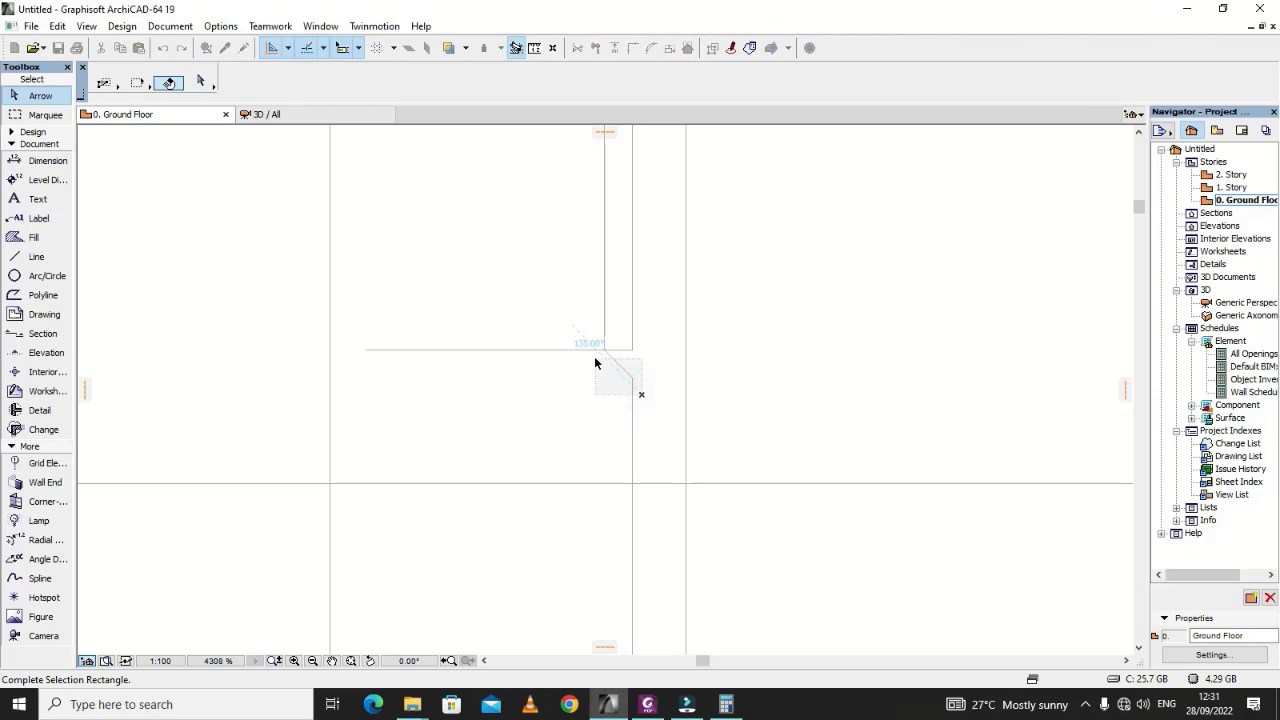
pyautogui.click(594, 356)
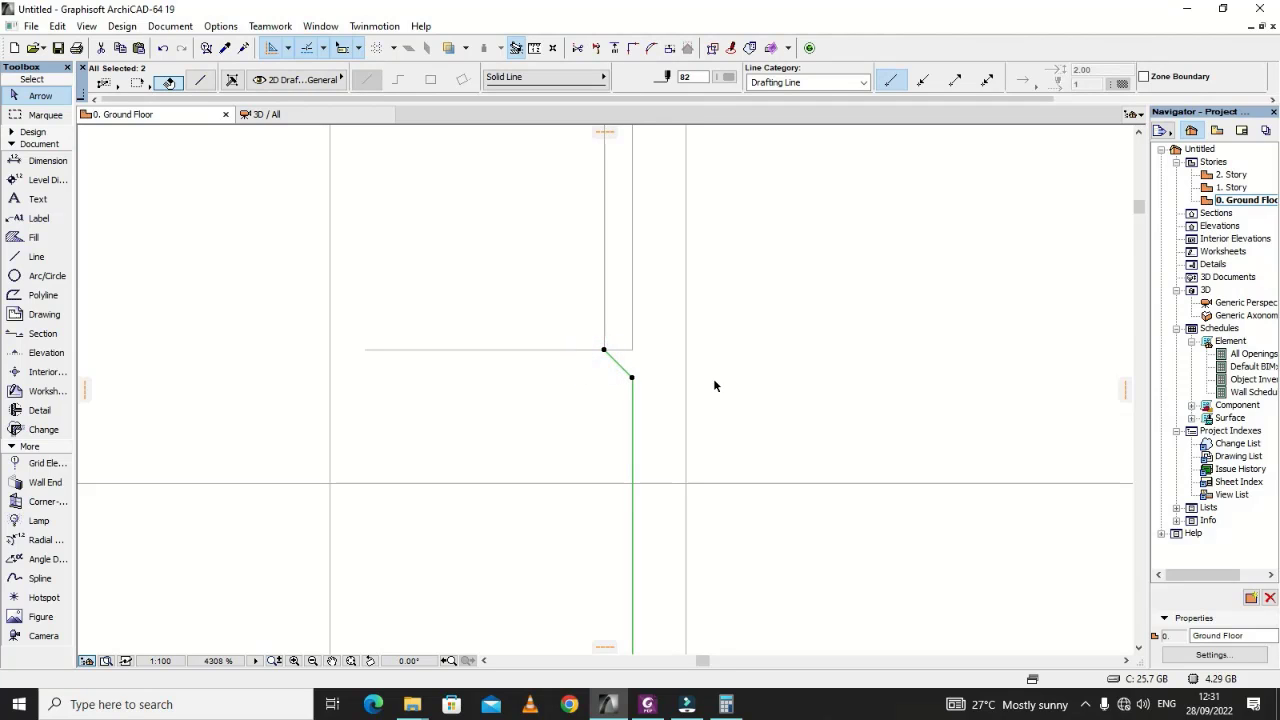
pyautogui.click(640, 393)
pyautogui.scroll(3, 621, 386)
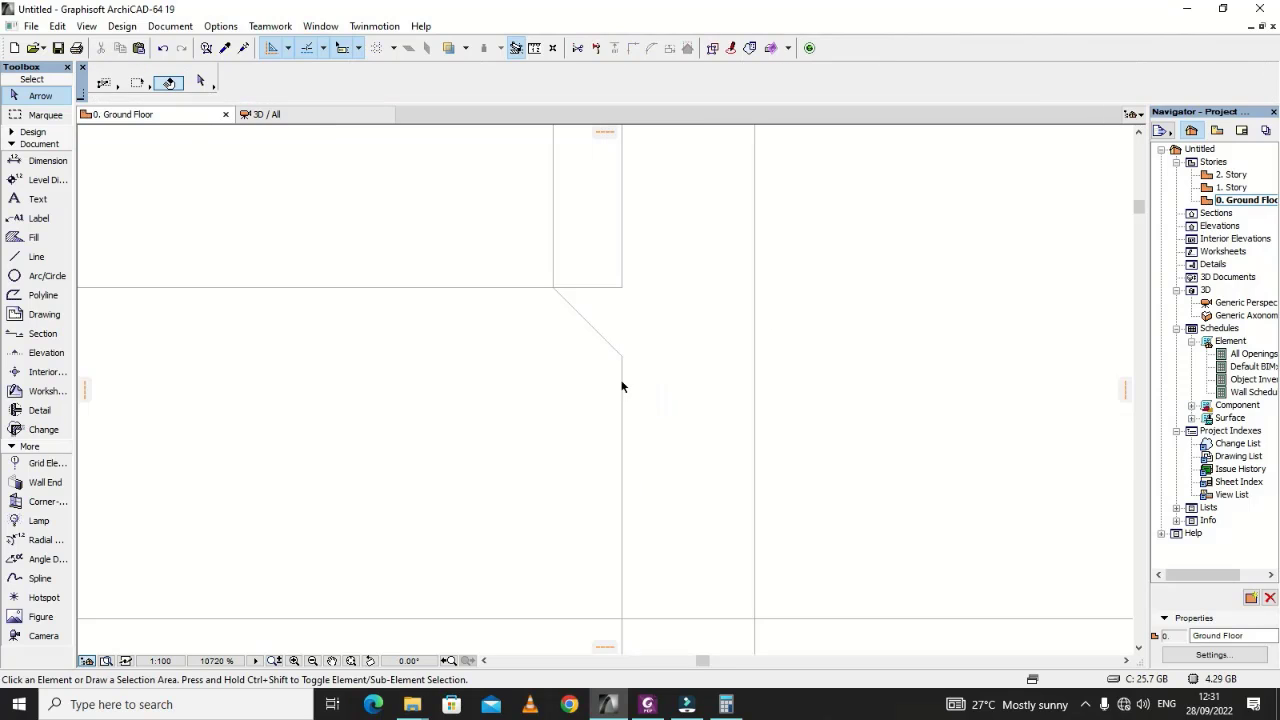
pyautogui.click(621, 376)
pyautogui.click(621, 355)
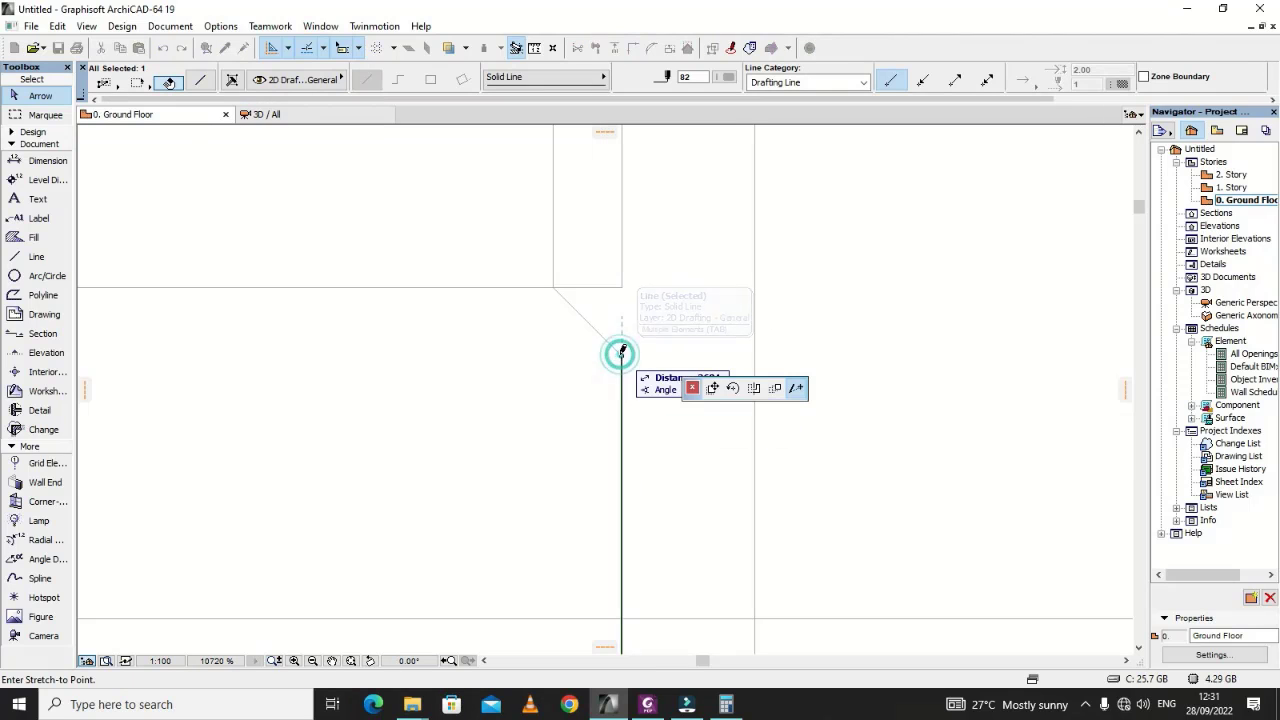
pyautogui.click(621, 425)
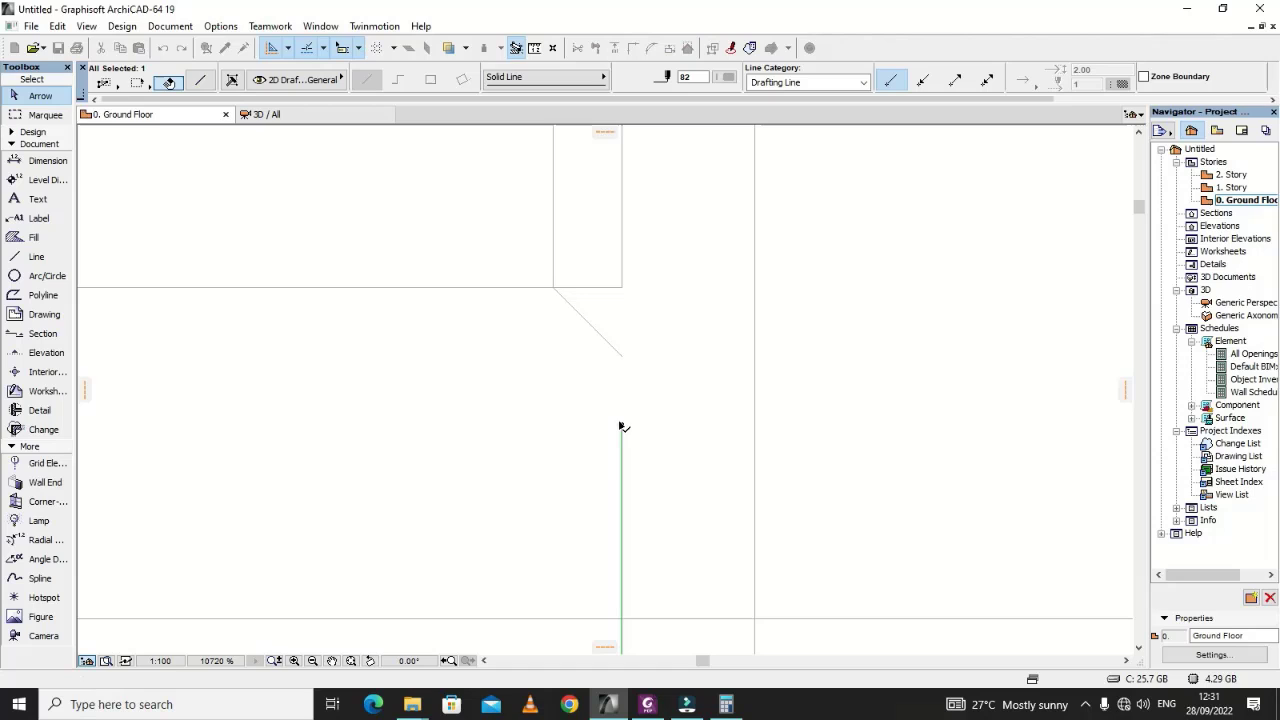
pyautogui.click(621, 357)
pyautogui.click(621, 355)
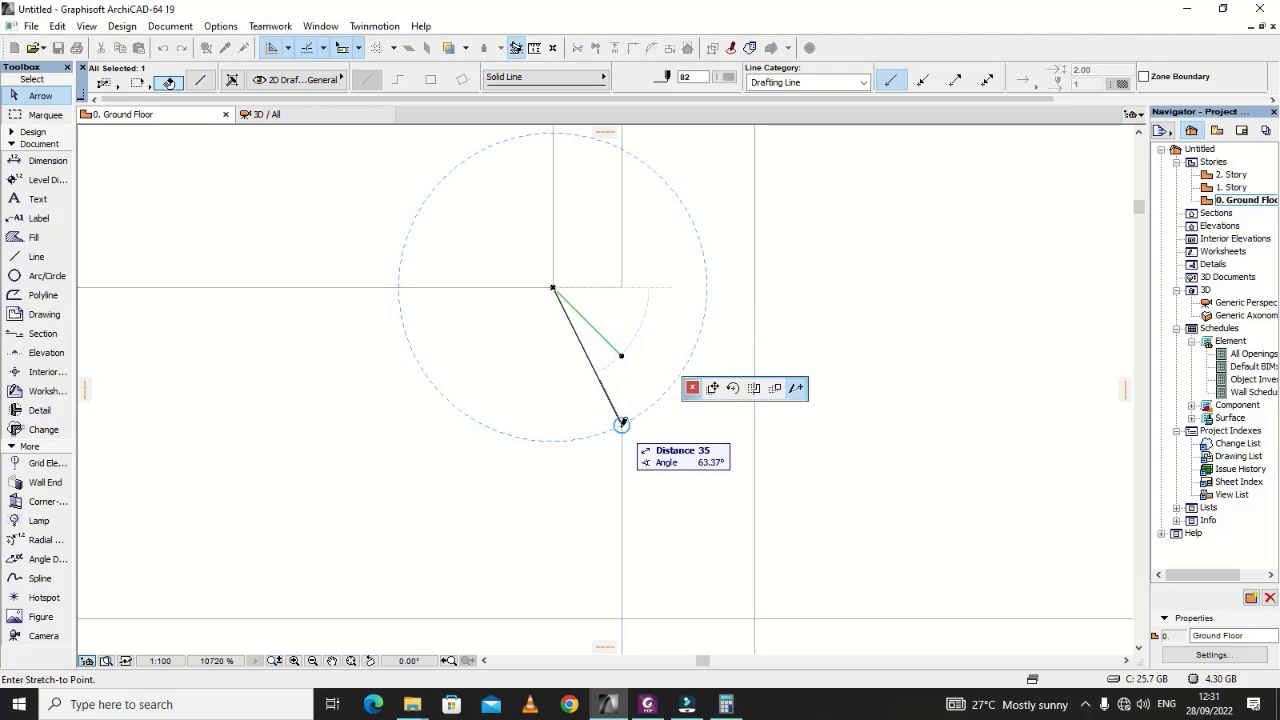
pyautogui.press('Escape')
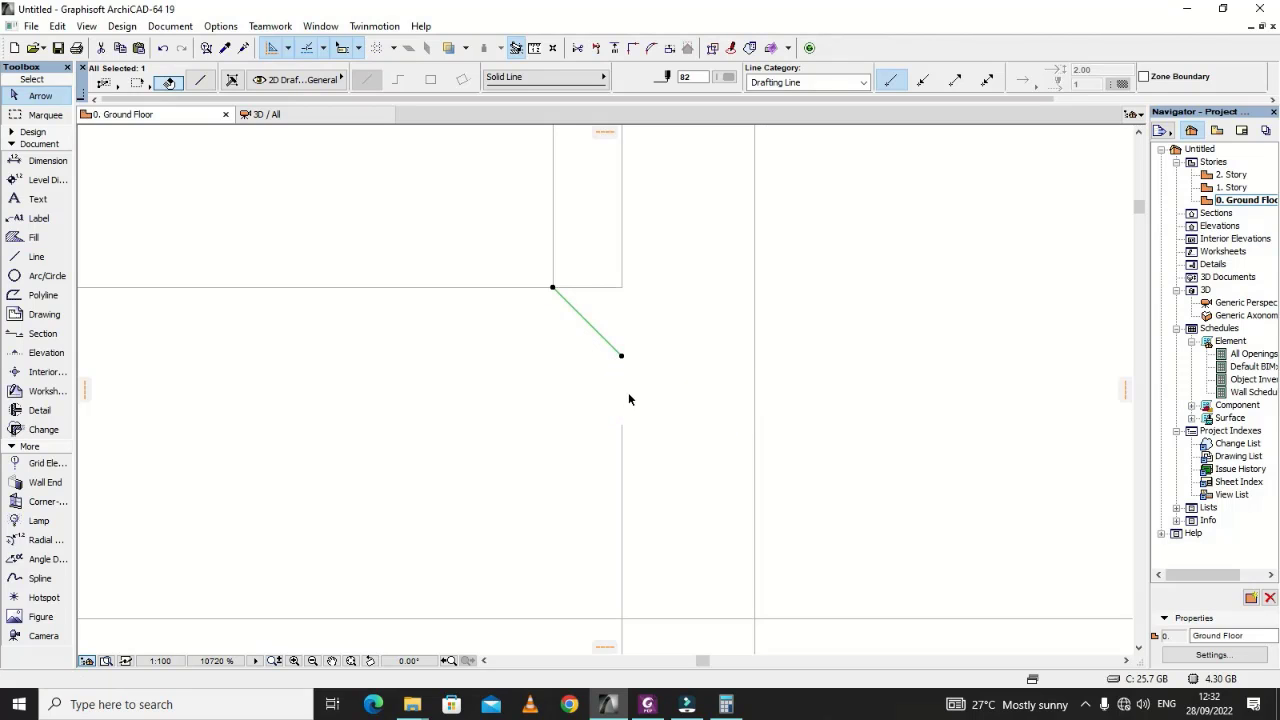
# Step: Copy the upper floor's cranked lap bars, three lines, from their bend point onto the horizontal line just above the lowest floor line
pyautogui.keyDown('shift'); pyautogui.click(554, 226); pyautogui.keyUp('shift')
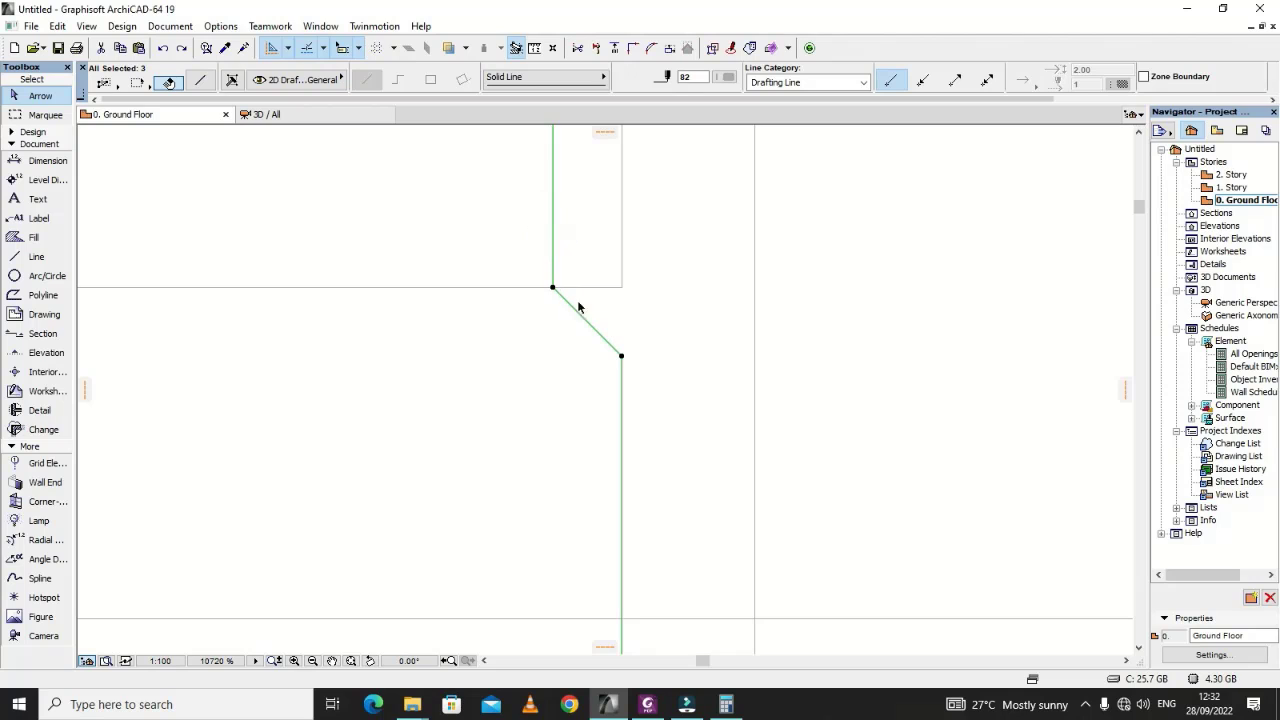
pyautogui.click(621, 357)
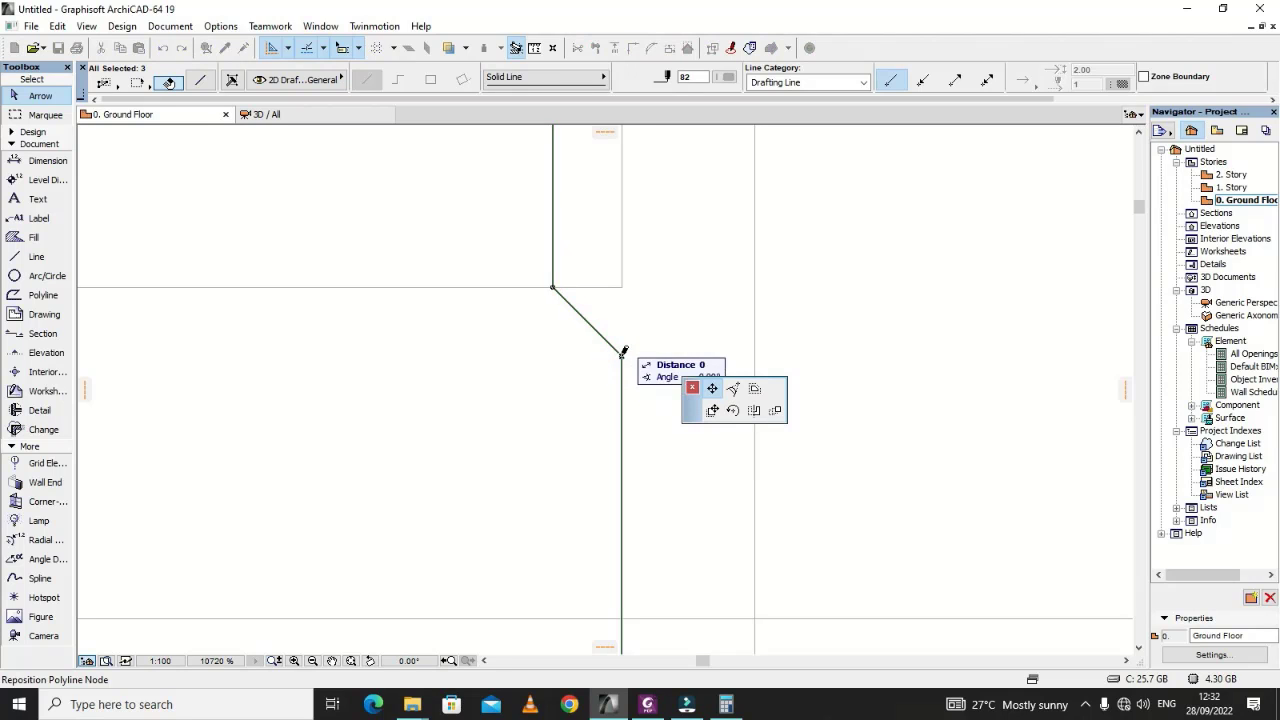
pyautogui.press('Escape')
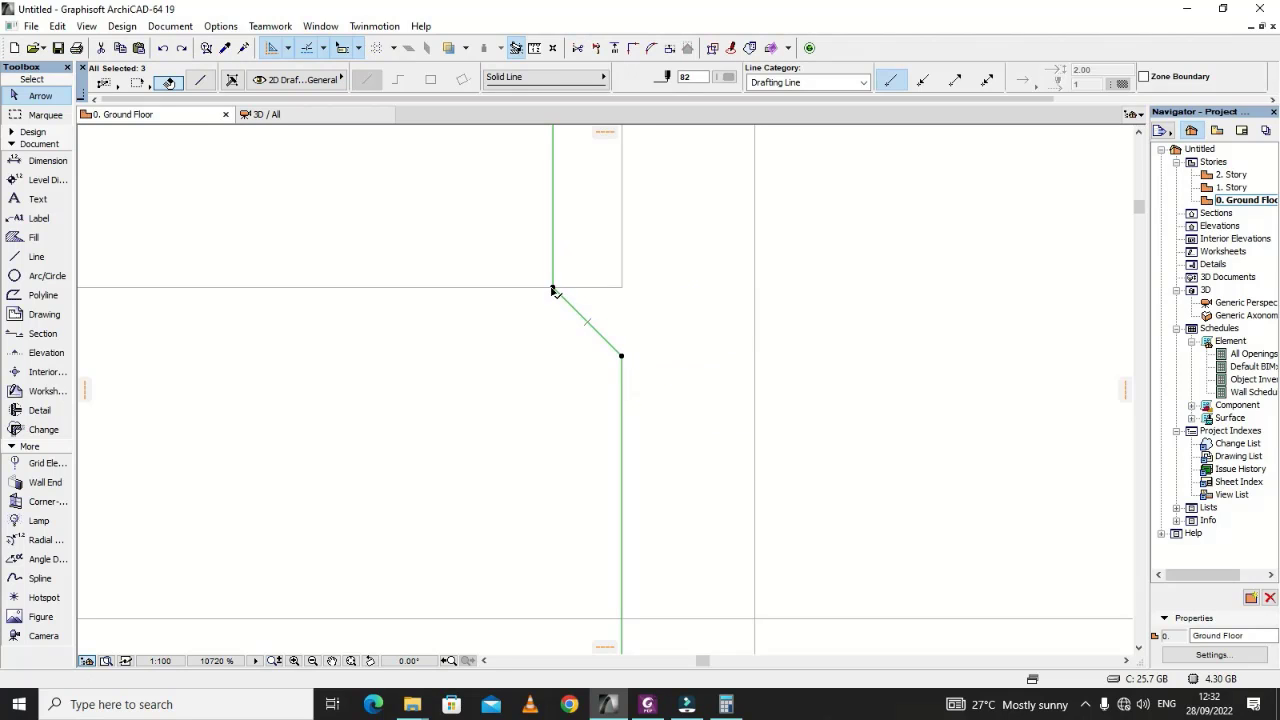
pyautogui.click(553, 289)
pyautogui.click(775, 410)
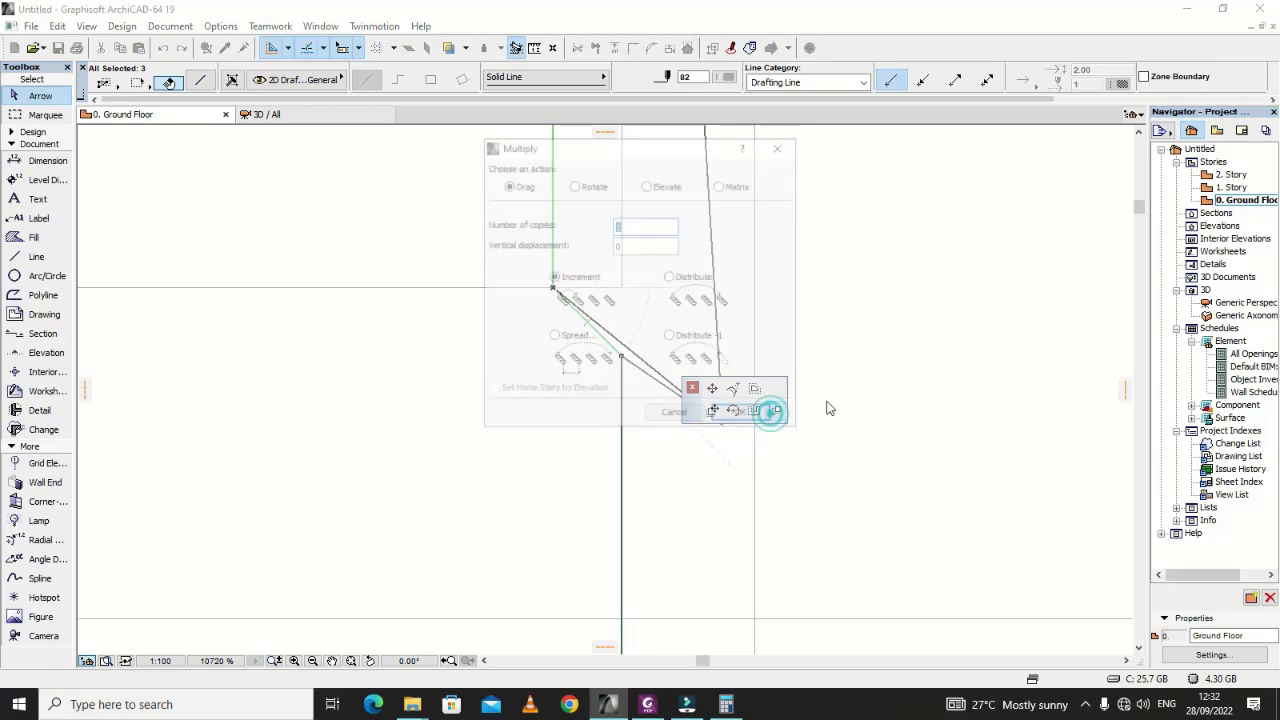
pyautogui.click(741, 415)
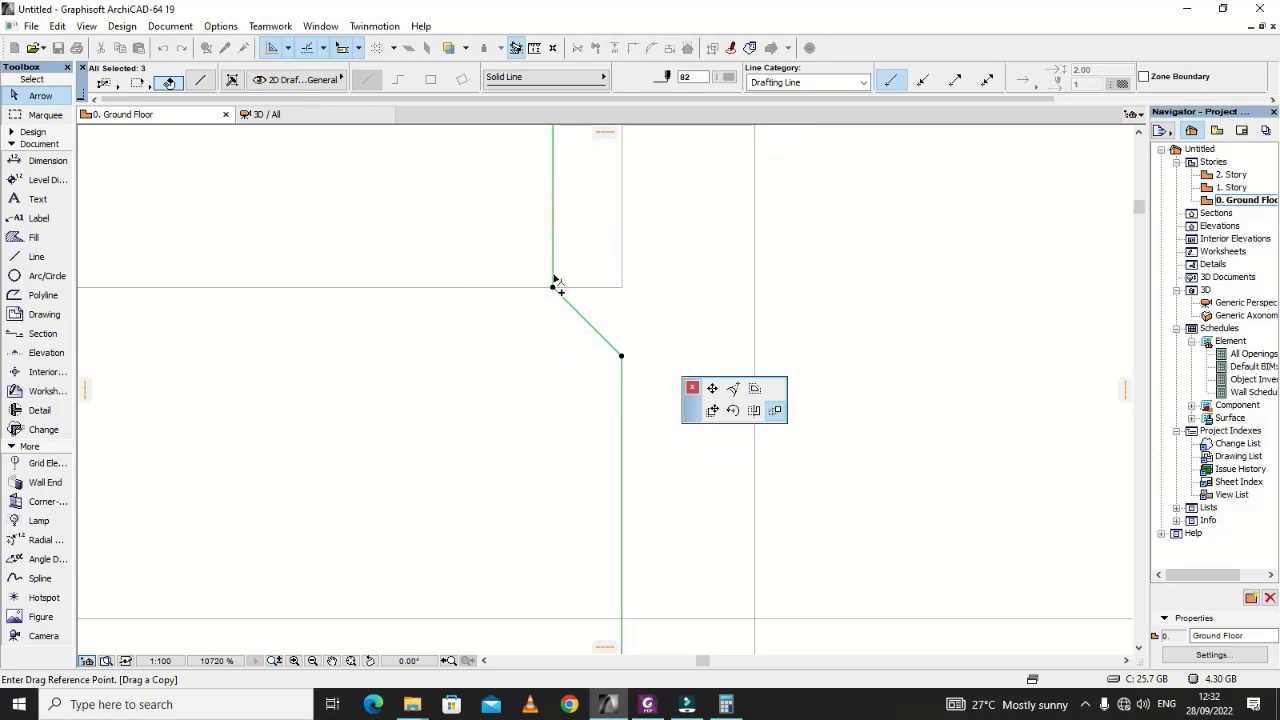
pyautogui.click(553, 289)
pyautogui.scroll(-15, 565, 287)
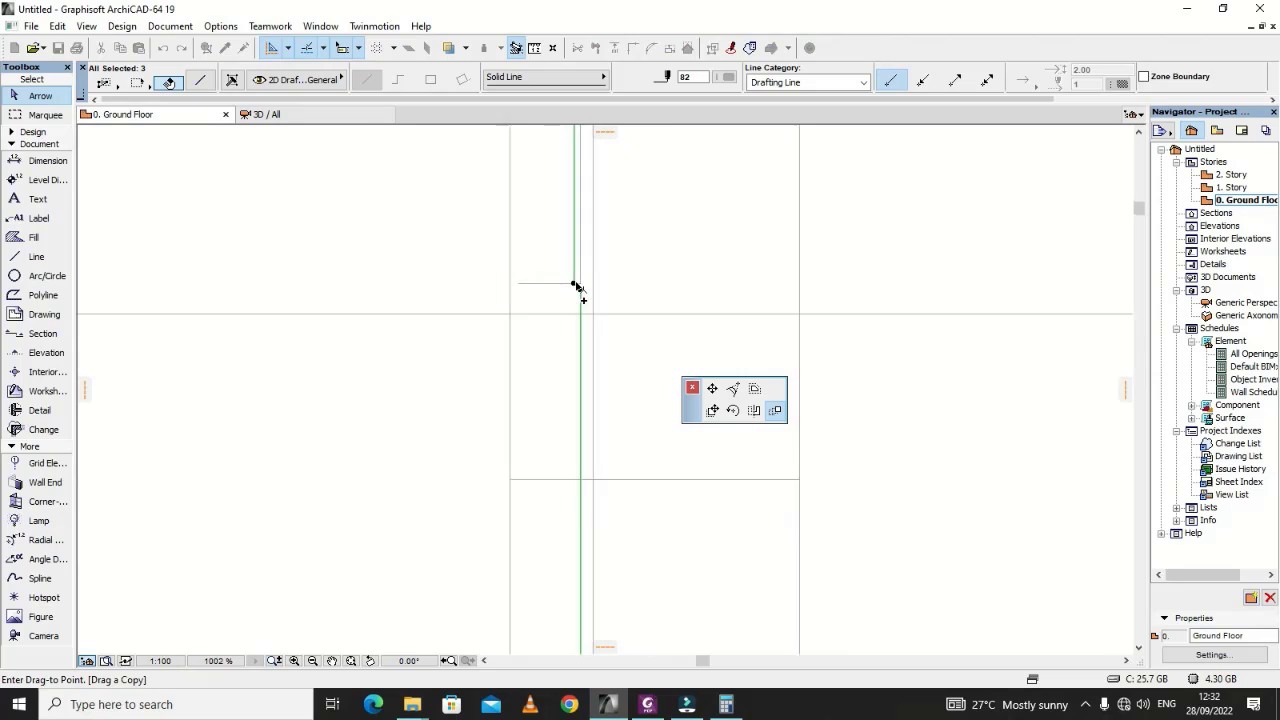
pyautogui.scroll(-3, 577, 285)
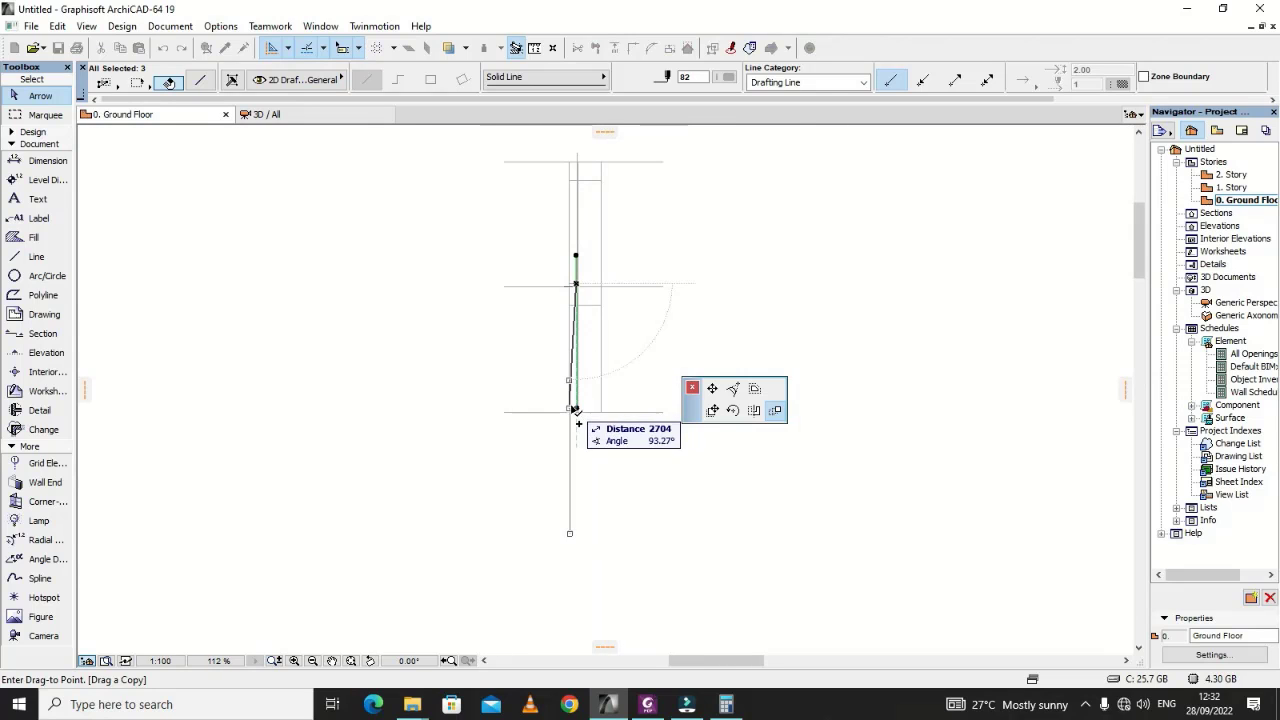
pyautogui.scroll(4, 580, 410)
pyautogui.scroll(13, 580, 412)
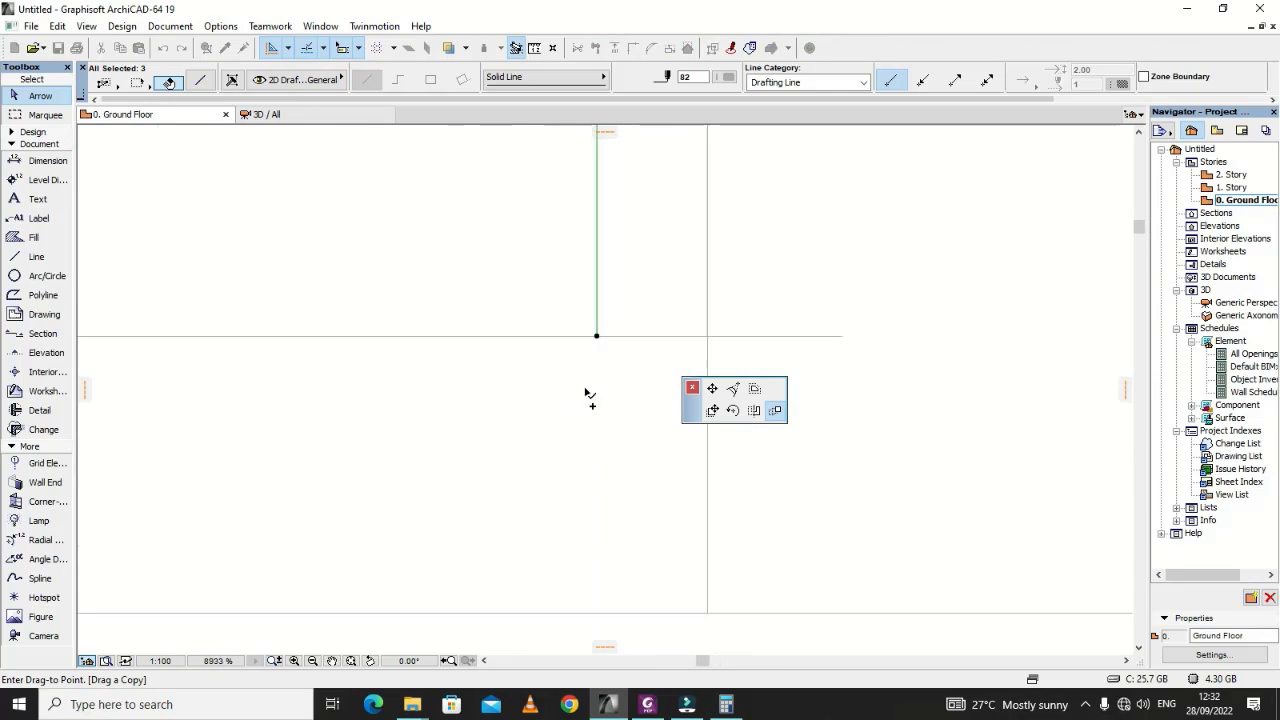
pyautogui.click(541, 337)
pyautogui.scroll(-10, 586, 409)
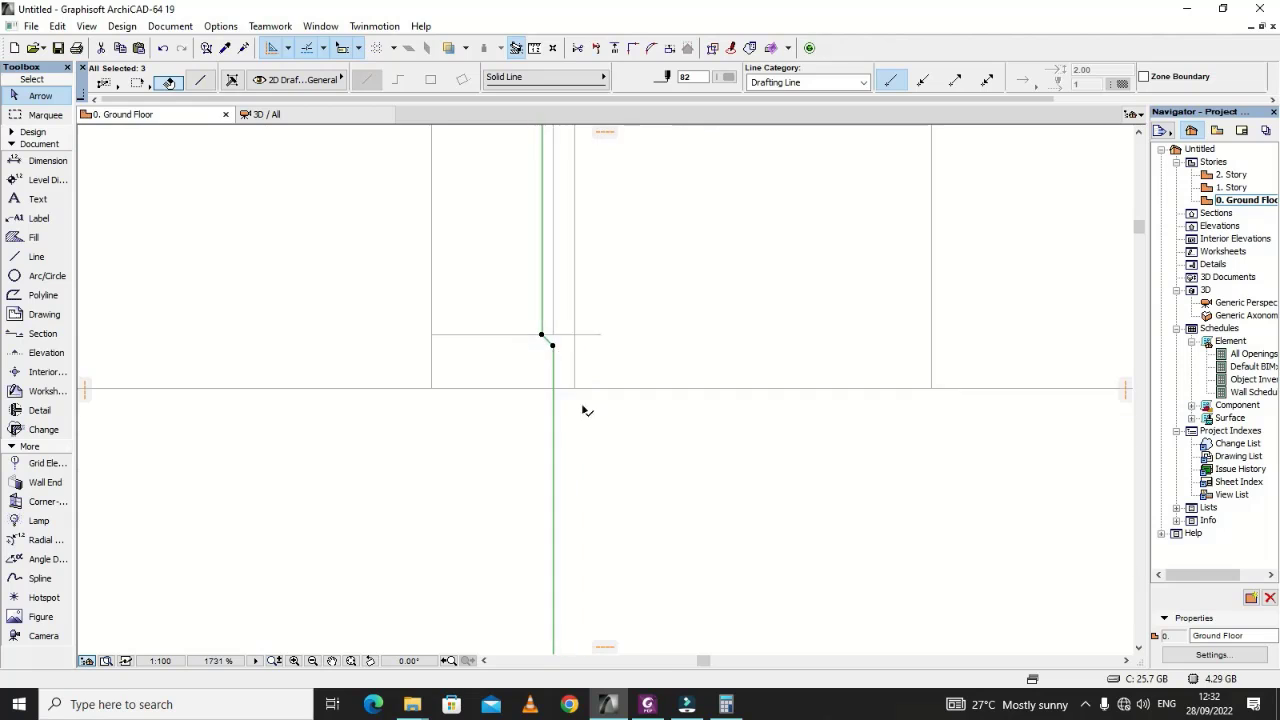
pyautogui.click(594, 459)
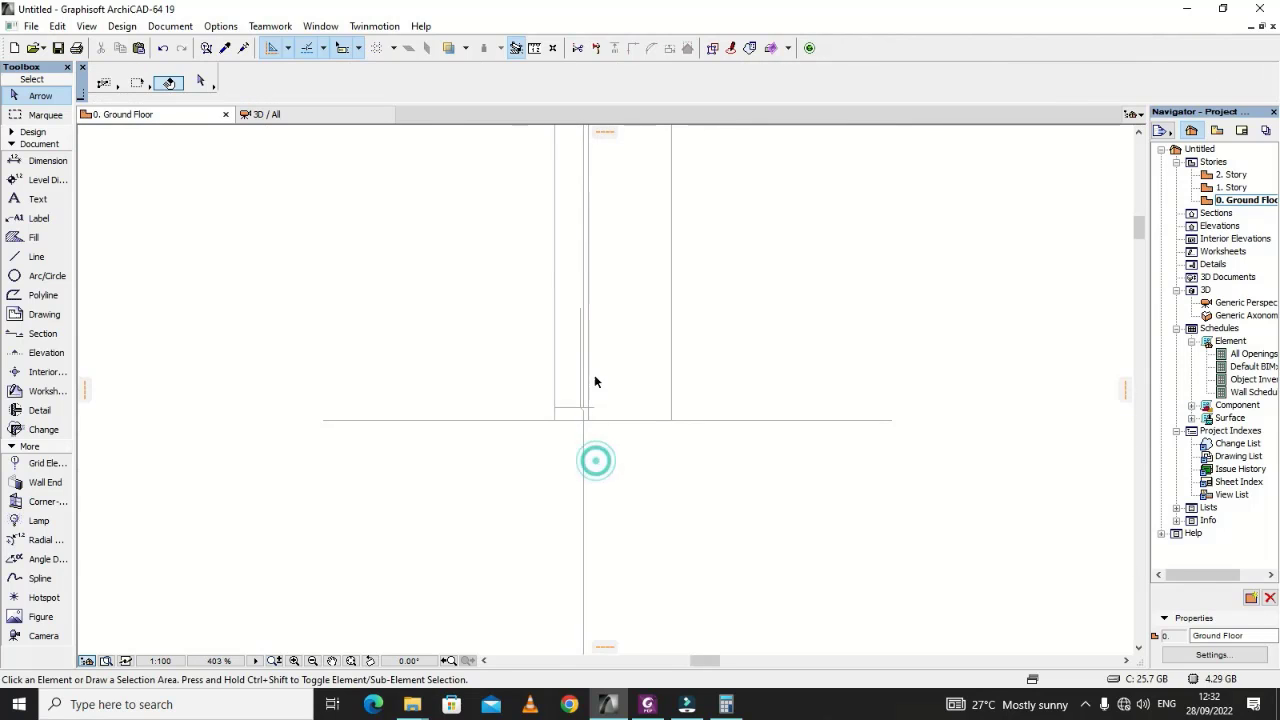
# Step: Stretch the copied short lap bar above the lowest floor line upward to a length of 800 mm
pyautogui.scroll(5, 583, 351)
pyautogui.scroll(-2, 566, 320)
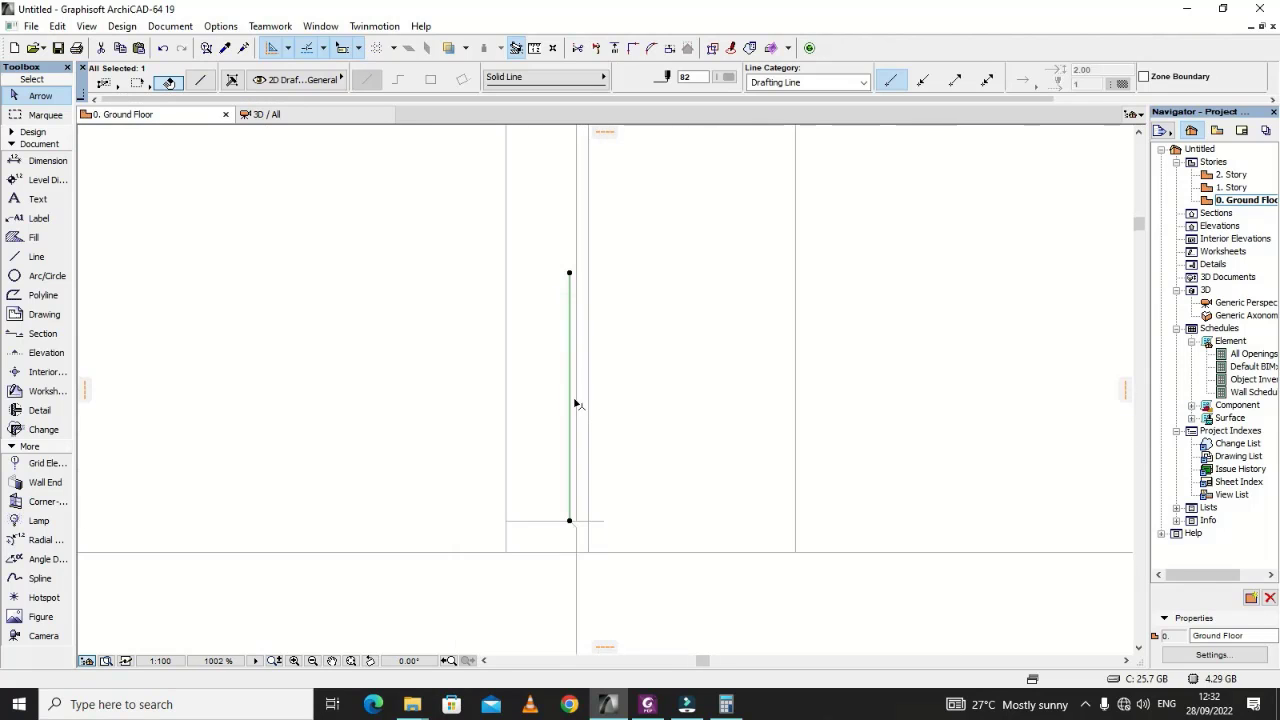
pyautogui.click(570, 274)
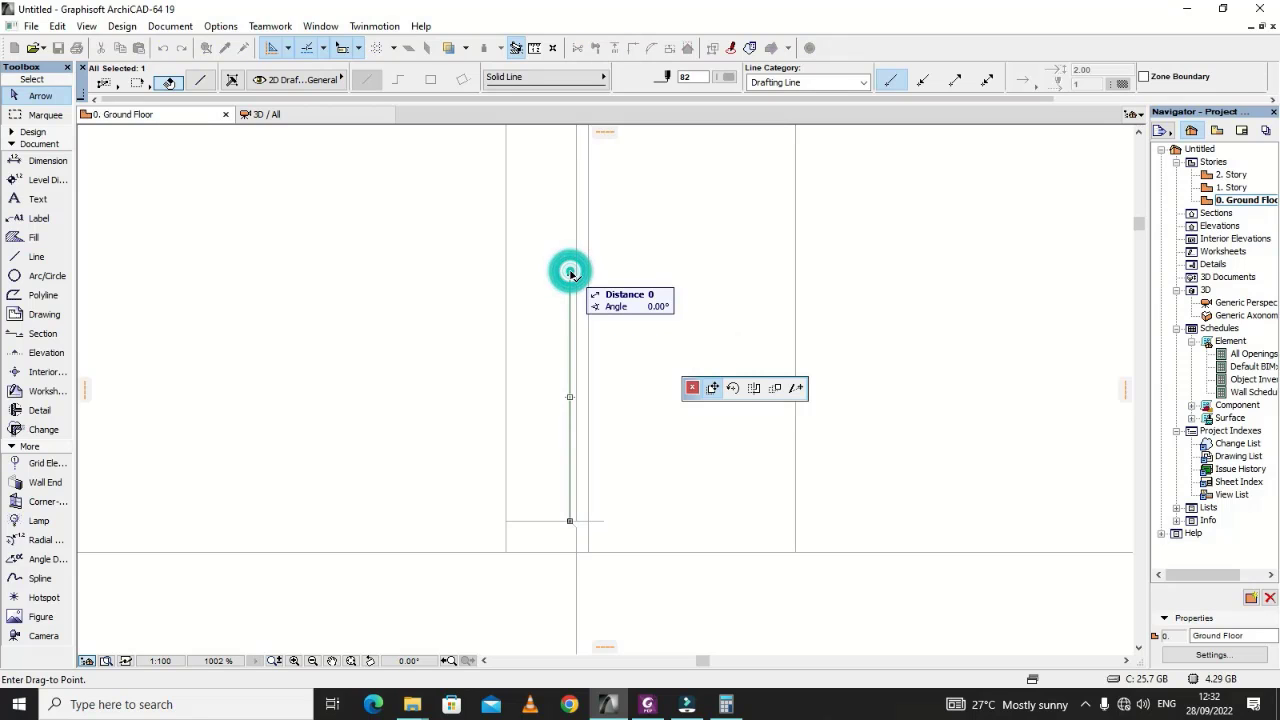
pyautogui.click(796, 389)
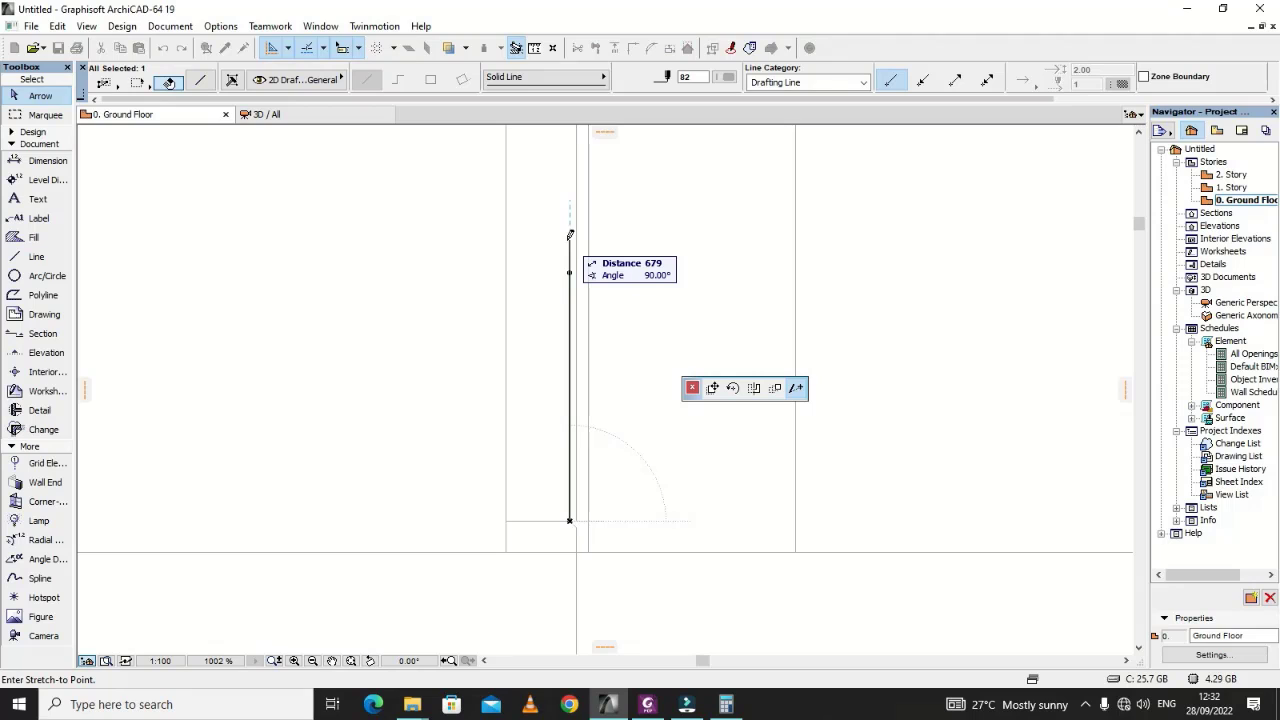
pyautogui.write('800')
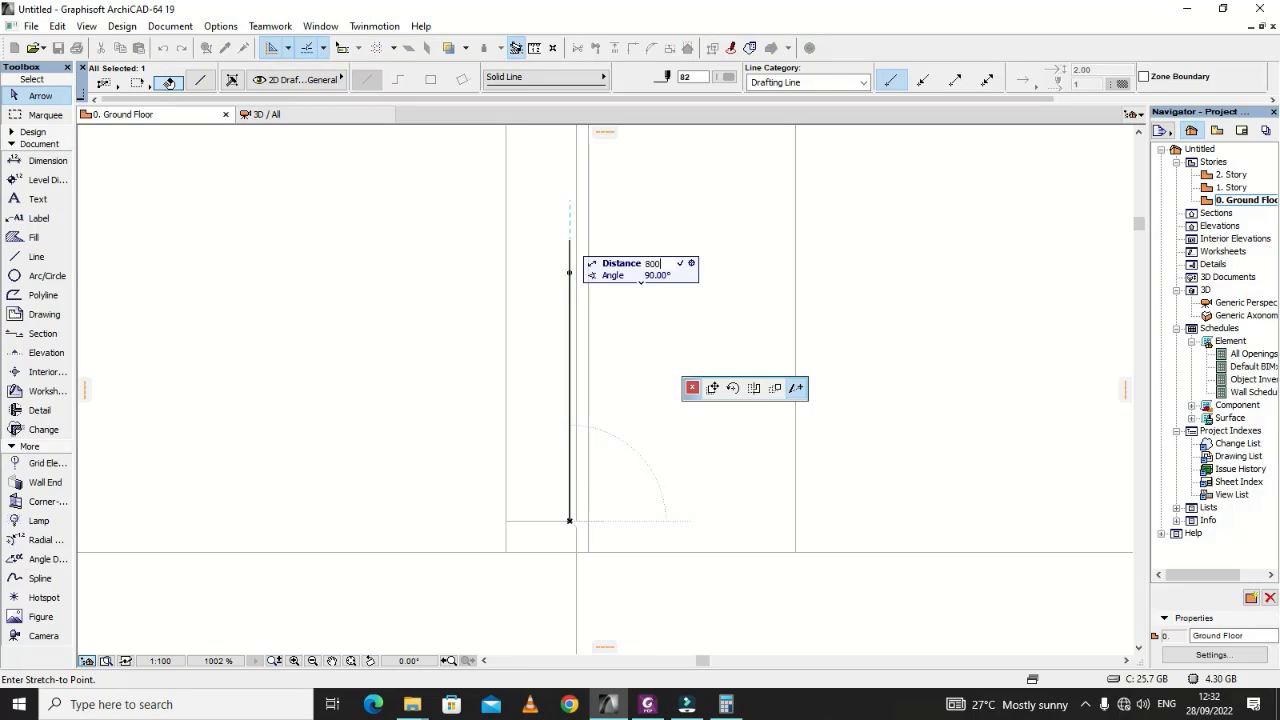
pyautogui.press('Return')
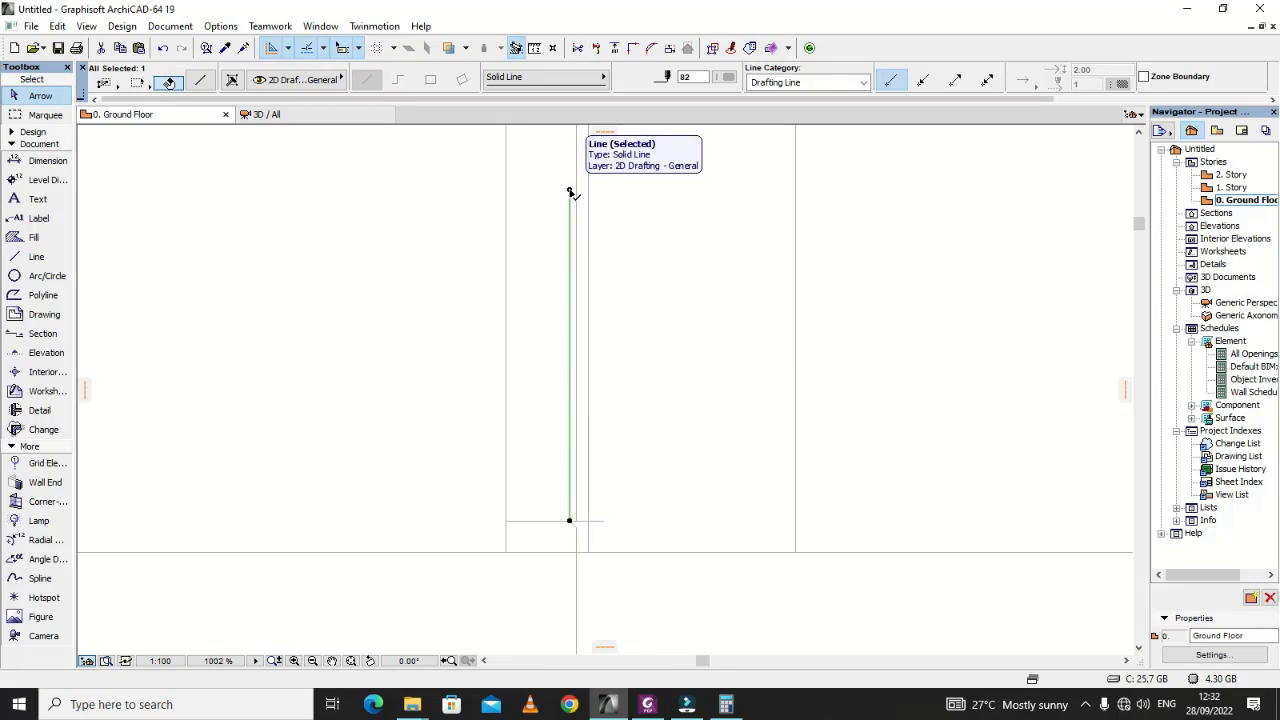
# Step: Shorten the horizontal line at the lower lap so its right end stops between the two vertical bars
pyautogui.scroll(-2, 684, 418)
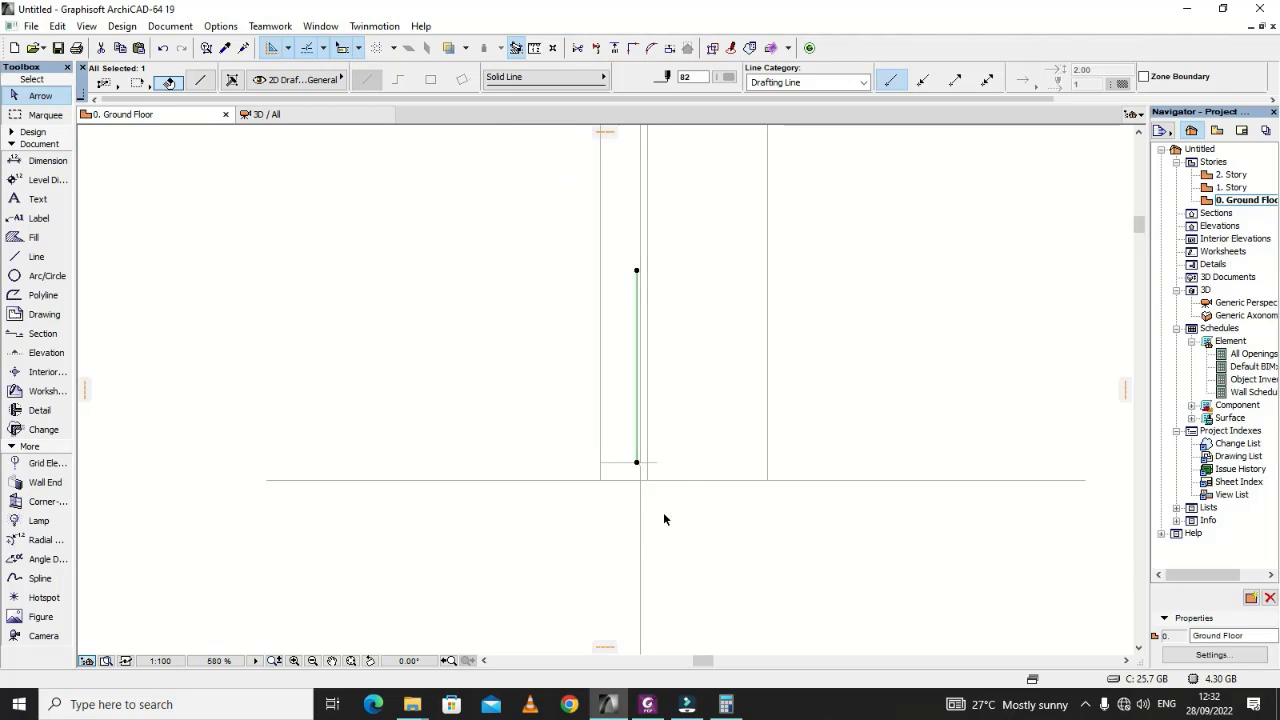
pyautogui.scroll(6, 648, 540)
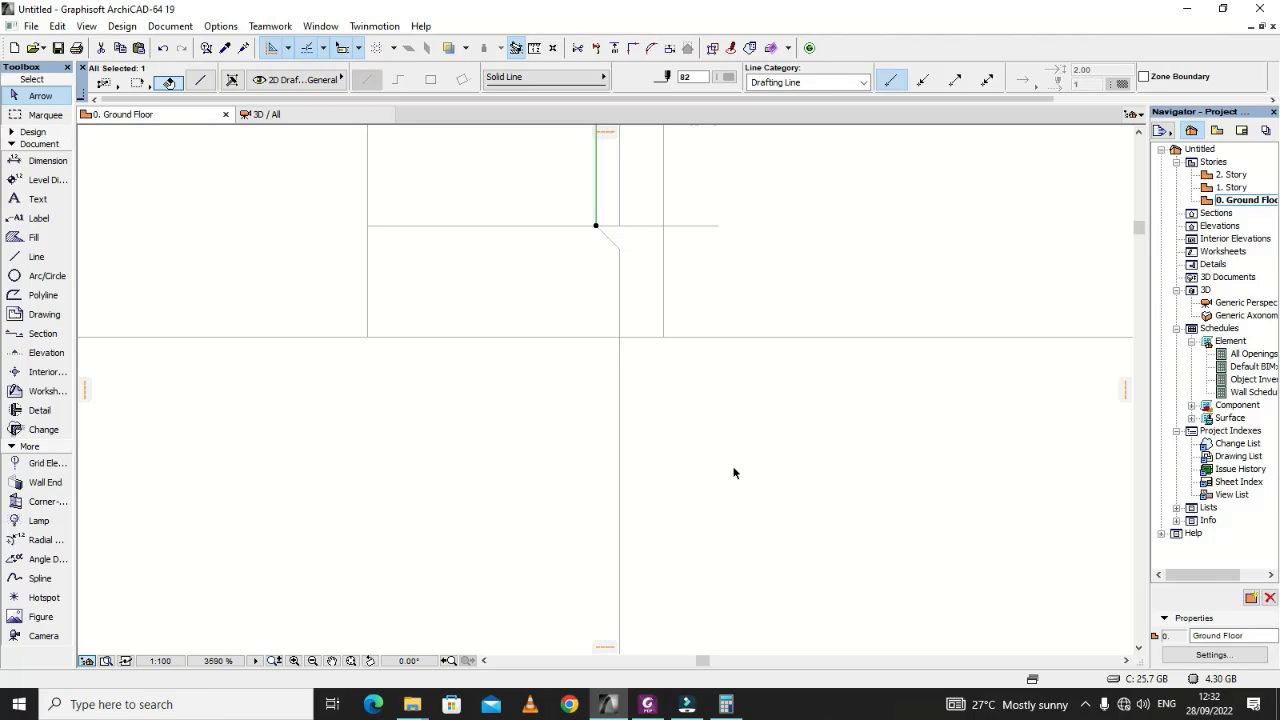
pyautogui.scroll(-7, 645, 575)
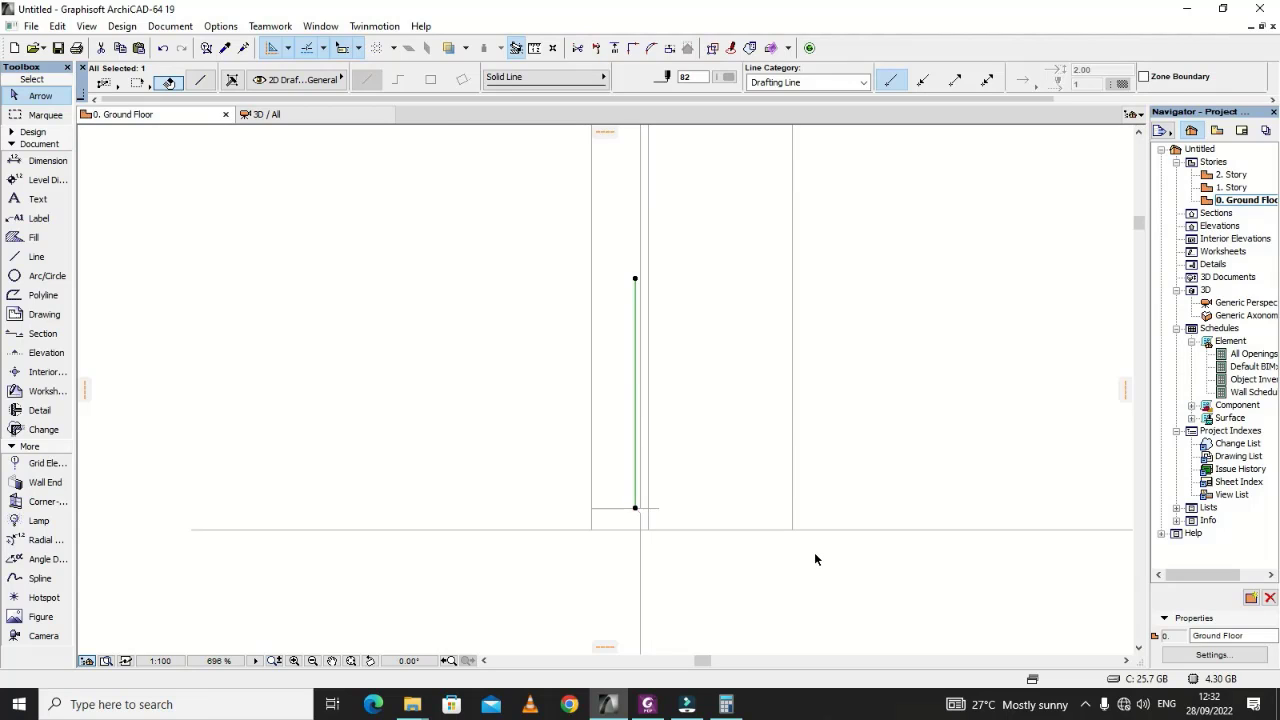
pyautogui.scroll(5, 675, 511)
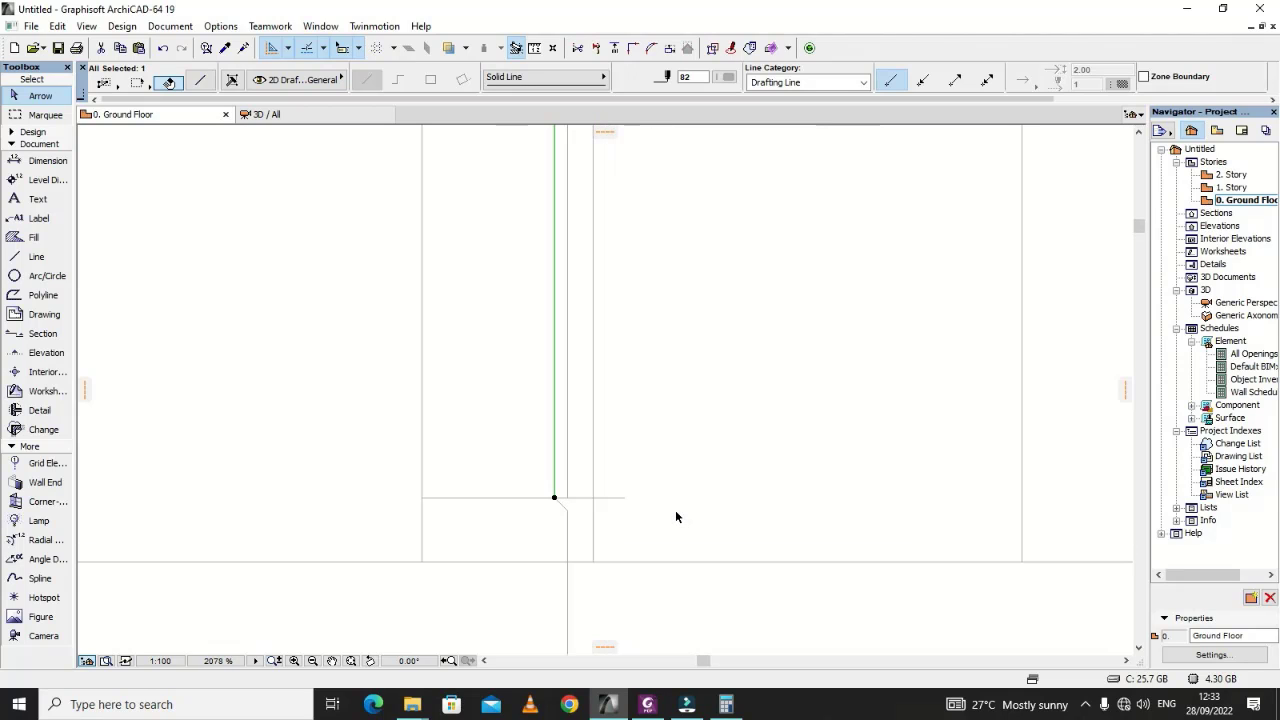
pyautogui.click(612, 497)
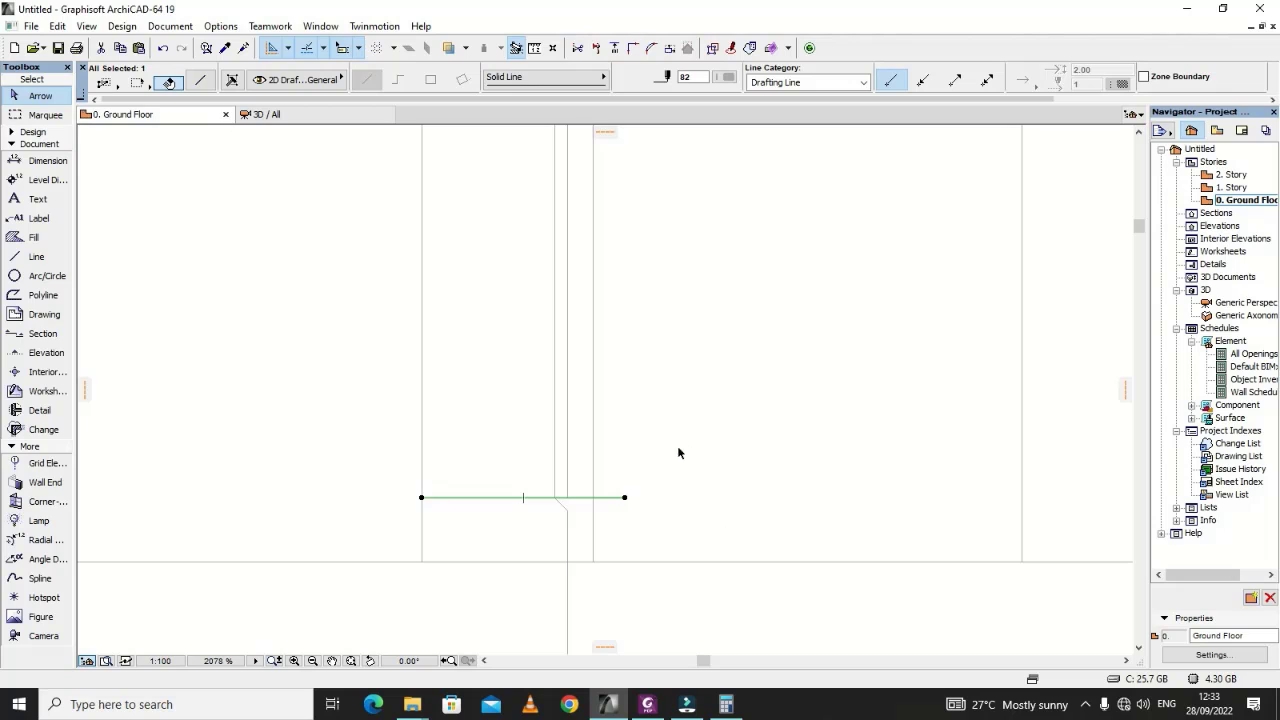
pyautogui.scroll(5, 620, 505)
pyautogui.click(632, 507)
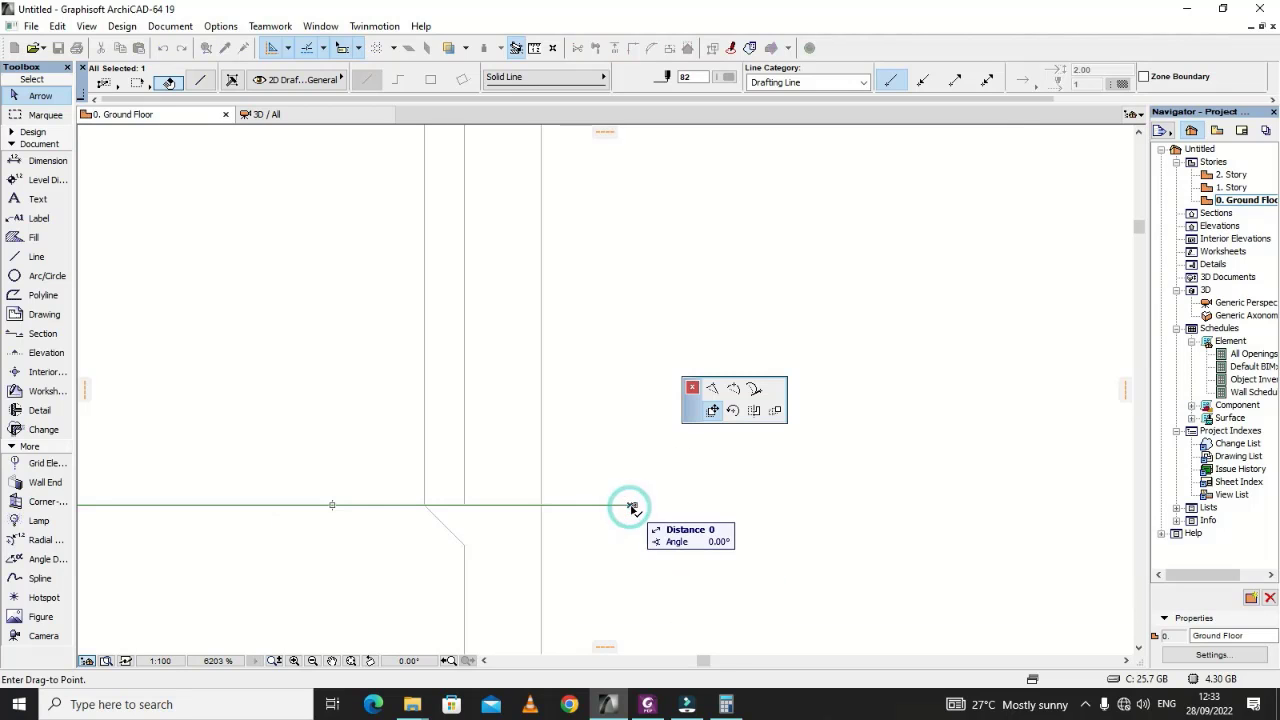
pyautogui.click(633, 507)
pyautogui.click(633, 507)
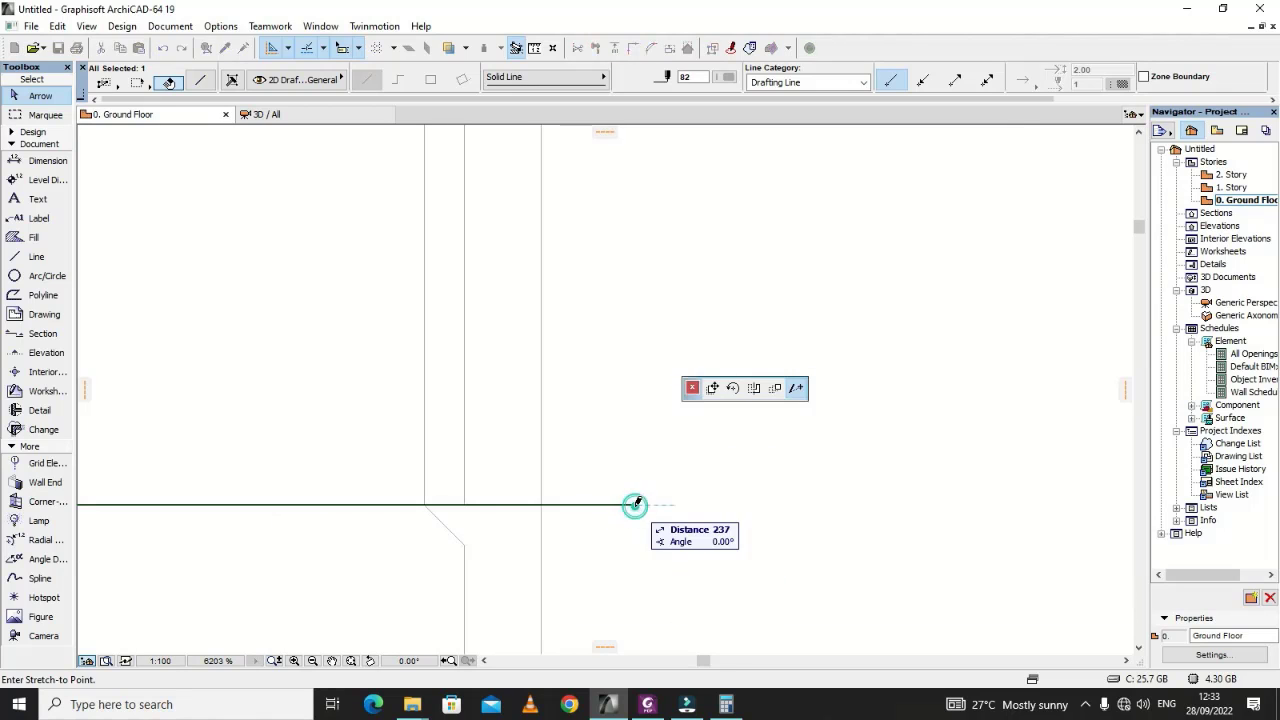
pyautogui.click(440, 505)
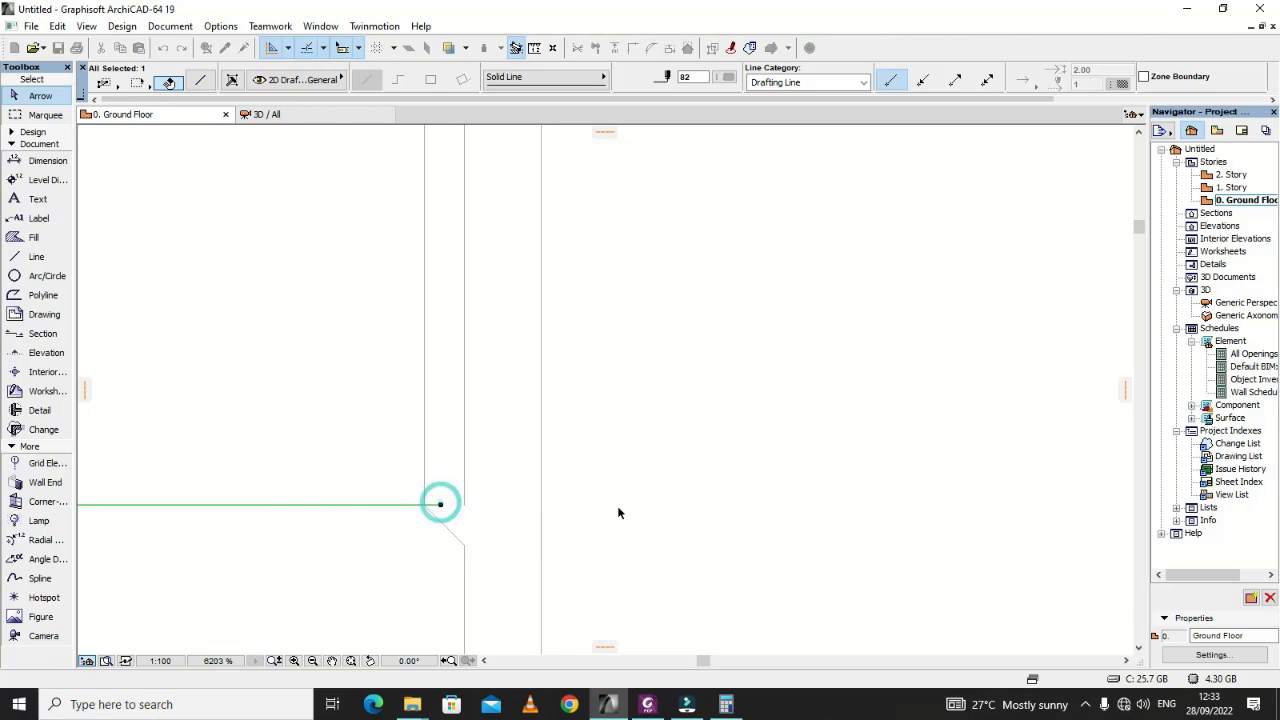
# Step: Pull the same horizontal line's left end inside the column's left edge, leaving it about 140 mm long
pyautogui.scroll(-5, 617, 514)
pyautogui.click(454, 508)
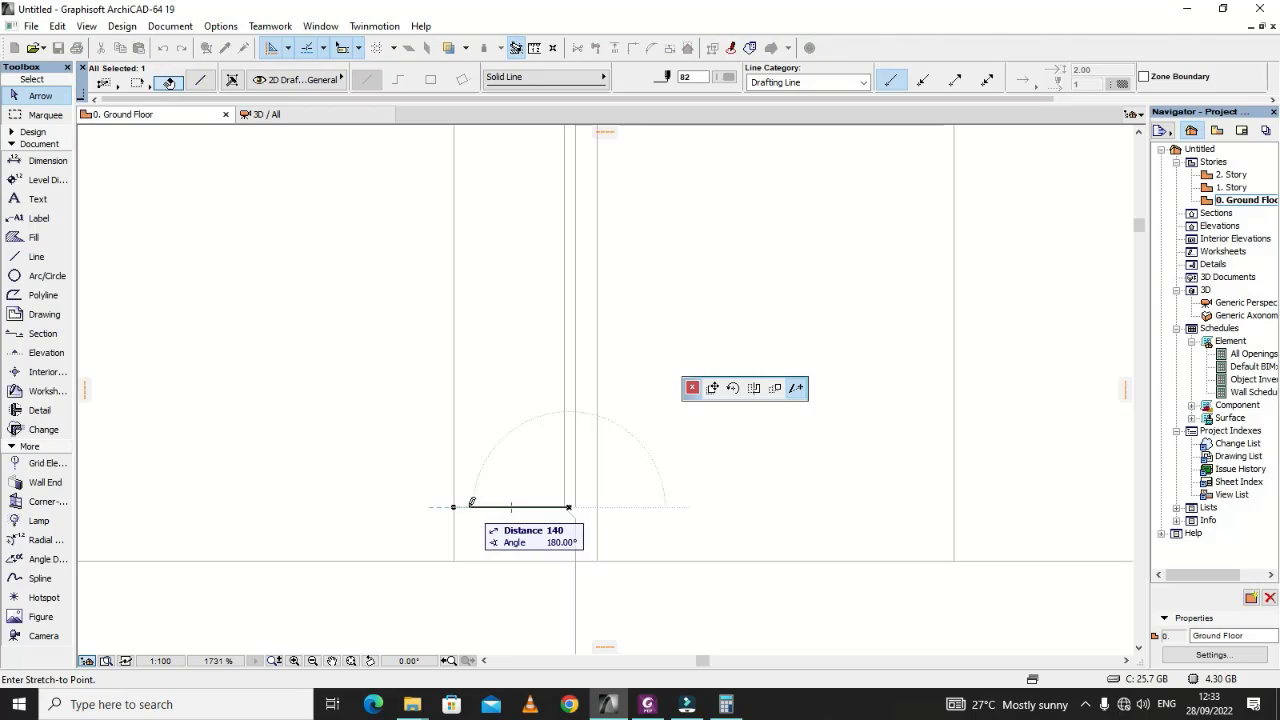
pyautogui.click(456, 506)
pyautogui.click(760, 523)
# Step: Shorten the right end of the horizontal line at the upper floor's lap slightly, stopping it between the two vertical bars
pyautogui.scroll(-3, 723, 548)
pyautogui.scroll(-4, 723, 548)
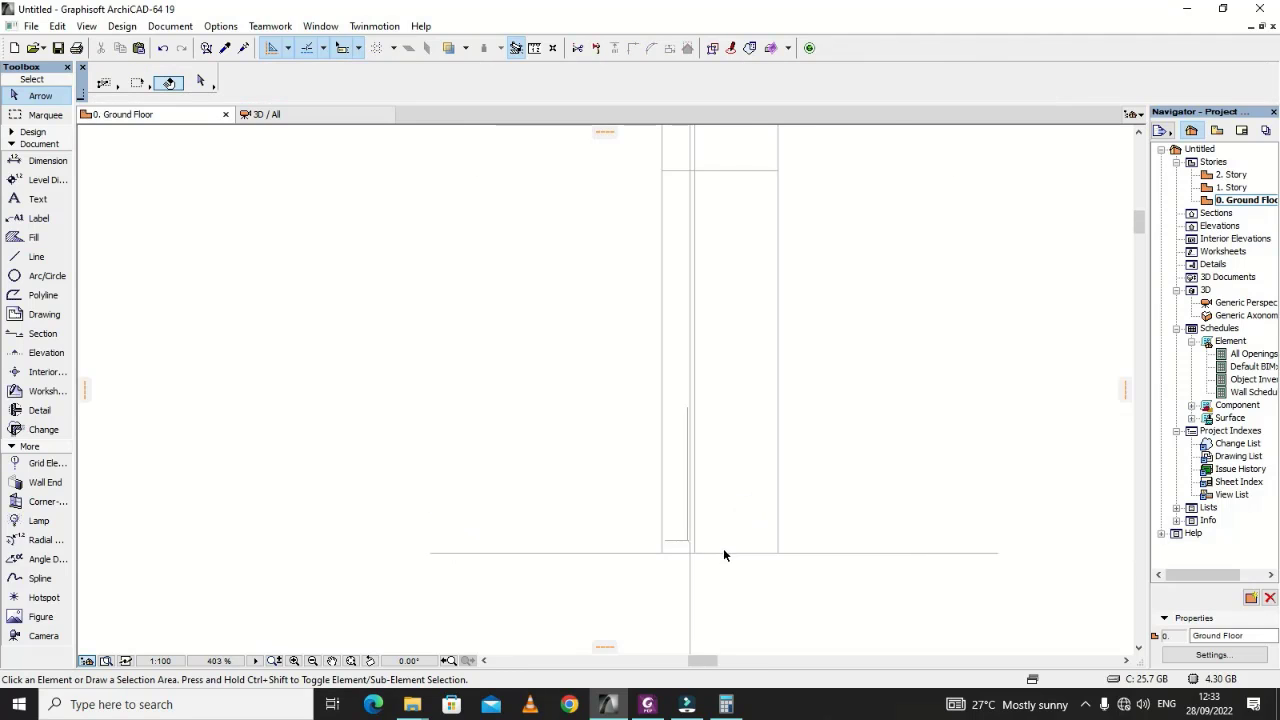
pyautogui.scroll(2, 667, 398)
pyautogui.scroll(10, 713, 442)
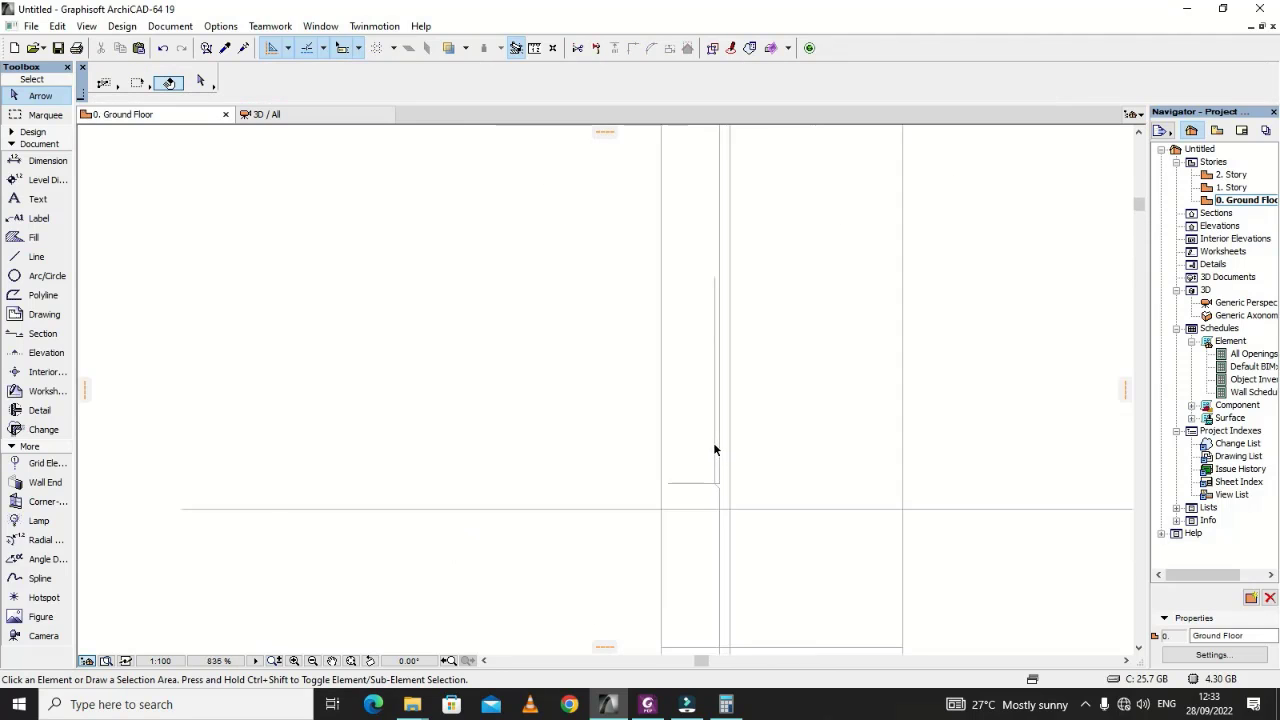
pyautogui.click(729, 535)
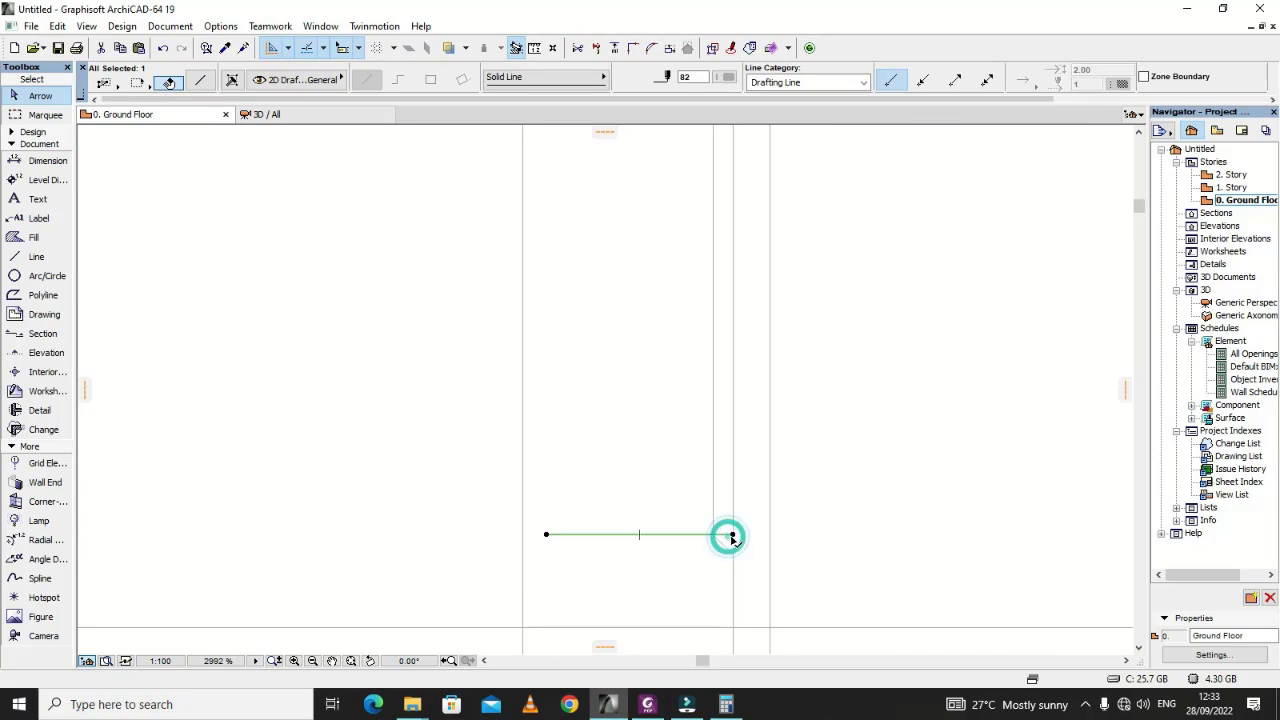
pyautogui.click(729, 534)
pyautogui.click(728, 534)
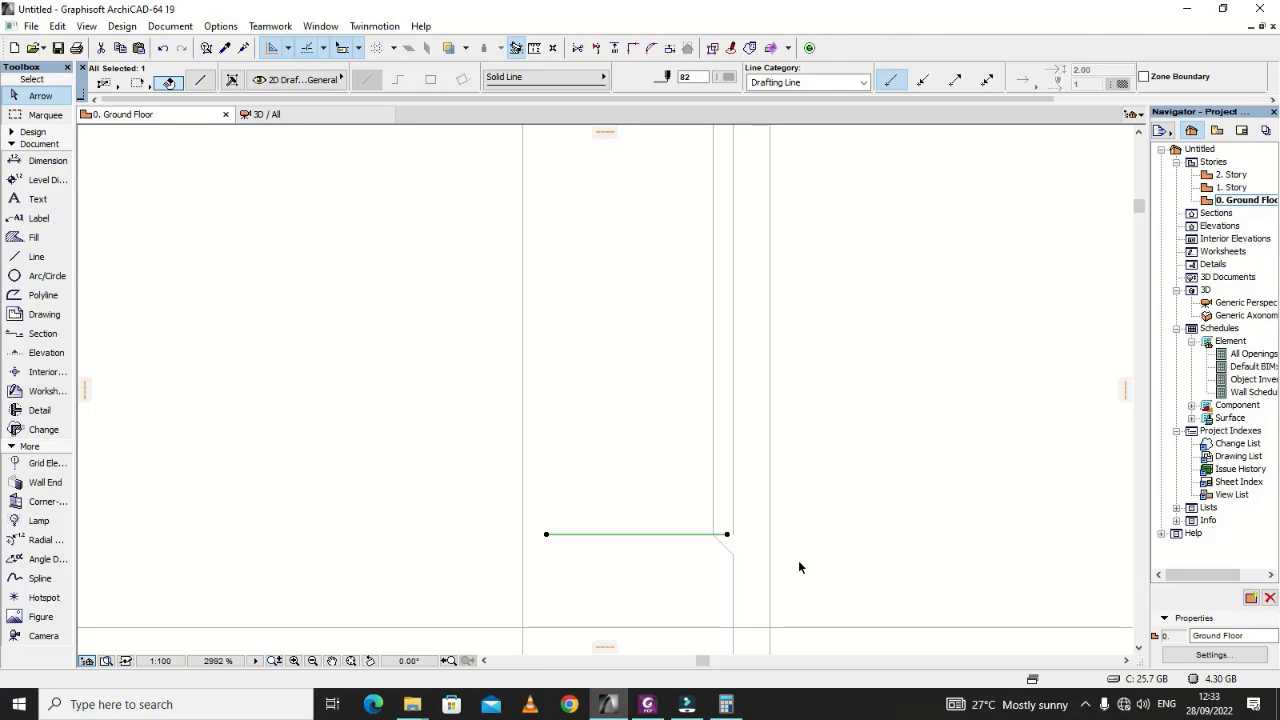
pyautogui.scroll(-5, 664, 395)
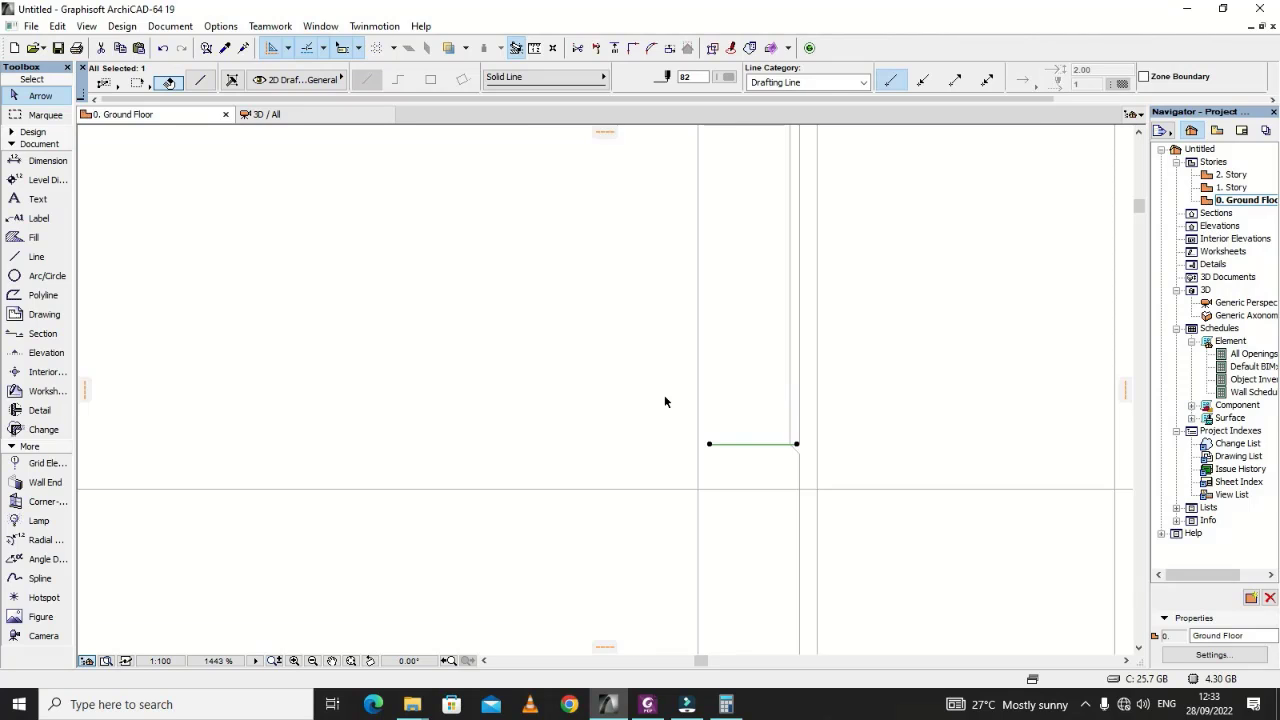
pyautogui.click(769, 396)
# Step: Shorten the vertical bar extending below the lowest floor line to 700 mm, measured downward from the lower lap
pyautogui.scroll(-4, 769, 396)
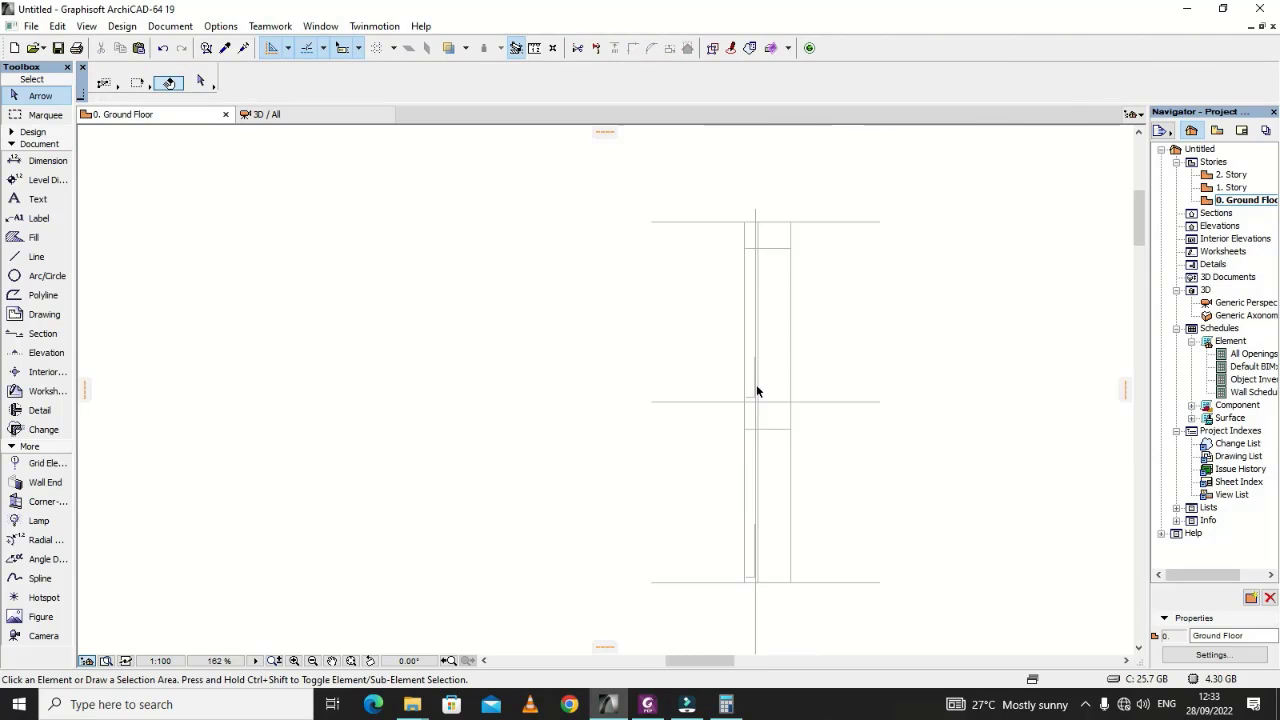
pyautogui.scroll(3, 751, 460)
pyautogui.scroll(5, 762, 497)
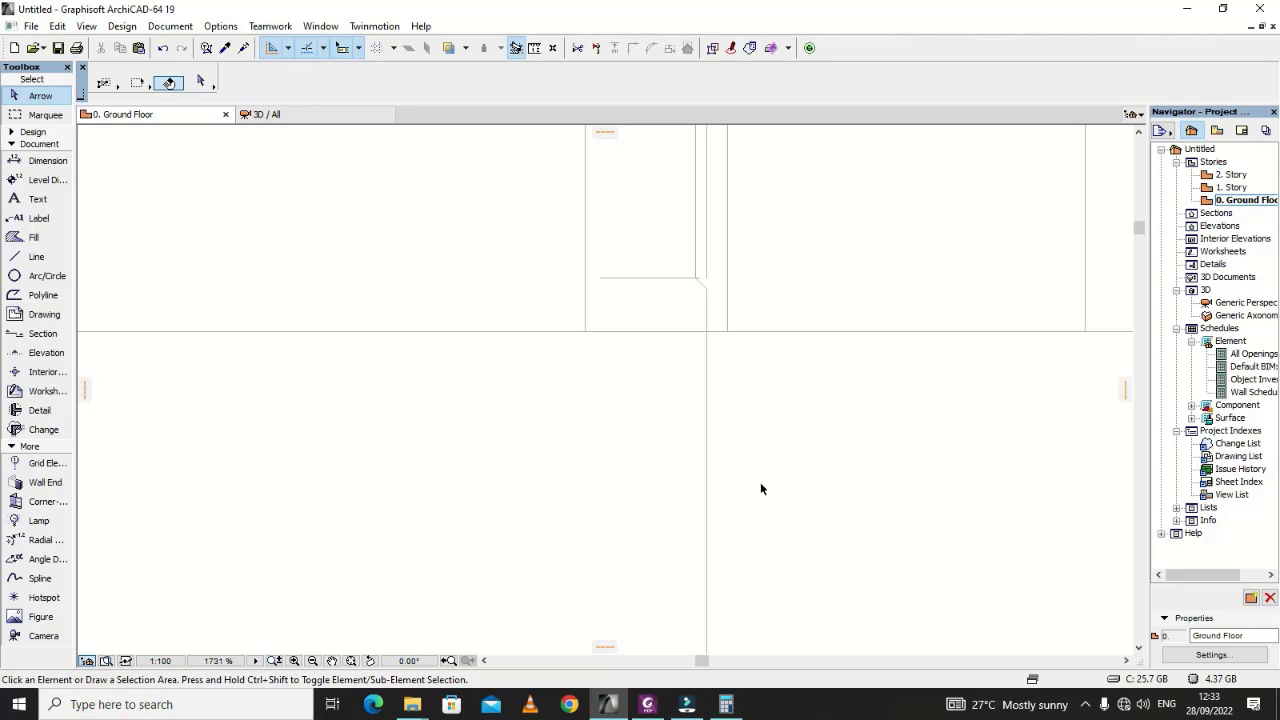
pyautogui.scroll(-4, 660, 600)
pyautogui.scroll(-4, 674, 572)
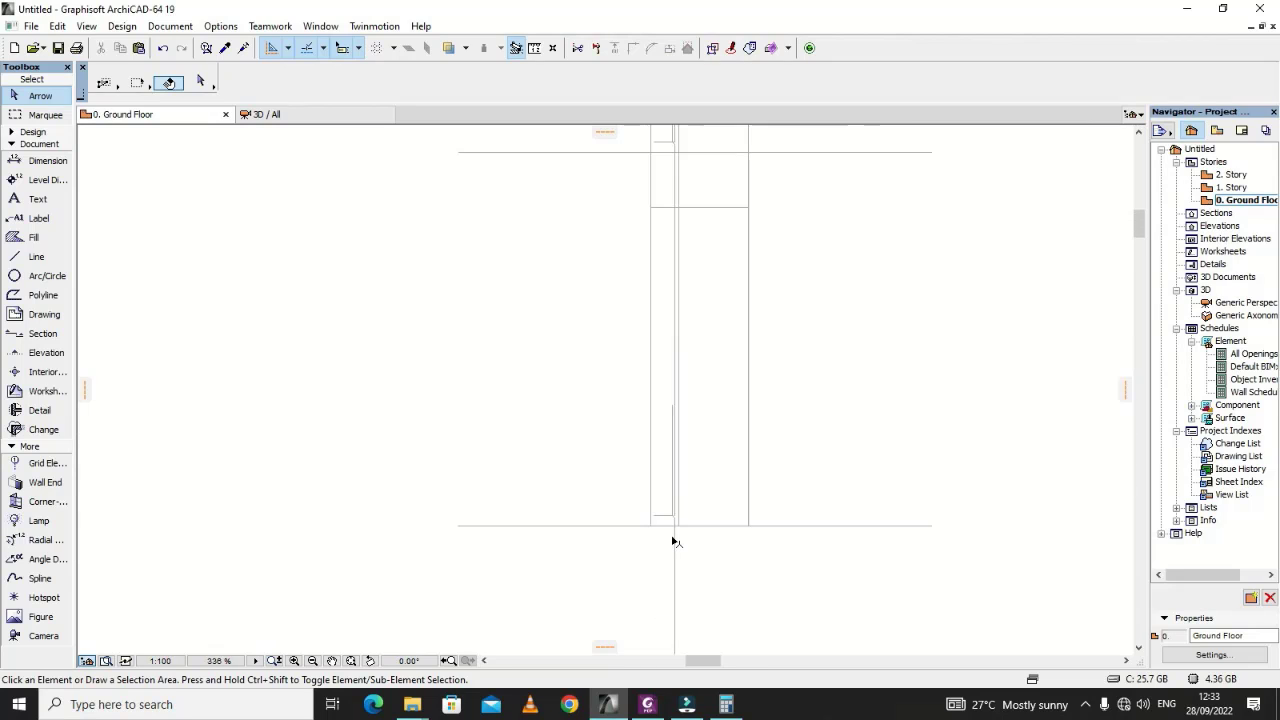
pyautogui.scroll(2, 677, 605)
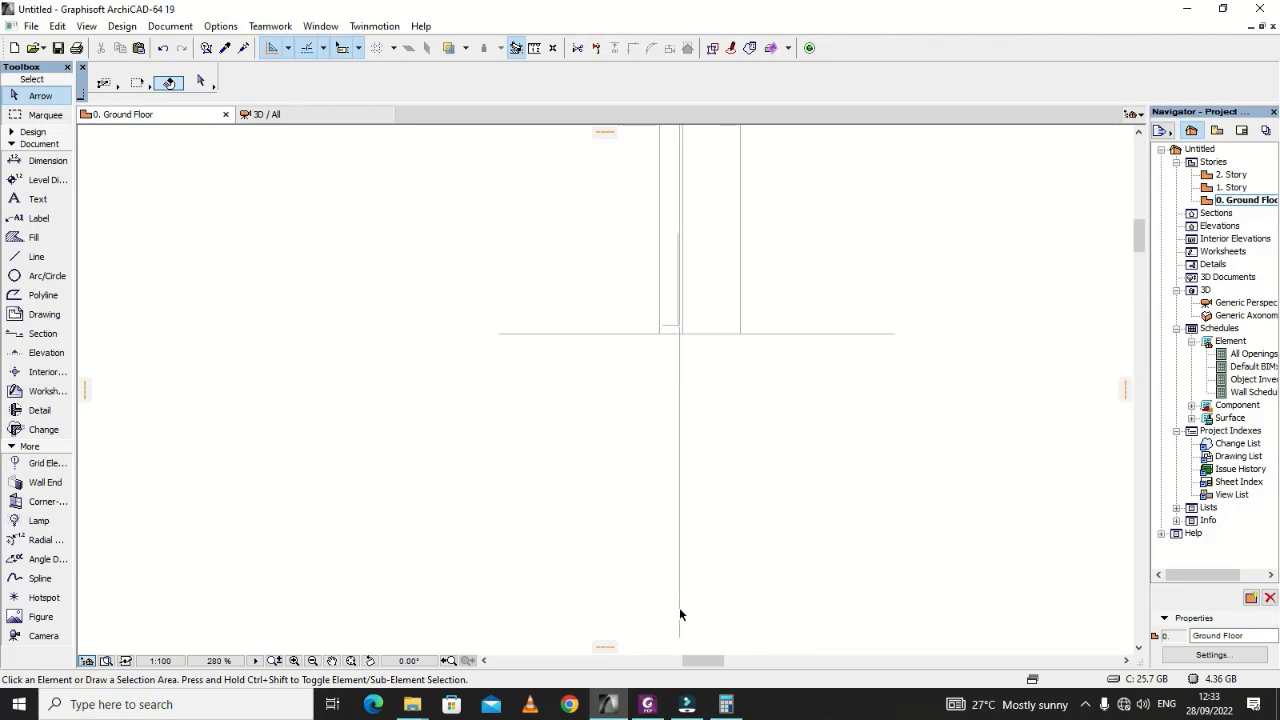
pyautogui.click(680, 627)
pyautogui.click(680, 635)
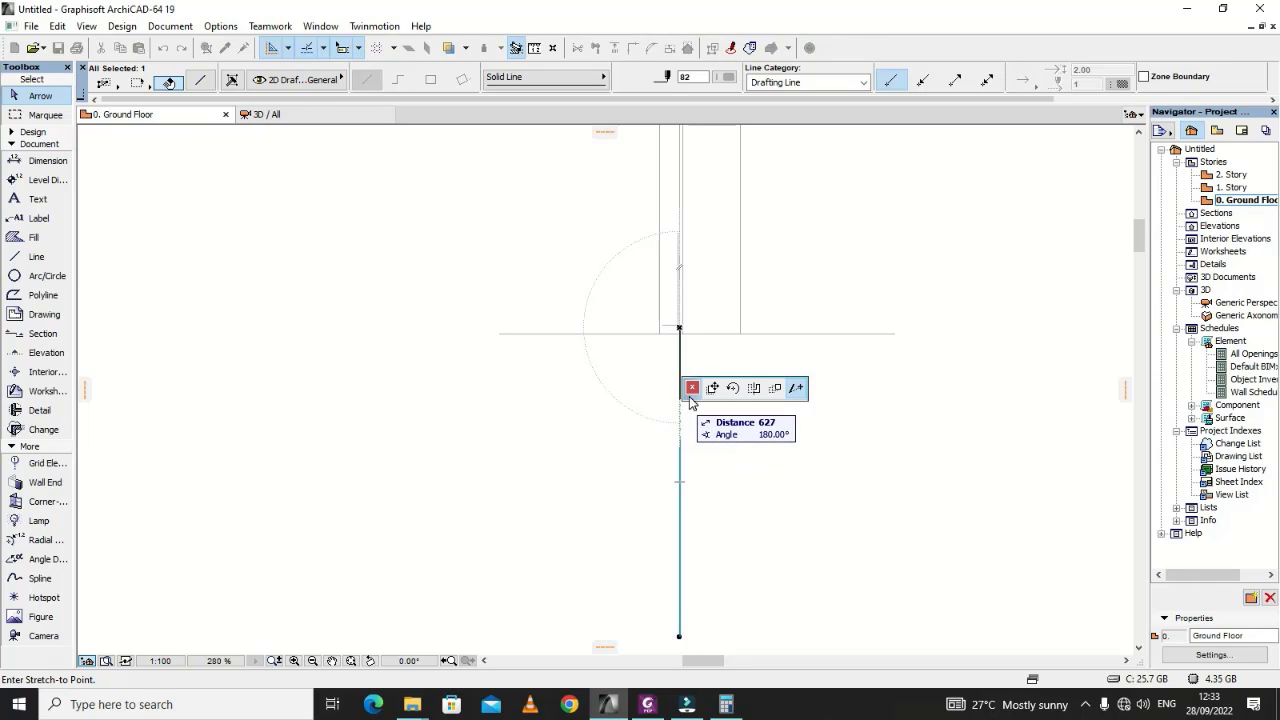
pyautogui.scroll(5, 686, 382)
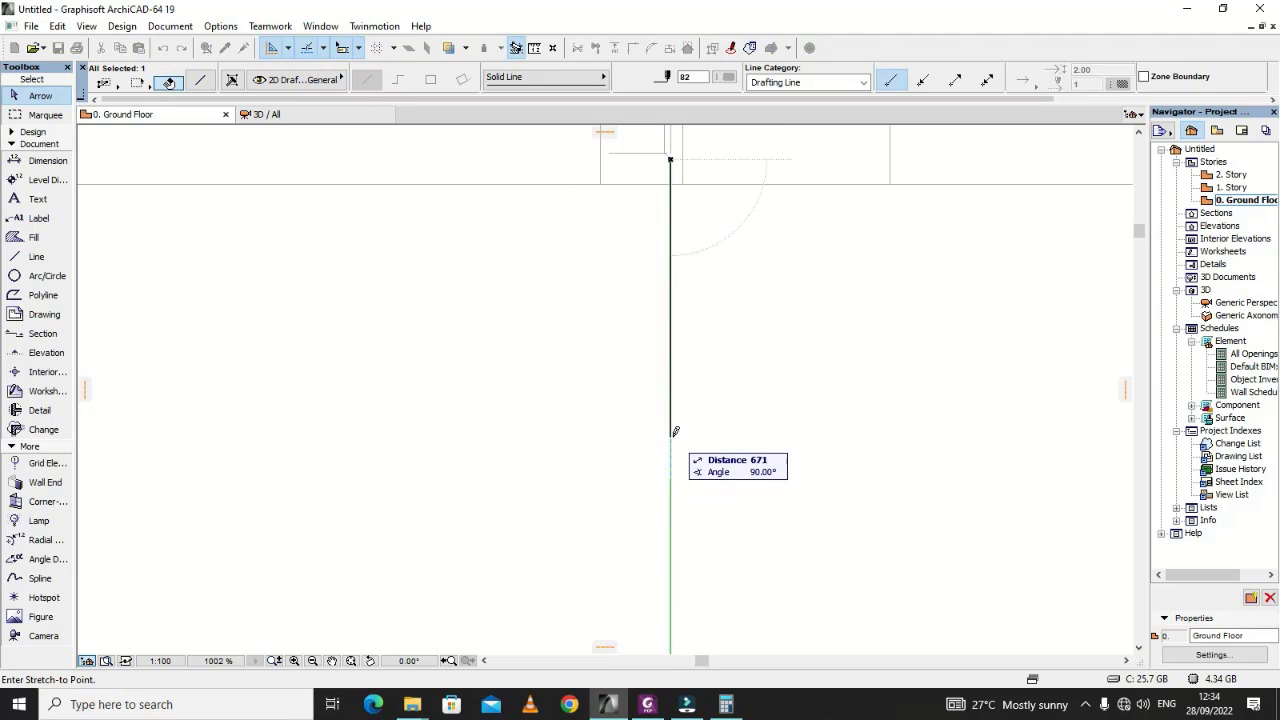
pyautogui.write('7')
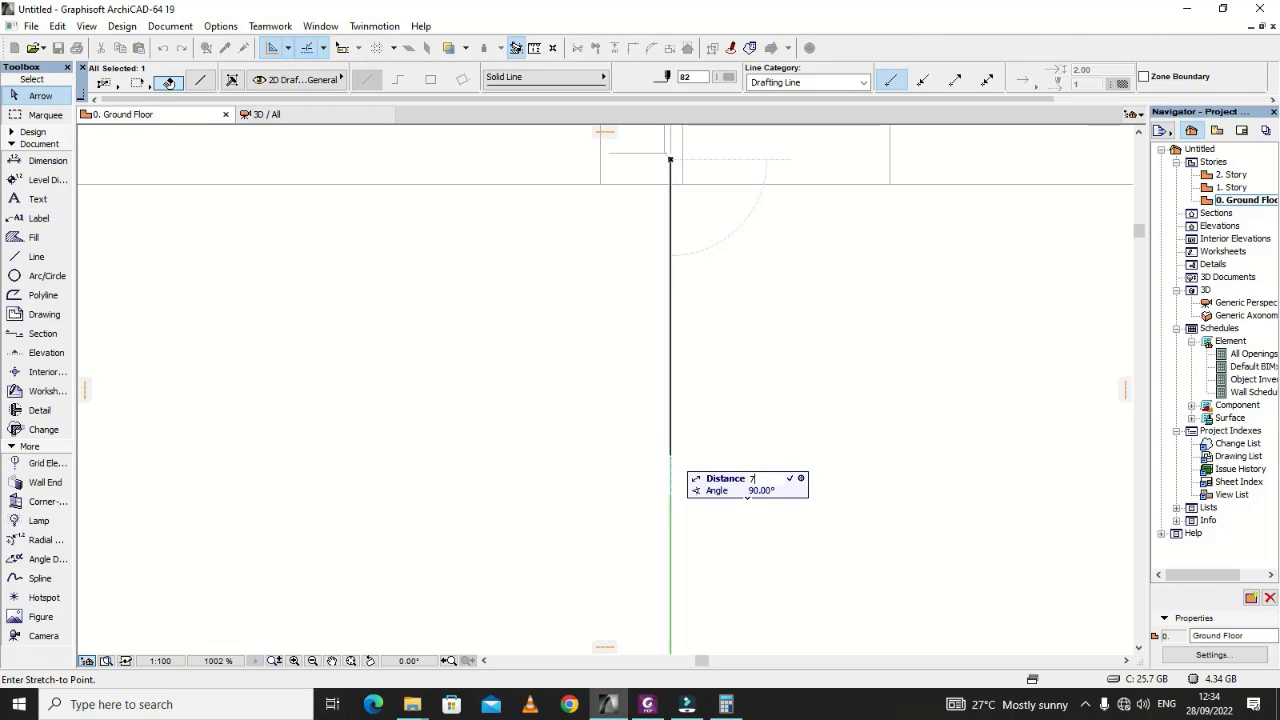
pyautogui.write('00')
pyautogui.press('Return')
pyautogui.click(730, 448)
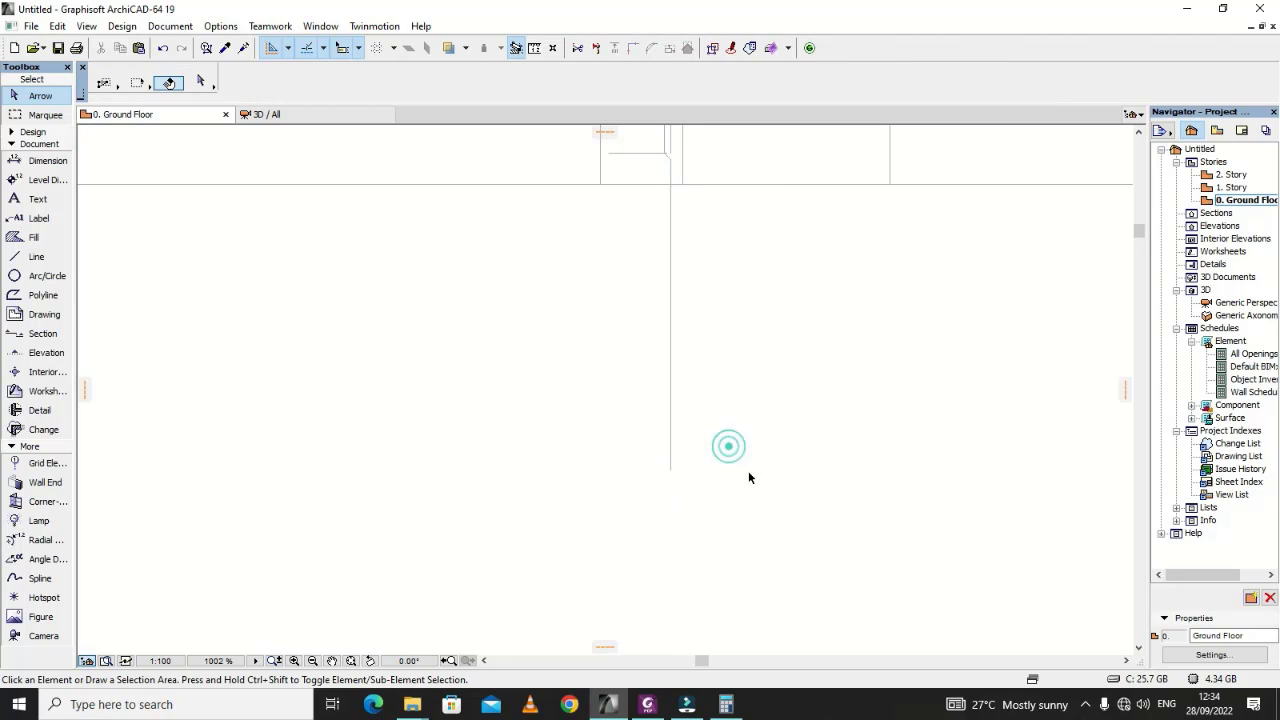
# Step: Draw a quarter arc of about 22 mm radius centred on the lower end of the shortened vertical bar
pyautogui.scroll(3, 645, 482)
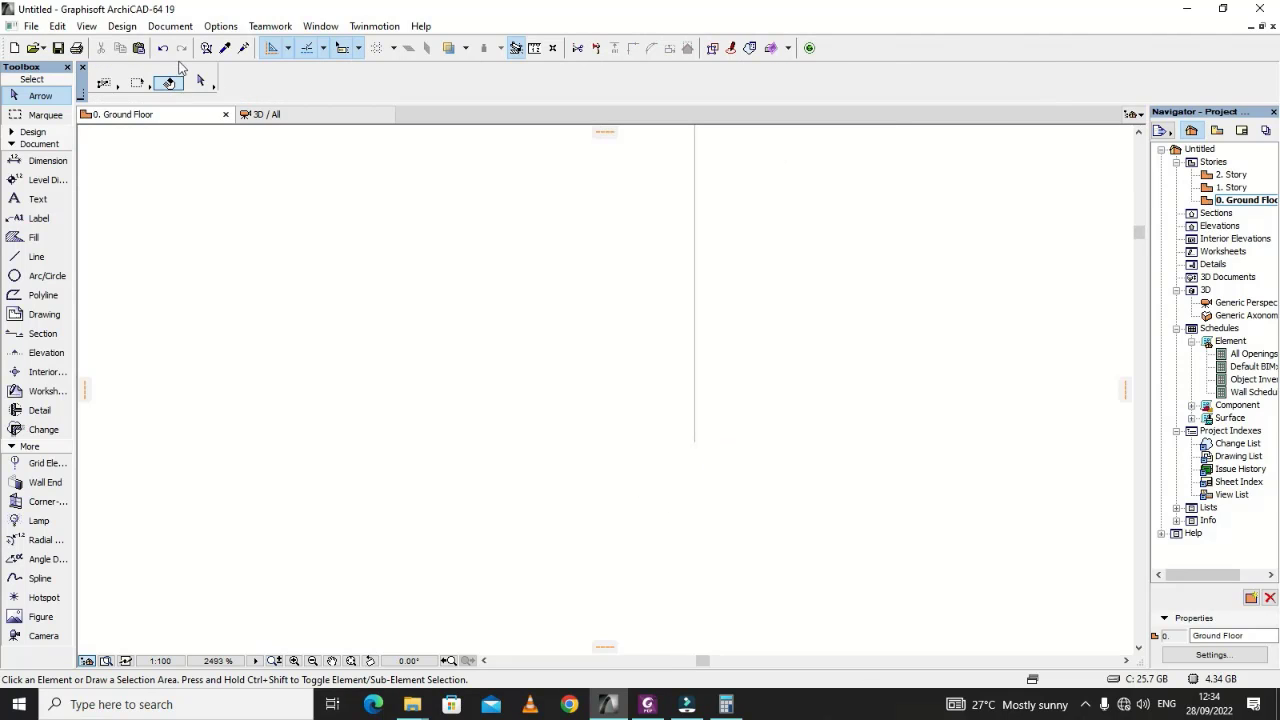
pyautogui.click(36, 257)
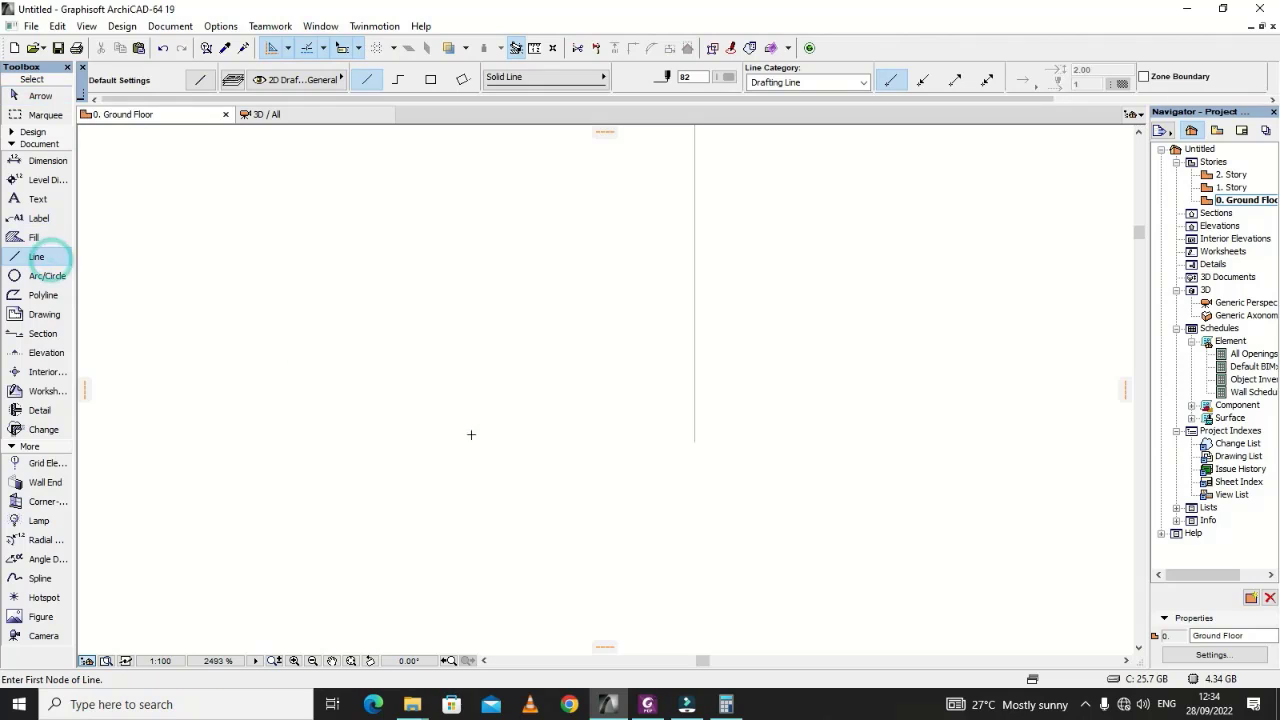
pyautogui.click(45, 276)
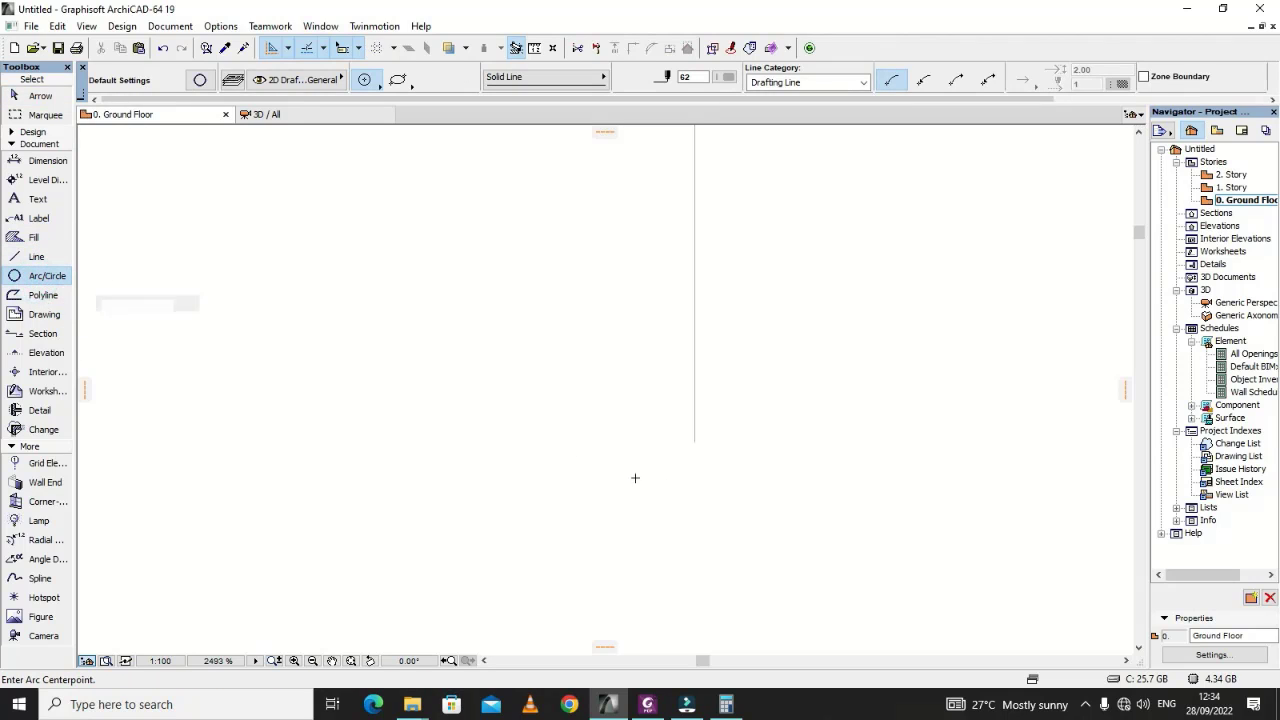
pyautogui.scroll(3, 671, 462)
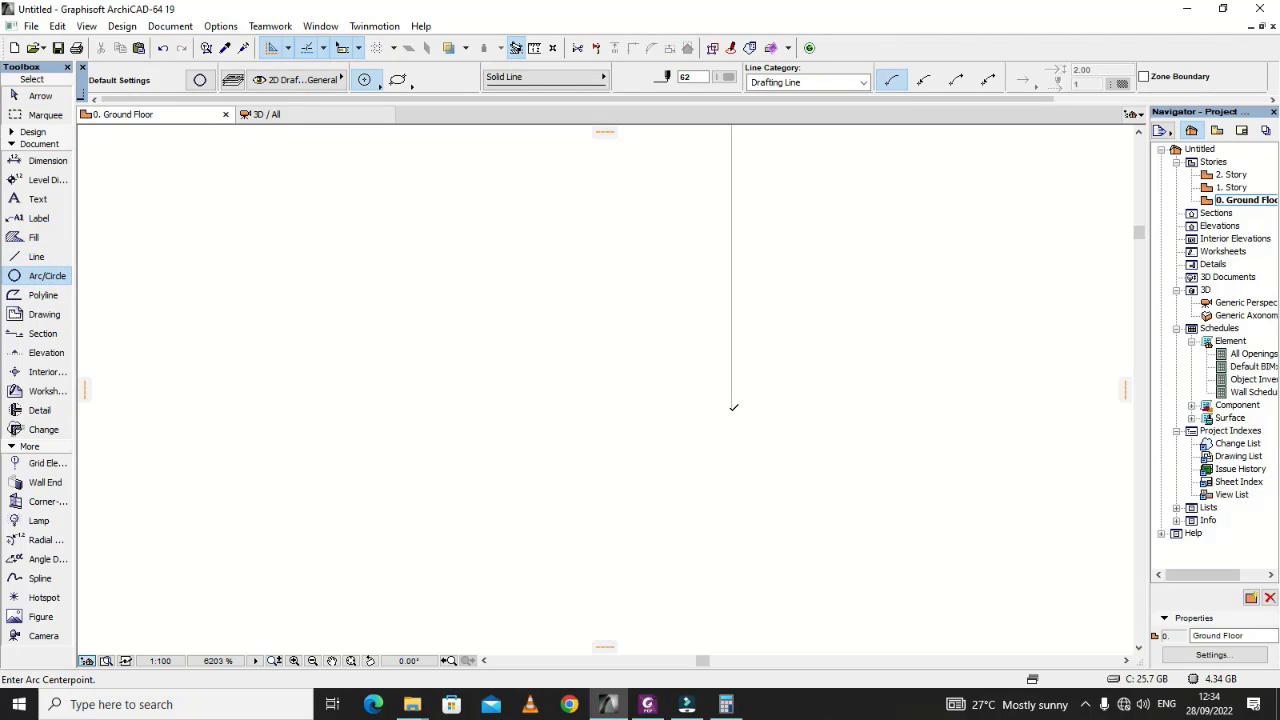
pyautogui.click(731, 412)
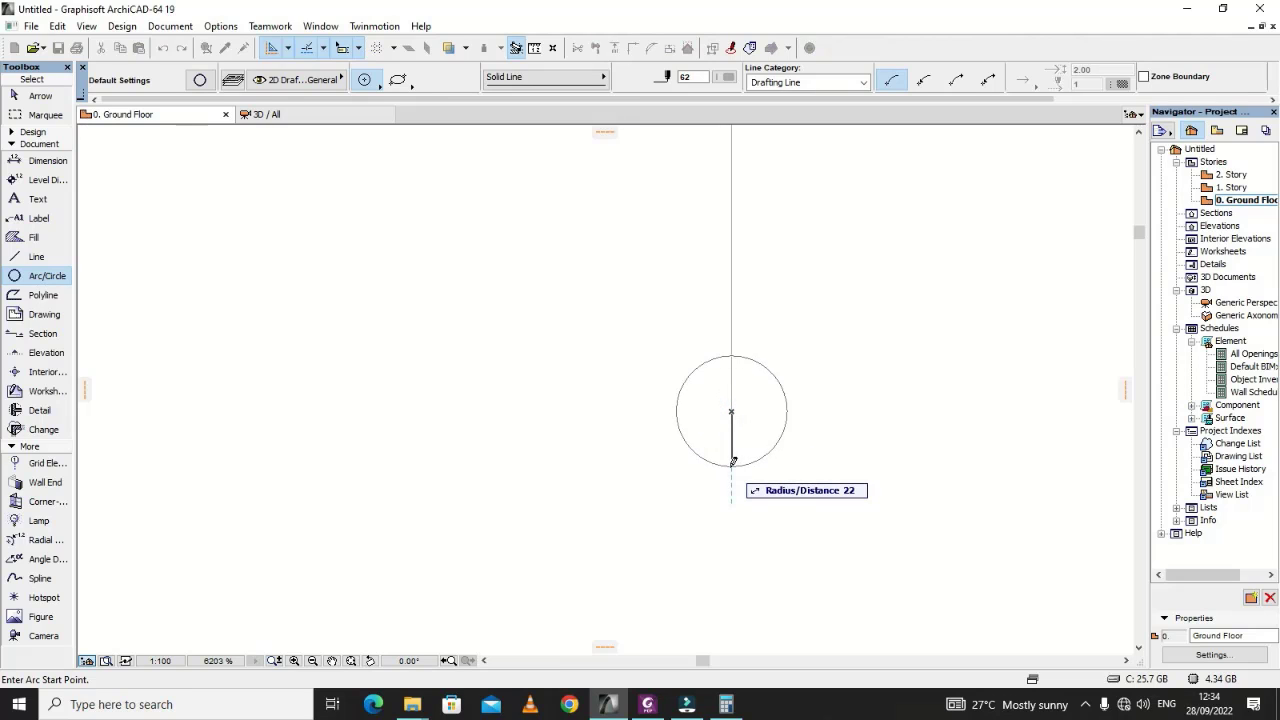
pyautogui.click(732, 464)
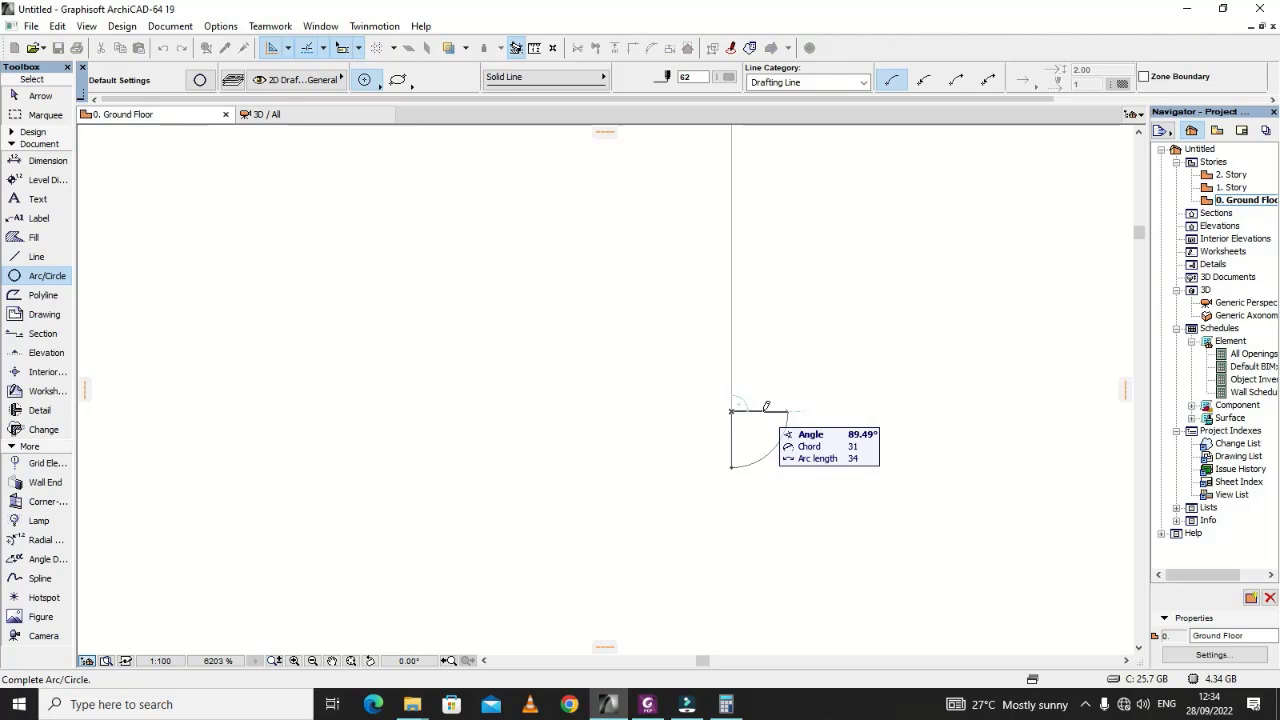
pyautogui.click(786, 424)
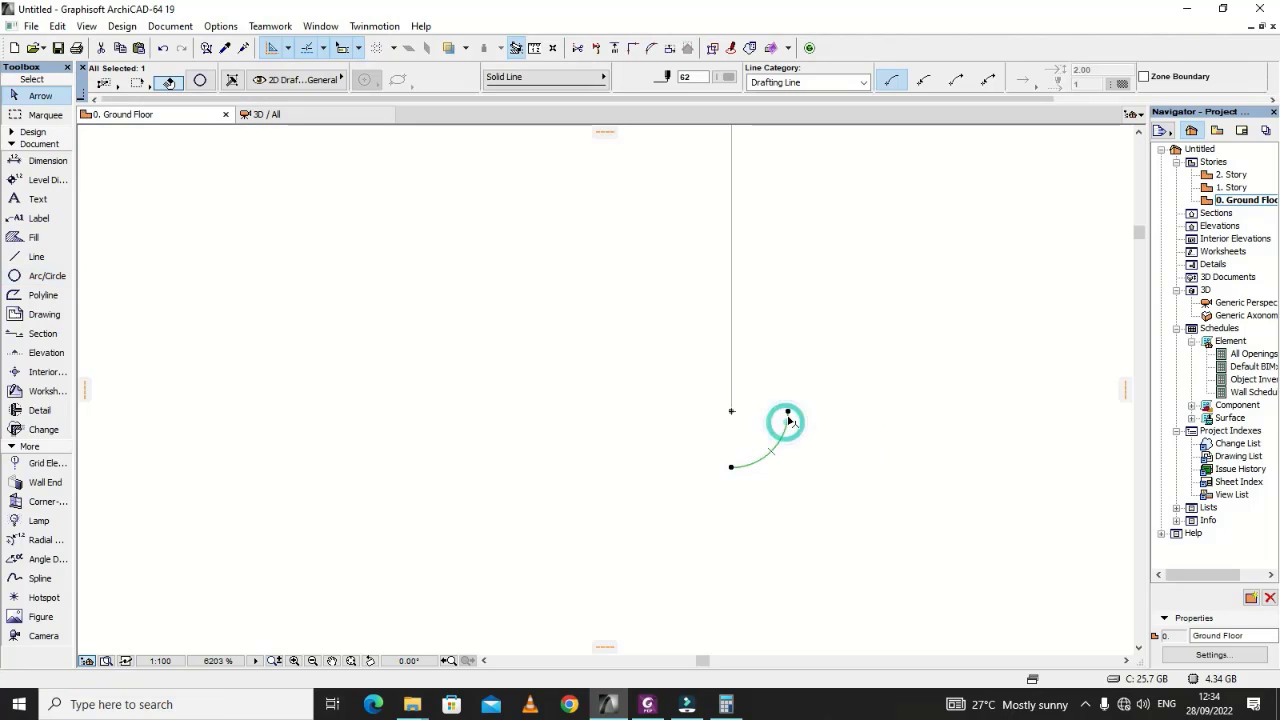
# Step: Move the arc left so its upper end meets the lower end of the vertical bar
pyautogui.click(788, 414)
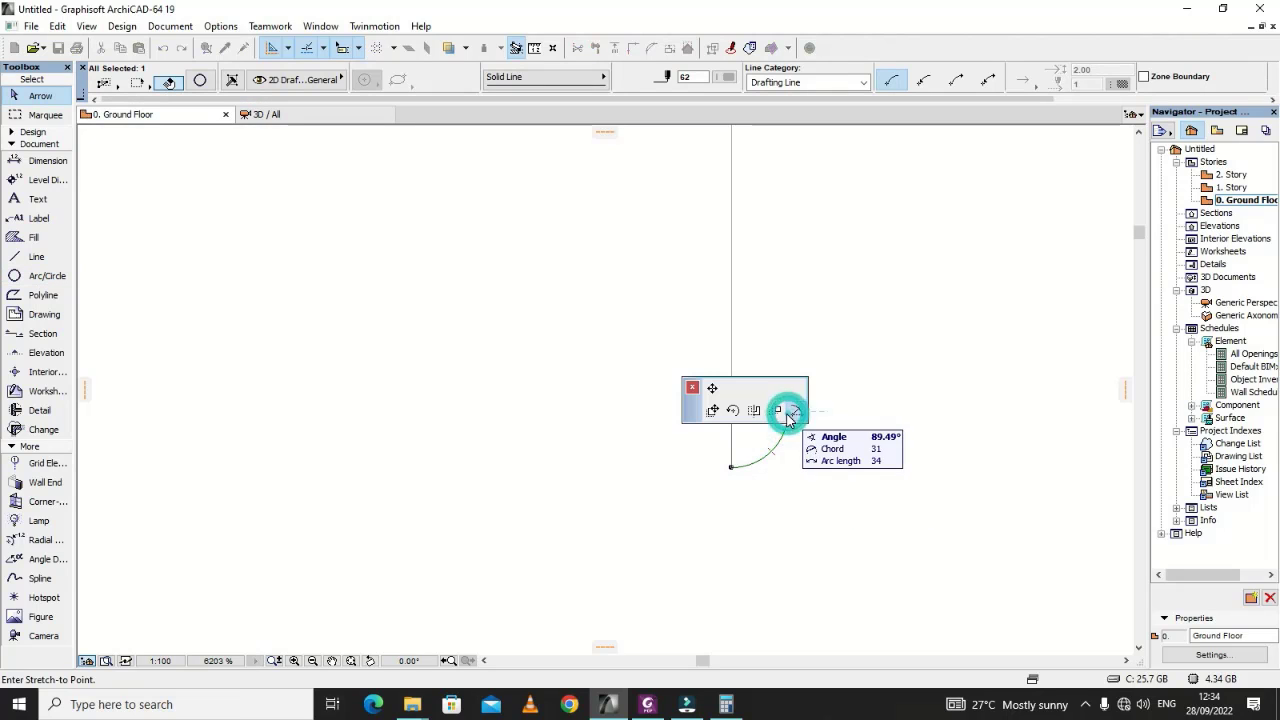
pyautogui.click(712, 411)
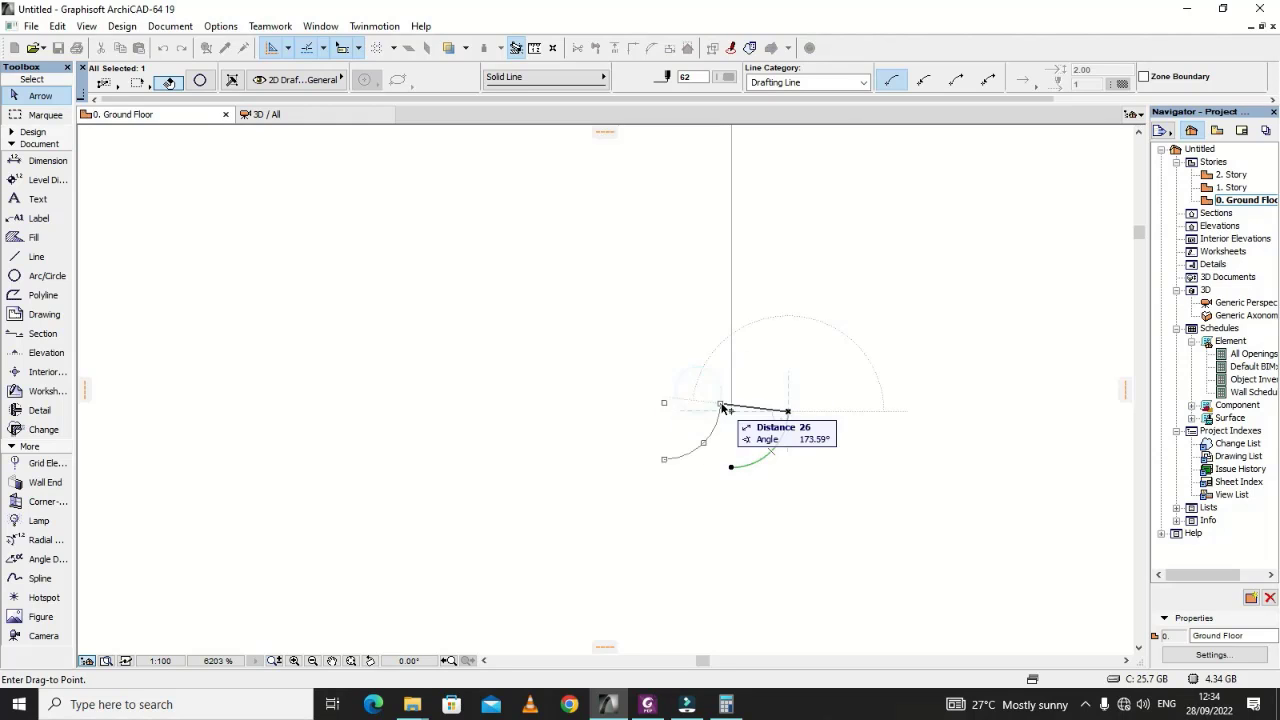
pyautogui.click(731, 412)
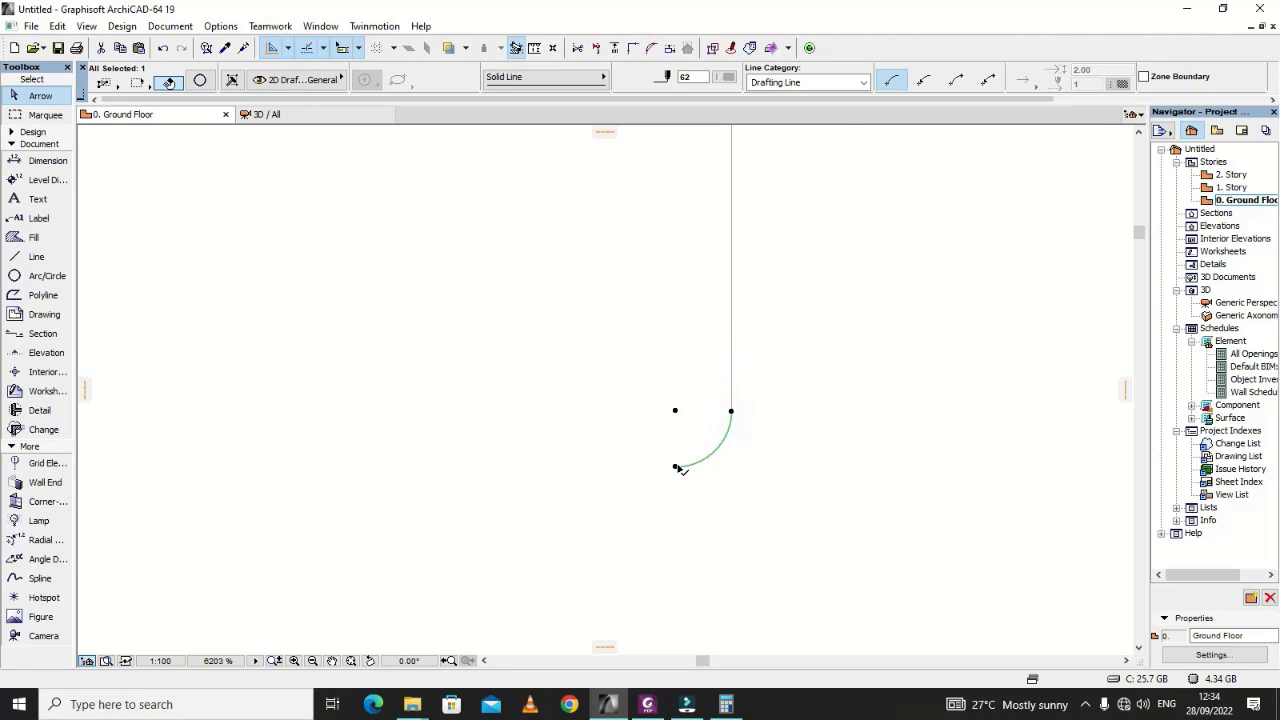
pyautogui.click(676, 467)
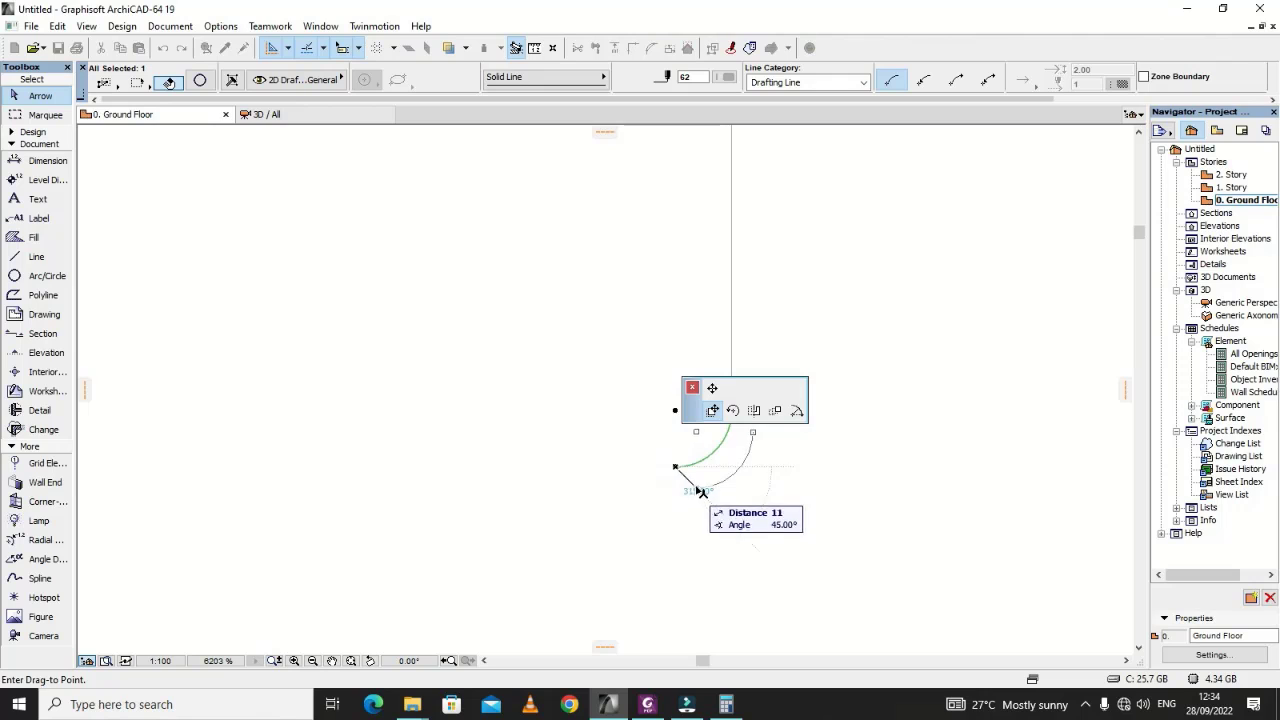
pyautogui.press('Escape')
# Step: Bulge the arc outward to a radius of about 16 mm and move its free end about 17 mm straight down
pyautogui.click(715, 451)
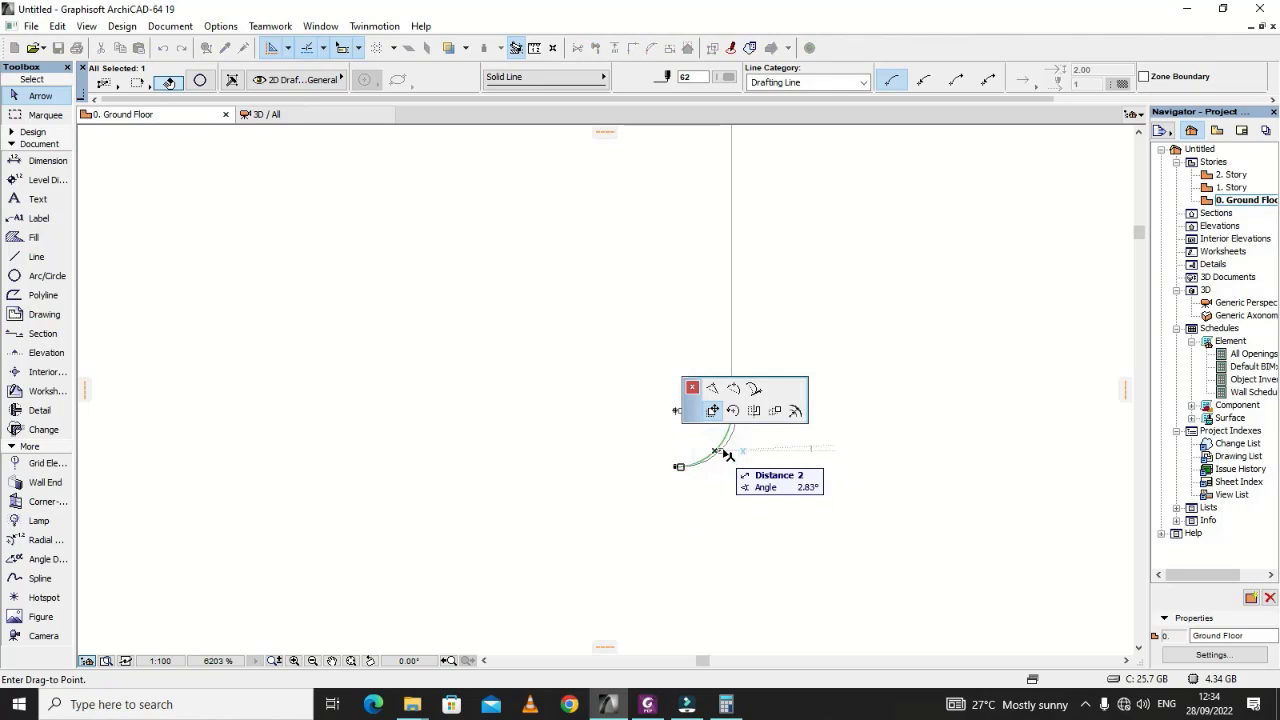
pyautogui.click(733, 390)
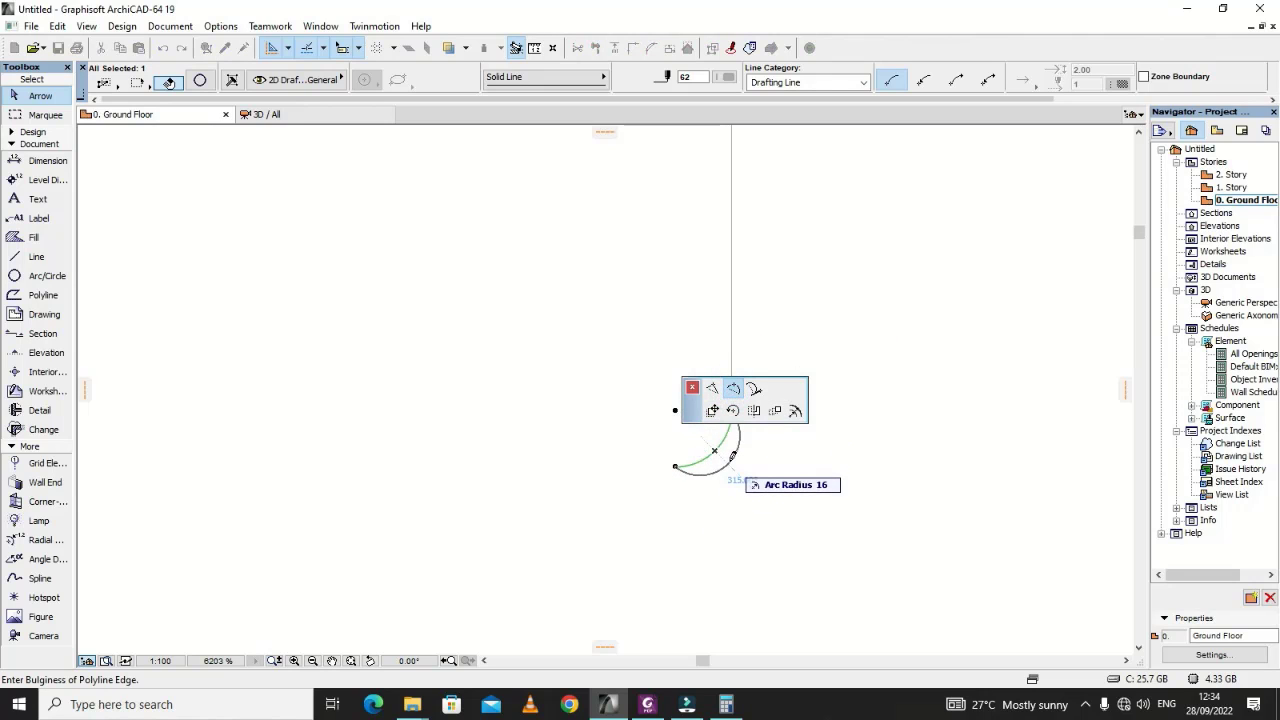
pyautogui.click(730, 458)
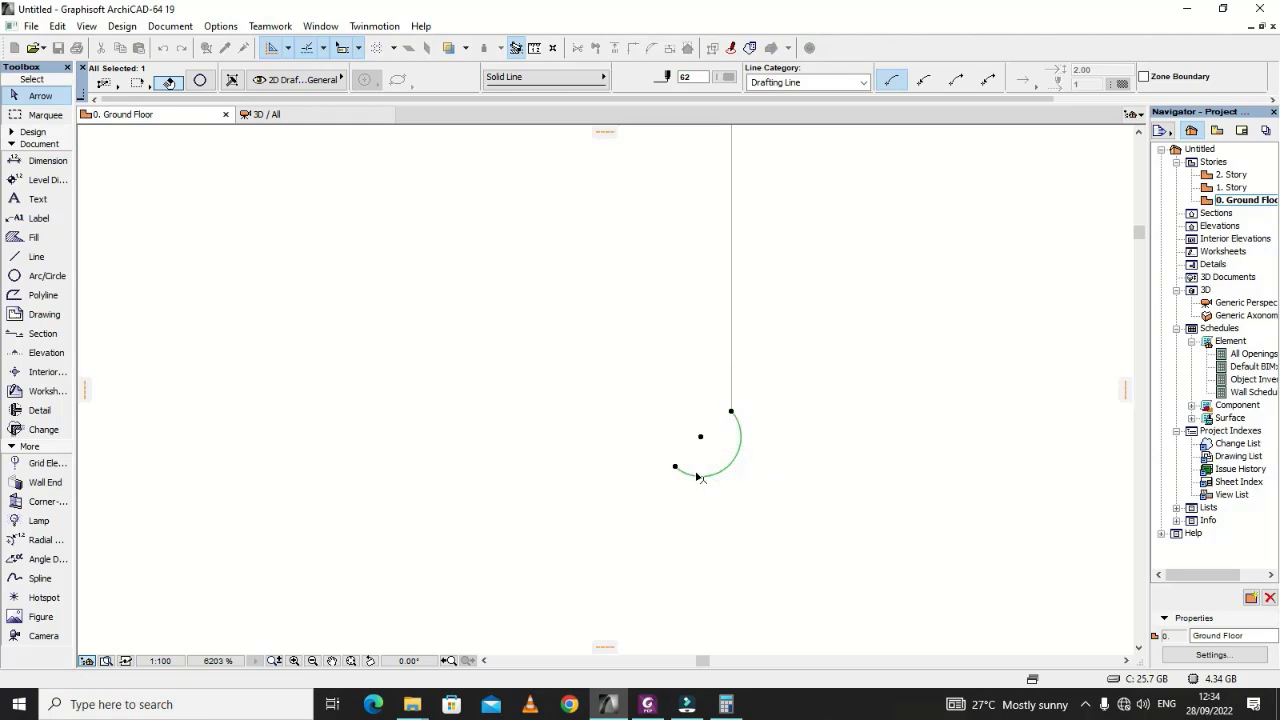
pyautogui.click(676, 467)
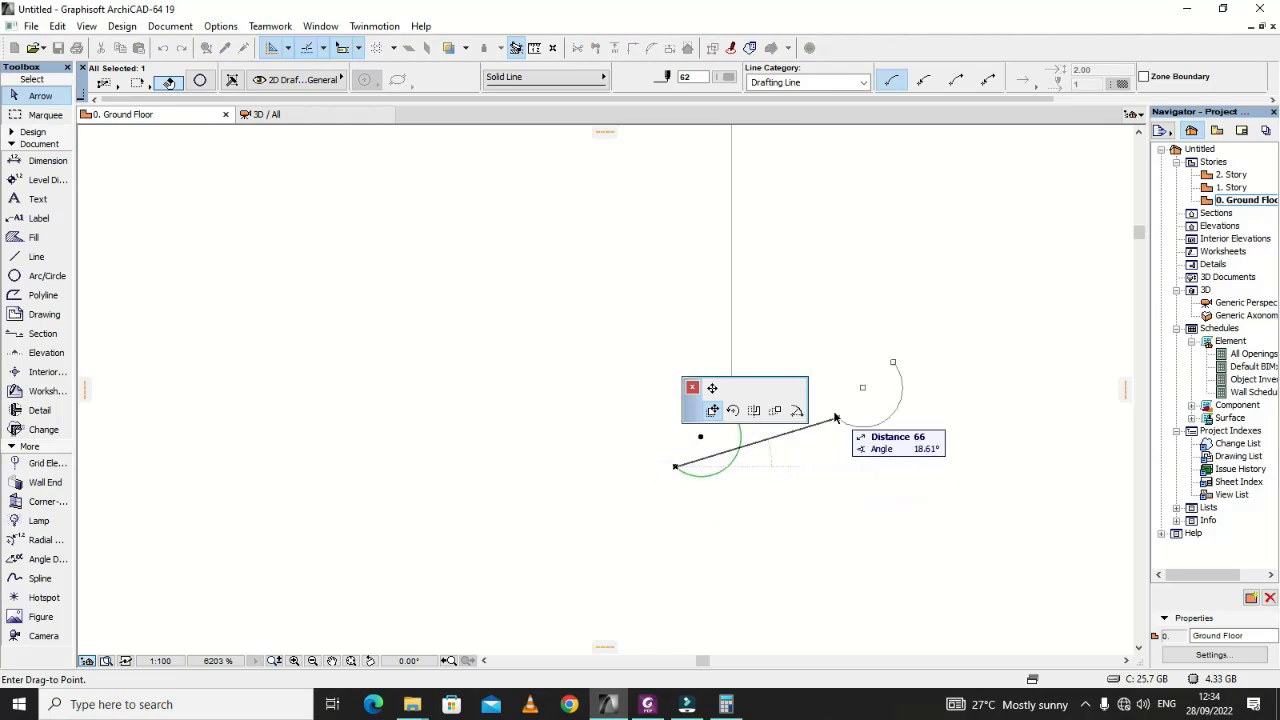
pyautogui.click(711, 387)
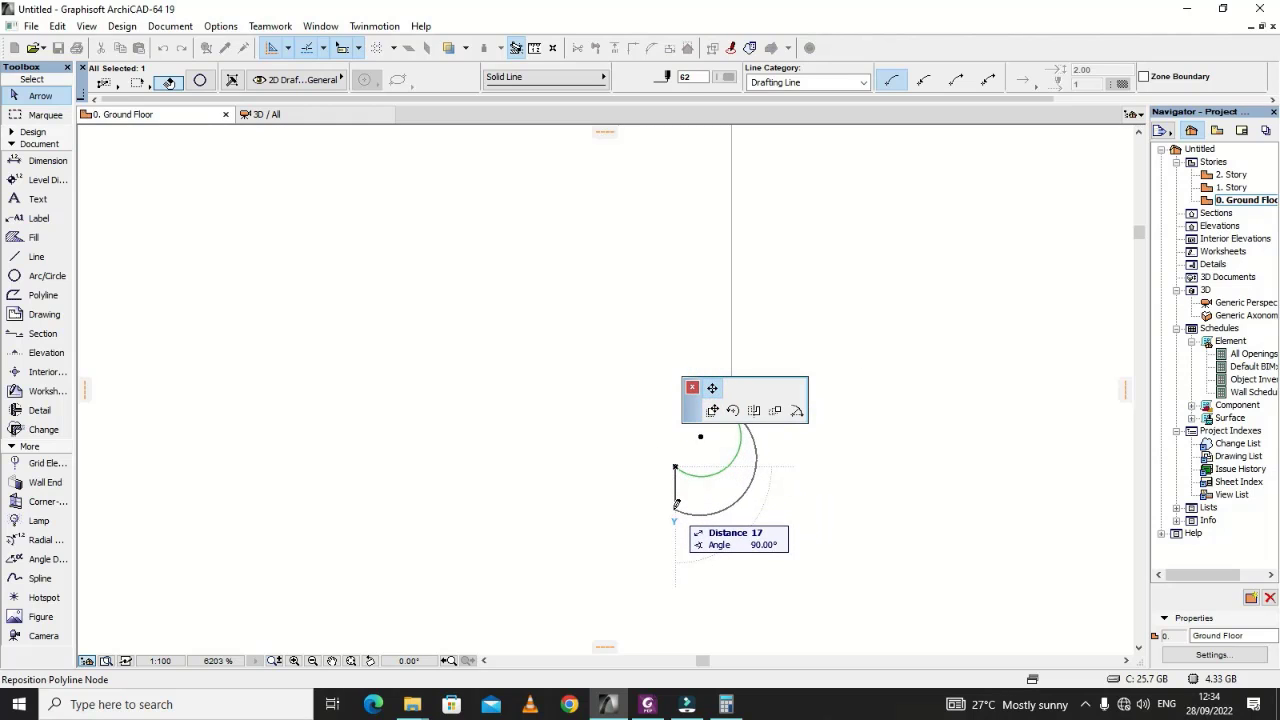
pyautogui.click(675, 507)
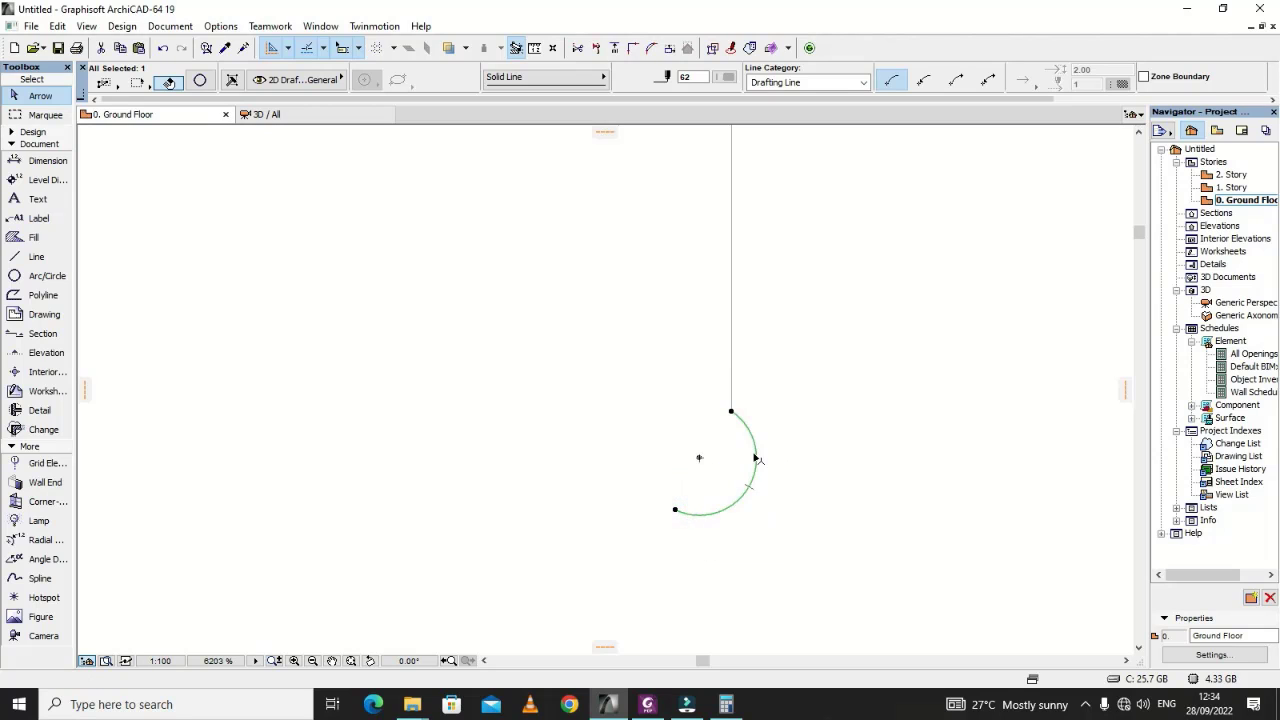
# Step: Flatten the bend arc to a radius of about 33 mm so it continues smoothly from the vertical bar
pyautogui.click(757, 459)
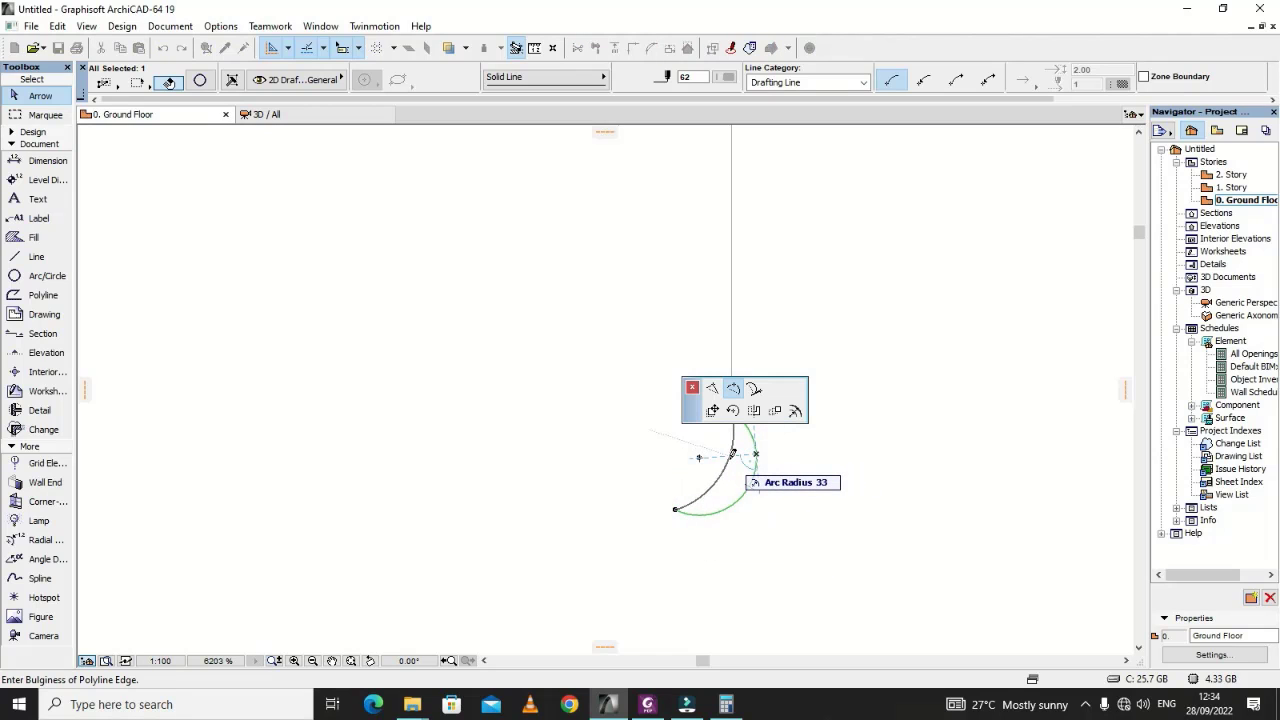
pyautogui.click(733, 454)
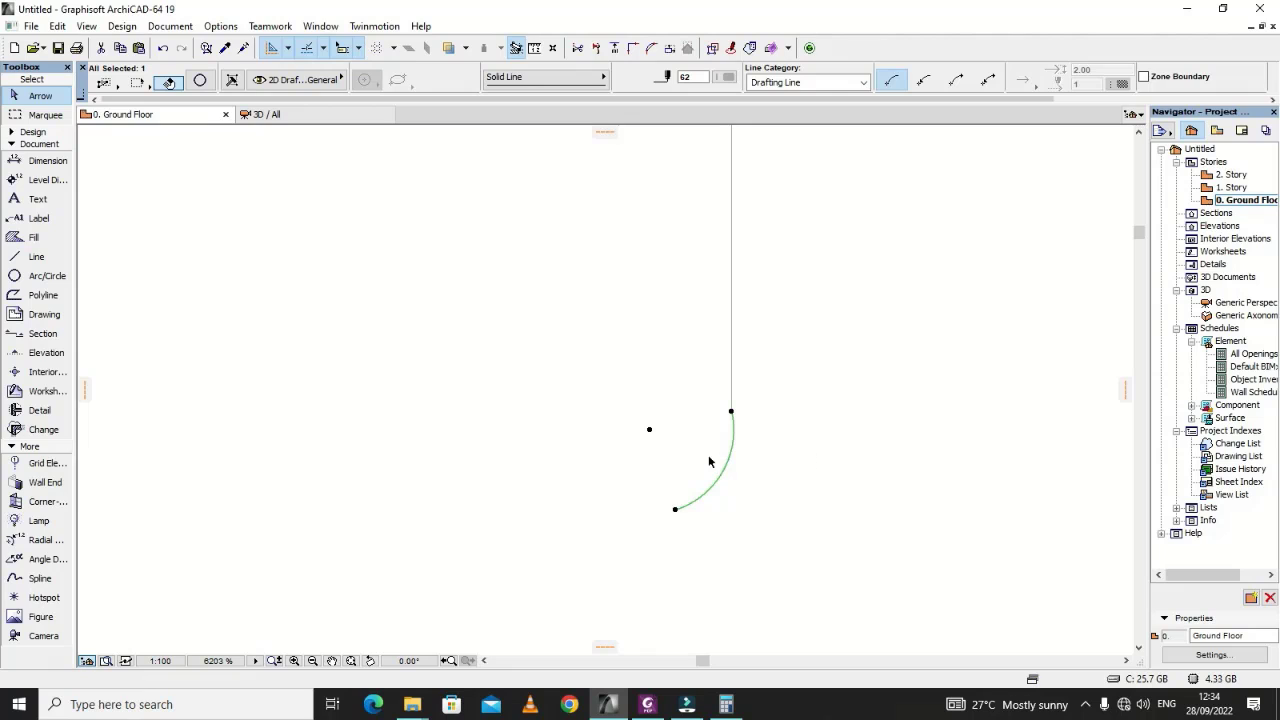
pyautogui.click(731, 463)
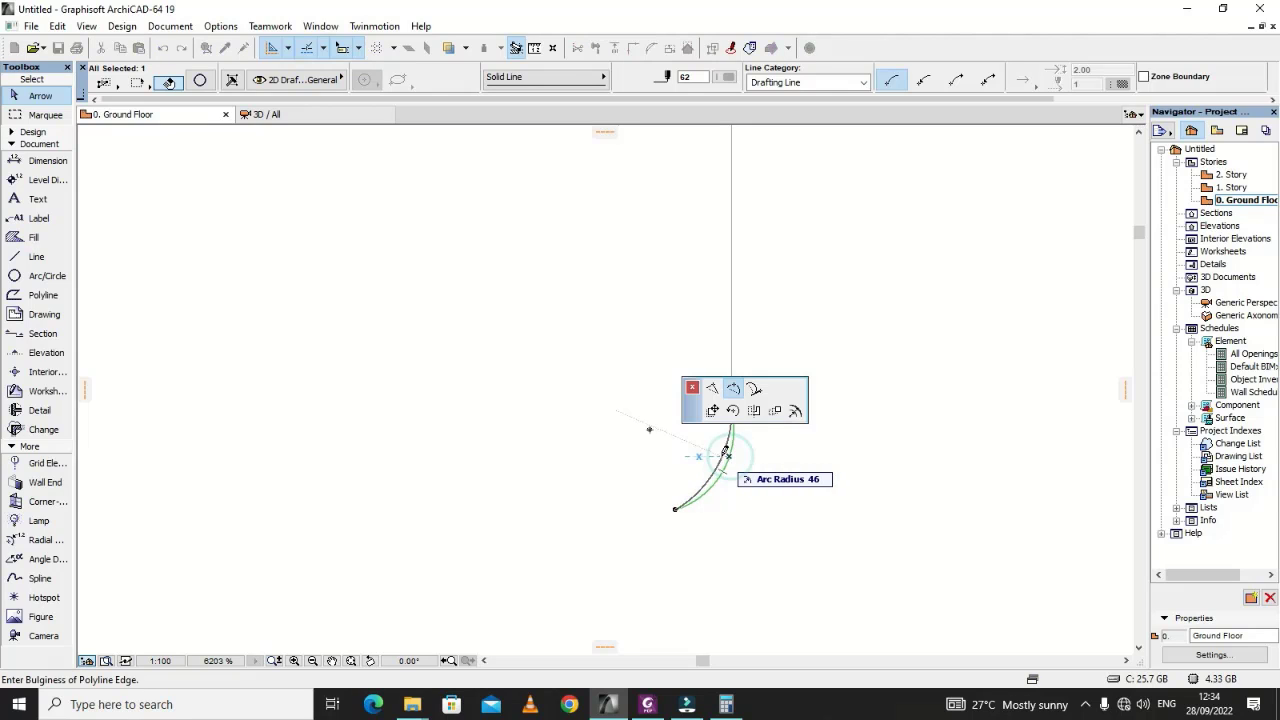
pyautogui.press('Escape')
pyautogui.press('Escape')
pyautogui.click(771, 471)
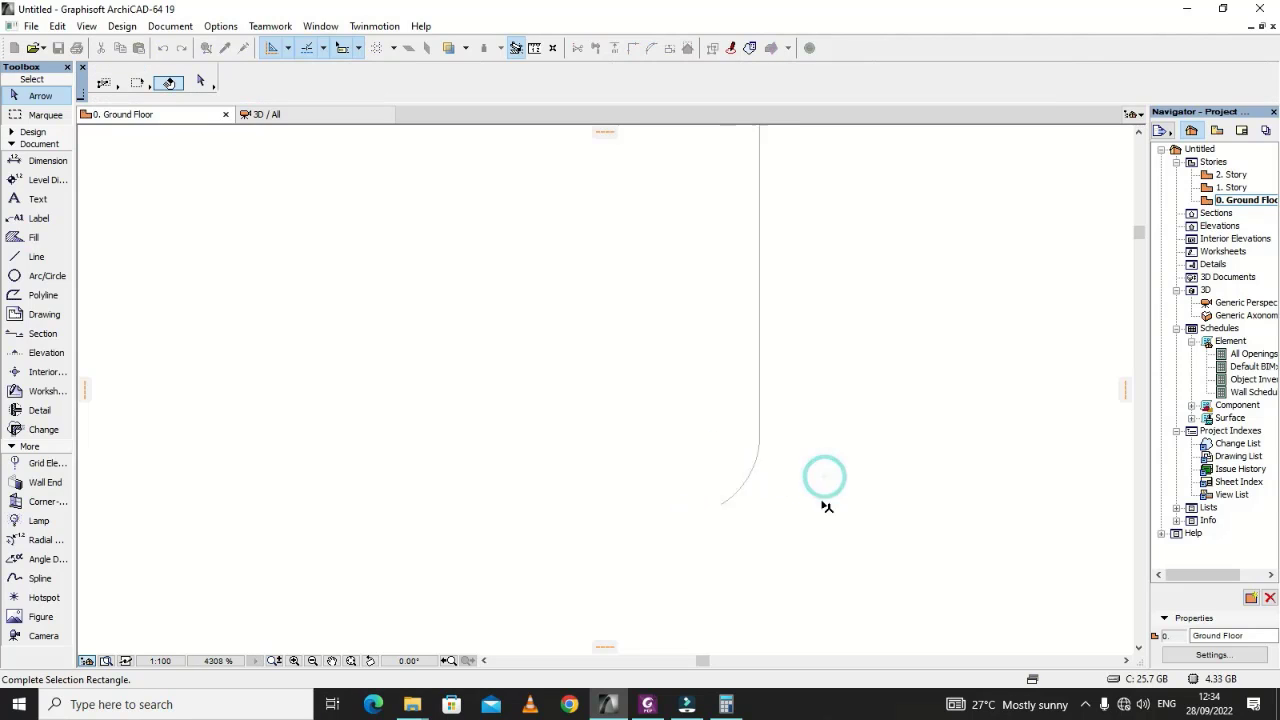
pyautogui.scroll(-5, 824, 476)
pyautogui.press('Escape')
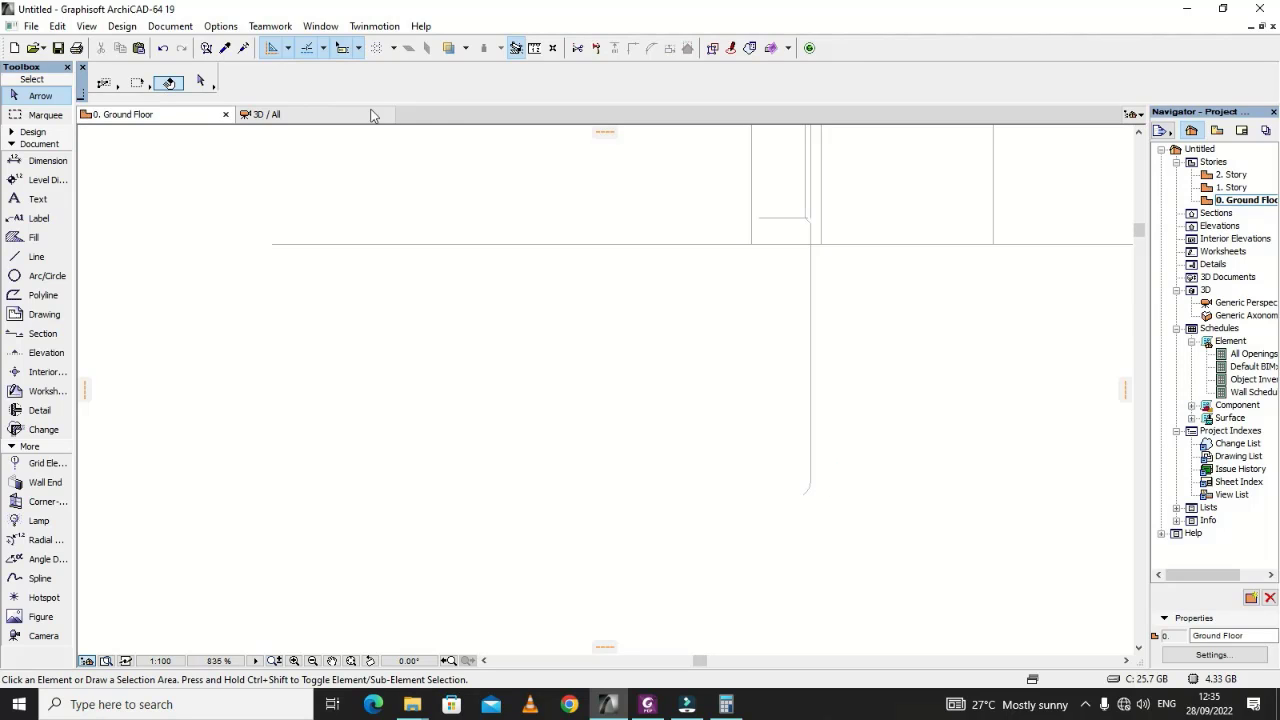
# Step: Draw a horizontal line about 241 mm long to the left from the arc's lower end as the bar's foot
pyautogui.click(37, 255)
pyautogui.scroll(2, 882, 455)
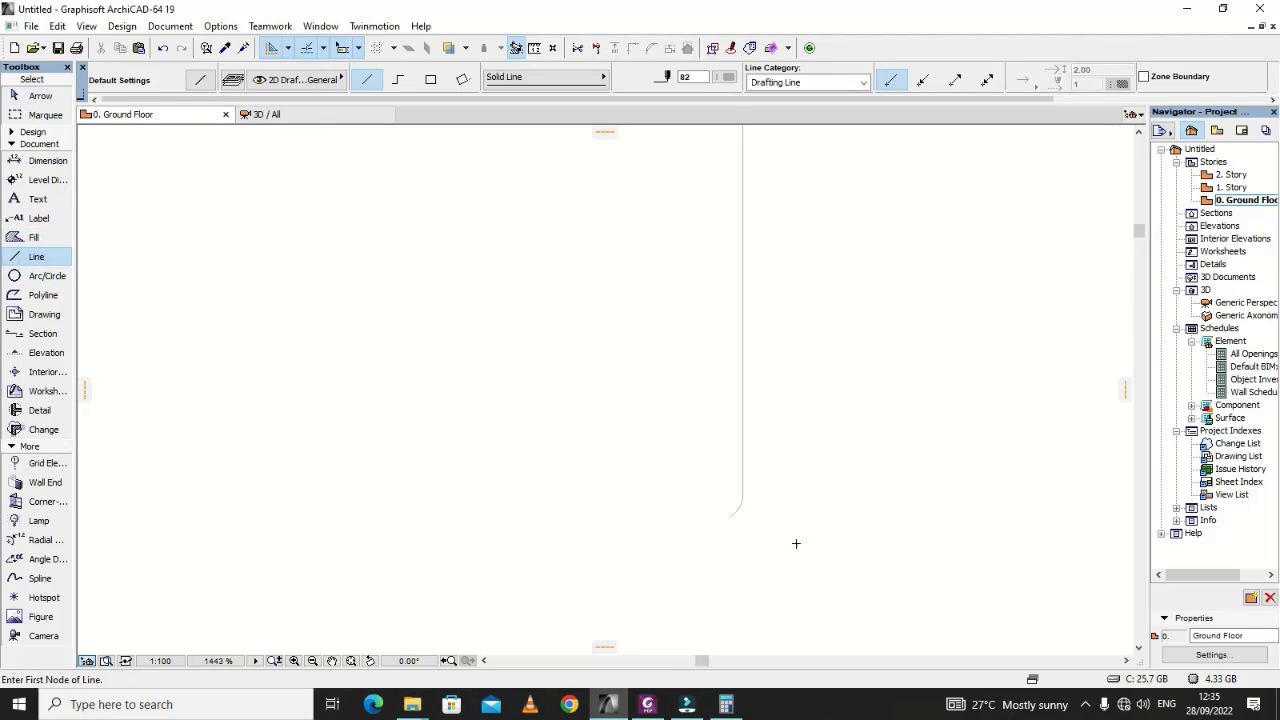
pyautogui.click(727, 514)
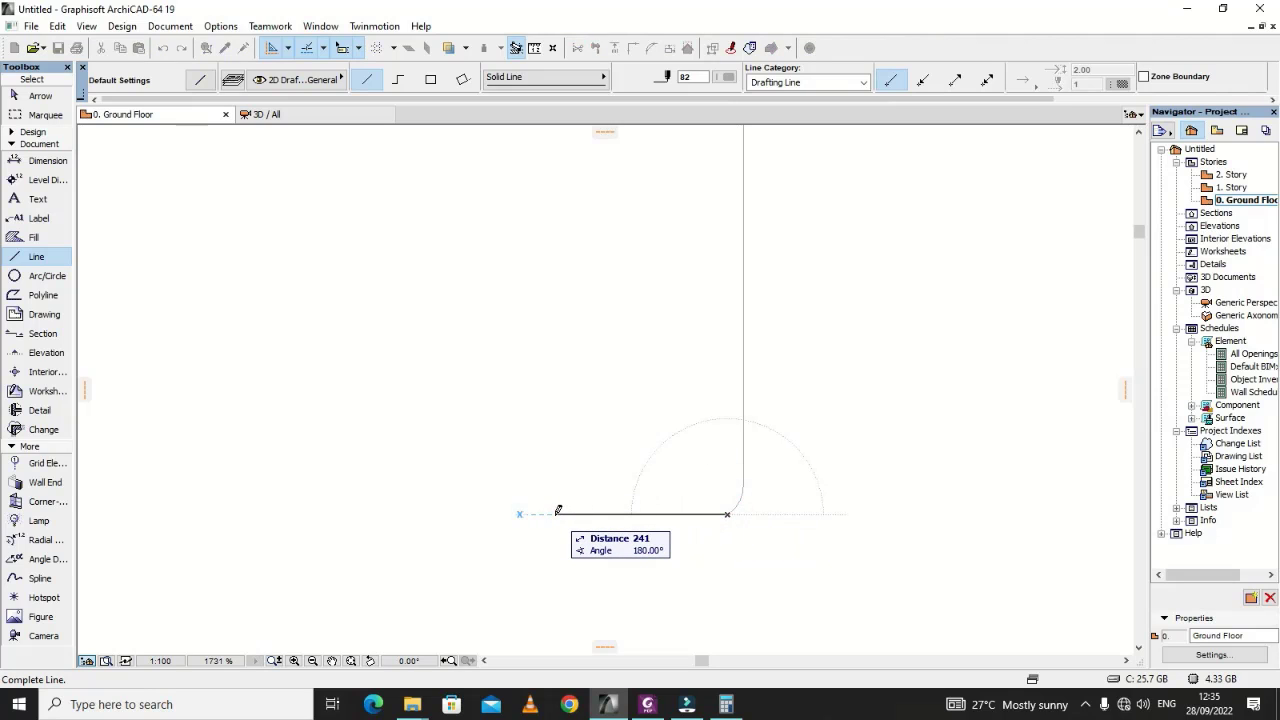
pyautogui.click(558, 512)
pyautogui.scroll(-8, 837, 517)
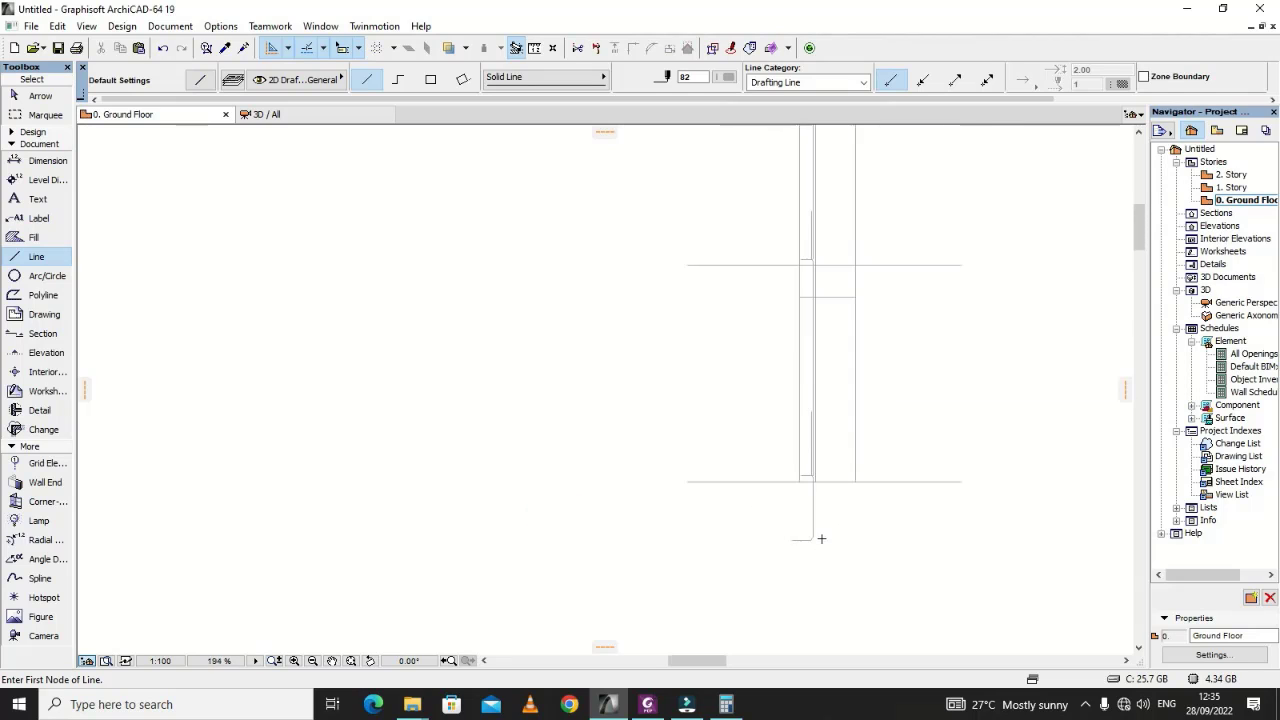
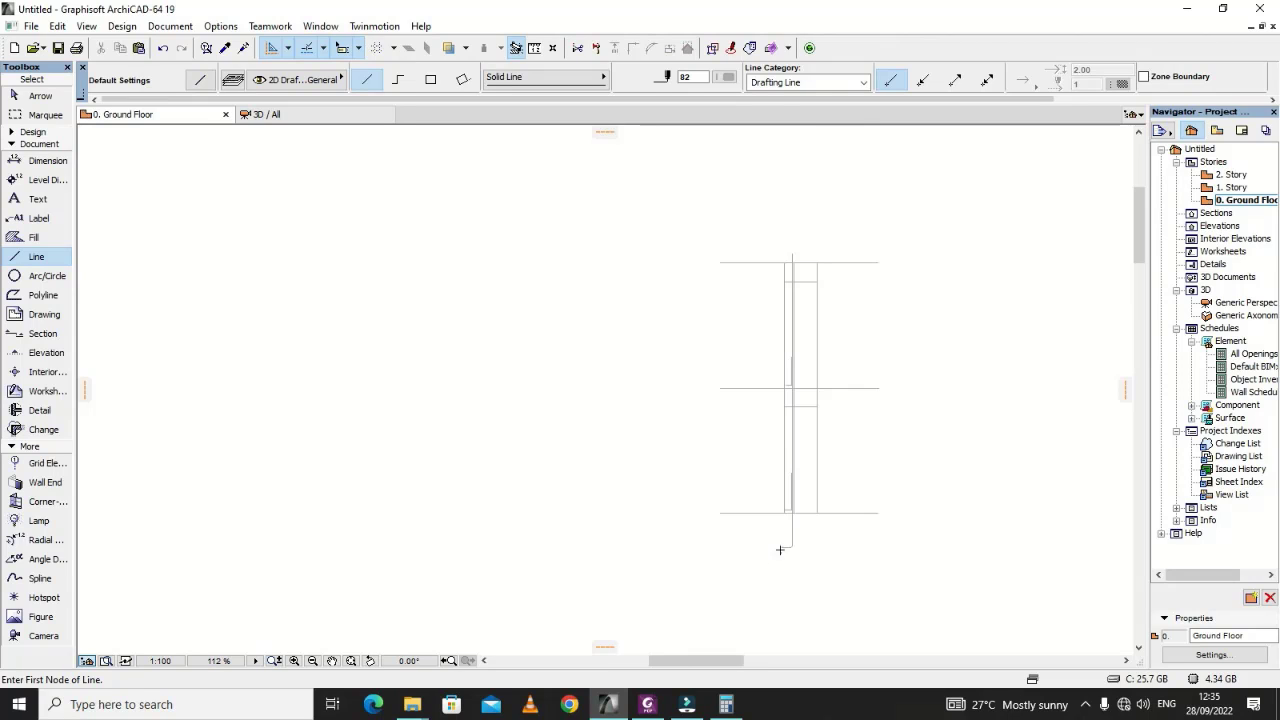
pyautogui.scroll(4, 883, 354)
pyautogui.scroll(-3, 603, 414)
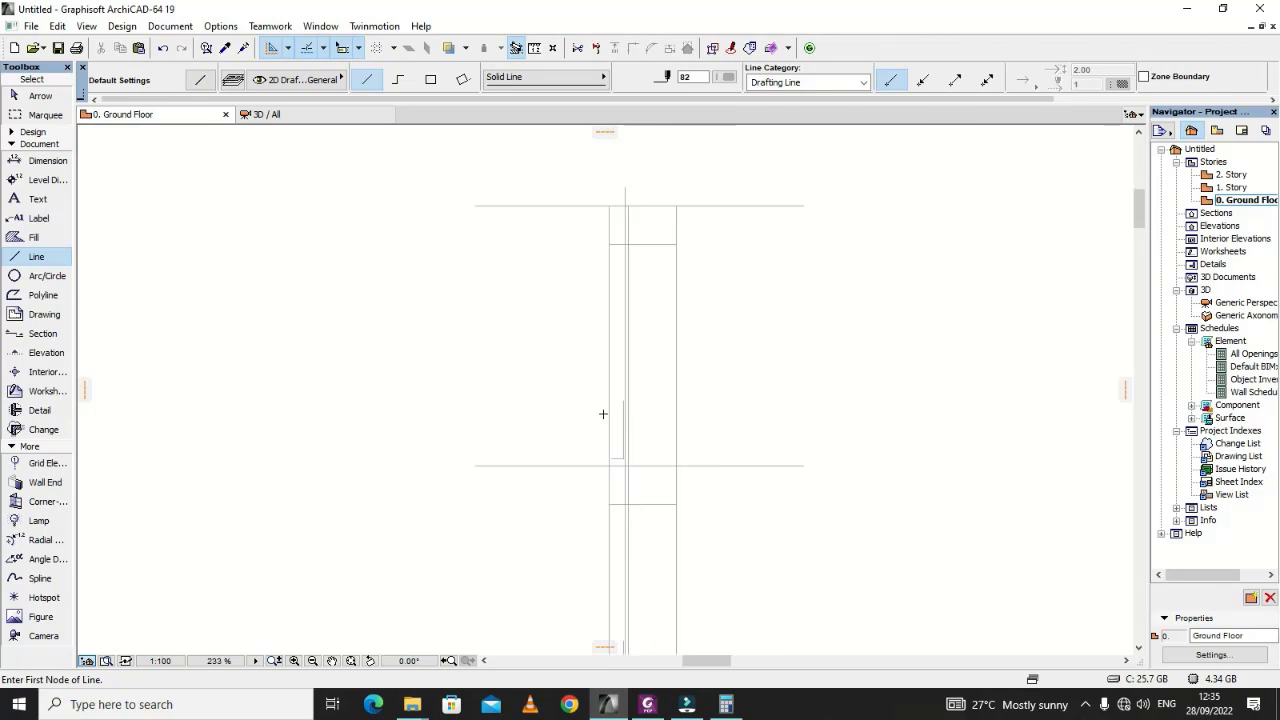
# Step: Lengthen the horizontal stirrup line above the bottom floor line to the right, past the second bar, to about 152 mm
pyautogui.scroll(3, 630, 473)
pyautogui.scroll(-5, 706, 406)
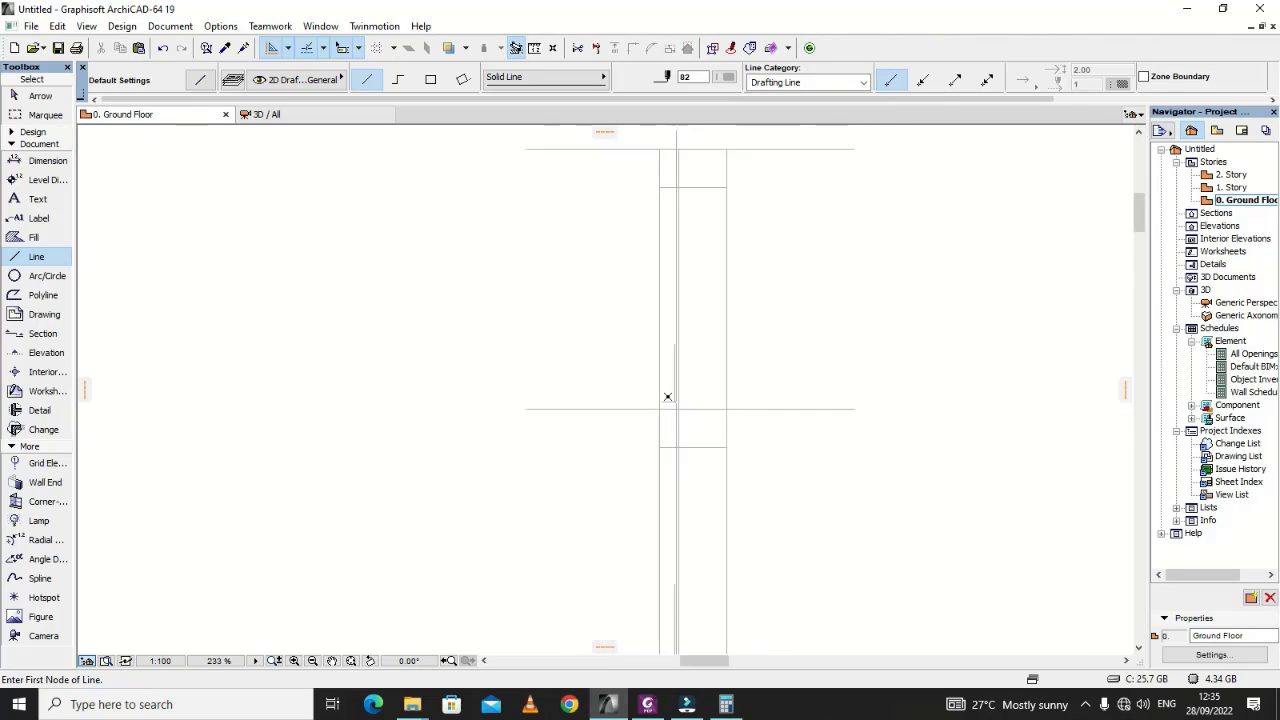
pyautogui.scroll(7, 689, 526)
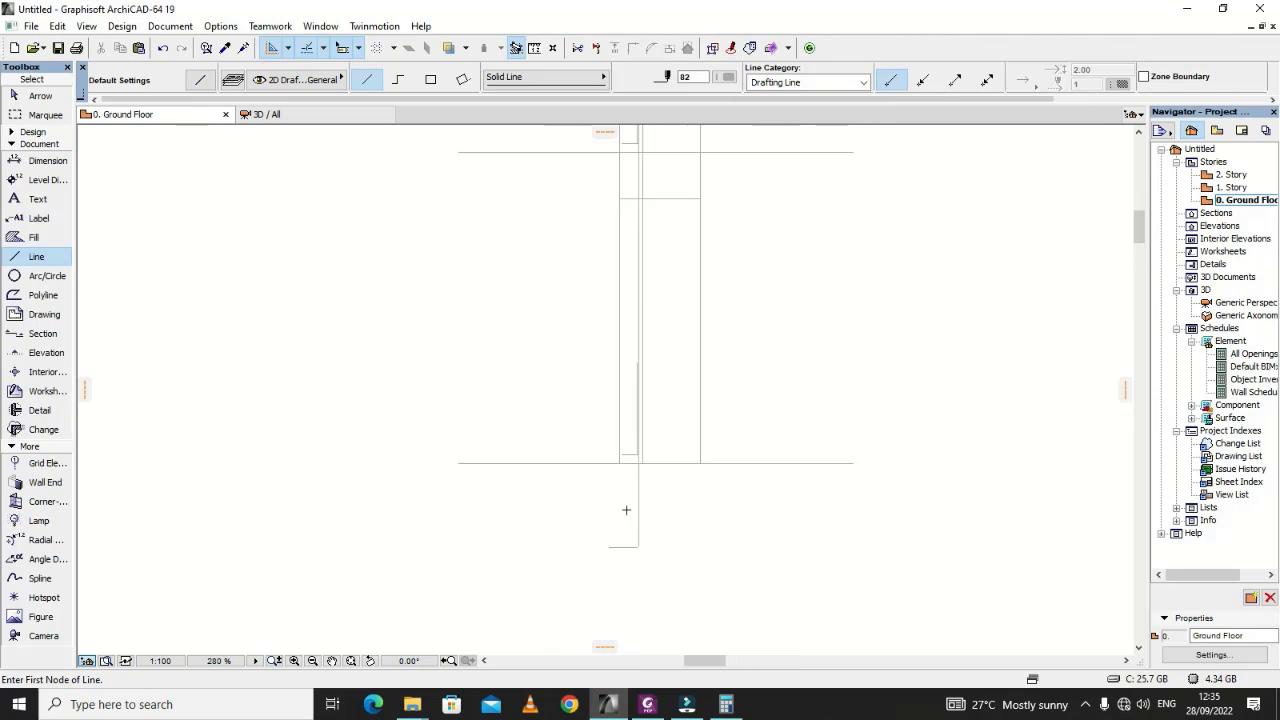
pyautogui.scroll(3, 640, 462)
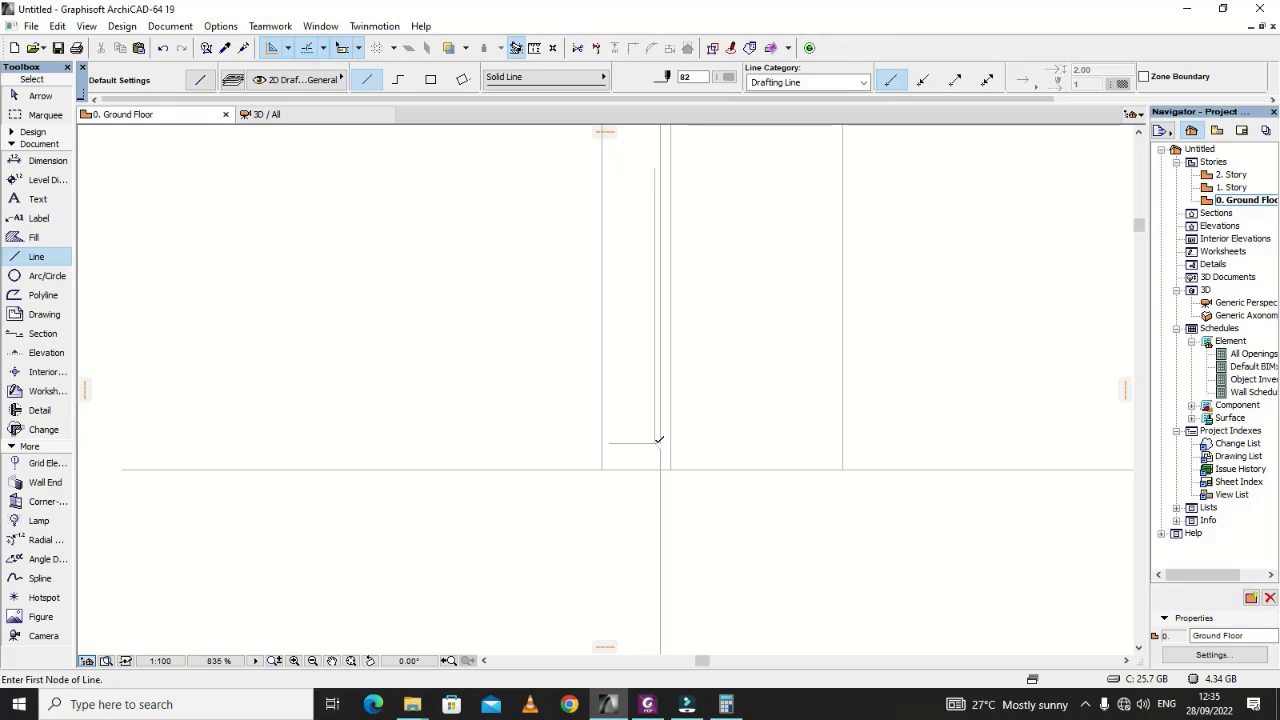
pyautogui.press('Escape')
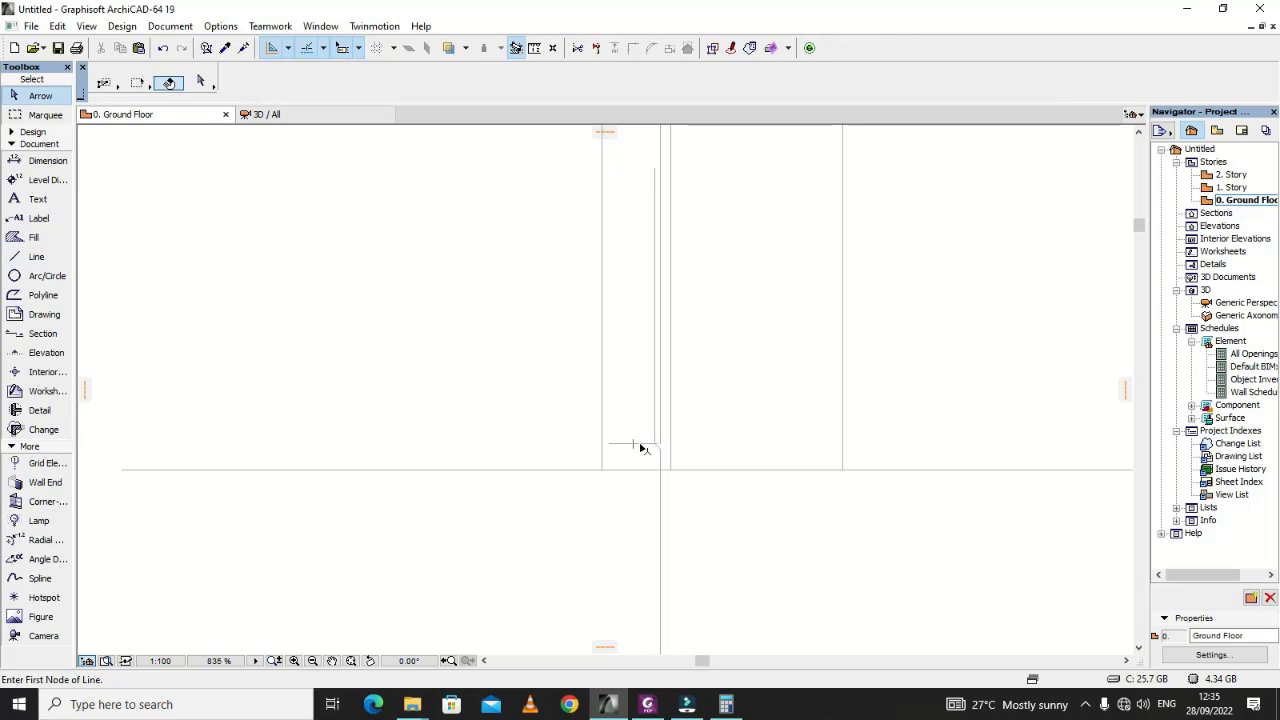
pyautogui.scroll(7, 642, 444)
pyautogui.scroll(3, 645, 447)
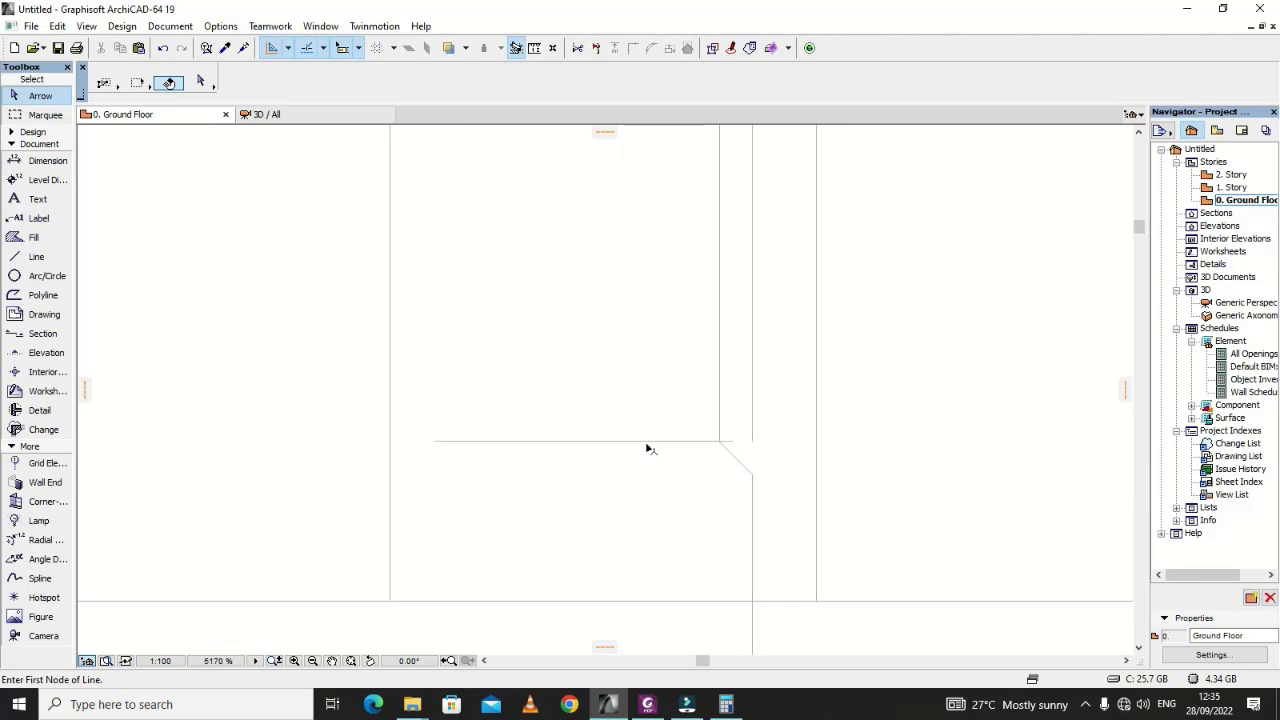
pyautogui.click(646, 443)
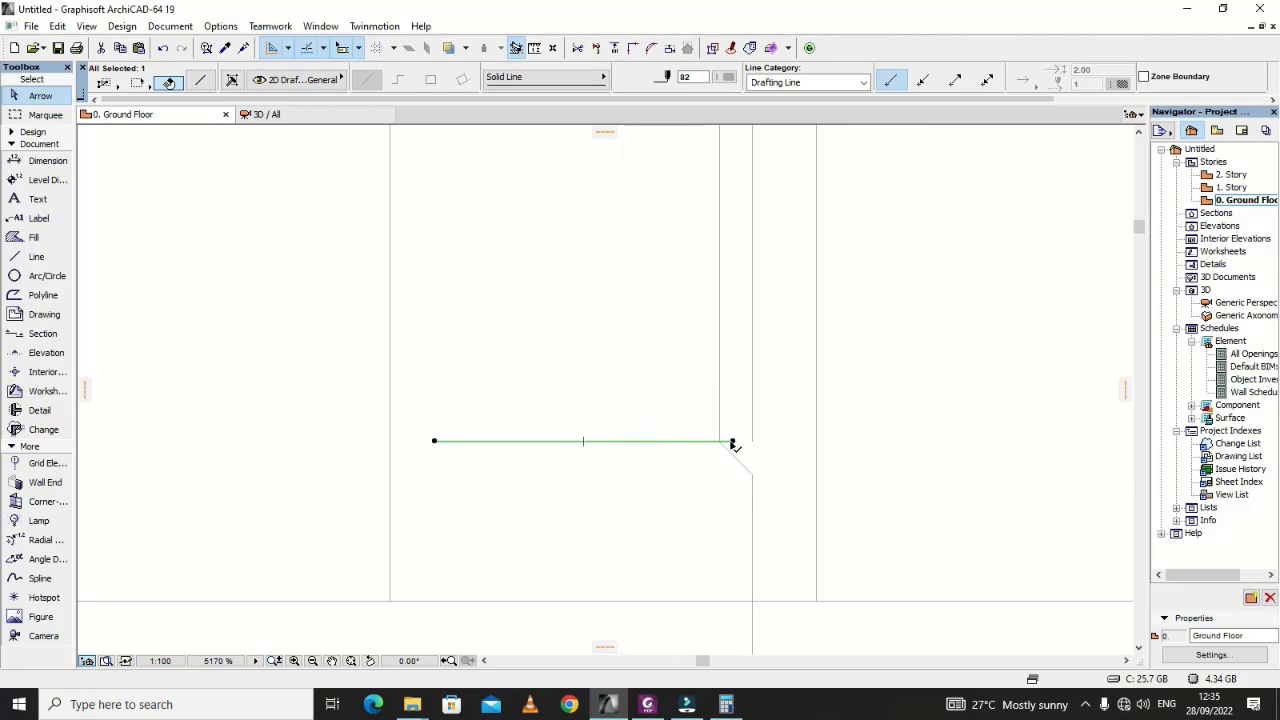
pyautogui.click(732, 441)
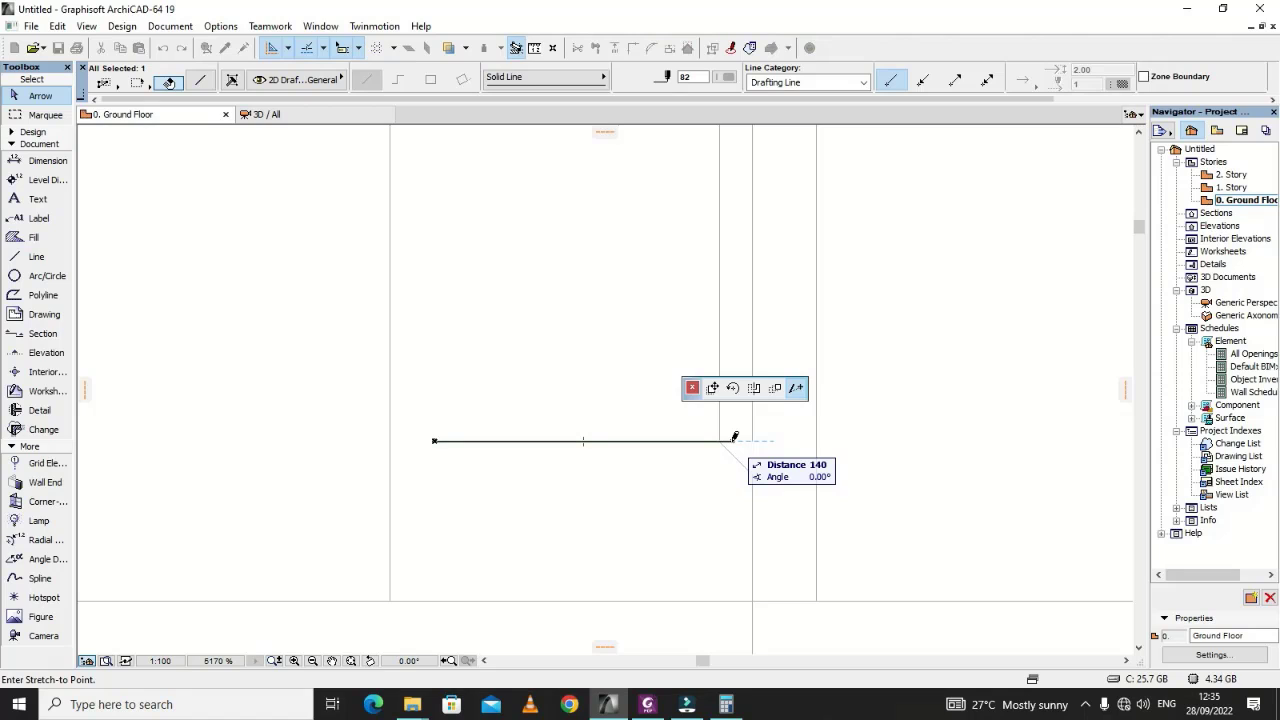
pyautogui.click(733, 441)
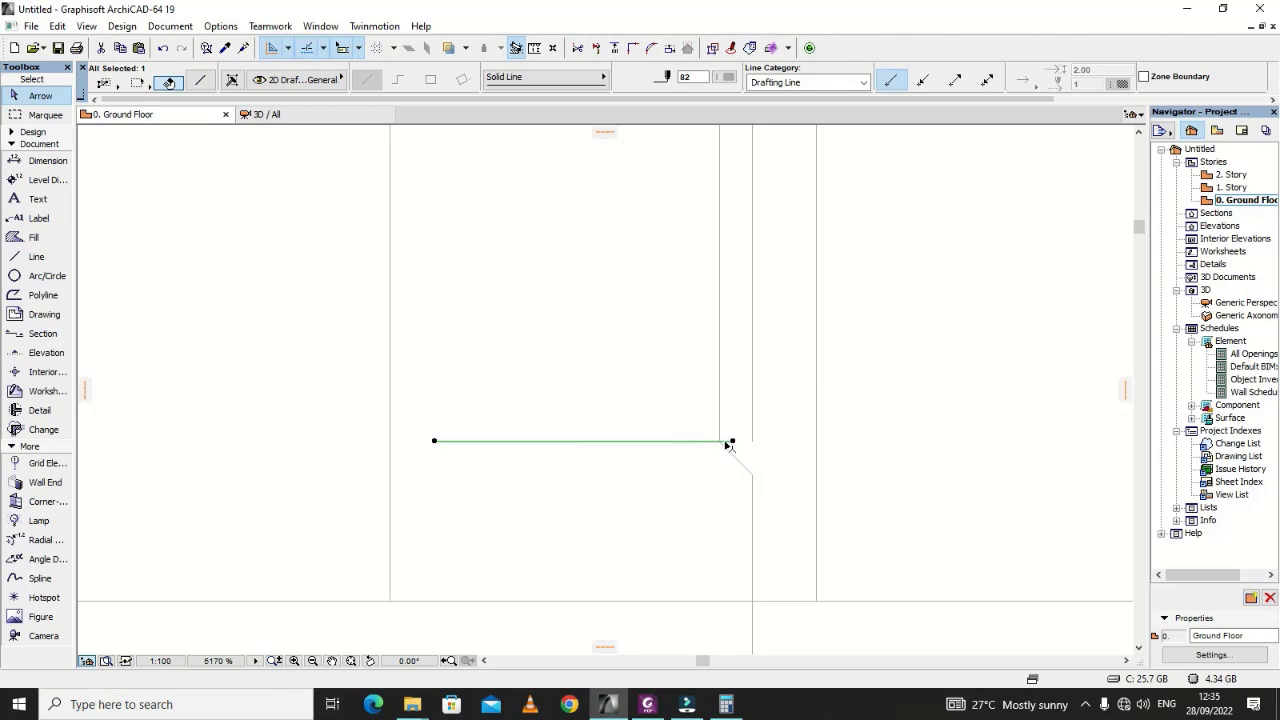
pyautogui.click(702, 442)
pyautogui.click(703, 442)
pyautogui.click(733, 441)
pyautogui.click(745, 440)
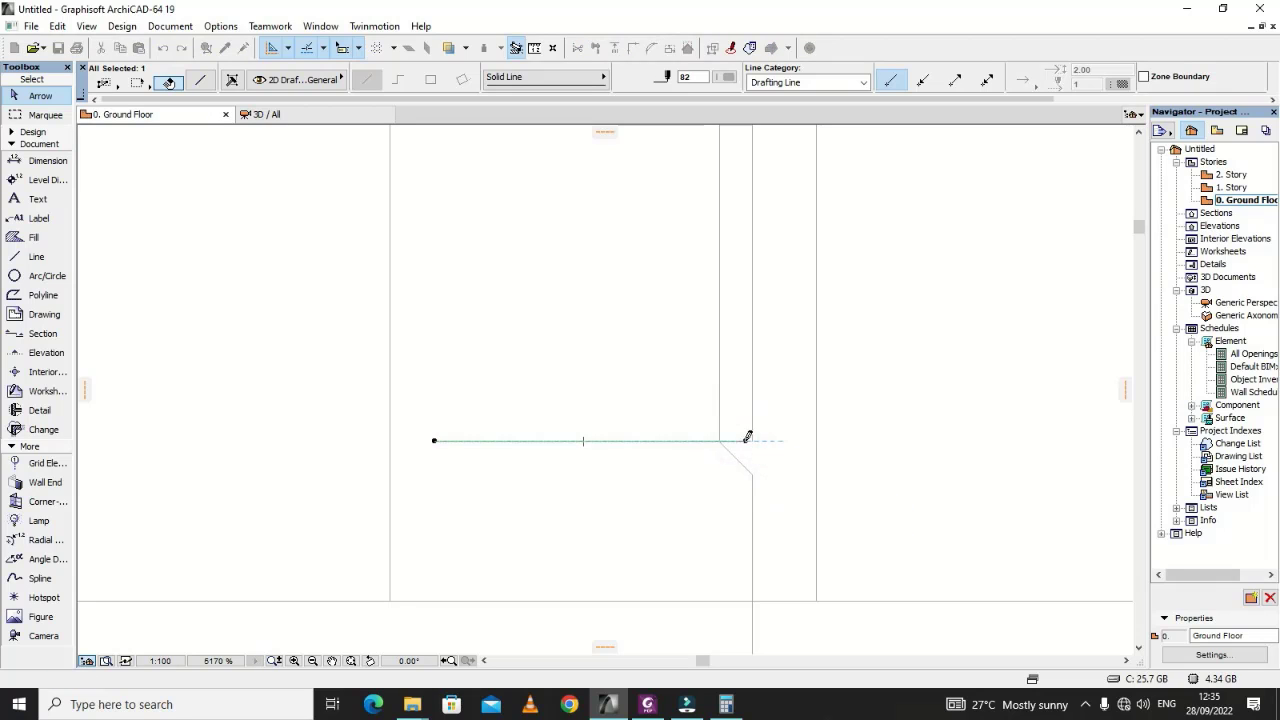
pyautogui.scroll(-5, 794, 476)
pyautogui.scroll(6, 785, 470)
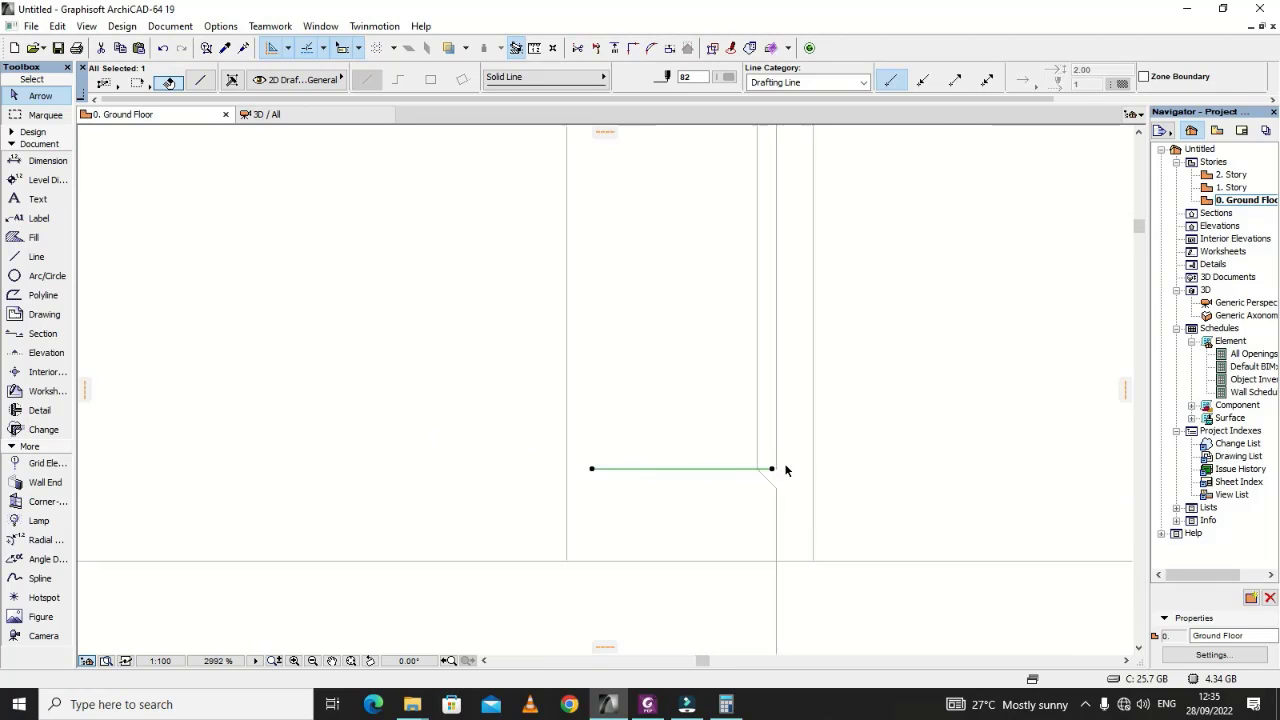
pyautogui.click(753, 473)
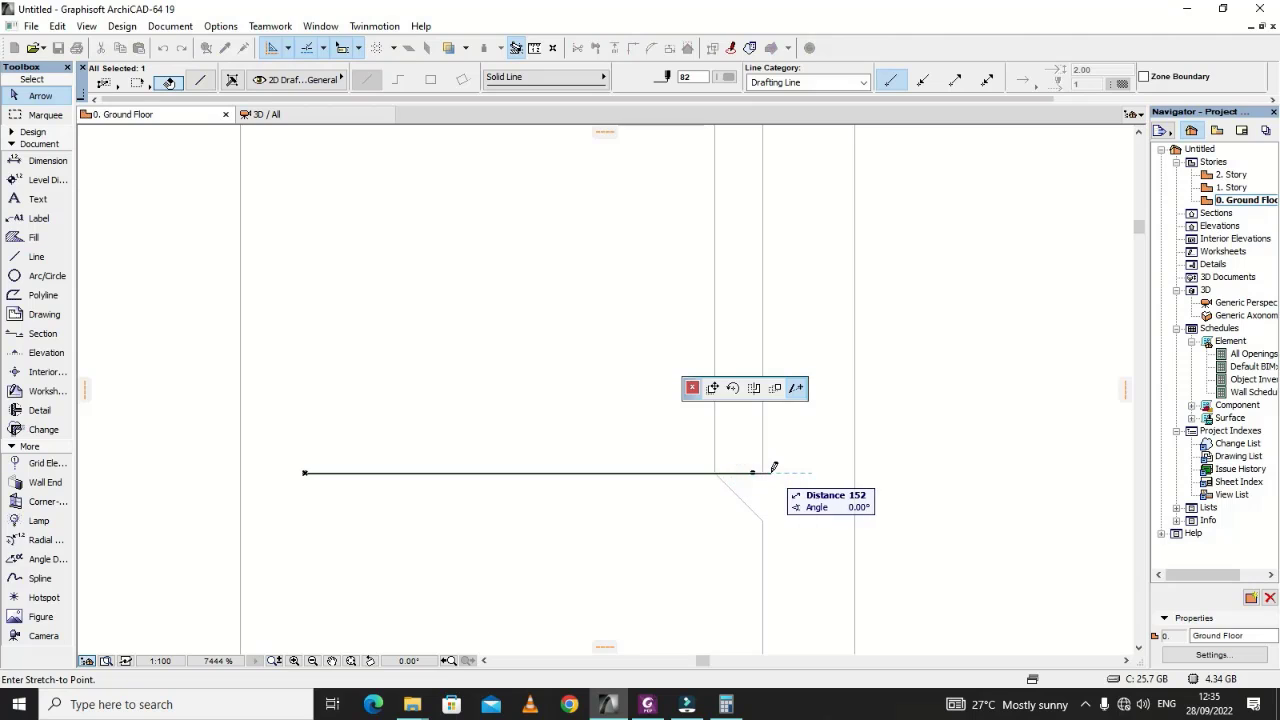
pyautogui.click(771, 473)
pyautogui.click(776, 491)
pyautogui.scroll(-15, 712, 520)
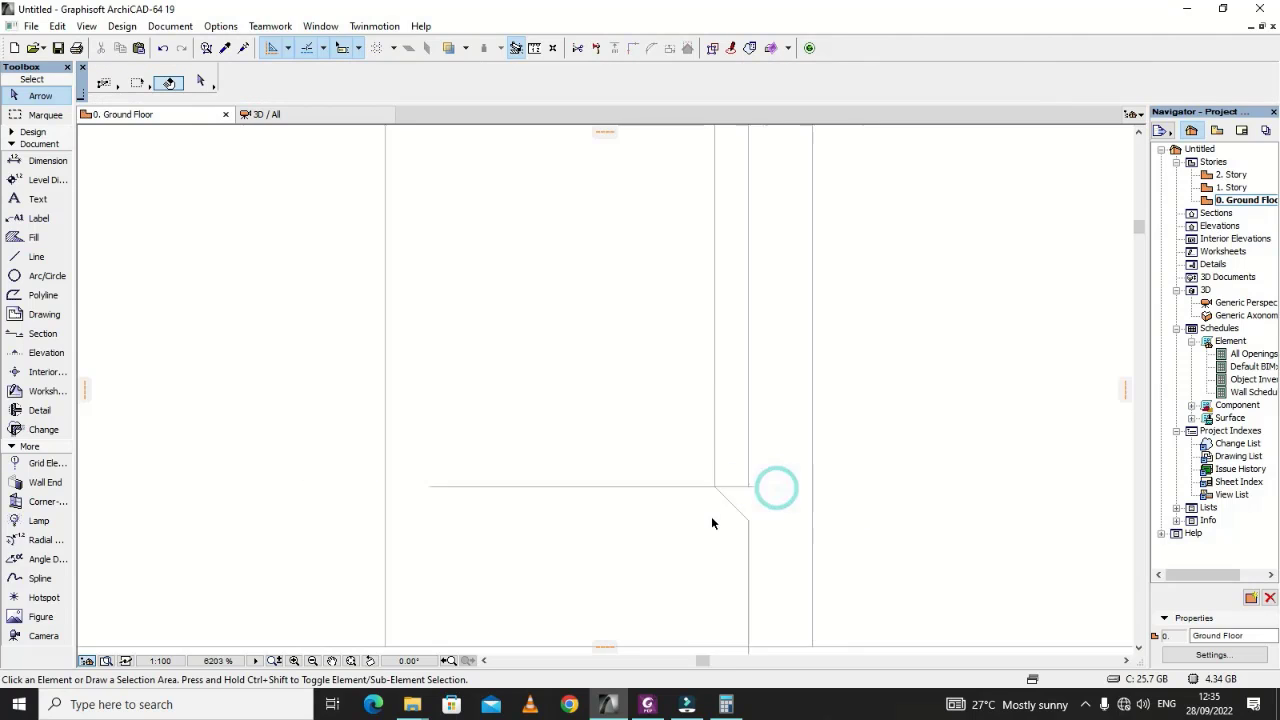
# Step: Lengthen the matching horizontal stirrup line above the middle floor line to the right to about 154 mm
pyautogui.scroll(13, 712, 516)
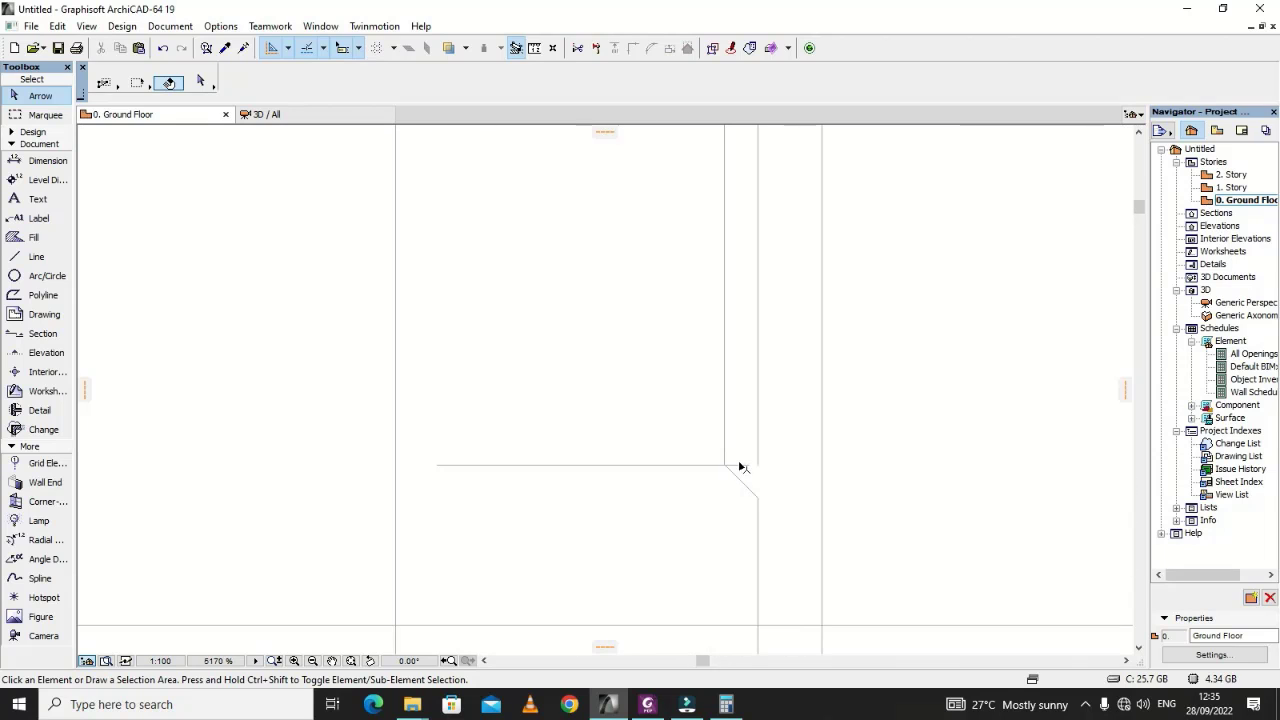
pyautogui.click(741, 466)
pyautogui.click(748, 465)
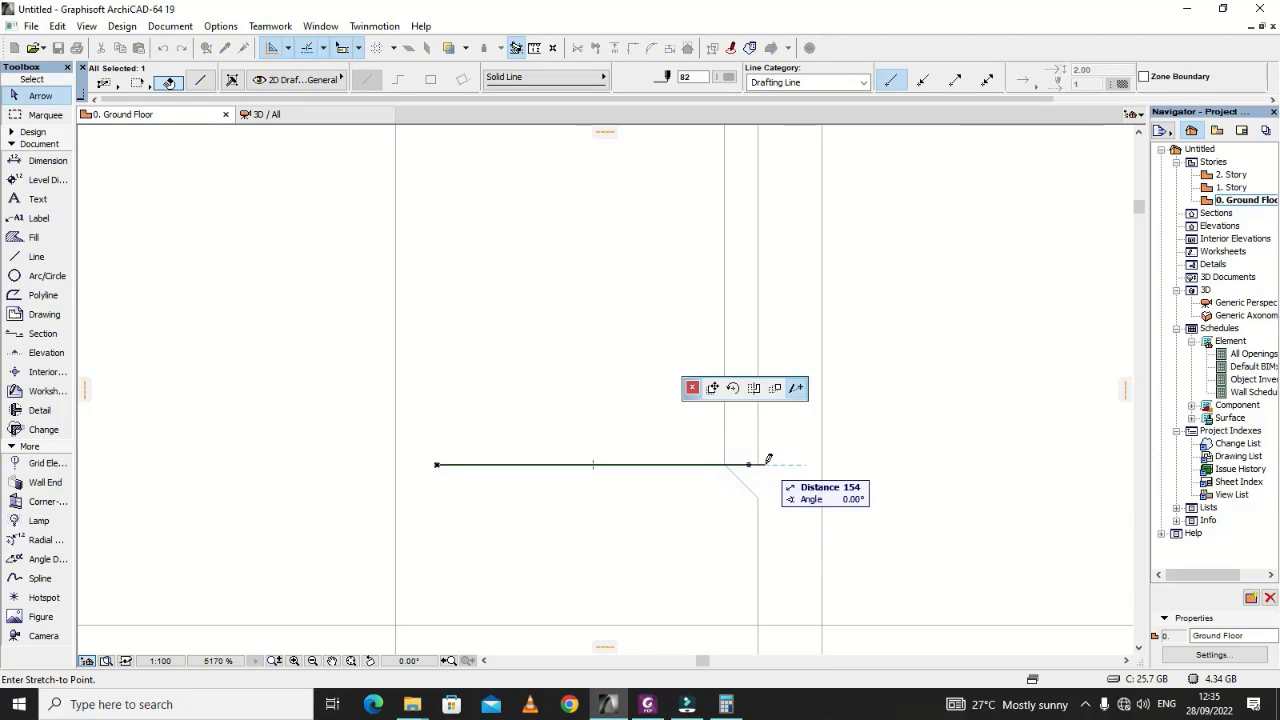
pyautogui.click(766, 460)
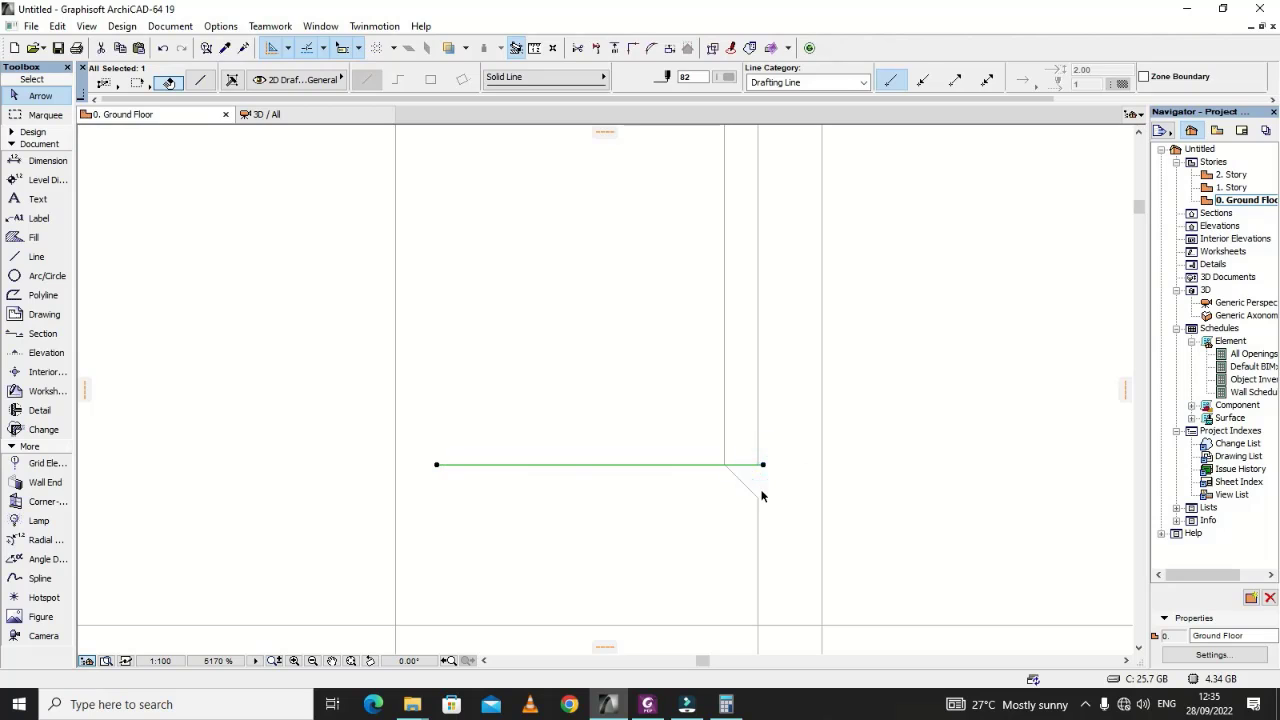
pyautogui.click(761, 490)
pyautogui.scroll(-3, 773, 478)
pyautogui.scroll(-12, 773, 478)
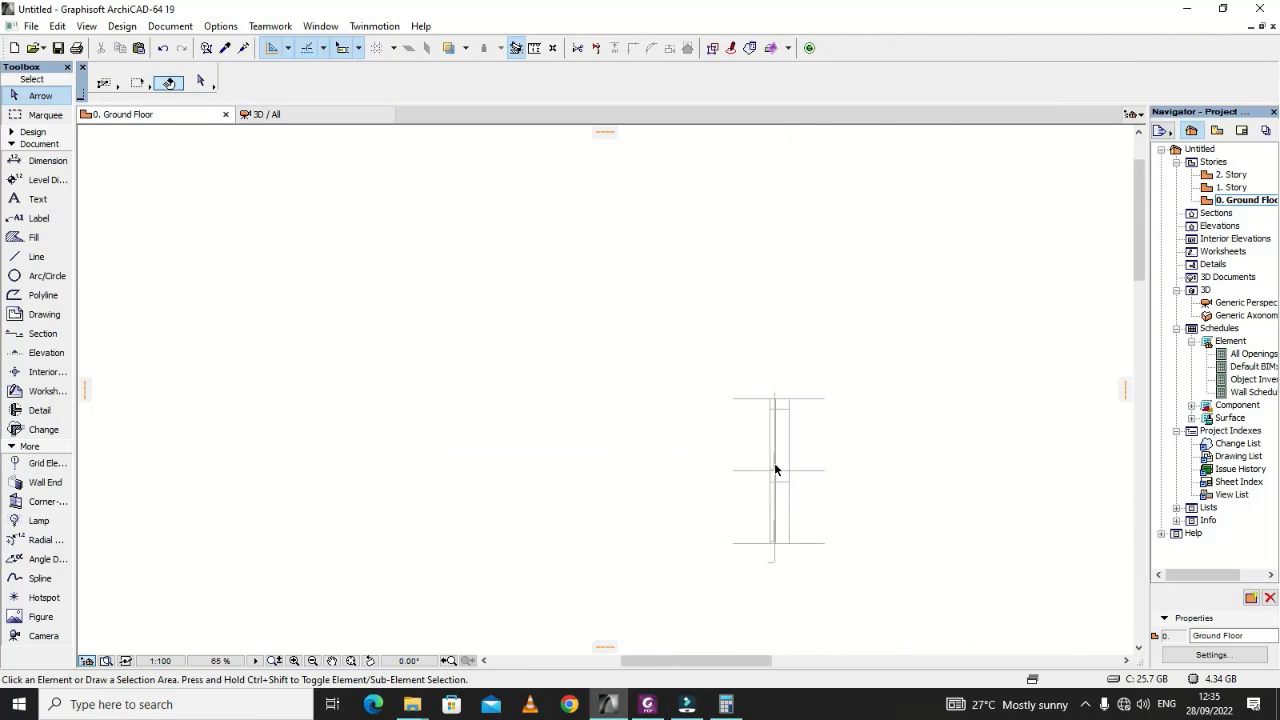
# Step: Multiply the stirrup line above the middle floor with one dragged copy about 100 mm straight down
pyautogui.scroll(12, 773, 527)
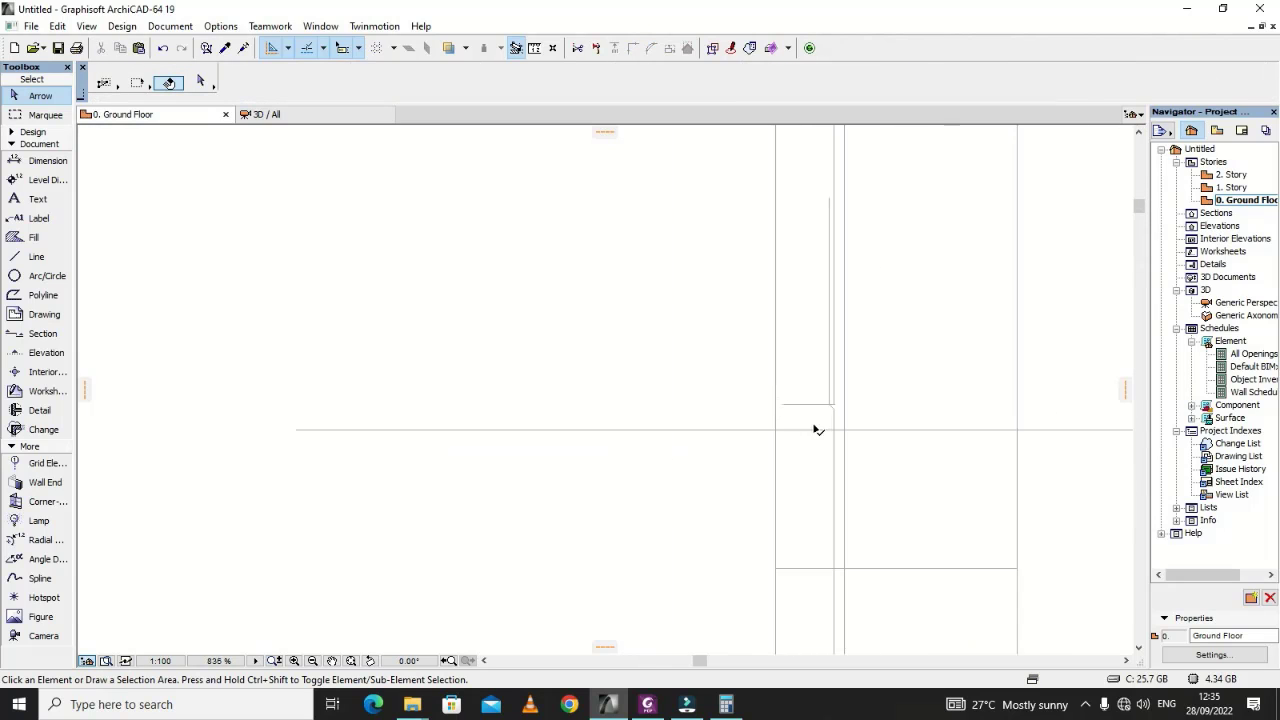
pyautogui.doubleClick(820, 375)
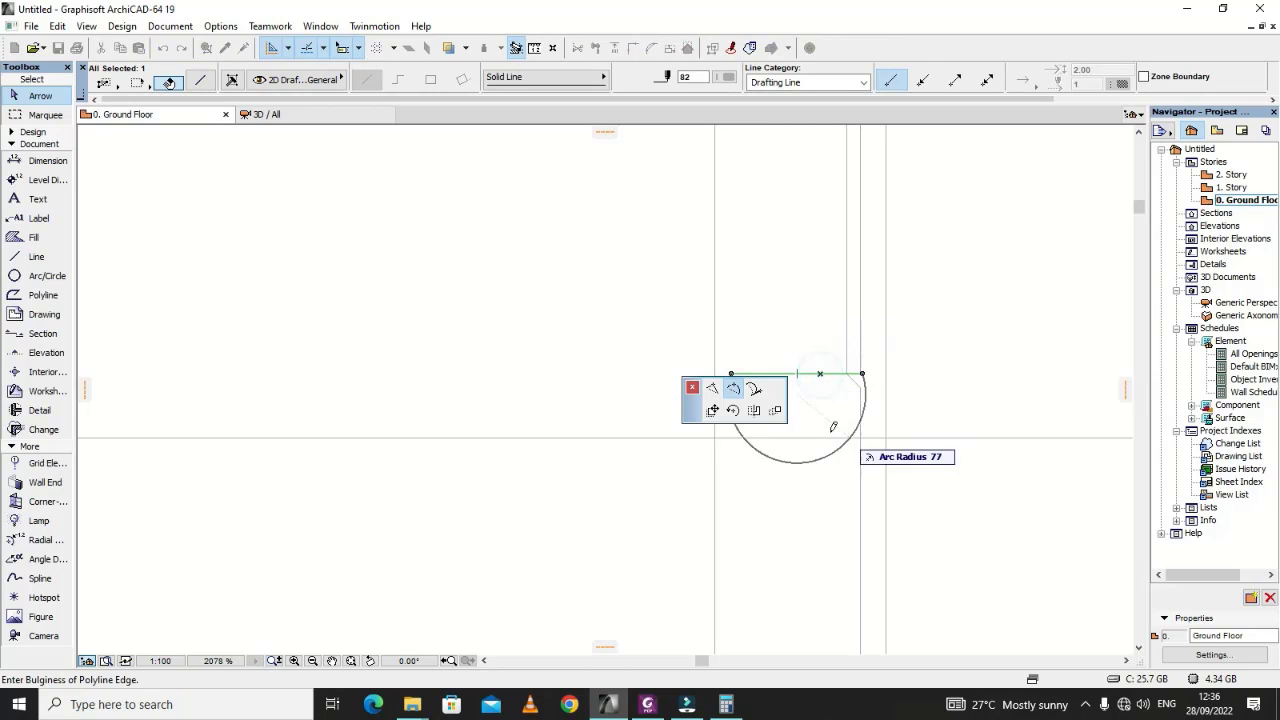
pyautogui.click(773, 414)
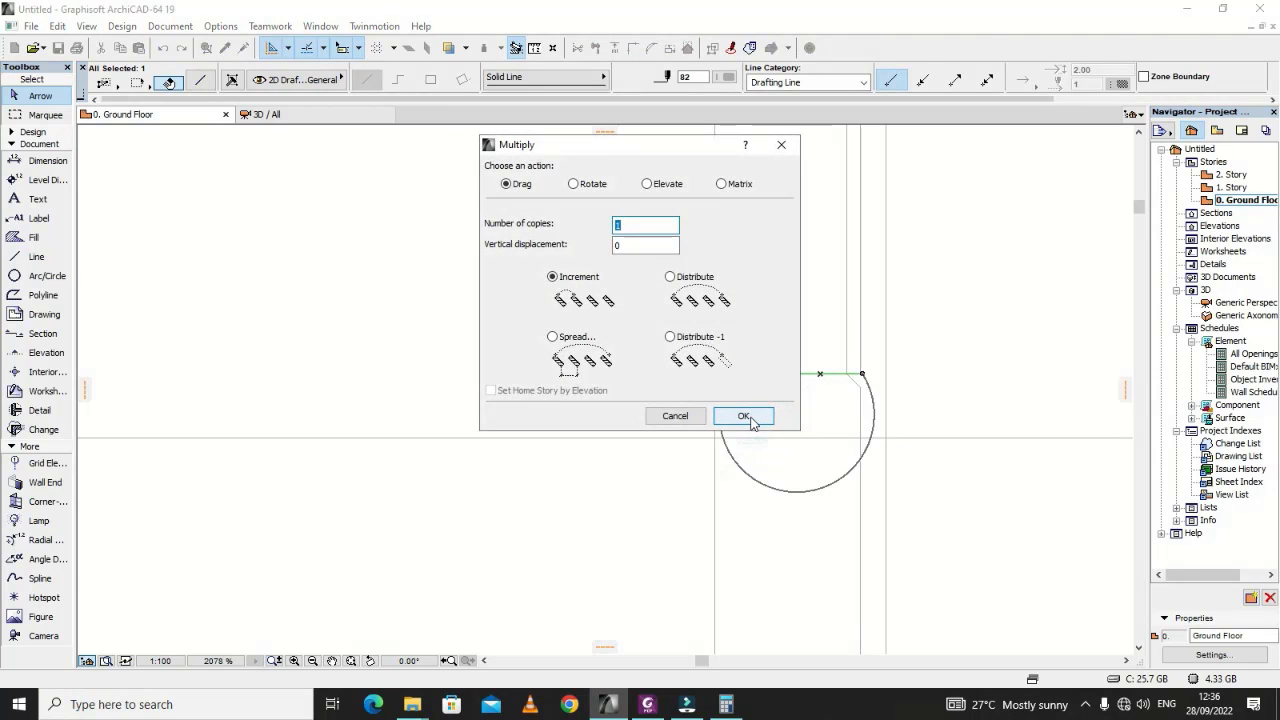
pyautogui.click(746, 417)
pyautogui.click(815, 374)
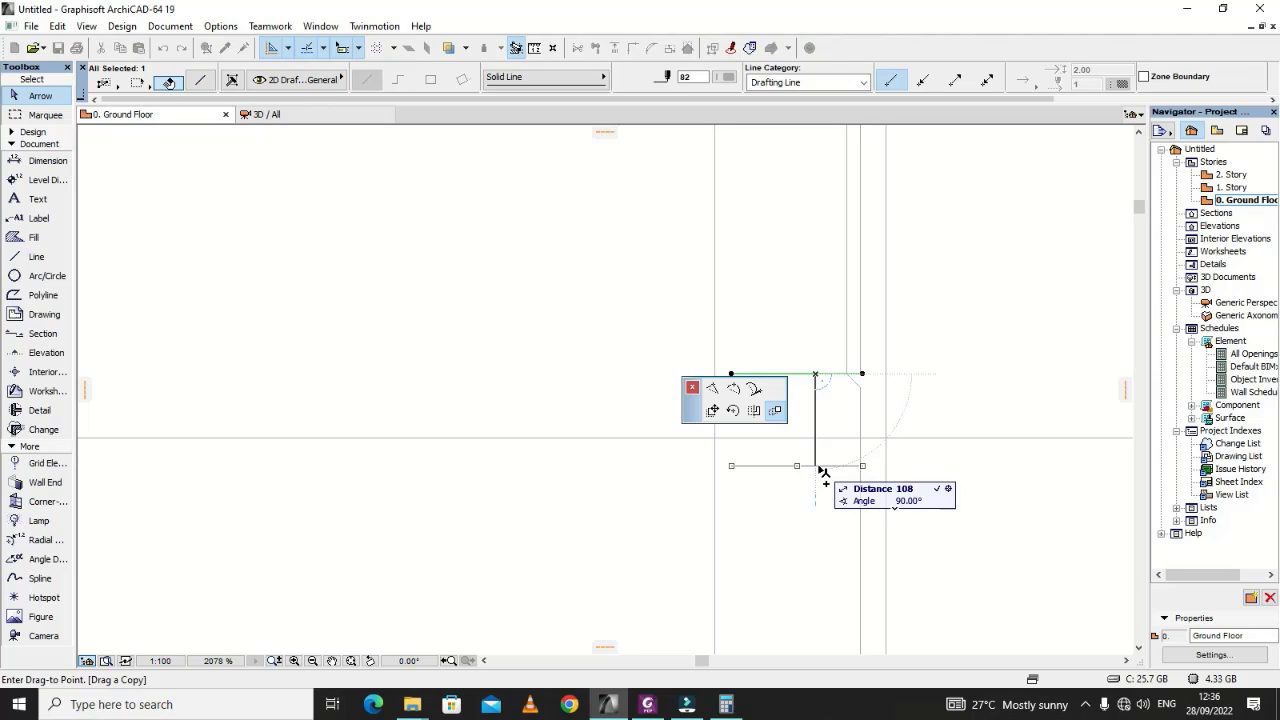
pyautogui.click(819, 466)
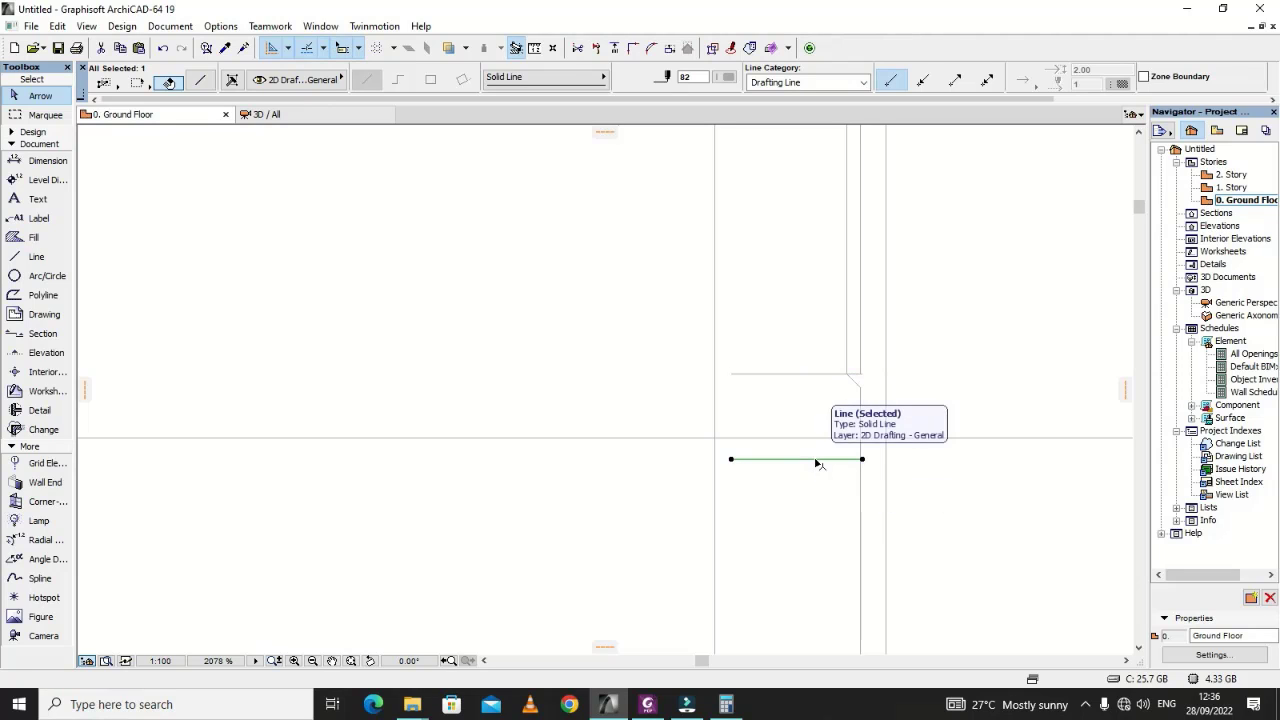
pyautogui.click(820, 523)
# Step: Delete the column's right edge lines in both the upper and lower storeys
pyautogui.scroll(2, 884, 452)
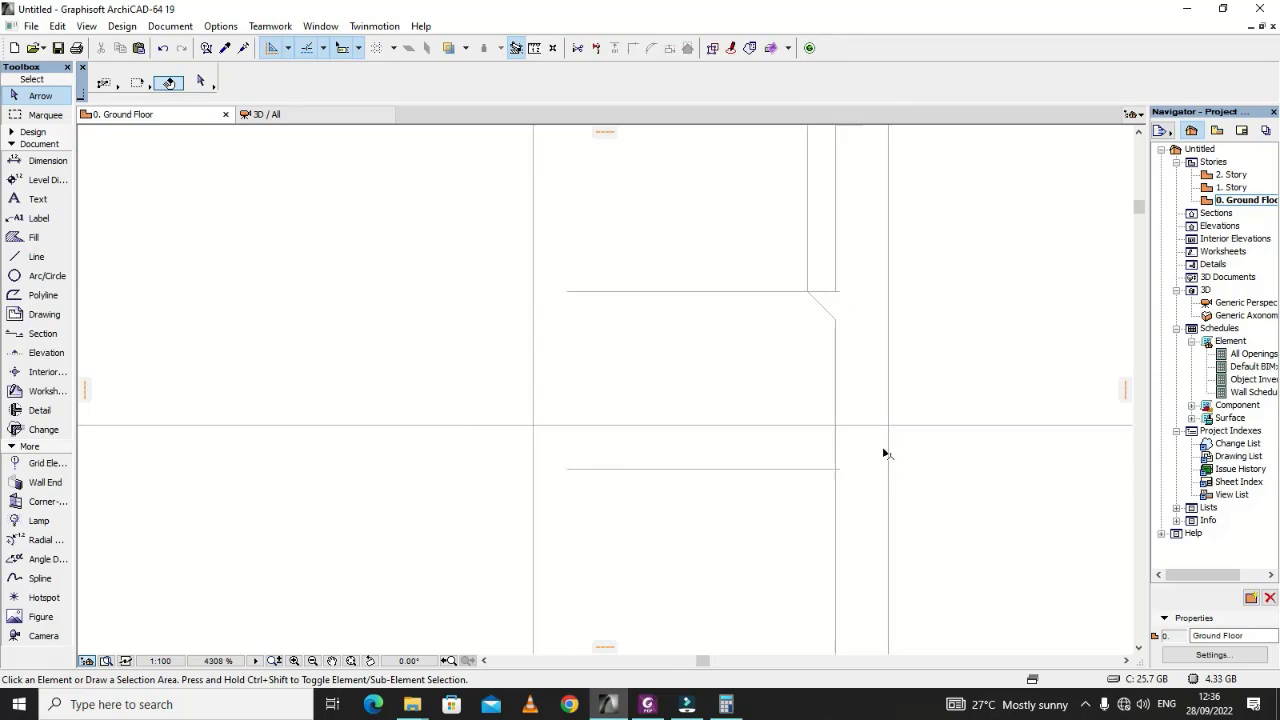
pyautogui.scroll(1, 884, 453)
pyautogui.scroll(-10, 830, 464)
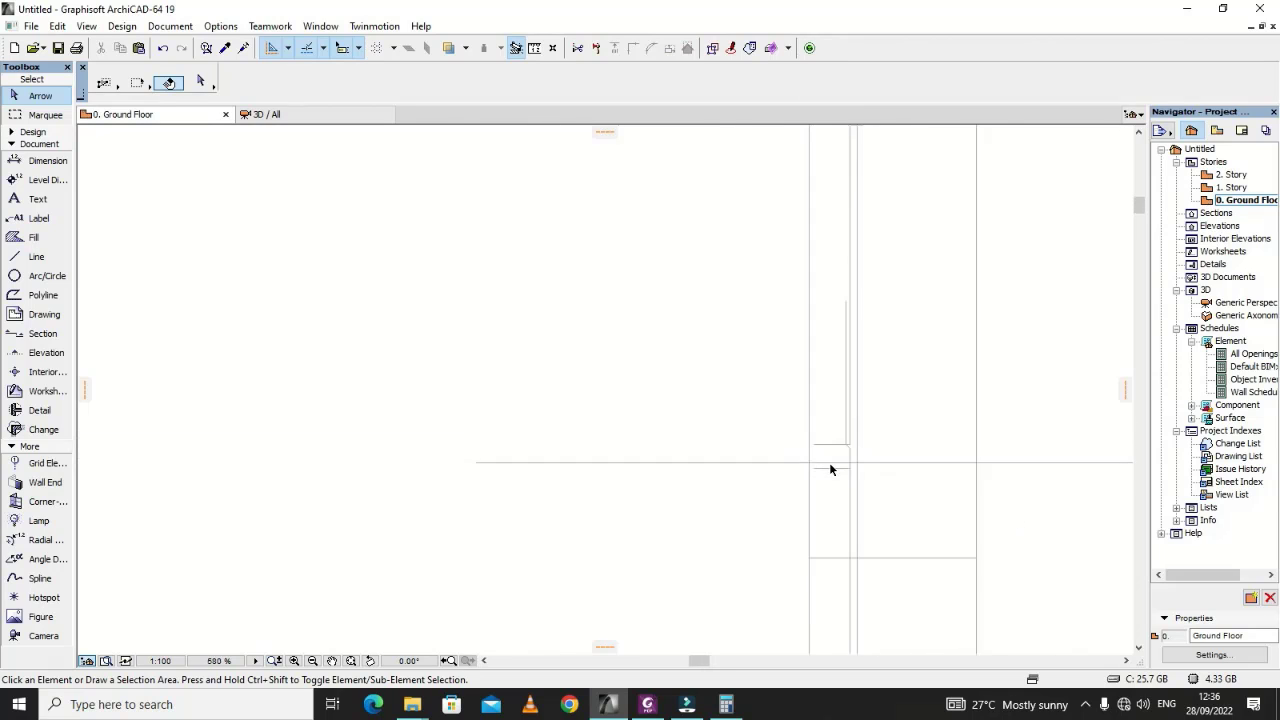
pyautogui.scroll(3, 869, 507)
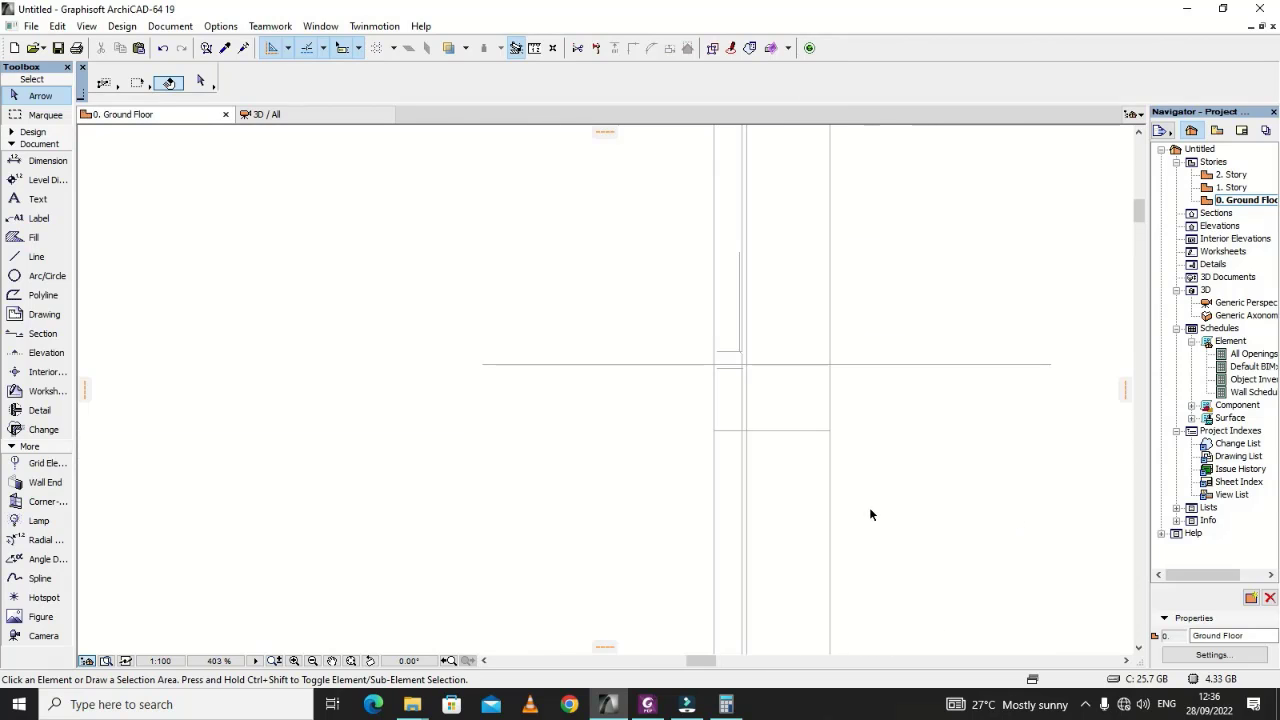
pyautogui.scroll(-1, 752, 517)
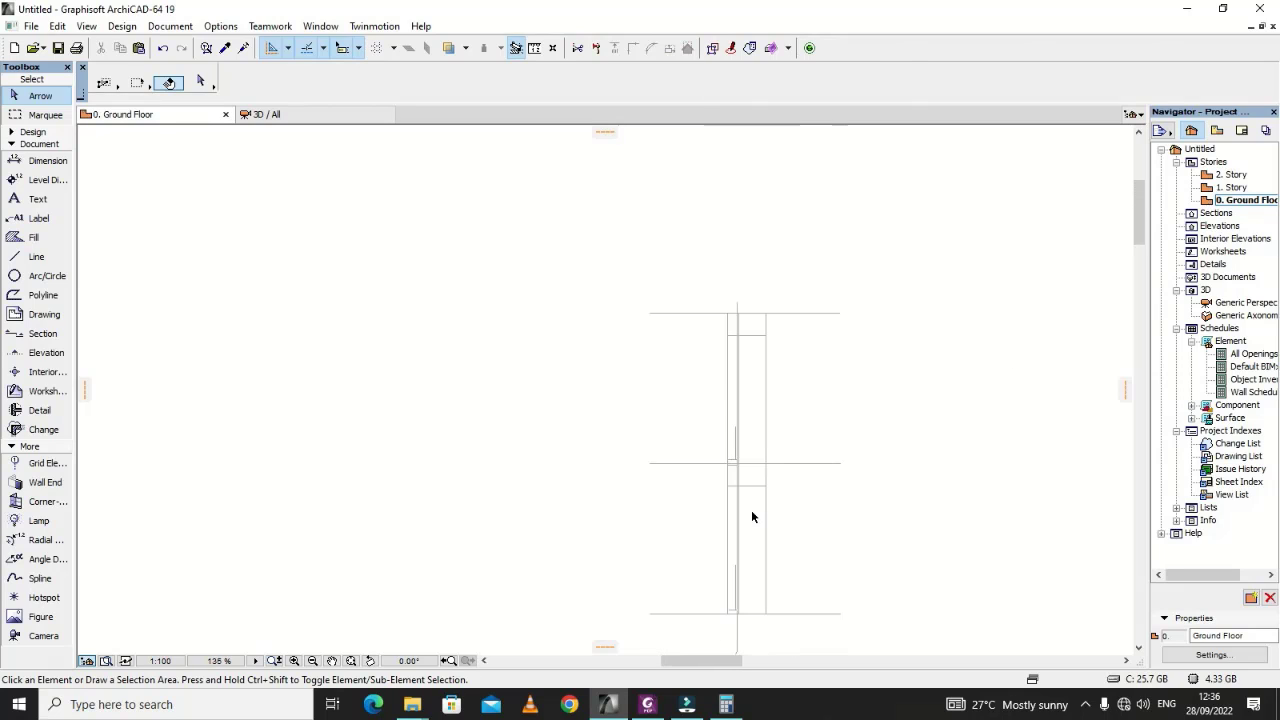
pyautogui.click(766, 405)
pyautogui.press('Delete')
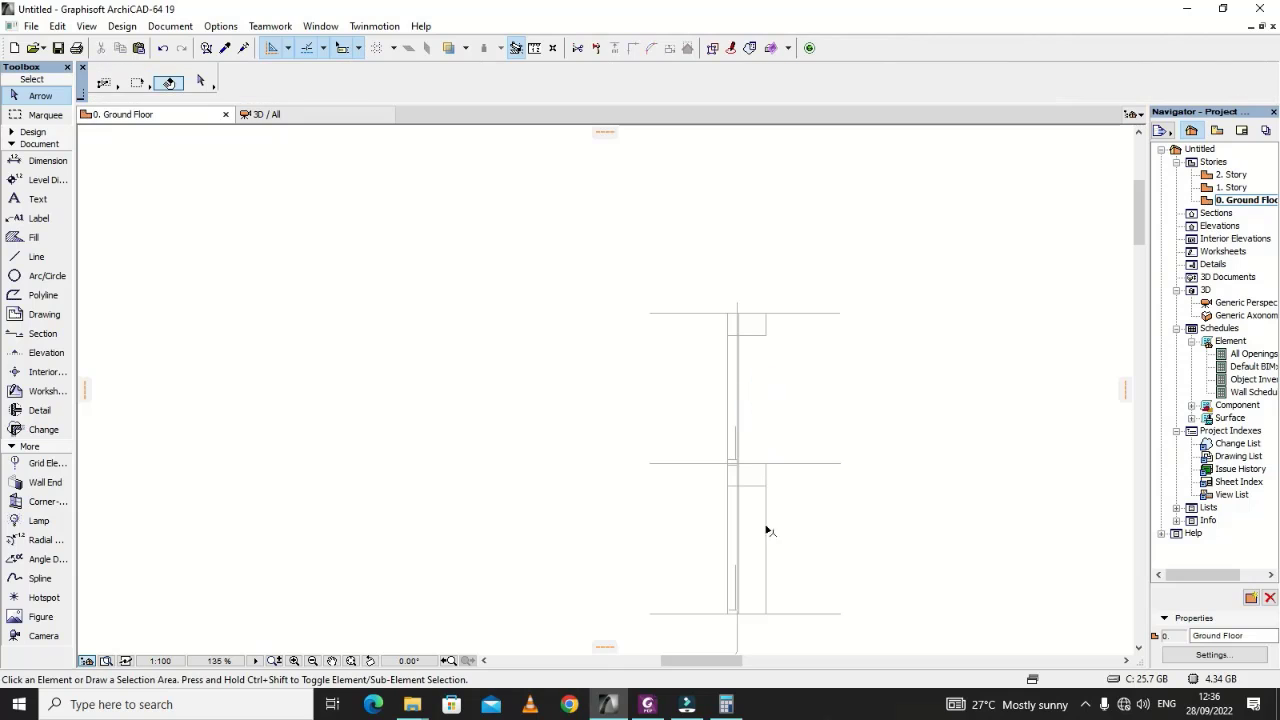
pyautogui.click(767, 568)
pyautogui.press('Delete')
# Step: Stretch the right end line of the middle floor's beam downward past the beam's underside to about 506 mm long
pyautogui.scroll(-3, 751, 560)
pyautogui.scroll(8, 775, 530)
pyautogui.scroll(-4, 820, 566)
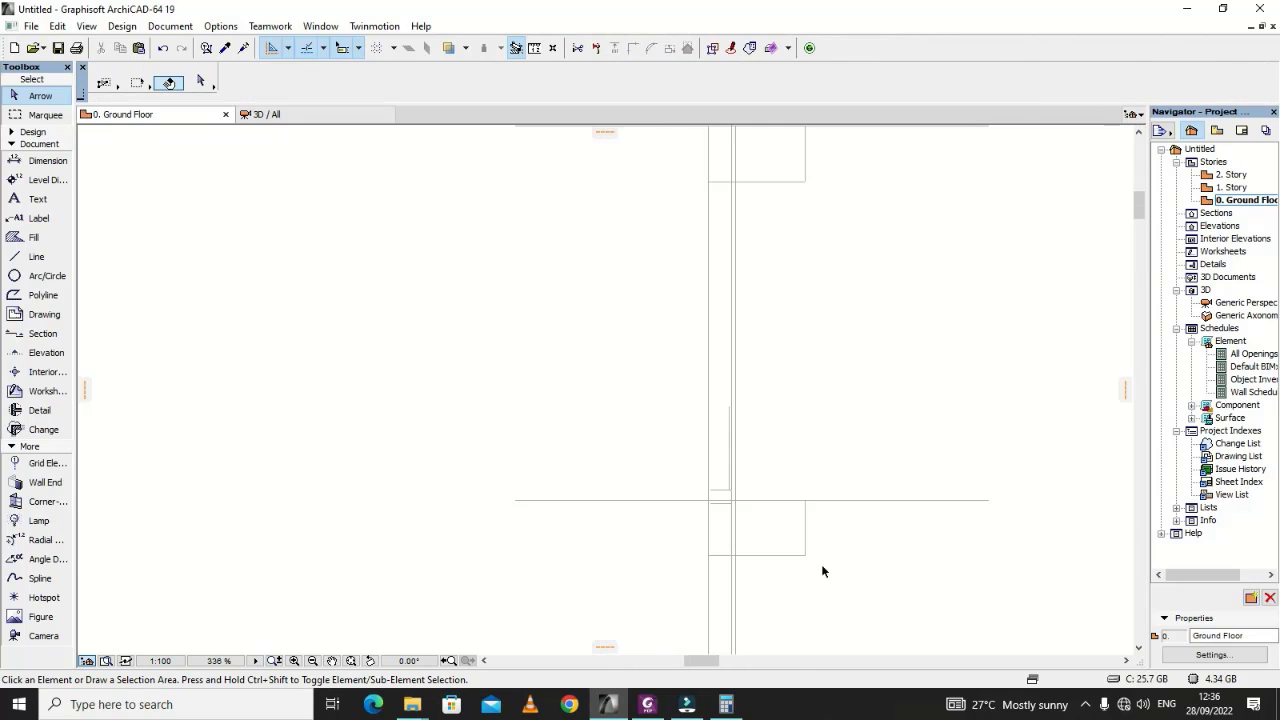
pyautogui.scroll(10, 818, 564)
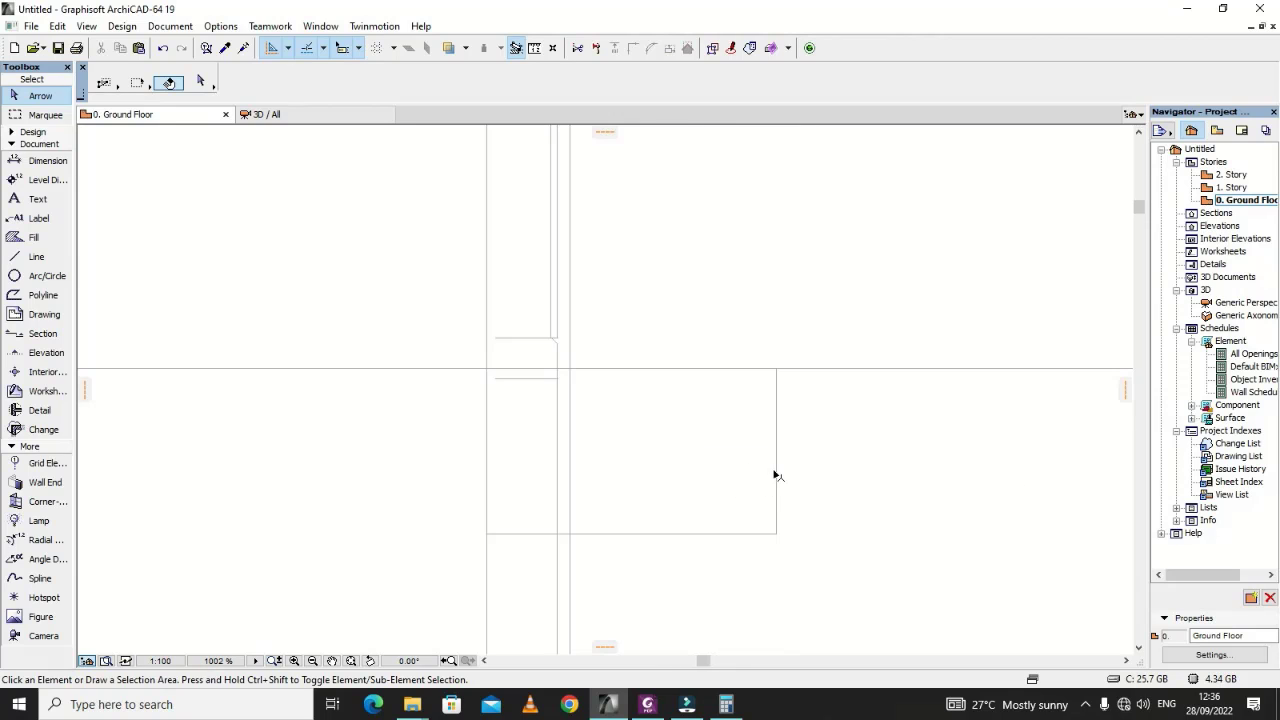
pyautogui.click(777, 476)
pyautogui.scroll(-5, 700, 435)
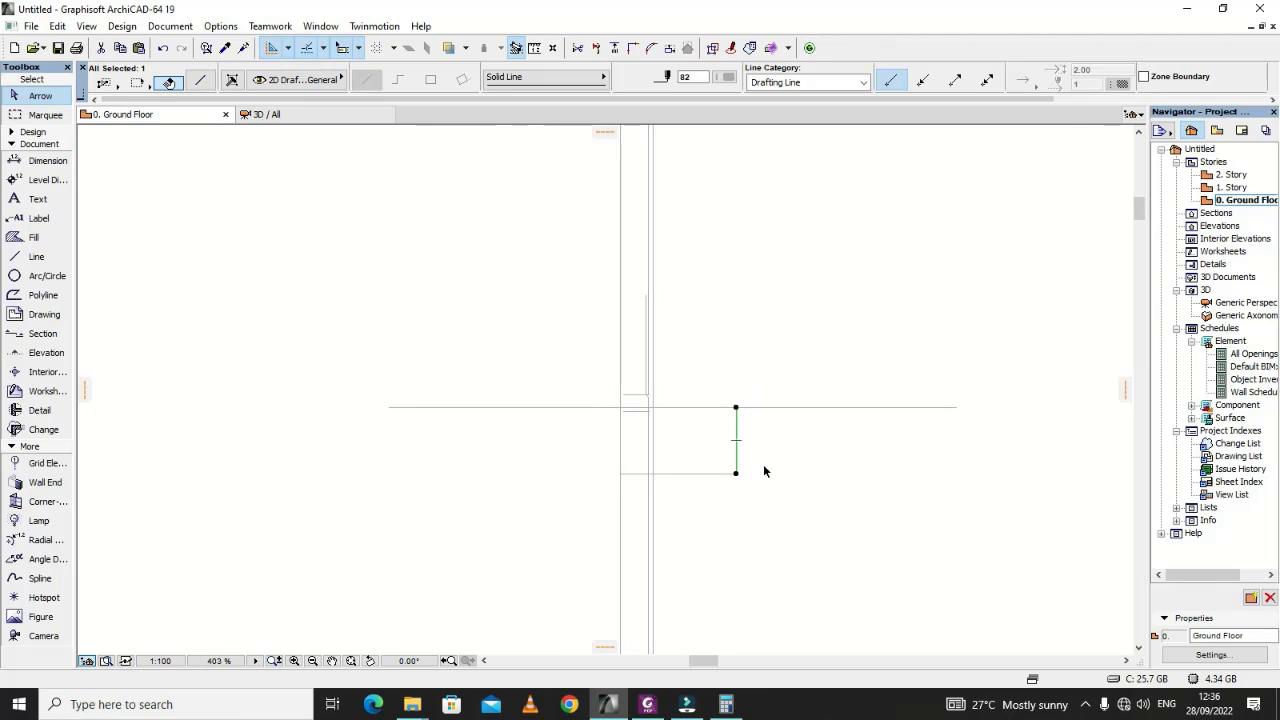
pyautogui.scroll(7, 736, 476)
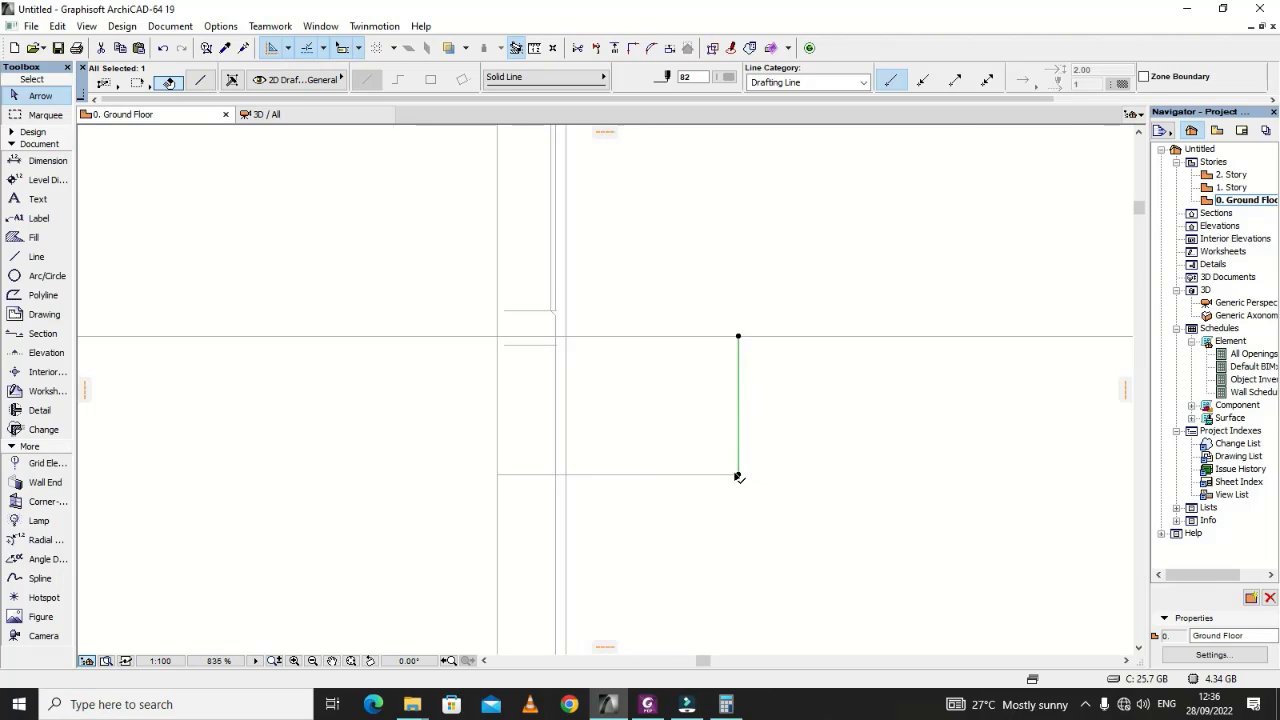
pyautogui.scroll(-3, 755, 415)
pyautogui.scroll(-2, 763, 426)
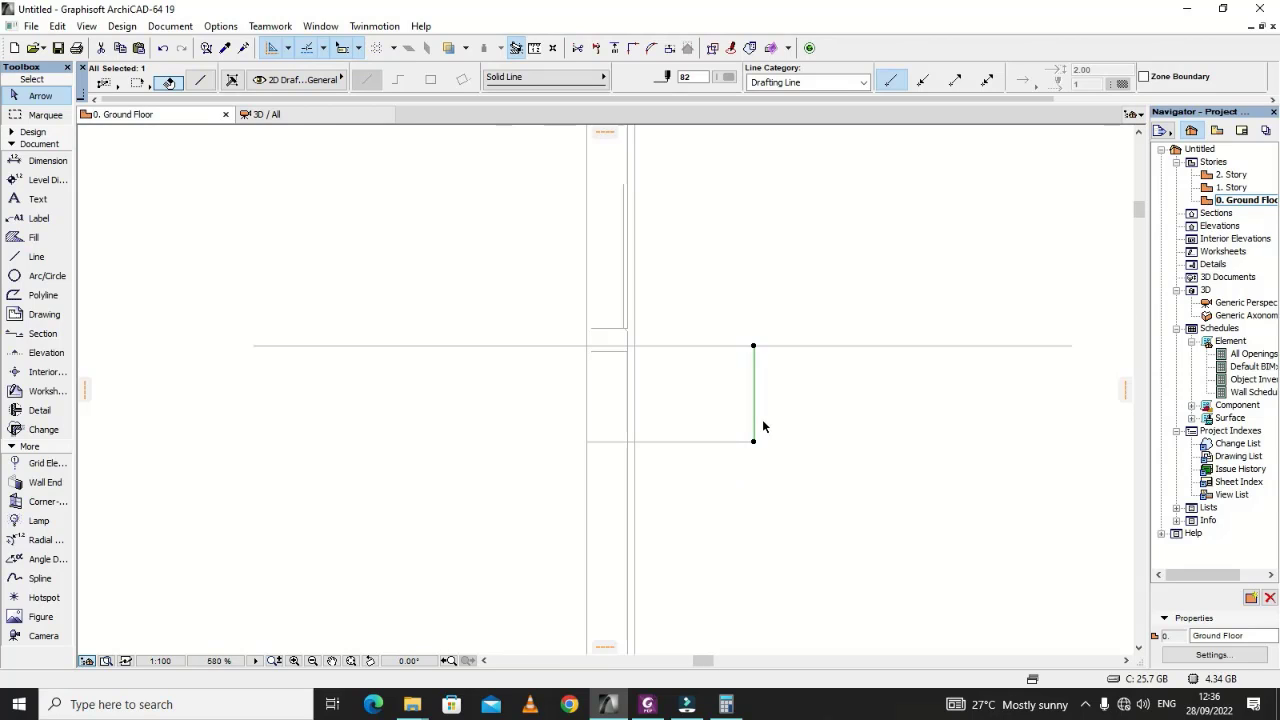
pyautogui.click(755, 440)
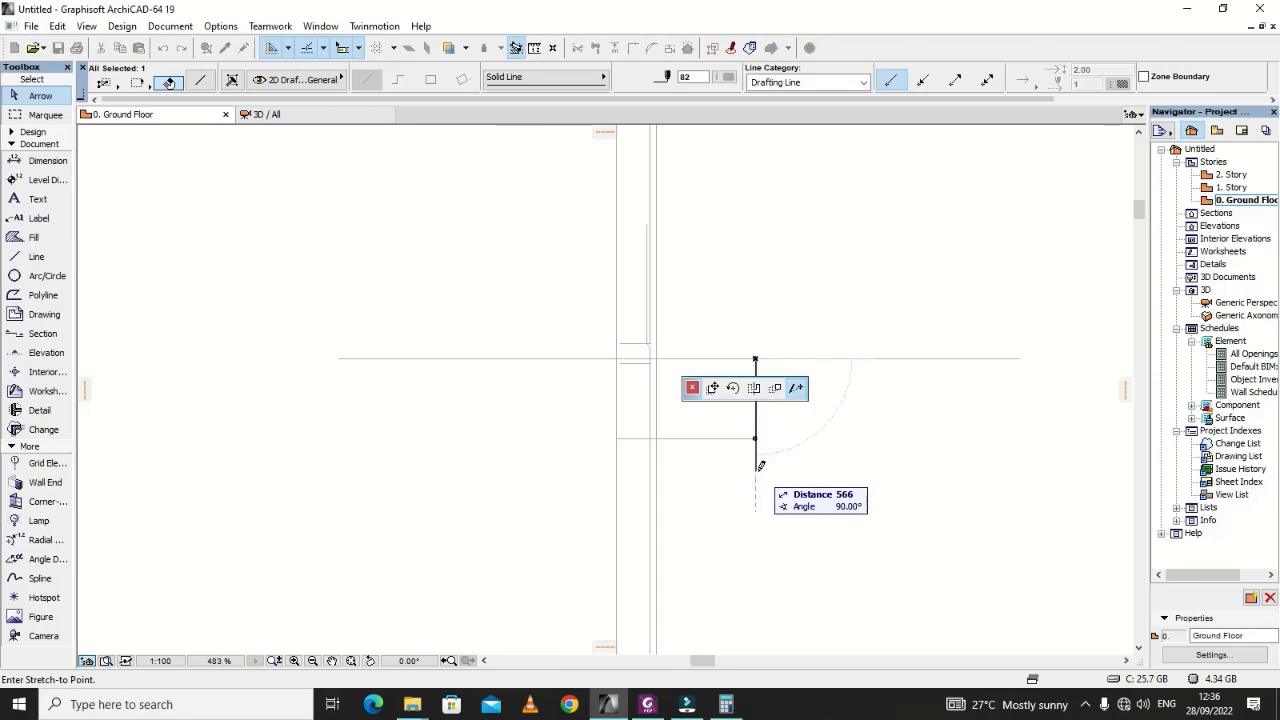
pyautogui.scroll(4, 758, 466)
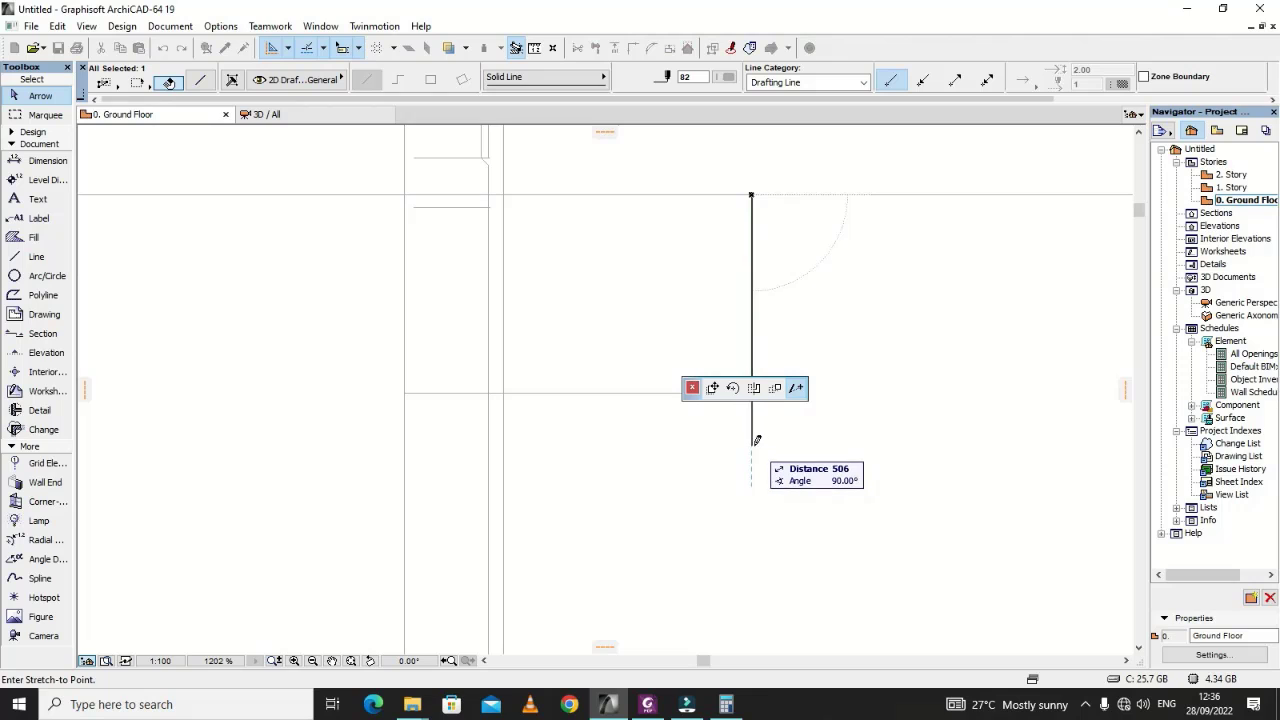
pyautogui.click(752, 443)
# Step: Stretch the upper end of the beam's right end line straight up past the middle floor line
pyautogui.scroll(-2, 766, 485)
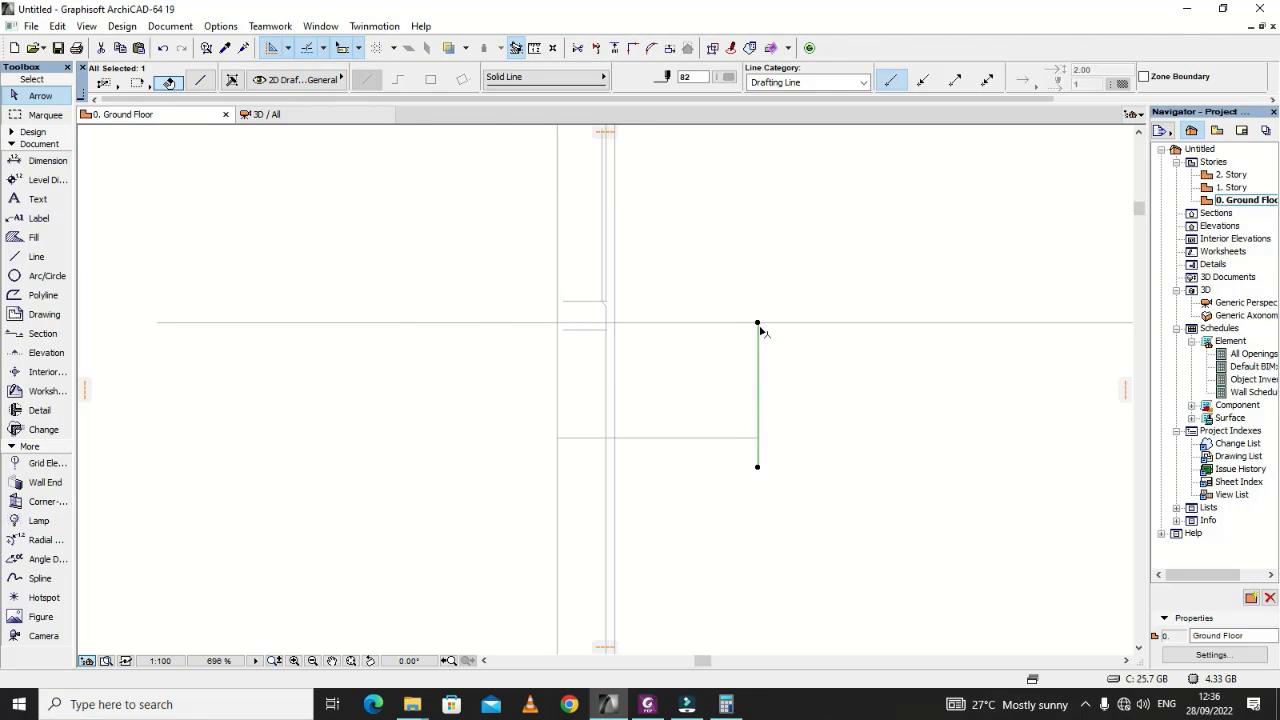
pyautogui.click(758, 324)
pyautogui.click(757, 290)
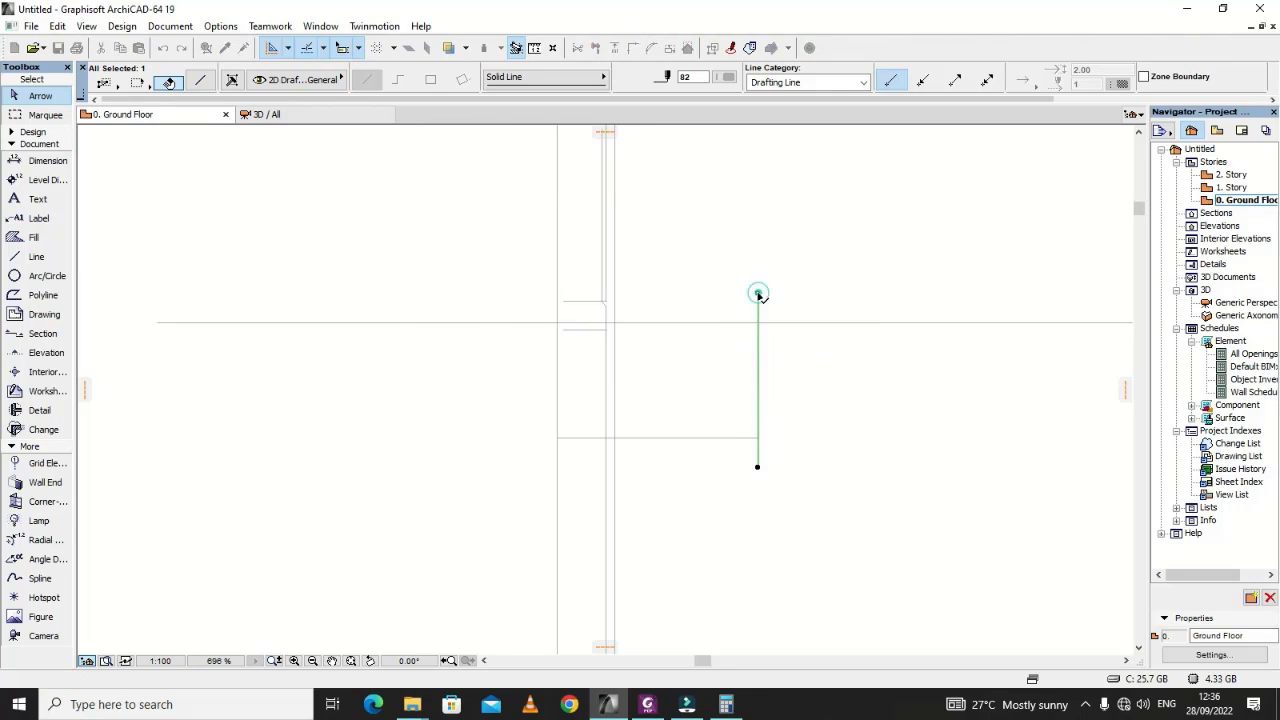
# Step: Check the beam end in the structural PDF and shorten the upper end of the middle beam's right end line to the floor line
pyautogui.scroll(-1, 788, 463)
pyautogui.scroll(-2, 788, 463)
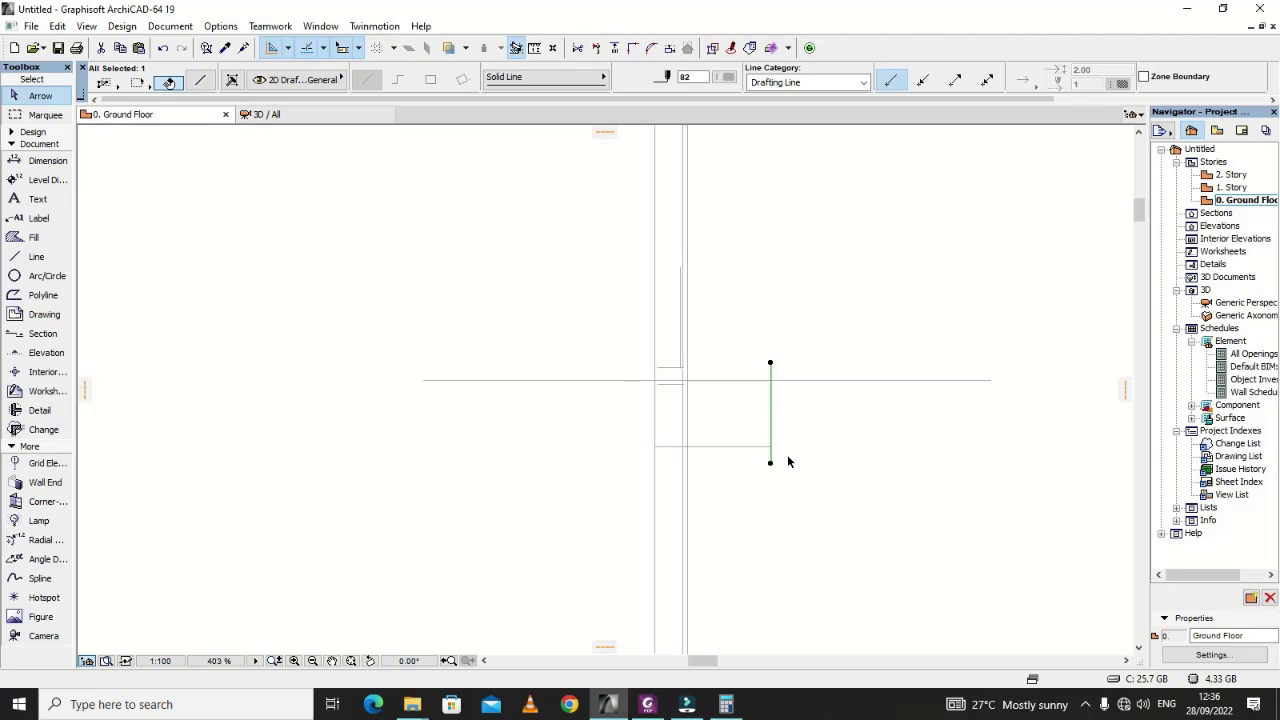
pyautogui.click(655, 704)
pyautogui.scroll(-3, 531, 379)
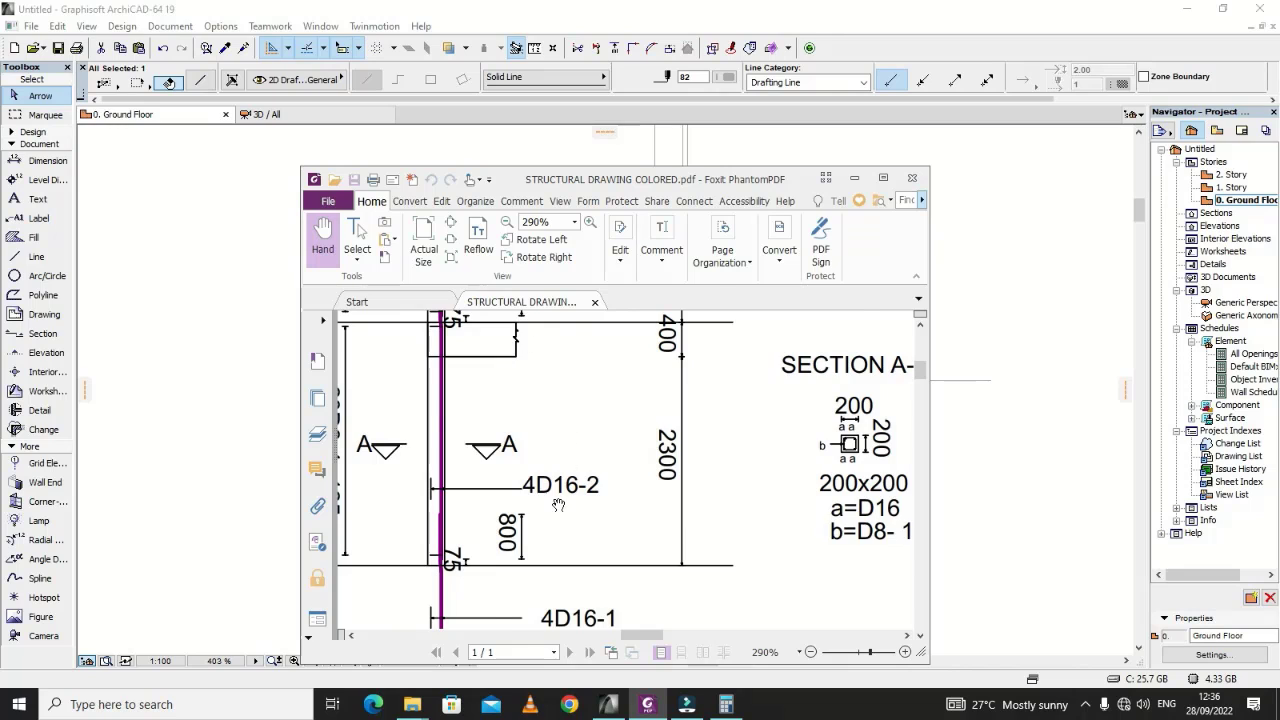
pyautogui.scroll(3, 560, 496)
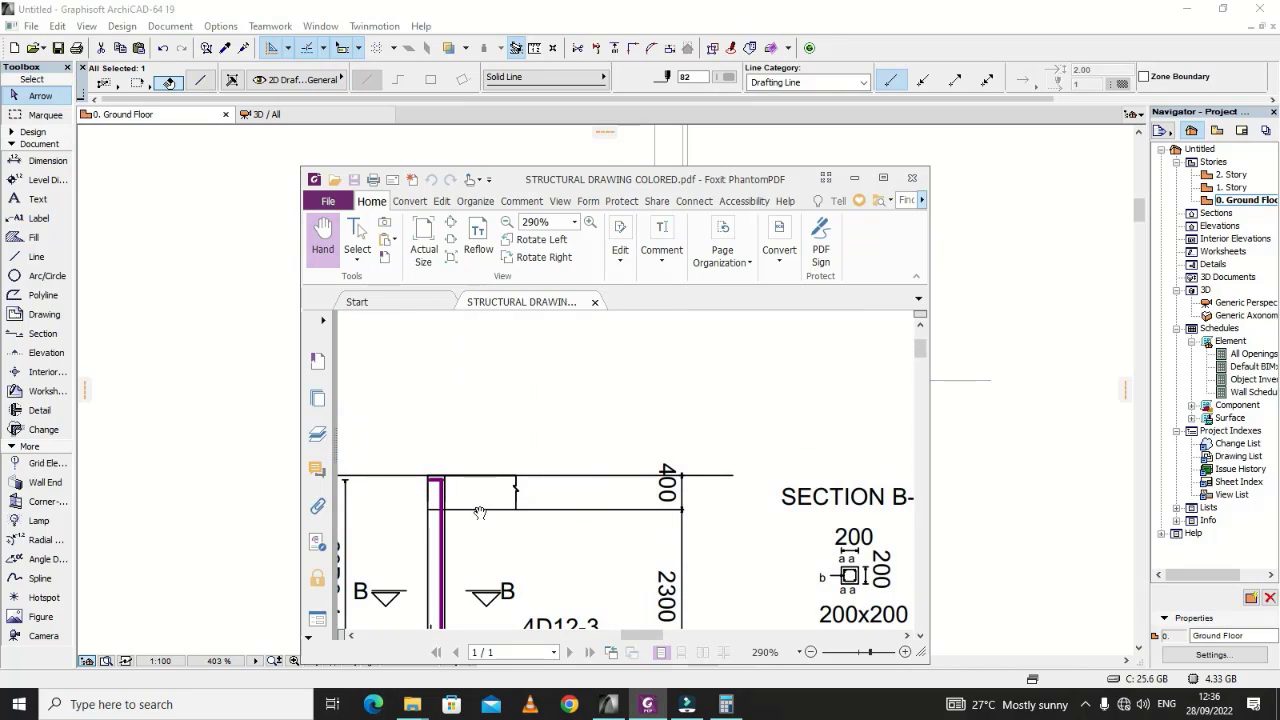
pyautogui.click(650, 704)
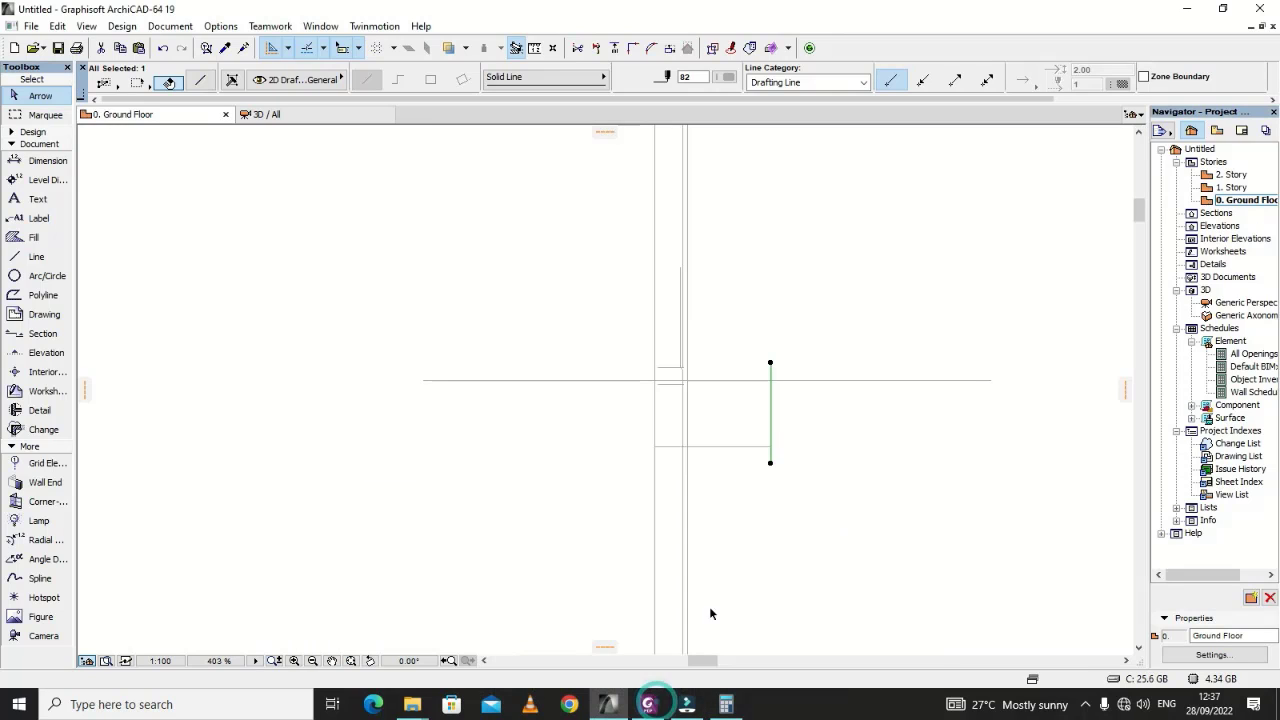
pyautogui.scroll(3, 810, 441)
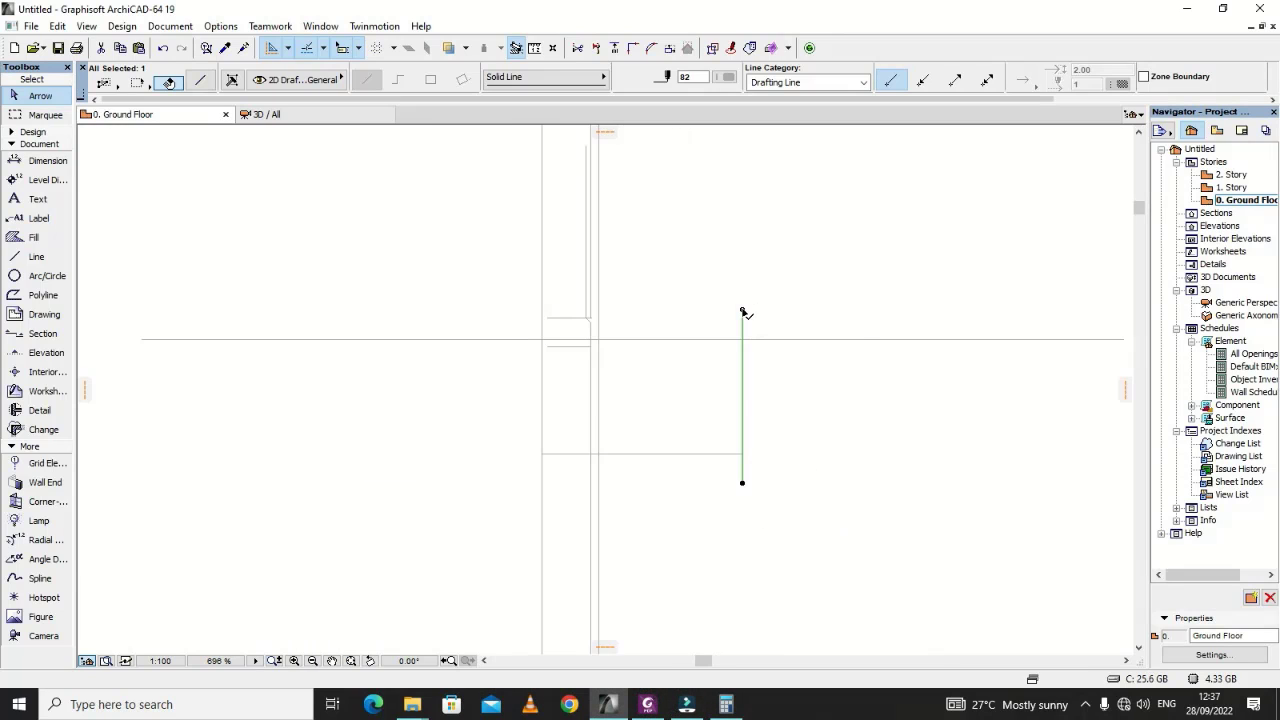
pyautogui.click(742, 311)
pyautogui.click(742, 338)
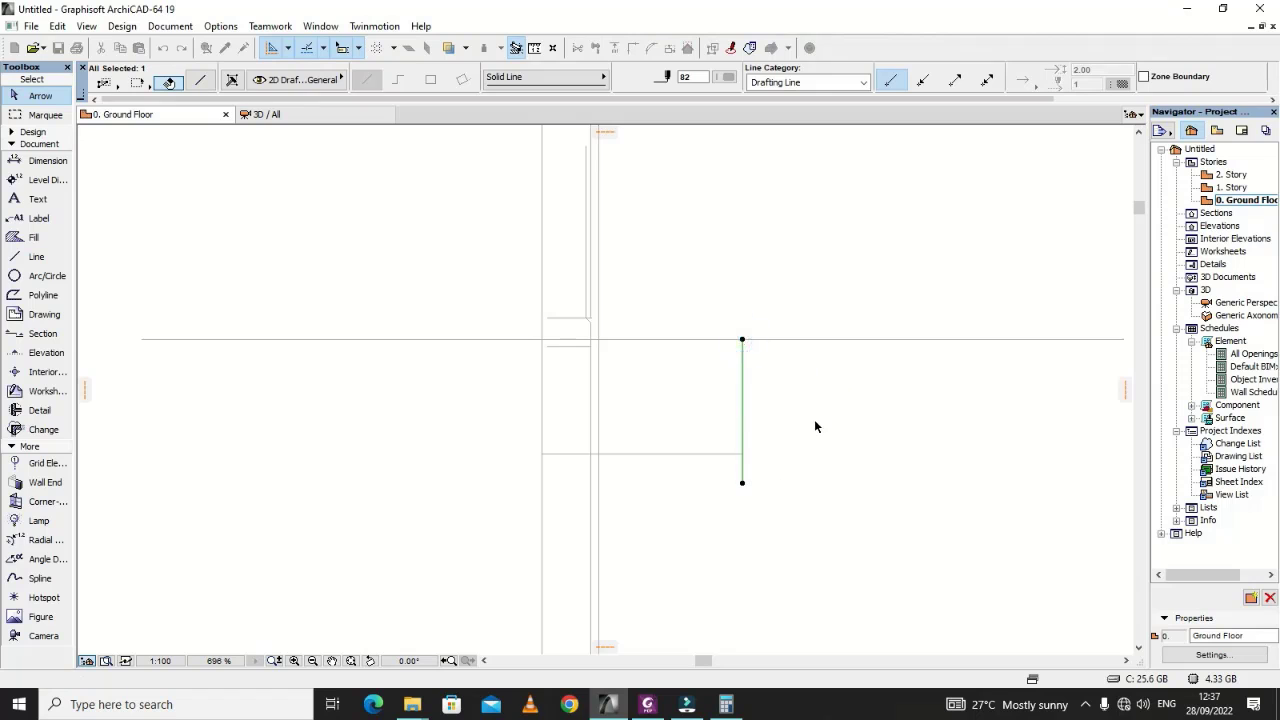
pyautogui.press('Escape')
pyautogui.scroll(6, 750, 340)
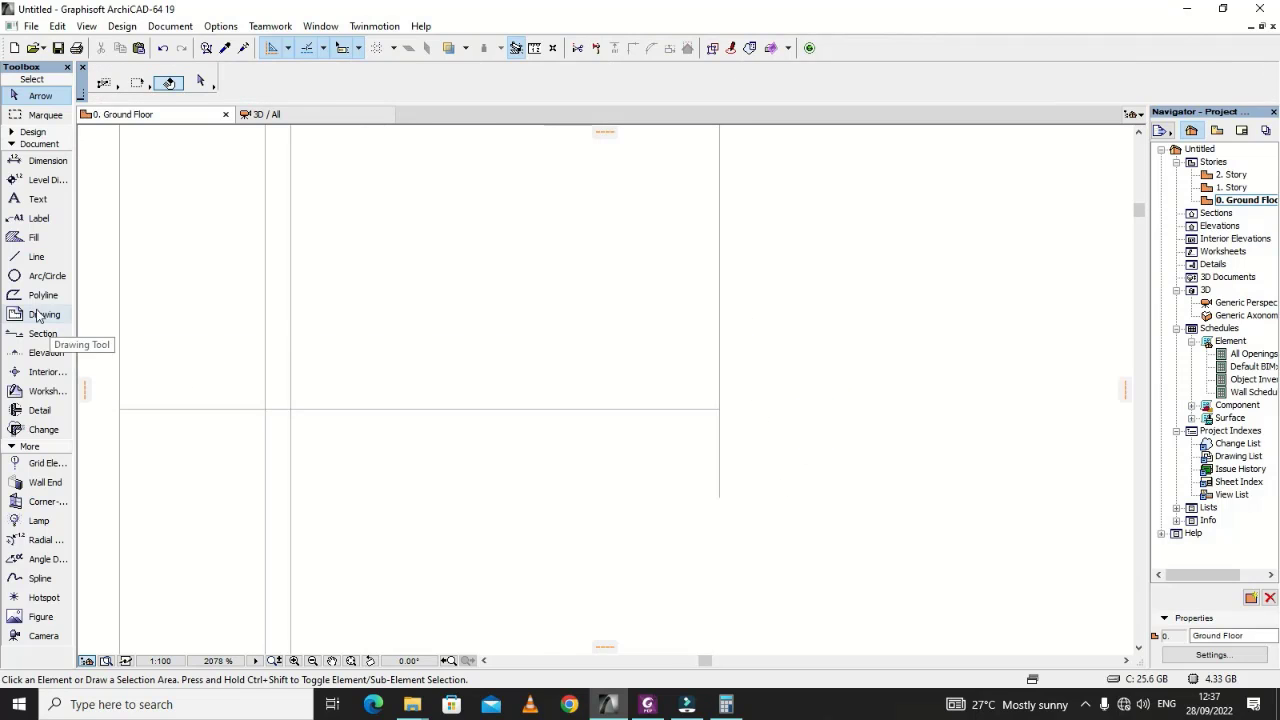
pyautogui.click(40, 257)
pyautogui.click(649, 705)
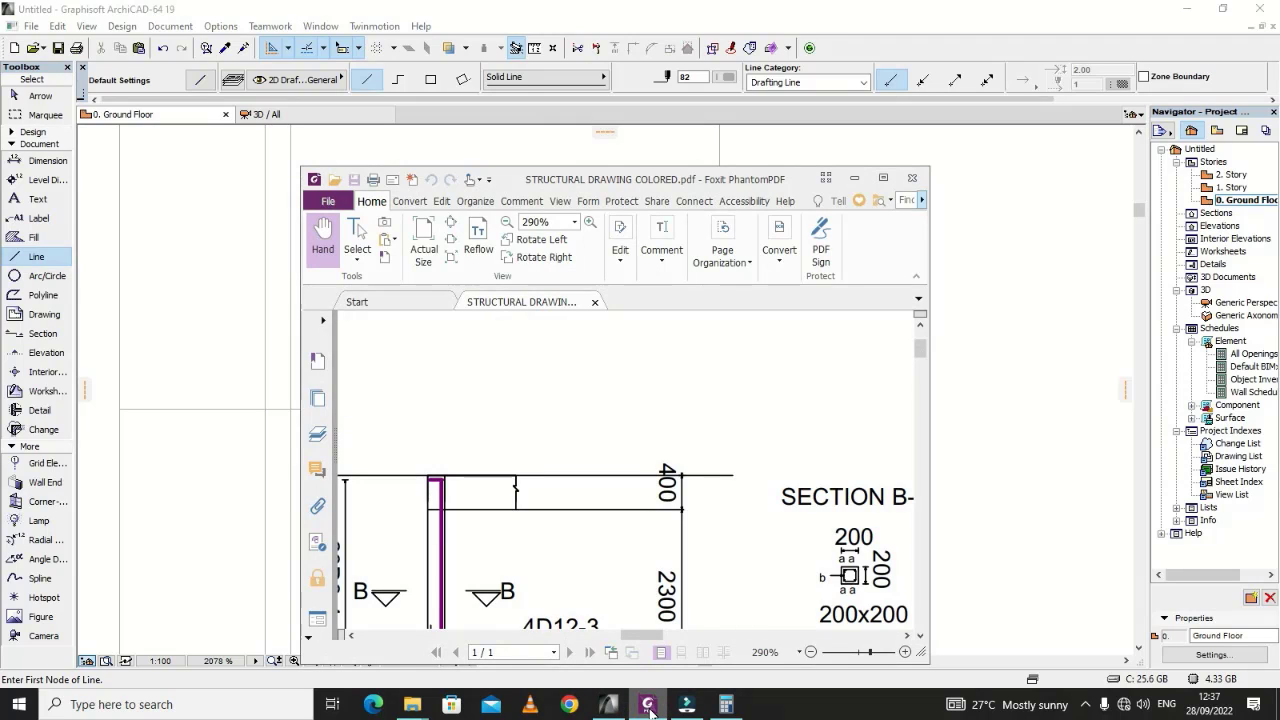
pyautogui.click(649, 705)
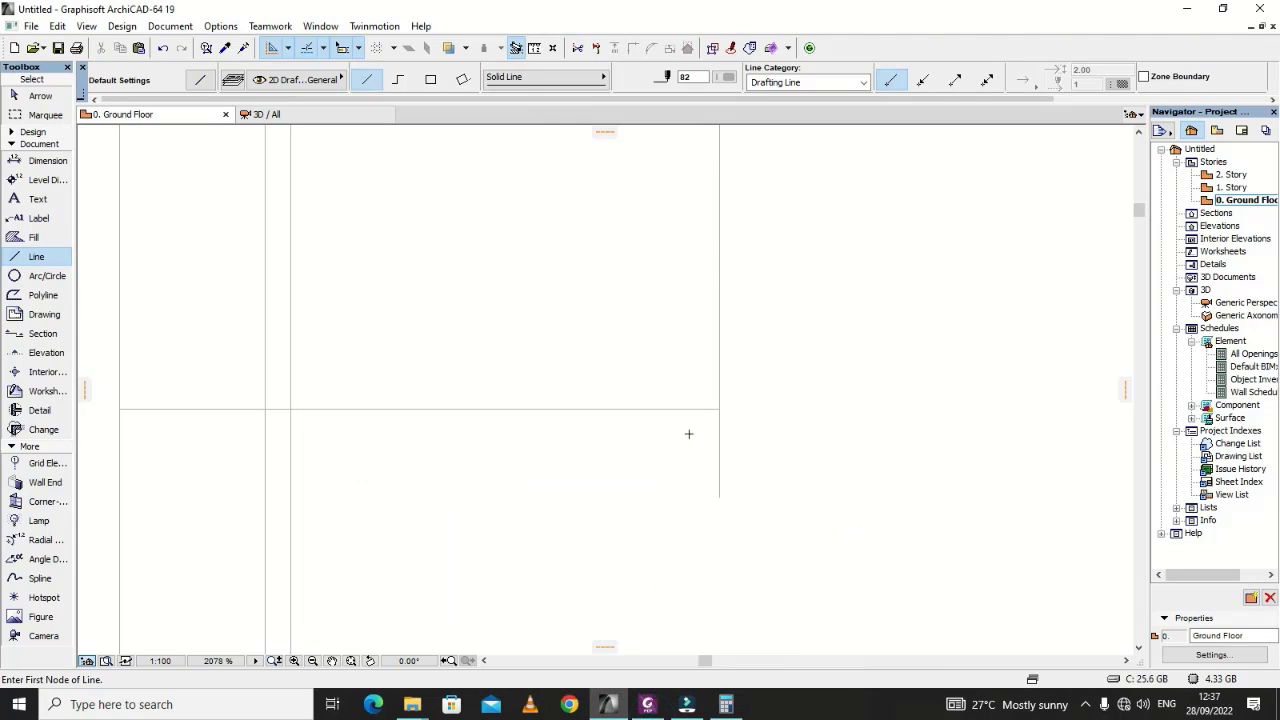
pyautogui.scroll(-3, 737, 480)
pyautogui.scroll(3, 716, 308)
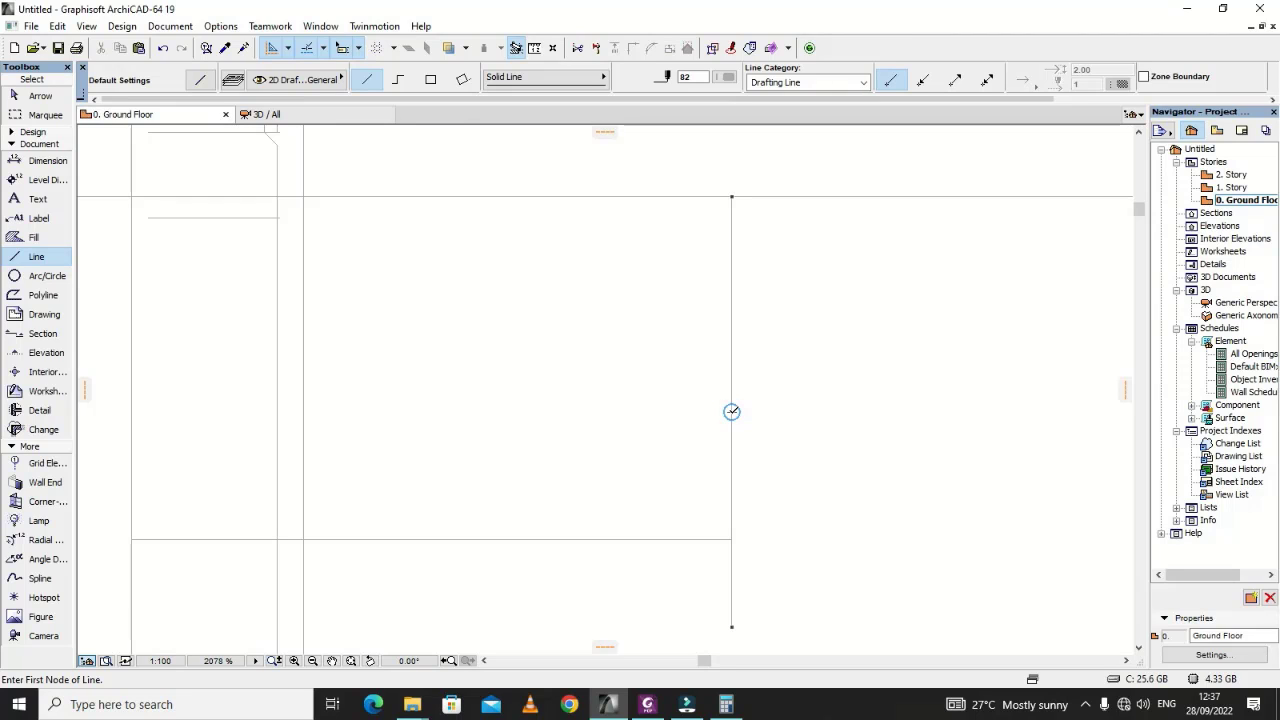
pyautogui.press('Escape')
# Step: Shorten the lower end of the middle beam's right end line so it meets the beam's underside
pyautogui.click(733, 628)
pyautogui.click(732, 627)
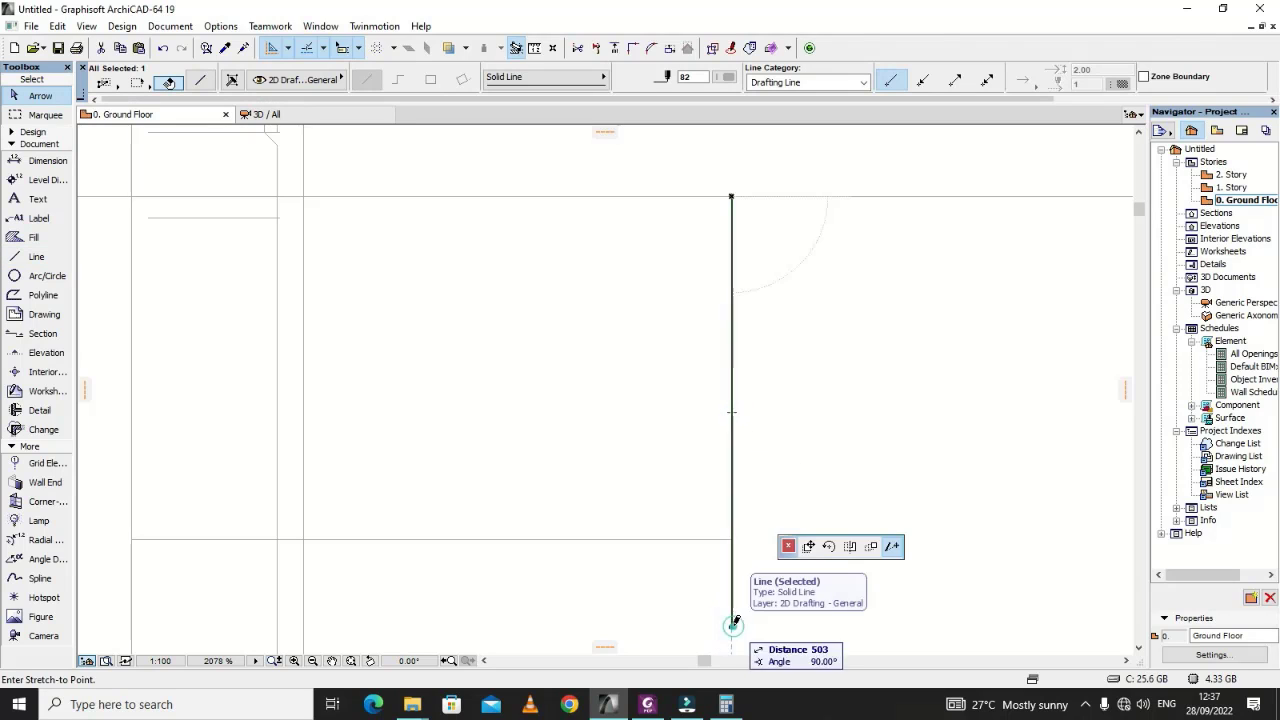
pyautogui.click(734, 537)
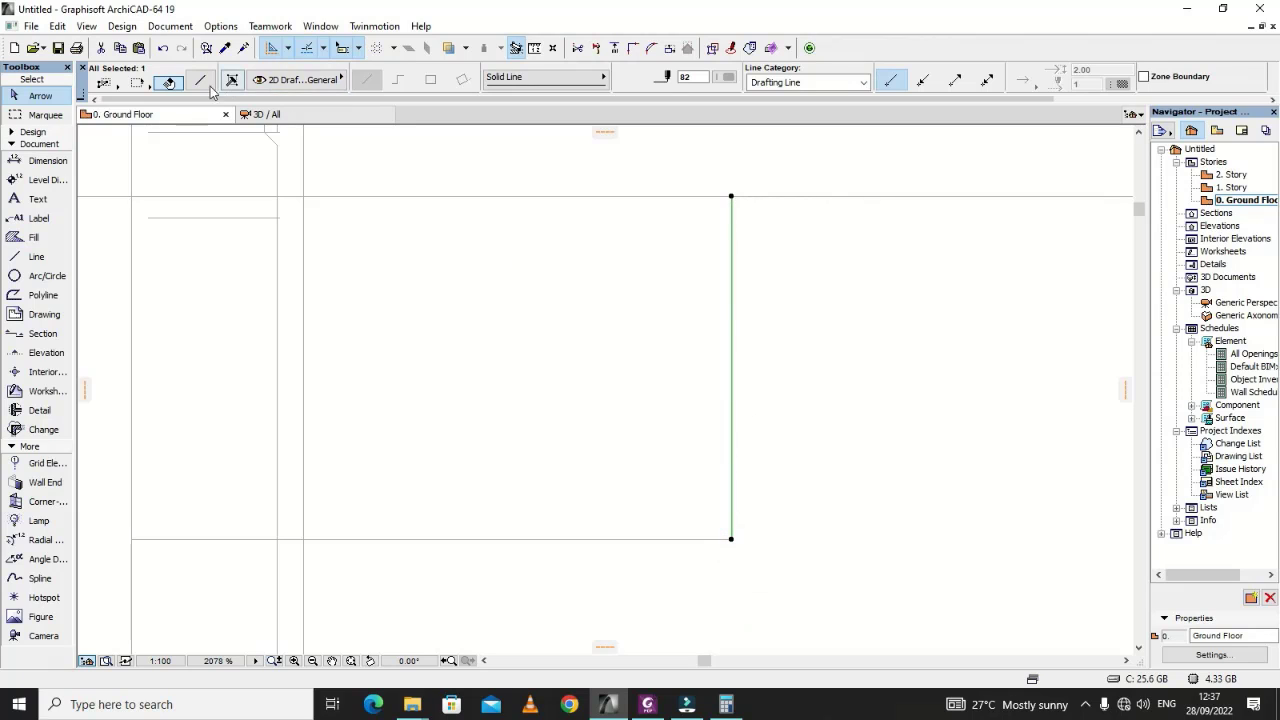
pyautogui.press('Escape')
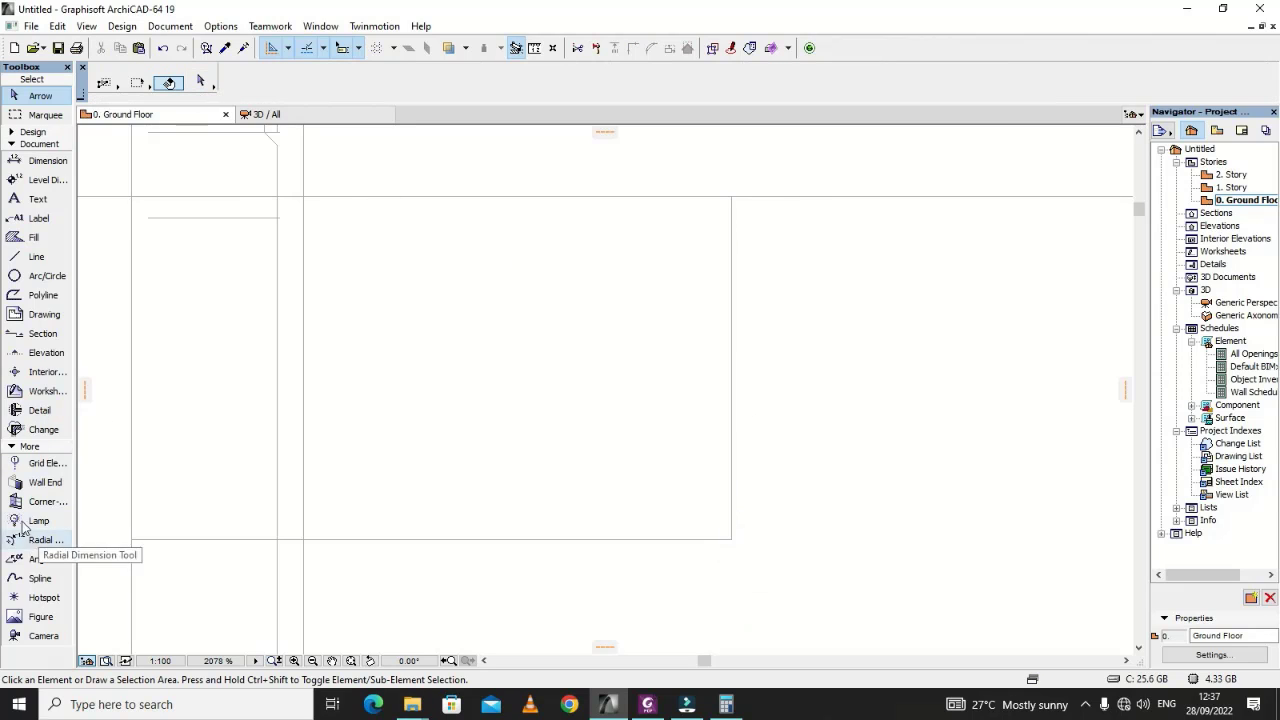
# Step: Draw a short line up from the centre of the beam's right end line and a tick about 37 mm towards the column from its upper end
pyautogui.click(34, 258)
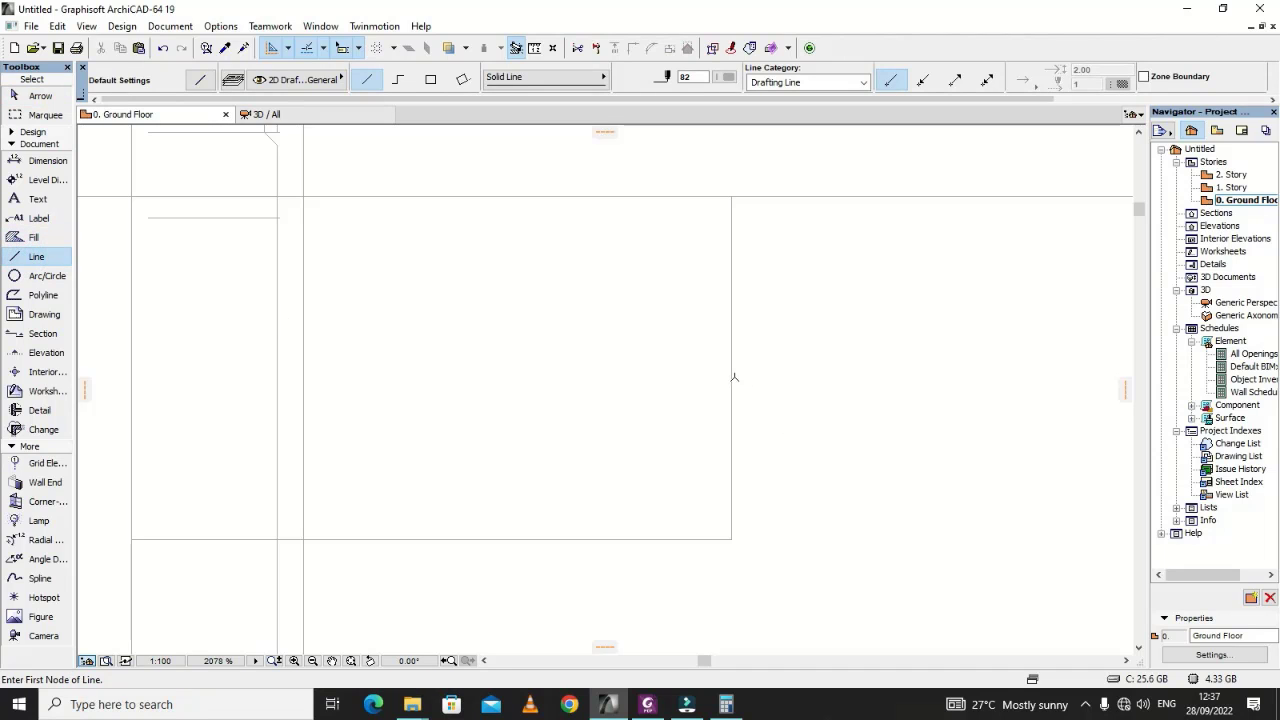
pyautogui.click(731, 366)
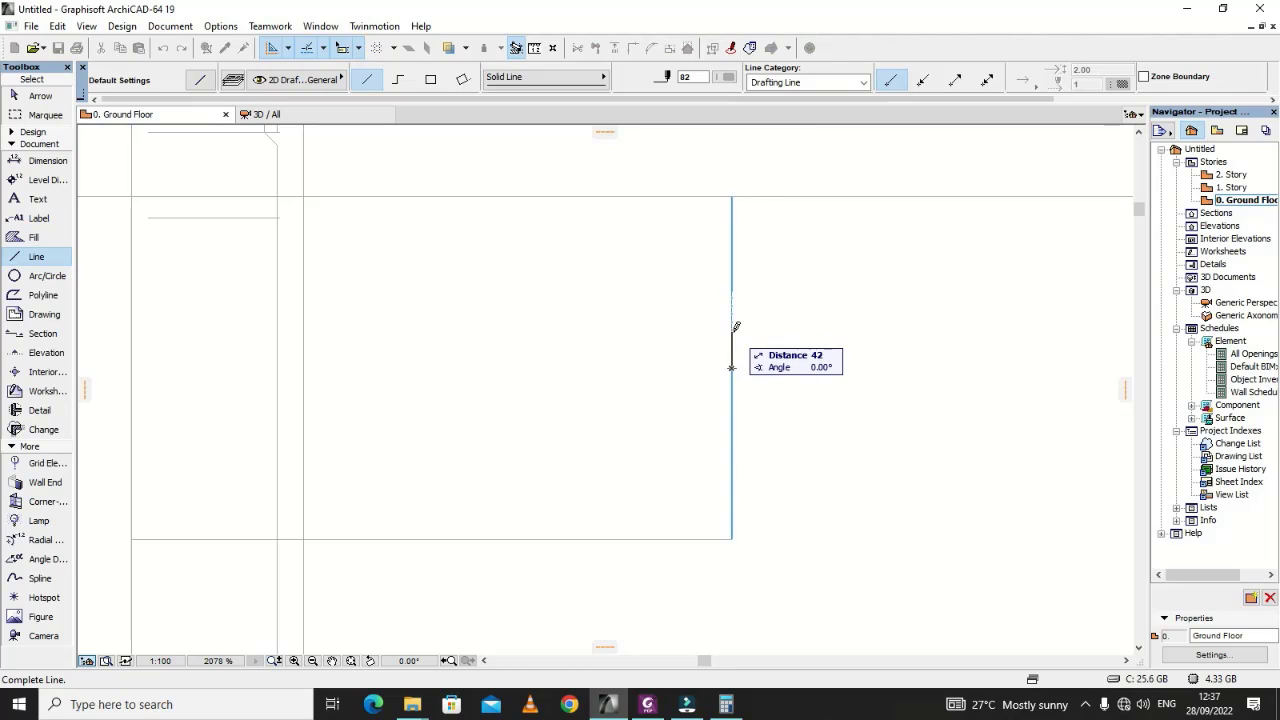
pyautogui.write('12')
pyautogui.press('Return')
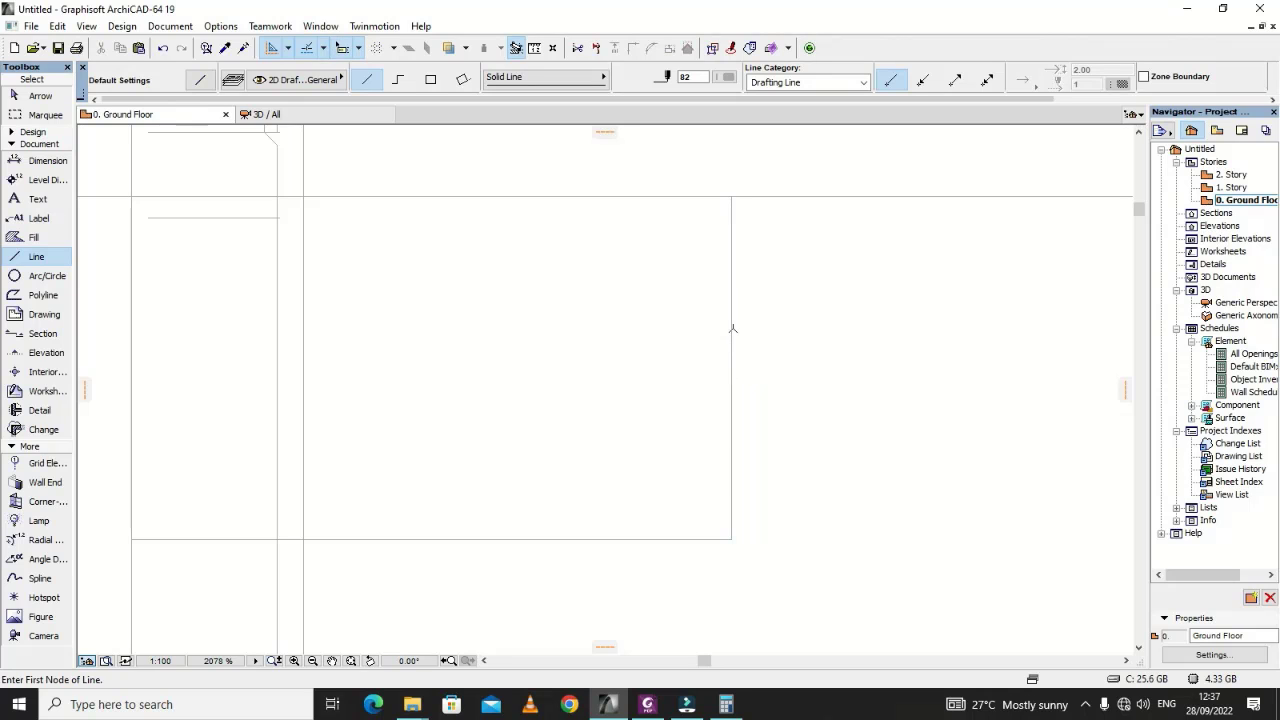
pyautogui.click(732, 323)
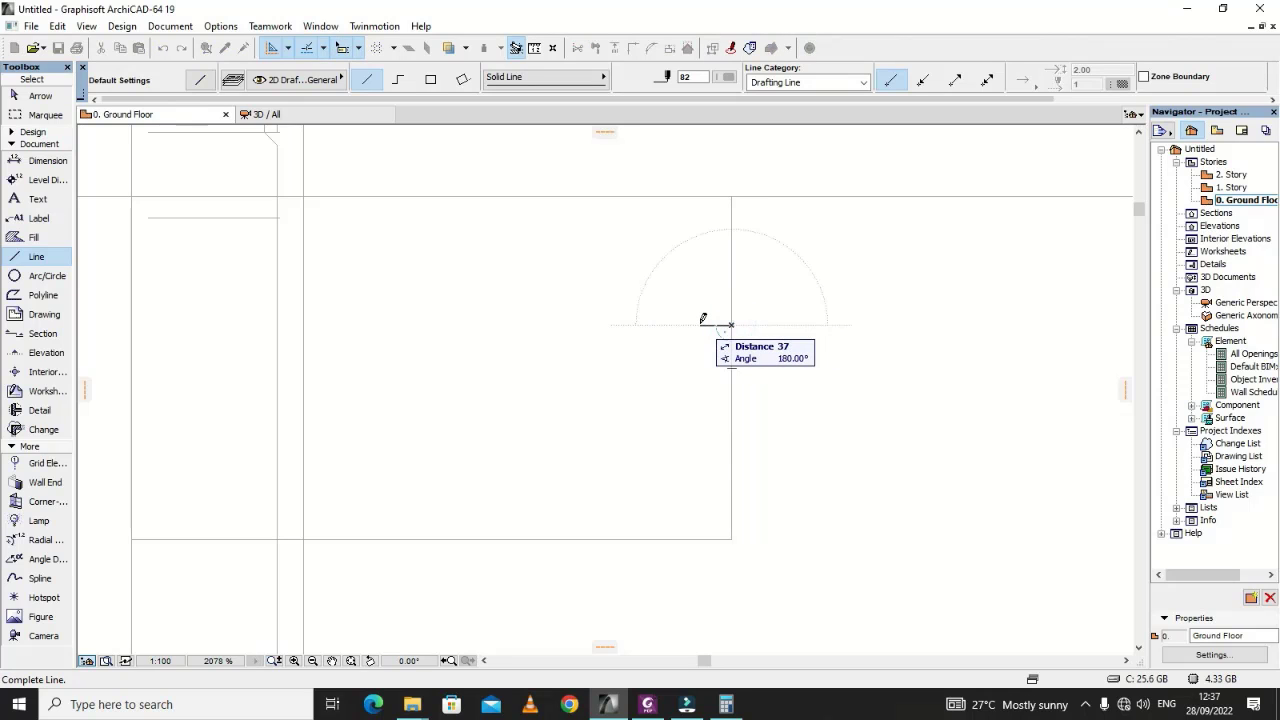
pyautogui.click(701, 323)
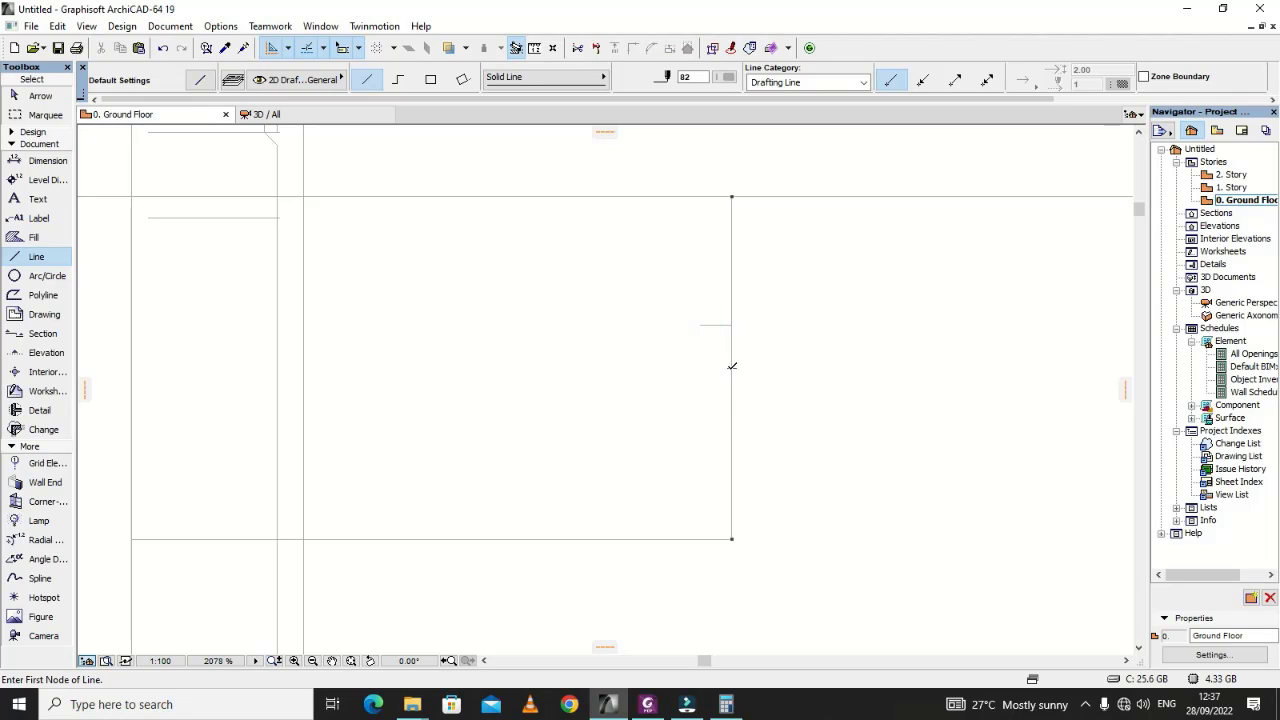
# Step: Draw a line about 50 mm down from the same centre and a tick about 33 mm away from the column at its lower end
pyautogui.click(731, 367)
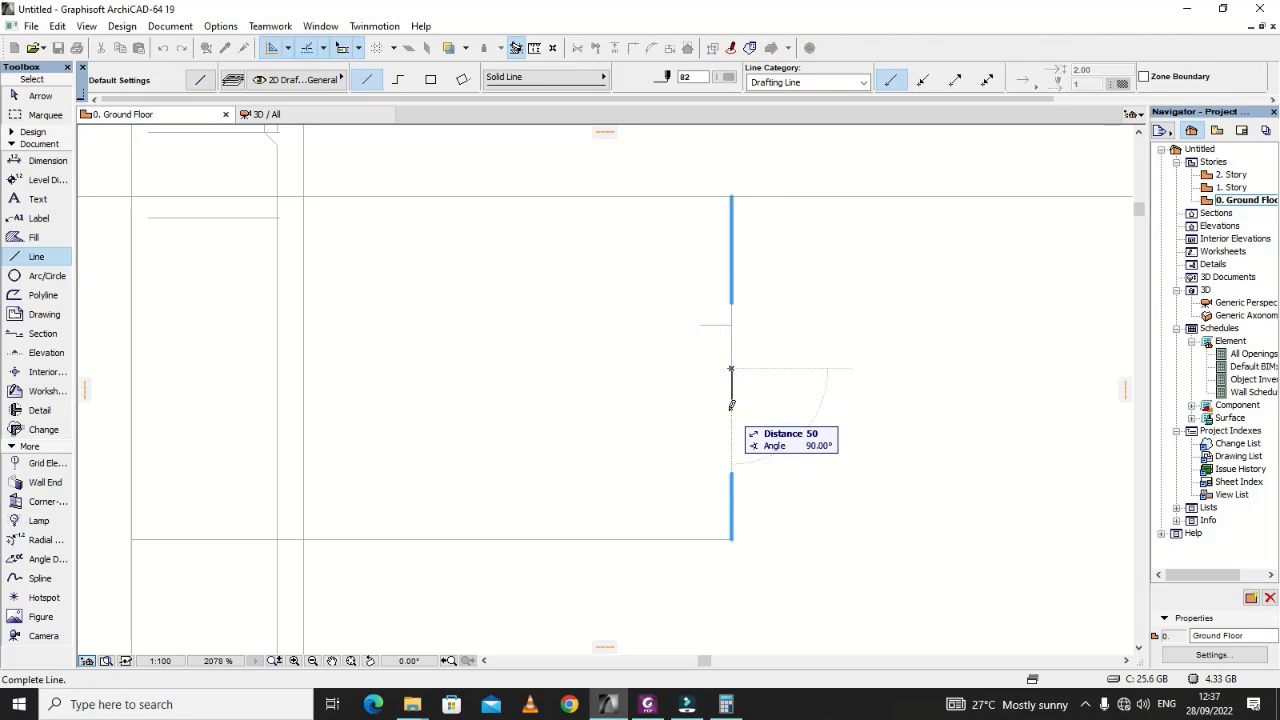
pyautogui.write('18')
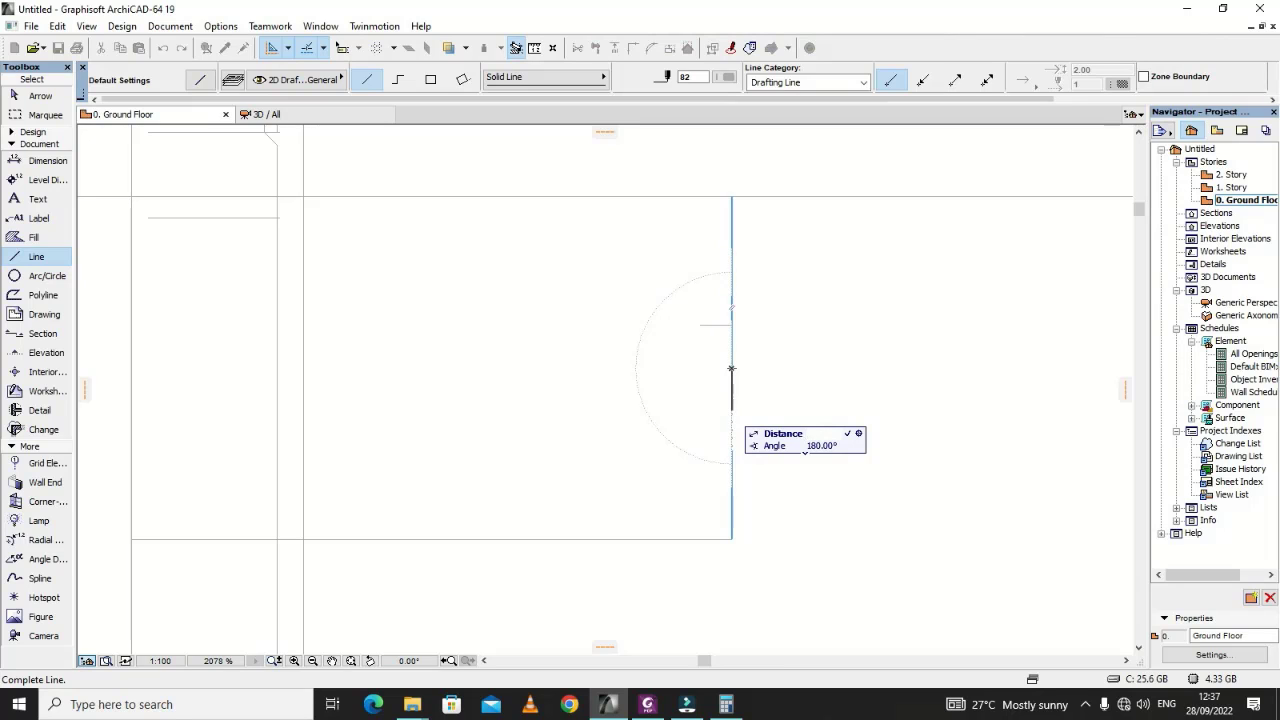
pyautogui.write('0')
pyautogui.press('Return')
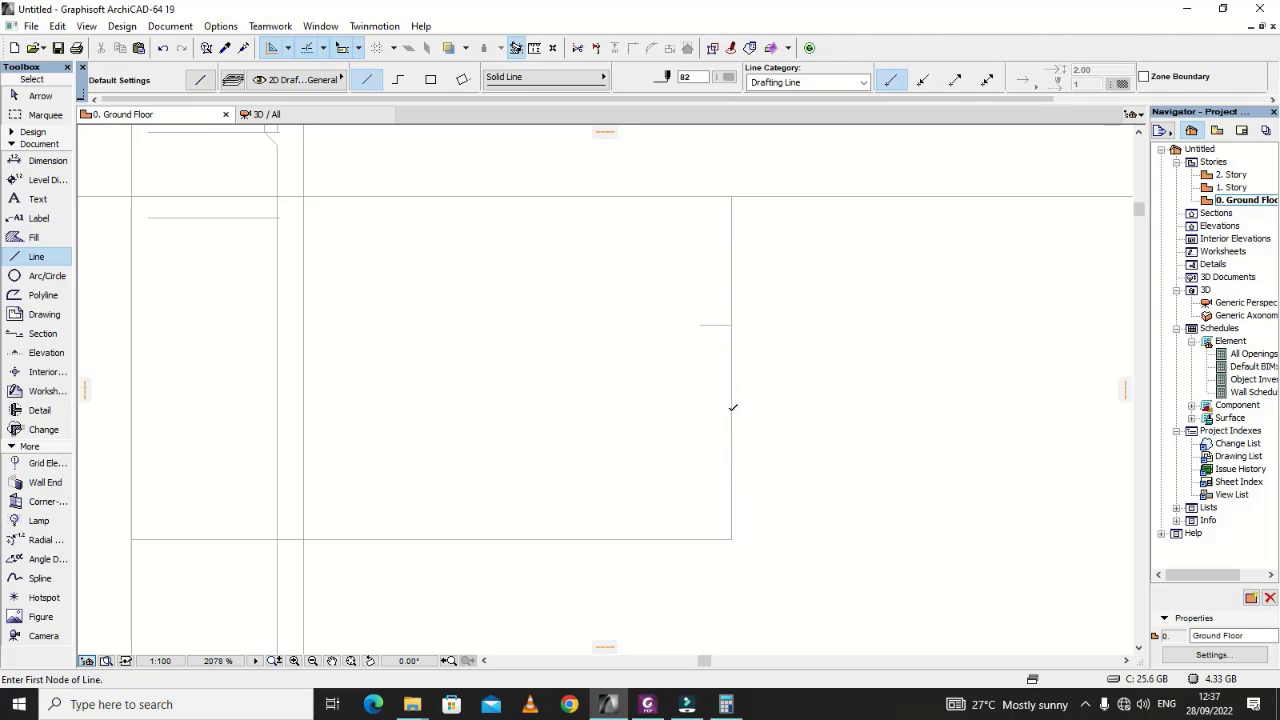
pyautogui.click(731, 409)
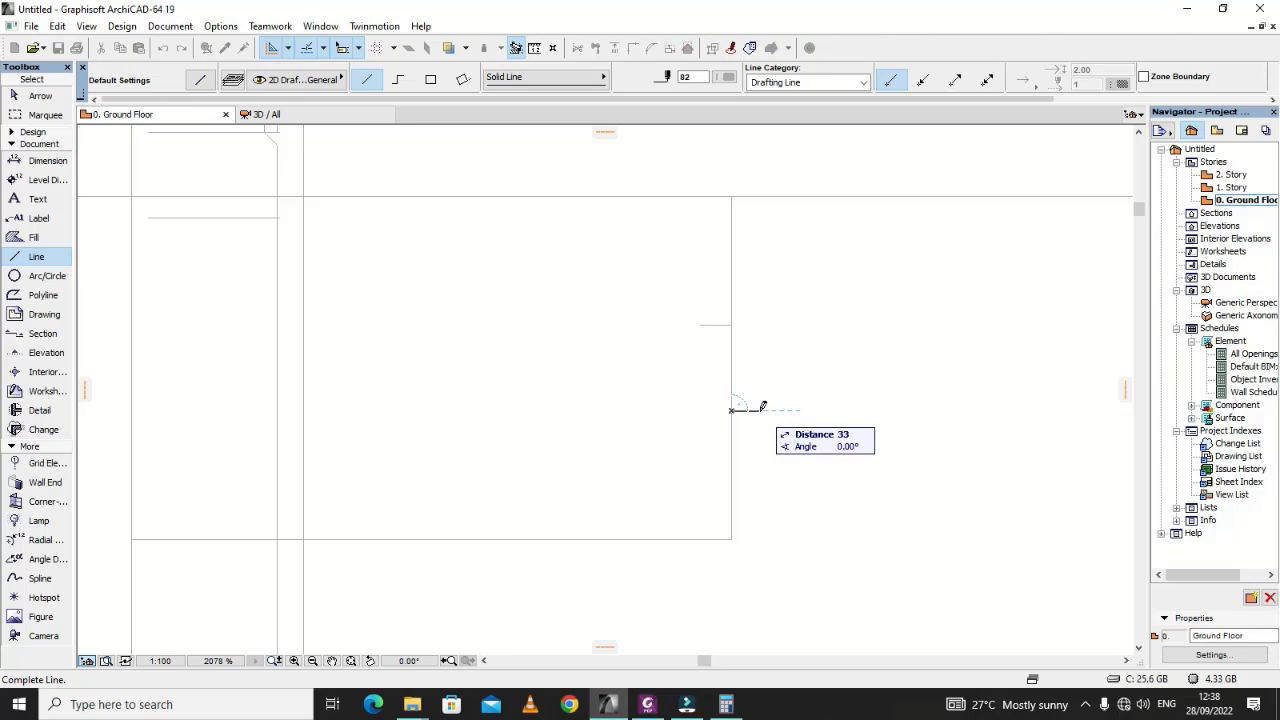
pyautogui.click(762, 409)
pyautogui.press('shift')
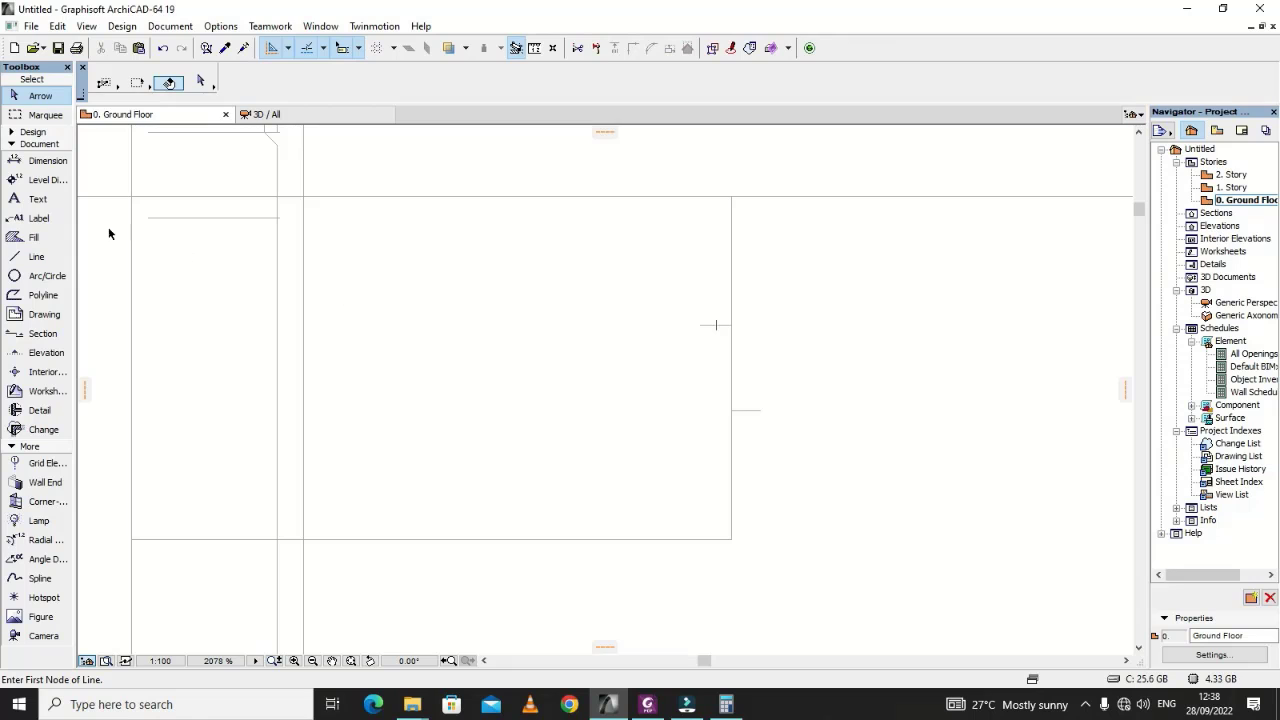
# Step: Connect the outer ends of the two break ticks with a diagonal line across the beam's end line
pyautogui.click(36, 256)
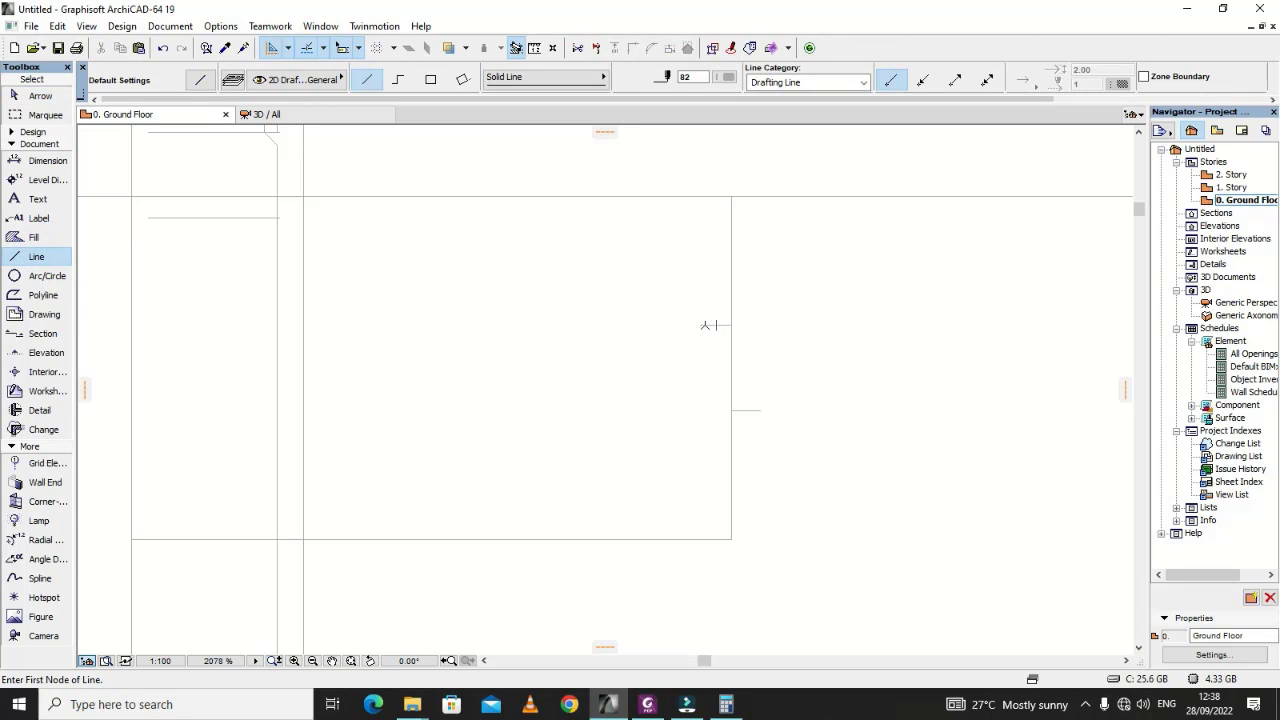
pyautogui.click(760, 410)
pyautogui.press('Escape')
# Step: Trim away the vertical line pieces between the two ticks, using the ticks as boundaries, to leave a zigzag break
pyautogui.click(742, 411)
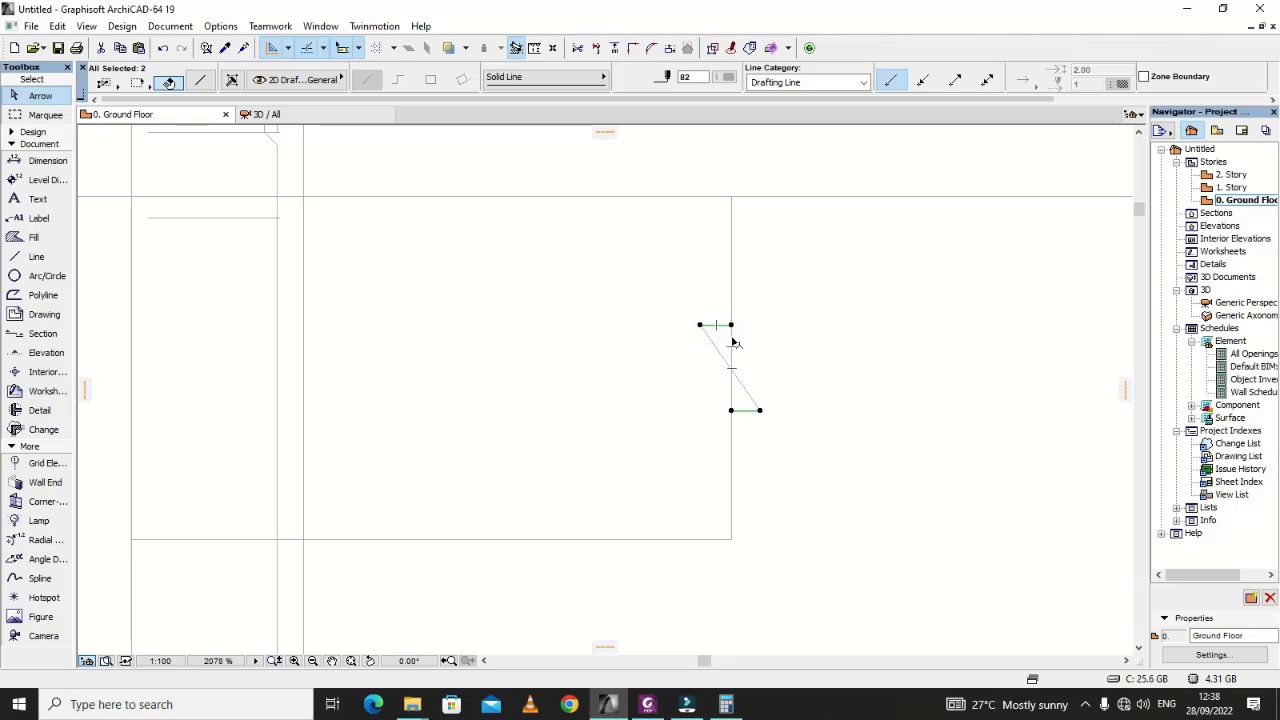
pyautogui.keyDown('ctrl'); pyautogui.click(731, 340); pyautogui.keyUp('ctrl')
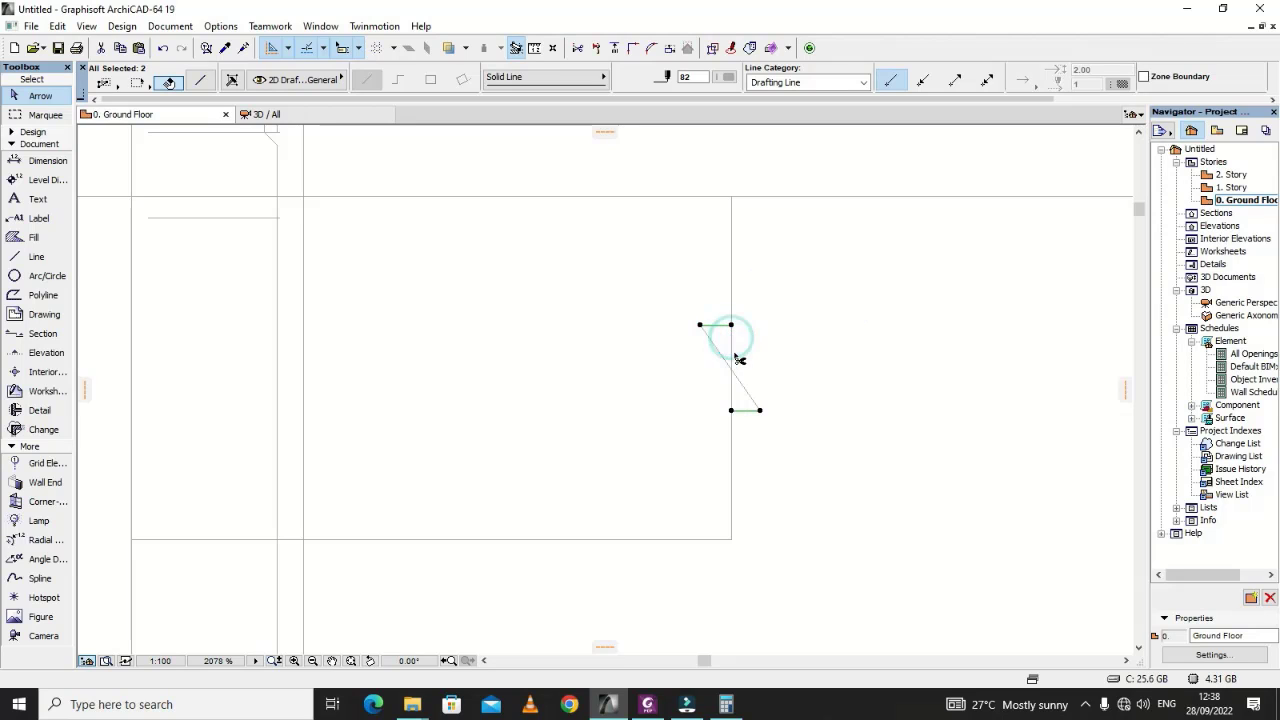
pyautogui.keyDown('ctrl'); pyautogui.click(731, 346); pyautogui.keyUp('ctrl')
pyautogui.keyDown('ctrl'); pyautogui.click(737, 389); pyautogui.keyUp('ctrl')
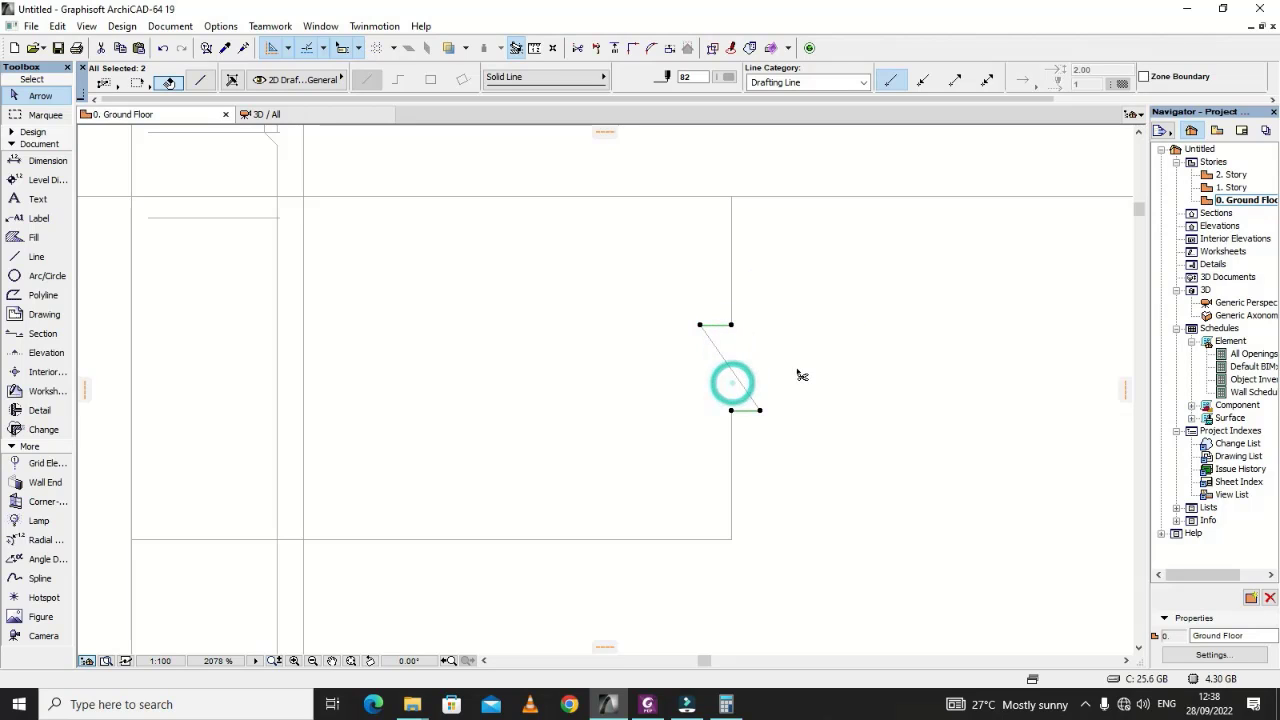
pyautogui.click(797, 371)
# Step: Multiply the lower beam's zigzag break line as one dragged copy, 2700 straight up onto the end of the upper beam
pyautogui.scroll(-6, 774, 459)
pyautogui.scroll(-5, 794, 521)
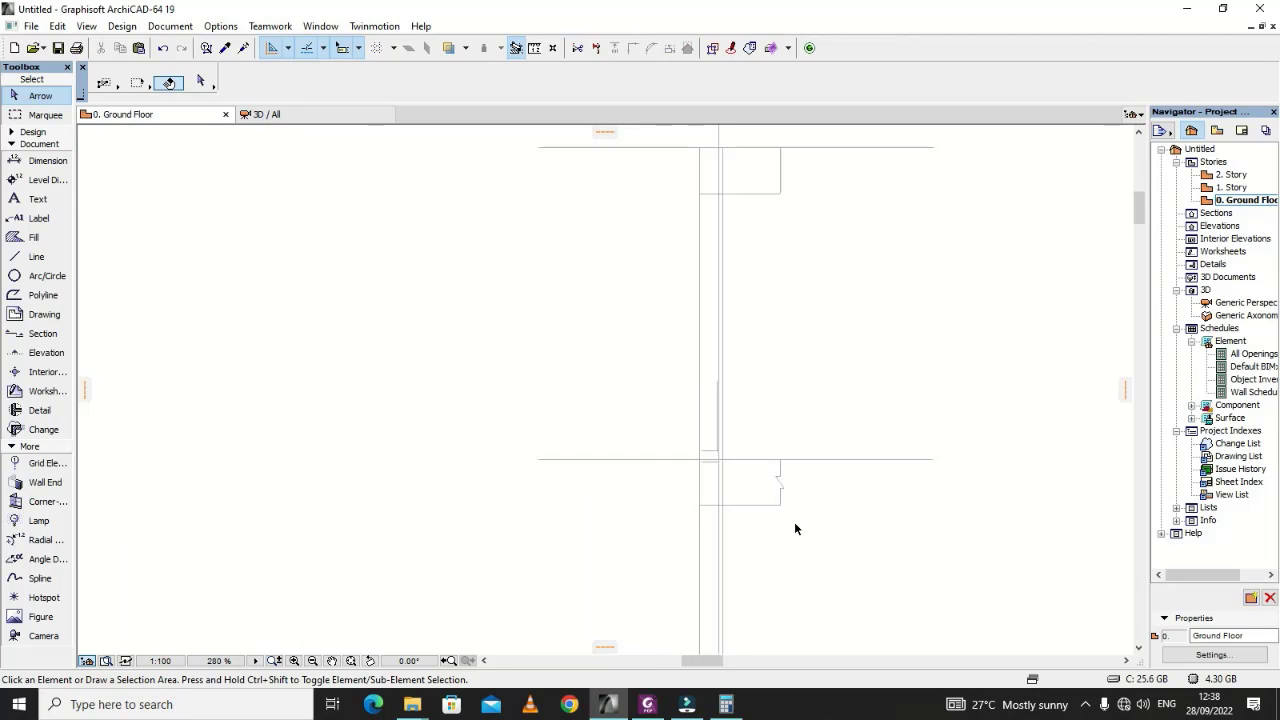
pyautogui.scroll(7, 794, 521)
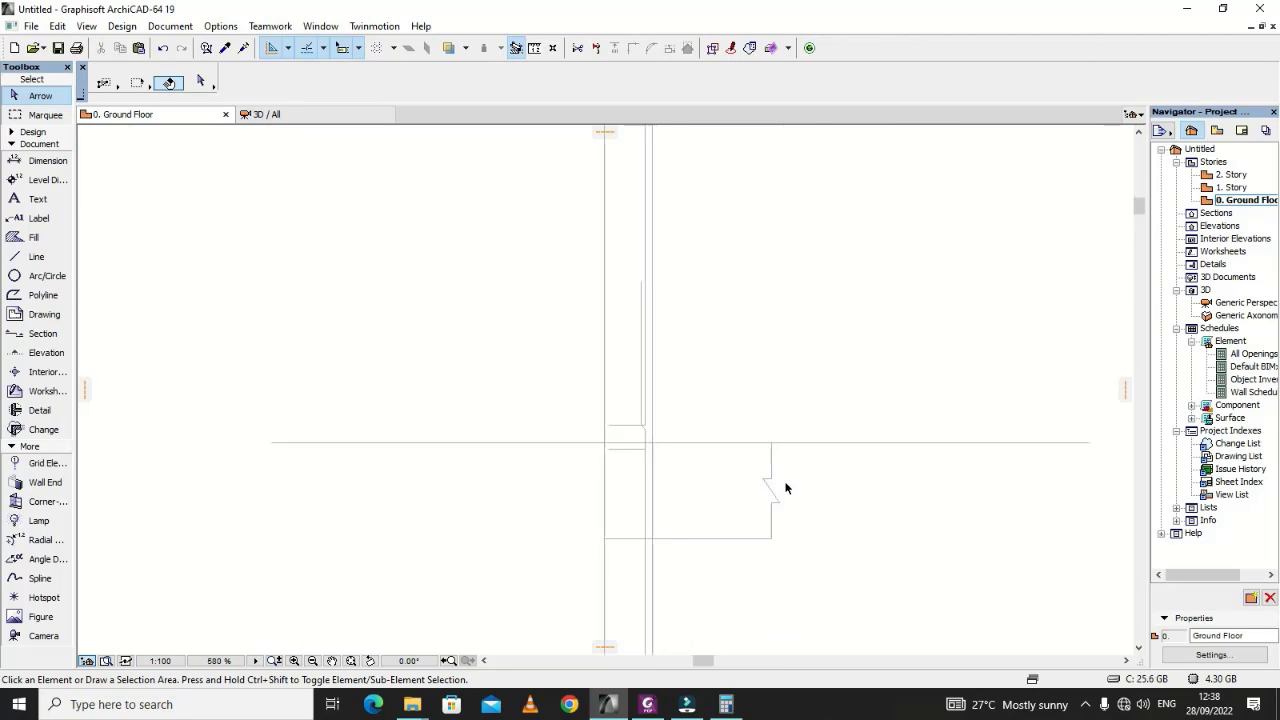
pyautogui.click(797, 557)
pyautogui.click(702, 440)
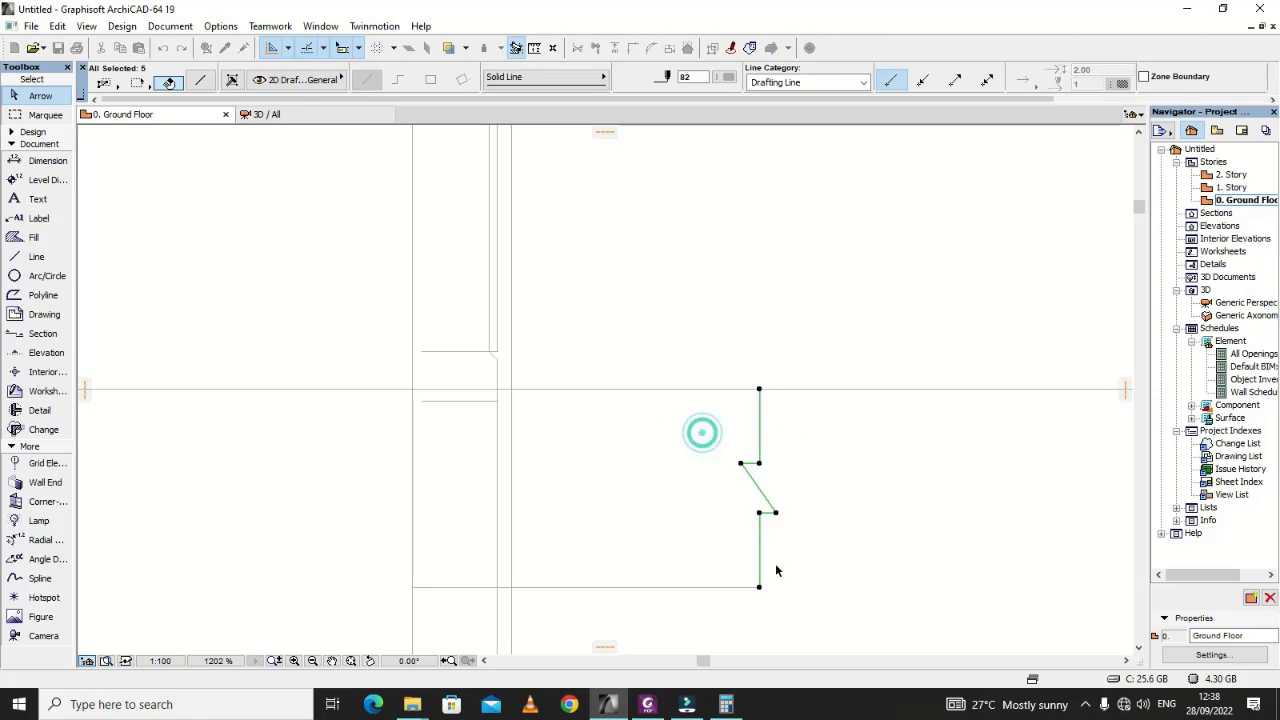
pyautogui.click(761, 589)
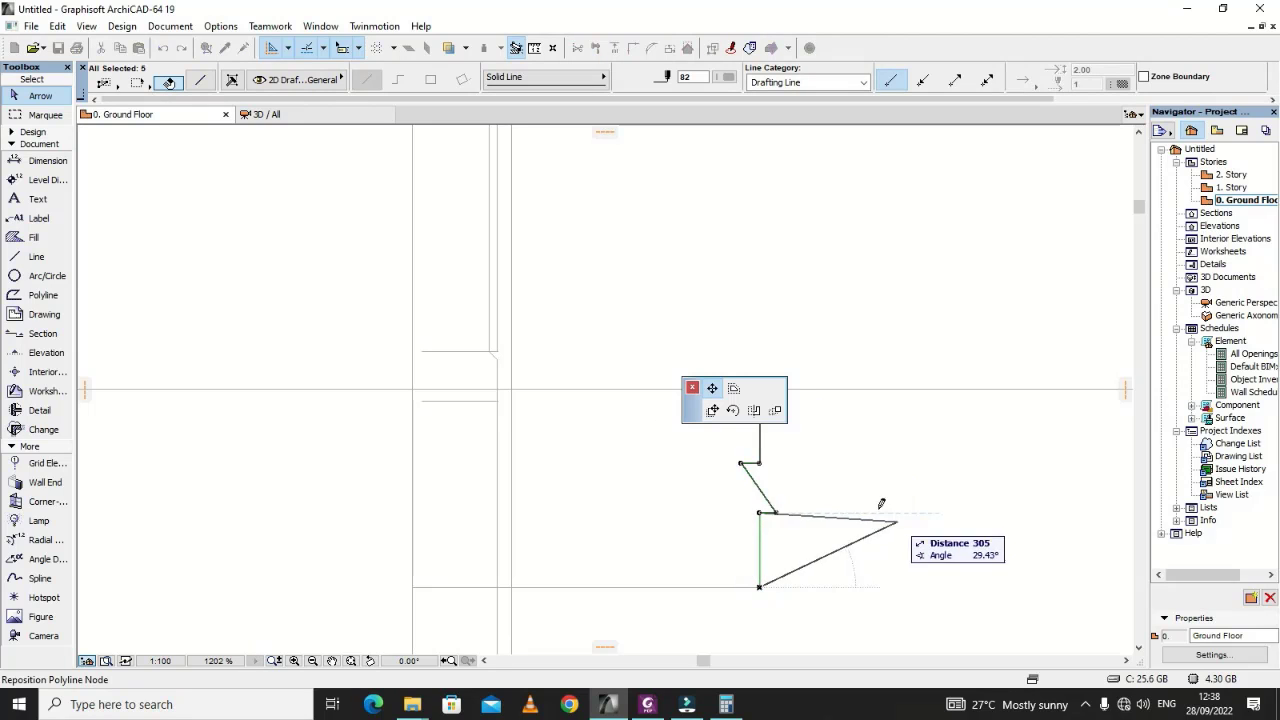
pyautogui.click(778, 421)
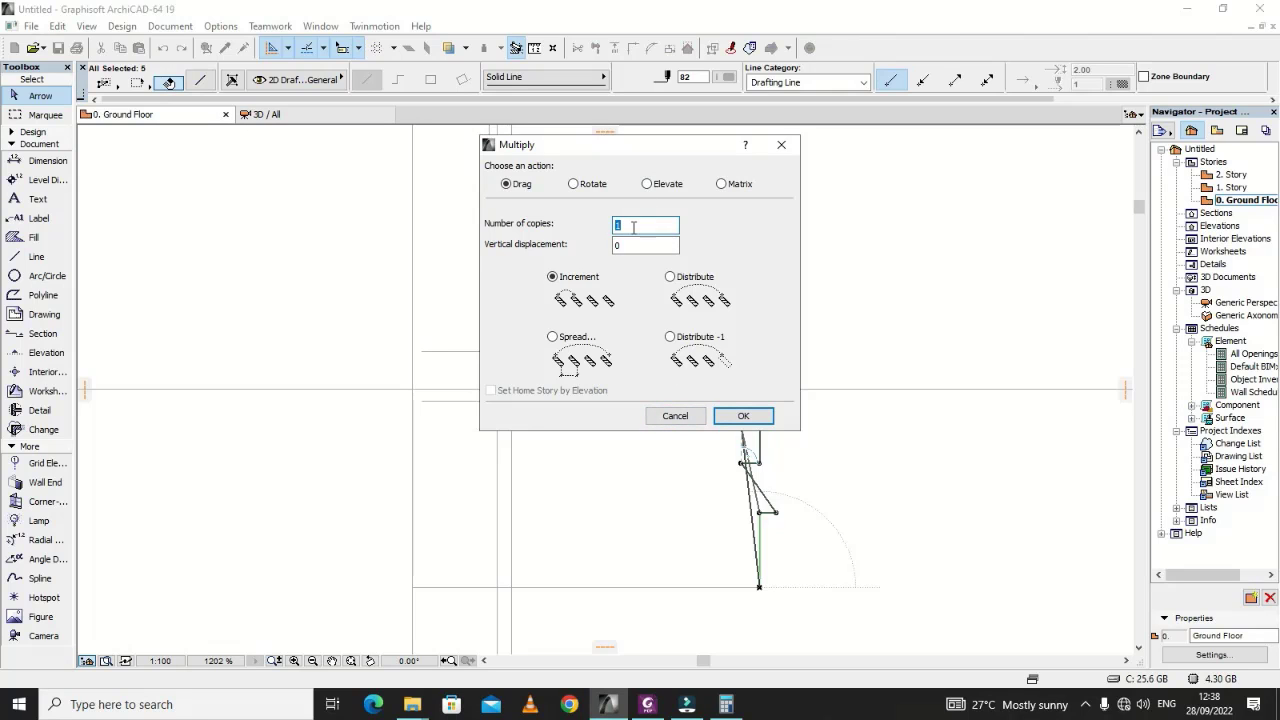
pyautogui.click(743, 416)
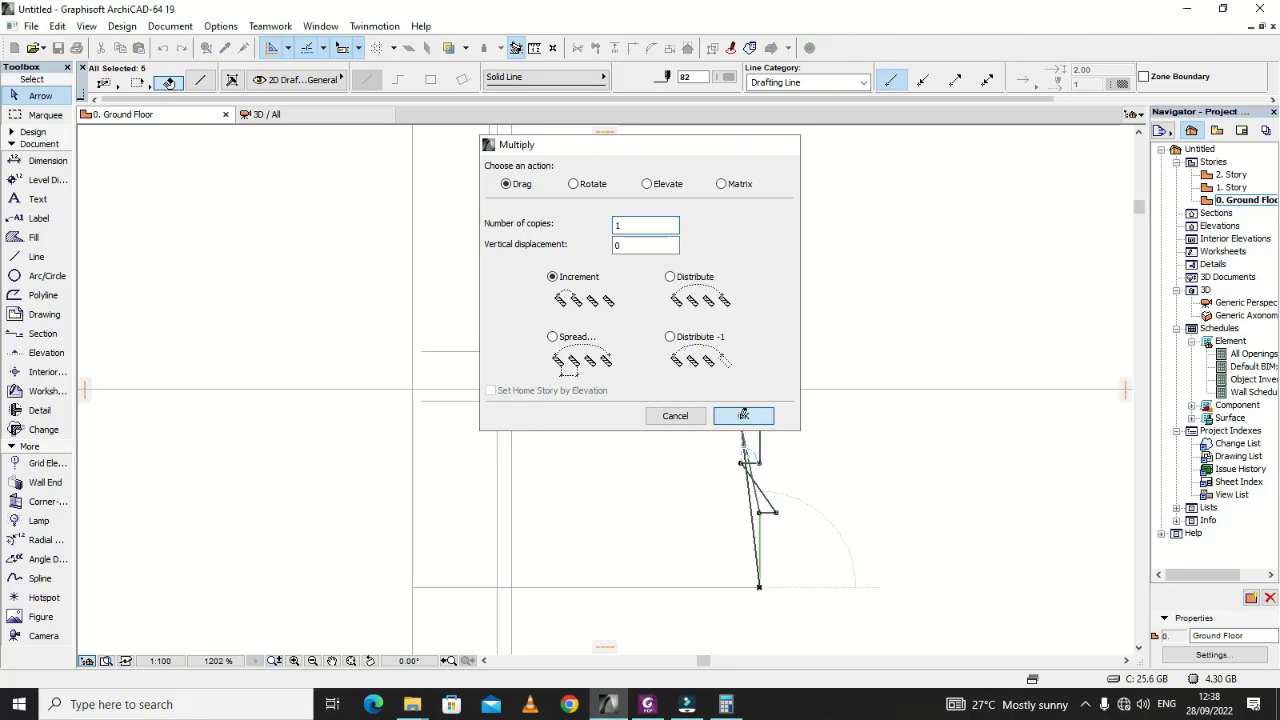
pyautogui.click(760, 589)
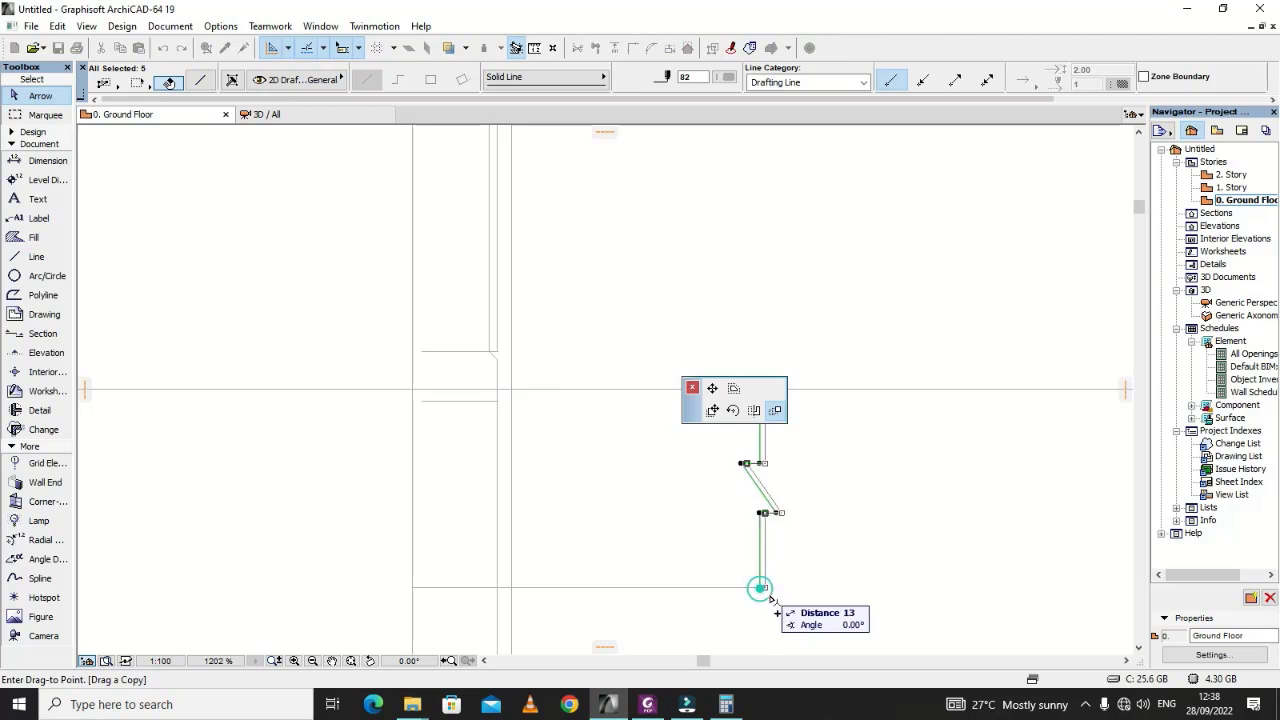
pyautogui.scroll(-8, 886, 600)
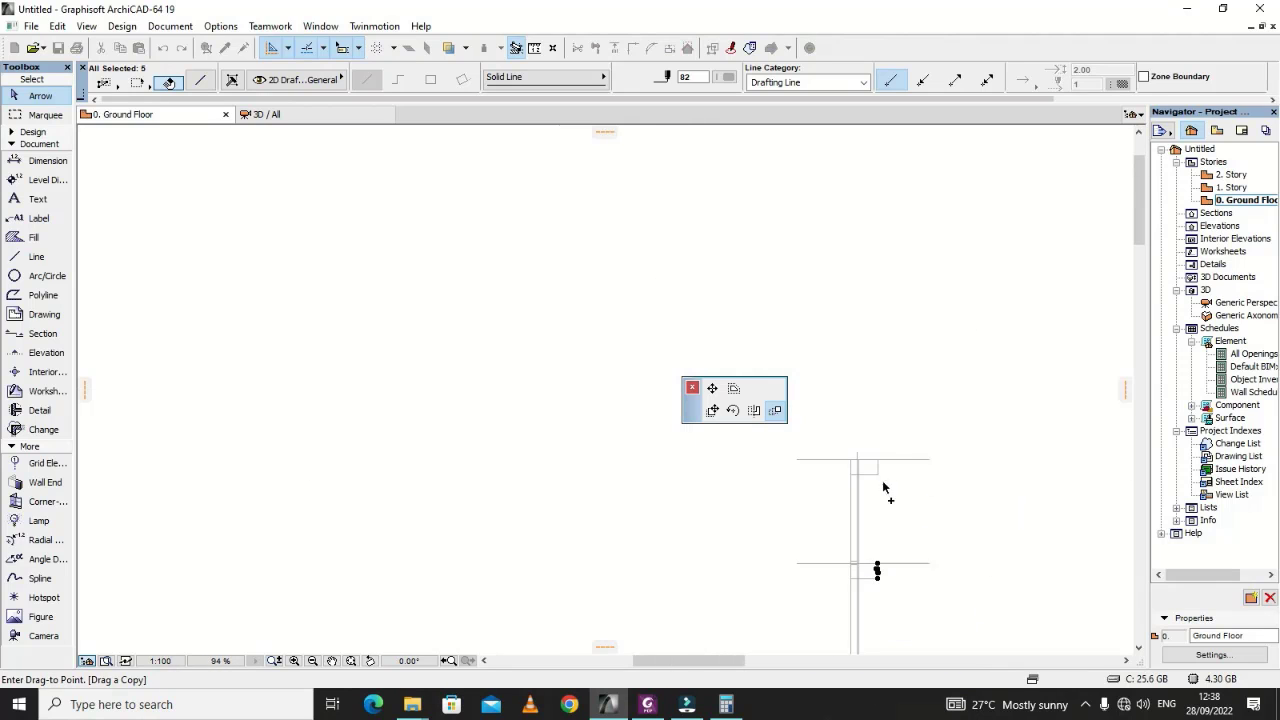
pyautogui.scroll(6, 883, 487)
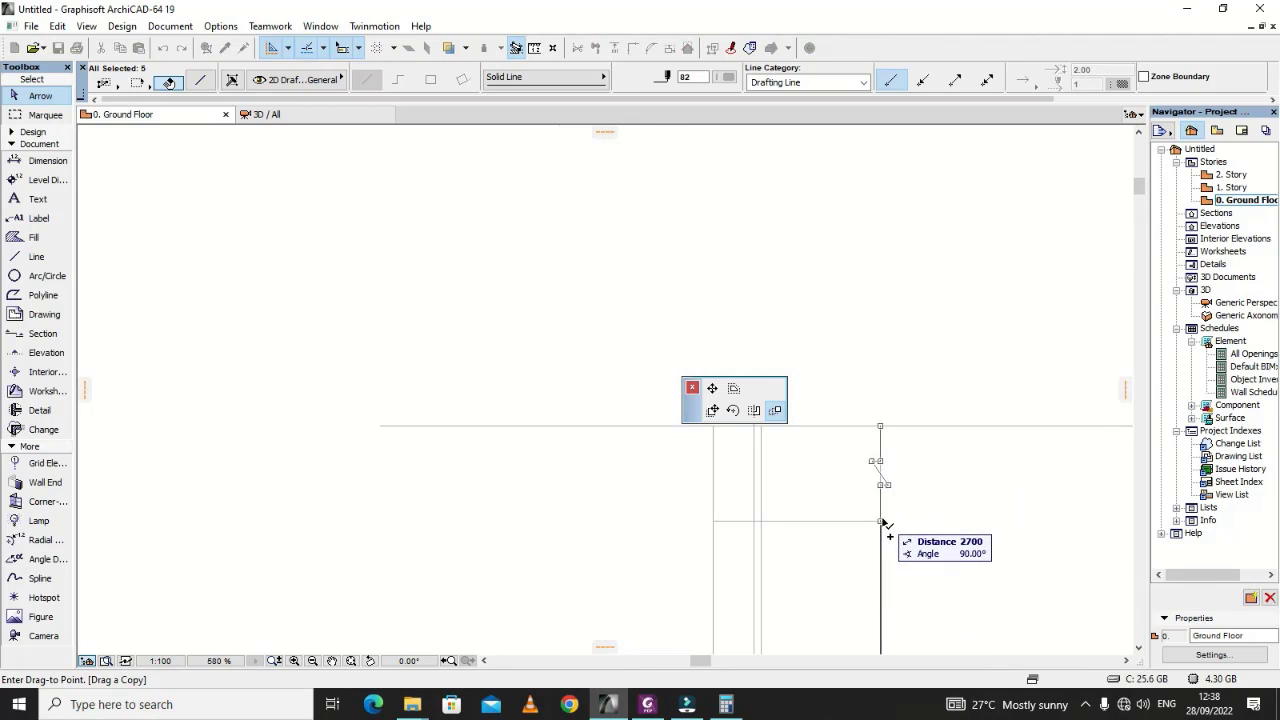
pyautogui.click(883, 522)
# Step: Delete the upper beam's original straight end line and stretch the break line's lower segment slightly below the beam's underside
pyautogui.scroll(2, 886, 503)
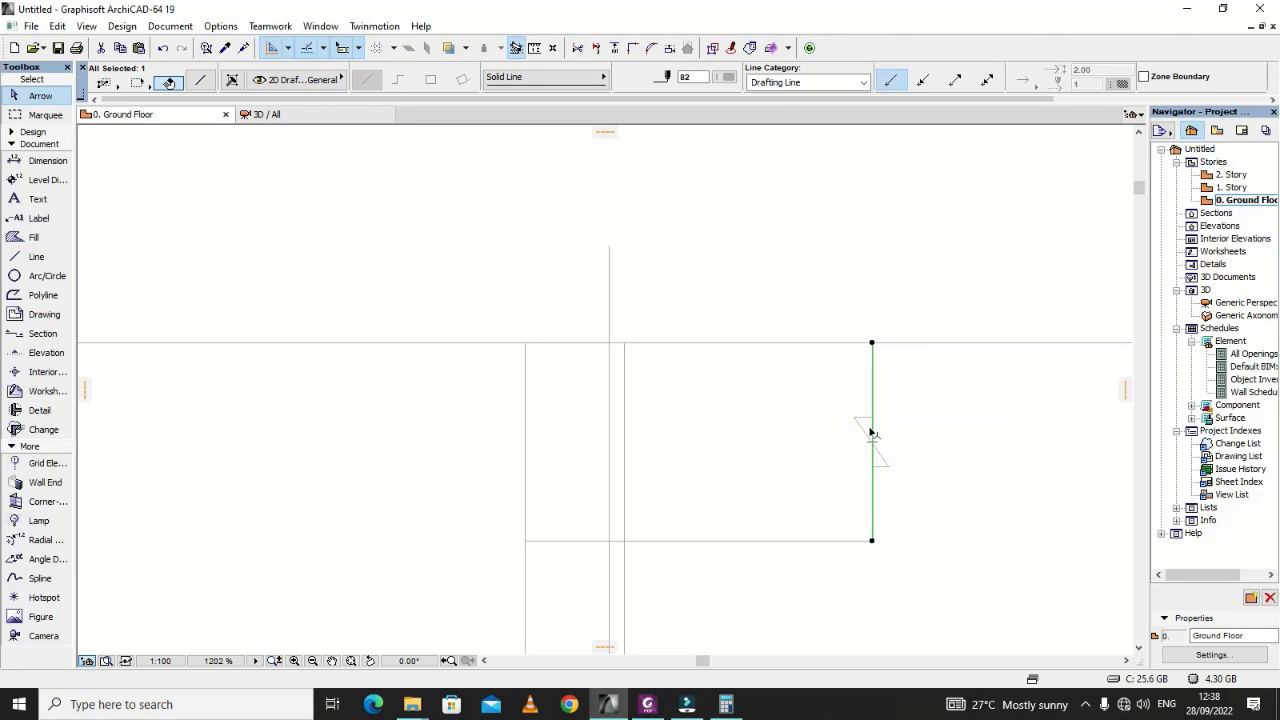
pyautogui.press('Delete')
pyautogui.scroll(-5, 862, 444)
pyautogui.scroll(6, 866, 477)
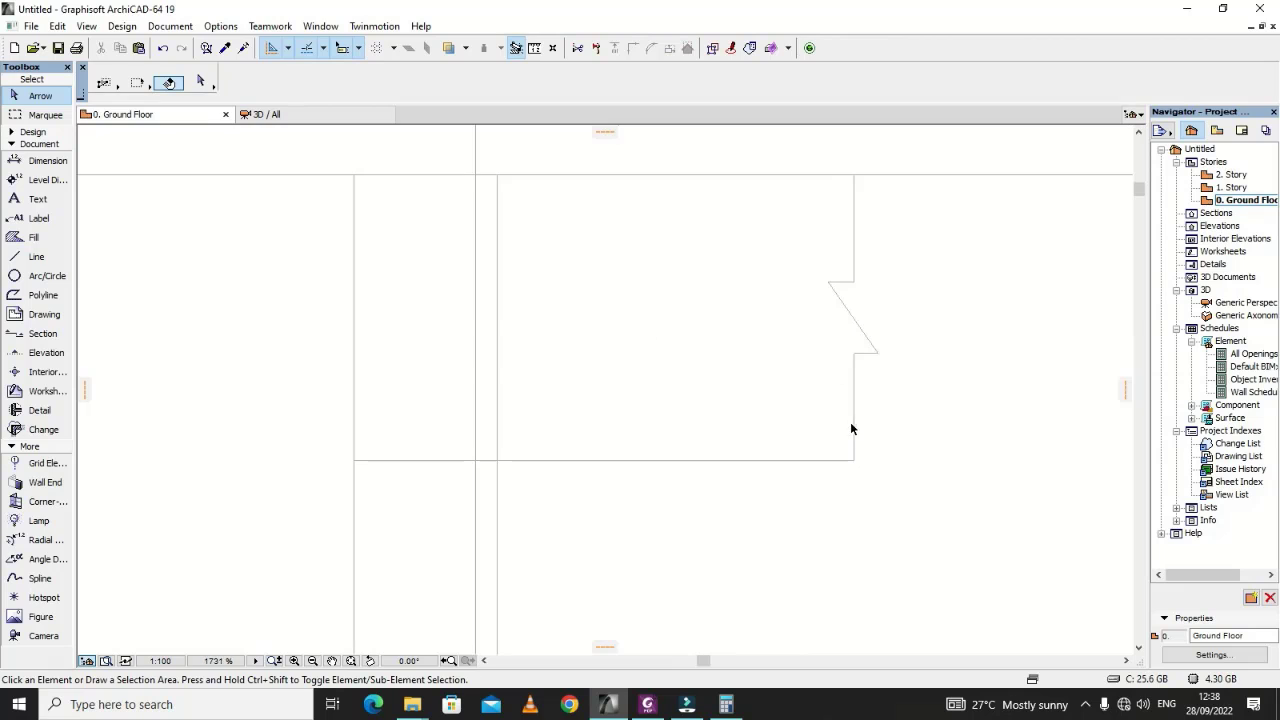
pyautogui.click(850, 428)
pyautogui.click(854, 461)
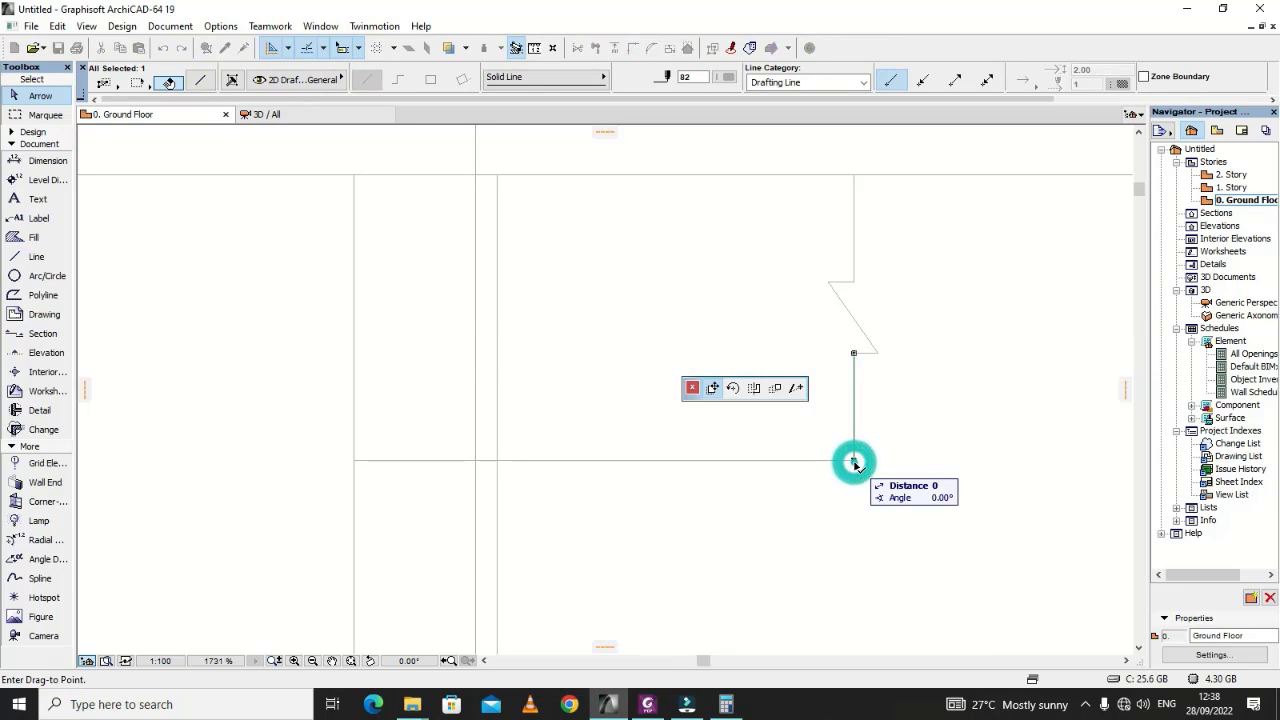
pyautogui.click(796, 387)
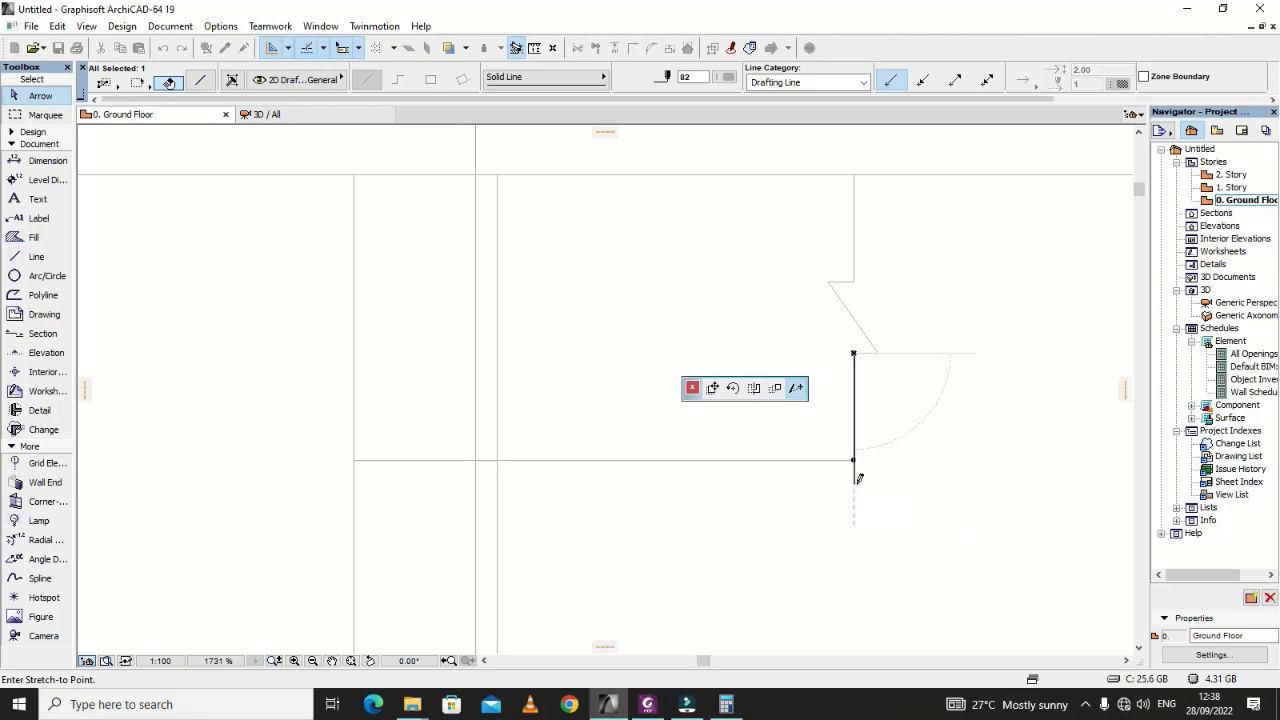
pyautogui.click(858, 478)
# Step: Stretch the lower segment of the lower beam's break line slightly past the beam's underside
pyautogui.scroll(-10, 745, 514)
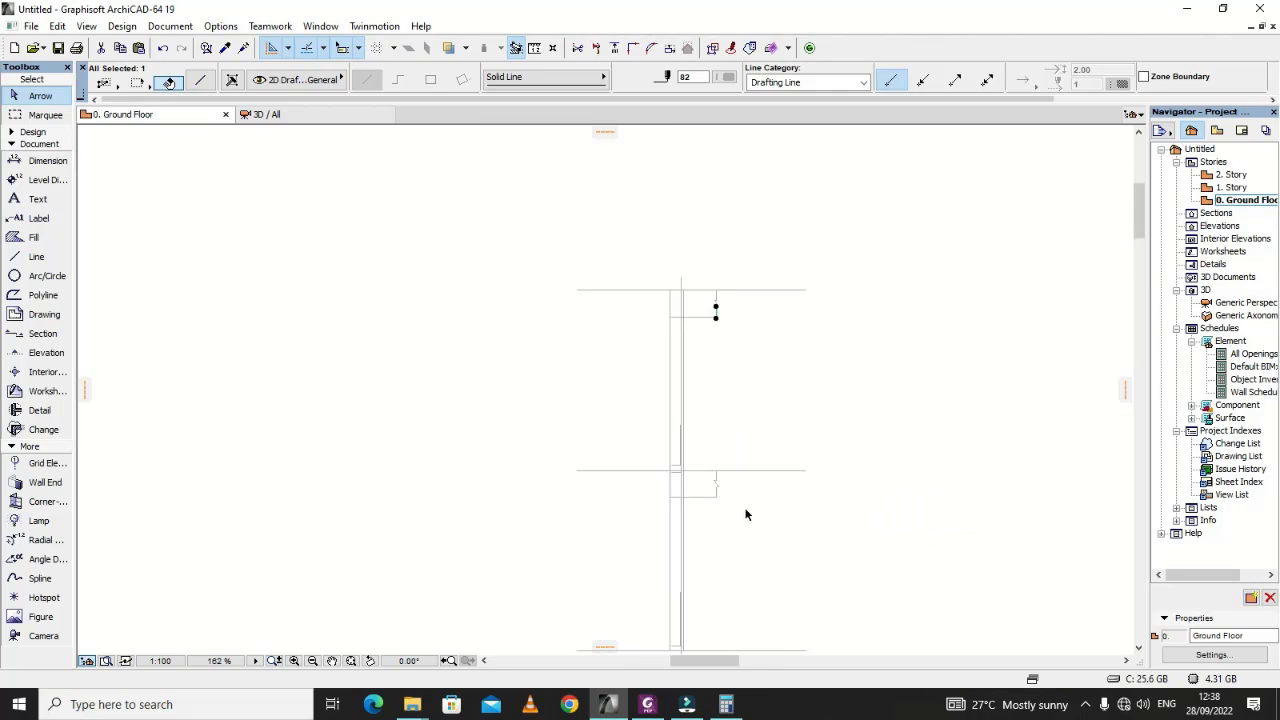
pyautogui.scroll(5, 745, 514)
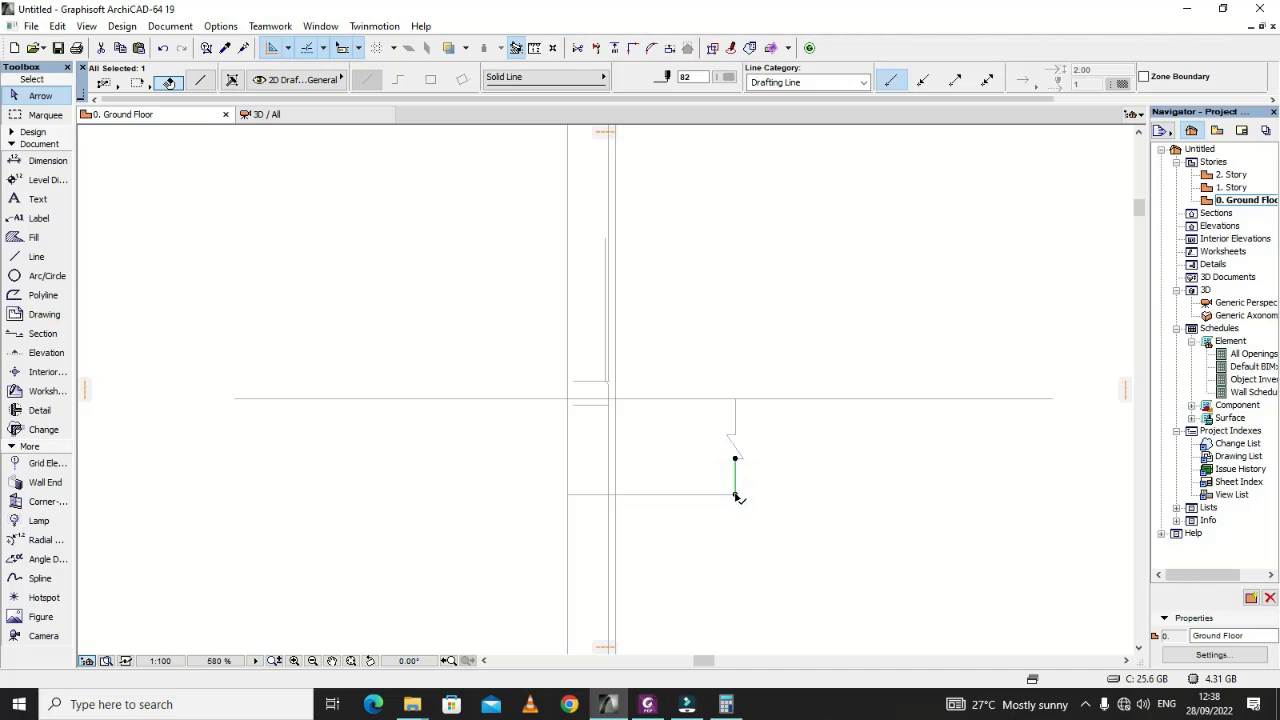
pyautogui.click(735, 495)
pyautogui.click(735, 509)
pyautogui.click(775, 502)
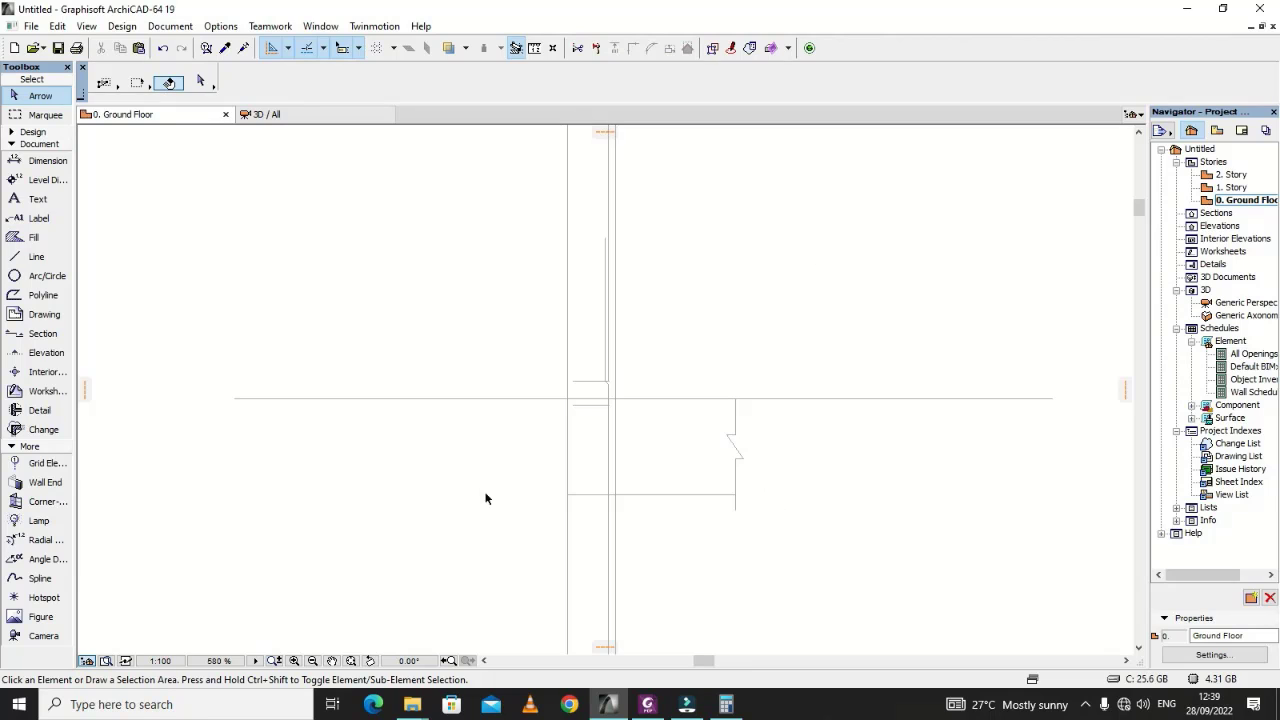
# Step: Compare the drawn elevation with the structural PDF, checking the dimension chain for beam depths and clear heights beside the column
pyautogui.scroll(-7, 418, 521)
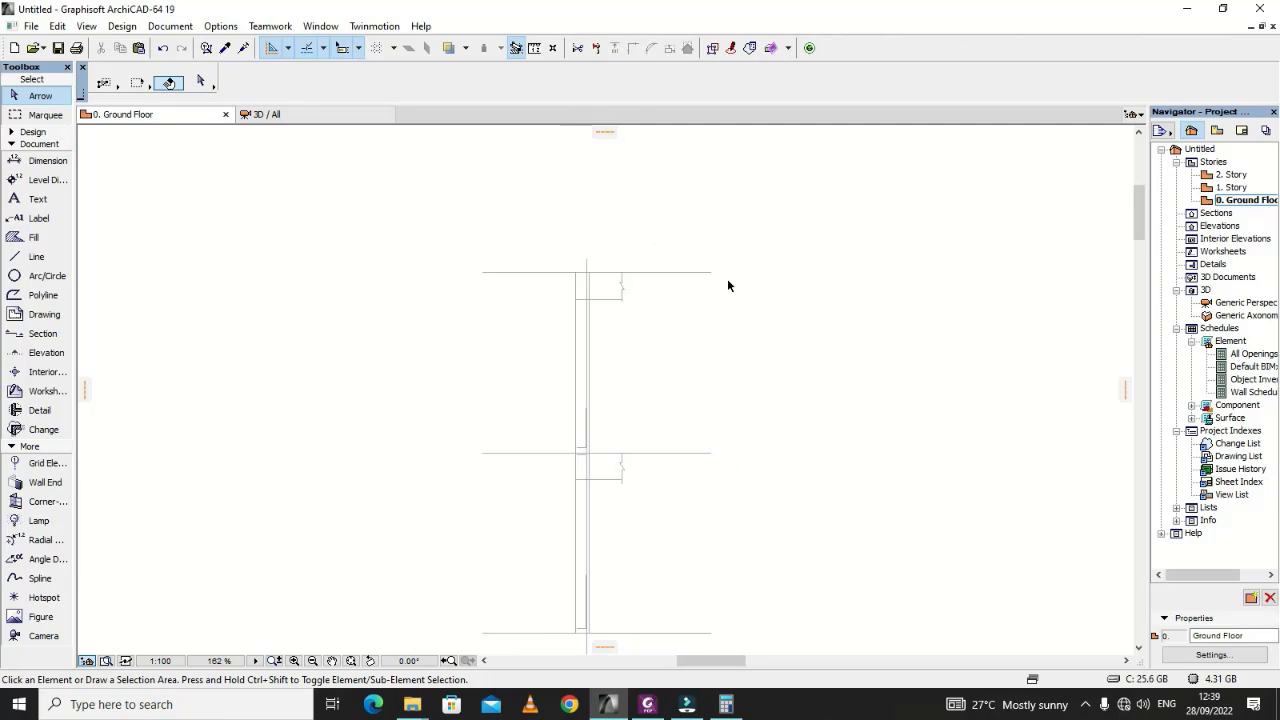
pyautogui.scroll(-2, 715, 331)
pyautogui.scroll(10, 676, 516)
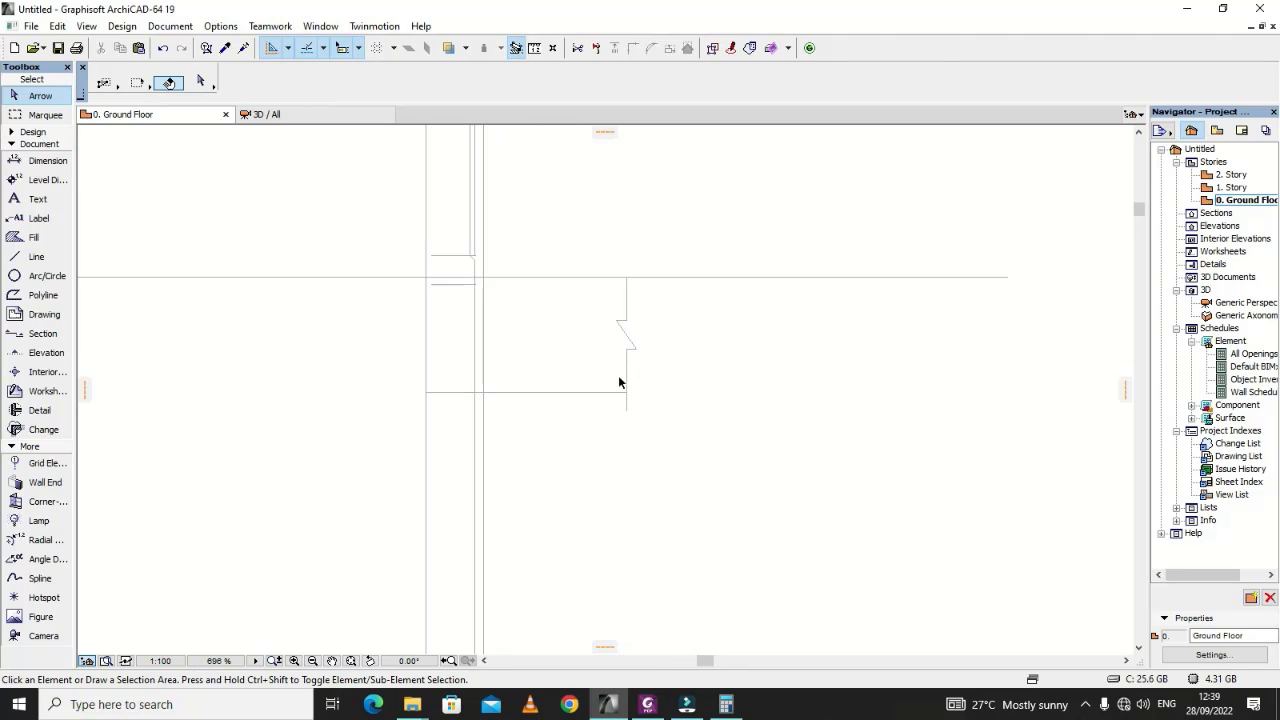
pyautogui.scroll(-7, 680, 364)
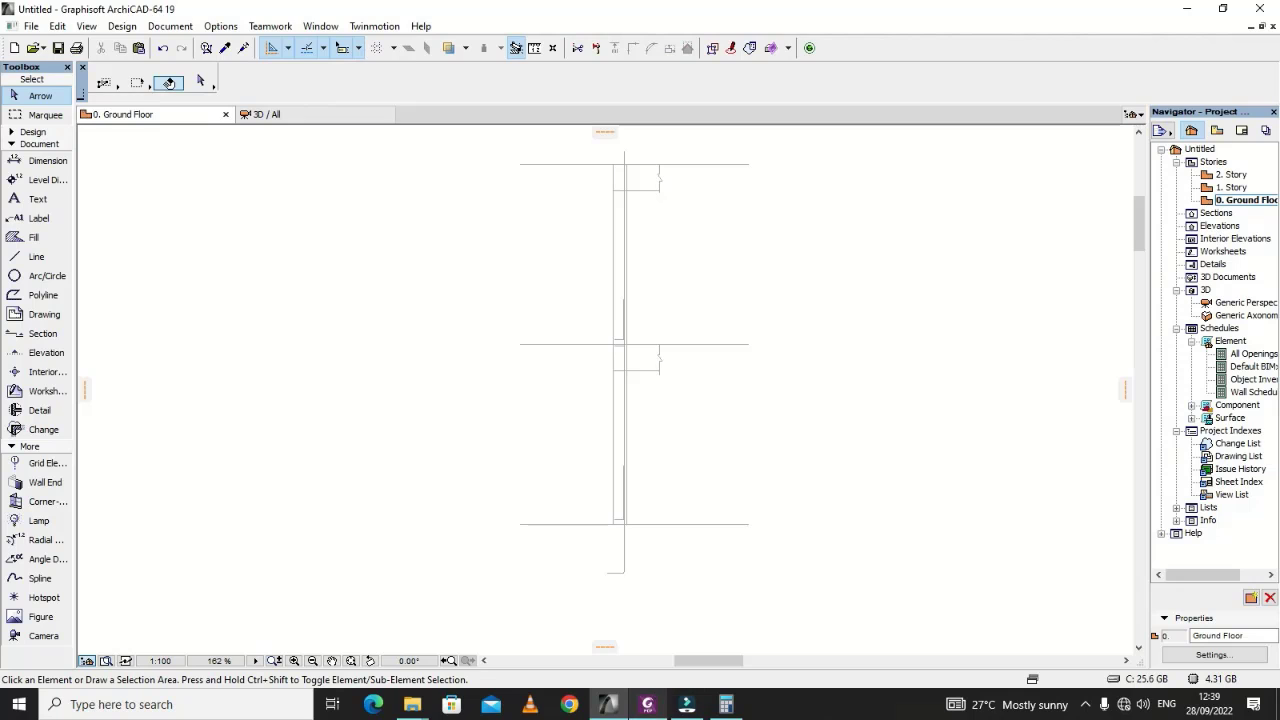
pyautogui.click(647, 704)
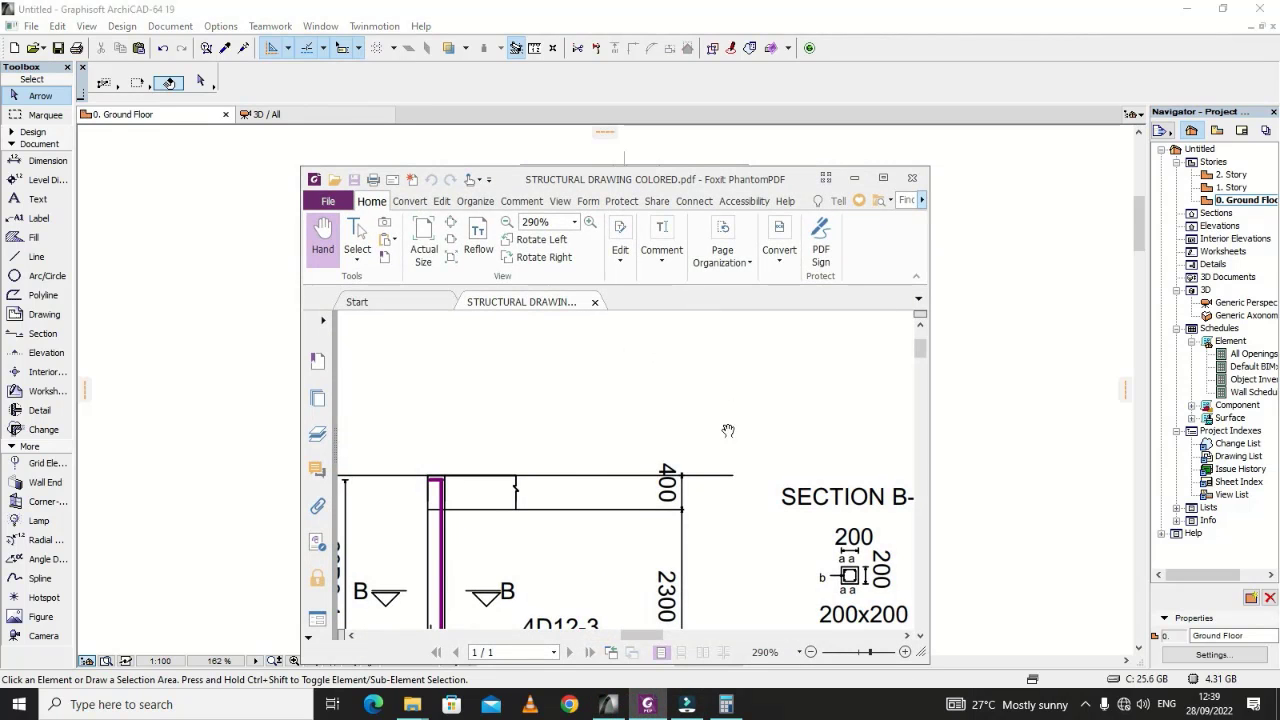
pyautogui.scroll(-5, 700, 410)
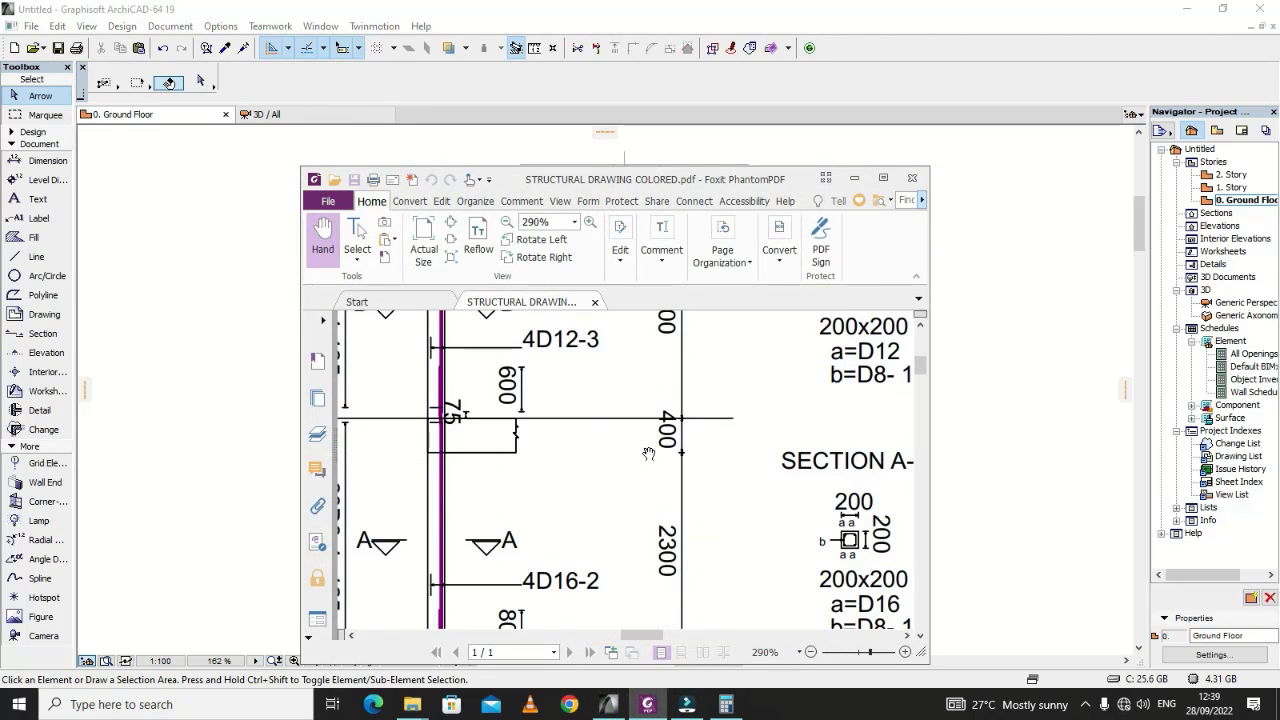
pyautogui.scroll(-3, 648, 453)
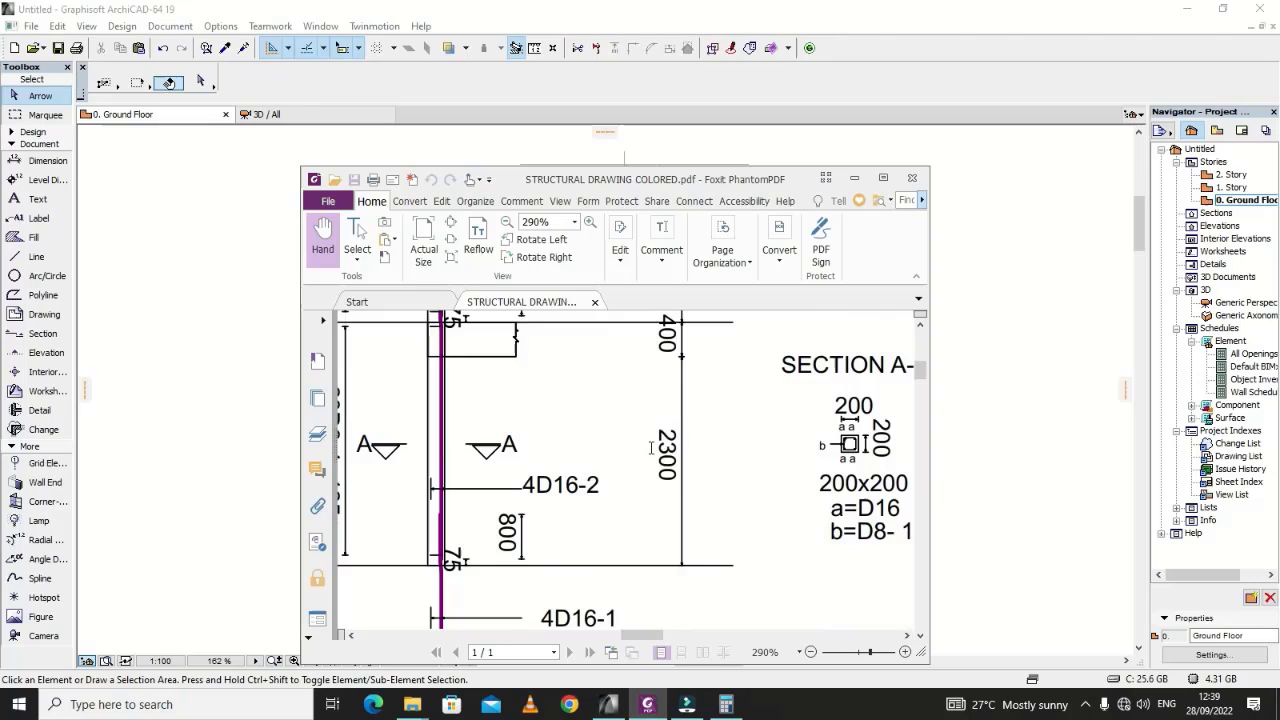
pyautogui.click(650, 706)
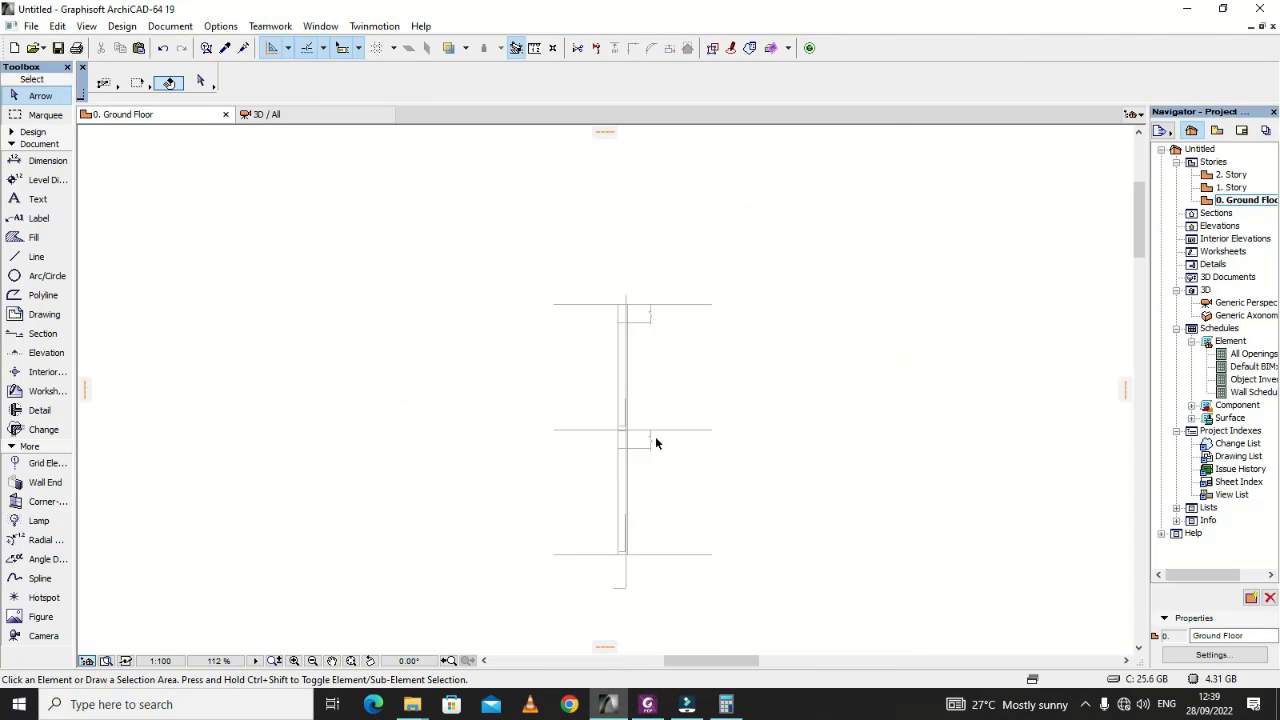
pyautogui.scroll(5, 657, 438)
pyautogui.scroll(-3, 645, 460)
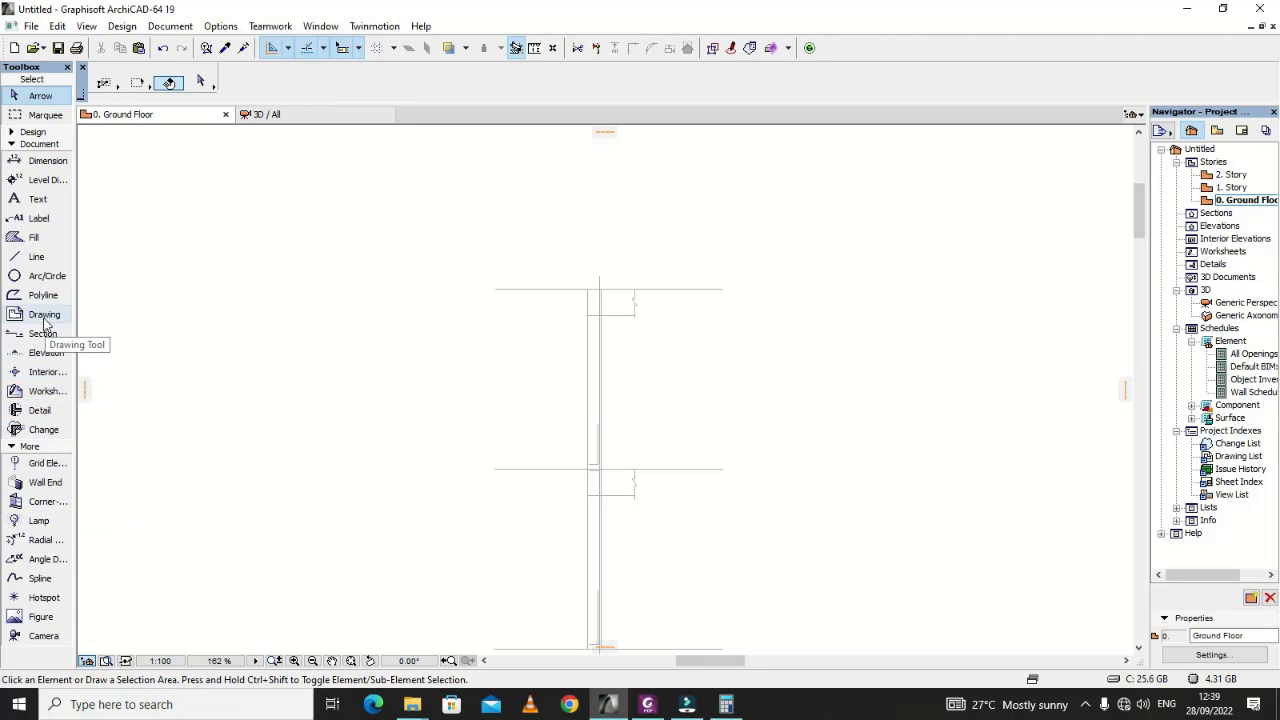
pyautogui.click(40, 160)
pyautogui.scroll(8, 588, 293)
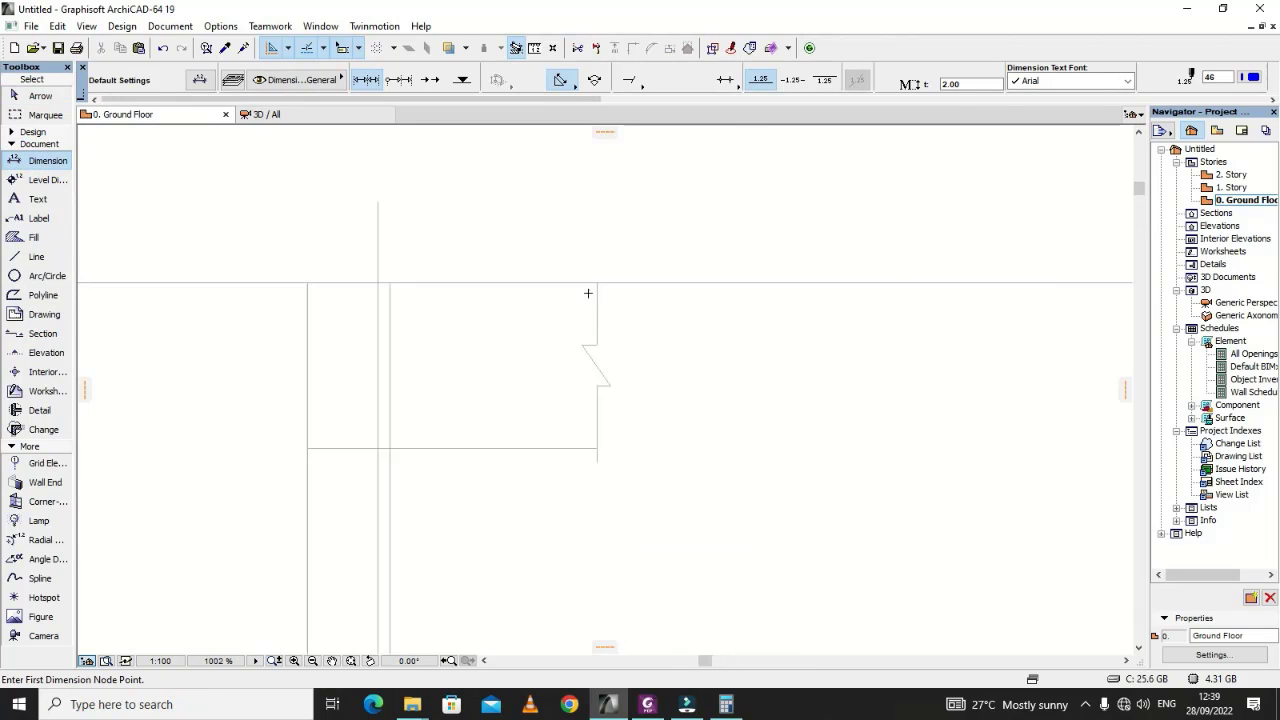
pyautogui.click(598, 282)
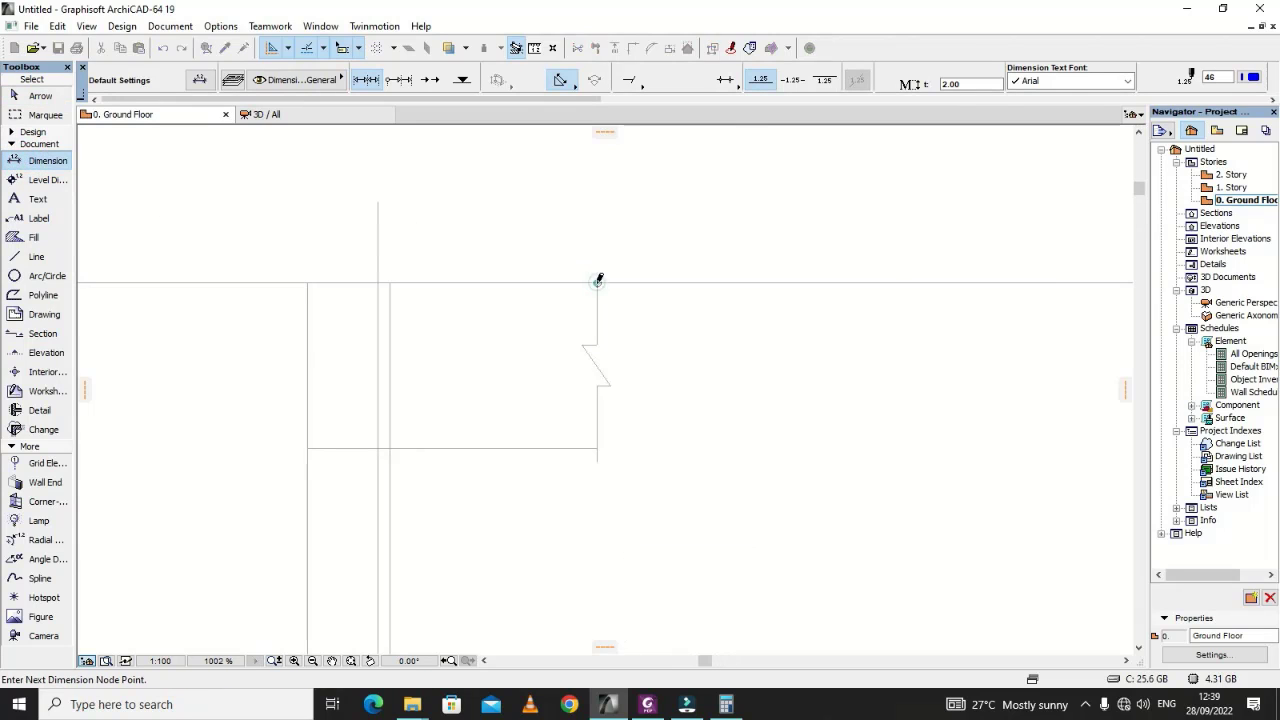
pyautogui.click(598, 448)
pyautogui.scroll(-4, 634, 374)
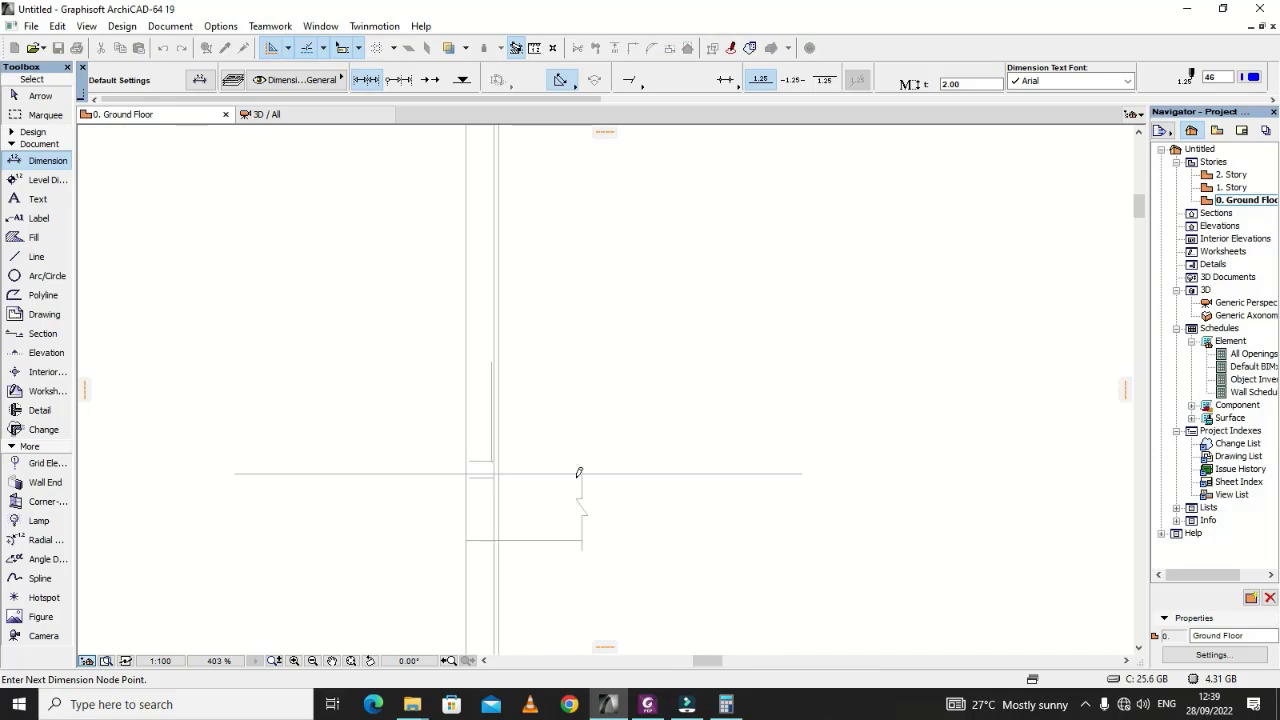
pyautogui.click(583, 540)
pyautogui.scroll(-3, 620, 440)
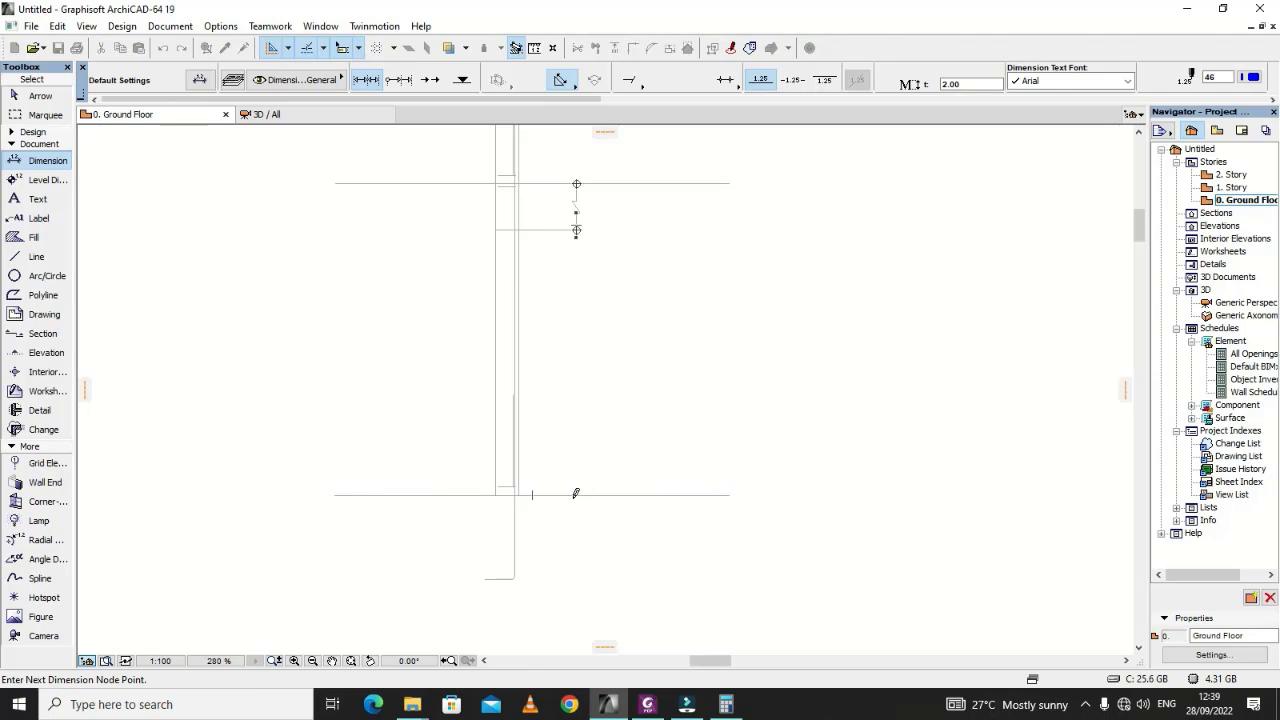
pyautogui.click(575, 494)
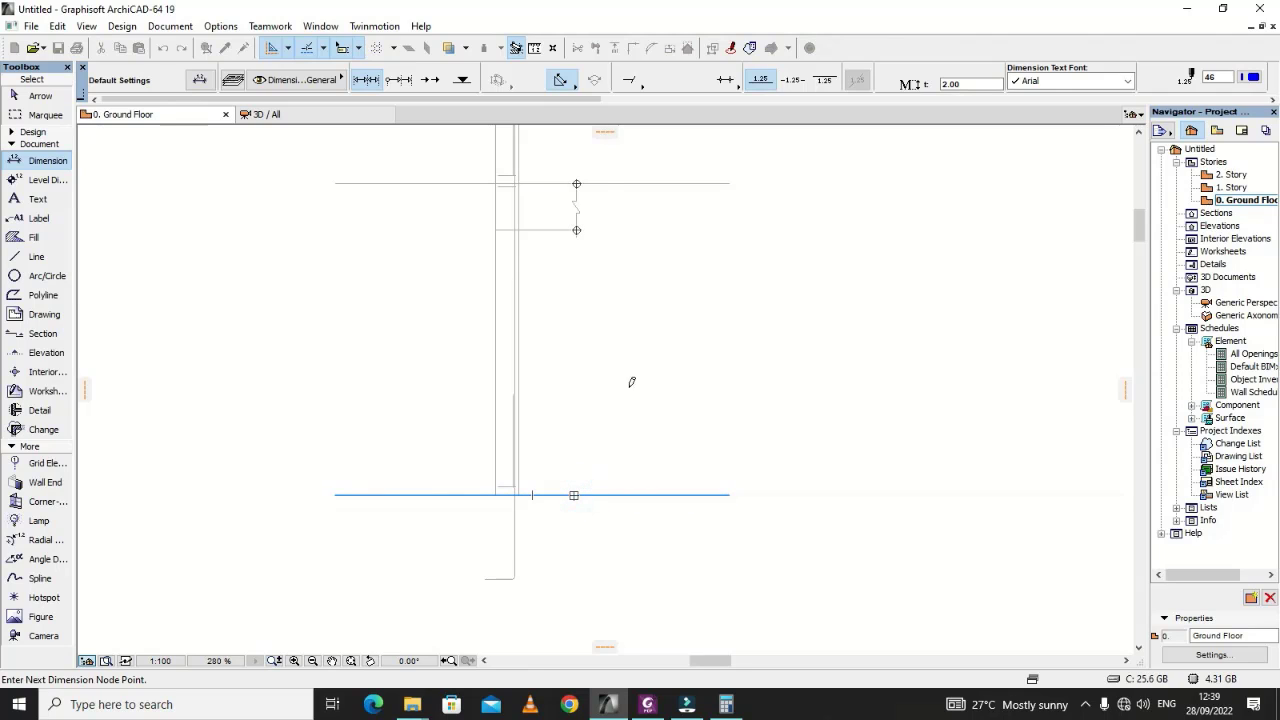
pyautogui.doubleClick(668, 346)
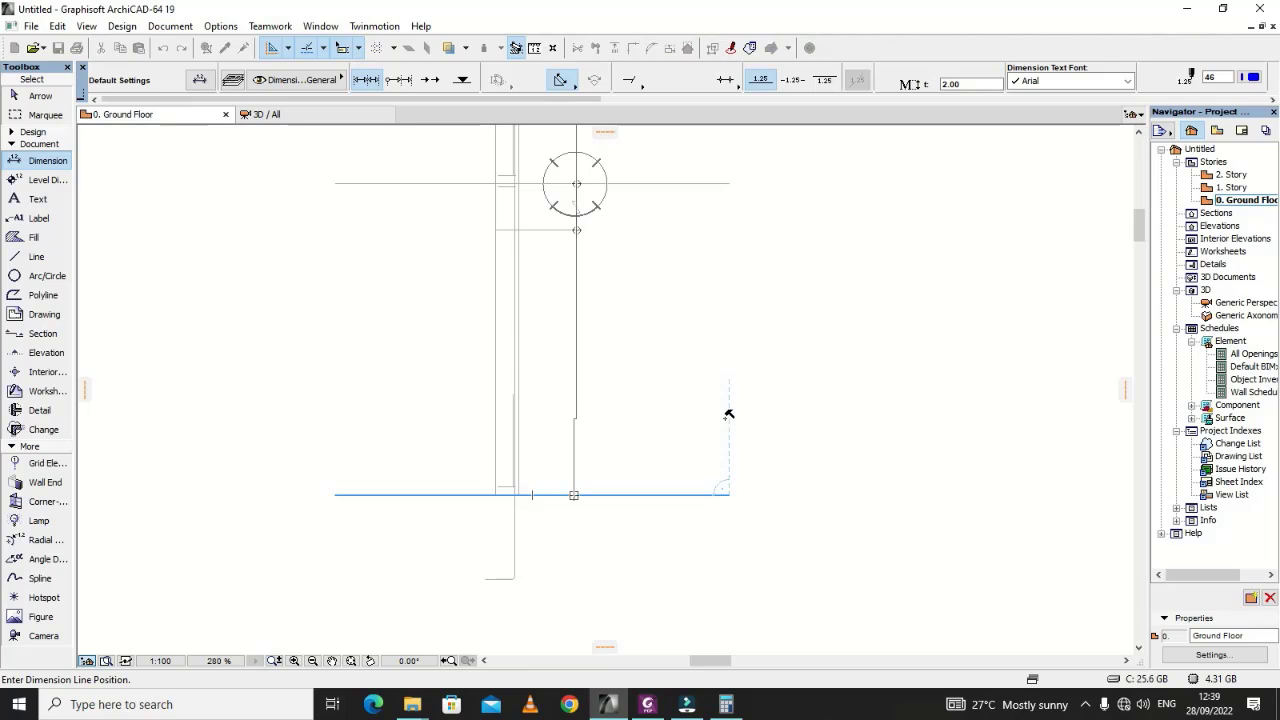
pyautogui.click(658, 449)
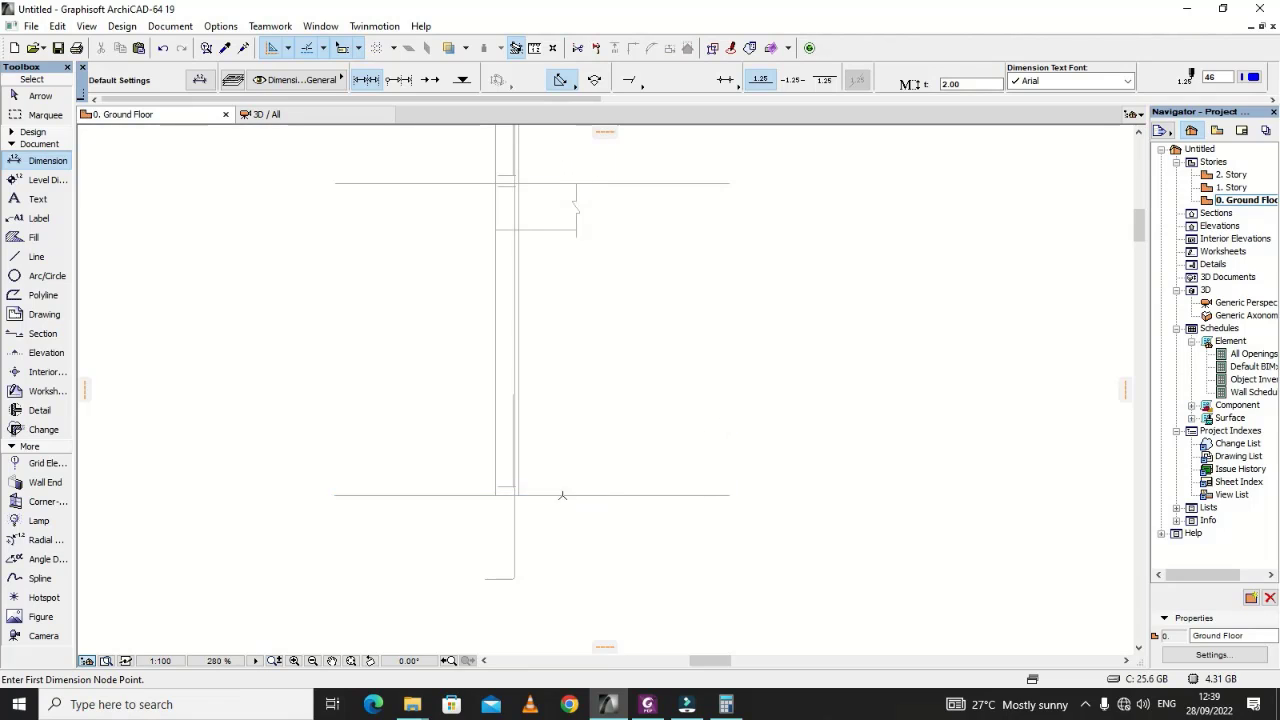
# Step: Try to dimension both beam depths and clear column heights in one vertical chain beside the beams, and undo it
pyautogui.click(577, 495)
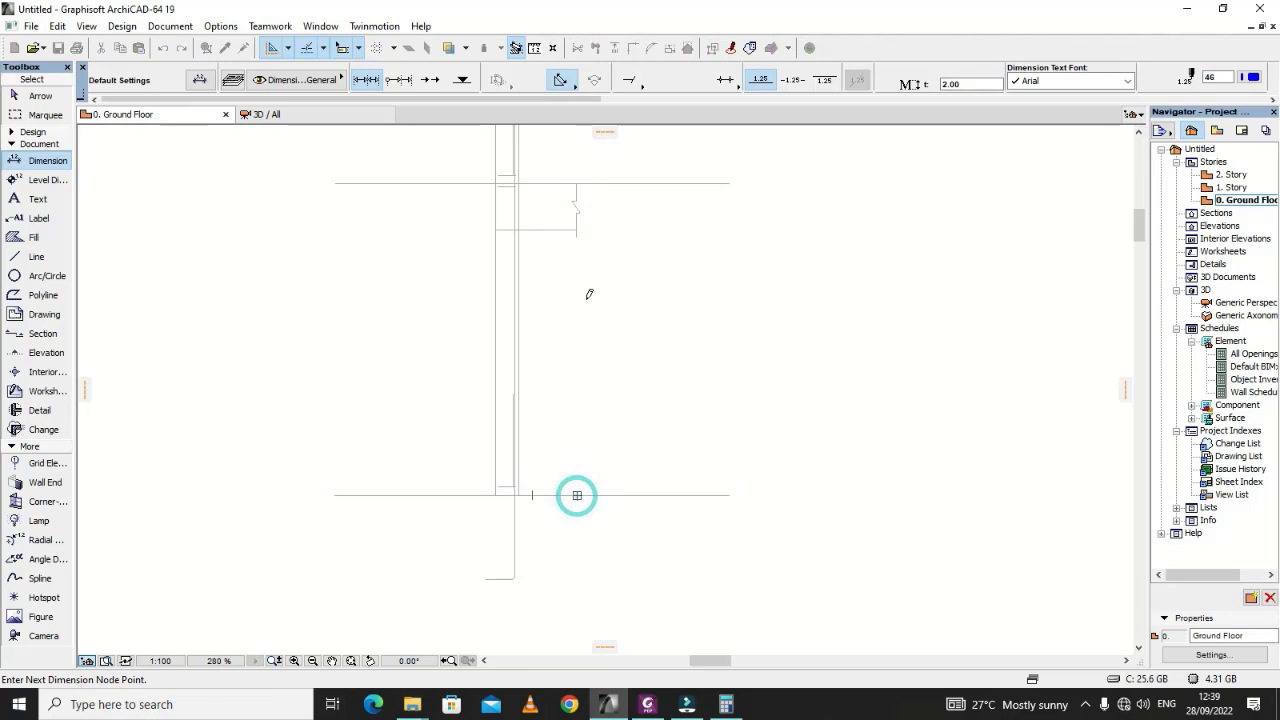
pyautogui.click(577, 183)
pyautogui.scroll(-9, 633, 406)
pyautogui.scroll(8, 632, 310)
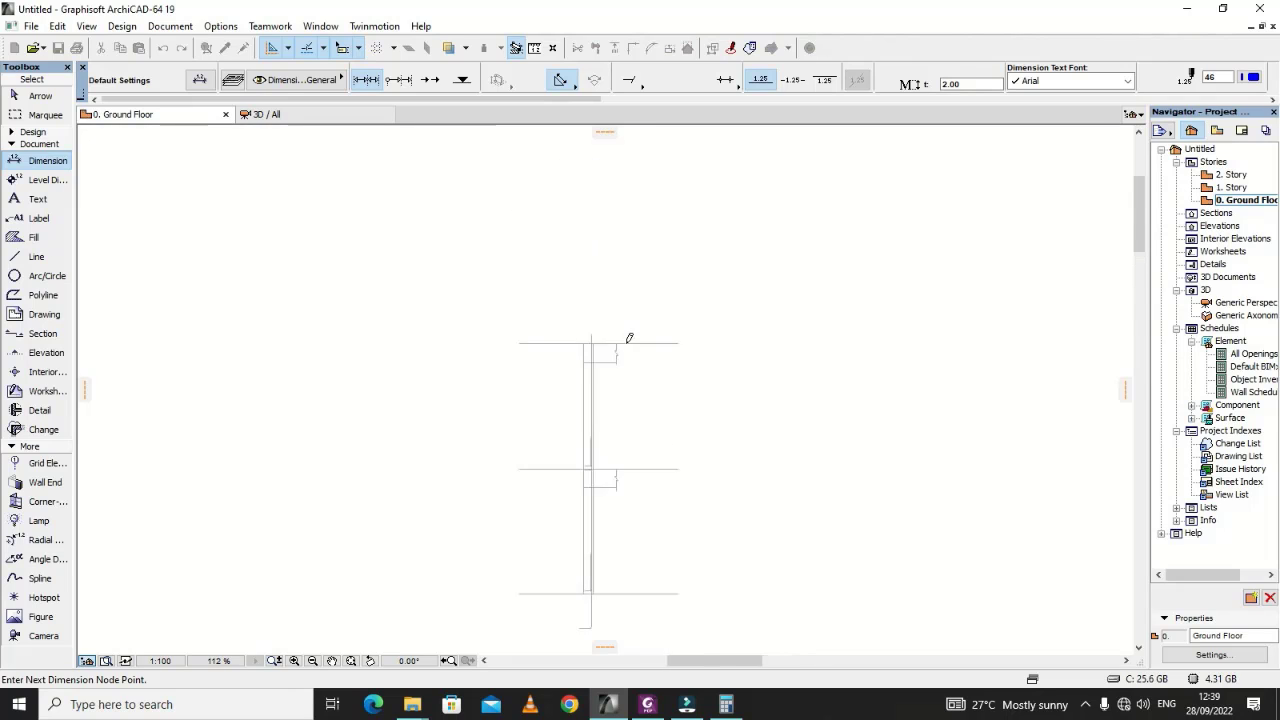
pyautogui.click(606, 343)
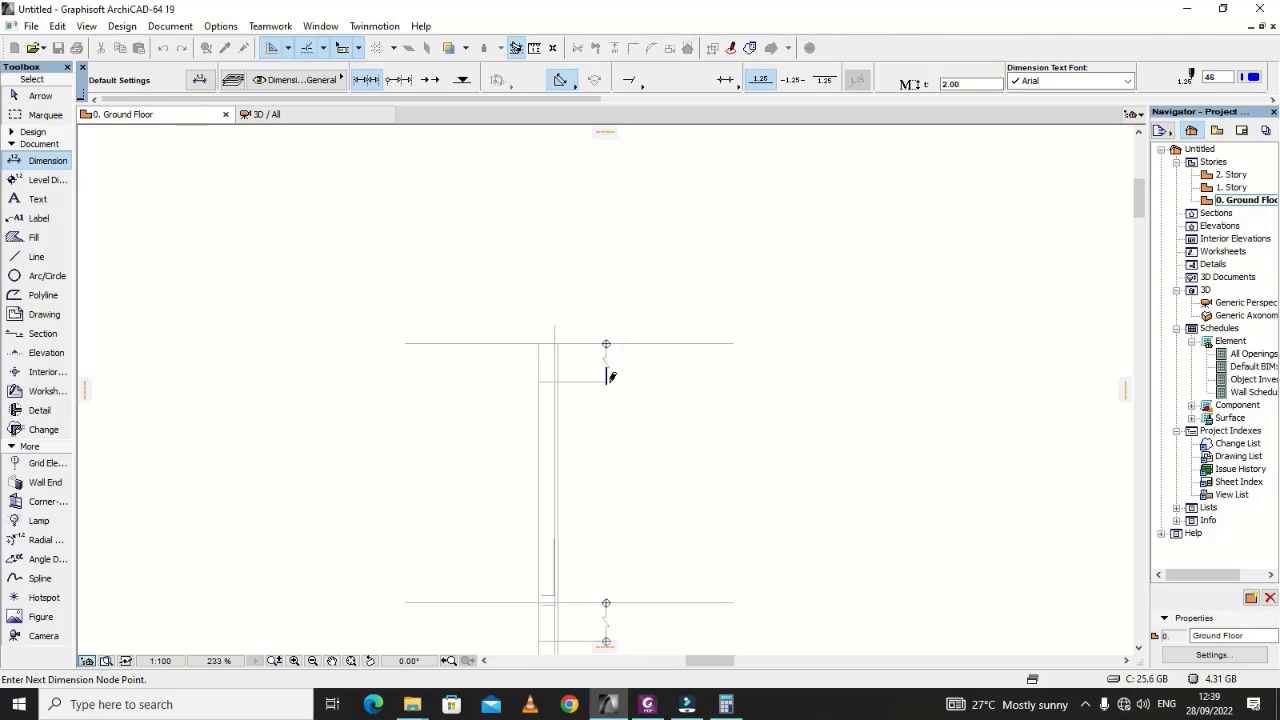
pyautogui.click(606, 385)
pyautogui.doubleClick(661, 380)
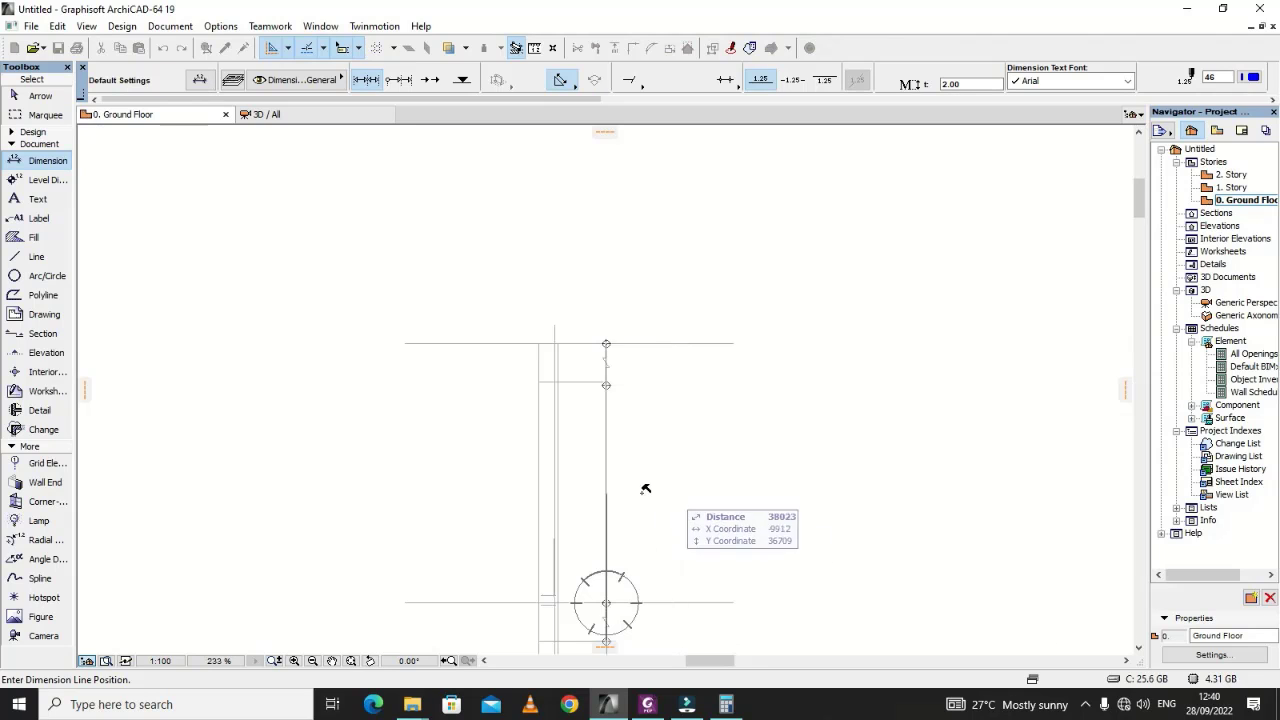
pyautogui.scroll(-3, 720, 505)
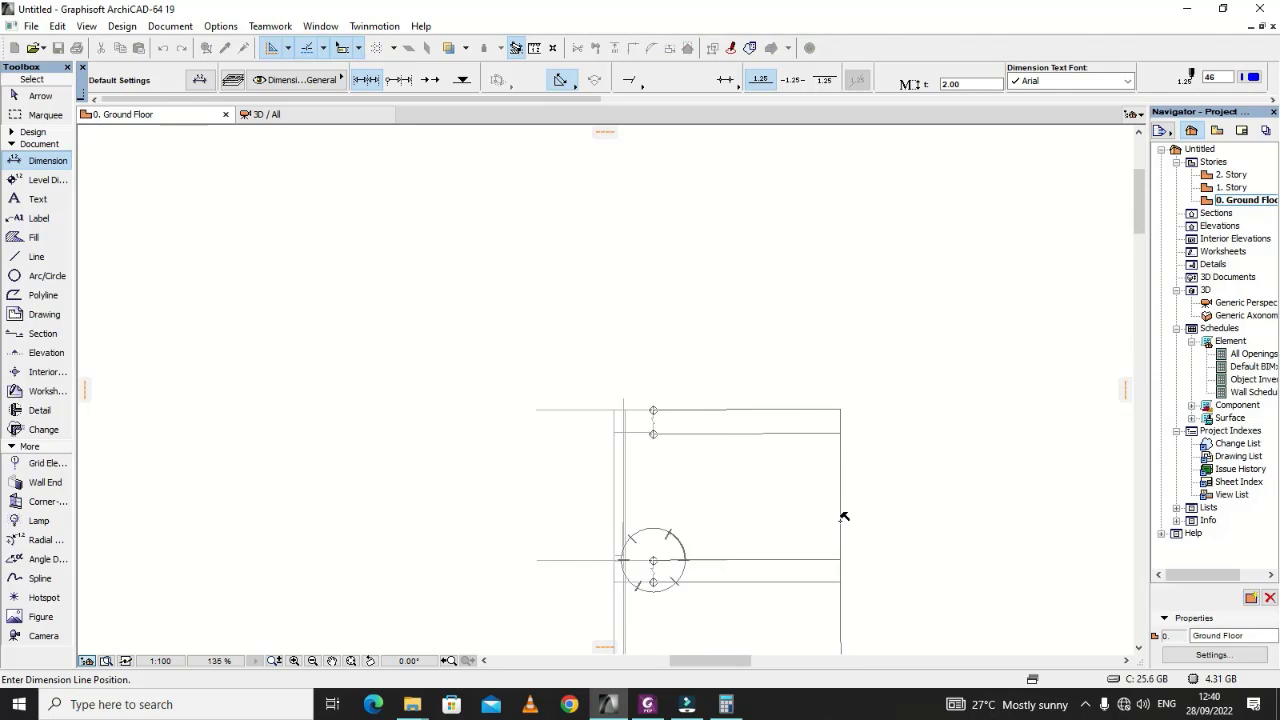
pyautogui.click(811, 518)
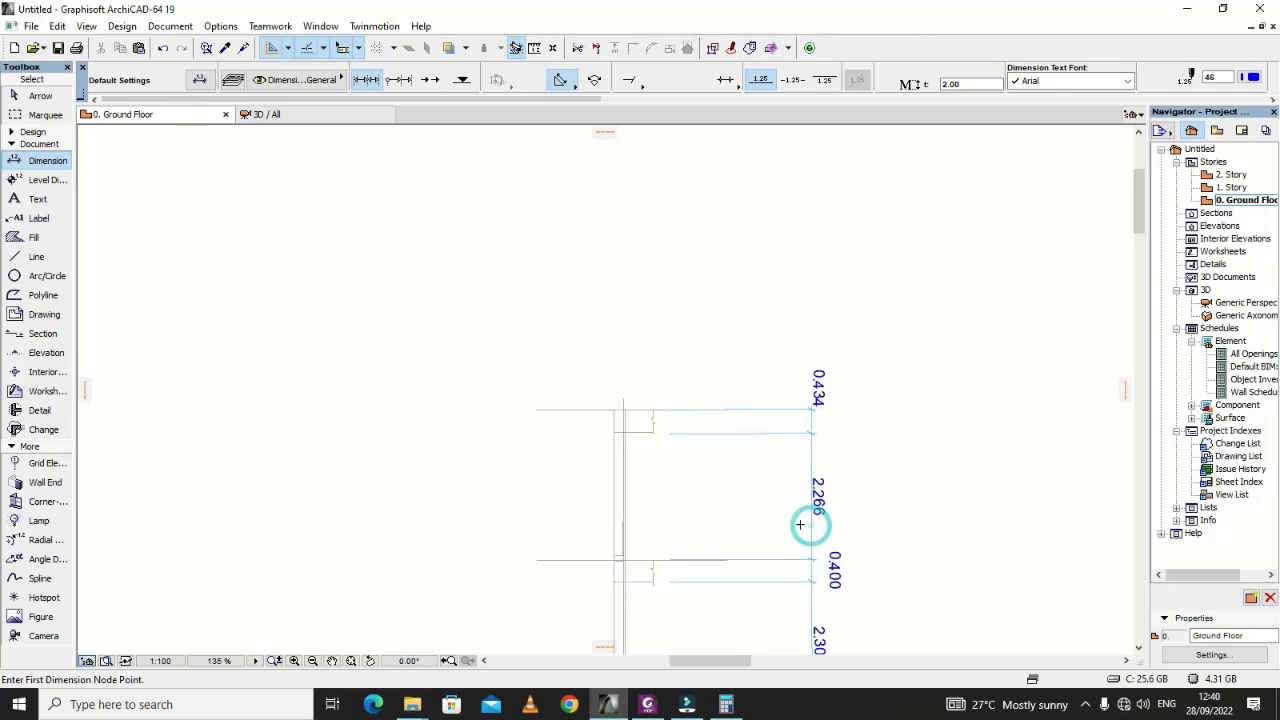
pyautogui.hotkey('ctrl', 'z')
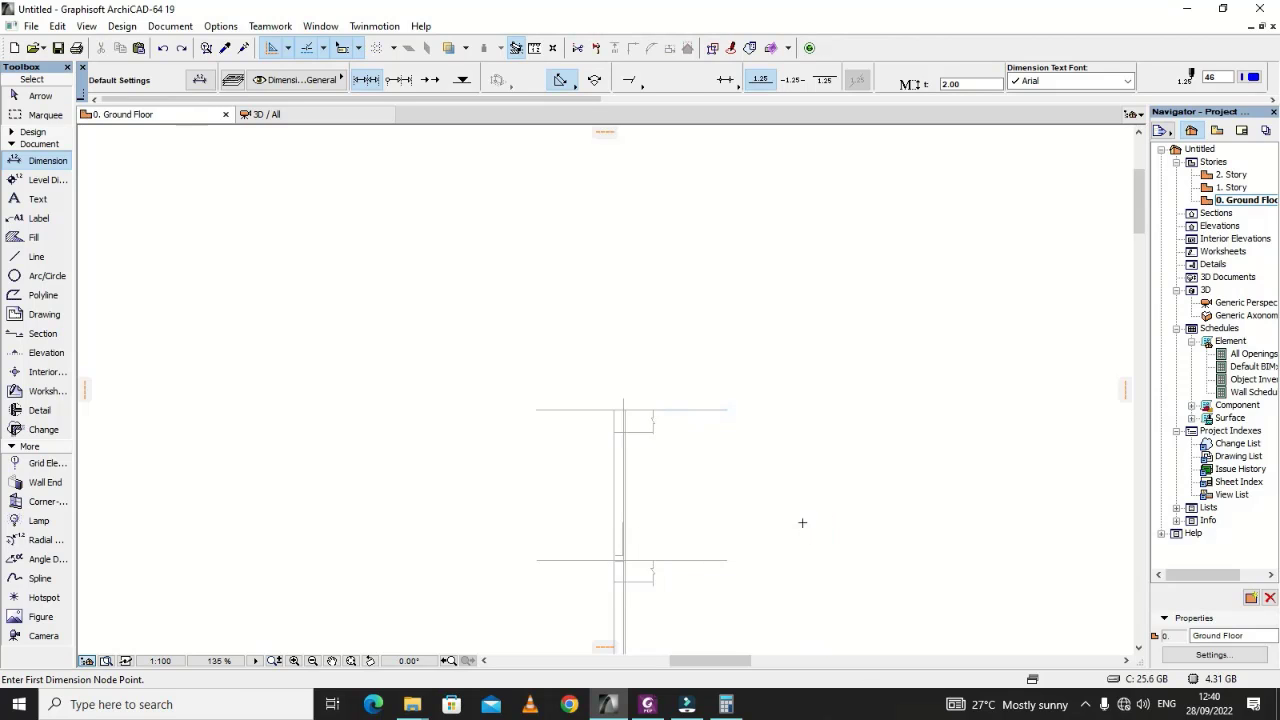
# Step: Add a vertical dimension chain beside the column through the three floor lines and both beam undersides
pyautogui.scroll(5, 655, 425)
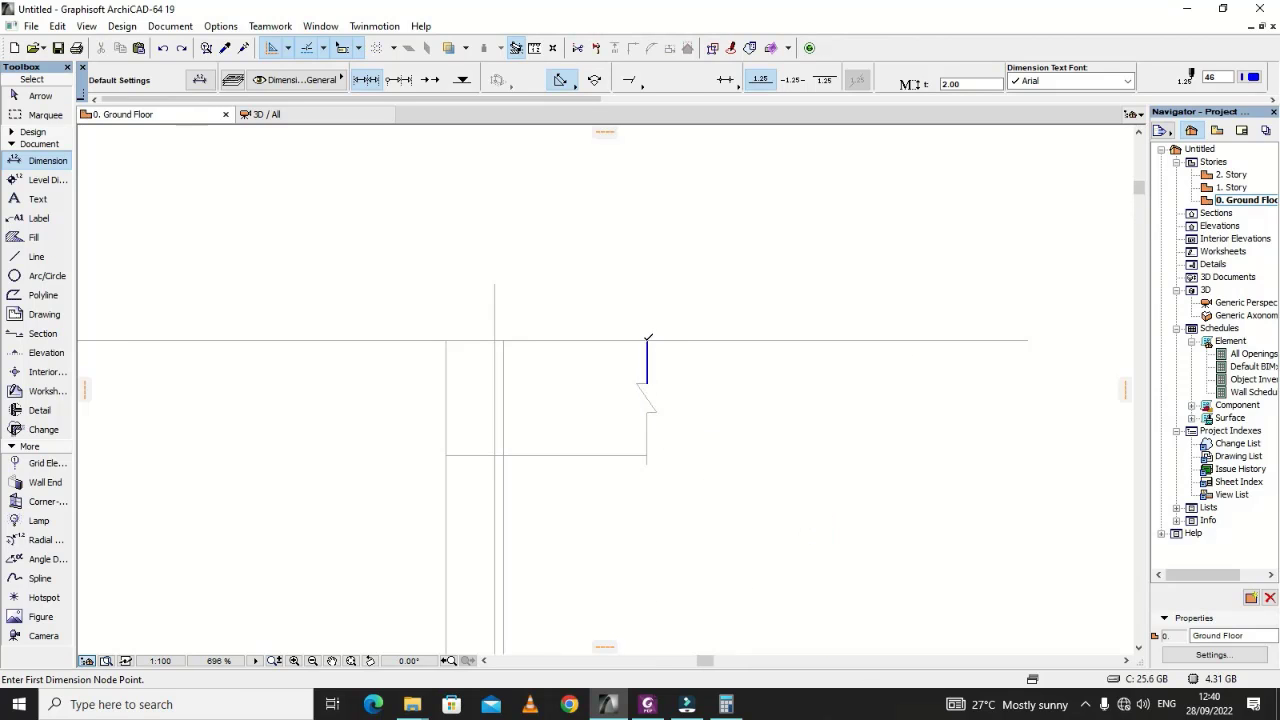
pyautogui.click(647, 340)
pyautogui.scroll(-5, 685, 402)
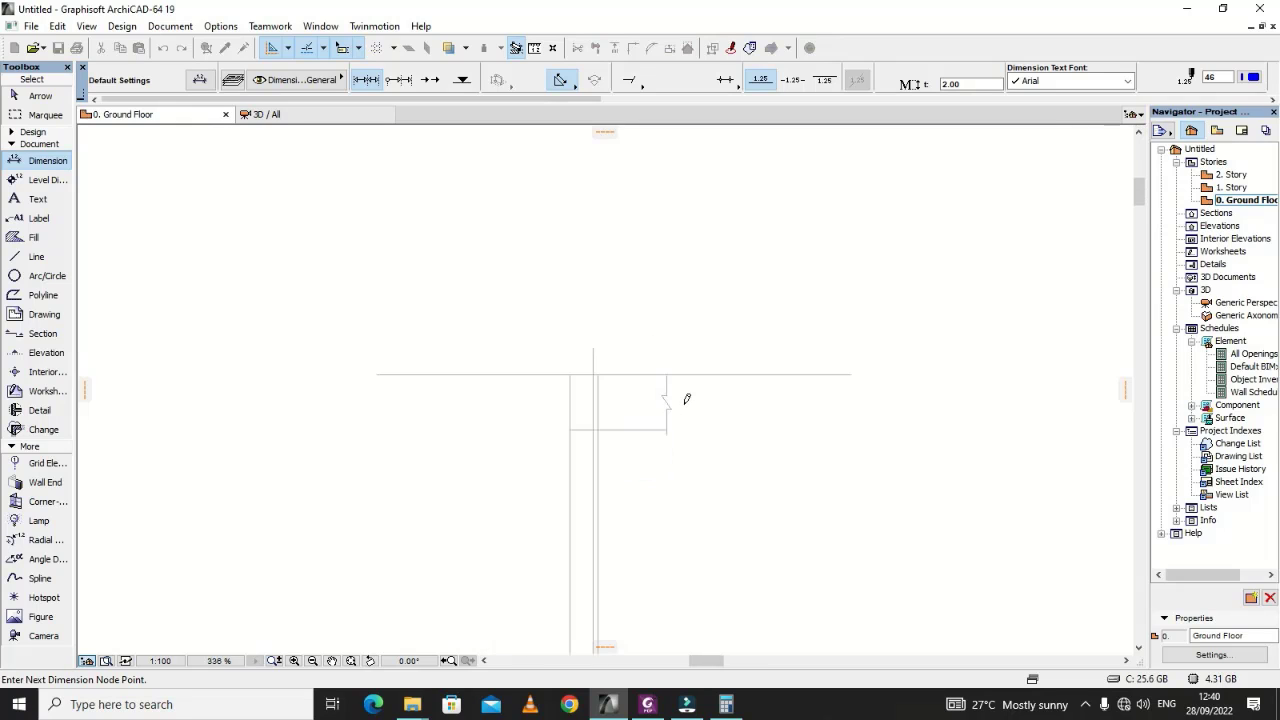
pyautogui.scroll(5, 682, 555)
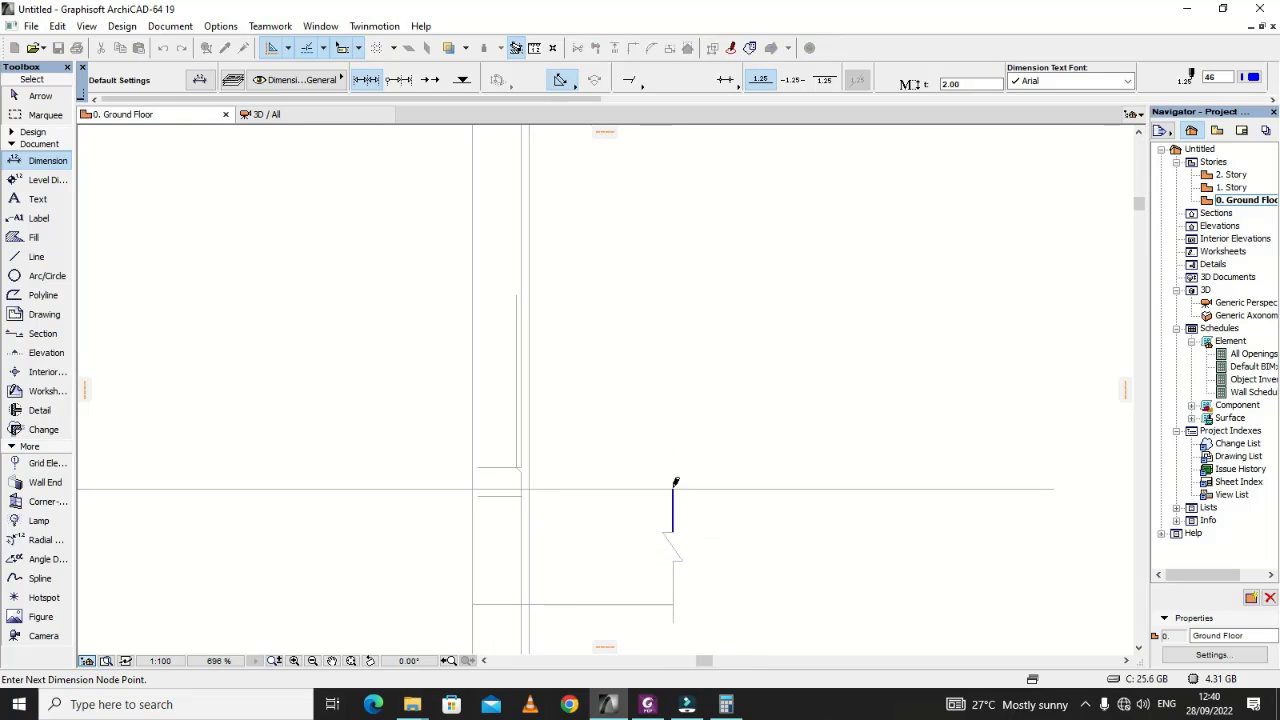
pyautogui.click(673, 486)
pyautogui.click(673, 598)
pyautogui.scroll(-5, 653, 431)
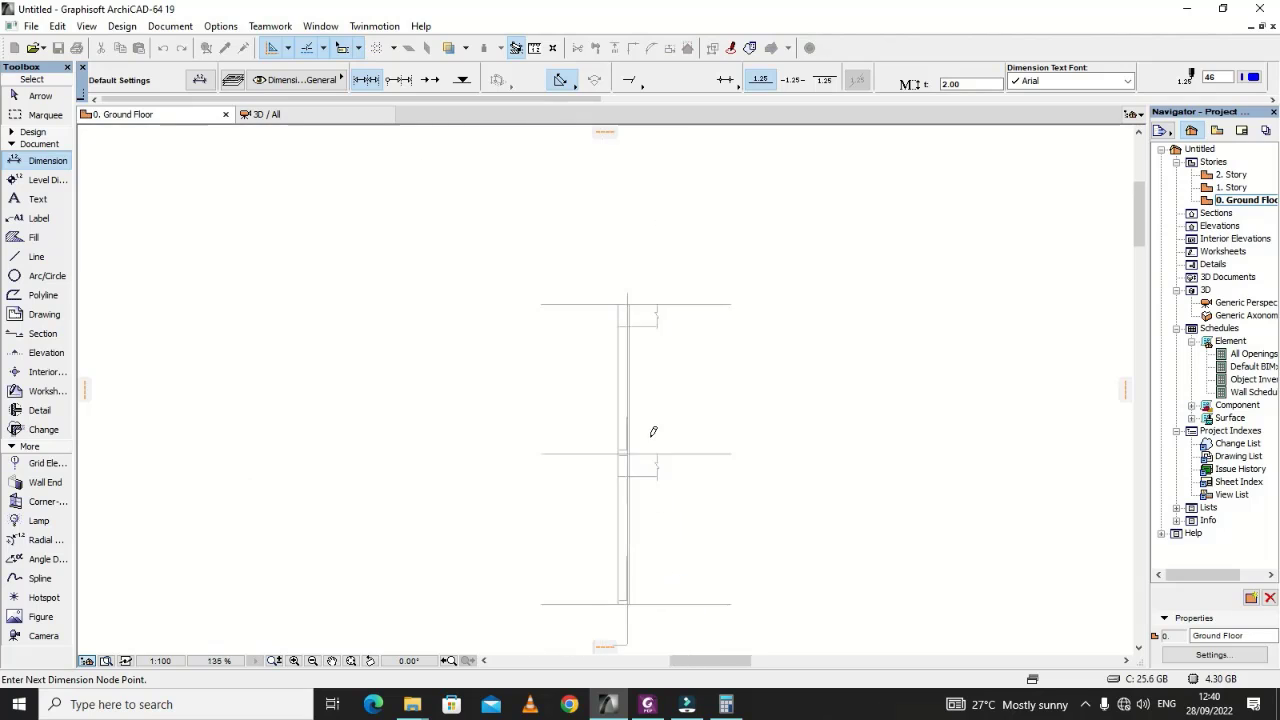
pyautogui.scroll(4, 686, 554)
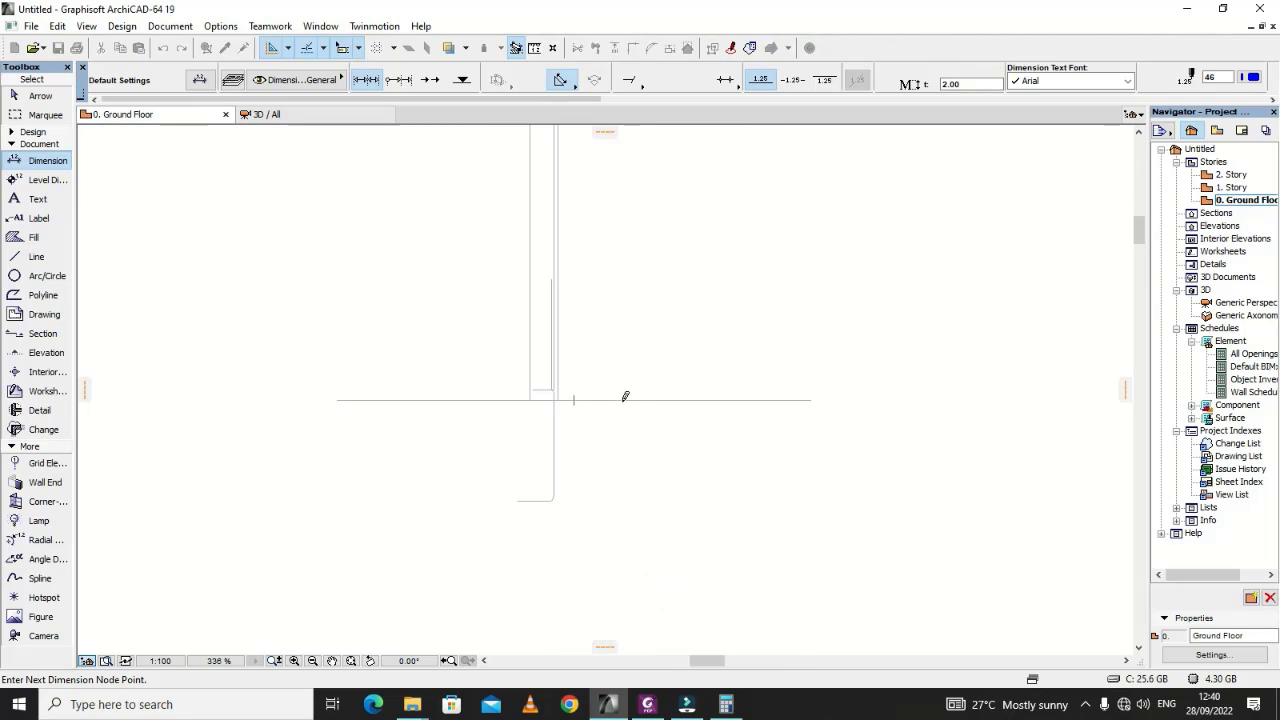
pyautogui.click(623, 399)
pyautogui.scroll(-5, 636, 492)
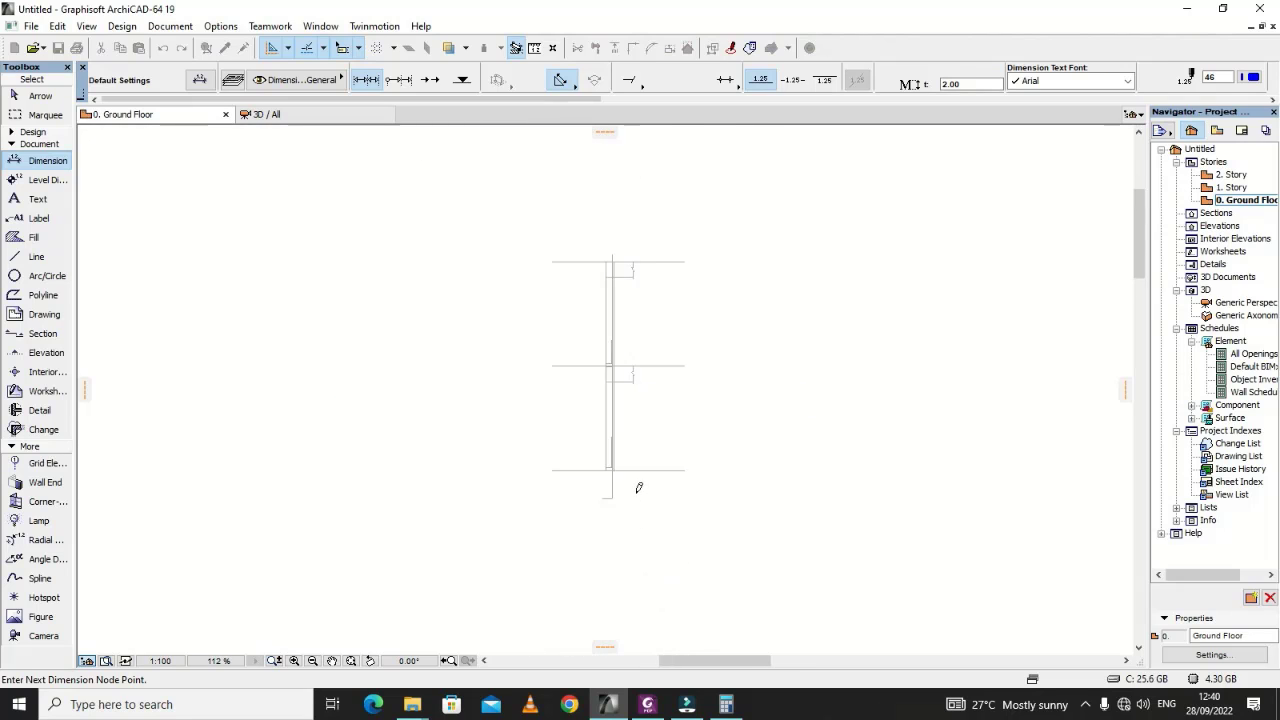
pyautogui.doubleClick(667, 406)
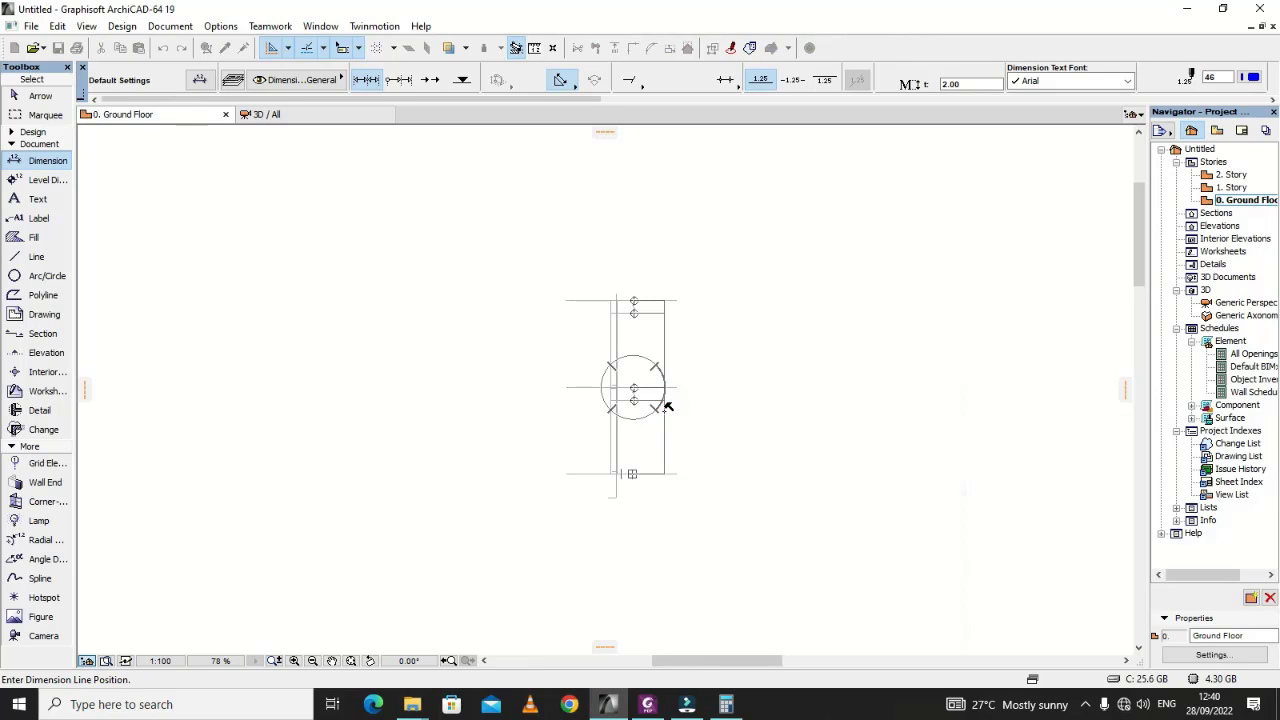
pyautogui.click(666, 408)
pyautogui.scroll(5, 657, 413)
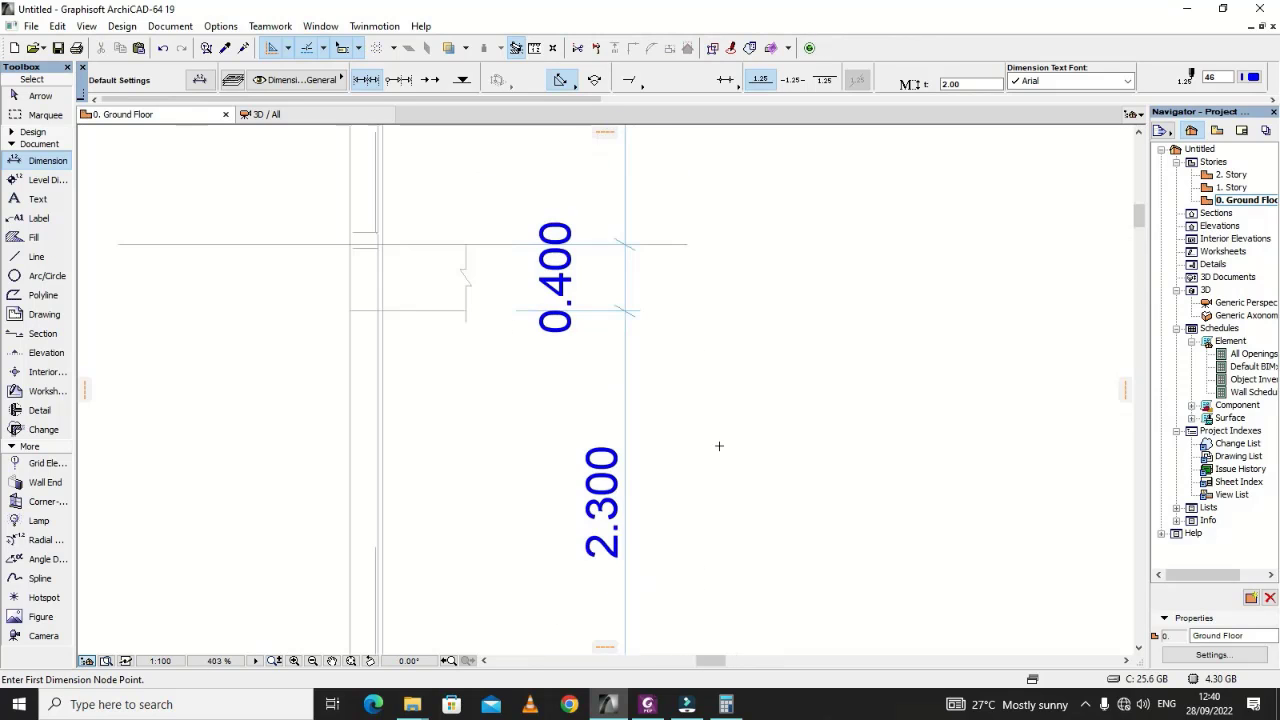
pyautogui.scroll(-5, 718, 446)
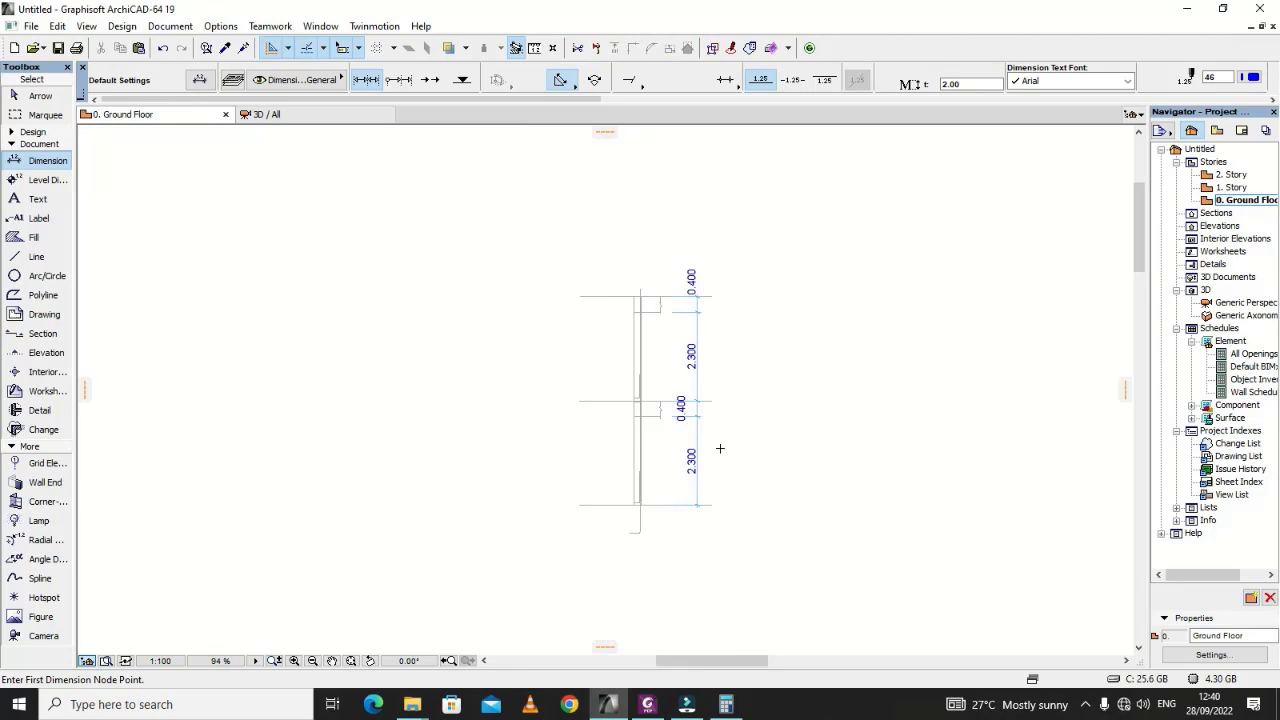
pyautogui.scroll(4, 737, 335)
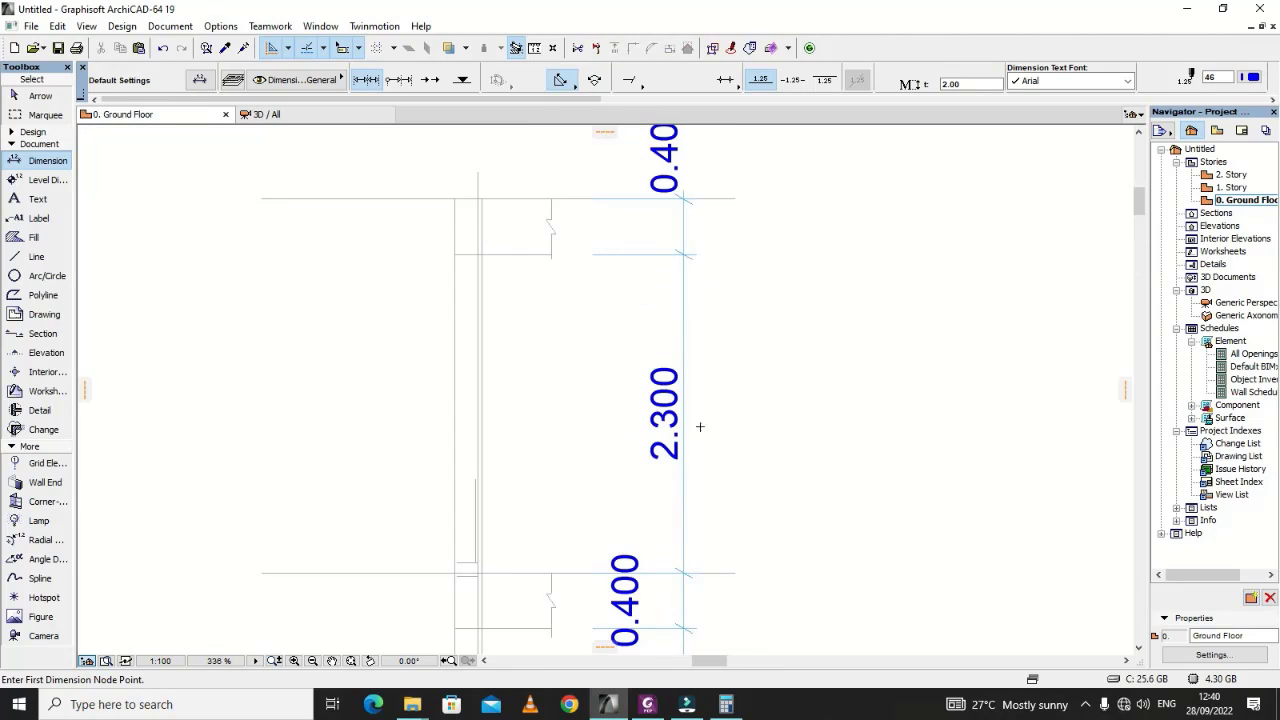
# Step: Switch the project's dimension standard to Plain Millimeter
pyautogui.click(220, 26)
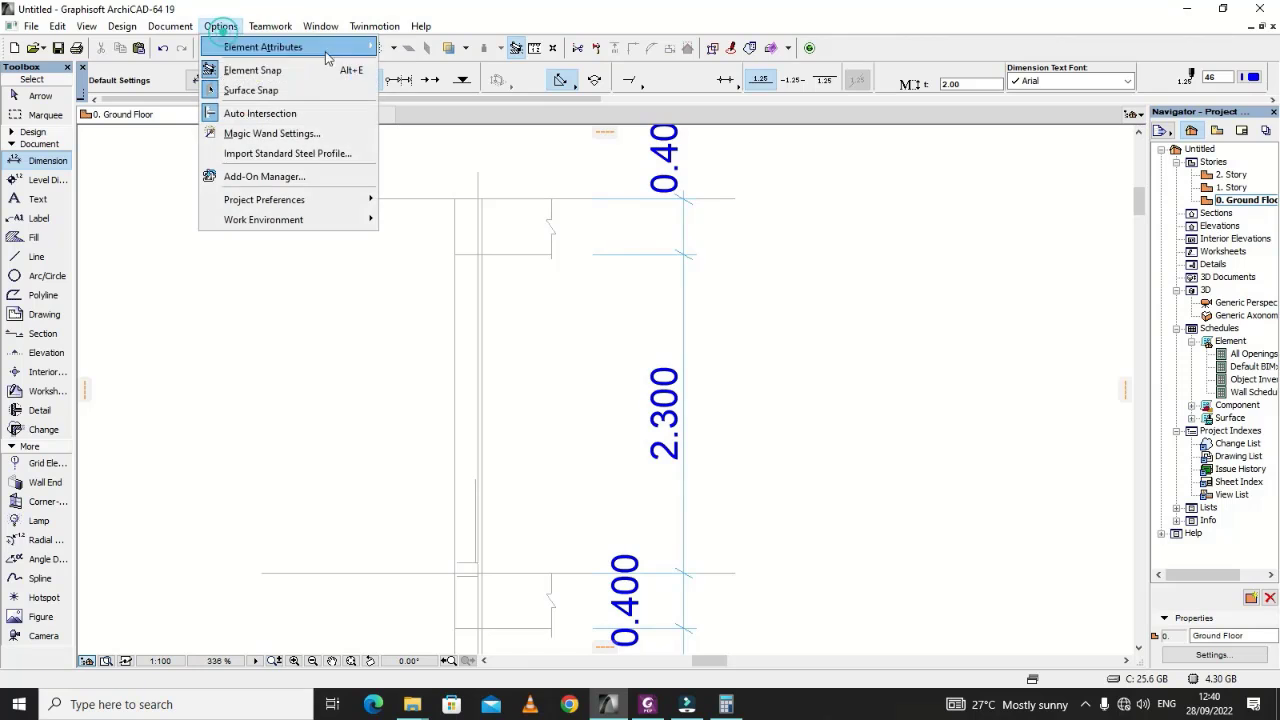
pyautogui.click(339, 197)
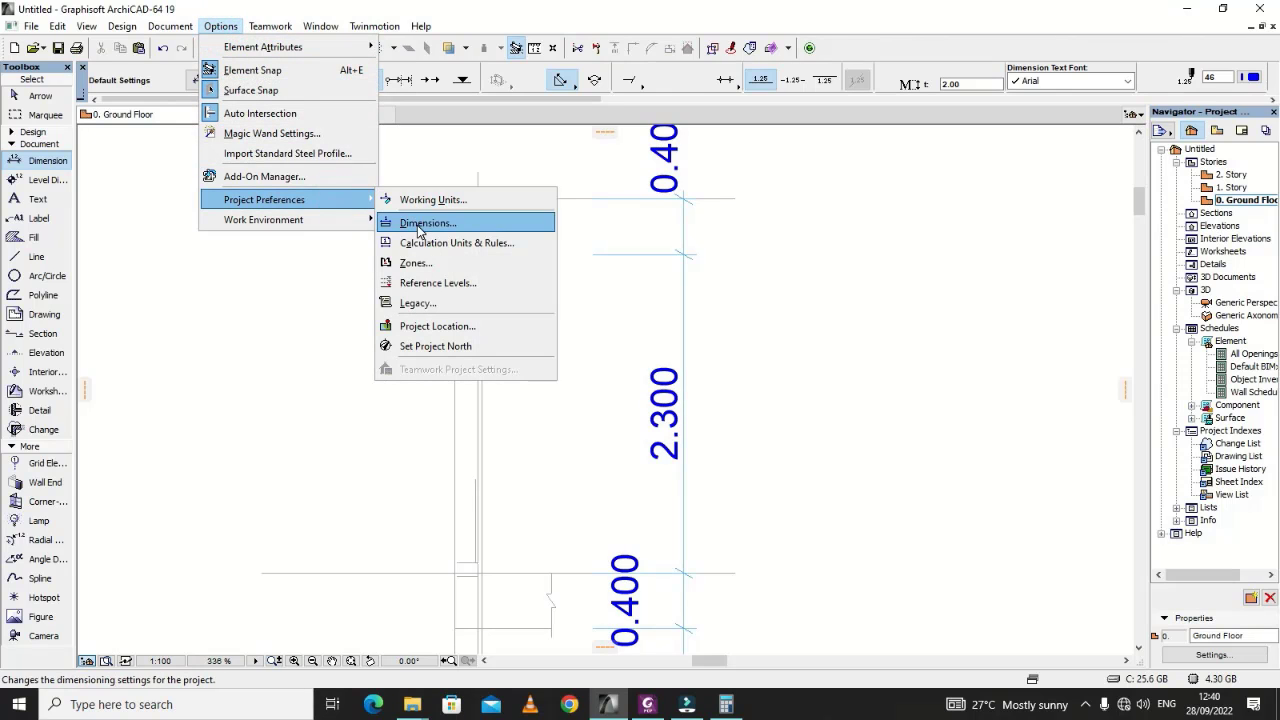
pyautogui.click(420, 226)
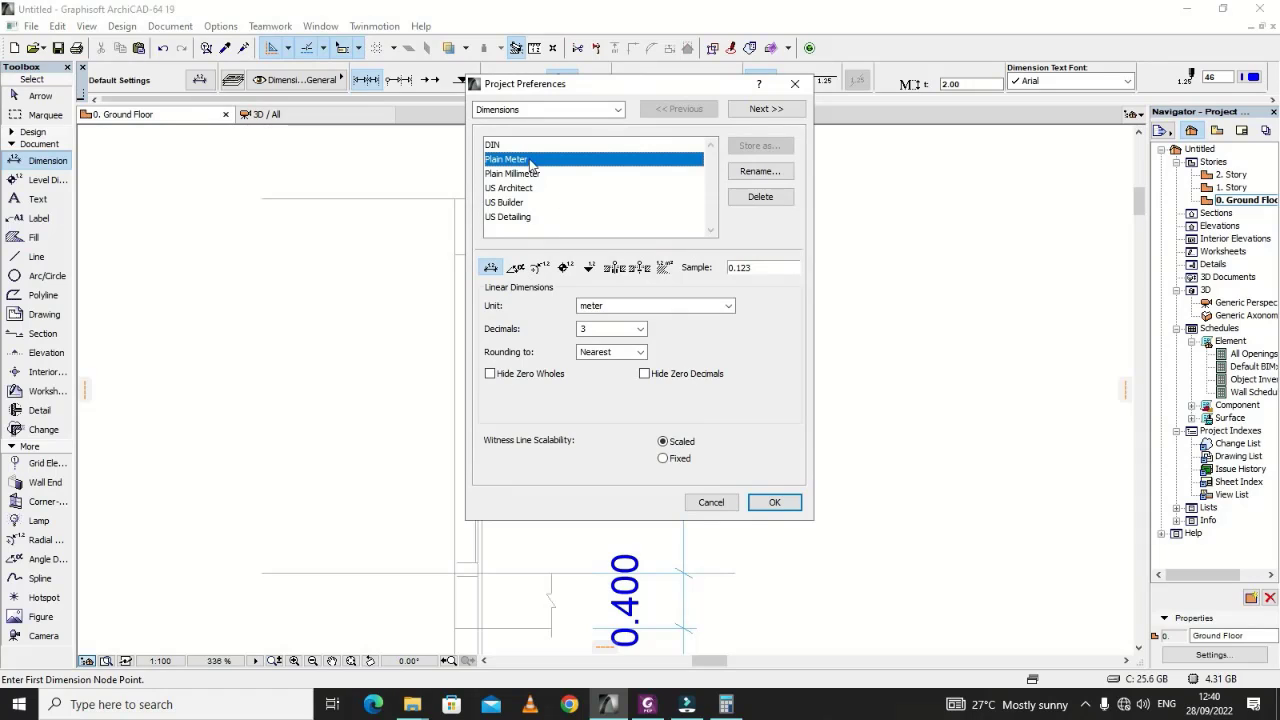
pyautogui.click(527, 173)
pyautogui.click(774, 502)
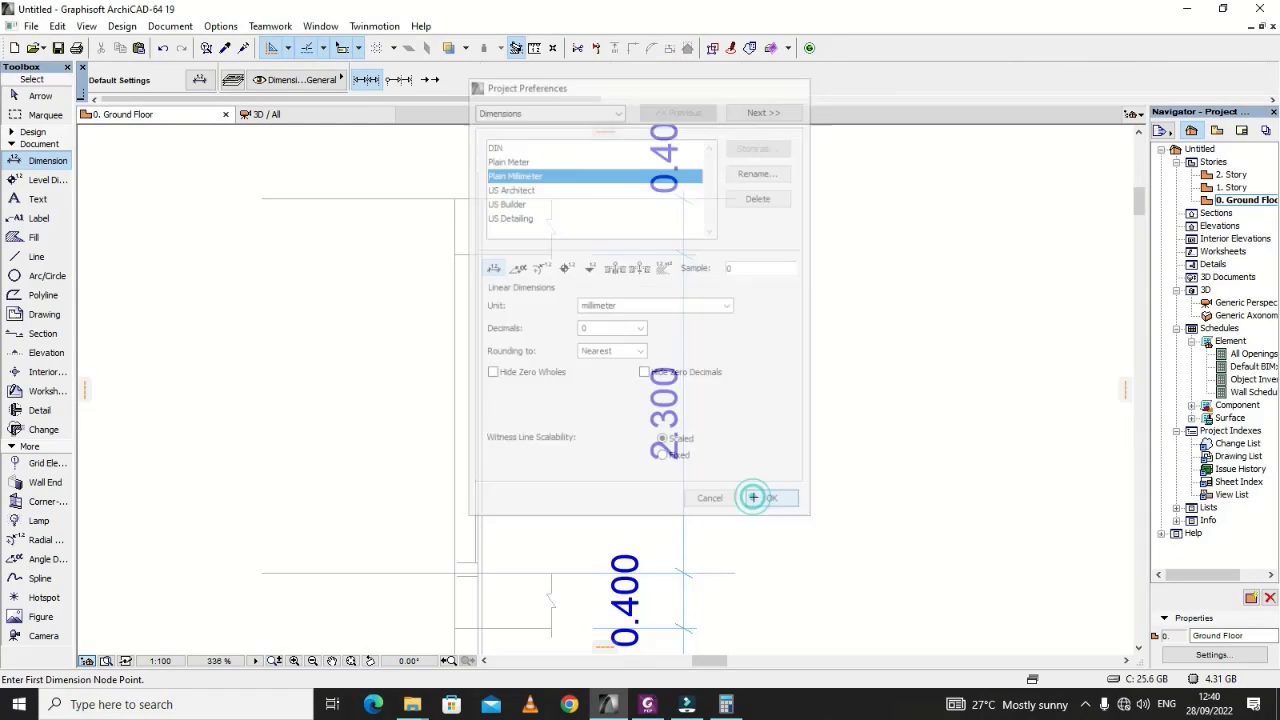
pyautogui.click(800, 479)
pyautogui.scroll(-2, 800, 476)
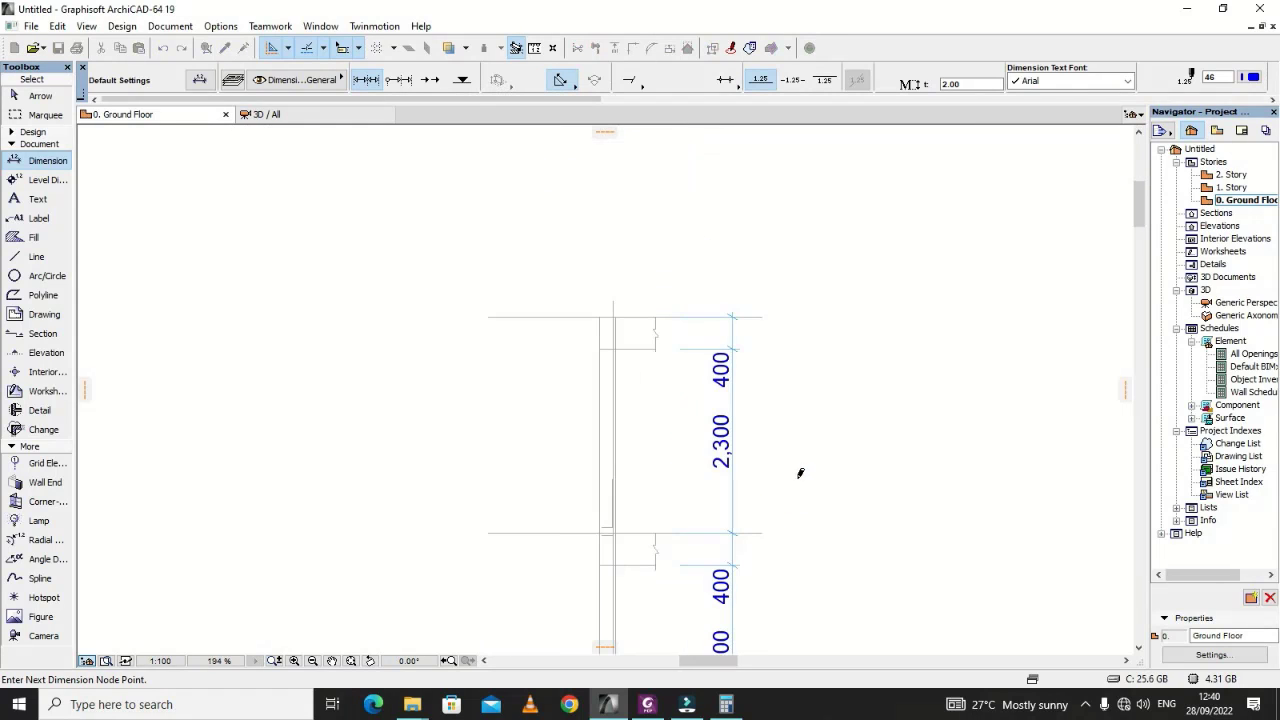
pyautogui.scroll(2, 751, 620)
pyautogui.scroll(1, 716, 567)
pyautogui.press('Escape')
pyautogui.press('Escape')
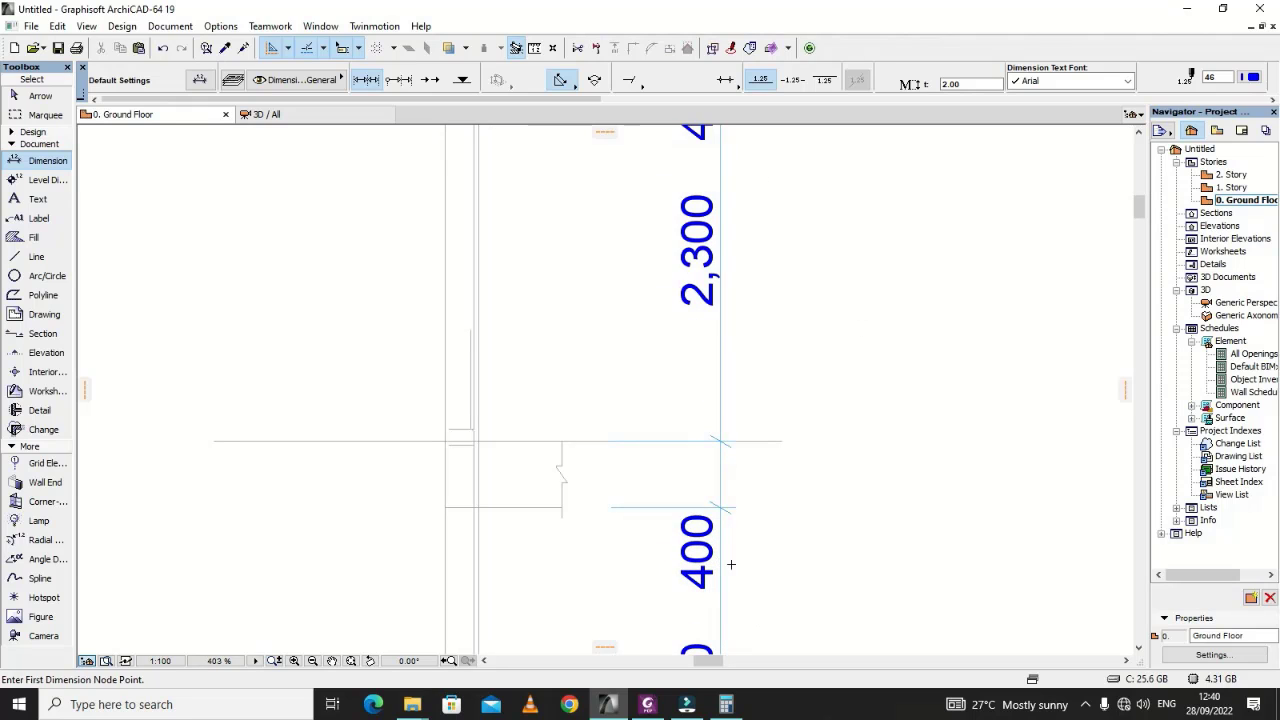
# Step: Move the lower beam's depth dimension text straight up about 490, between its dimension ticks
pyautogui.click(707, 566)
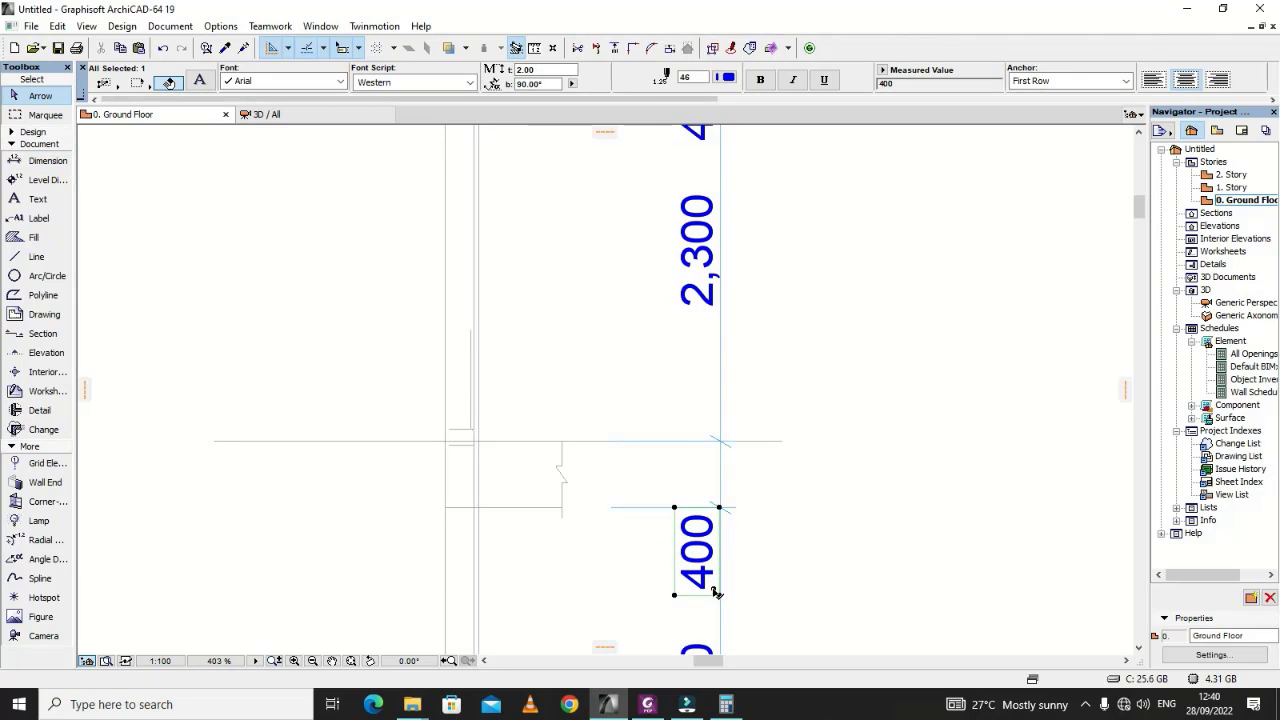
pyautogui.click(716, 593)
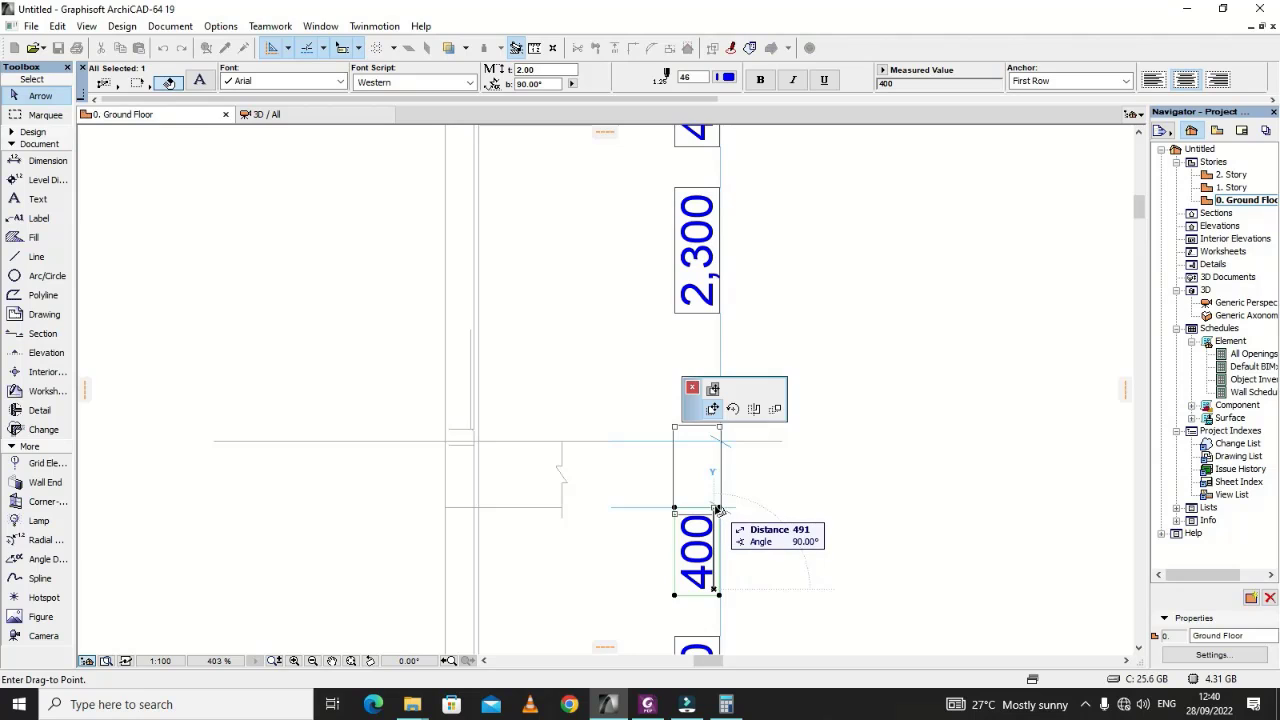
pyautogui.click(716, 510)
pyautogui.click(781, 522)
pyautogui.scroll(-9, 781, 522)
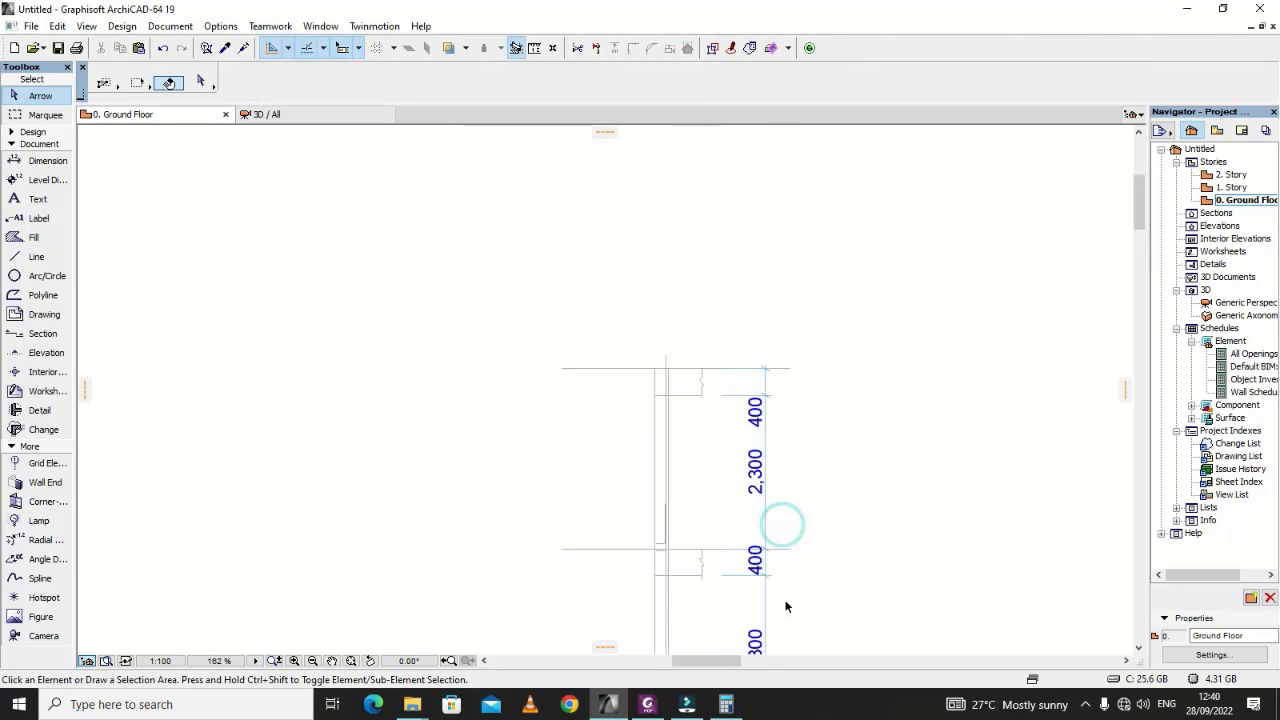
# Step: Move the upper beam's depth dimension text straight up so it sits between its dimension ticks
pyautogui.scroll(12, 780, 481)
pyautogui.click(754, 552)
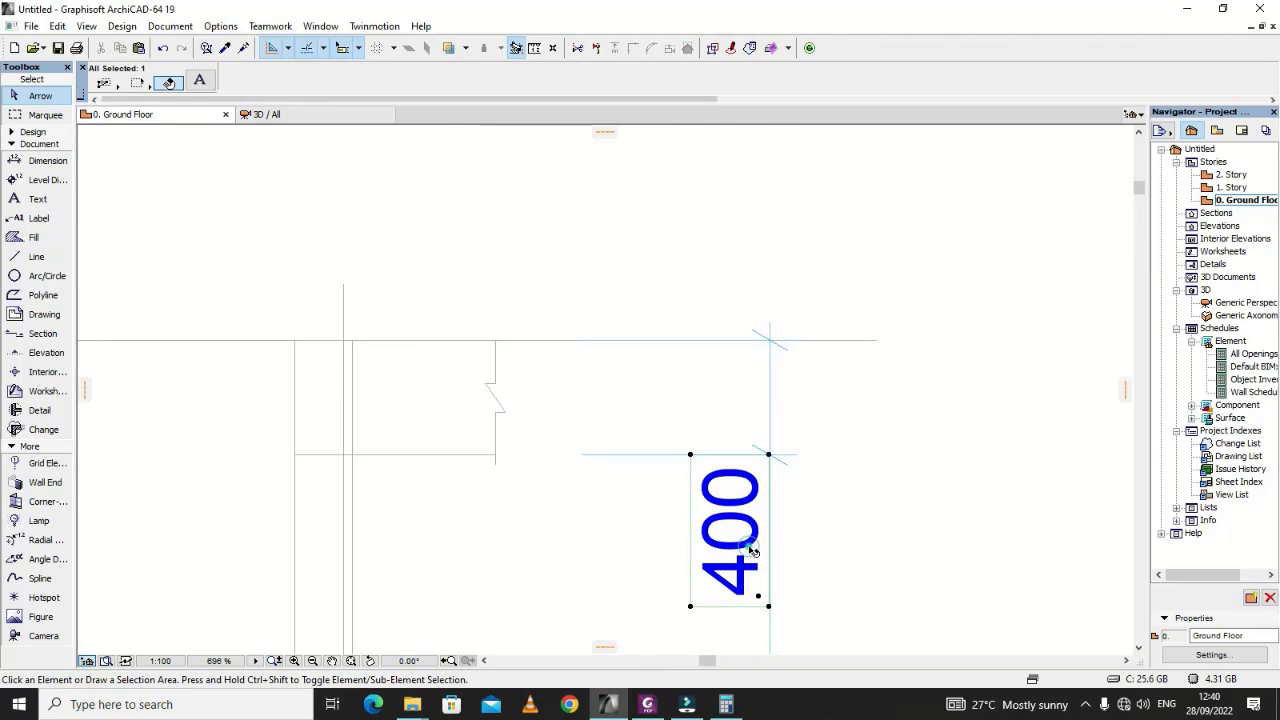
pyautogui.click(758, 596)
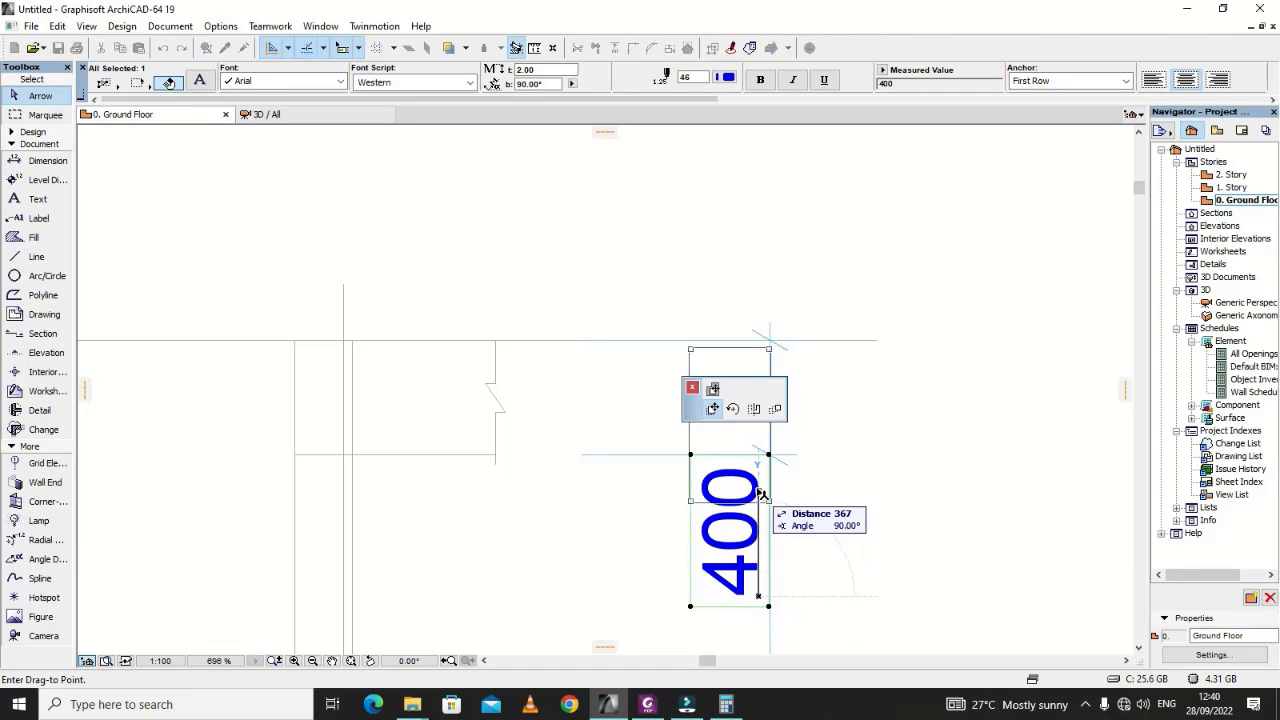
pyautogui.click(758, 459)
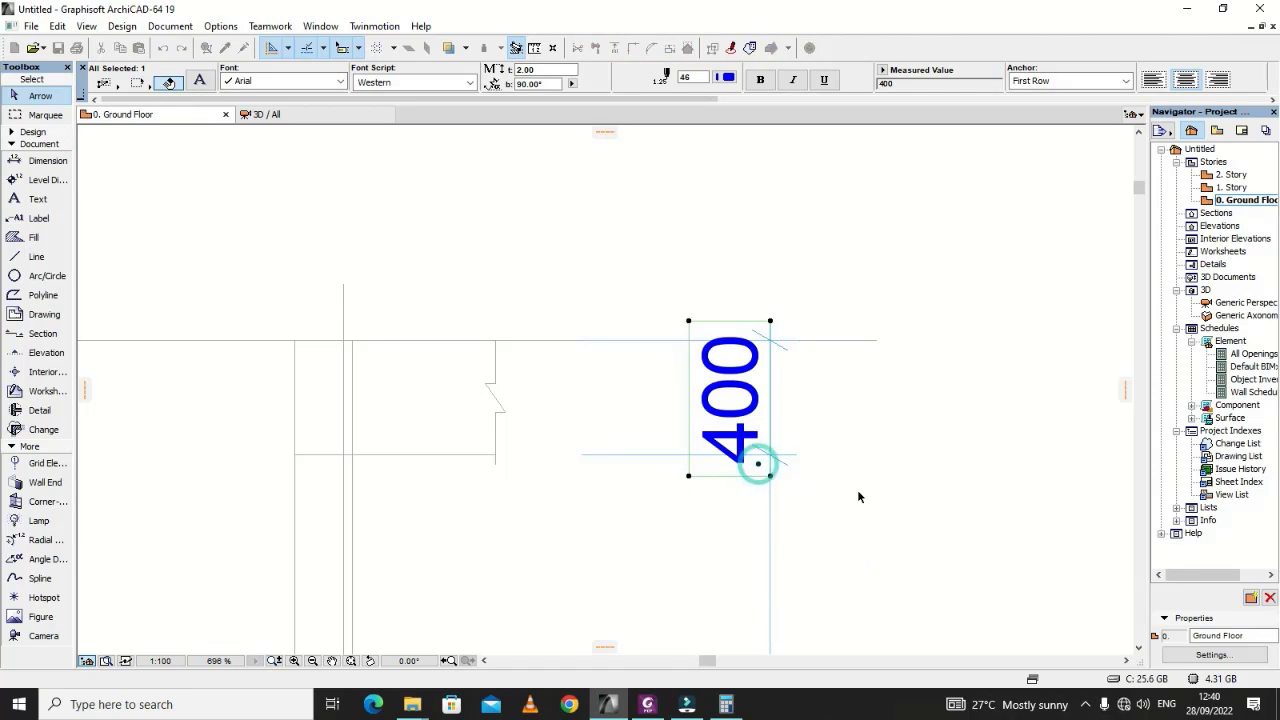
pyautogui.click(855, 492)
pyautogui.scroll(-8, 817, 488)
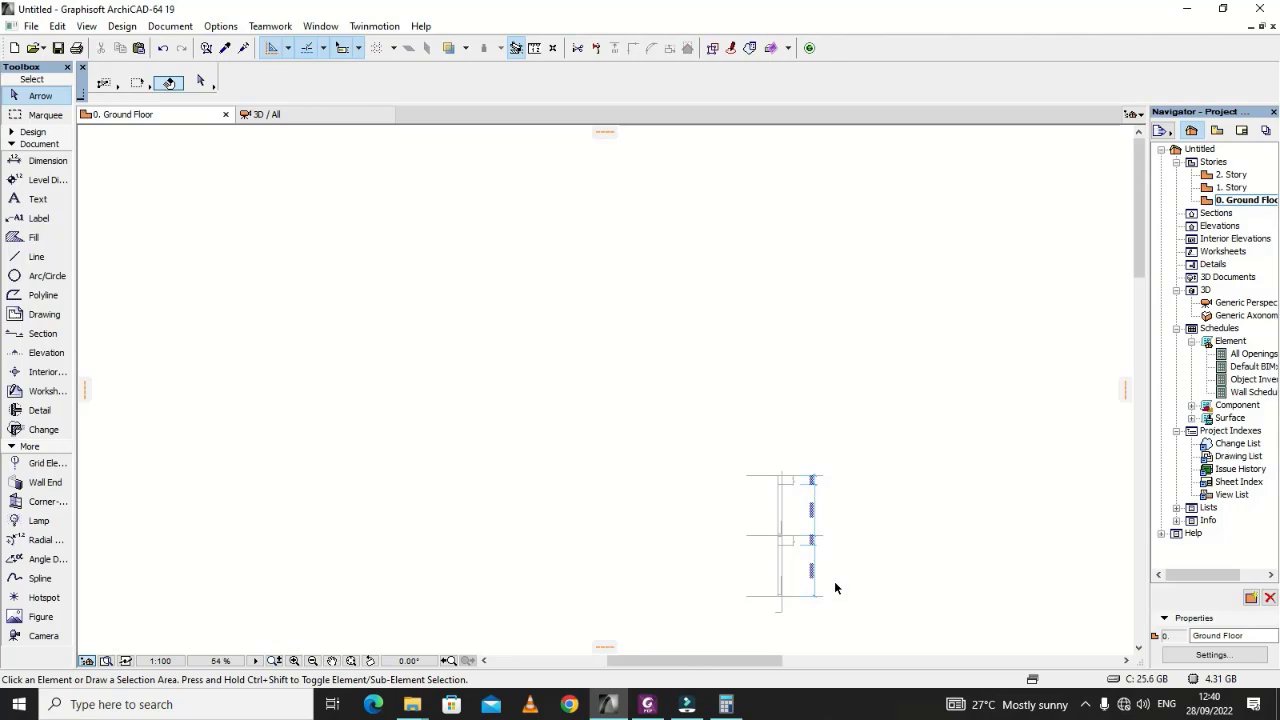
pyautogui.scroll(3, 829, 588)
pyautogui.scroll(-3, 829, 588)
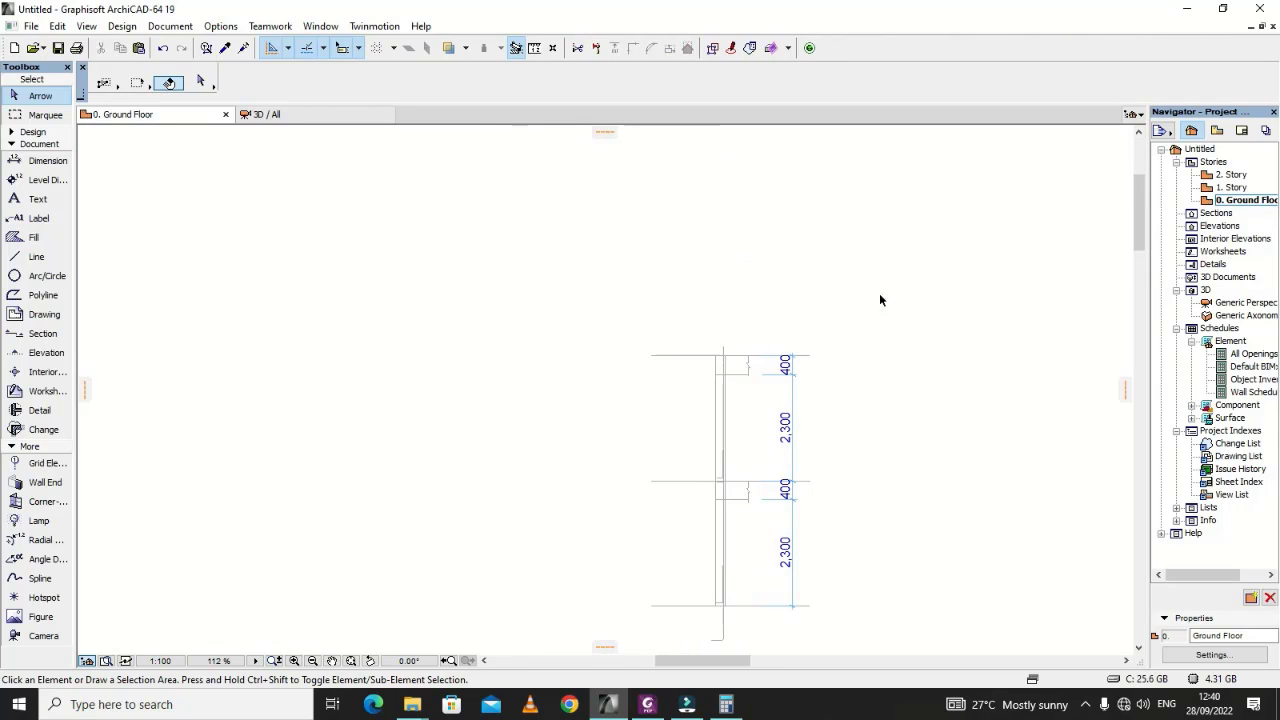
pyautogui.scroll(3, 800, 450)
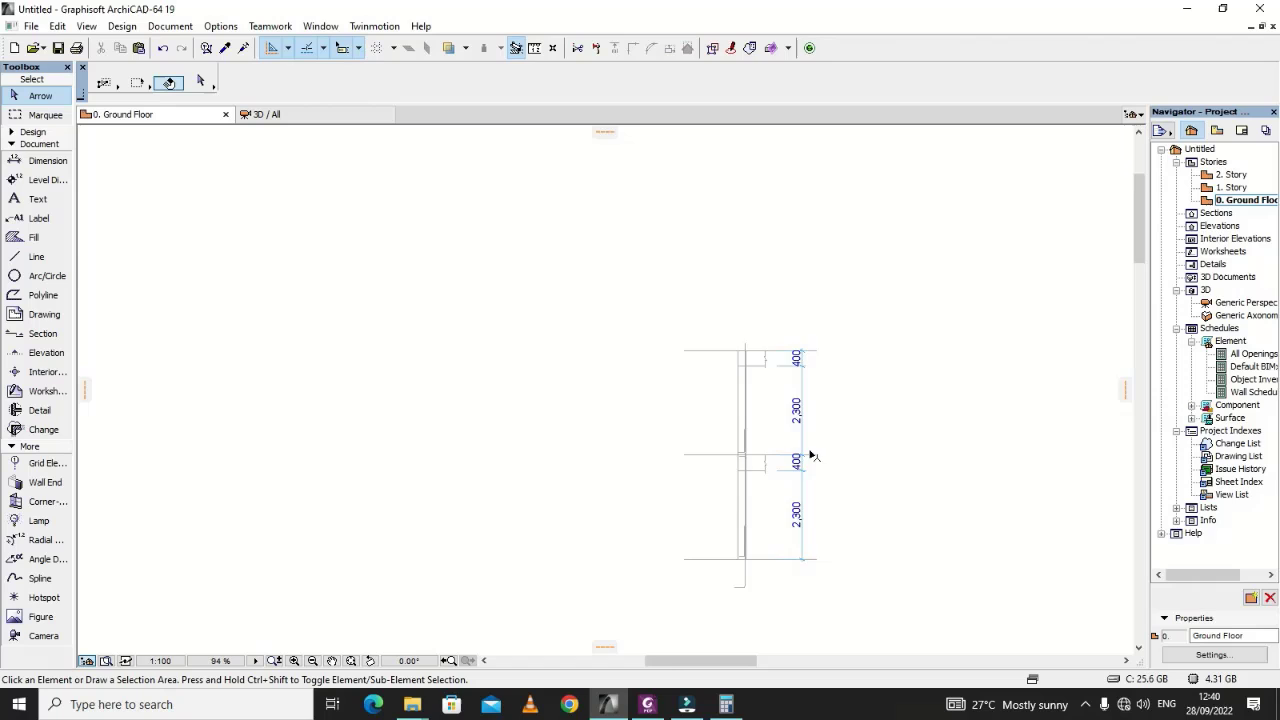
# Step: Switch to the structural PDF in Foxit PhantomPDF and examine column C1's reinforcement elevation, from the base to the bar's top end
pyautogui.click(726, 707)
pyautogui.click(726, 707)
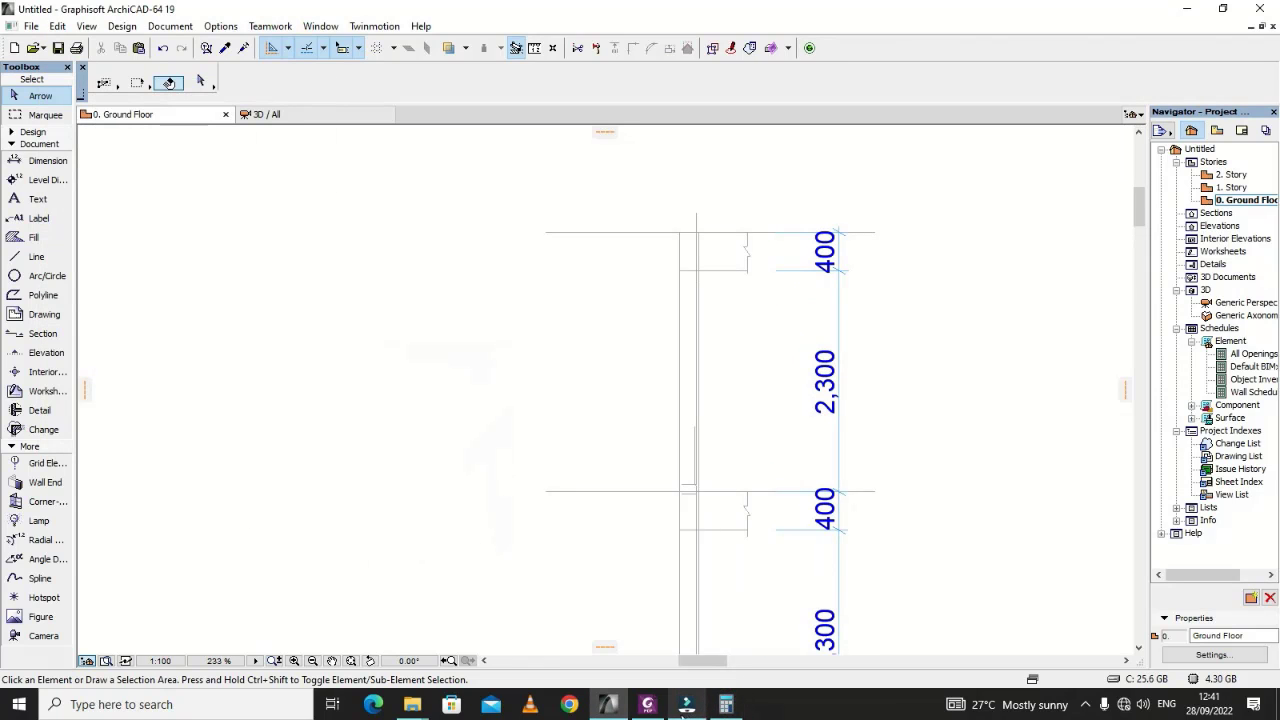
pyautogui.click(647, 705)
pyautogui.scroll(-3, 760, 560)
pyautogui.scroll(3, 739, 556)
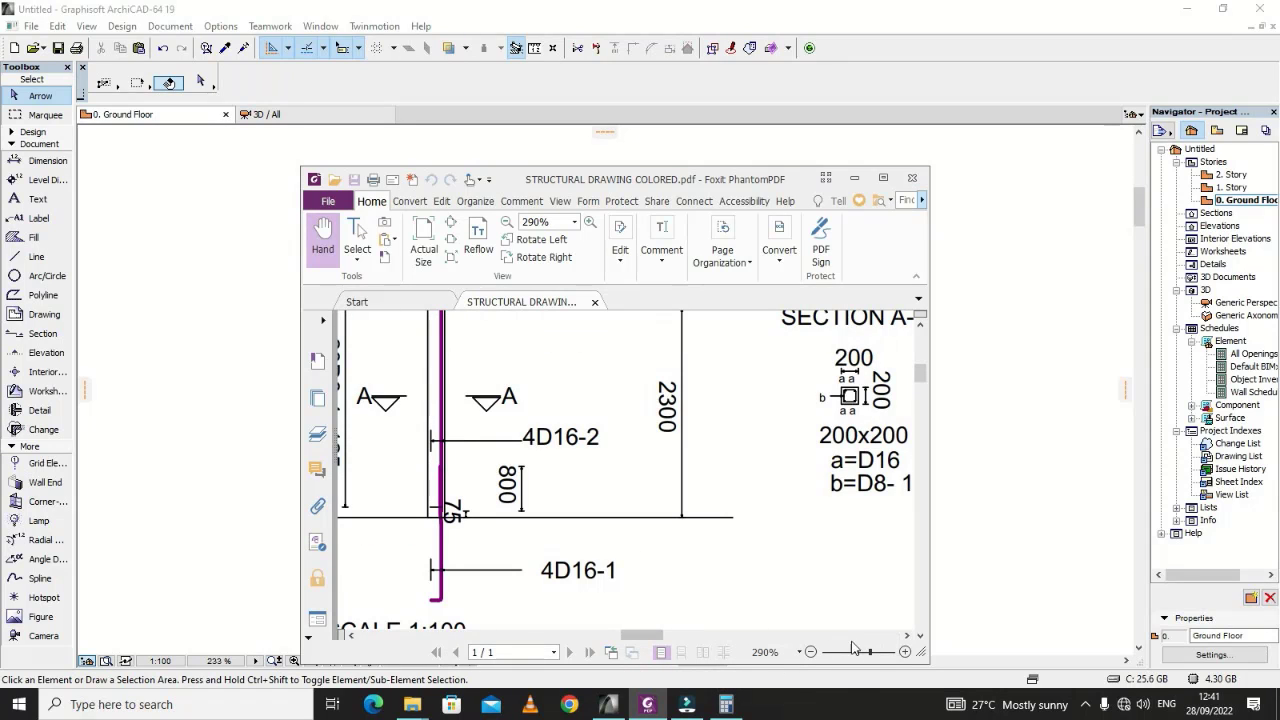
pyautogui.moveTo(870, 651); pyautogui.dragTo(857, 656)
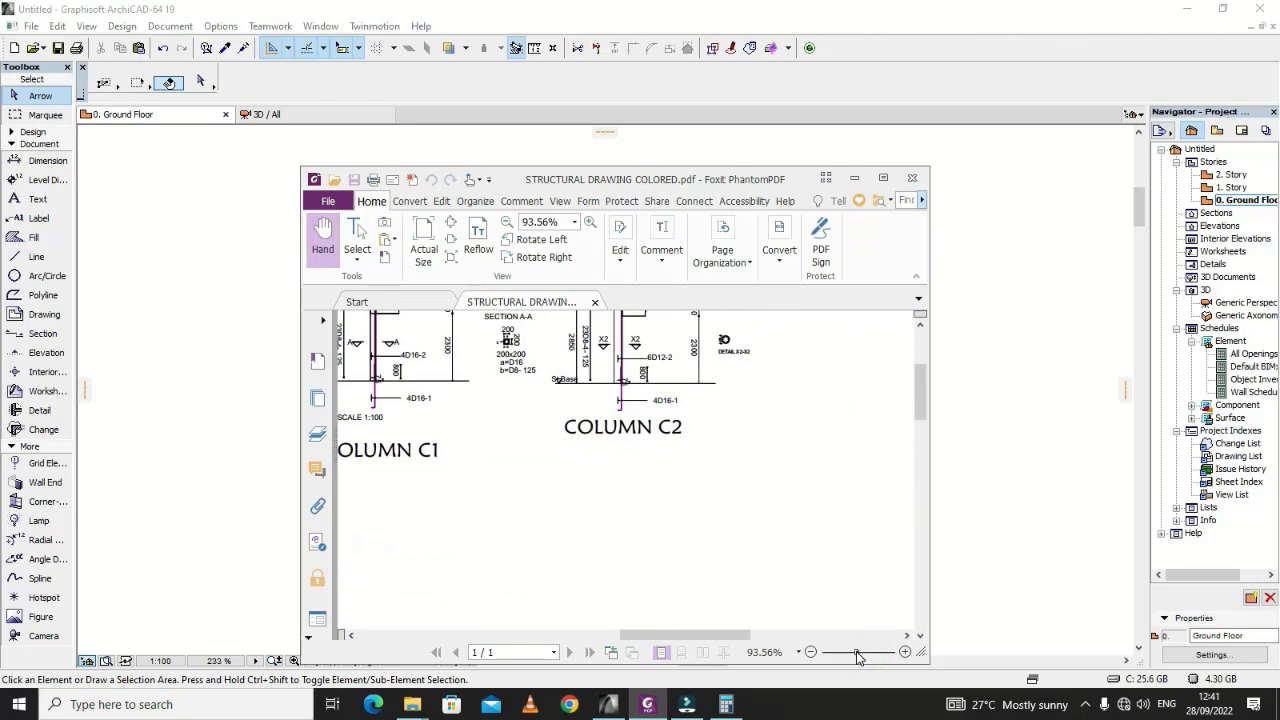
pyautogui.moveTo(717, 636); pyautogui.dragTo(667, 636)
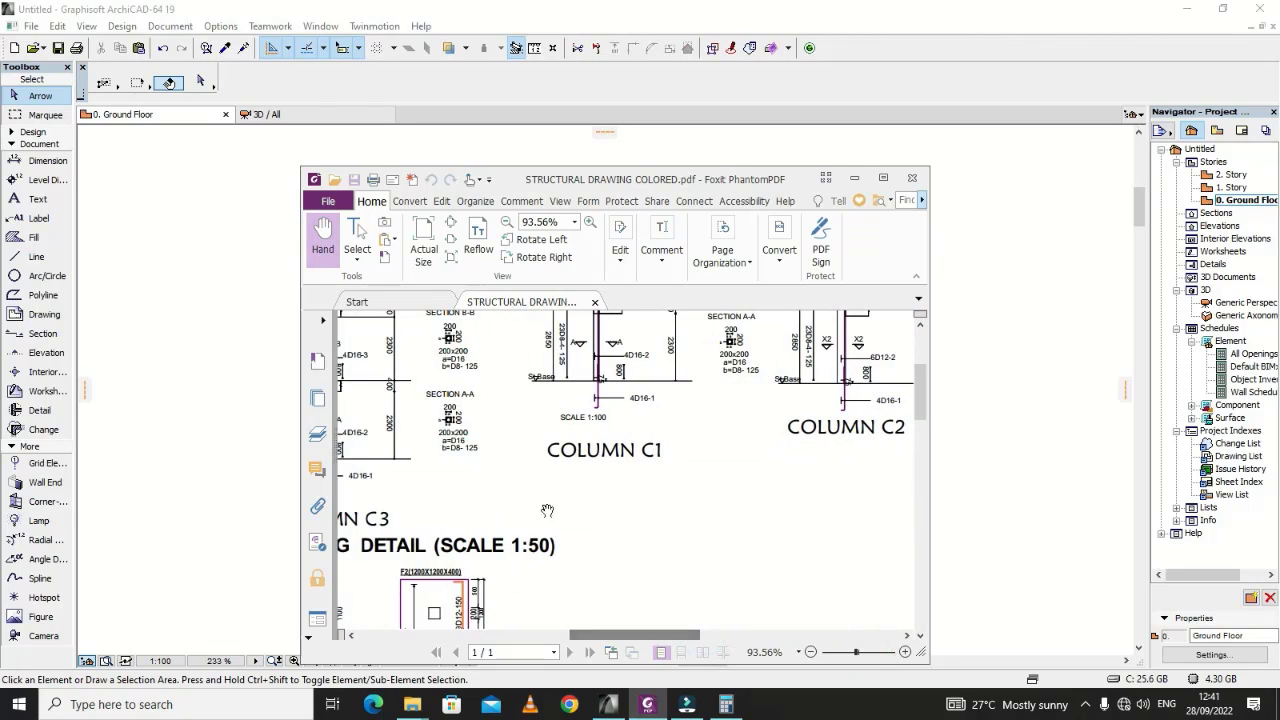
pyautogui.scroll(3, 580, 510)
pyautogui.moveTo(857, 654); pyautogui.dragTo(868, 659)
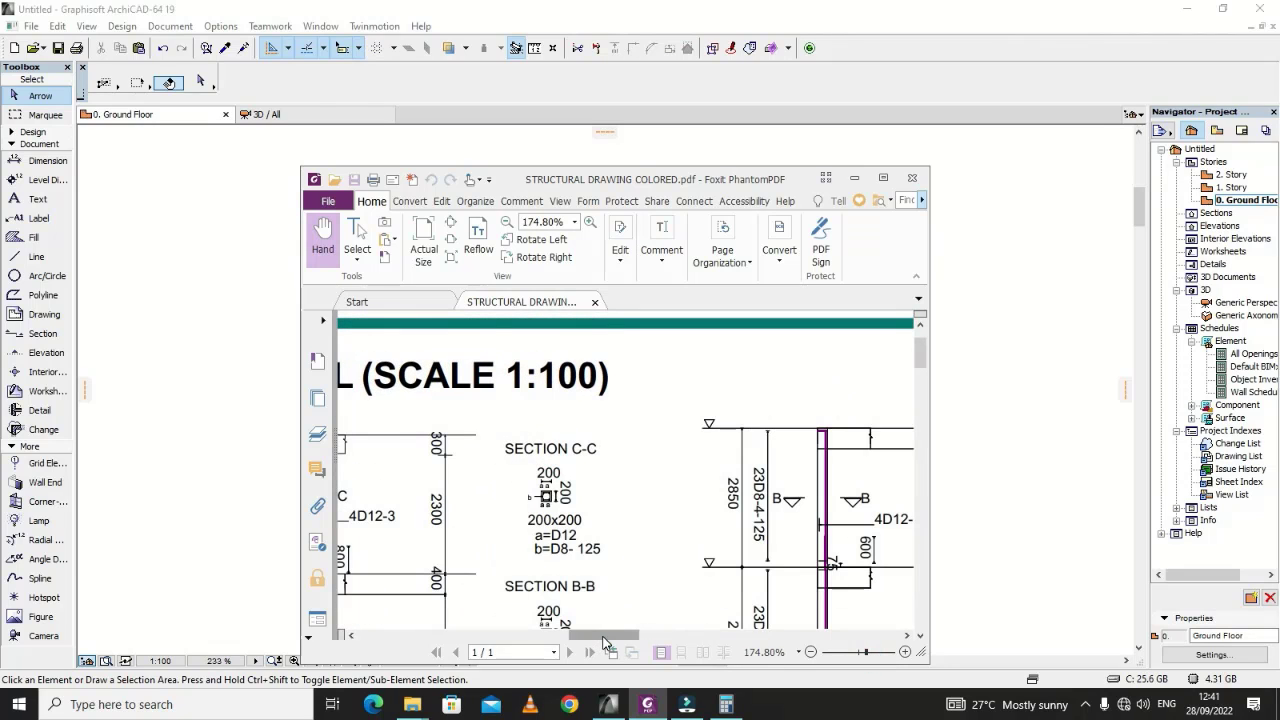
pyautogui.moveTo(604, 643); pyautogui.dragTo(618, 643)
pyautogui.scroll(-3, 691, 556)
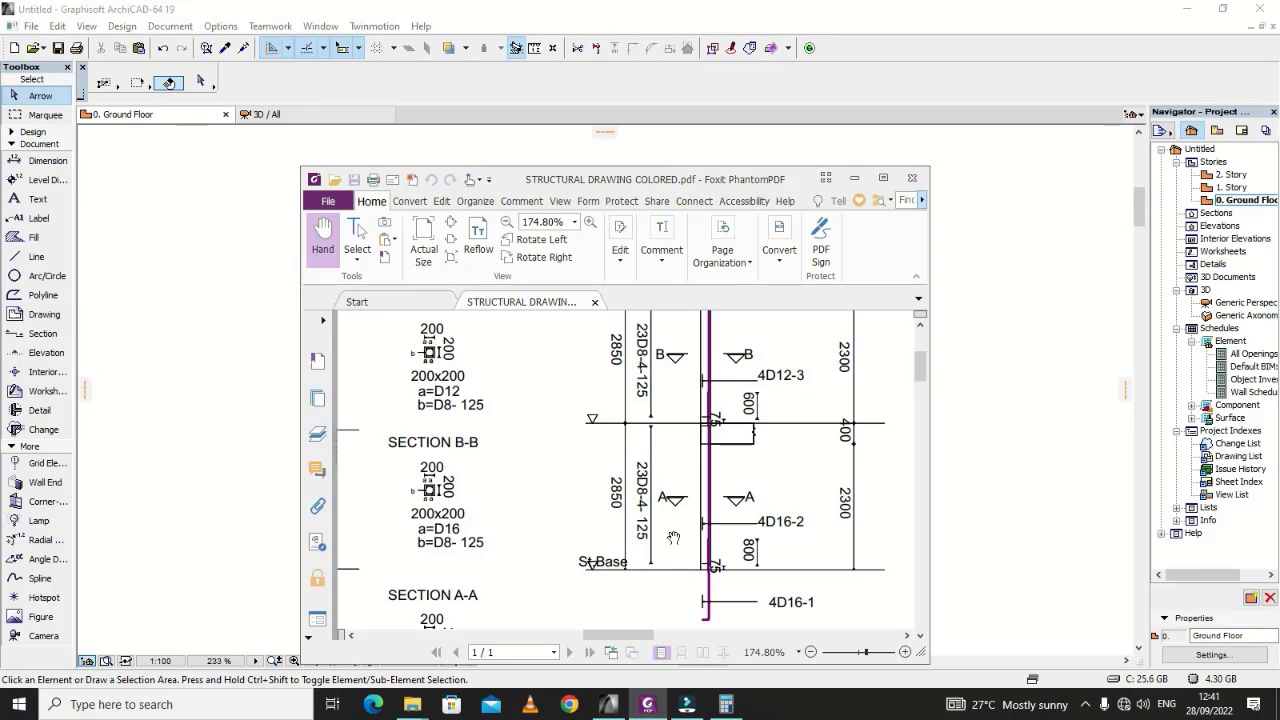
pyautogui.scroll(3, 677, 530)
pyautogui.scroll(-1, 693, 492)
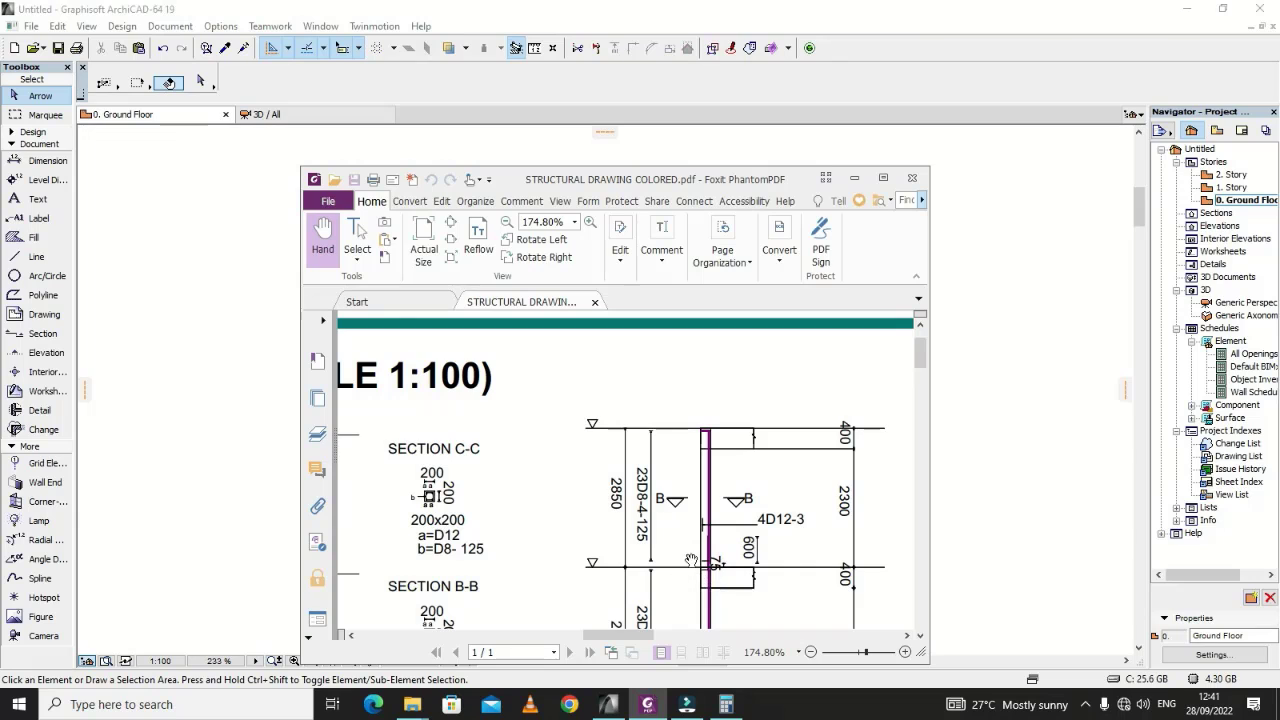
# Step: Return to ArchiCAD and move the upper column bar straight down so its top end sits just below the top floor line
pyautogui.click(609, 708)
pyautogui.scroll(-2, 716, 496)
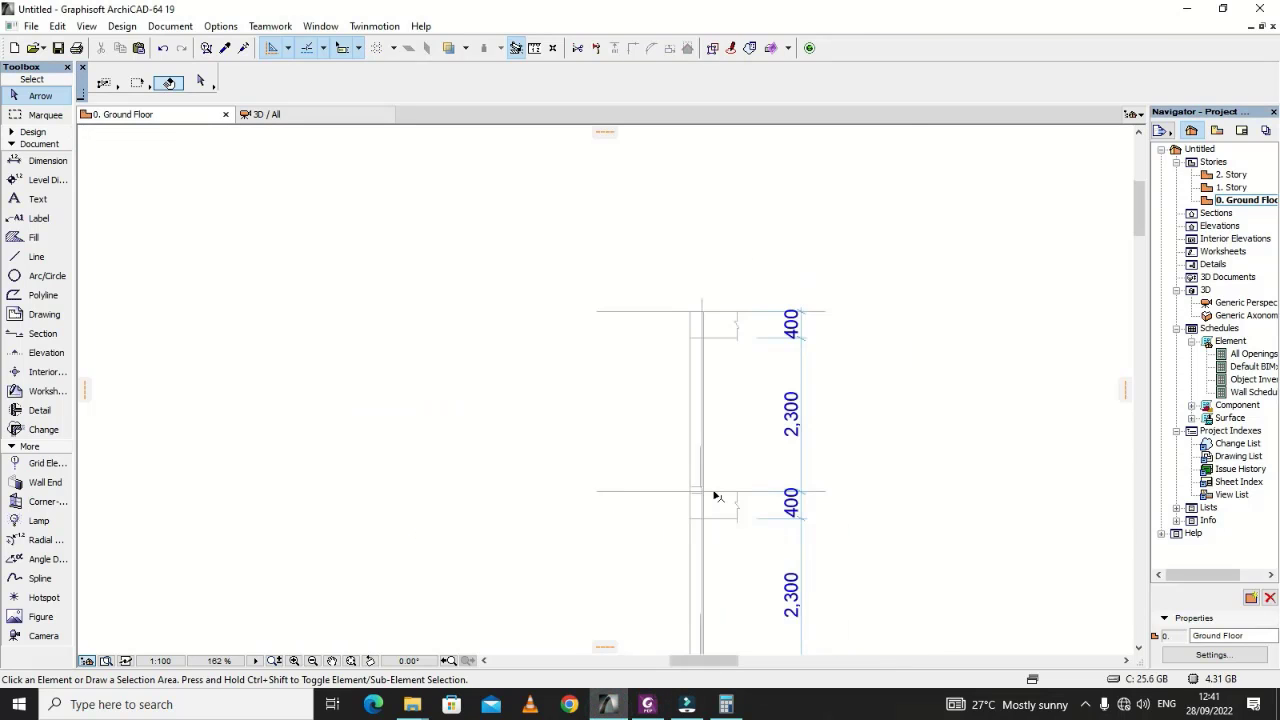
pyautogui.scroll(7, 658, 386)
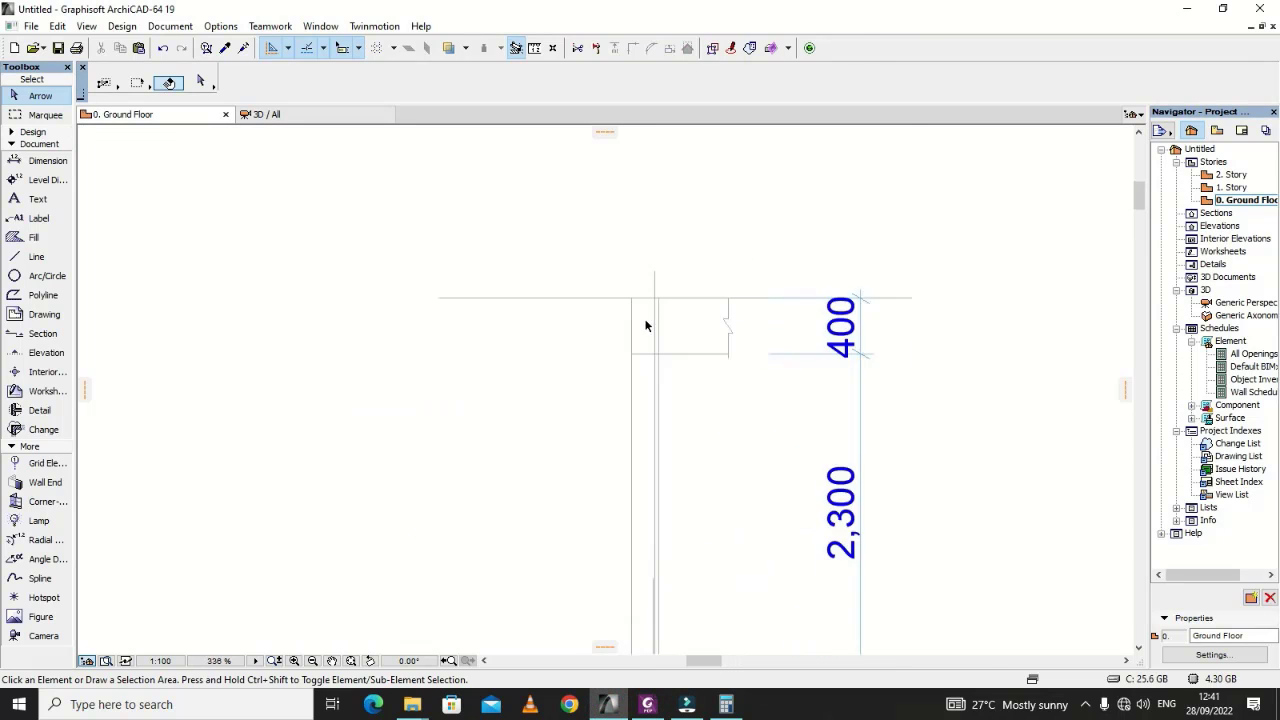
pyautogui.scroll(1, 642, 258)
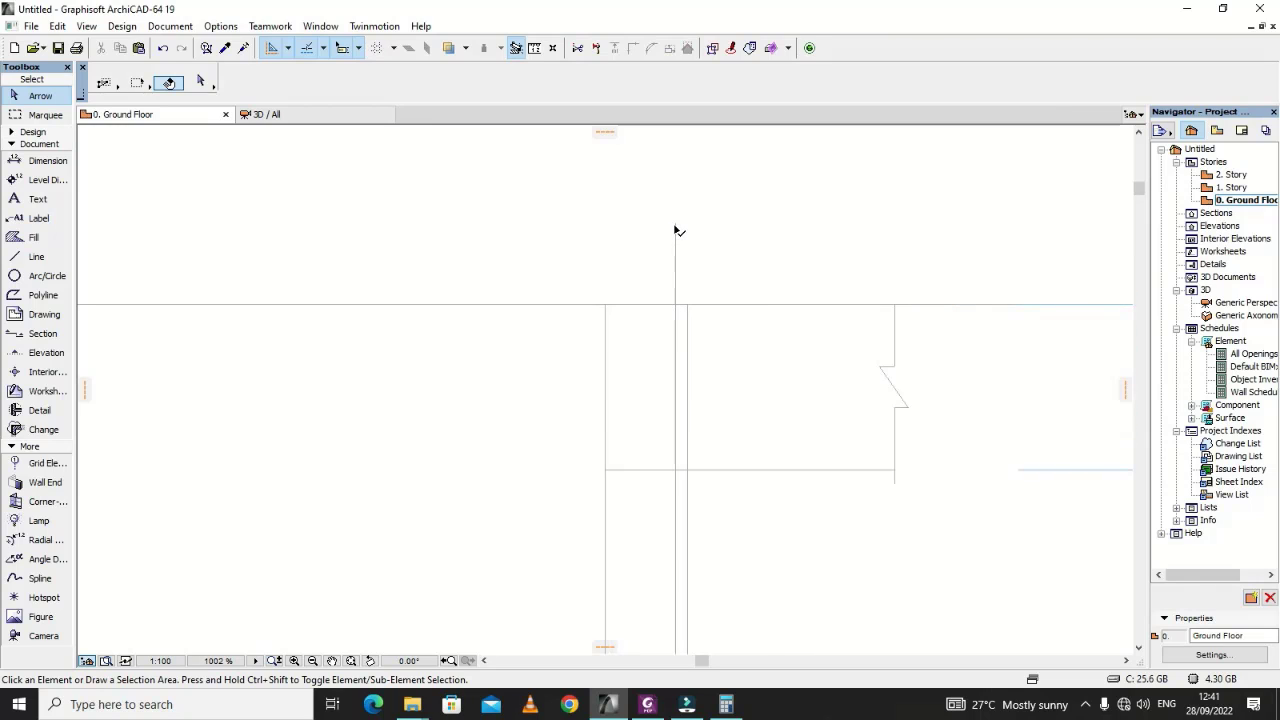
pyautogui.click(676, 231)
pyautogui.click(675, 223)
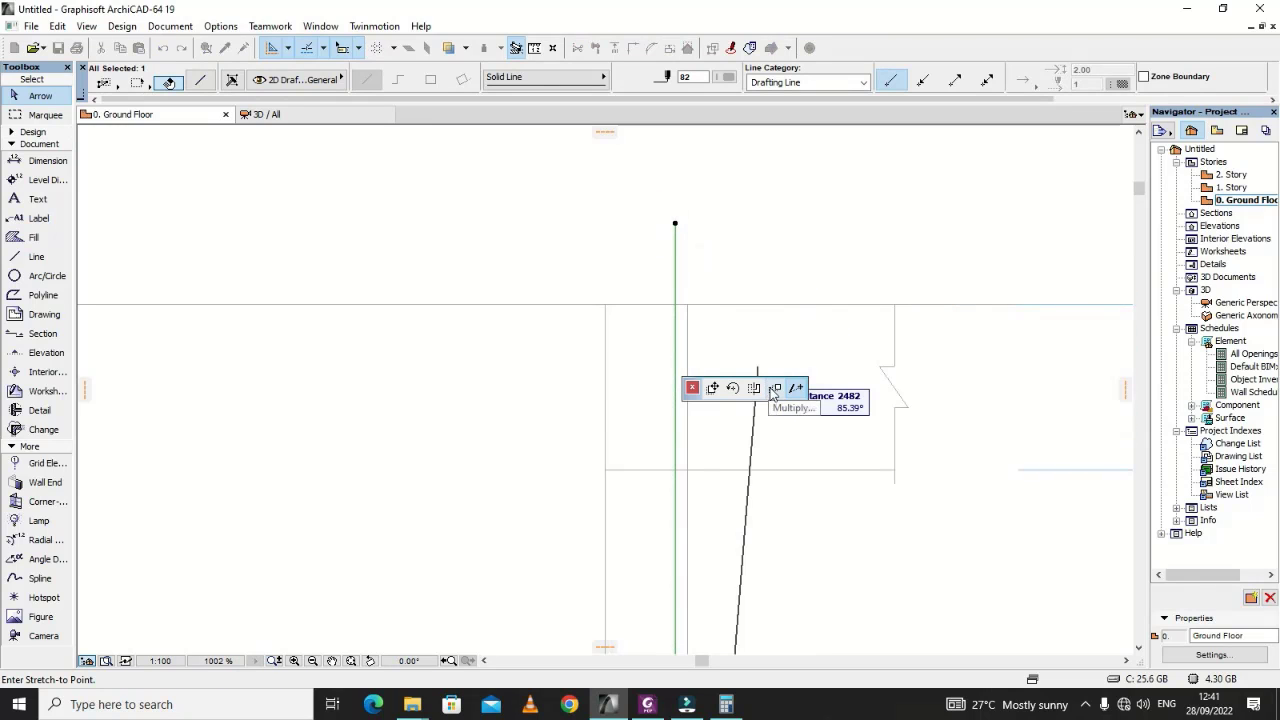
pyautogui.click(711, 389)
pyautogui.scroll(7, 675, 316)
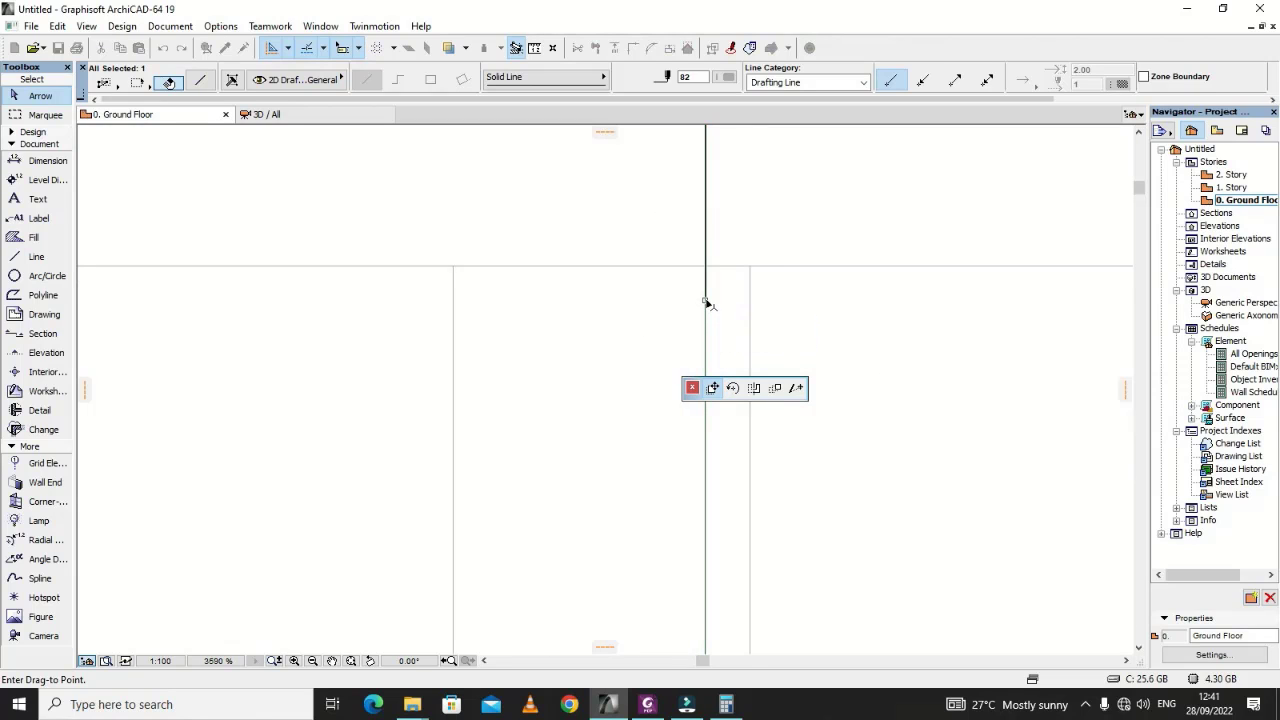
pyautogui.click(706, 303)
pyautogui.click(752, 198)
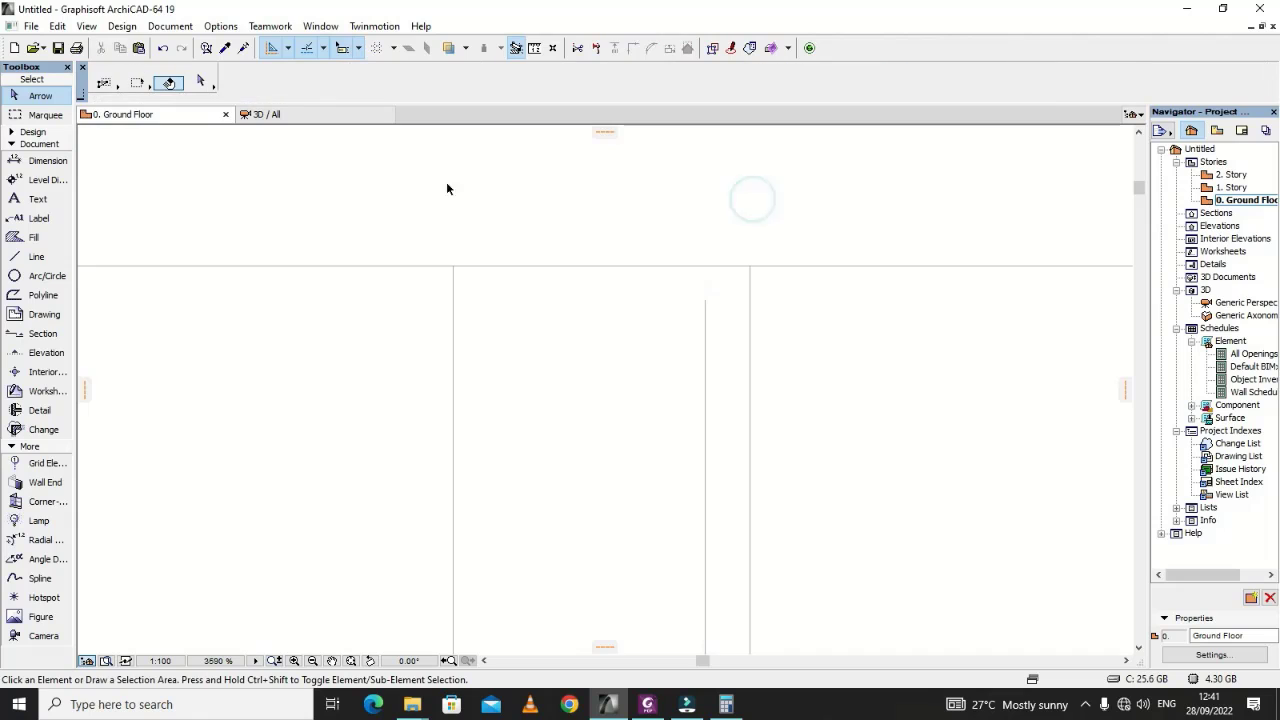
pyautogui.click(40, 256)
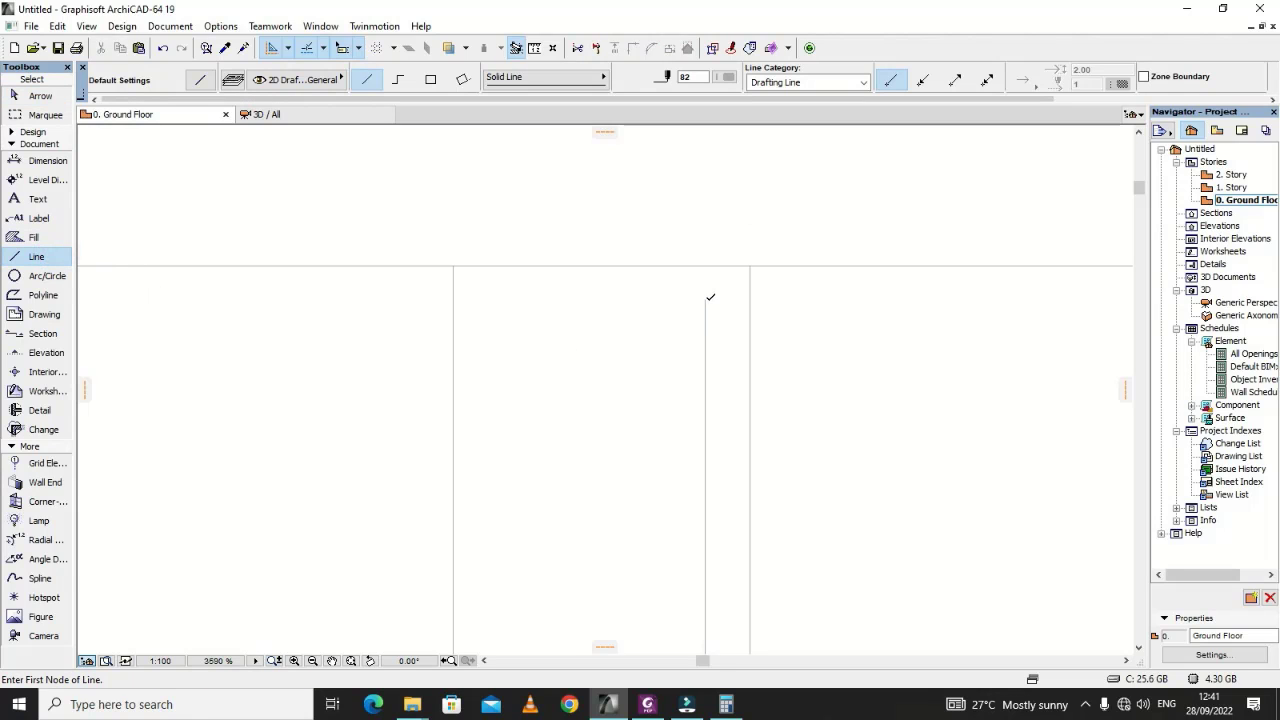
pyautogui.click(707, 298)
pyautogui.scroll(-3, 897, 380)
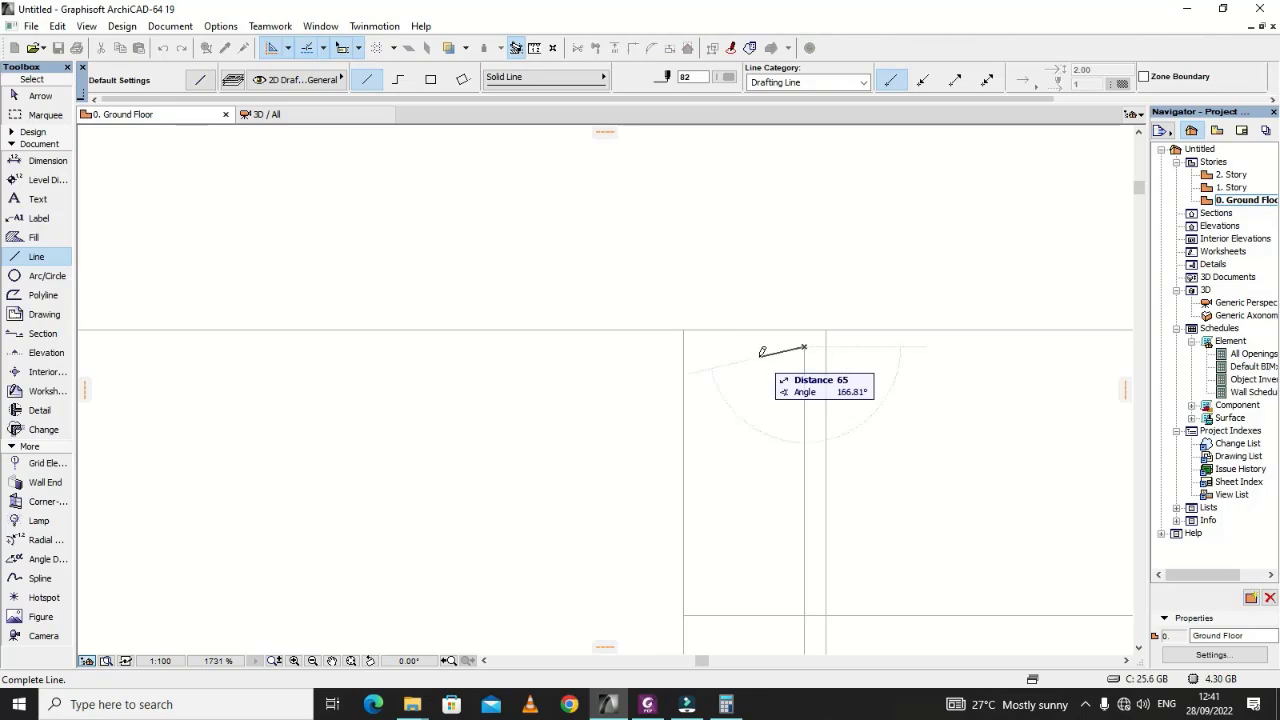
pyautogui.press('Escape')
# Step: Draw a quarter-circle arc of radius 10 centred on the upper bar's top end
pyautogui.scroll(9, 815, 362)
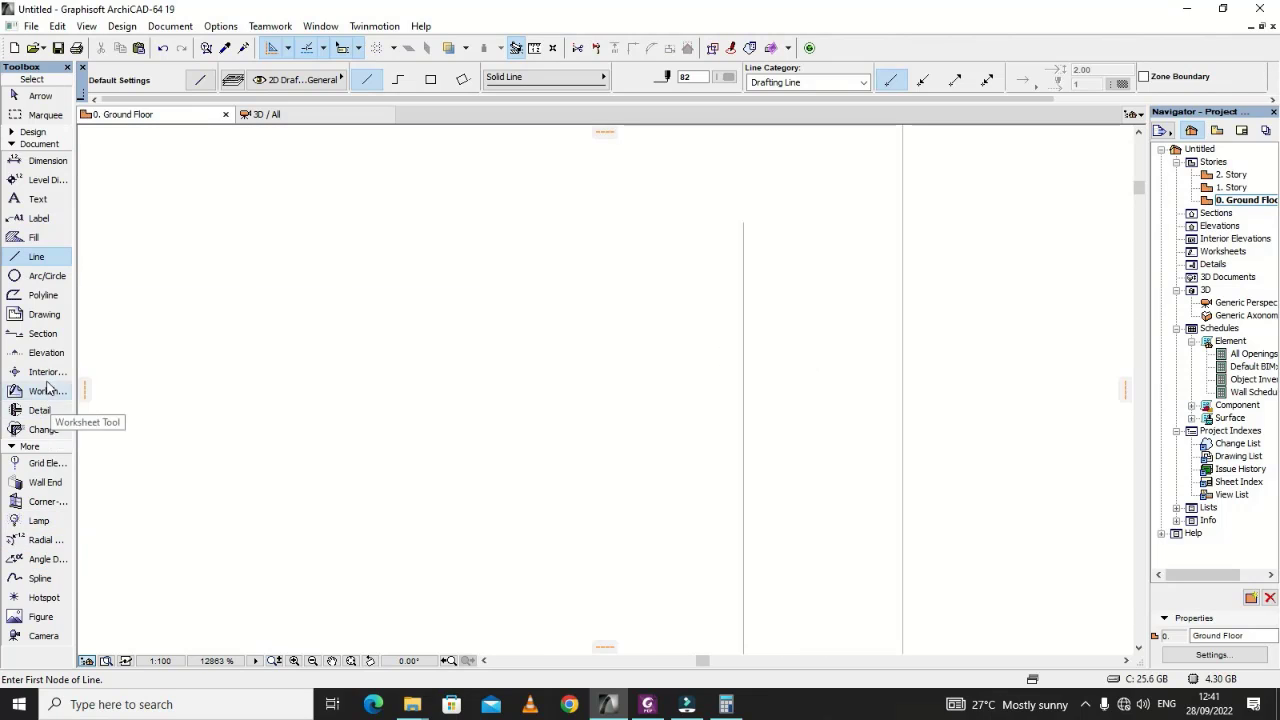
pyautogui.click(47, 275)
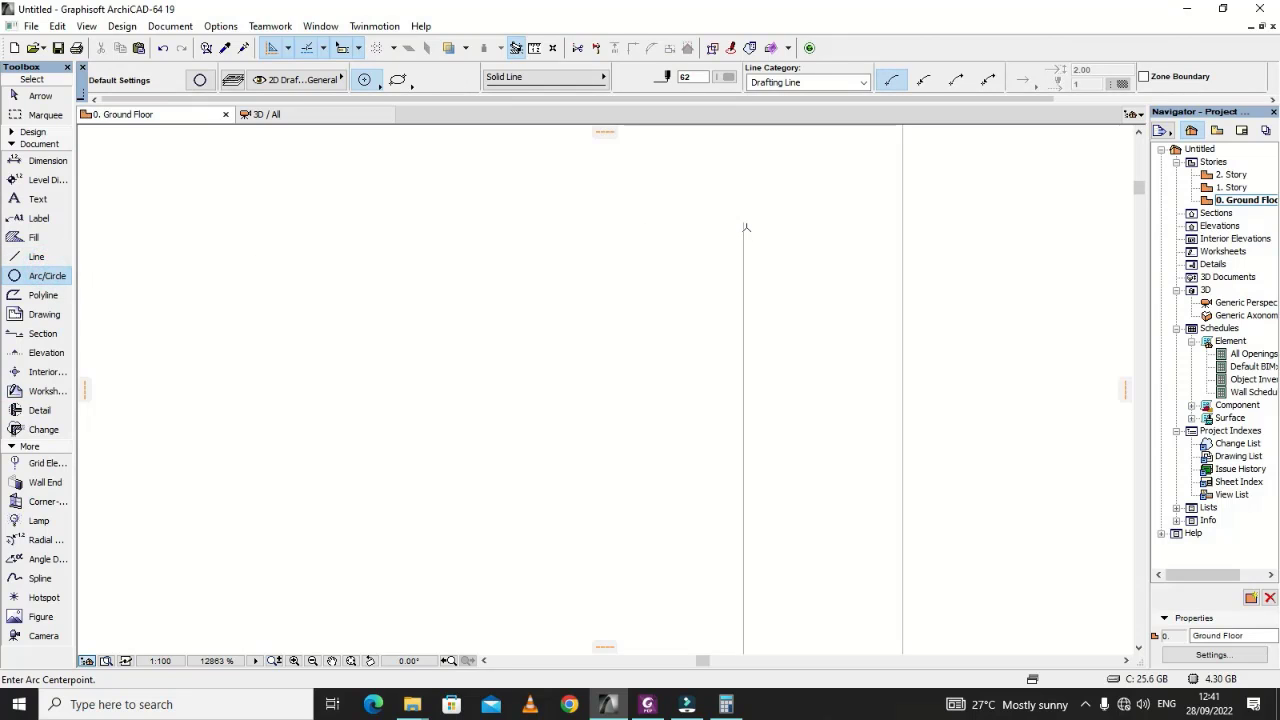
pyautogui.click(744, 220)
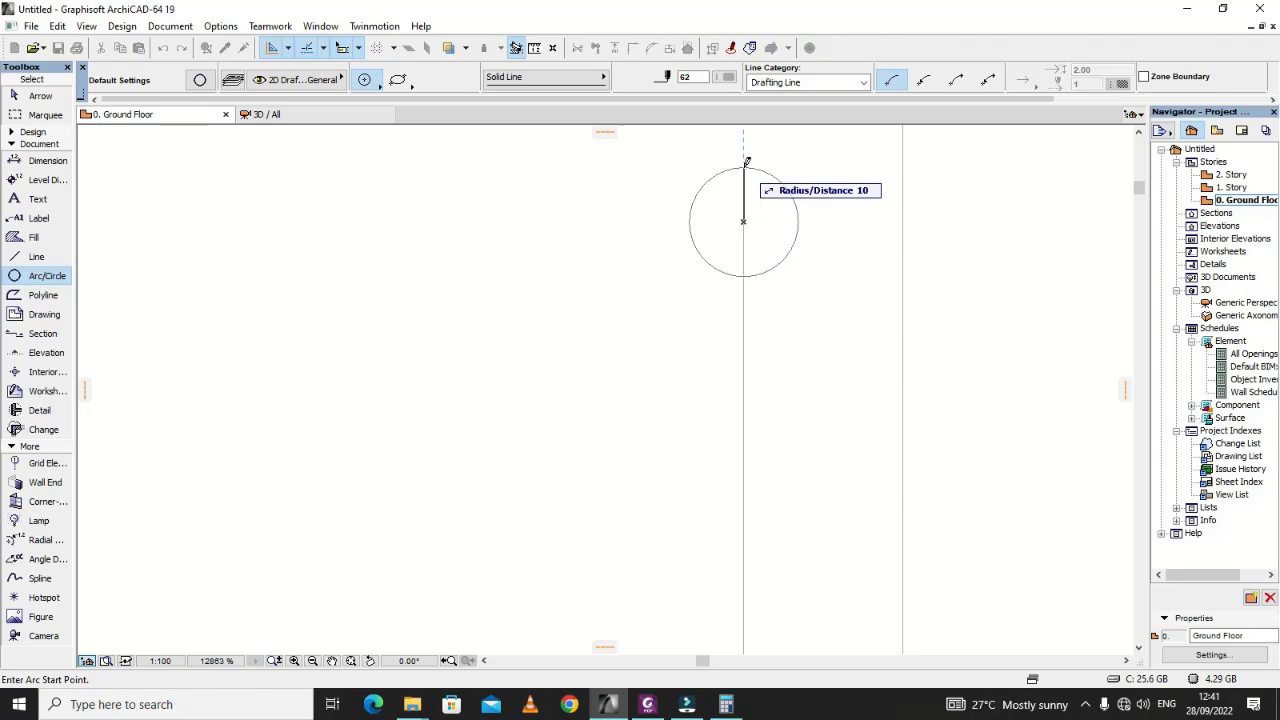
pyautogui.click(744, 166)
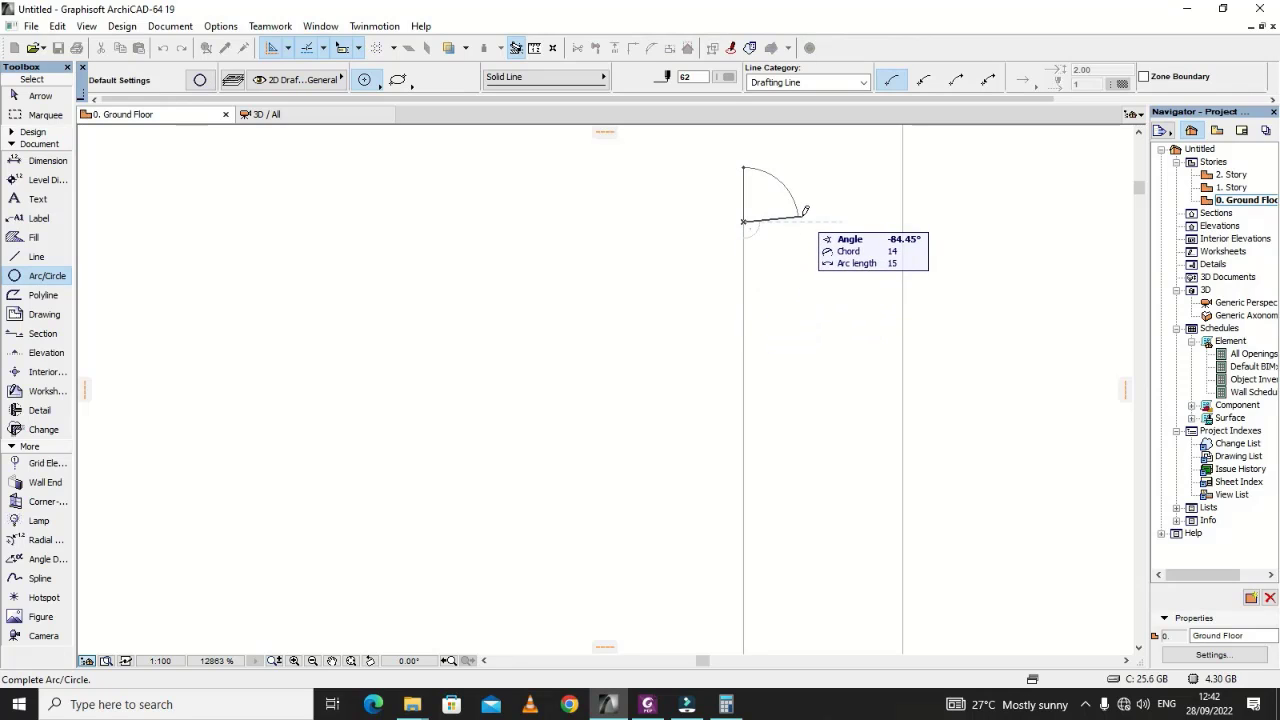
pyautogui.click(799, 214)
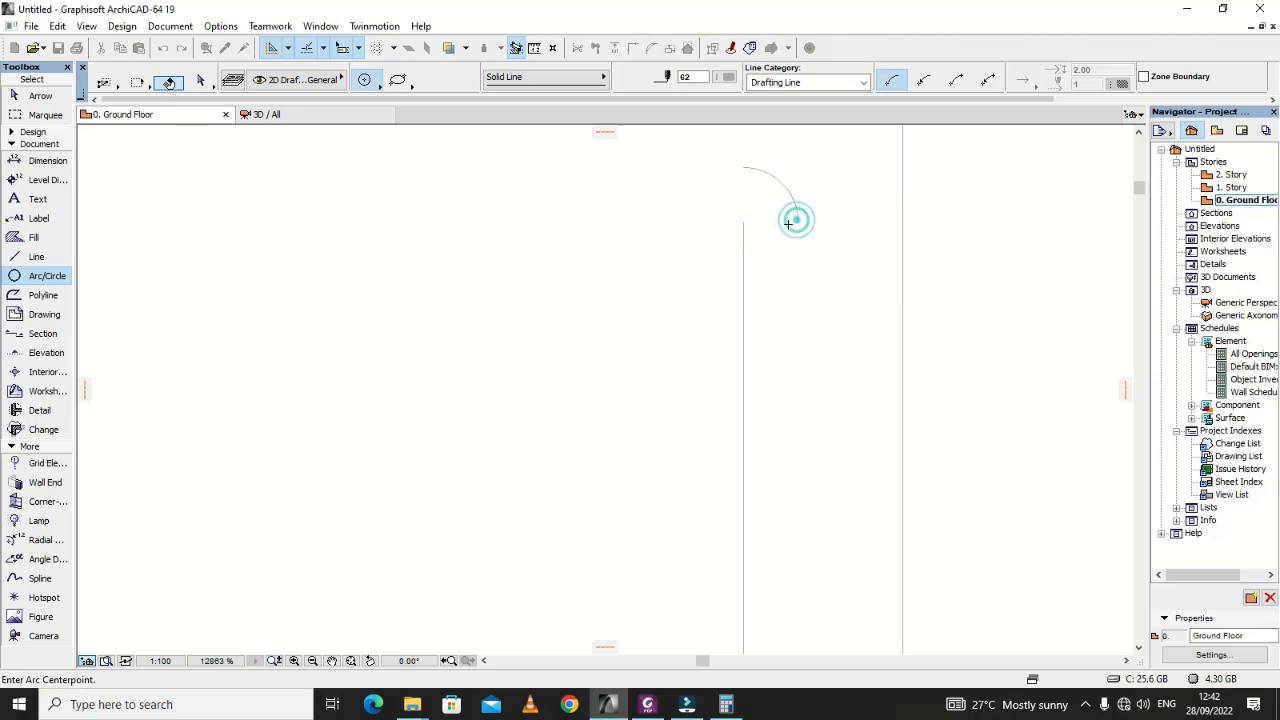
# Step: Move the quarter arc 10 horizontally toward the column's interior so its lower end meets the bar's top end
pyautogui.press('shift')
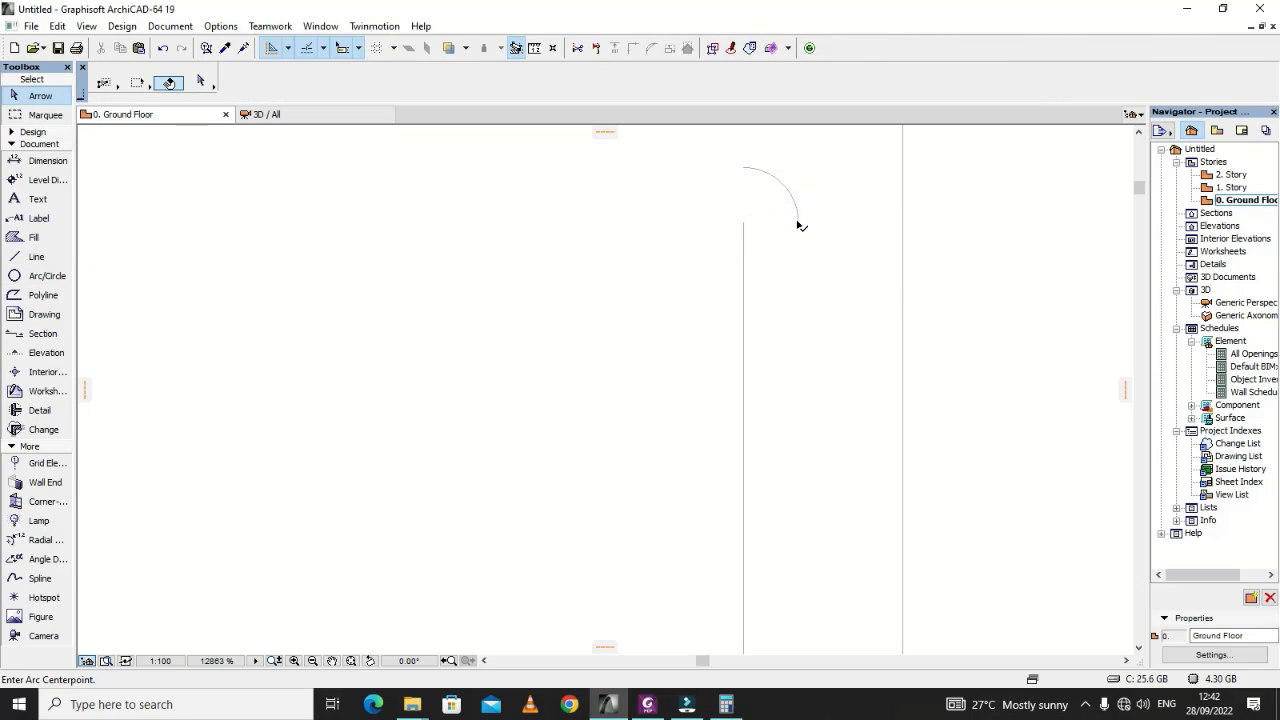
pyautogui.click(800, 226)
pyautogui.click(799, 222)
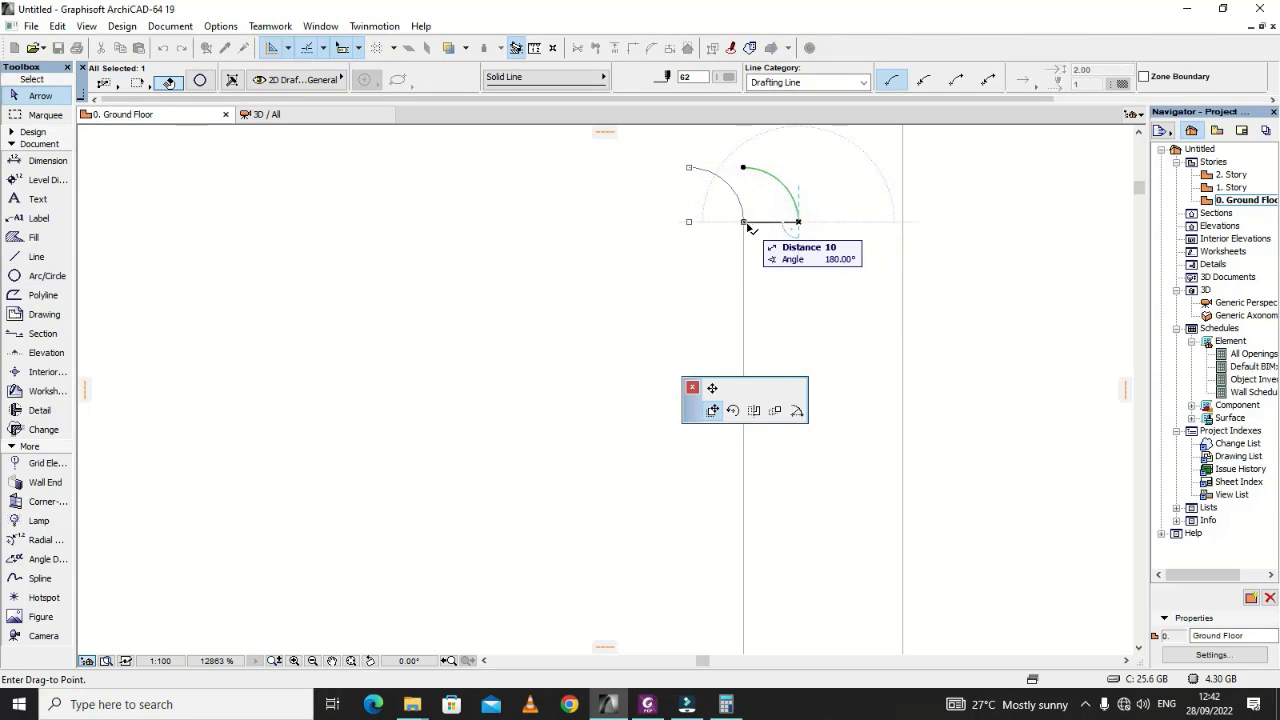
pyautogui.click(748, 225)
pyautogui.press('Escape')
pyautogui.scroll(-8, 766, 245)
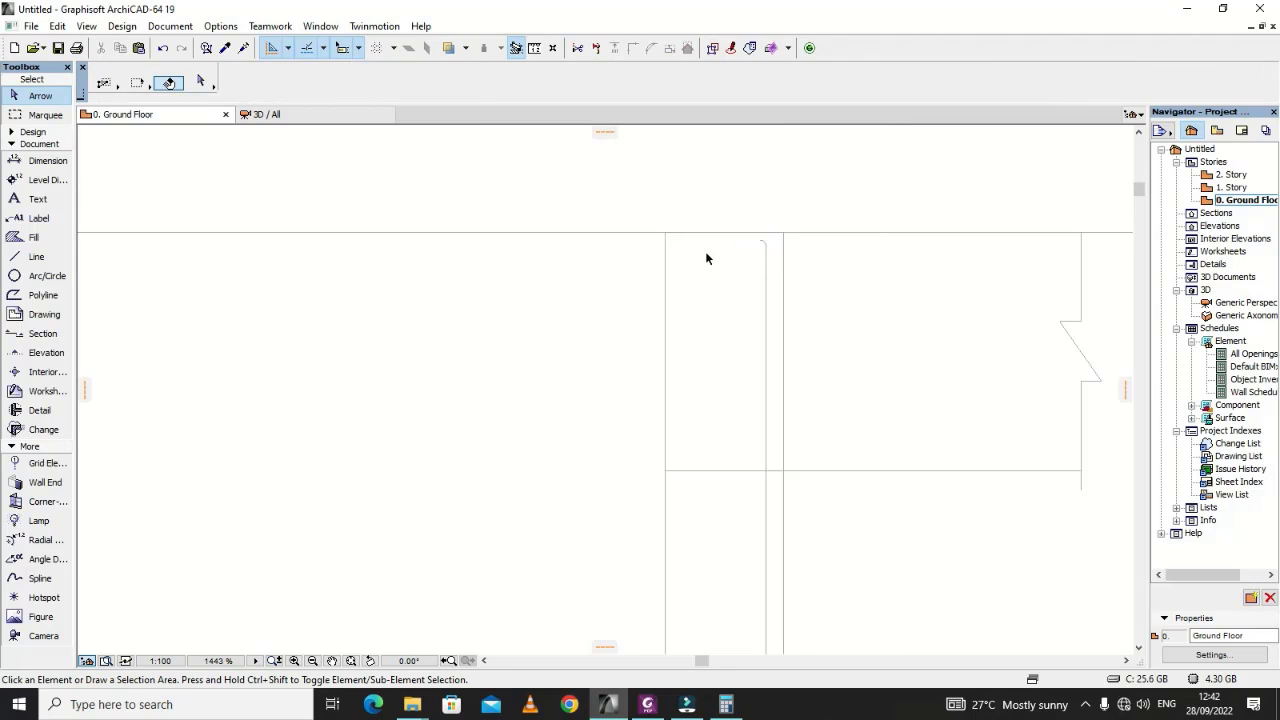
# Step: Draw a horizontal line from the arc's upper end partway across the column to form the bar's top hook
pyautogui.click(40, 257)
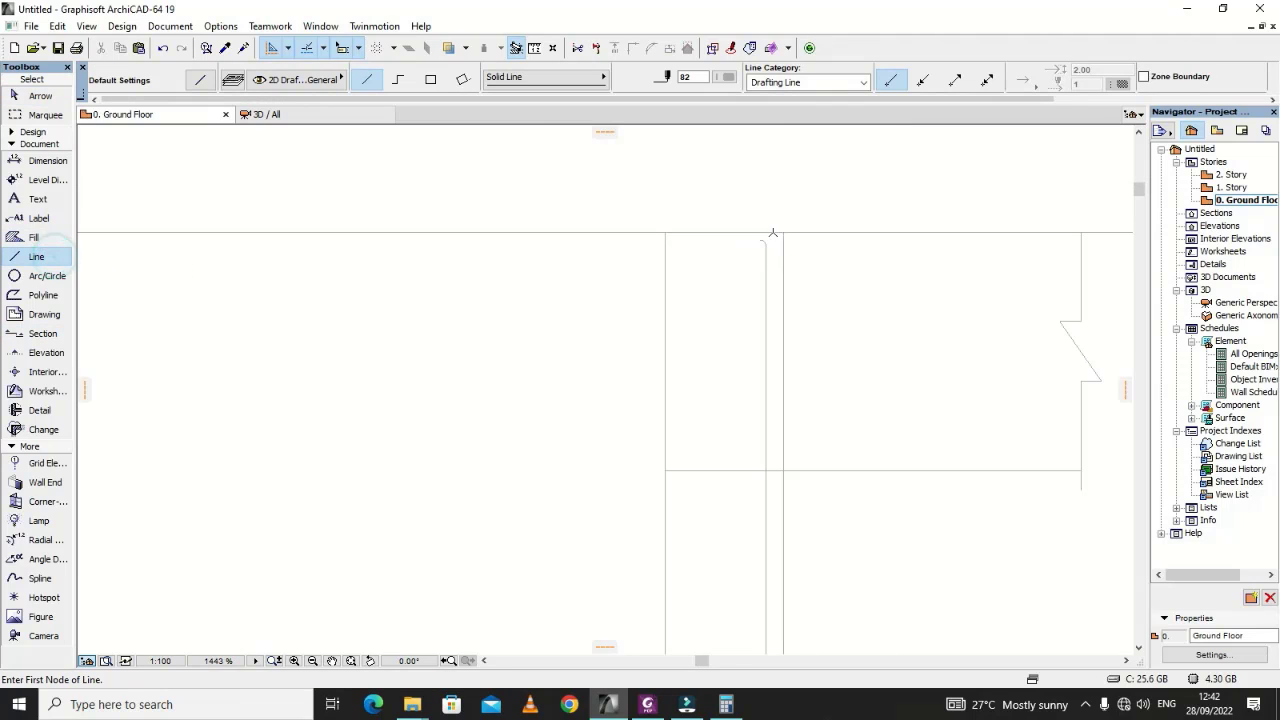
pyautogui.scroll(2, 775, 245)
pyautogui.scroll(4, 754, 256)
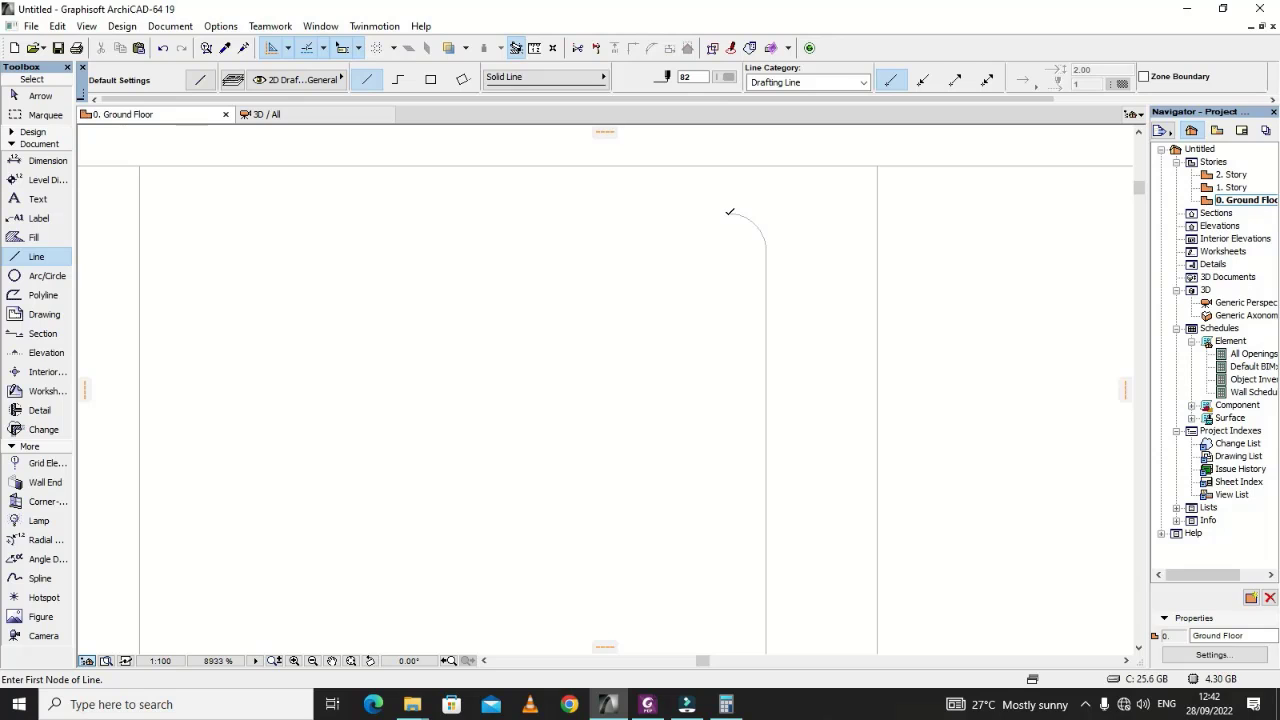
pyautogui.click(729, 212)
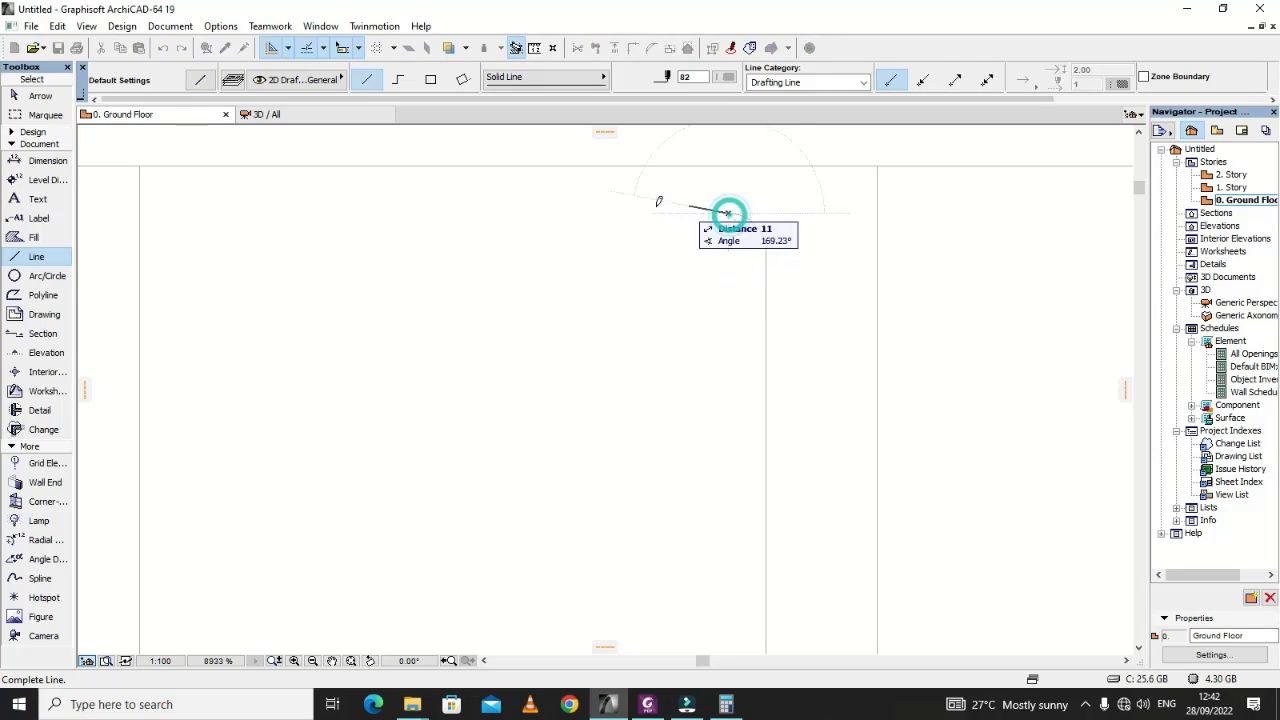
pyautogui.click(391, 212)
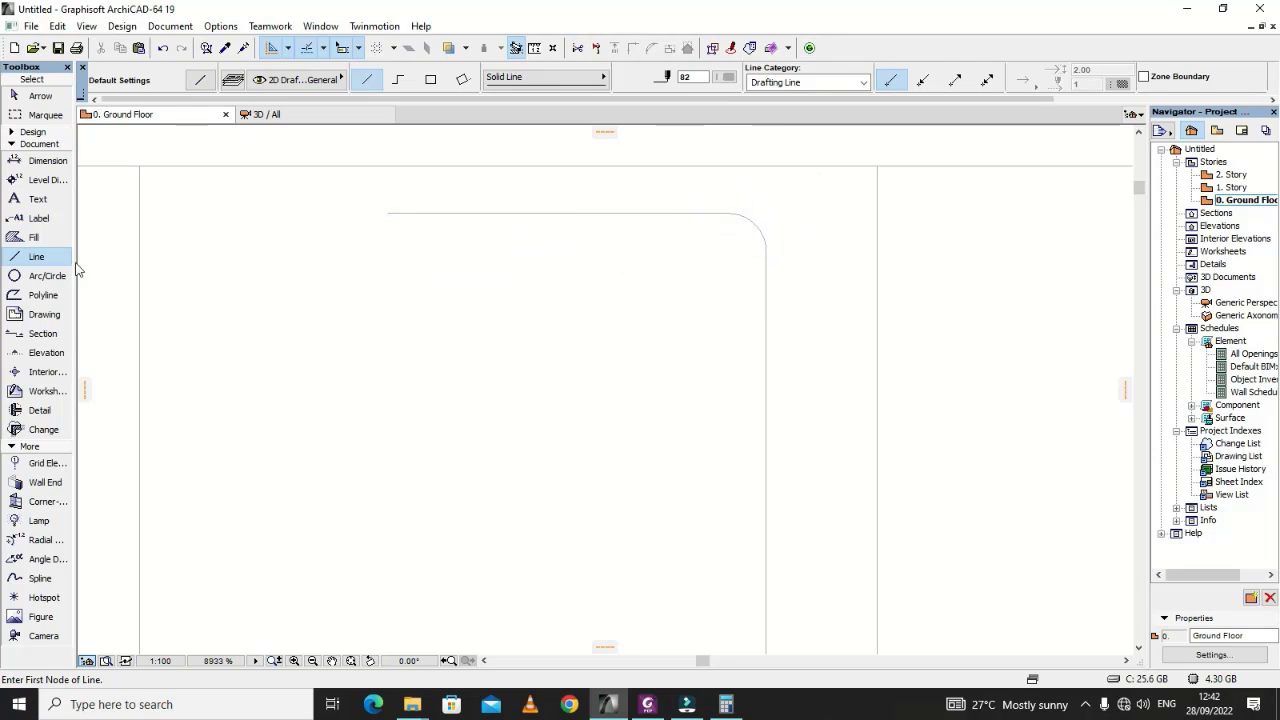
pyautogui.press('Escape')
pyautogui.scroll(-6, 856, 270)
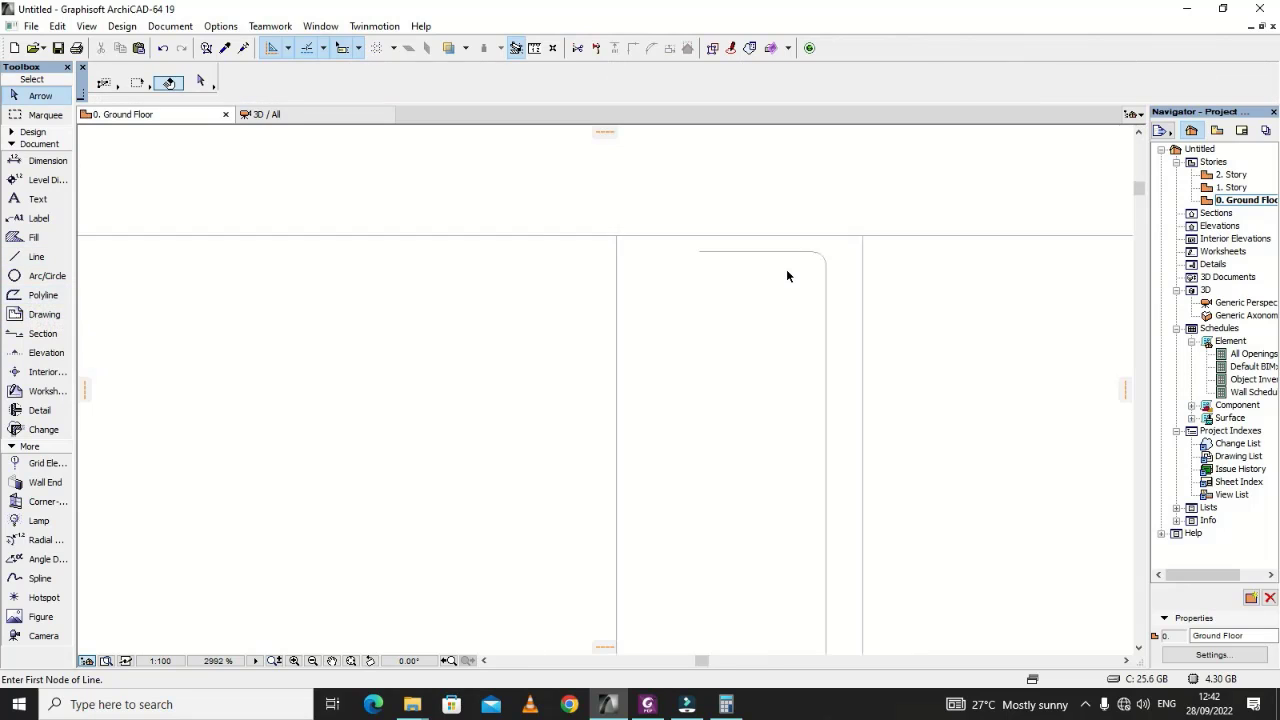
pyautogui.scroll(-12, 786, 275)
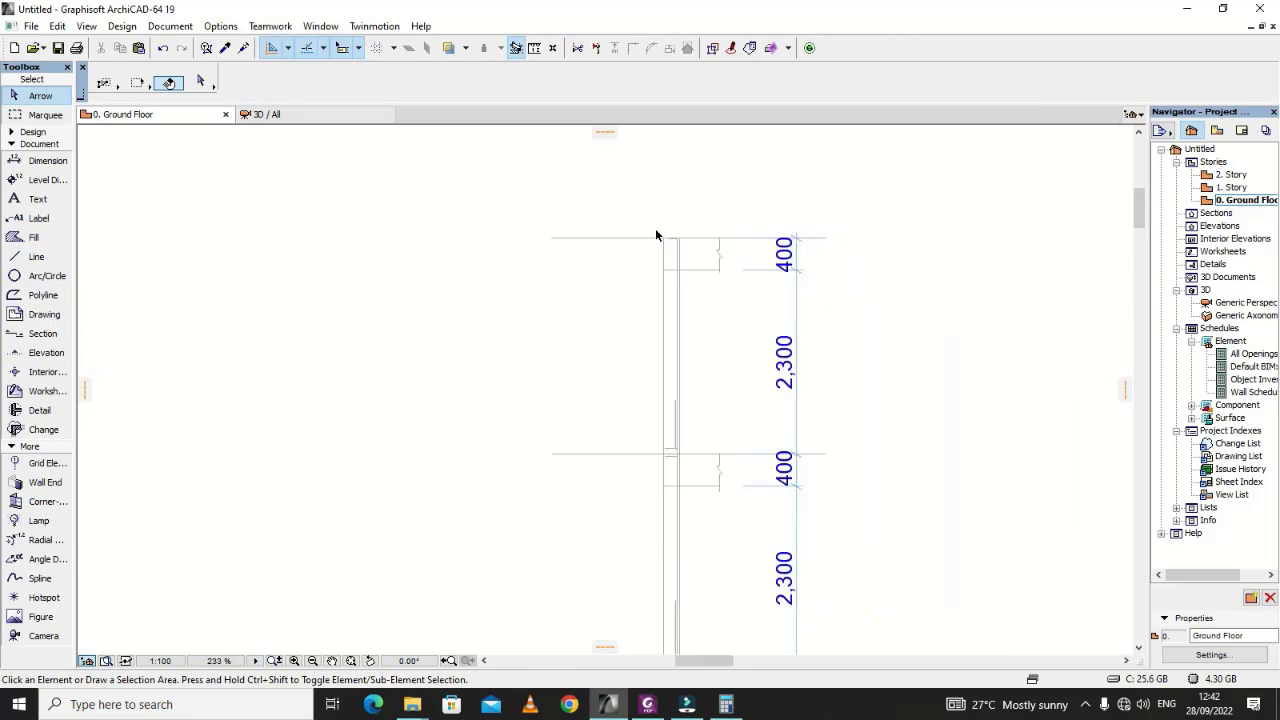
pyautogui.scroll(-4, 656, 235)
pyautogui.scroll(12, 677, 240)
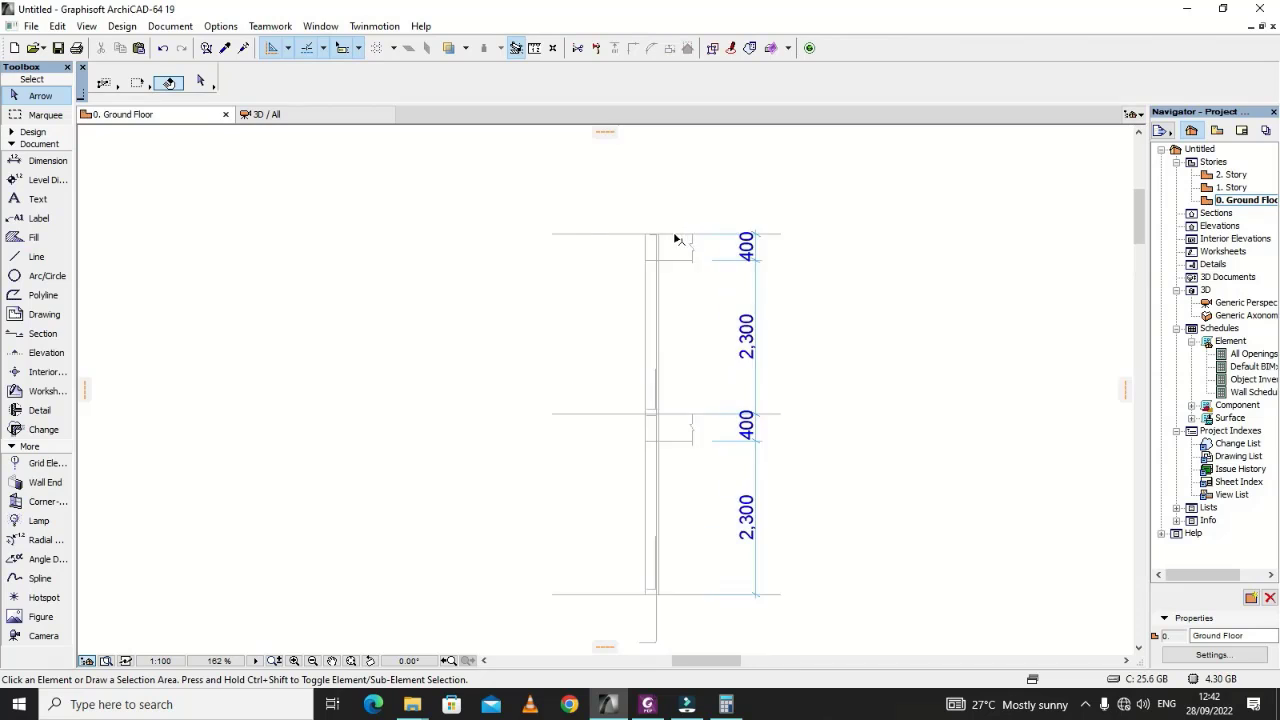
pyautogui.scroll(3, 662, 240)
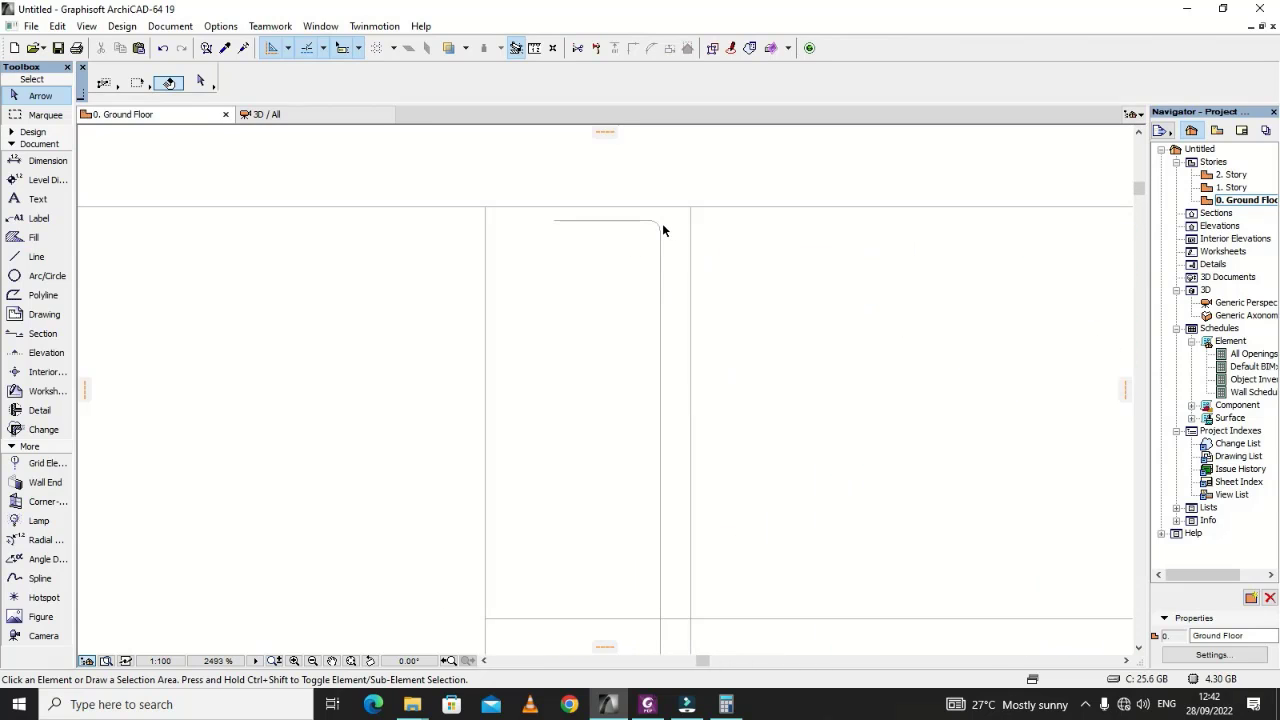
pyautogui.scroll(-6, 745, 260)
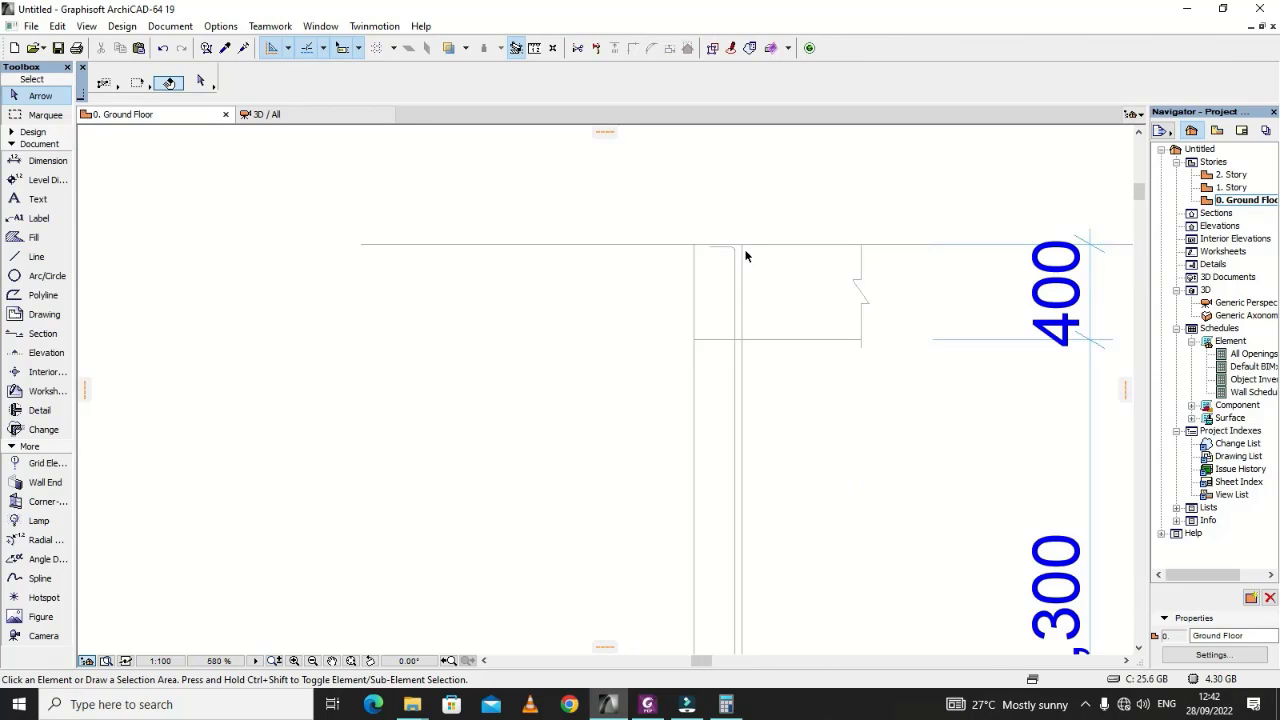
# Step: Examine the reinforcement lines at the top, middle floor level and base of the two-storey column section
pyautogui.scroll(-4, 706, 262)
pyautogui.scroll(-3, 566, 386)
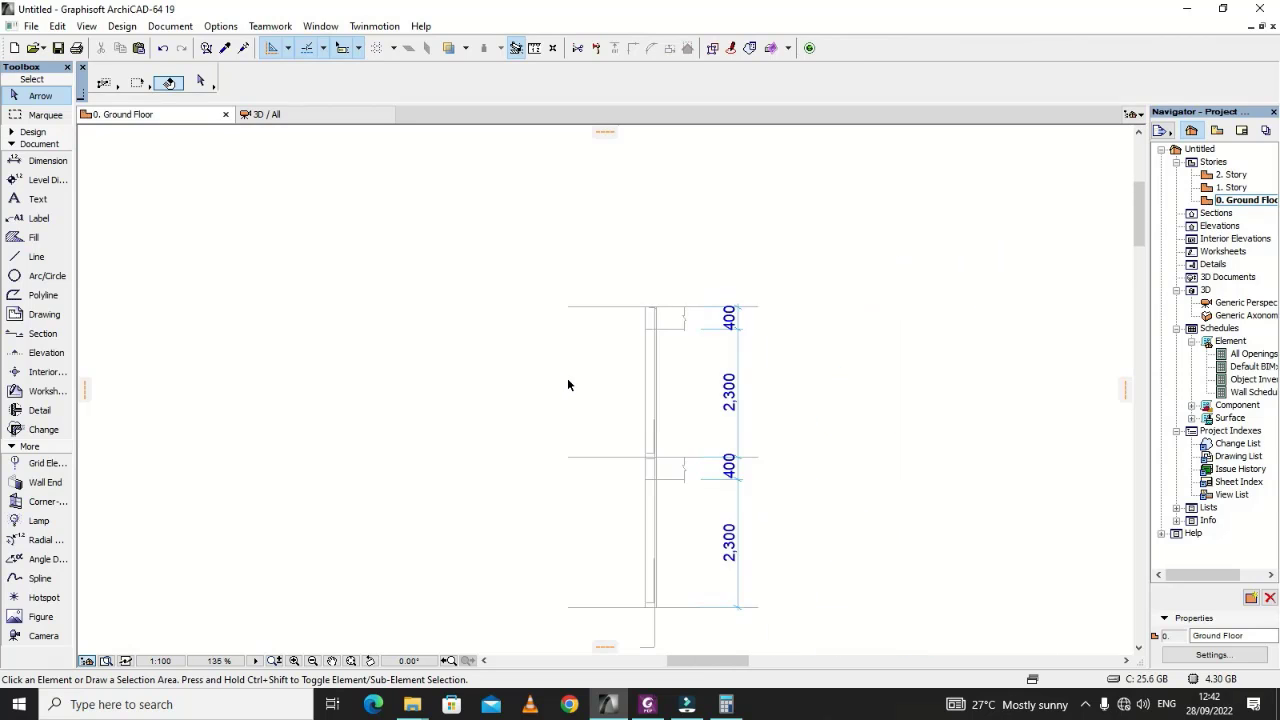
pyautogui.scroll(4, 614, 332)
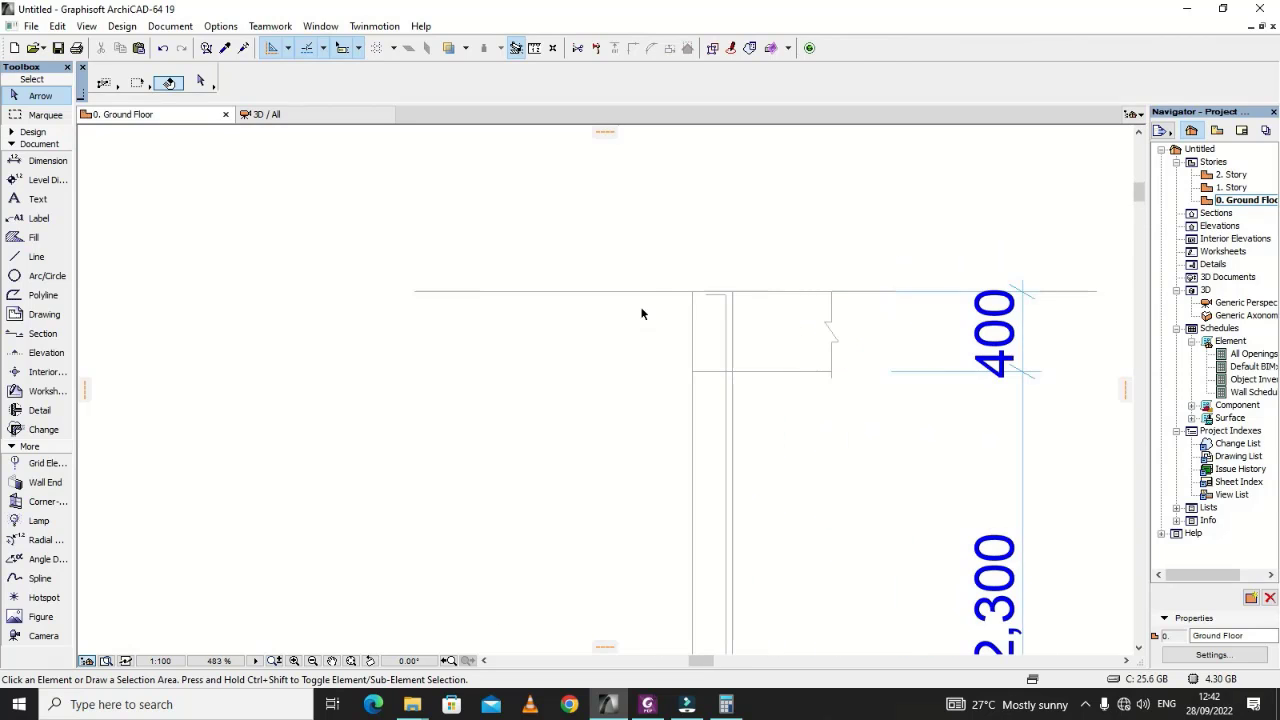
pyautogui.scroll(-4, 648, 295)
pyautogui.scroll(5, 660, 592)
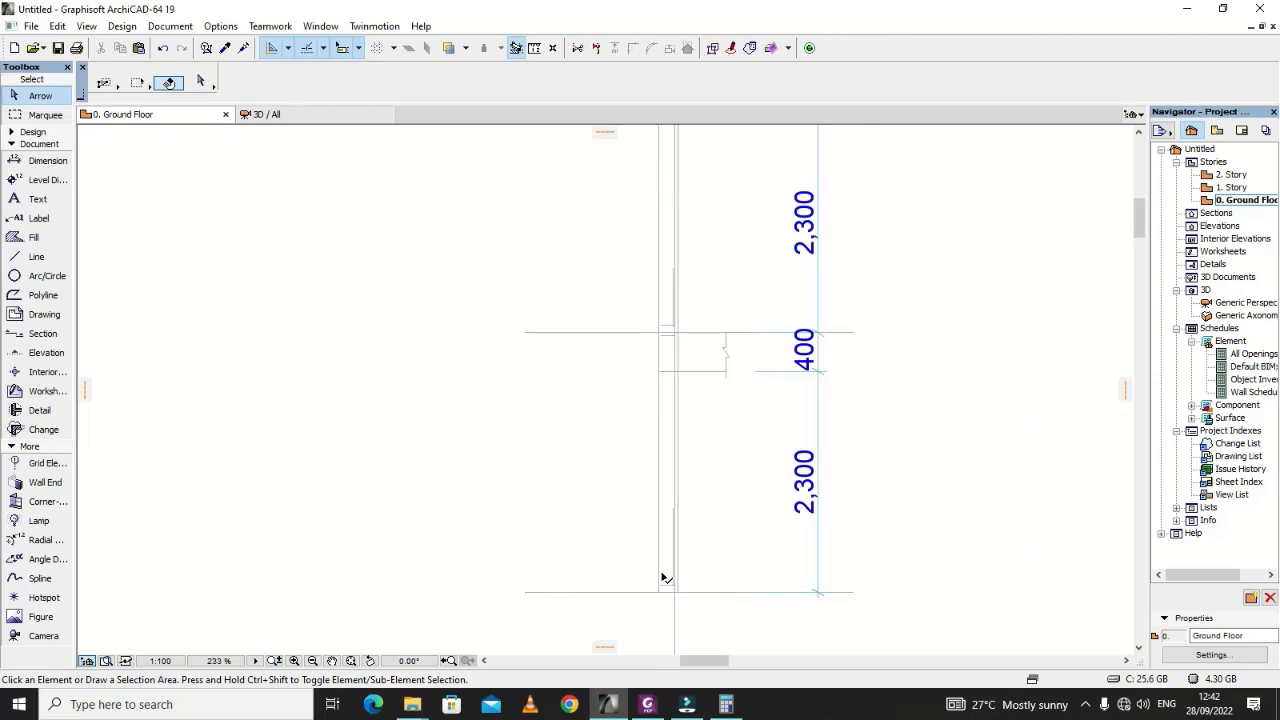
pyautogui.scroll(-3, 678, 592)
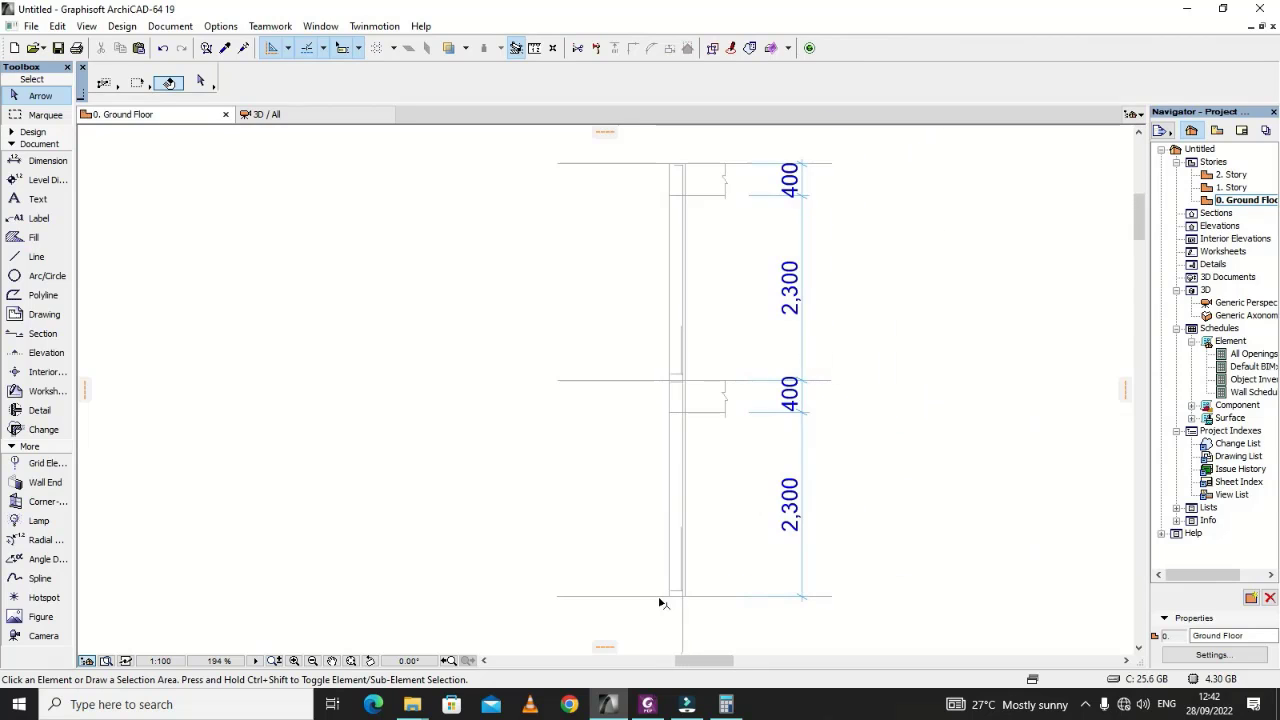
pyautogui.scroll(1, 660, 602)
pyautogui.scroll(-2, 680, 555)
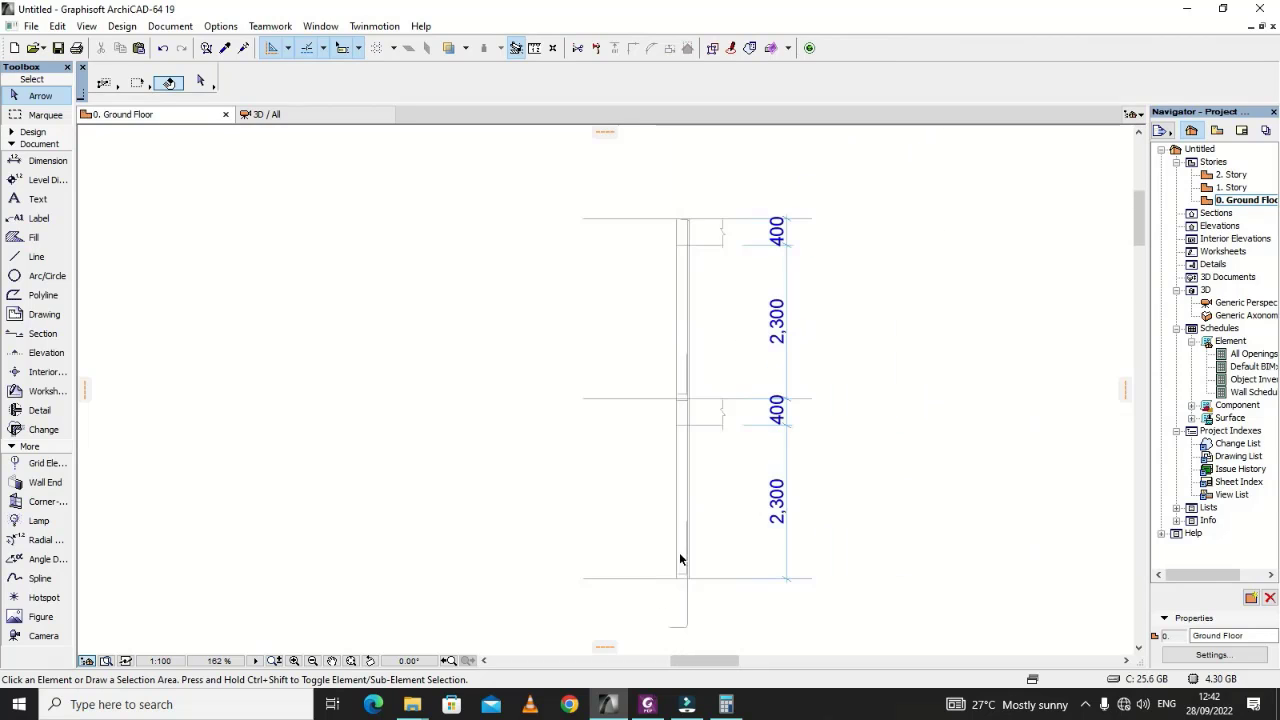
pyautogui.scroll(2, 690, 392)
pyautogui.scroll(-2, 713, 478)
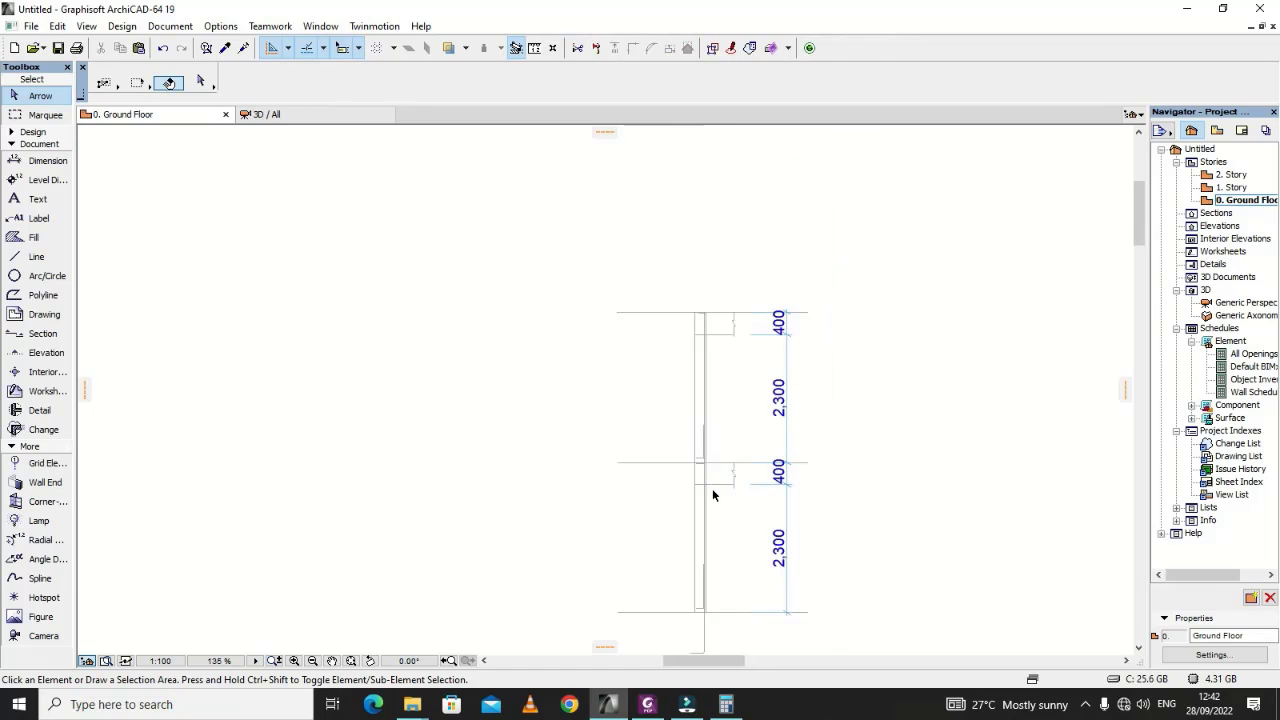
pyautogui.scroll(-2, 697, 318)
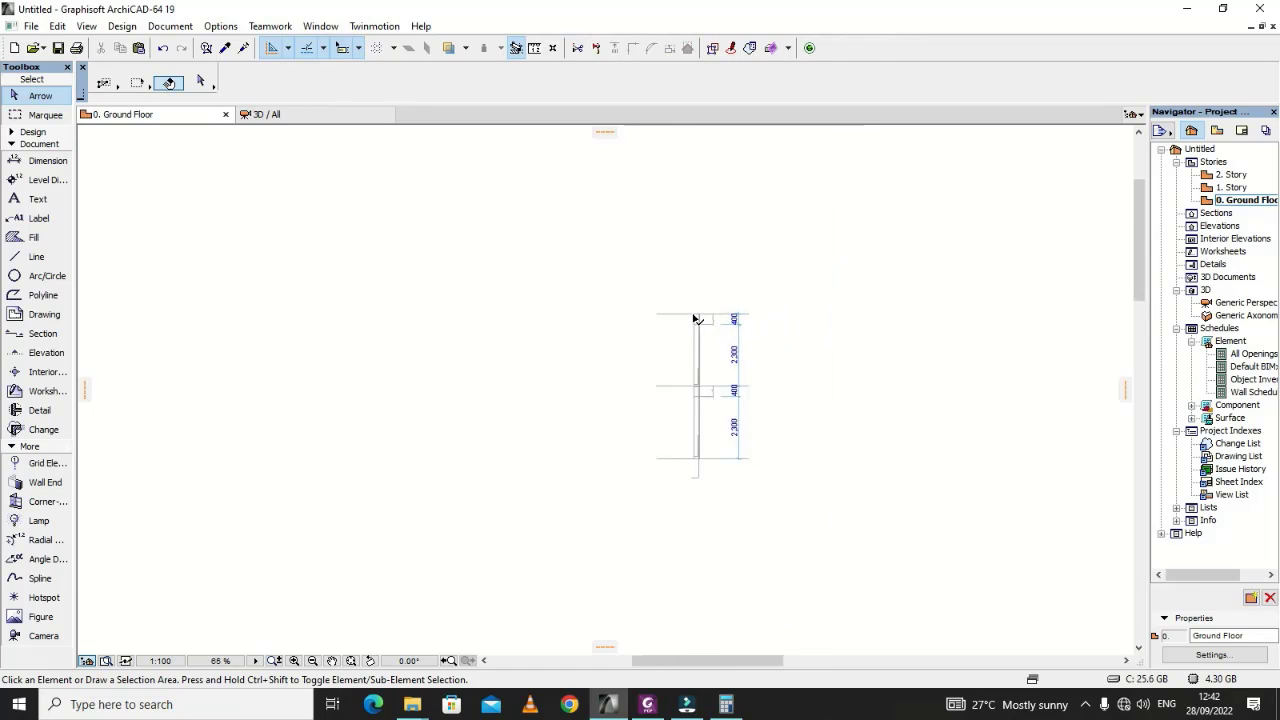
pyautogui.scroll(6, 690, 430)
pyautogui.scroll(1, 662, 496)
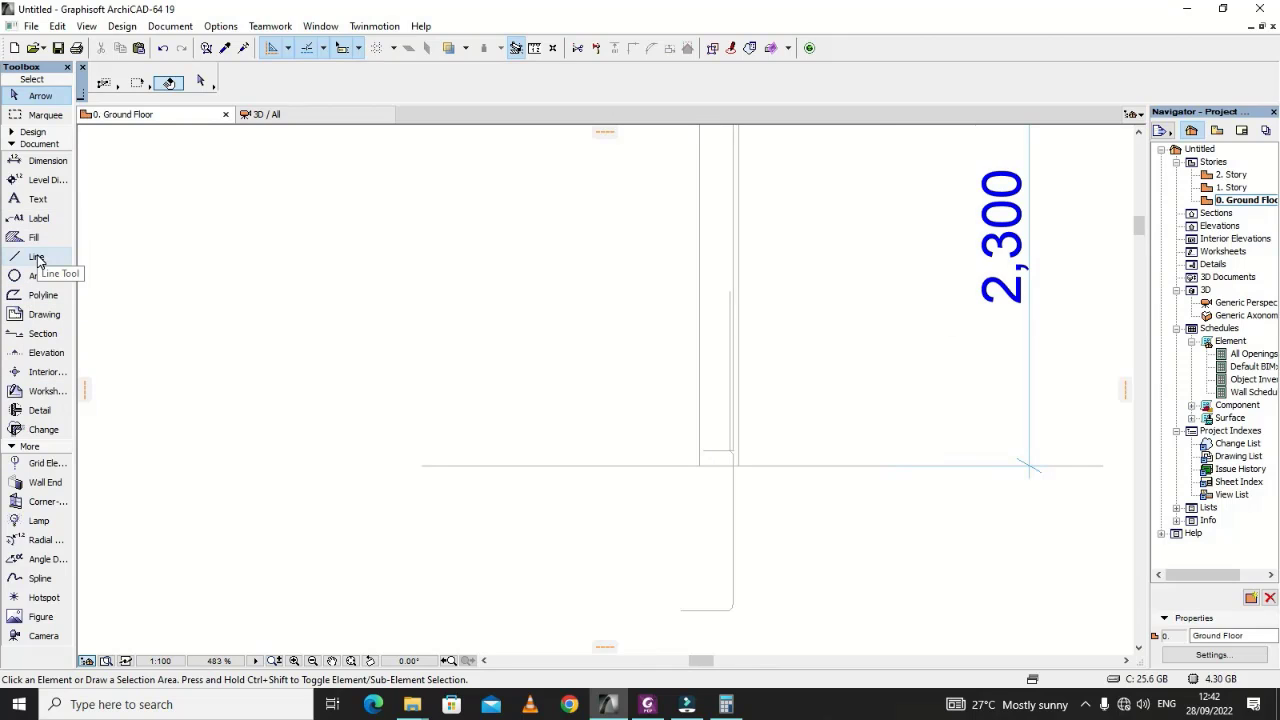
# Step: Dimension the lower storey vertically from the column's short bottom bar line to the one just below the middle floor level, left of the column
pyautogui.click(46, 161)
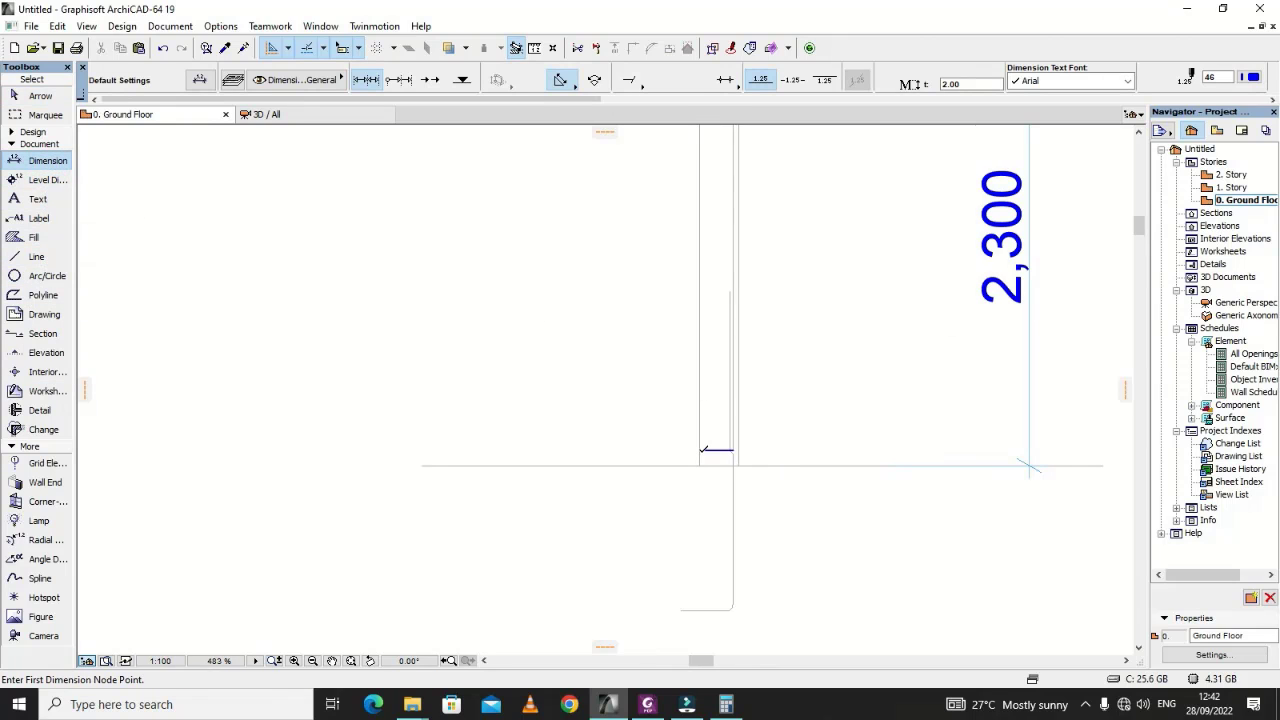
pyautogui.click(704, 449)
pyautogui.scroll(-8, 752, 588)
pyautogui.scroll(11, 742, 443)
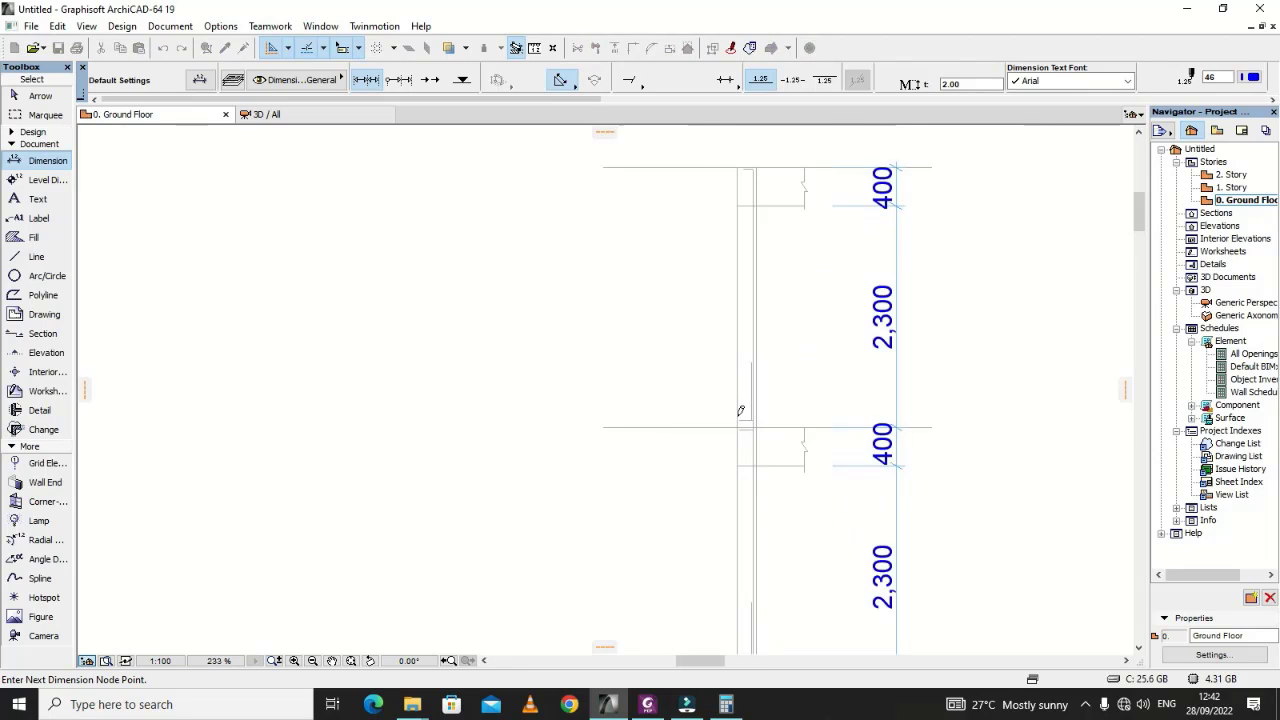
pyautogui.scroll(-5, 741, 459)
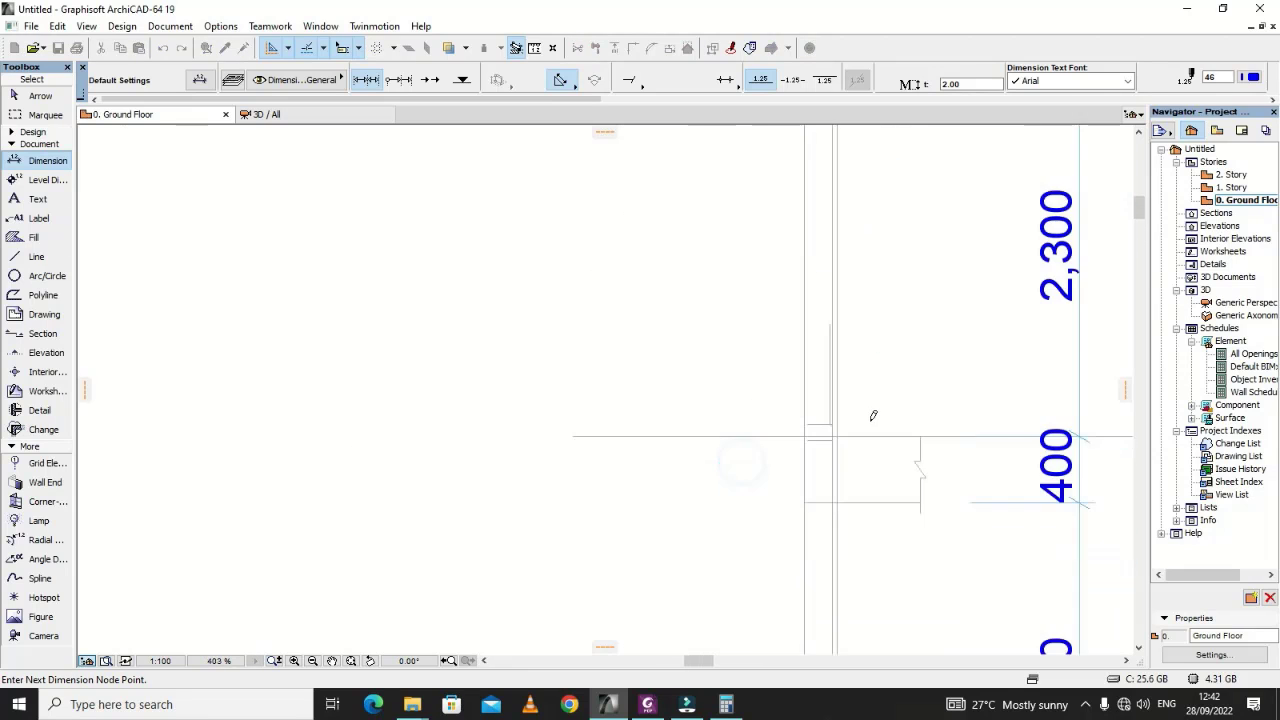
pyautogui.doubleClick(798, 456)
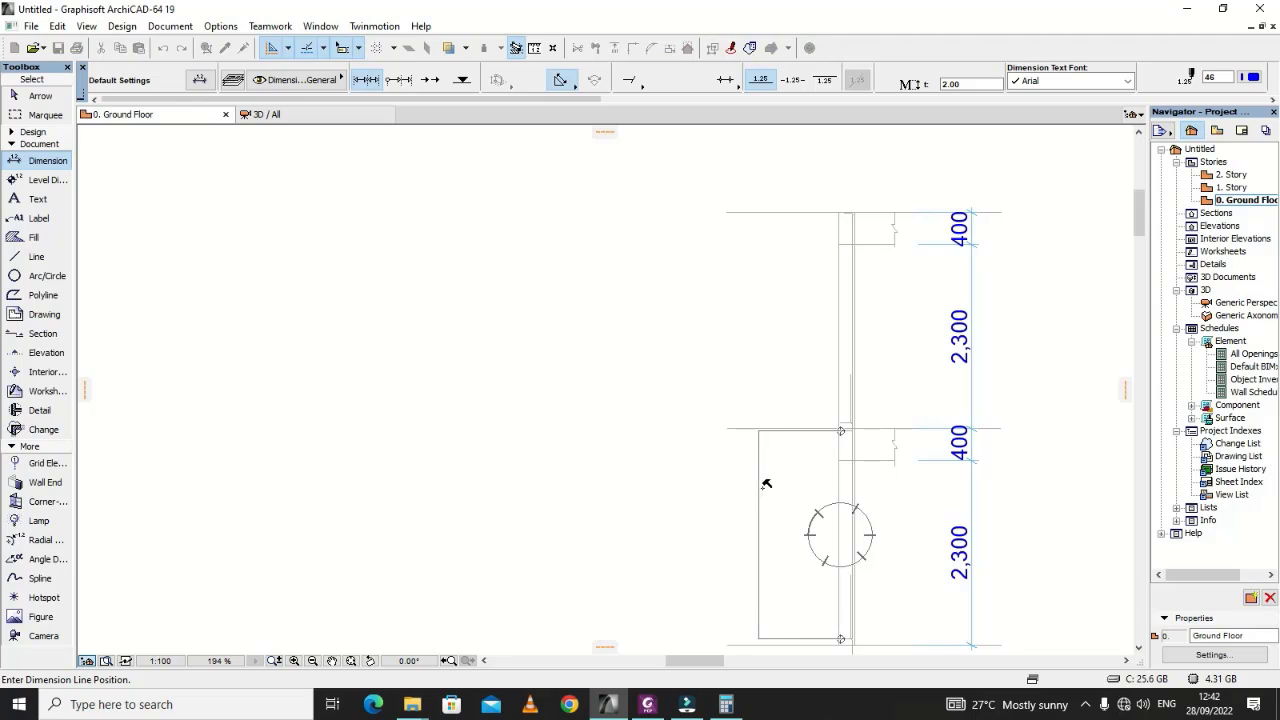
pyautogui.click(790, 482)
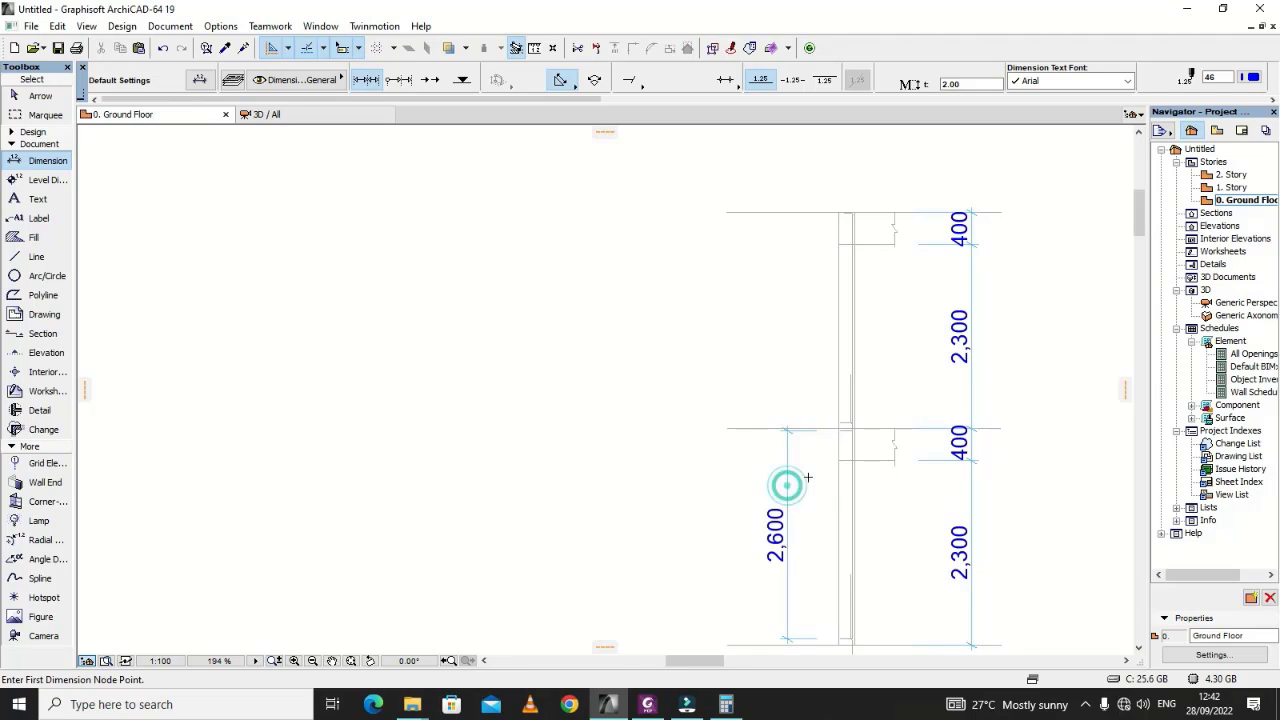
# Step: Dimension the upper storey vertically from the short bar line above the middle floor level to the top bar's hook, left of the column
pyautogui.scroll(-3, 788, 480)
pyautogui.scroll(5, 820, 478)
pyautogui.scroll(2, 814, 520)
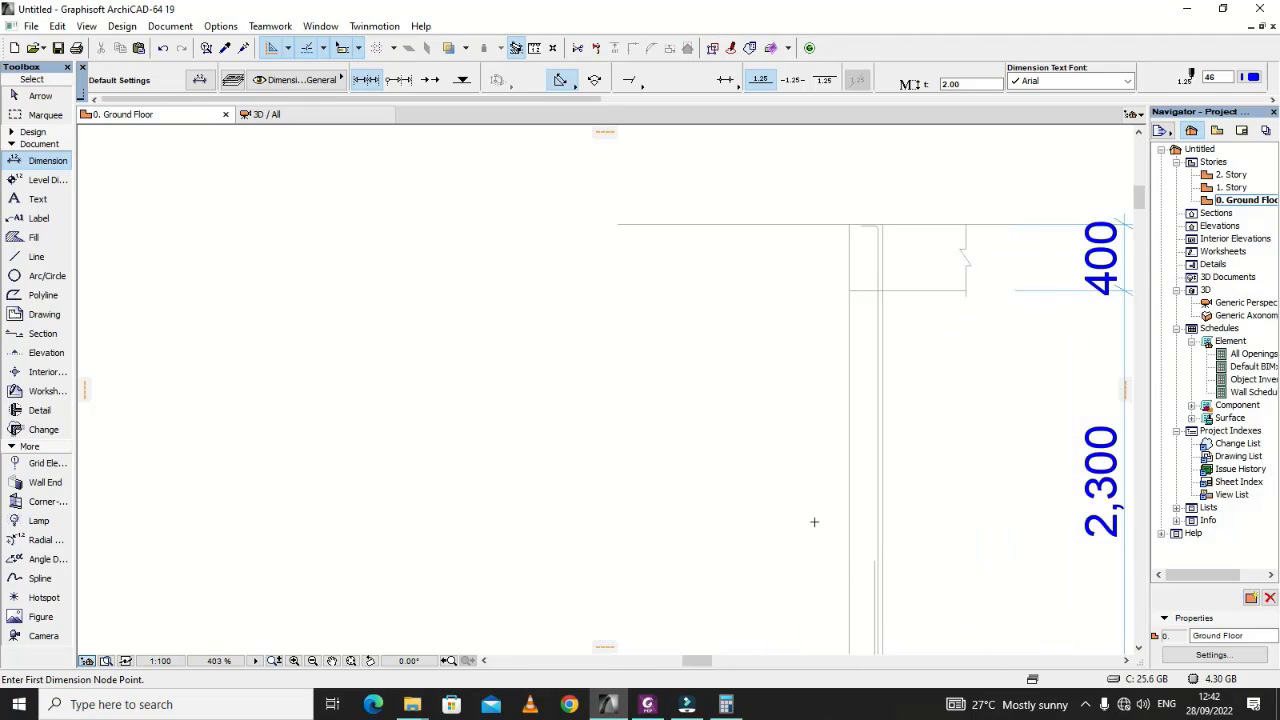
pyautogui.scroll(-2, 843, 610)
pyautogui.scroll(4, 842, 600)
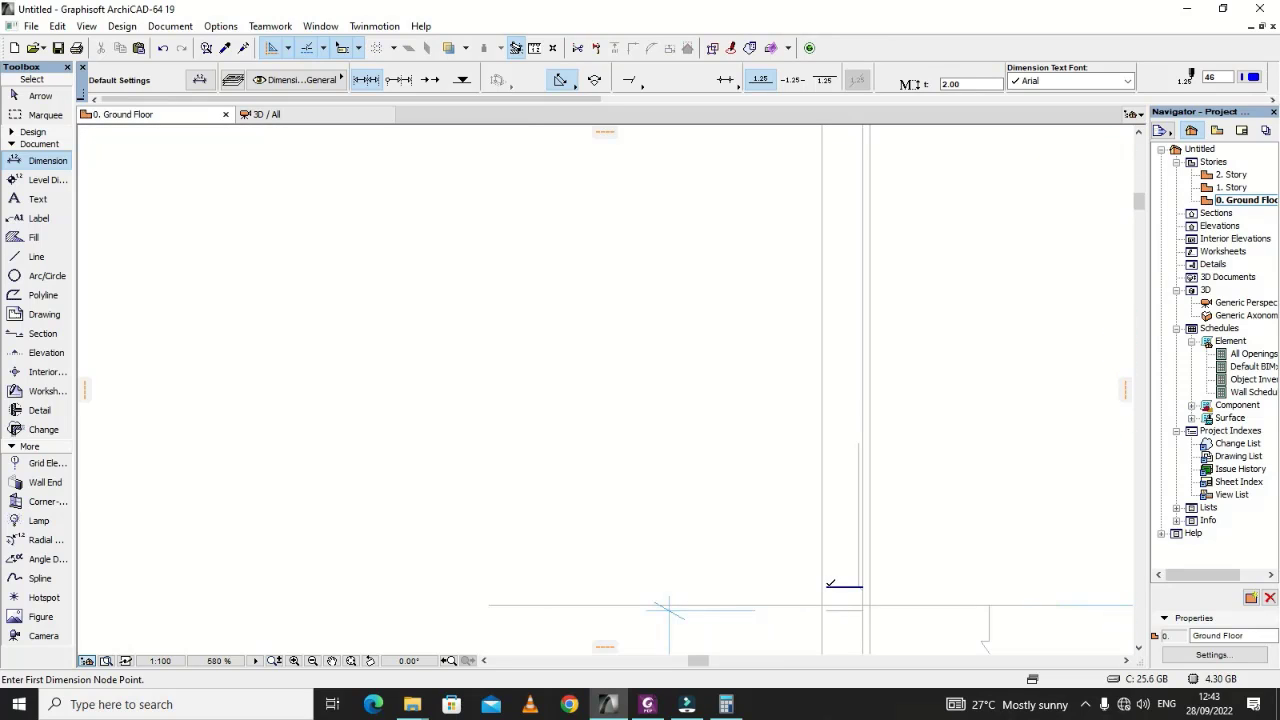
pyautogui.click(830, 583)
pyautogui.scroll(-3, 845, 570)
pyautogui.scroll(3, 850, 405)
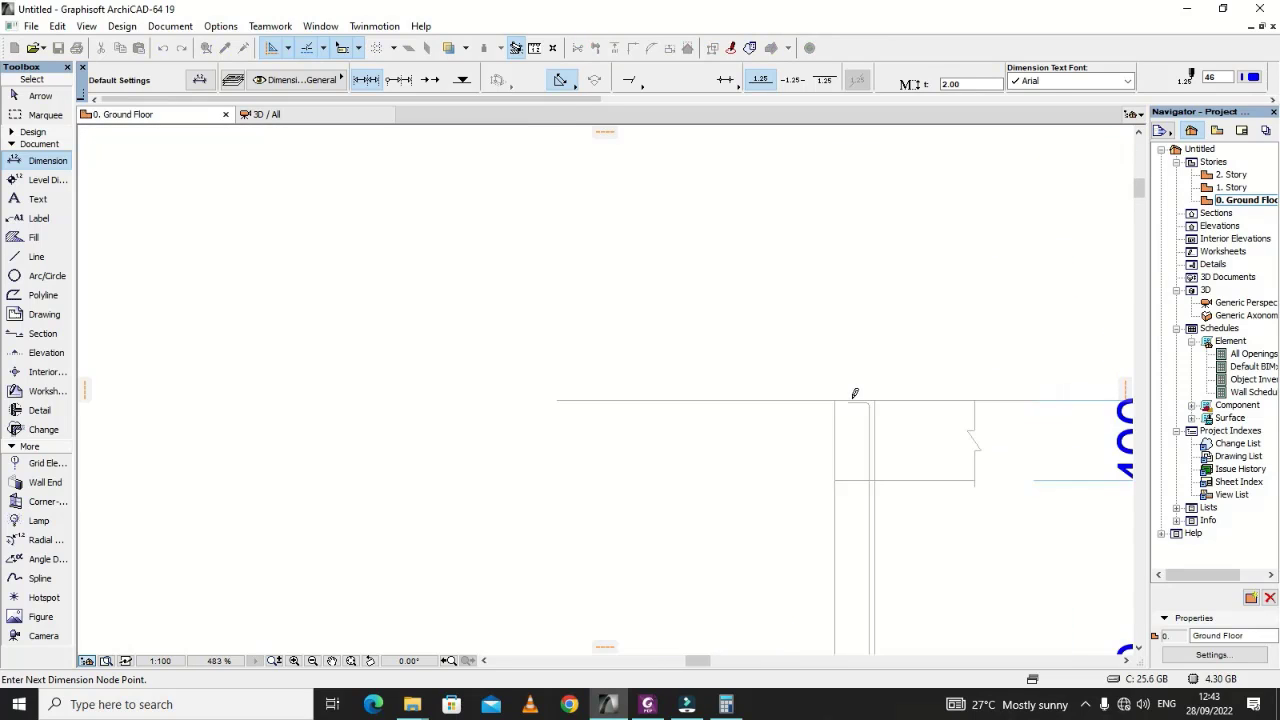
pyautogui.scroll(2, 855, 395)
pyautogui.click(848, 404)
pyautogui.scroll(-5, 859, 420)
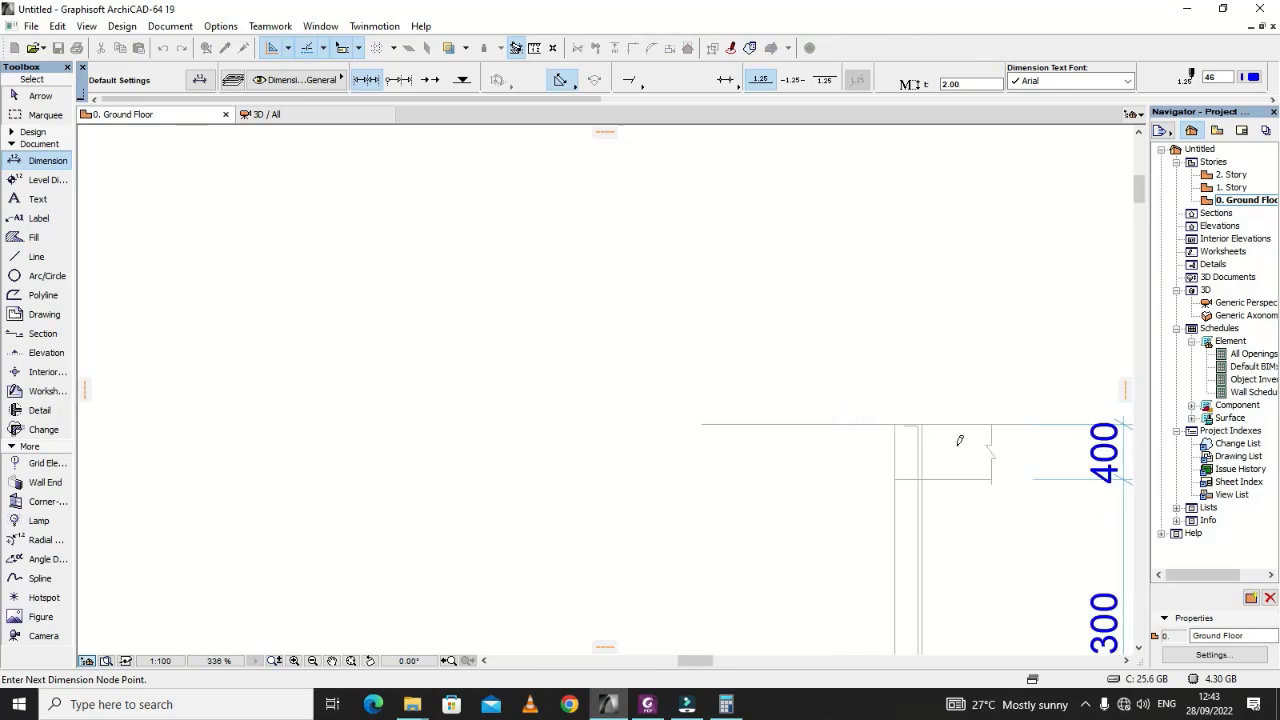
pyautogui.doubleClick(869, 453)
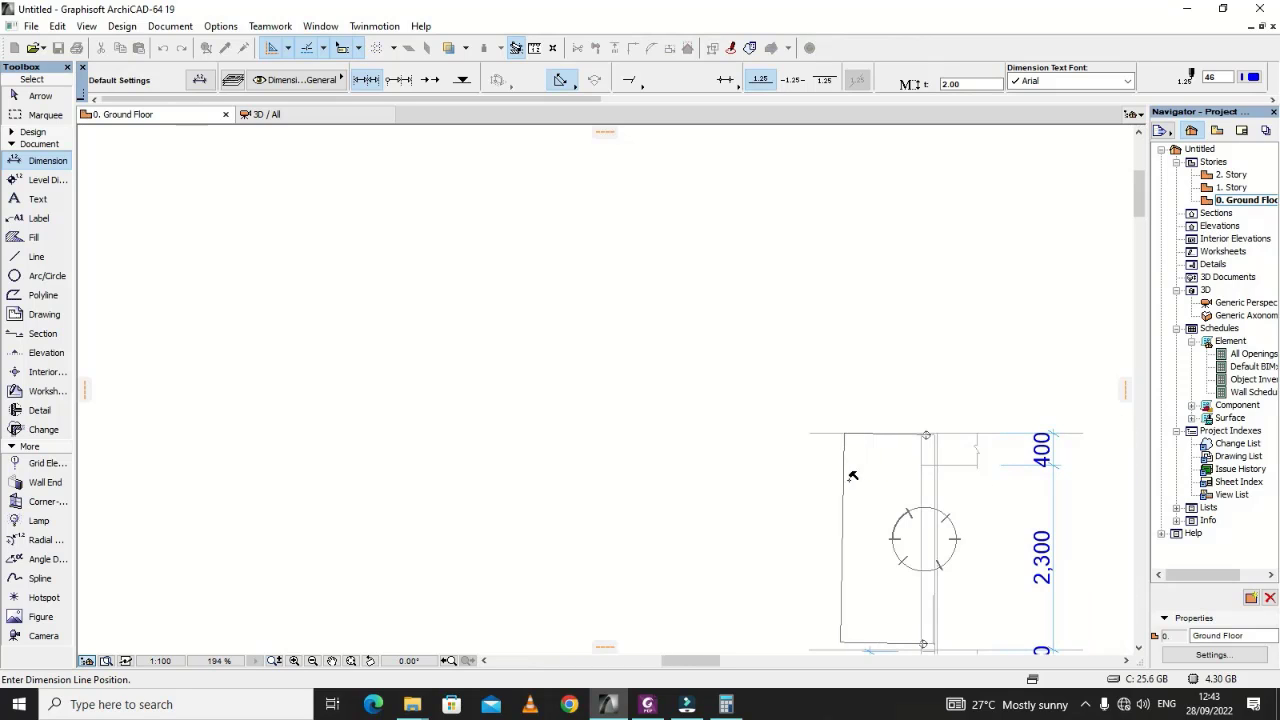
pyautogui.click(866, 587)
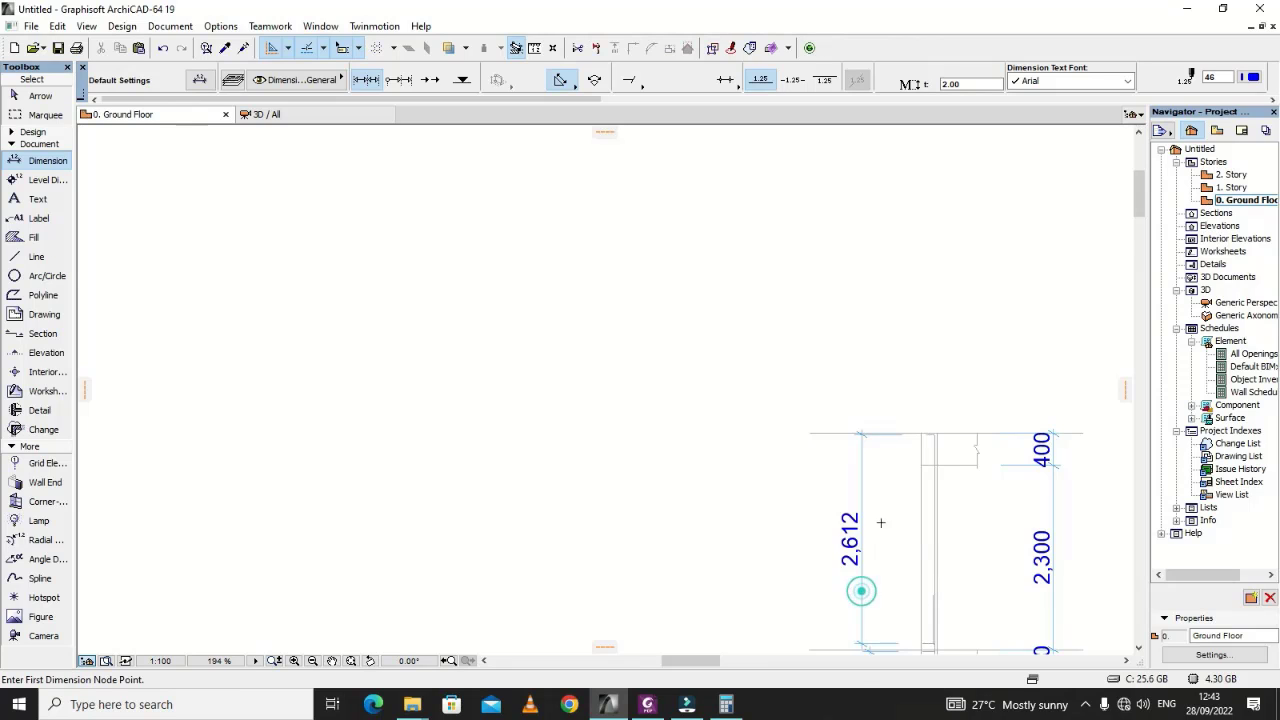
# Step: Move the upper storey's dimension line horizontally into line with the lower storey's dimension line
pyautogui.scroll(-2, 855, 525)
pyautogui.scroll(5, 852, 515)
pyautogui.scroll(3, 852, 515)
pyautogui.press('Escape')
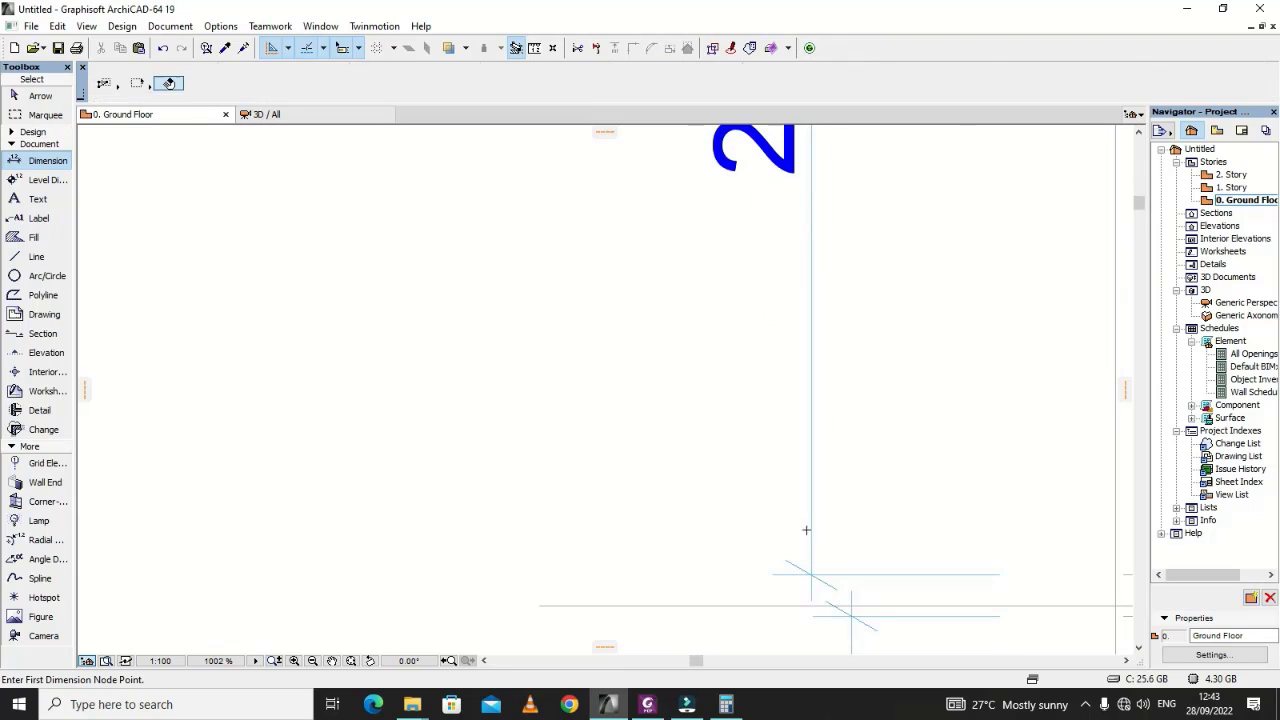
pyautogui.click(810, 531)
pyautogui.click(812, 557)
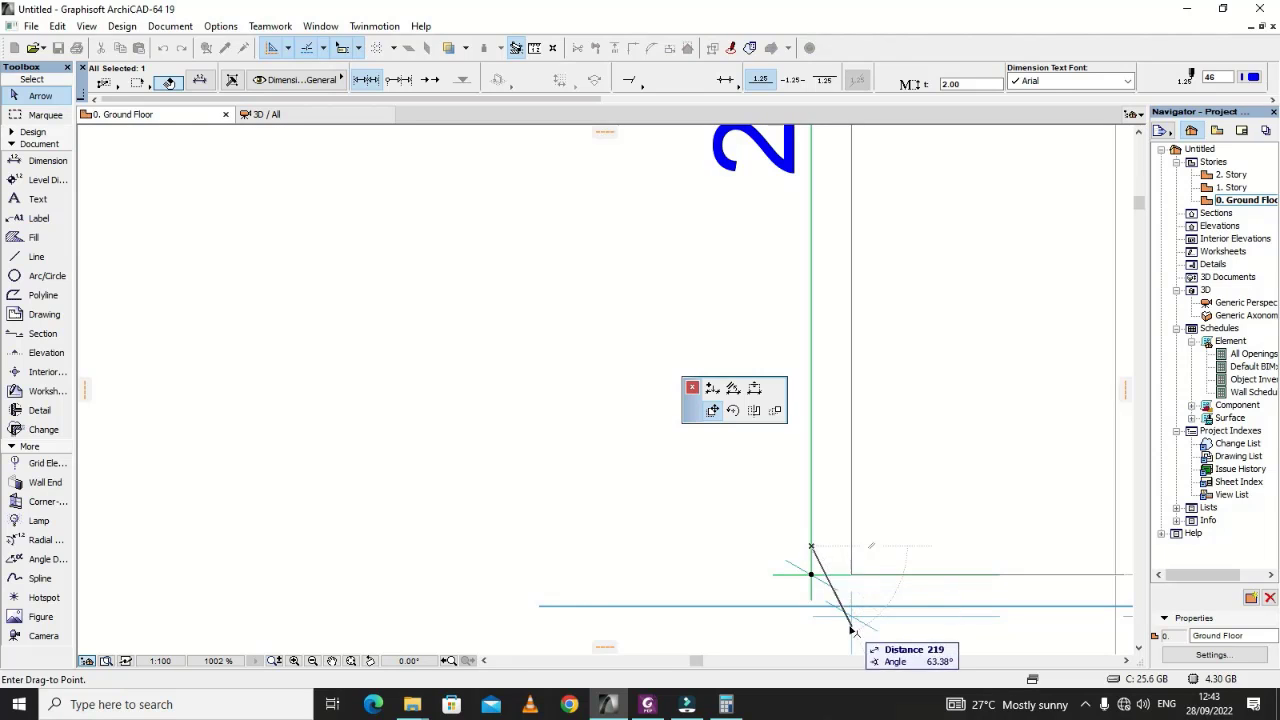
pyautogui.scroll(9, 858, 600)
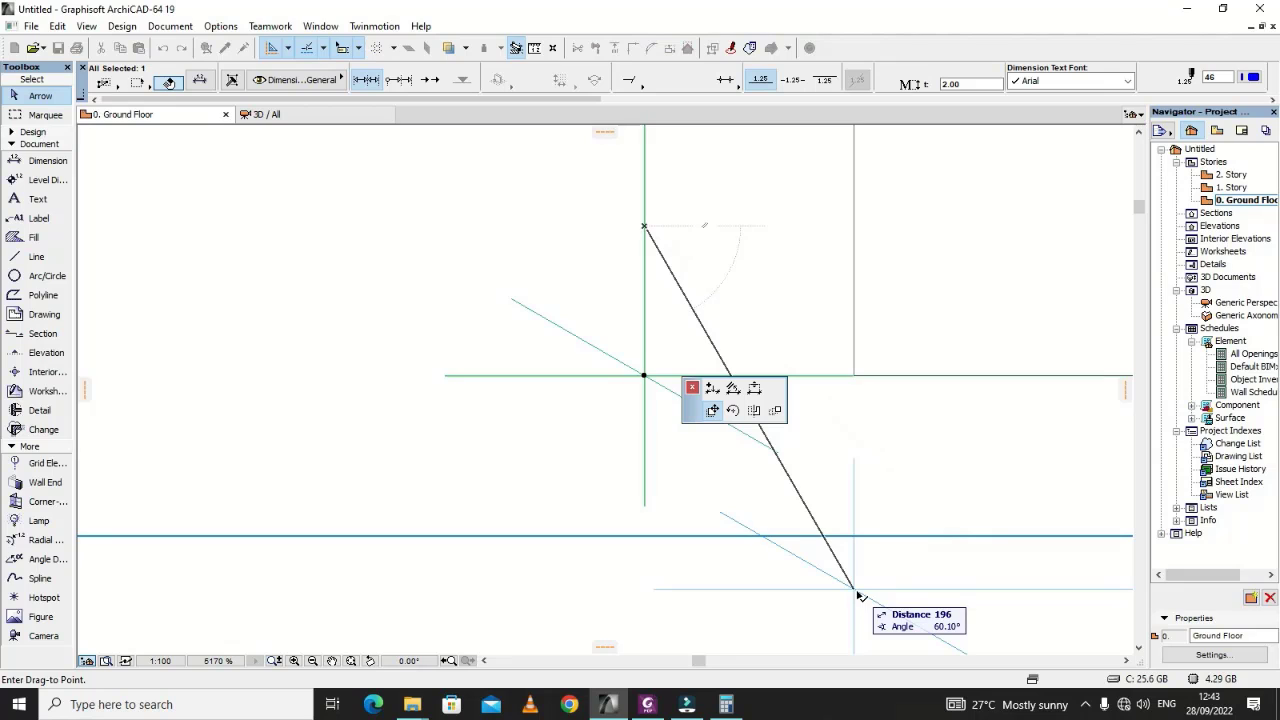
pyautogui.click(853, 376)
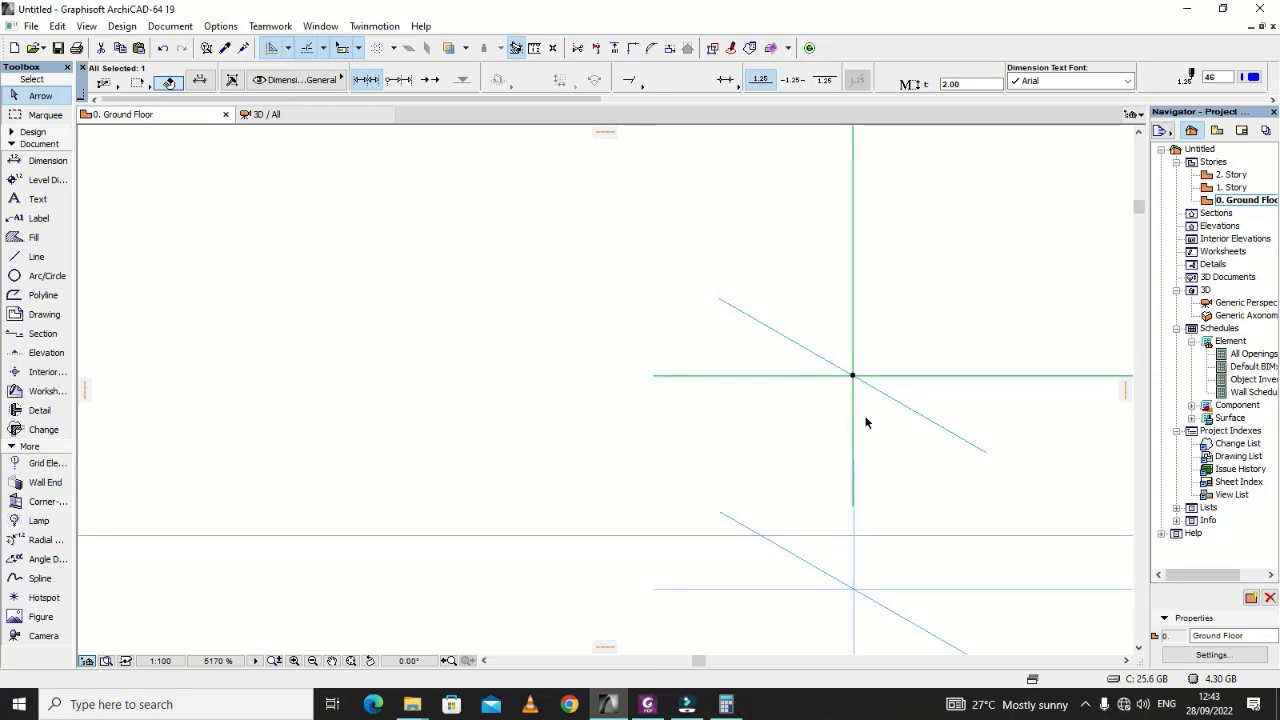
# Step: Refine the upper dimension line's alignment by shifting it about 1 mm to the right, then deselect it
pyautogui.scroll(7, 867, 519)
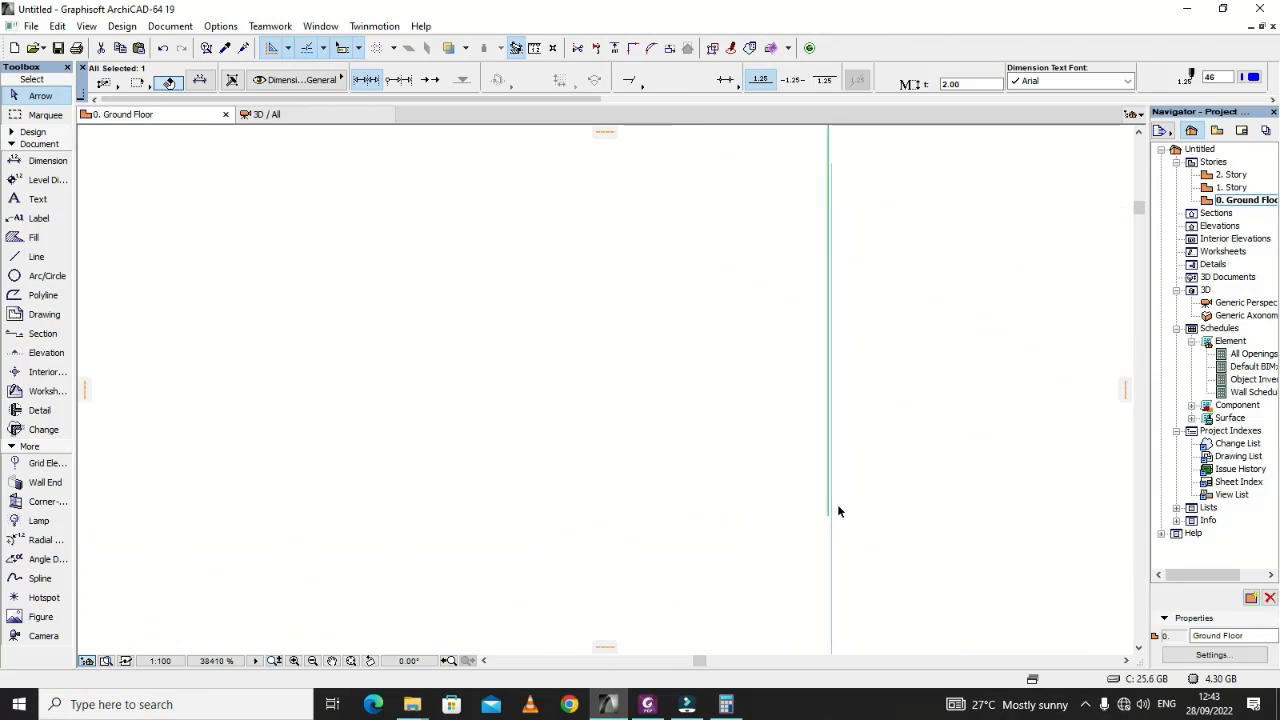
pyautogui.press('Escape')
pyautogui.scroll(-8, 885, 540)
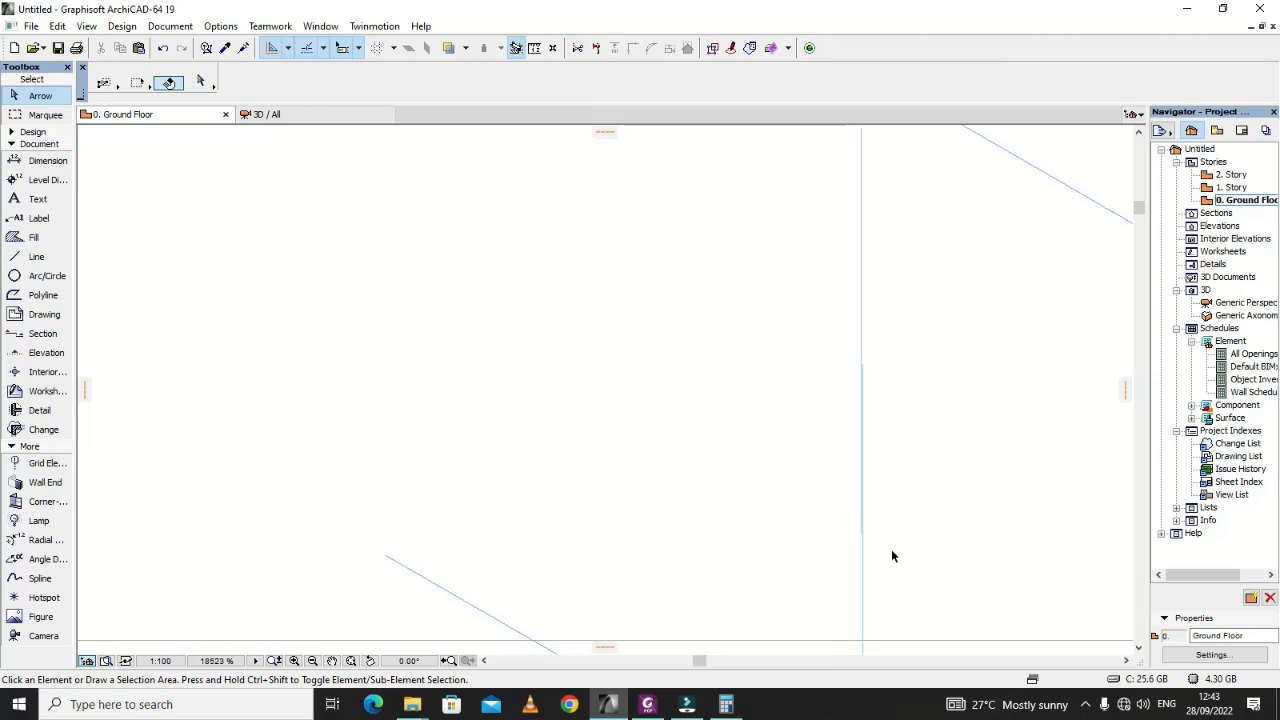
pyautogui.click(886, 429)
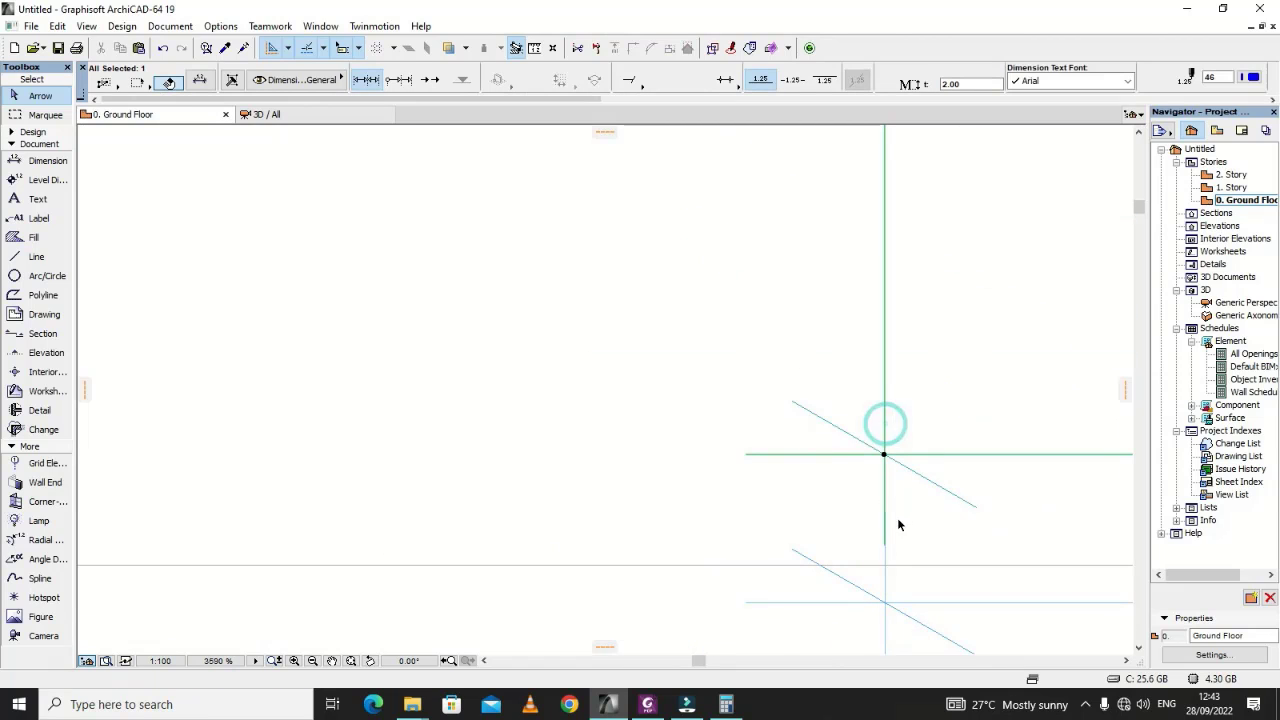
pyautogui.click(885, 545)
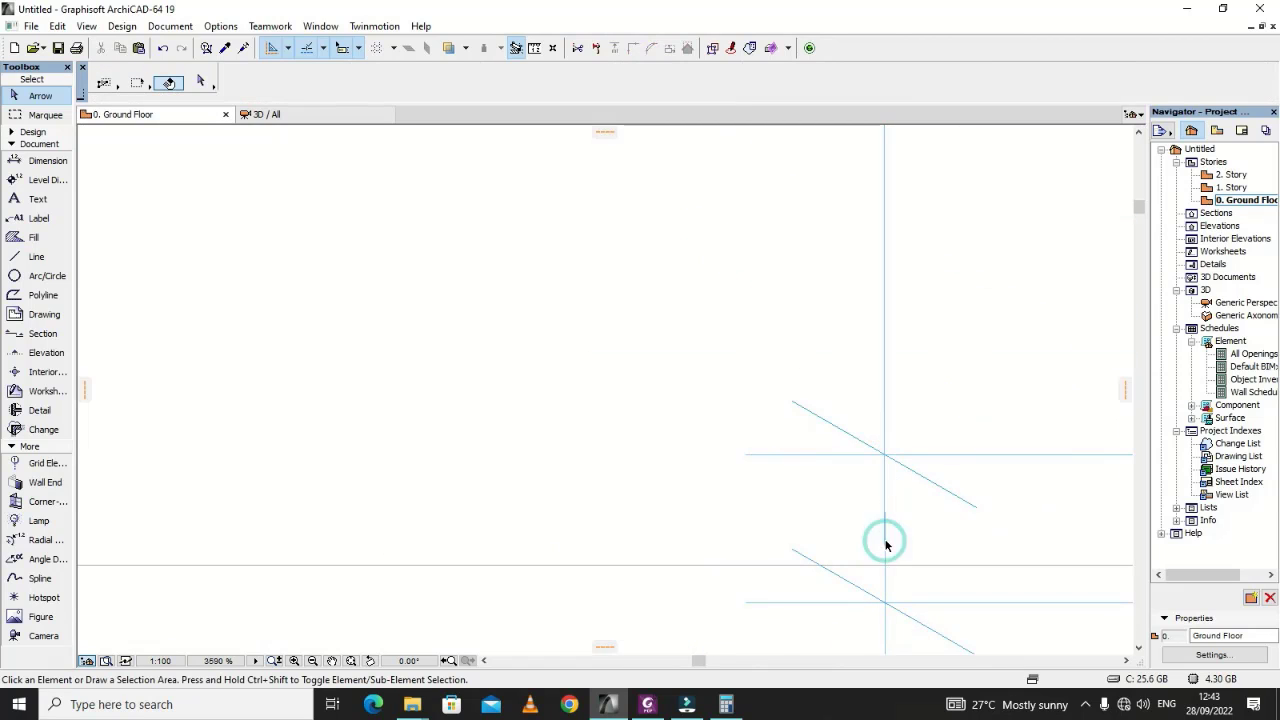
pyautogui.click(883, 423)
pyautogui.scroll(5, 890, 460)
pyautogui.click(858, 460)
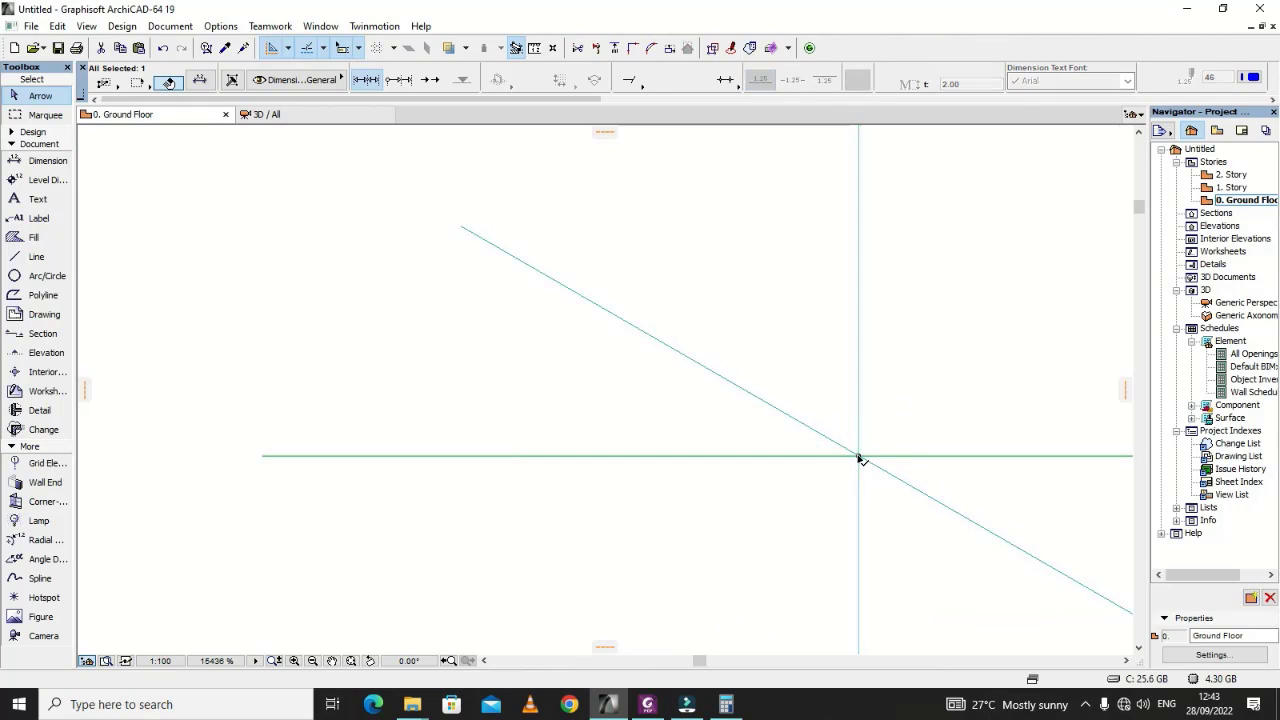
pyautogui.click(861, 431)
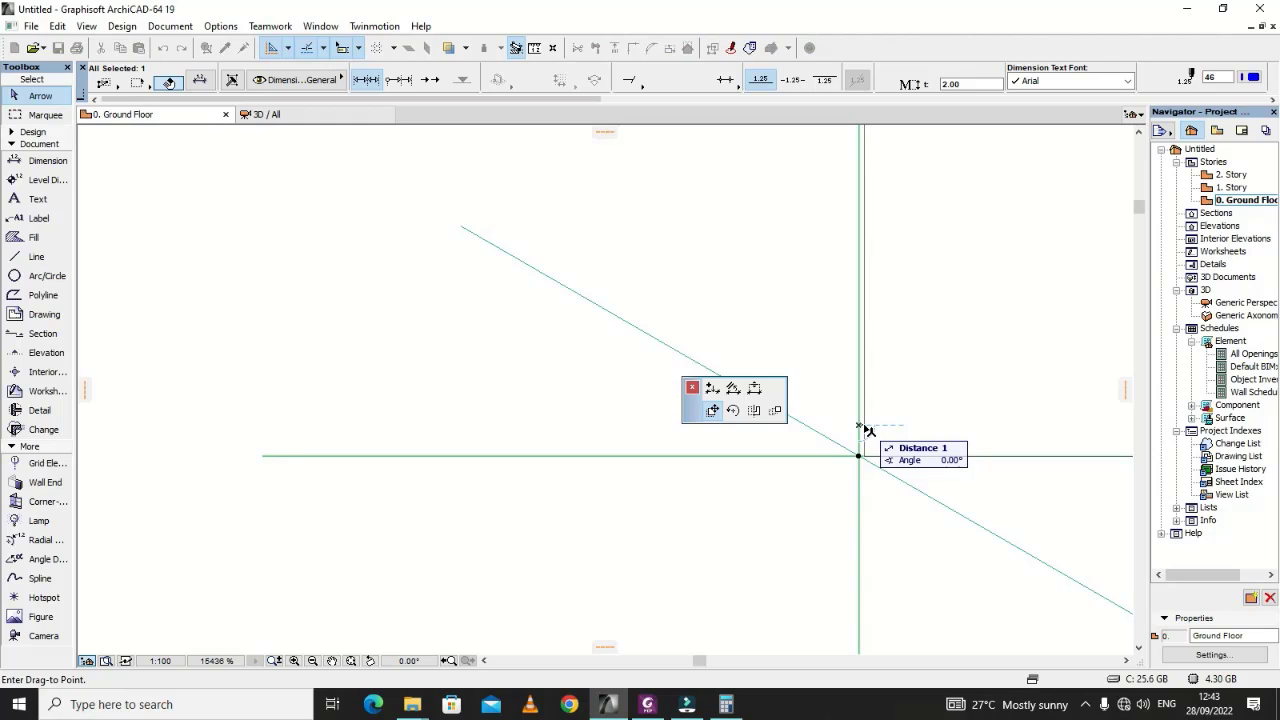
pyautogui.click(865, 438)
pyautogui.scroll(3, 877, 437)
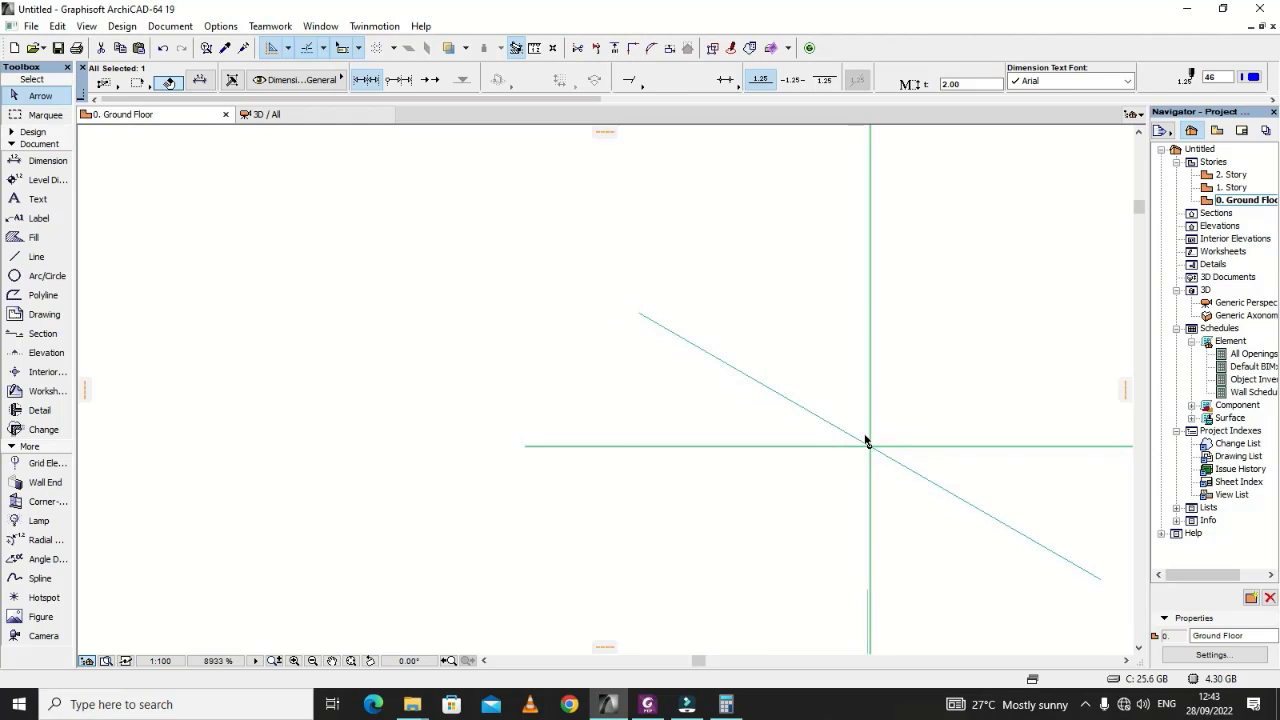
pyautogui.click(869, 553)
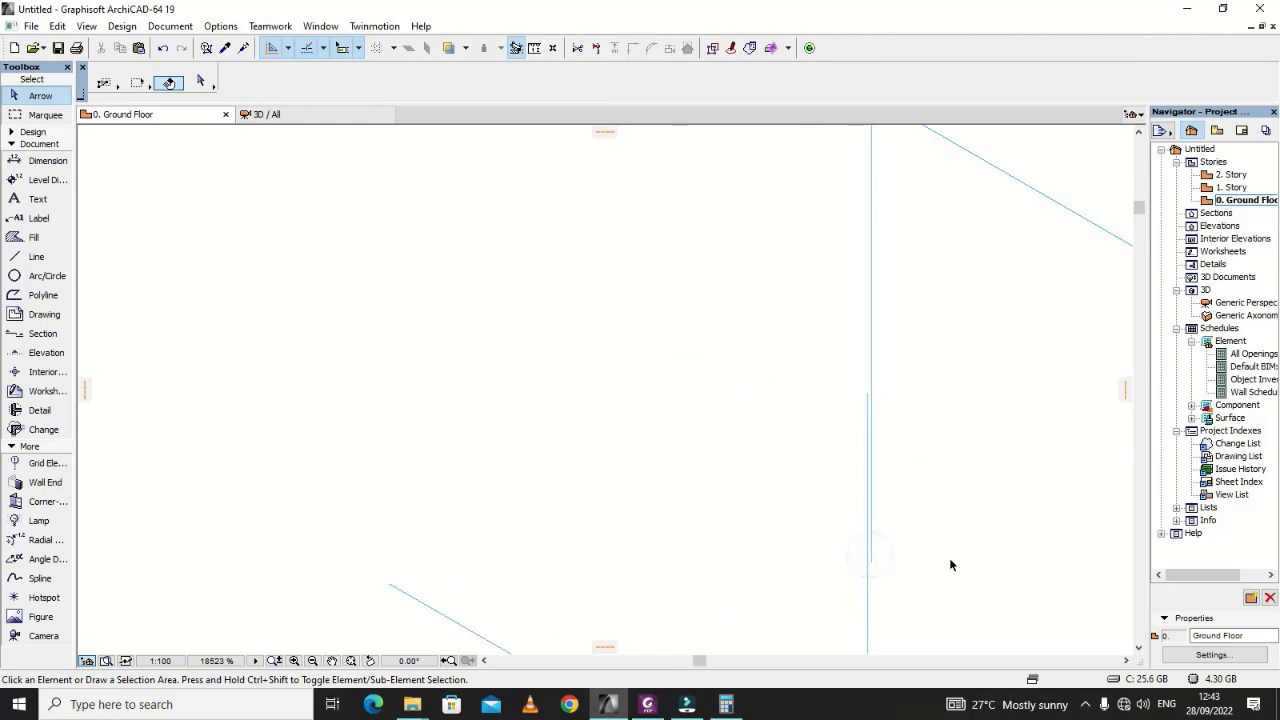
# Step: Check the alignment of the two dimension lines on the left side of the column section
pyautogui.scroll(-5, 850, 569)
pyautogui.scroll(-3, 845, 569)
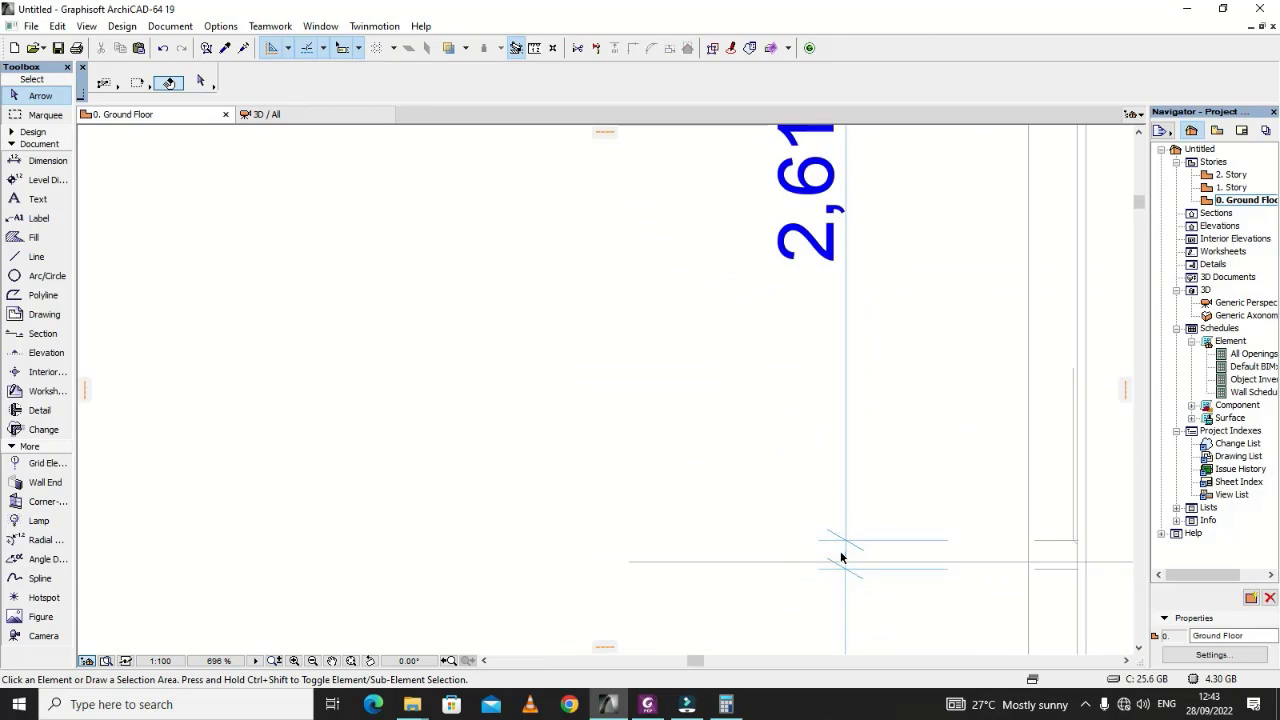
pyautogui.scroll(-4, 840, 560)
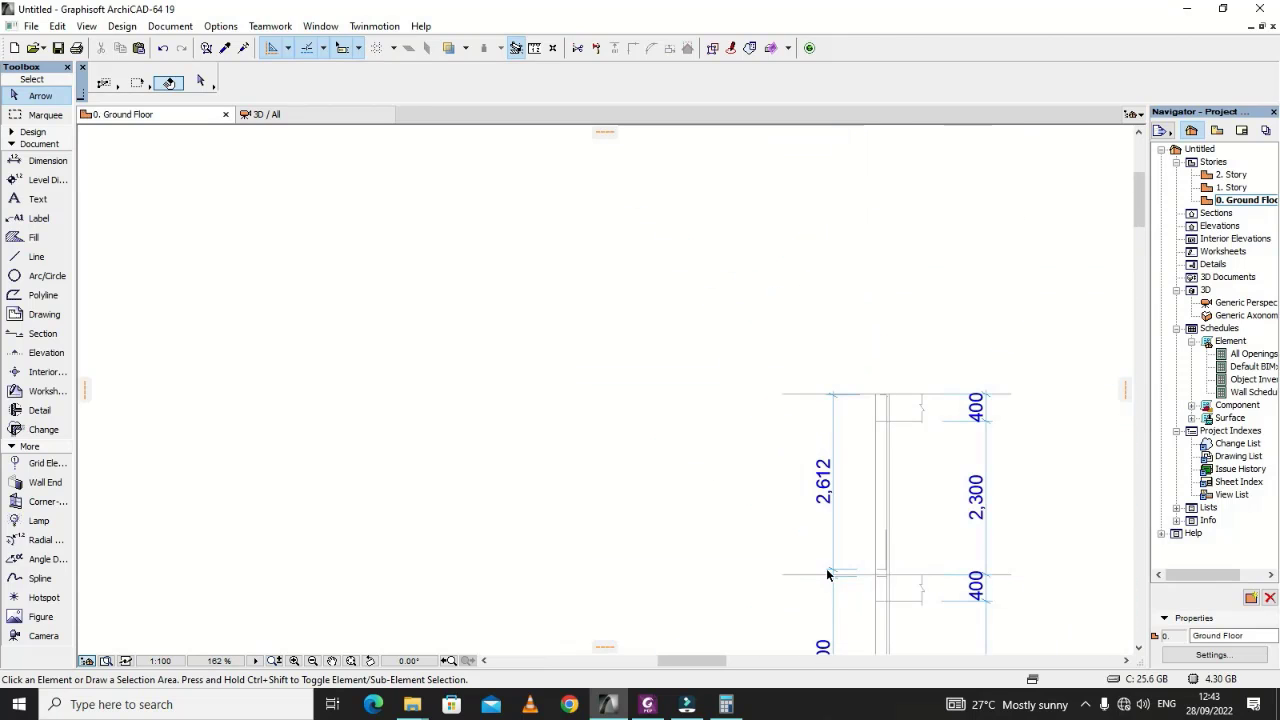
pyautogui.scroll(4, 840, 540)
pyautogui.scroll(-3, 650, 497)
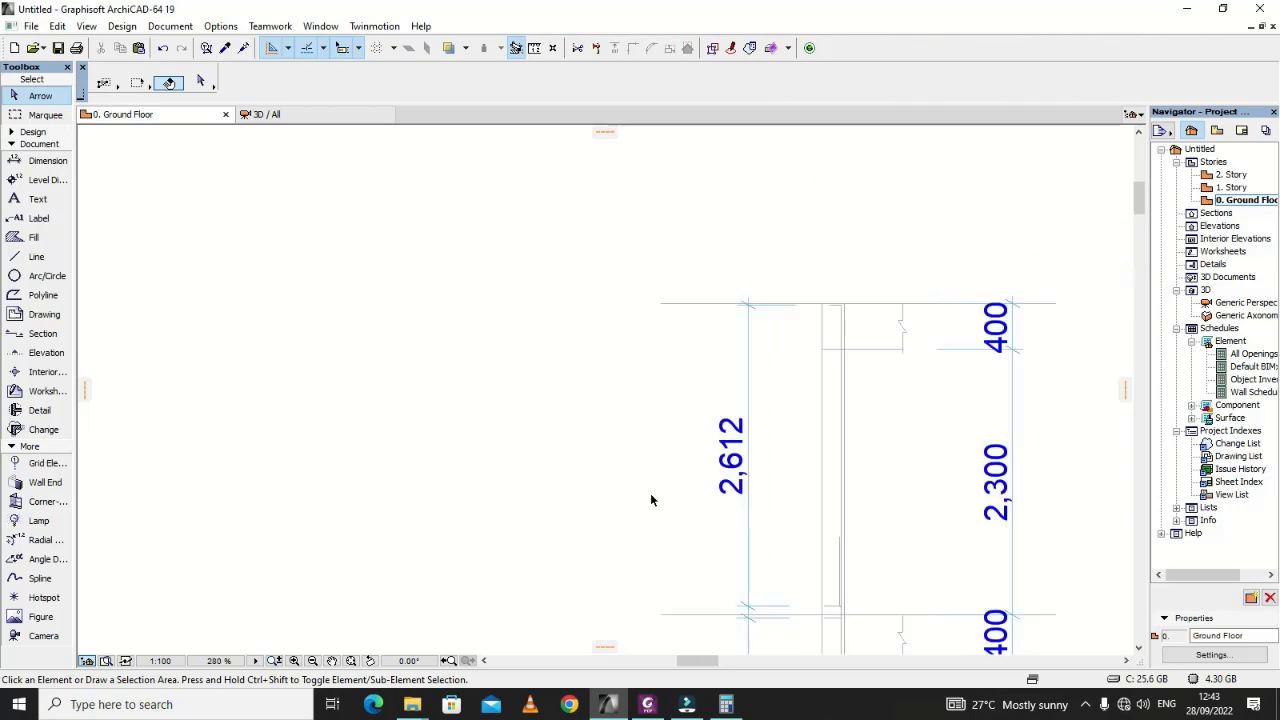
pyautogui.scroll(2, 750, 365)
pyautogui.scroll(-4, 748, 370)
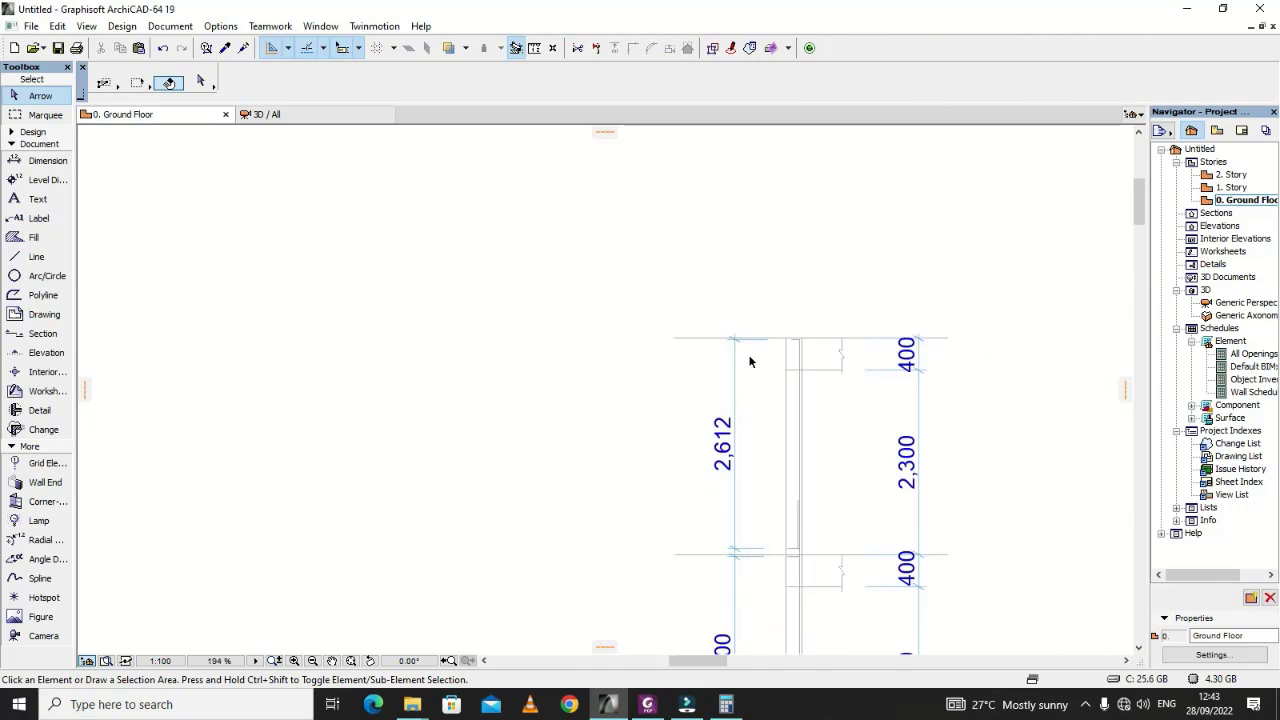
# Step: Dimension the lower storey vertically from the middle floor level line to the base level line, outside the existing dimension line beside the column
pyautogui.scroll(5, 748, 475)
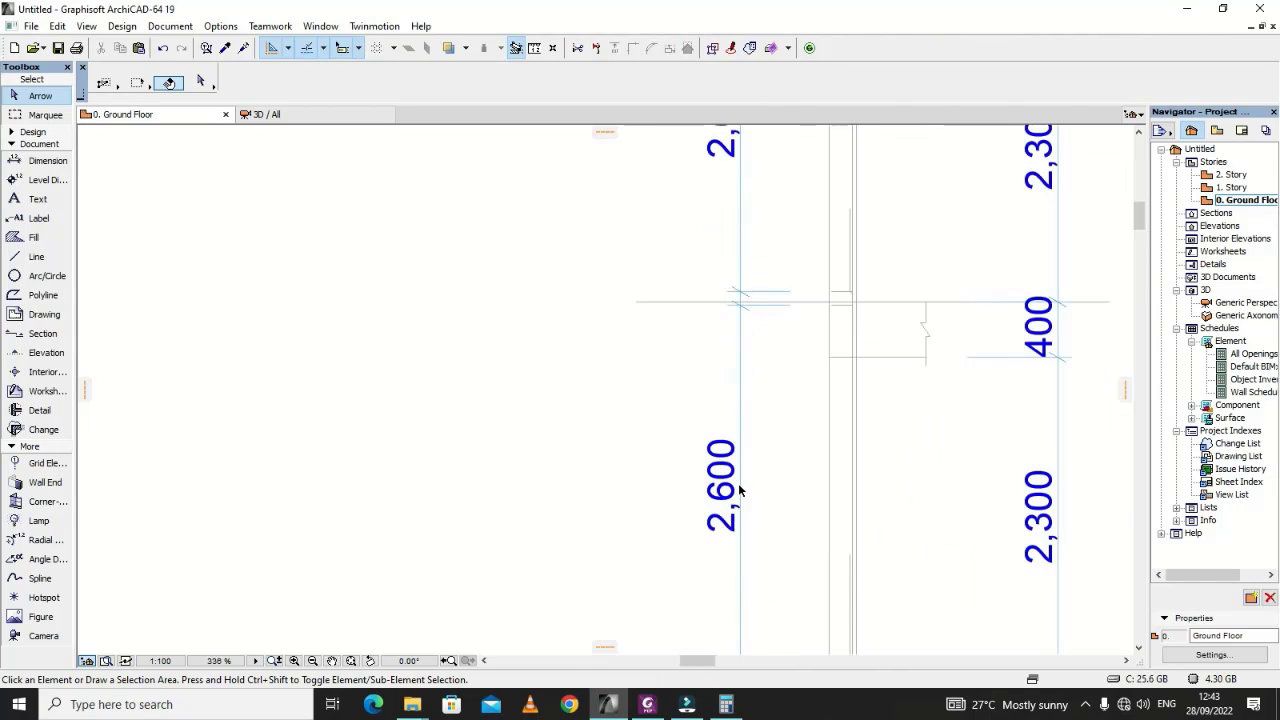
pyautogui.scroll(-3, 720, 419)
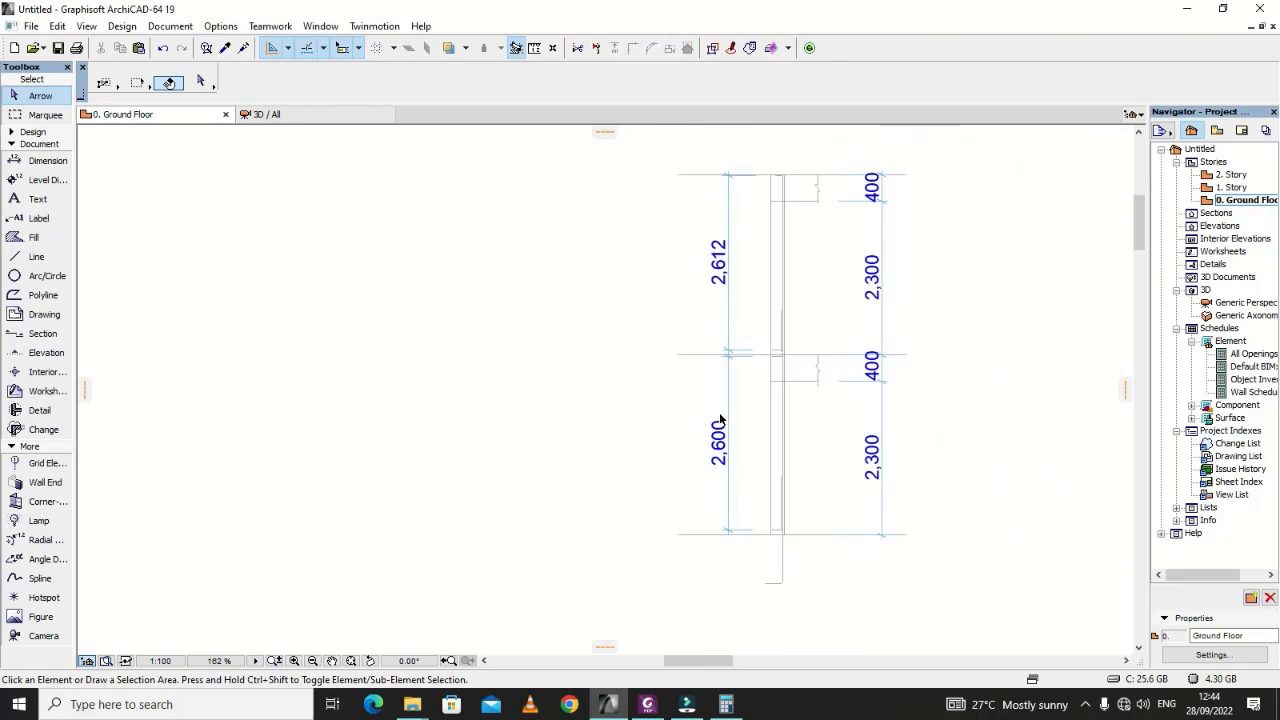
pyautogui.scroll(1, 720, 419)
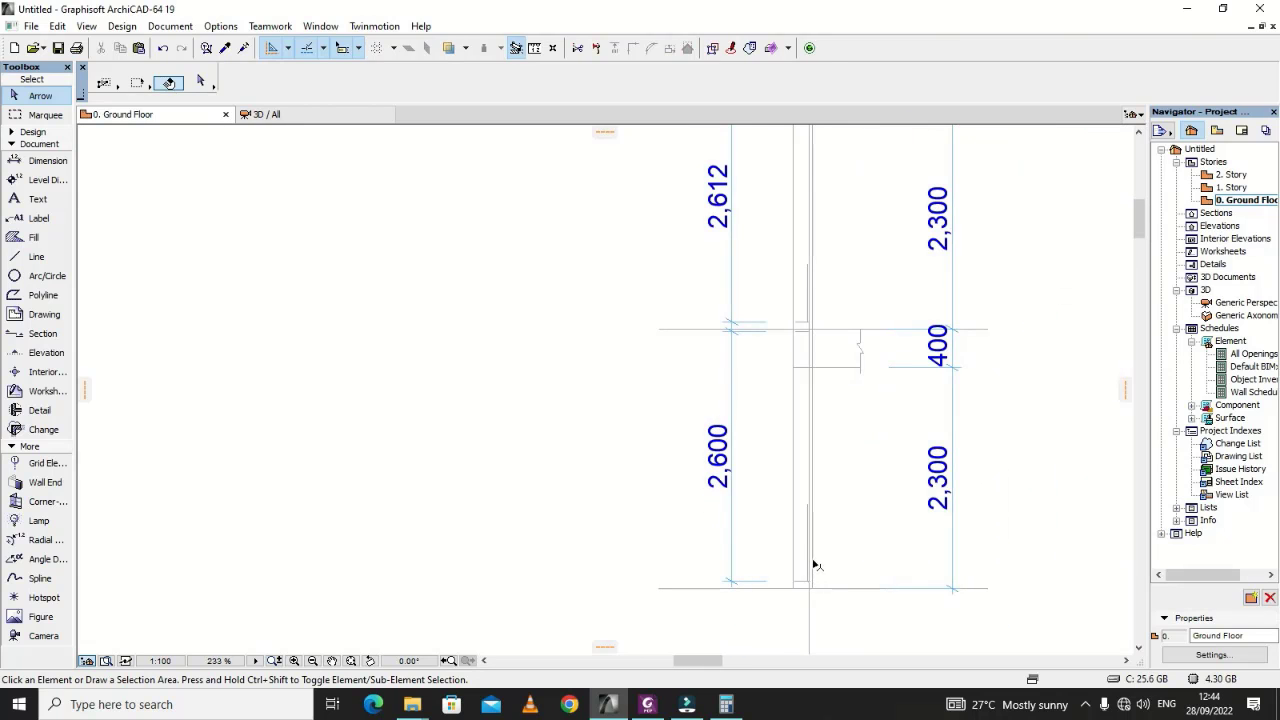
pyautogui.scroll(-1, 815, 562)
pyautogui.scroll(2, 730, 490)
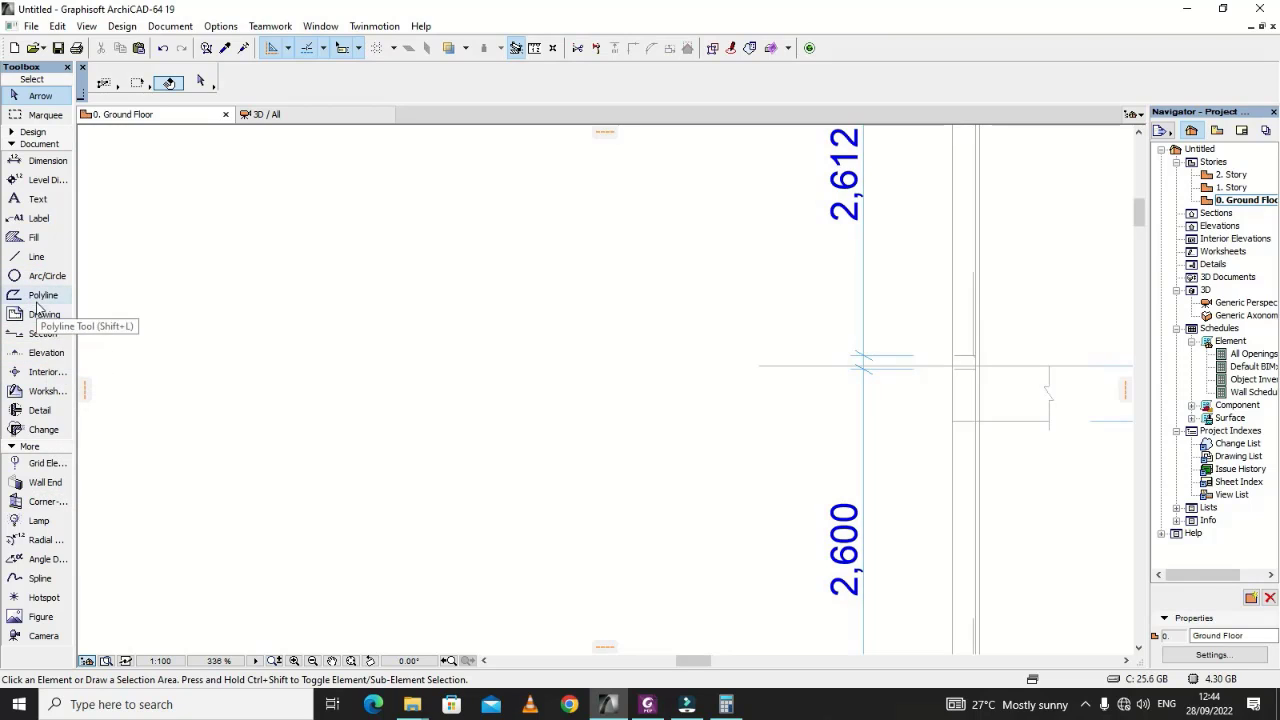
pyautogui.click(38, 199)
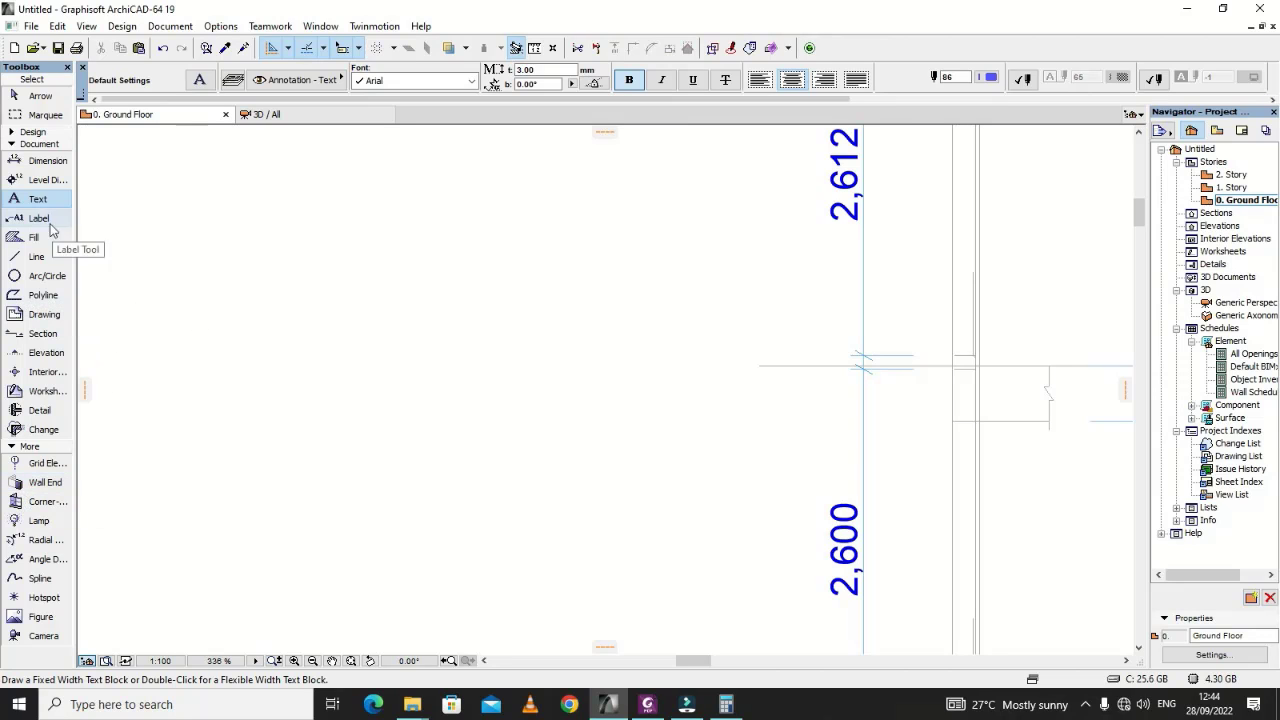
pyautogui.click(44, 161)
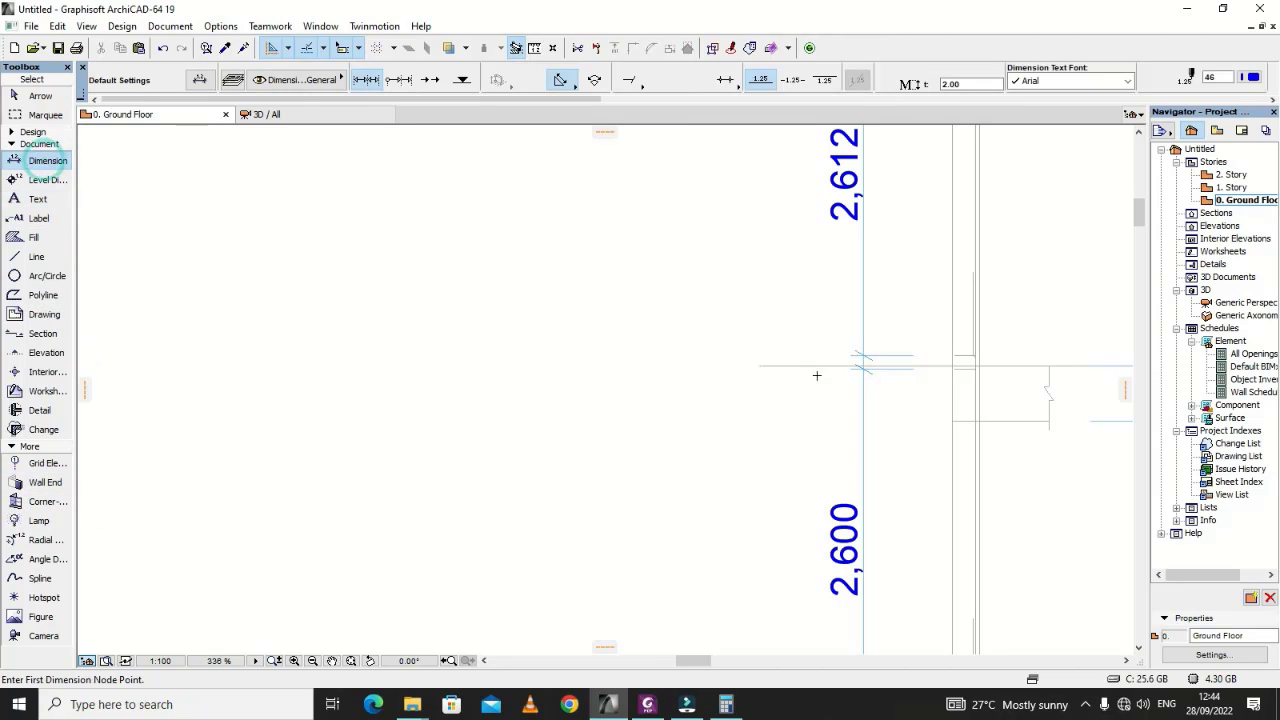
pyautogui.click(760, 359)
pyautogui.scroll(-3, 758, 362)
pyautogui.scroll(2, 779, 542)
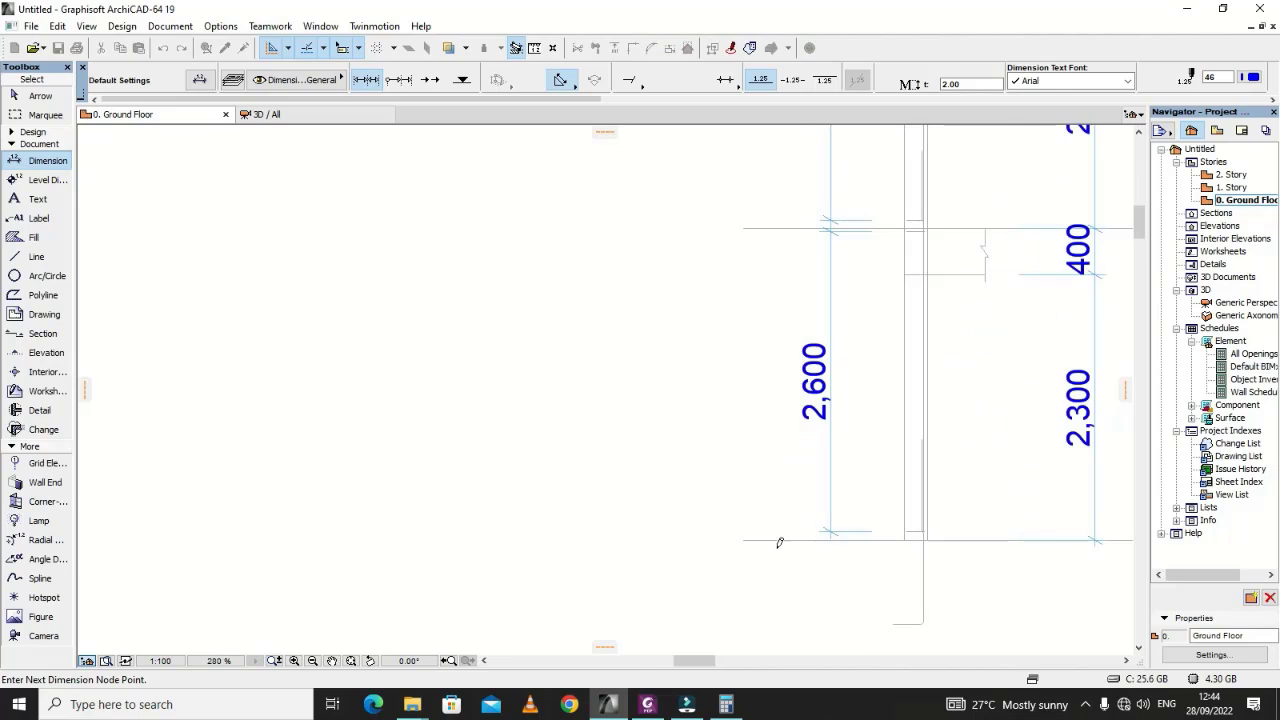
pyautogui.doubleClick(743, 540)
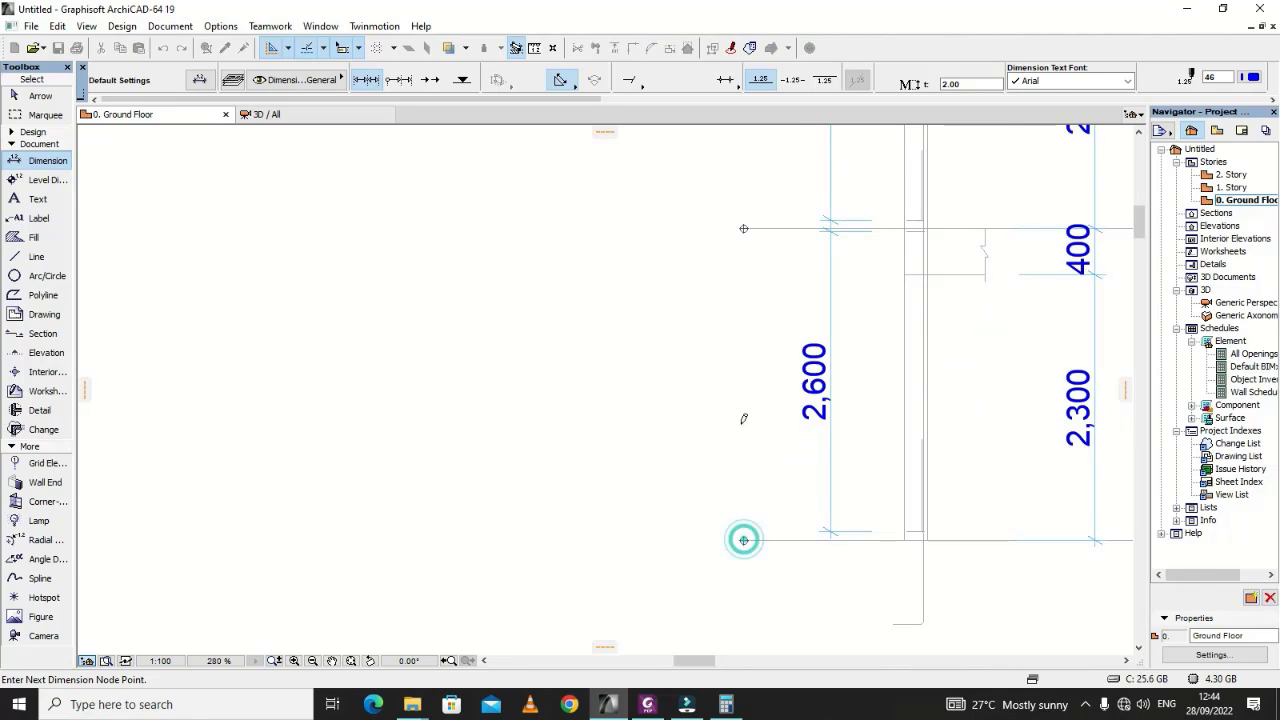
pyautogui.click(727, 399)
# Step: Dimension the upper storey vertically from the middle floor level line to the top level line, in line with the lower storey's outer dimension
pyautogui.scroll(-3, 735, 405)
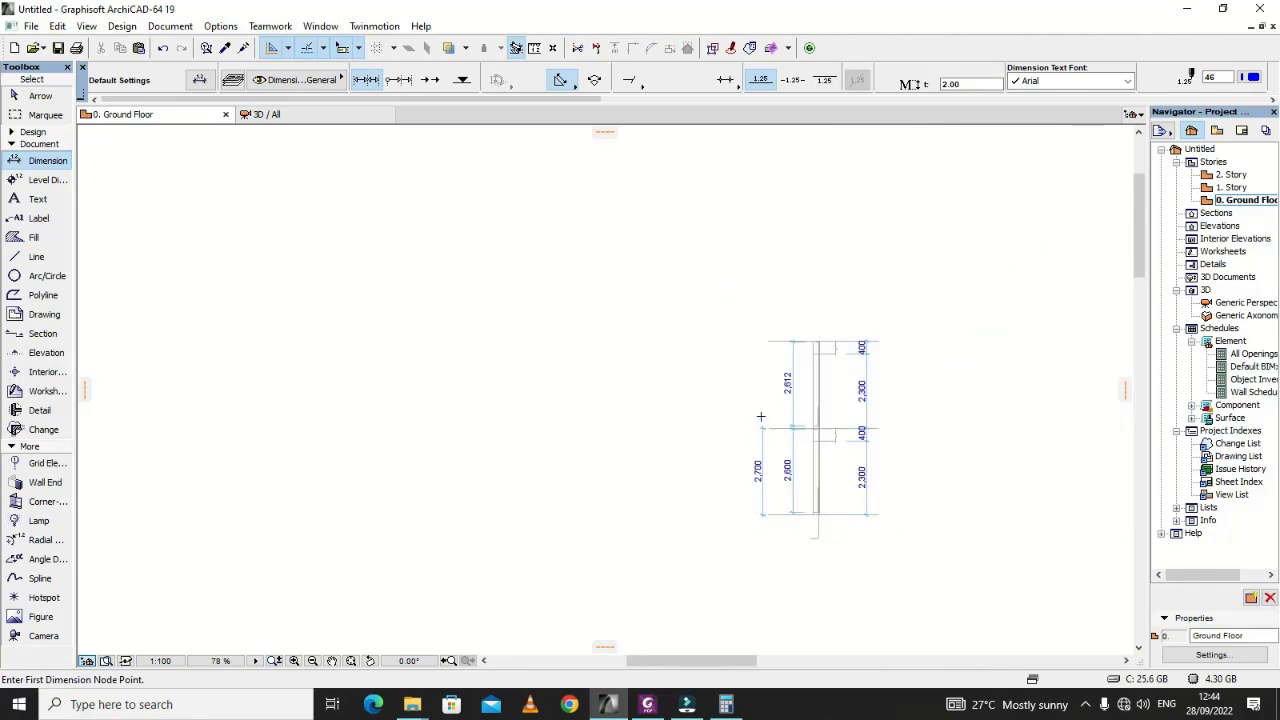
pyautogui.scroll(4, 810, 530)
pyautogui.click(809, 545)
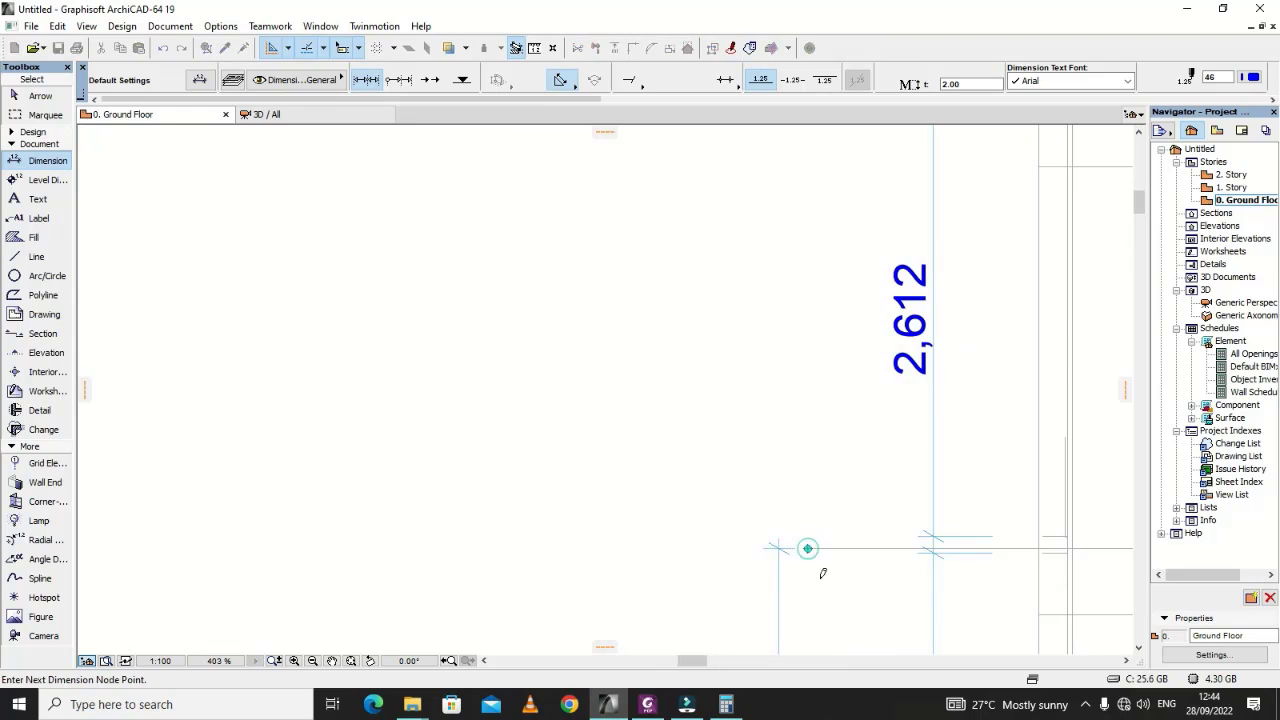
pyautogui.scroll(-4, 815, 560)
pyautogui.doubleClick(821, 466)
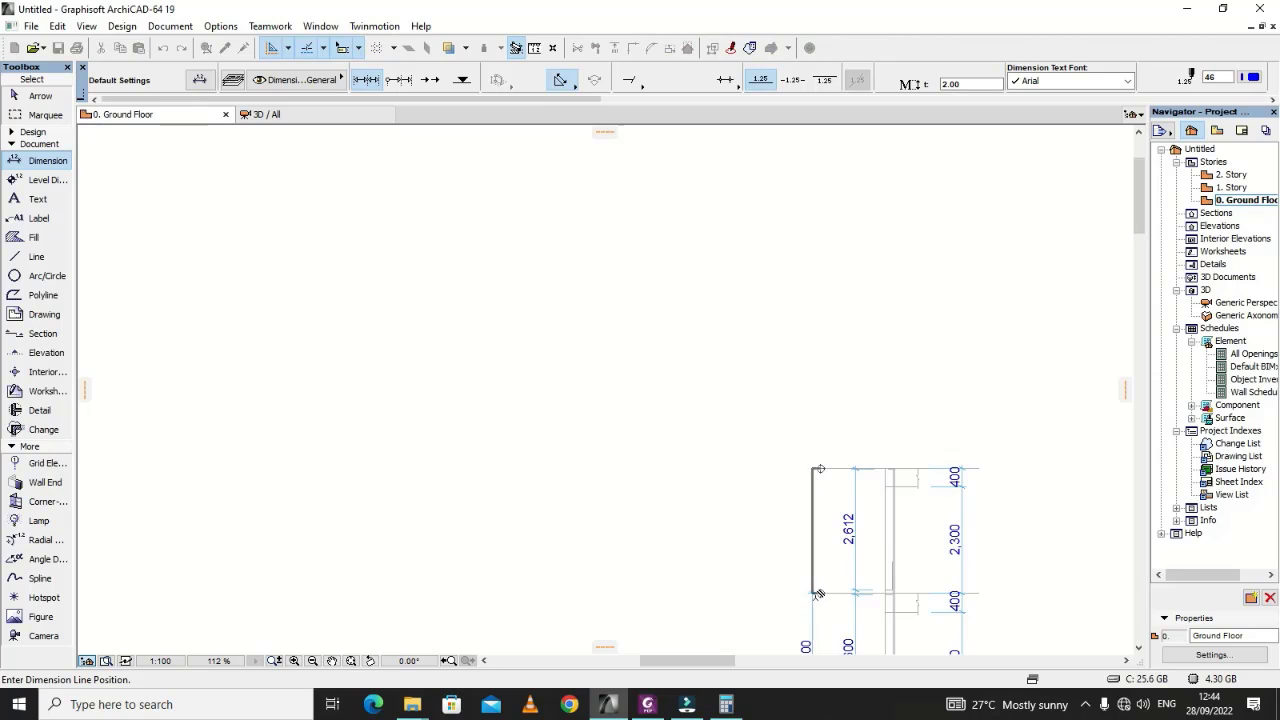
pyautogui.click(815, 593)
# Step: Review the storey dimensions, then examine the stirrup labels and spacing beside the column section in the structural drawing open in Foxit PhantomPDF
pyautogui.scroll(-4, 671, 534)
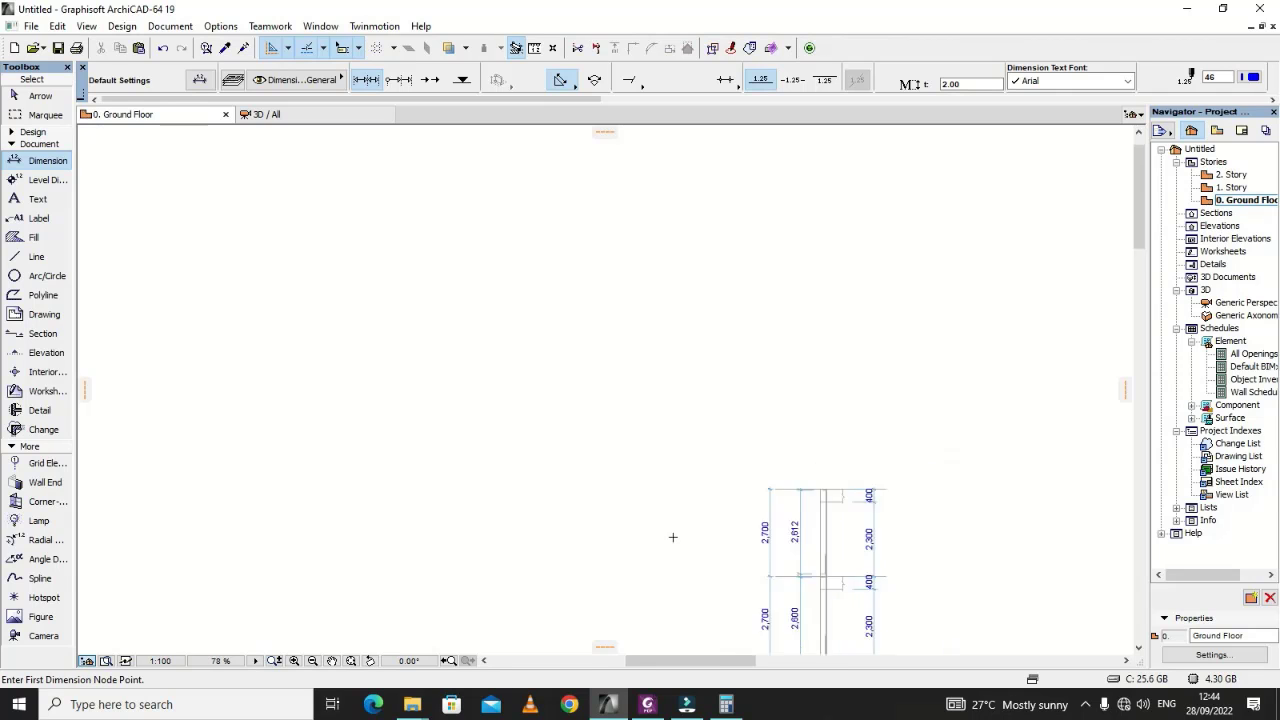
pyautogui.scroll(3, 815, 568)
pyautogui.scroll(4, 815, 568)
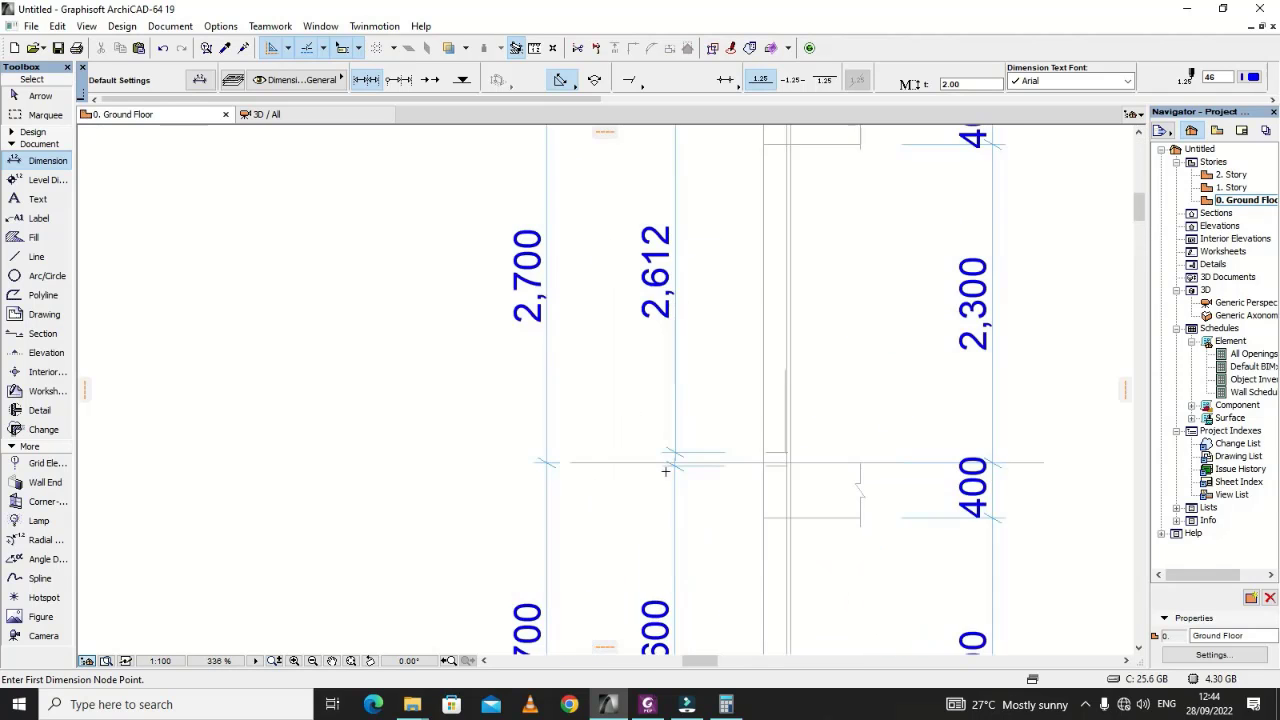
pyautogui.scroll(-4, 666, 463)
pyautogui.scroll(3, 629, 477)
pyautogui.scroll(2, 629, 477)
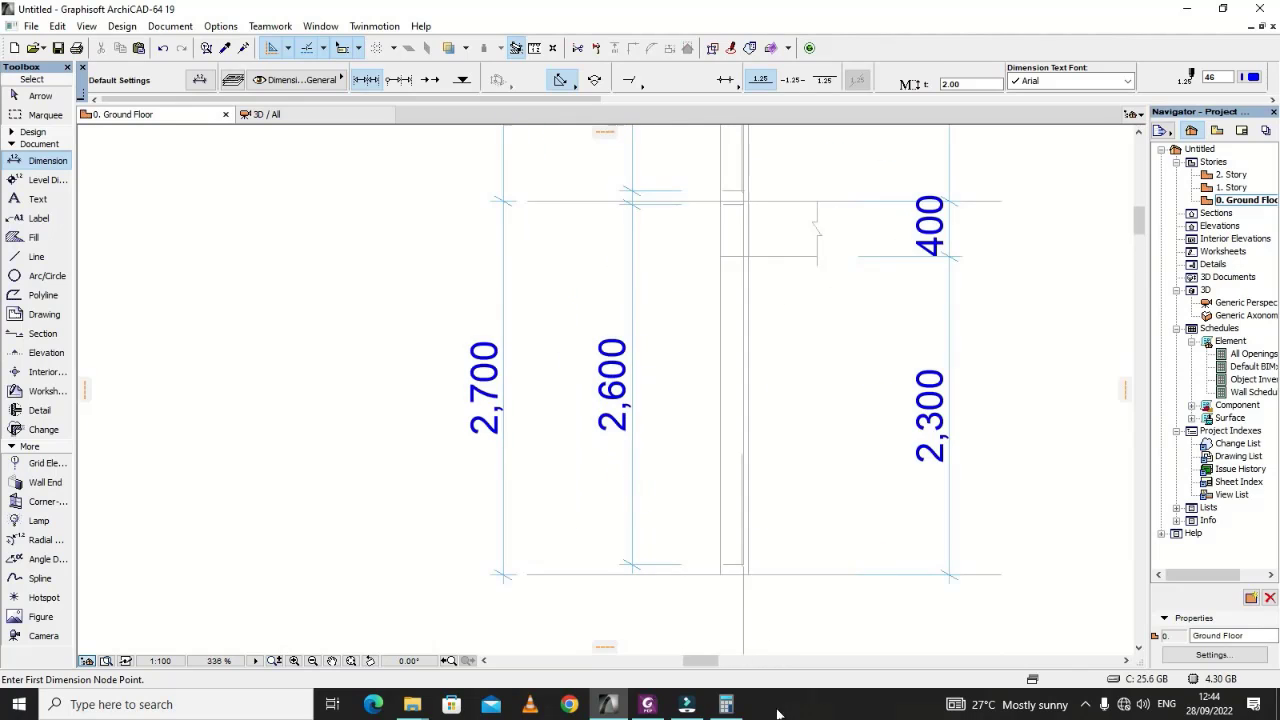
pyautogui.click(645, 706)
pyautogui.scroll(2, 666, 529)
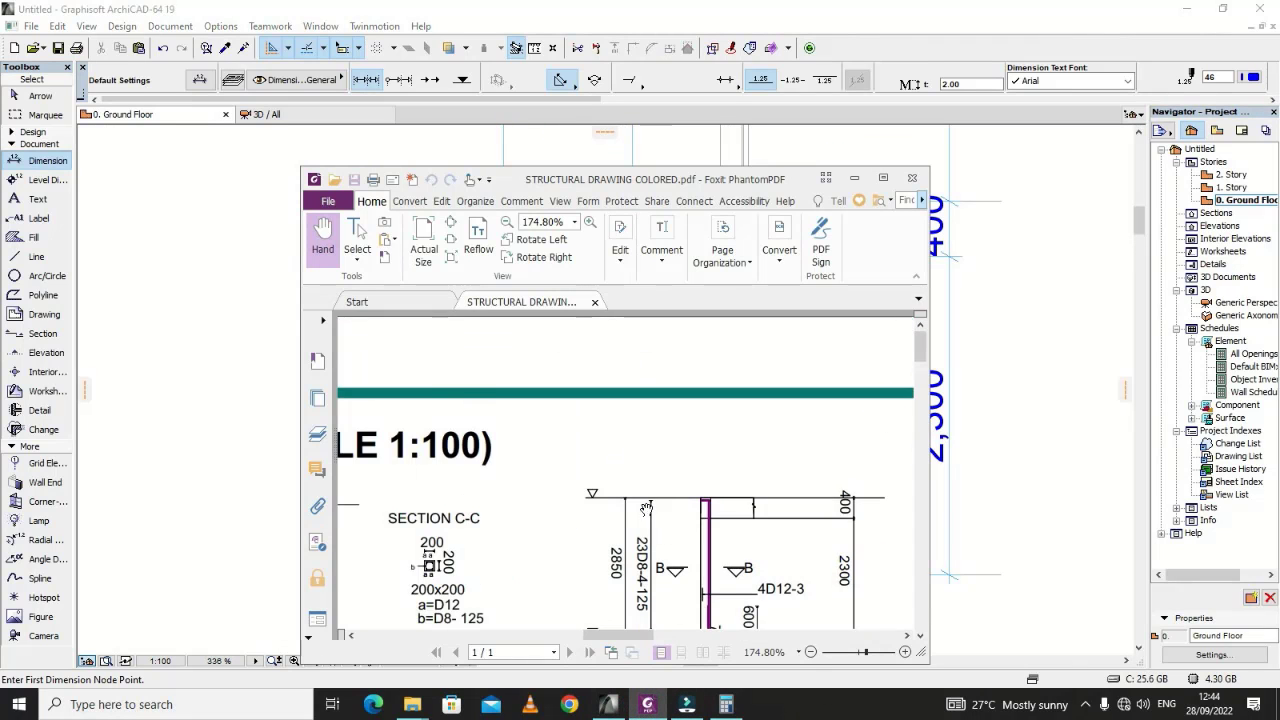
pyautogui.scroll(-4, 646, 509)
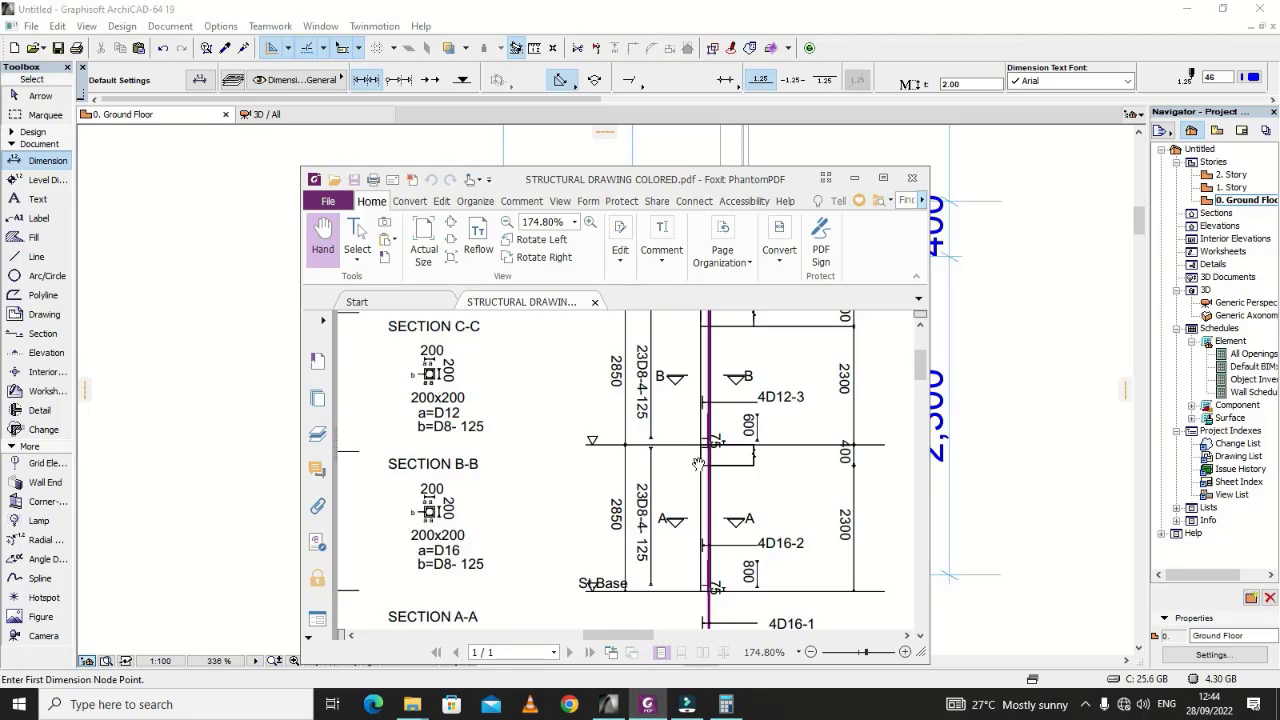
pyautogui.scroll(-1, 672, 518)
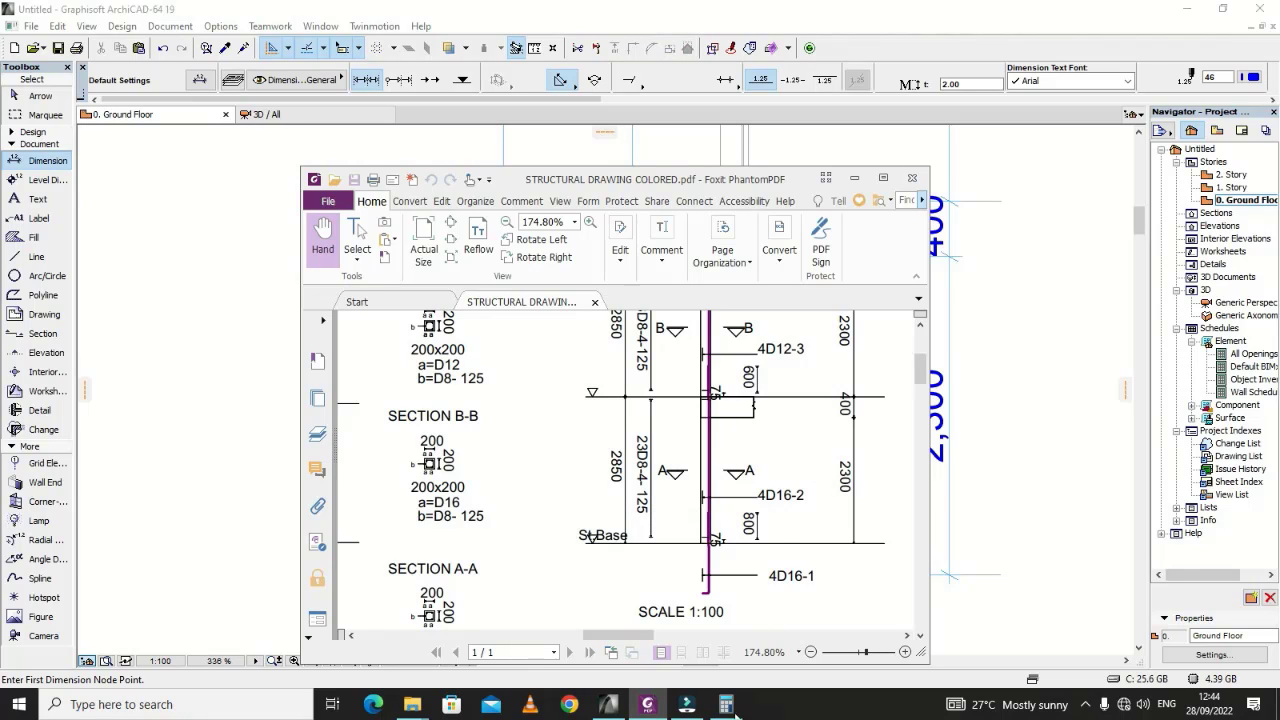
pyautogui.click(646, 706)
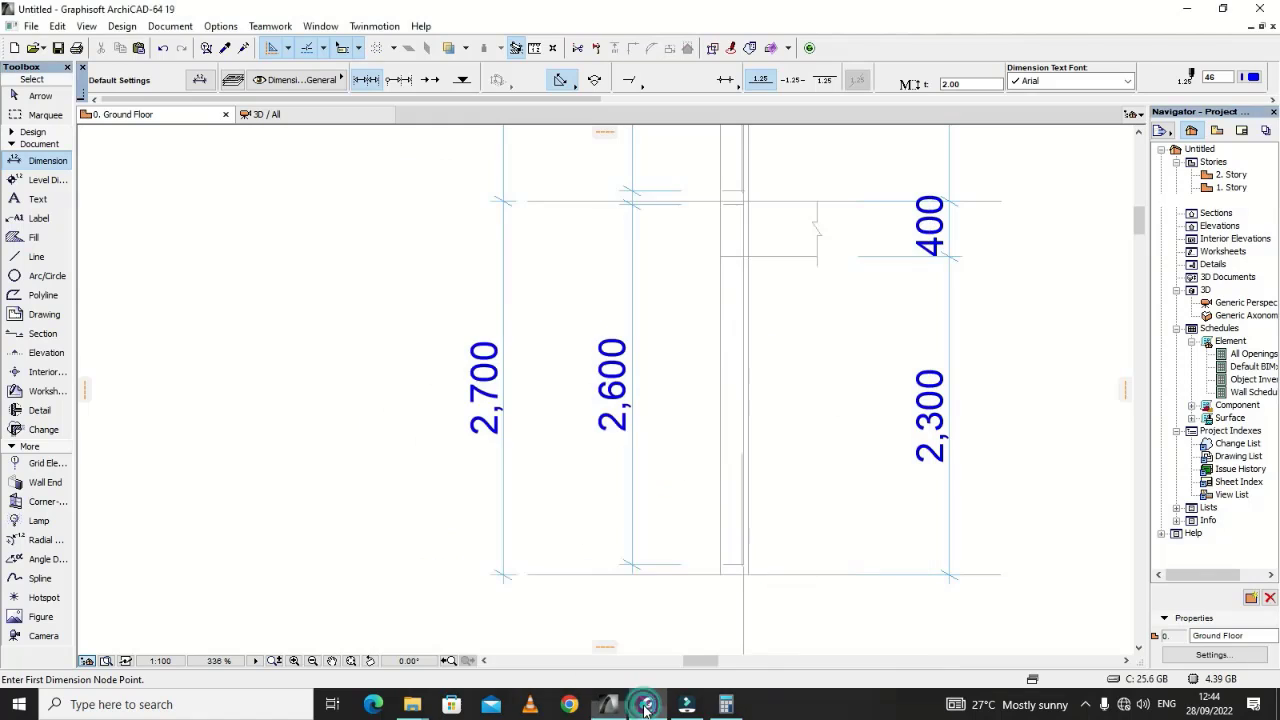
# Step: Switch to Calculator to divide 2700 by 125, close it, and leave the Dimension tool
pyautogui.click(724, 706)
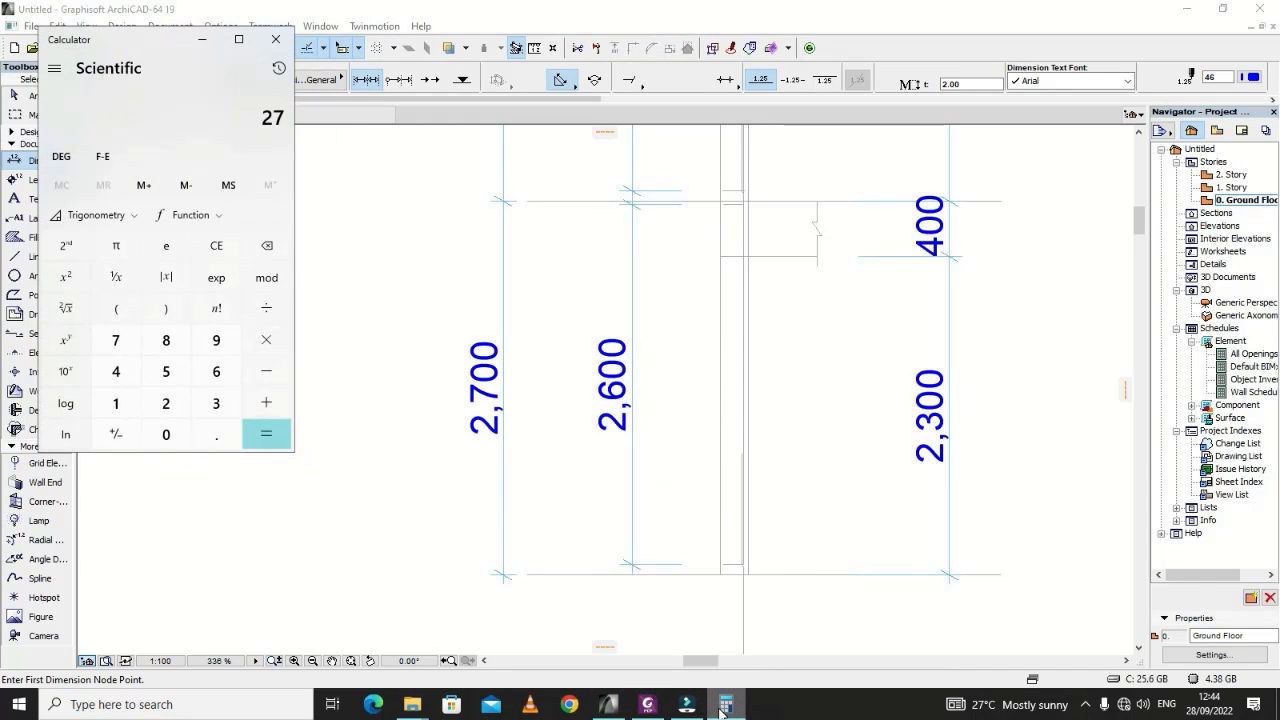
pyautogui.write('00+1')
pyautogui.write('25')
pyautogui.press('Return')
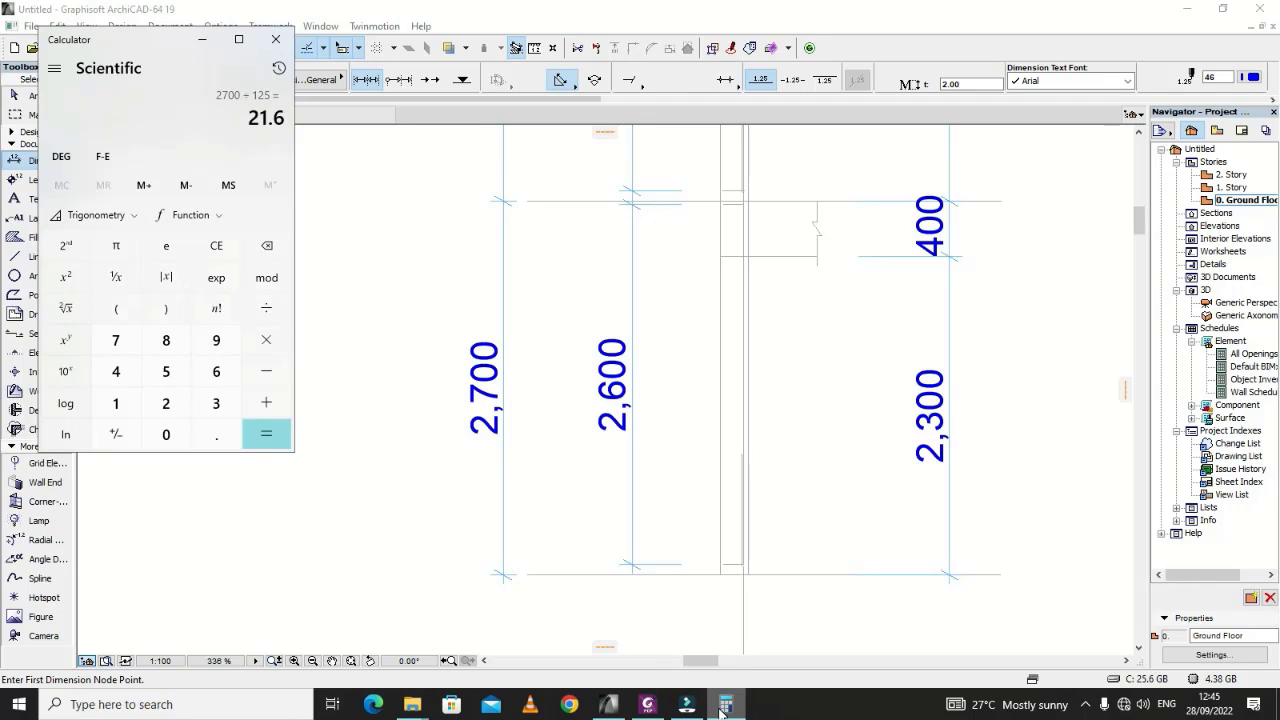
pyautogui.click(276, 39)
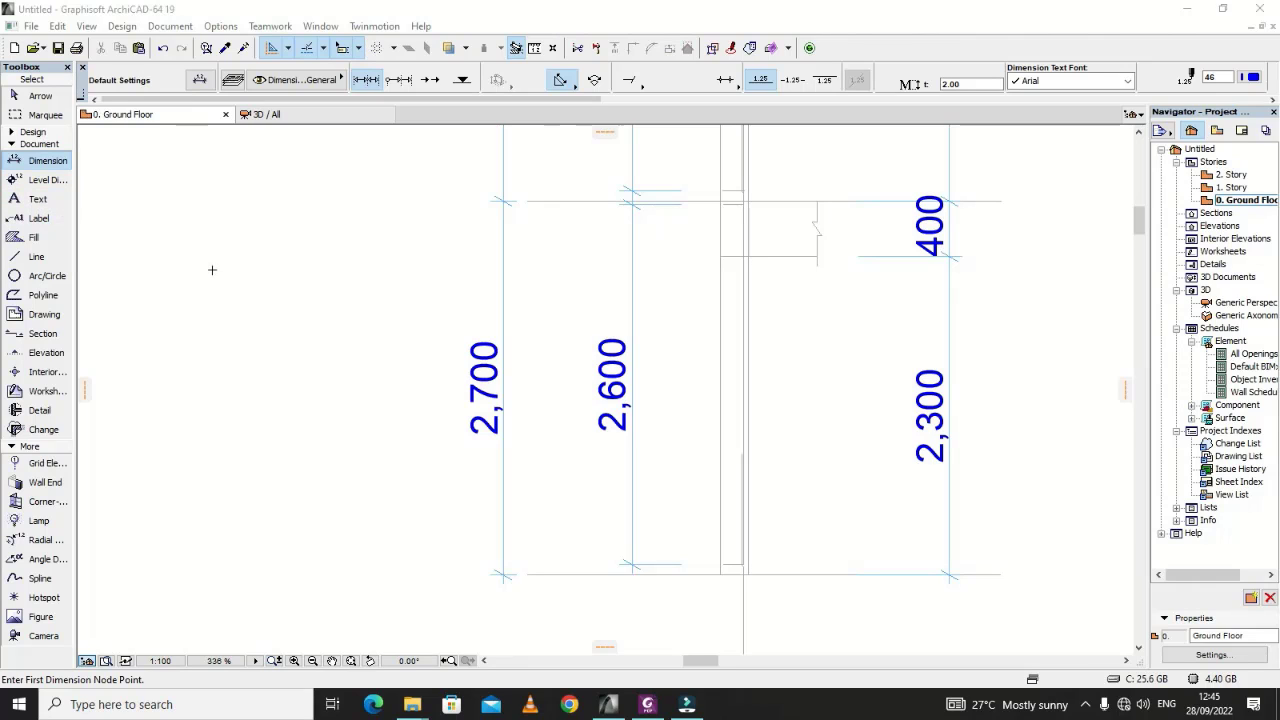
pyautogui.press('Escape')
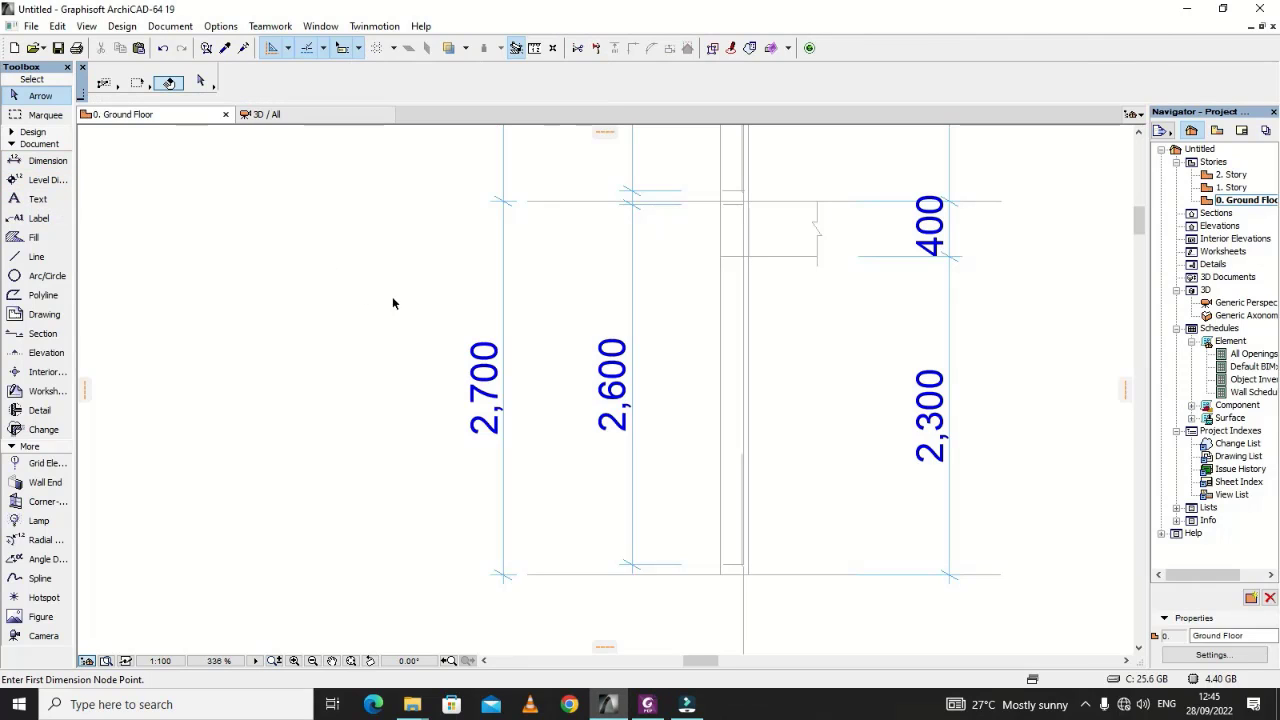
# Step: Switch the lower storey's inner dimension text from measured value to custom text
pyautogui.click(603, 383)
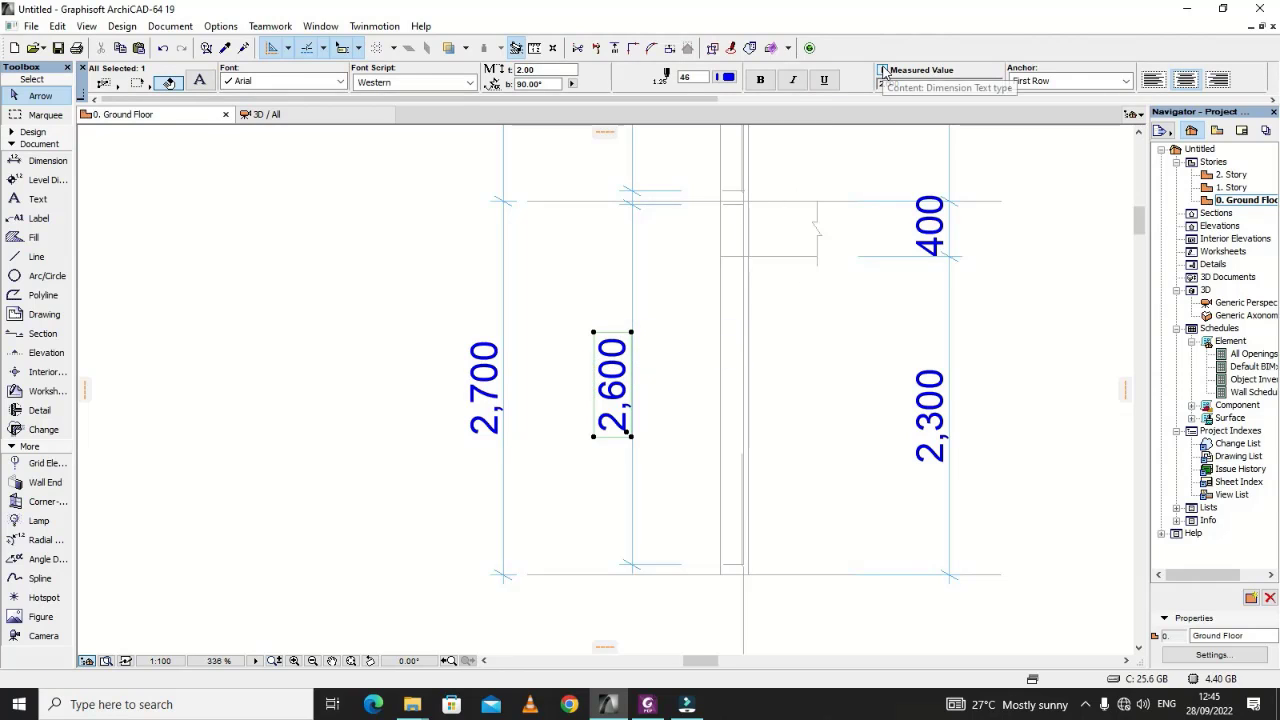
pyautogui.click(596, 297)
pyautogui.click(608, 360)
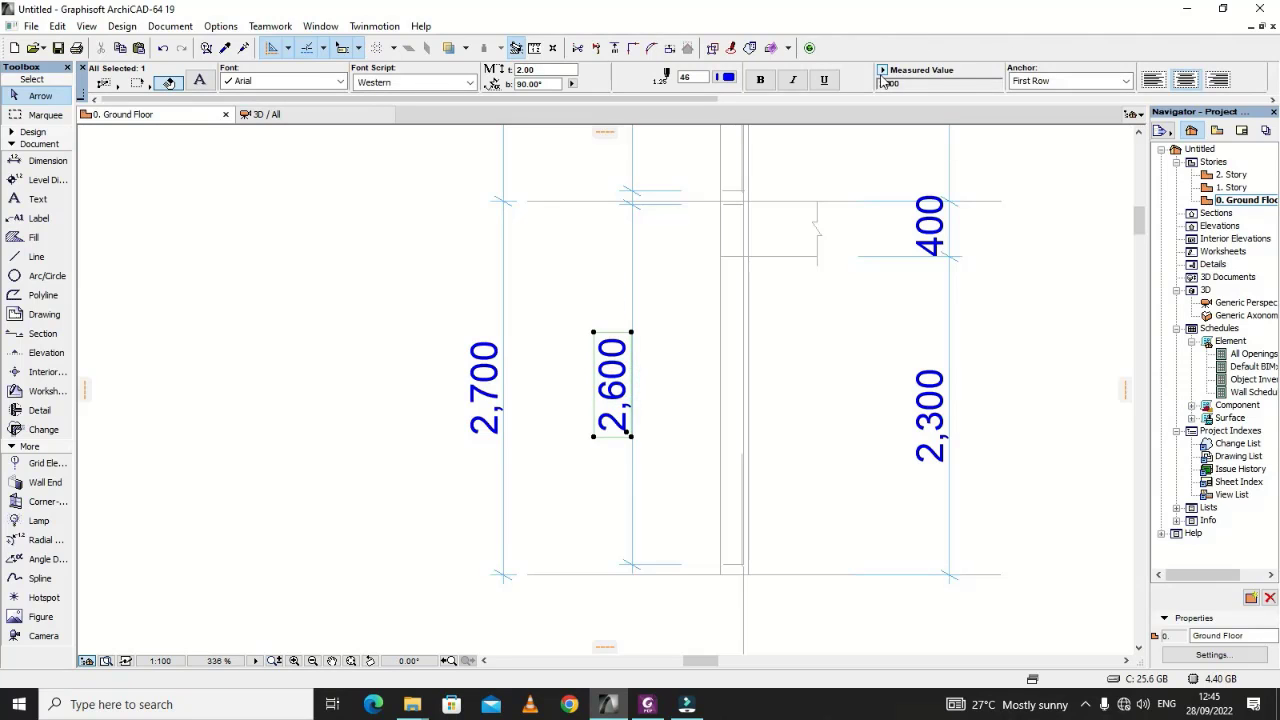
pyautogui.click(883, 80)
pyautogui.click(916, 86)
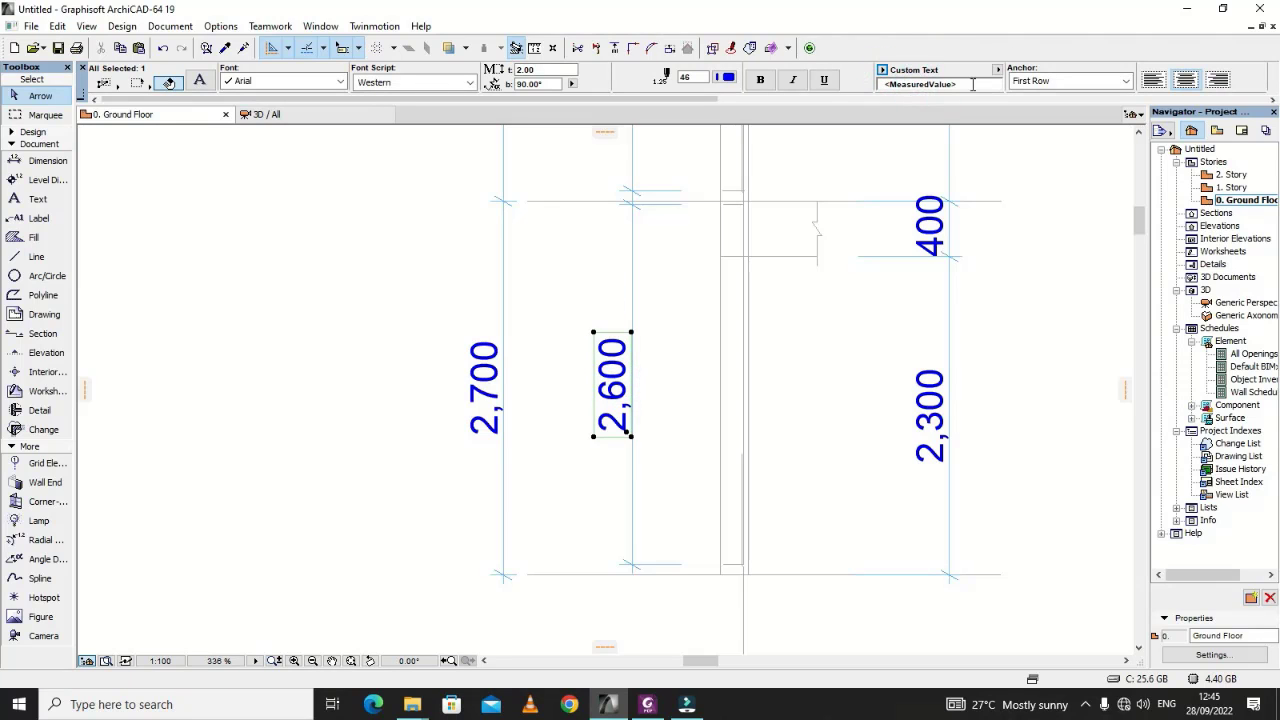
# Step: Replace the lower storey's inner dimension text with the start of the stirrup label, 22D8-
pyautogui.click(973, 84)
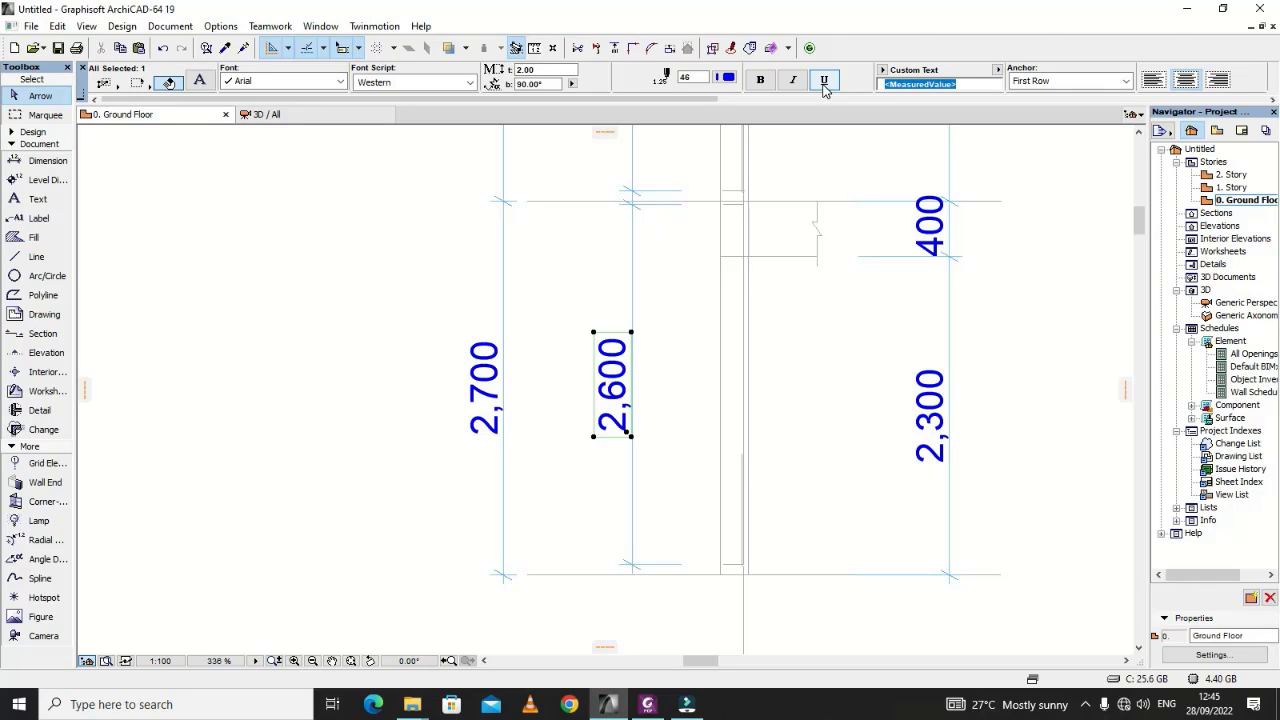
pyautogui.write('22')
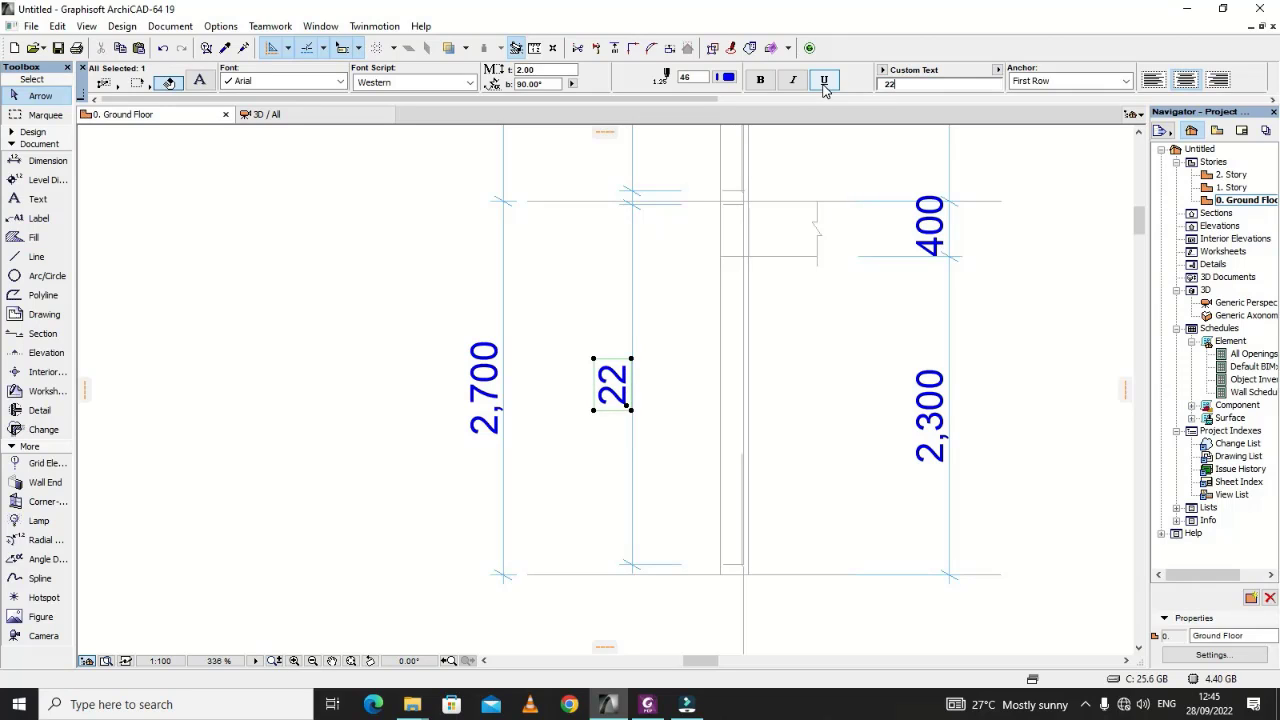
pyautogui.write('d8')
pyautogui.press('BackSpace')
pyautogui.press('BackSpace')
pyautogui.write('D')
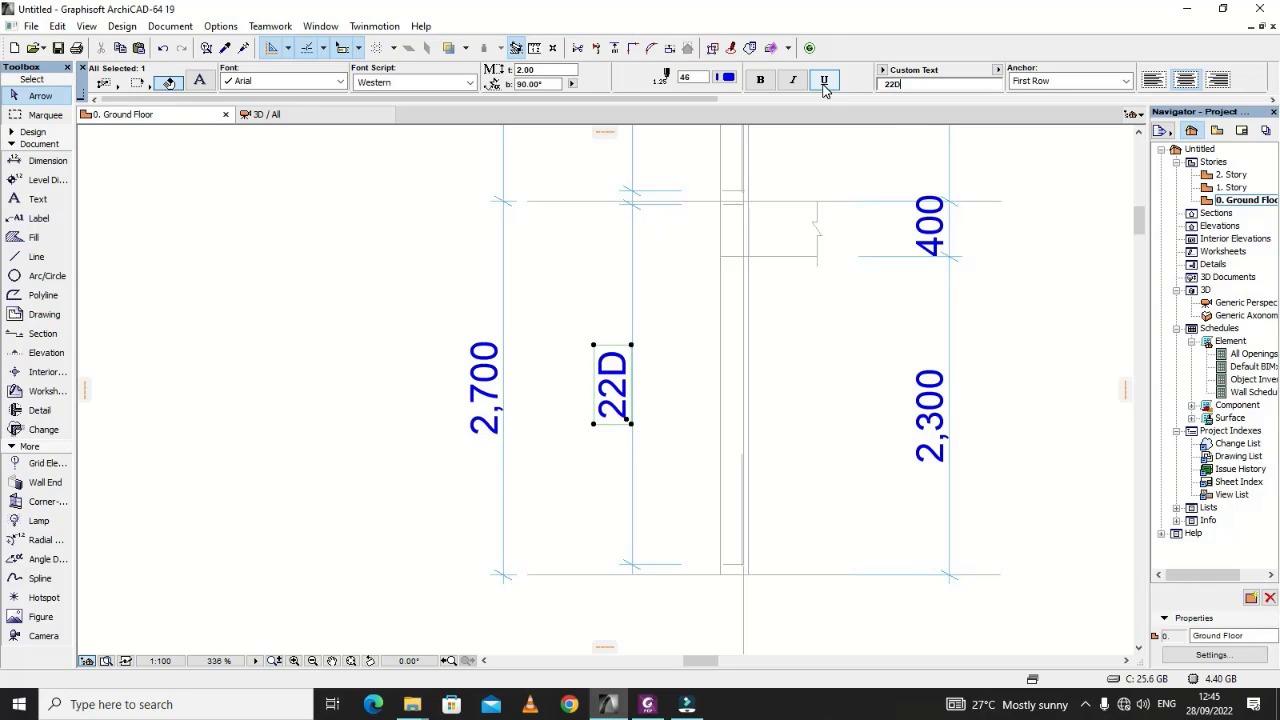
pyautogui.write('8-')
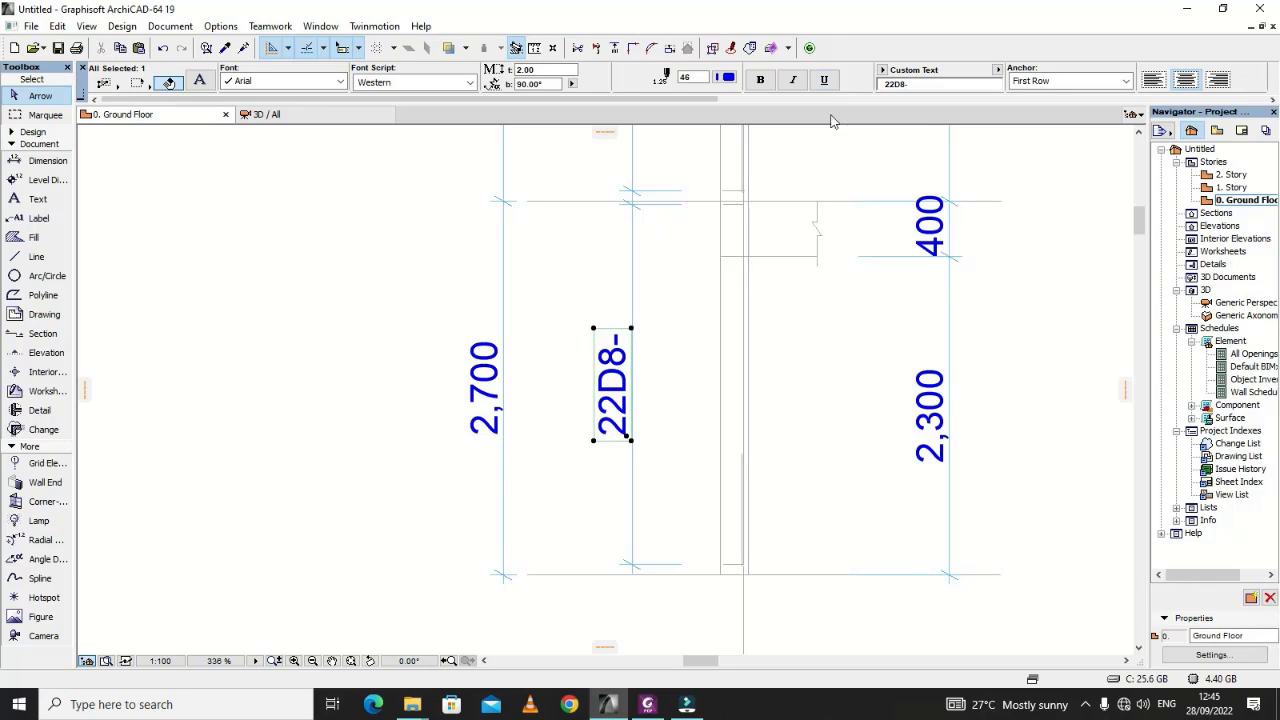
# Step: Check the stirrup label in the structural drawing in Foxit PhantomPDF, then complete the lower storey's label in ArchiCAD as 22D8-4-125
pyautogui.click(663, 712)
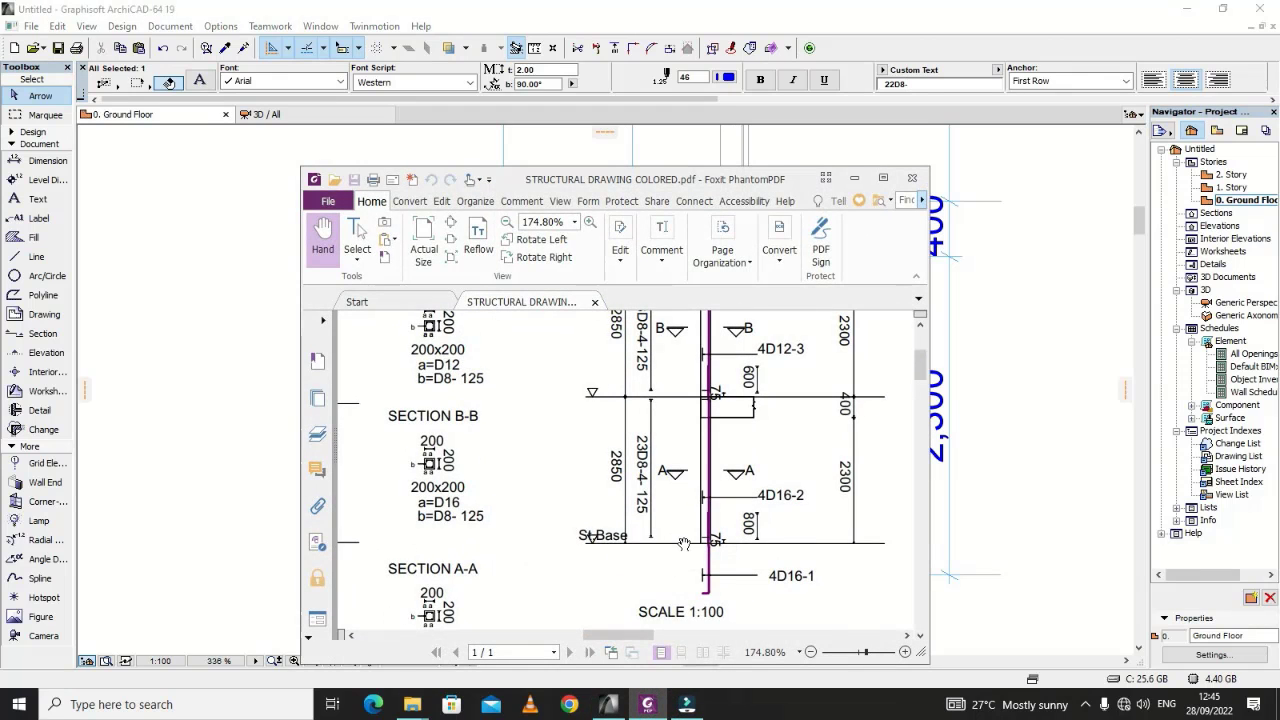
pyautogui.scroll(1, 684, 543)
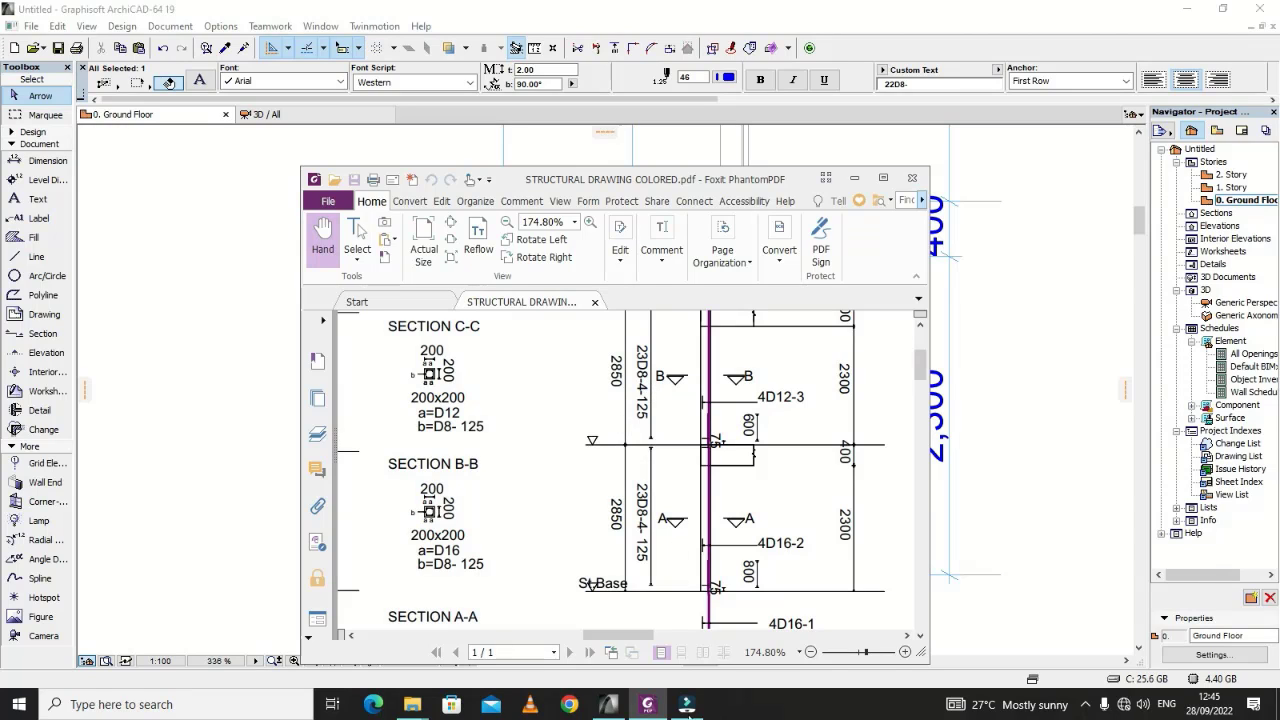
pyautogui.click(688, 708)
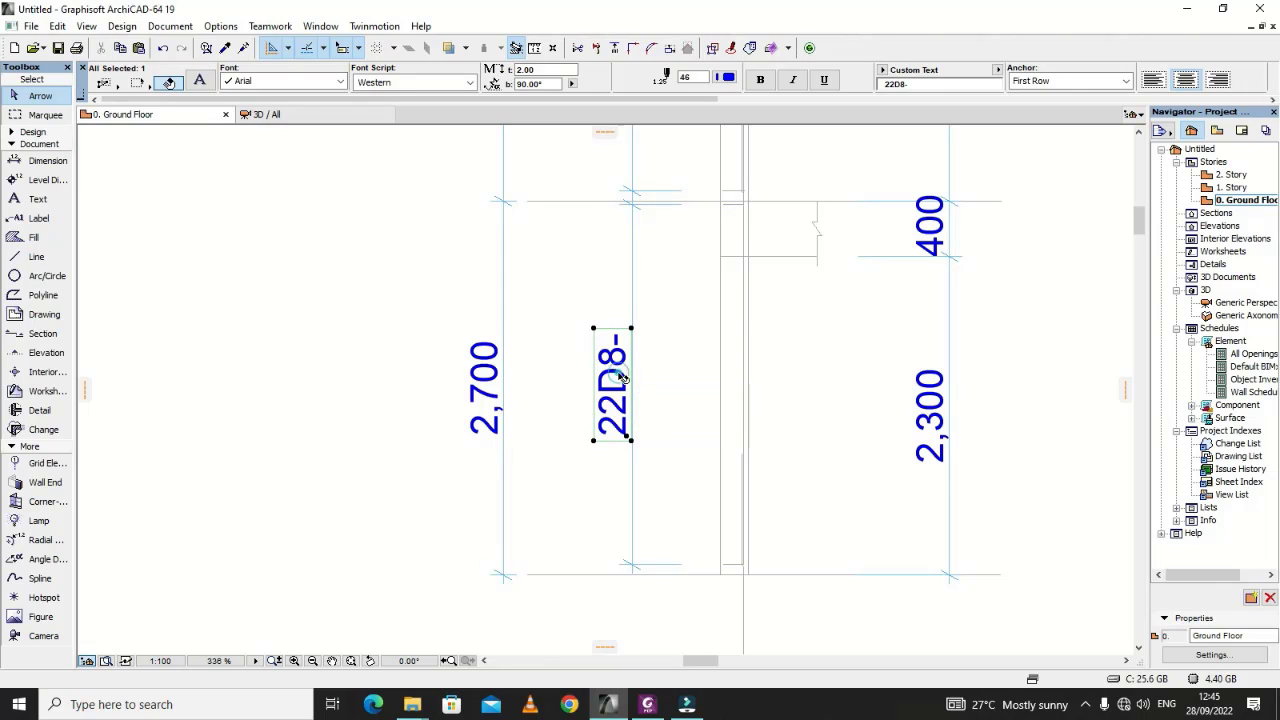
pyautogui.click(633, 340)
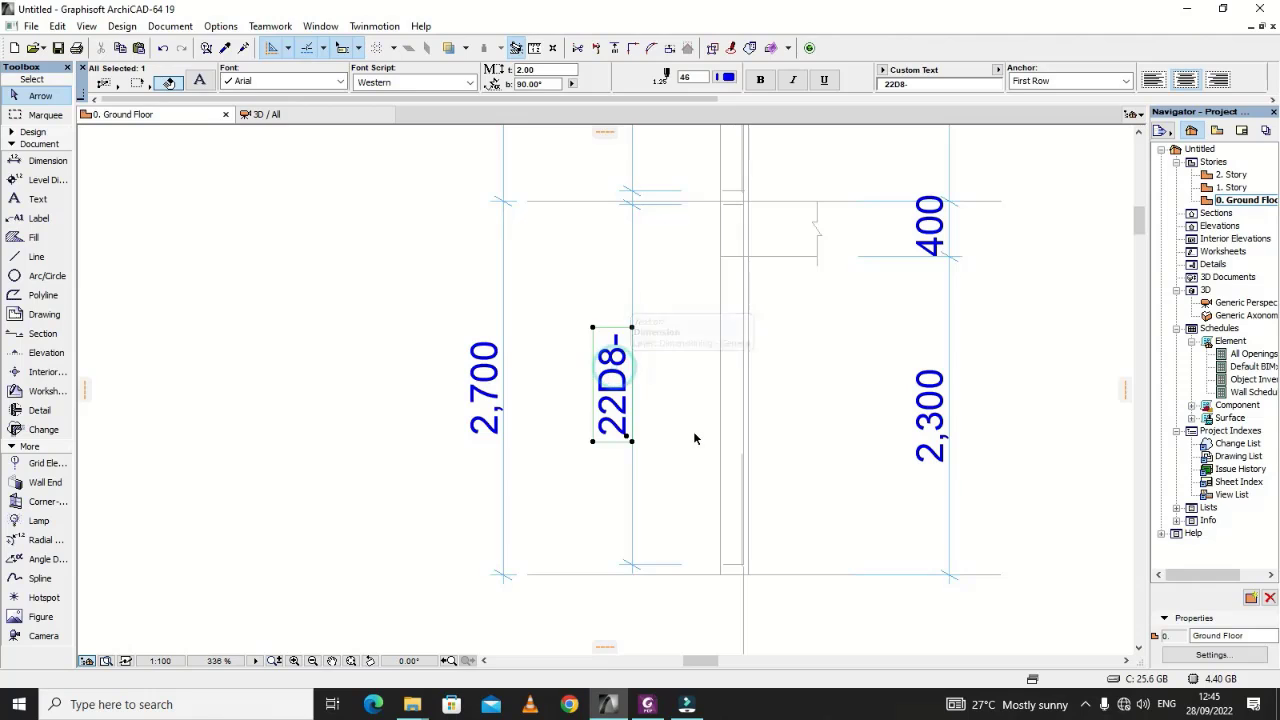
pyautogui.click(645, 430)
pyautogui.click(622, 388)
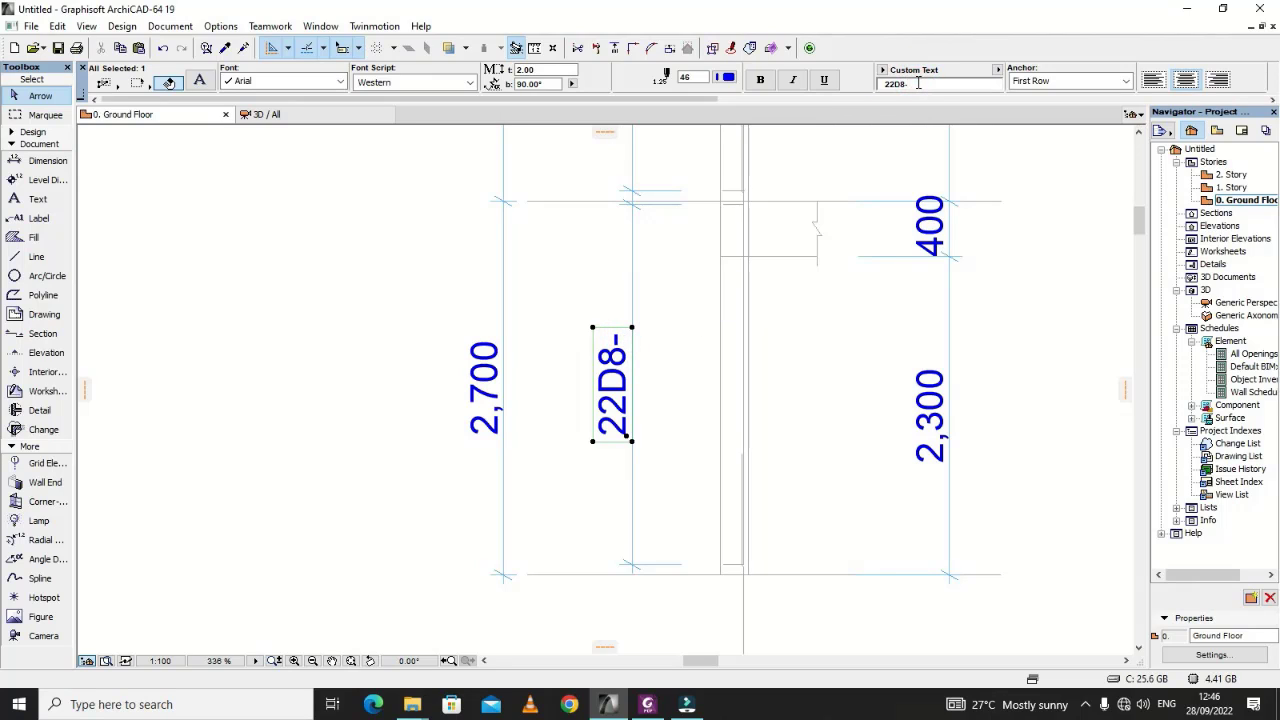
pyautogui.write('4')
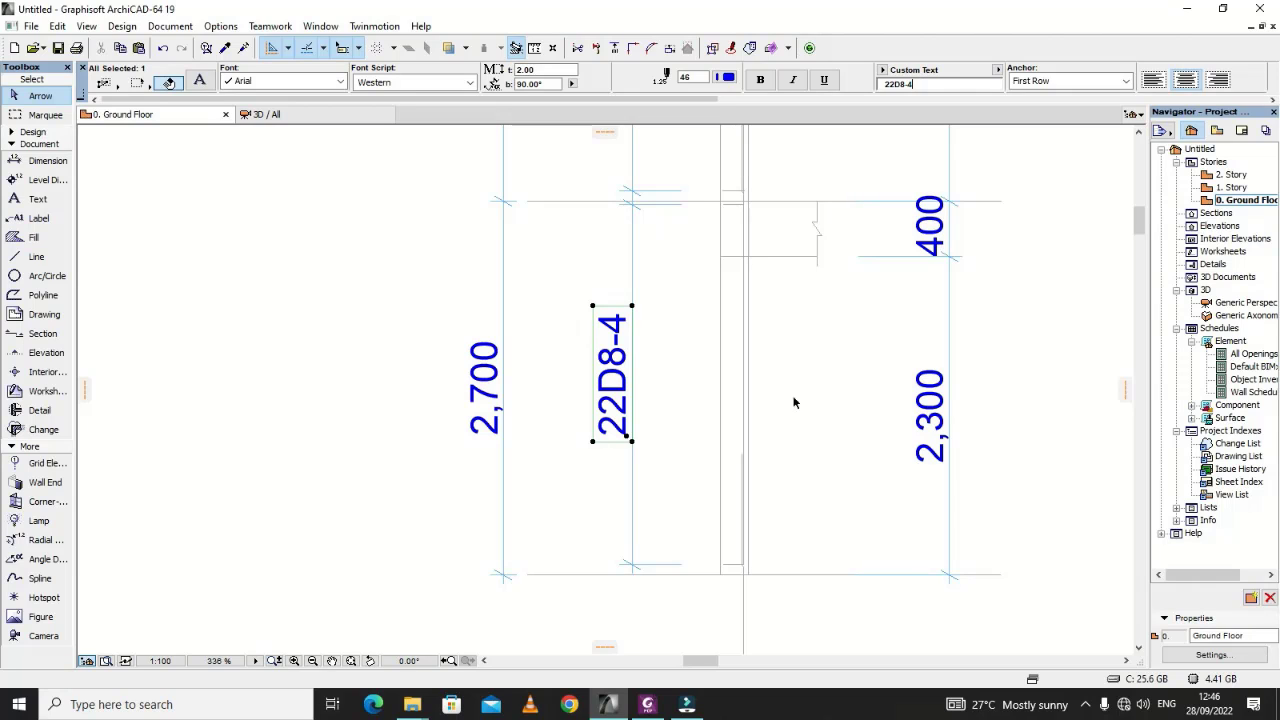
pyautogui.click(760, 432)
pyautogui.click(607, 353)
pyautogui.click(925, 84)
pyautogui.write('-125')
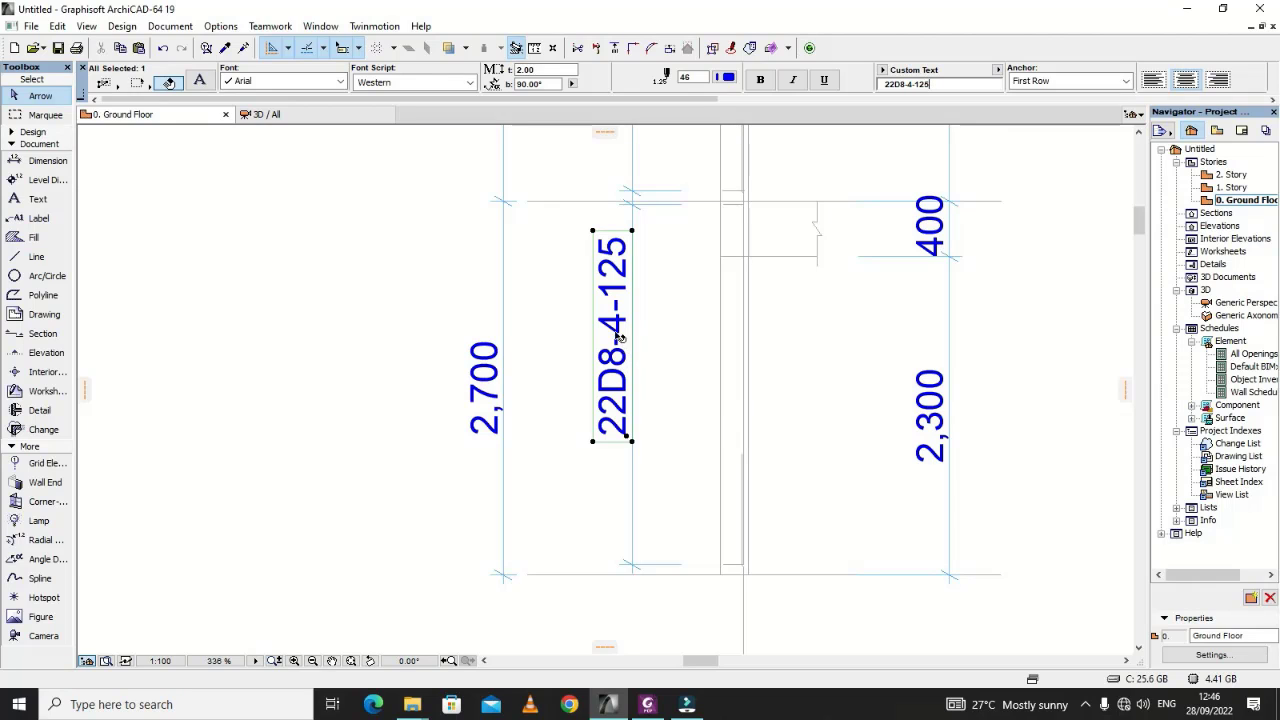
# Step: Shift the lower storey's stirrup label down along its dimension line to centre it, then deselect it
pyautogui.click(617, 312)
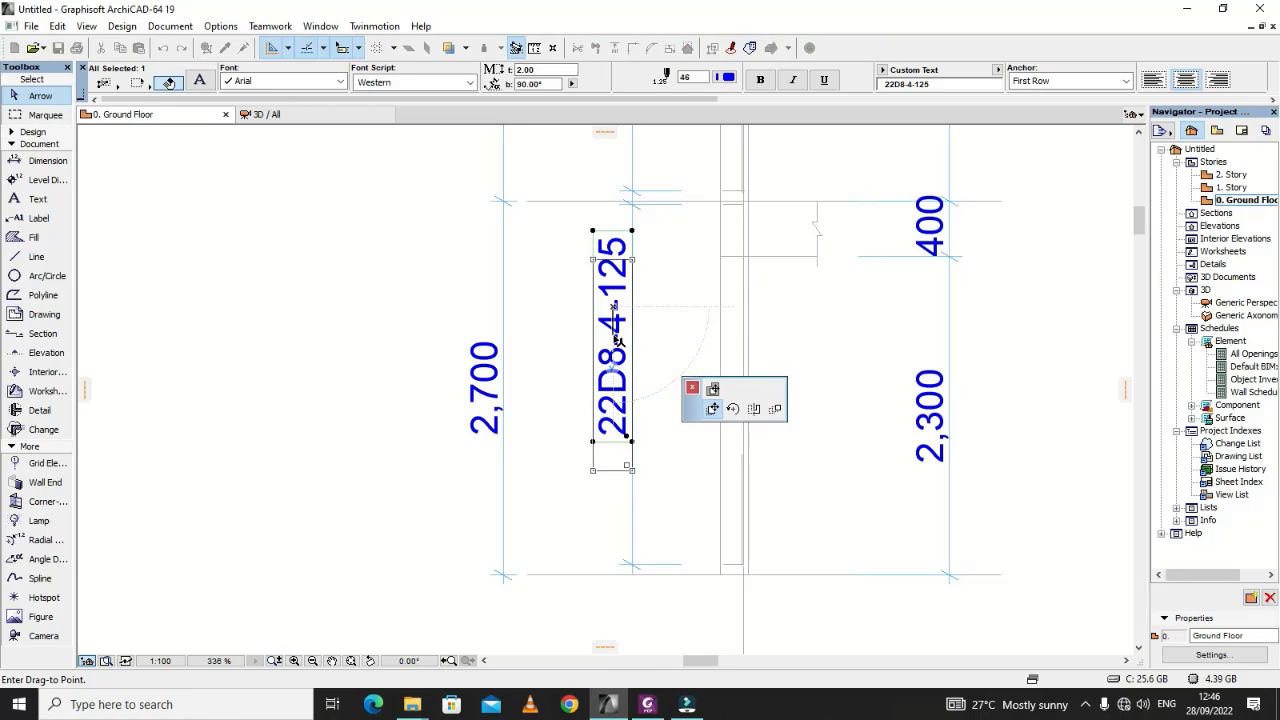
pyautogui.press('Escape')
pyautogui.click(632, 232)
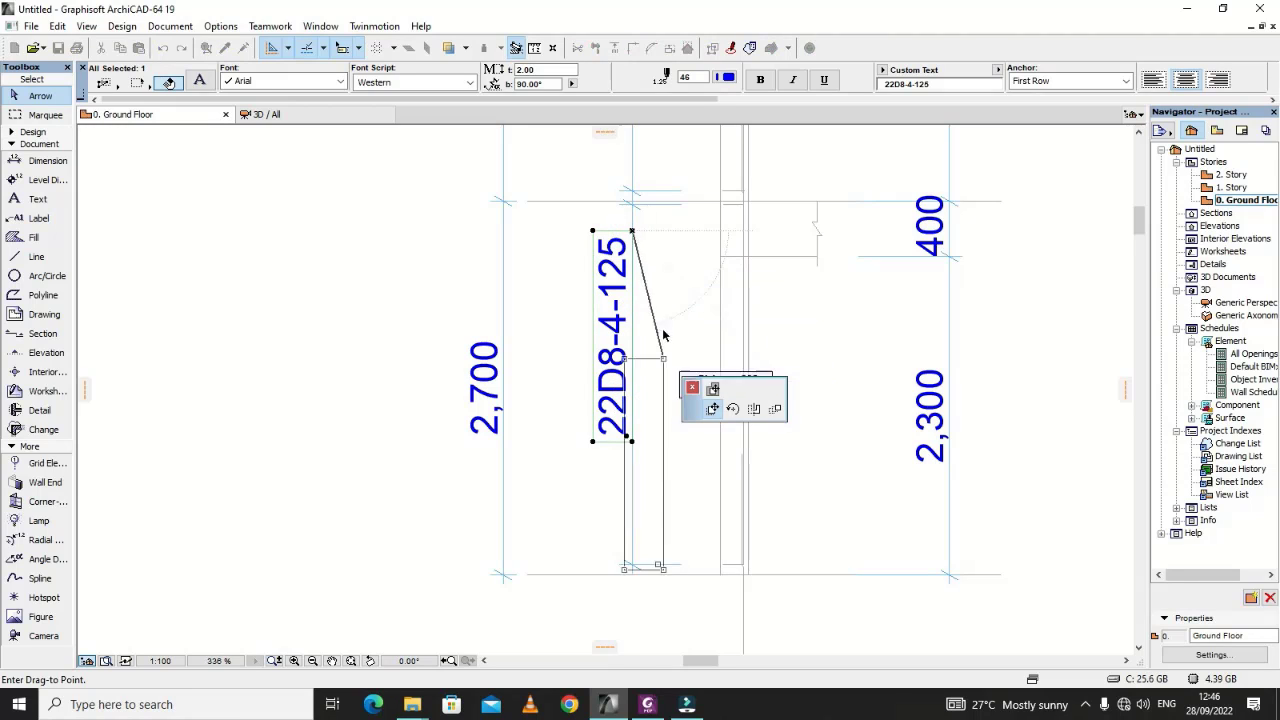
pyautogui.click(634, 259)
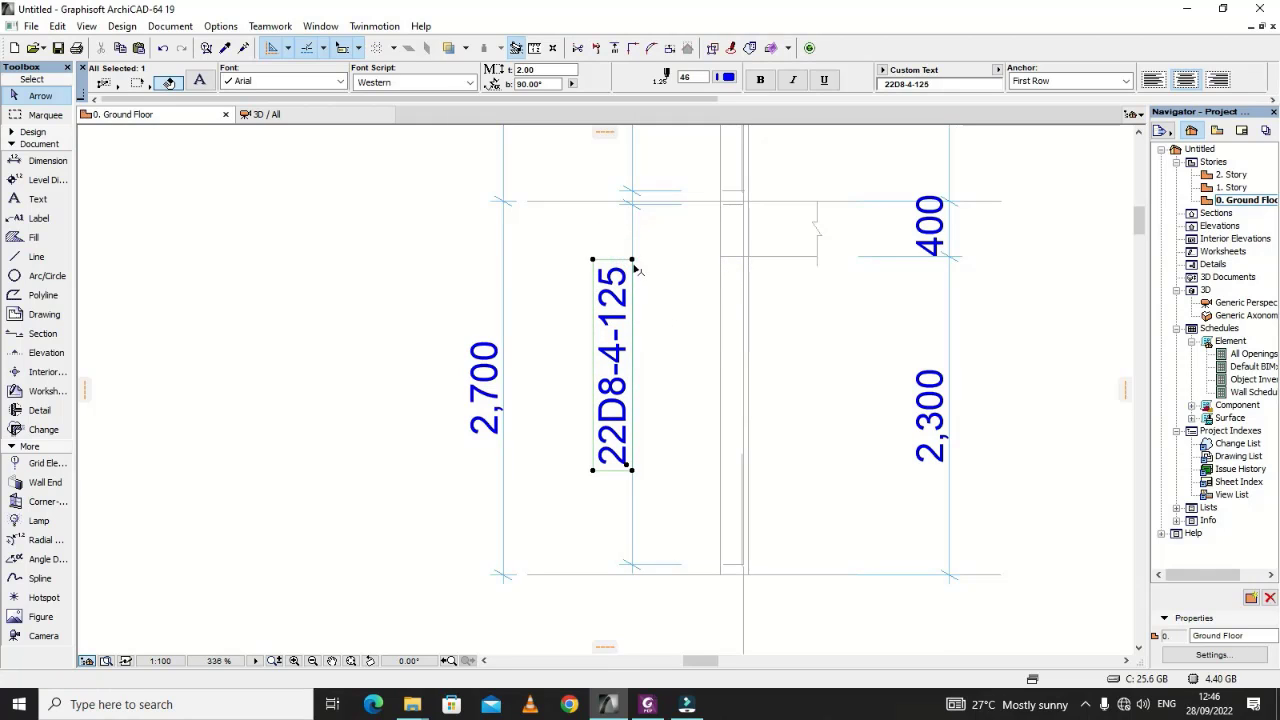
pyautogui.click(634, 262)
pyautogui.click(634, 280)
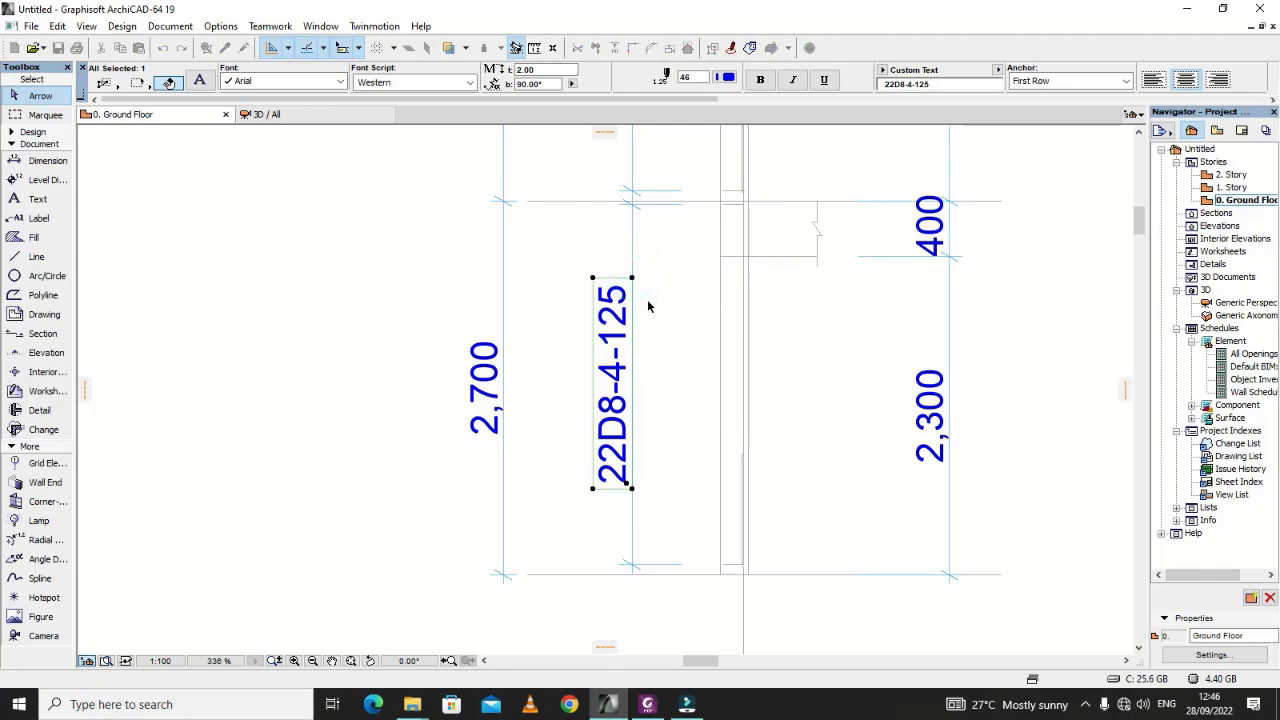
pyautogui.click(648, 306)
# Step: Copy the stirrup label text 22D8-4-125 from the lower storey's inner dimension
pyautogui.scroll(-4, 677, 500)
pyautogui.scroll(3, 680, 366)
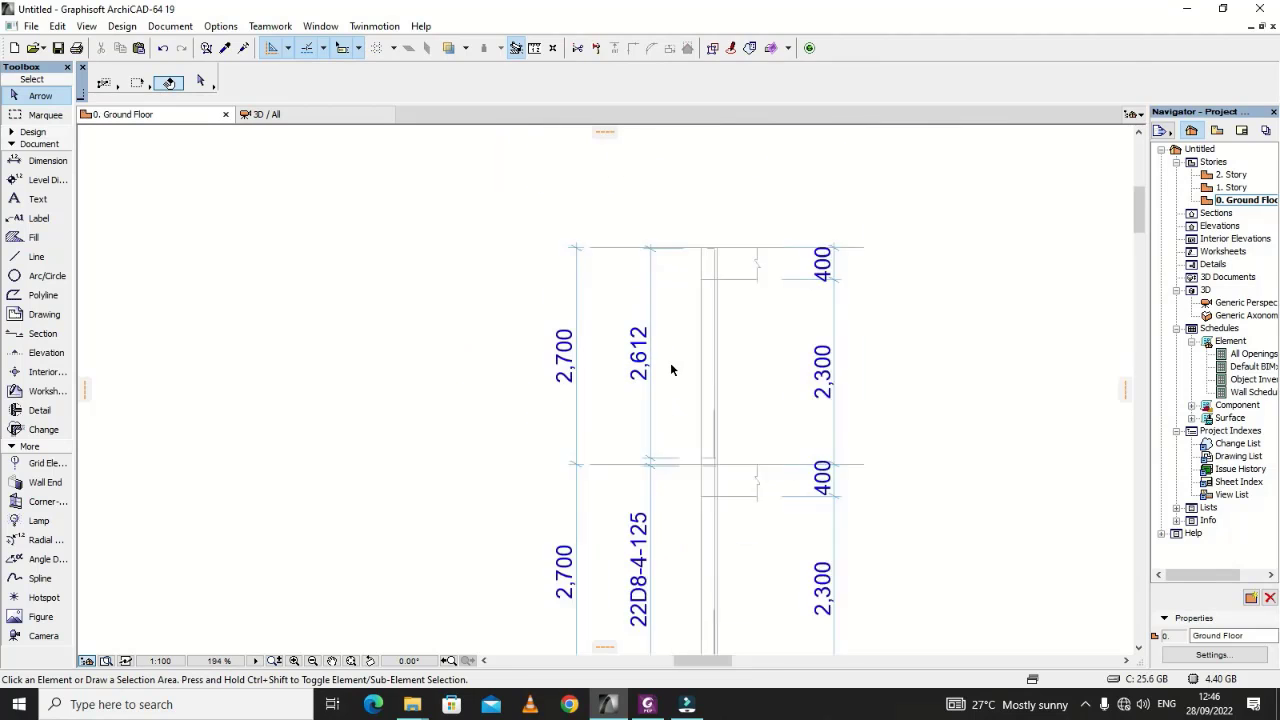
pyautogui.scroll(1, 671, 370)
pyautogui.click(640, 356)
pyautogui.scroll(-3, 656, 470)
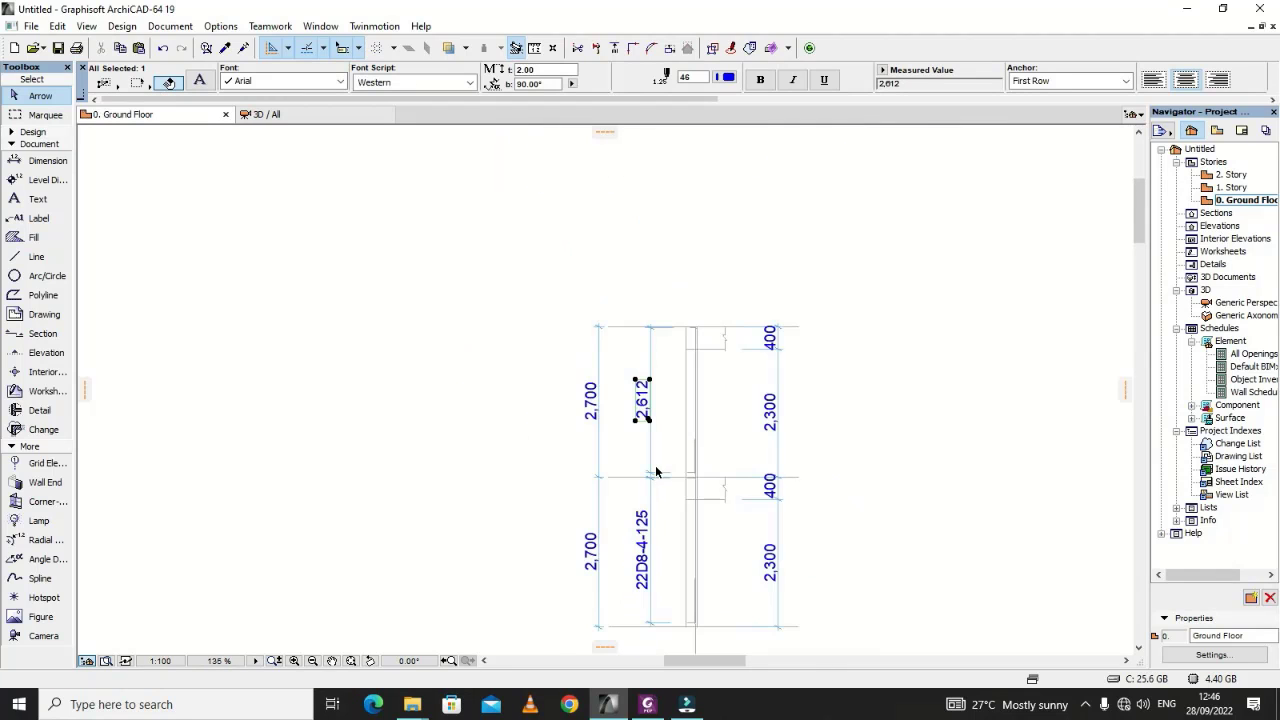
pyautogui.click(646, 573)
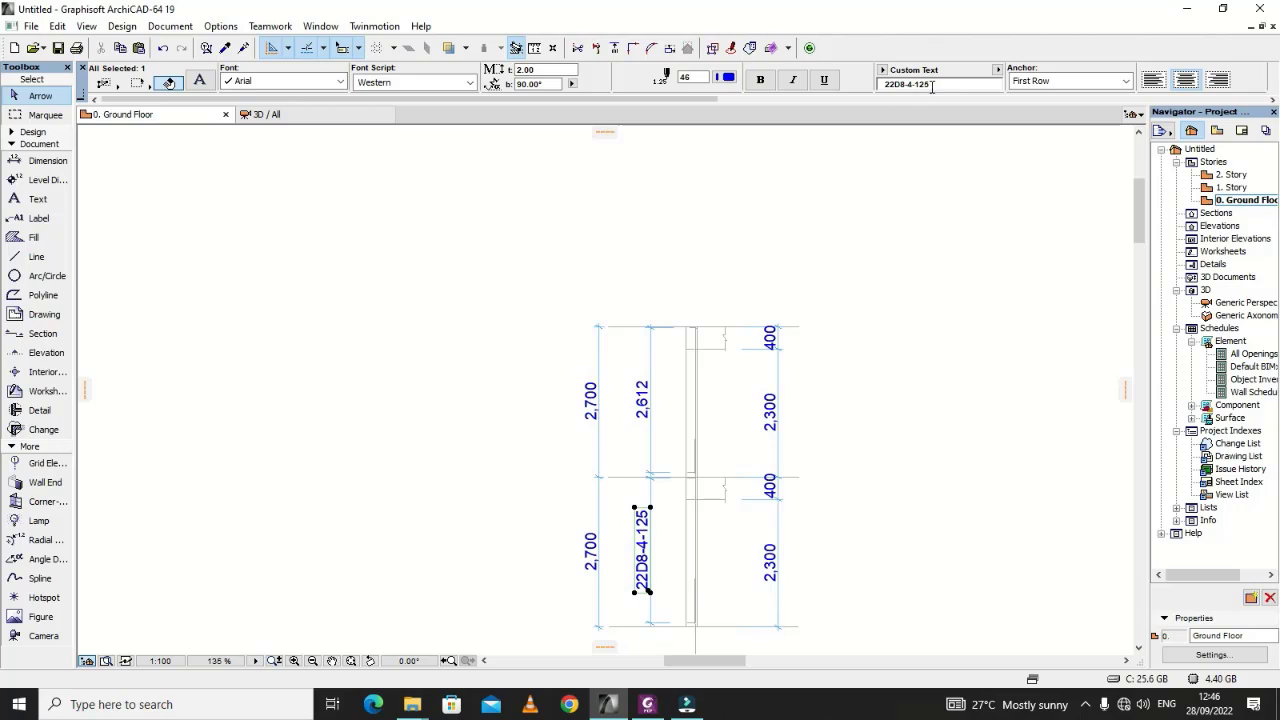
pyautogui.moveTo(935, 84); pyautogui.dragTo(853, 85)
pyautogui.hotkey('ctrl', 'c')
# Step: Switch the upper storey's inner dimension to custom text and replace its content with the copied label 22D8-4-125
pyautogui.click(643, 403)
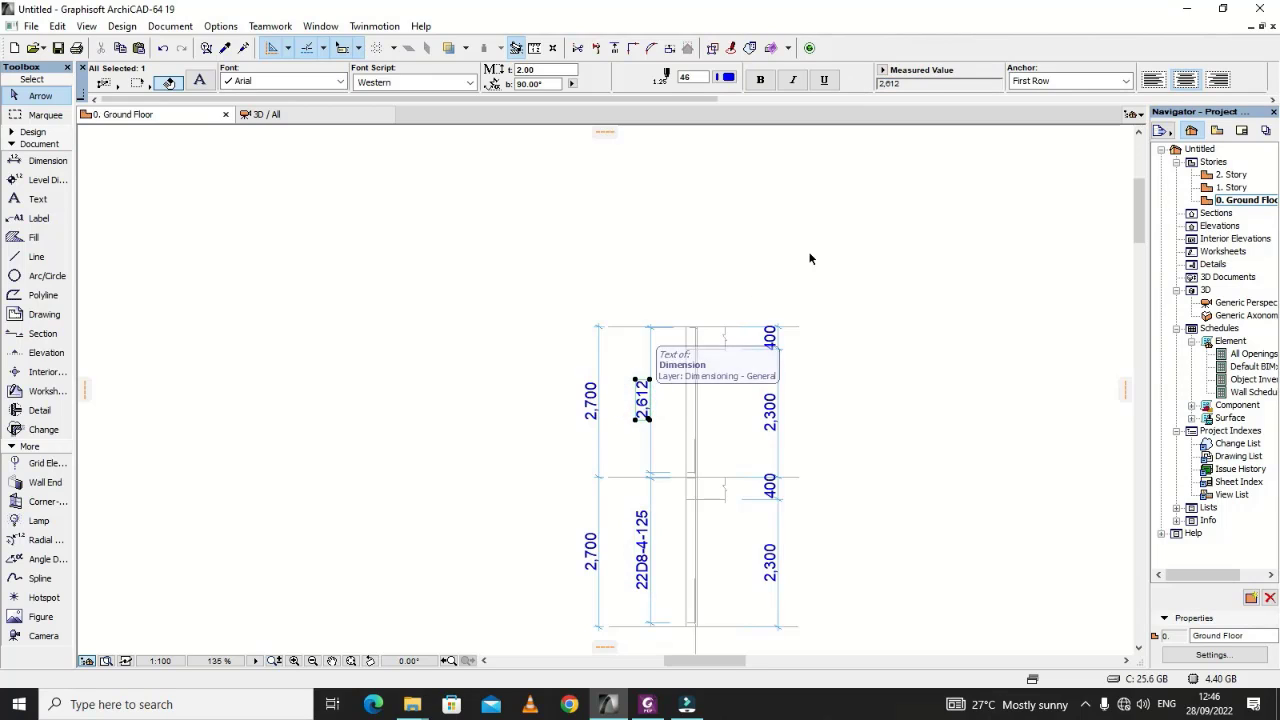
pyautogui.click(882, 70)
pyautogui.click(904, 84)
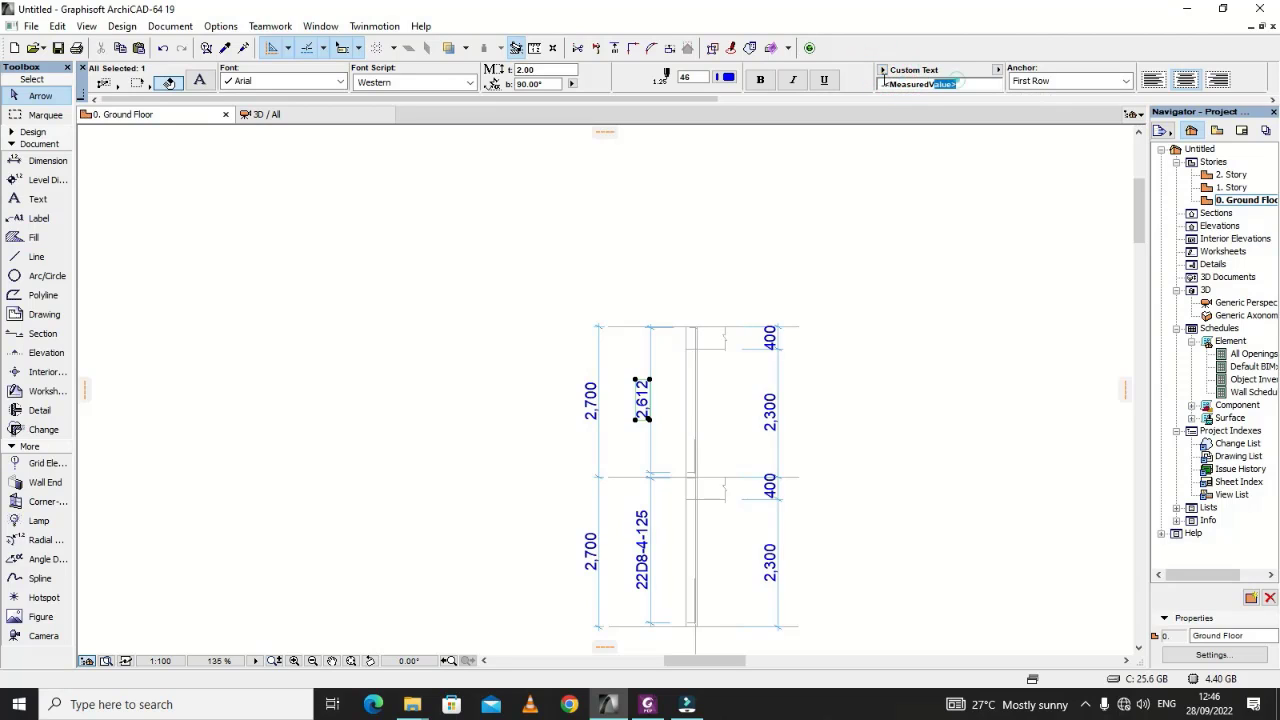
pyautogui.hotkey('ctrl', 'v')
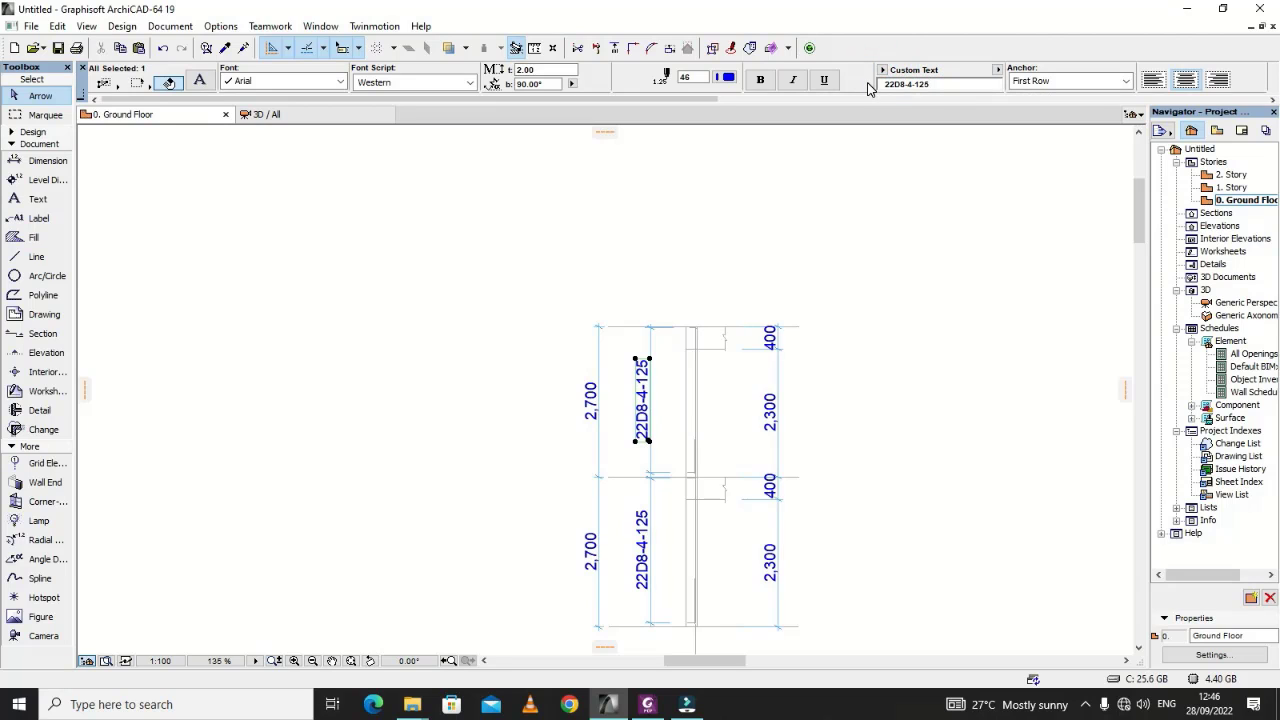
pyautogui.click(885, 289)
# Step: Move the upper storey's stirrup label slightly down along its dimension line and deselect it
pyautogui.scroll(3, 625, 500)
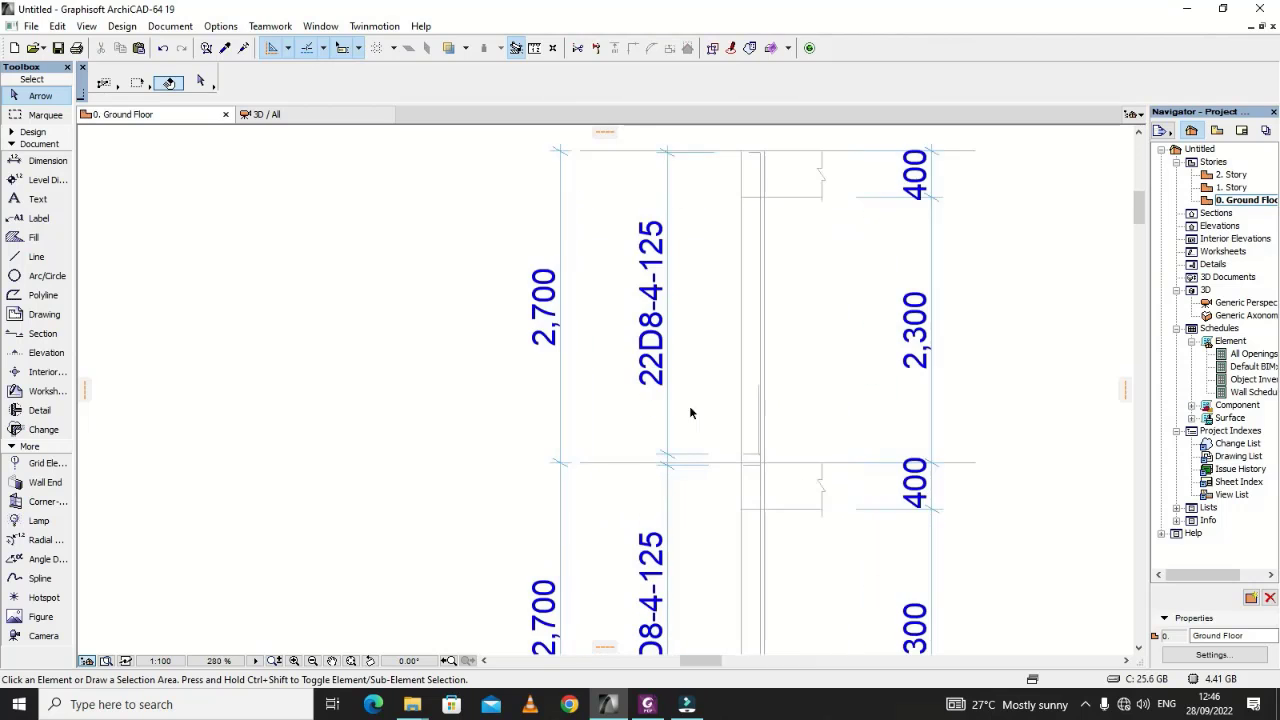
pyautogui.click(651, 310)
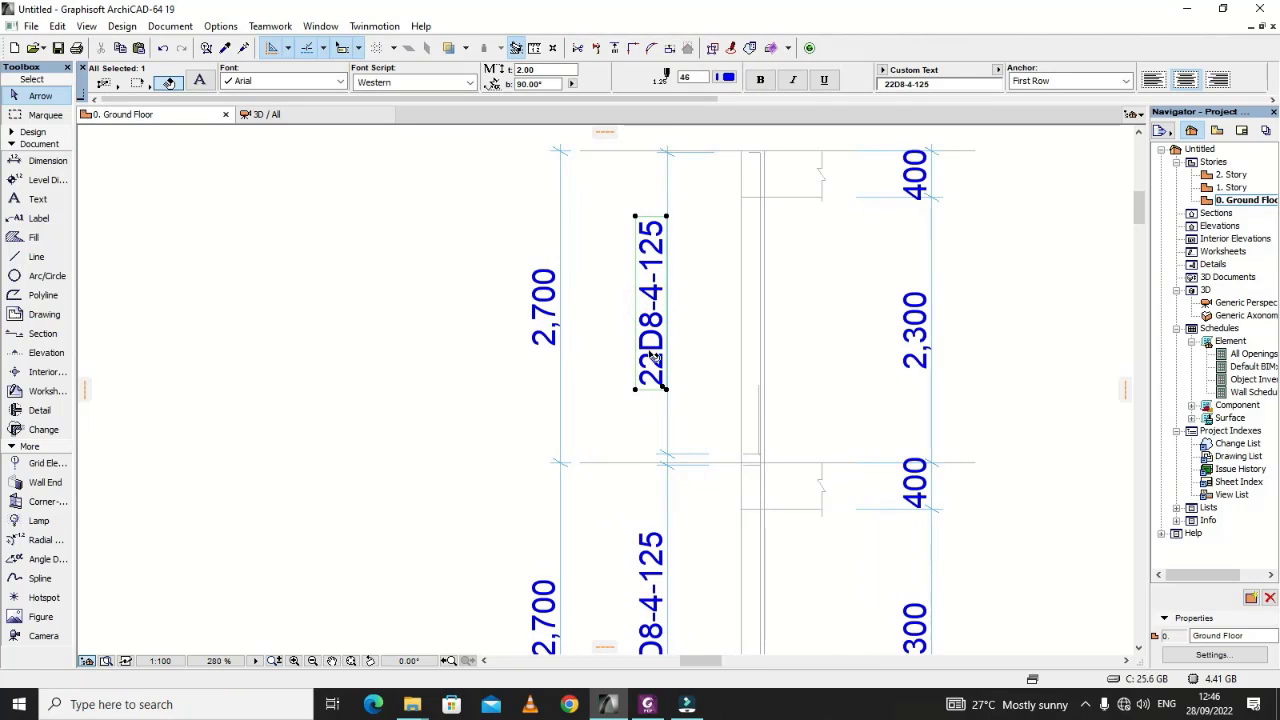
pyautogui.click(665, 390)
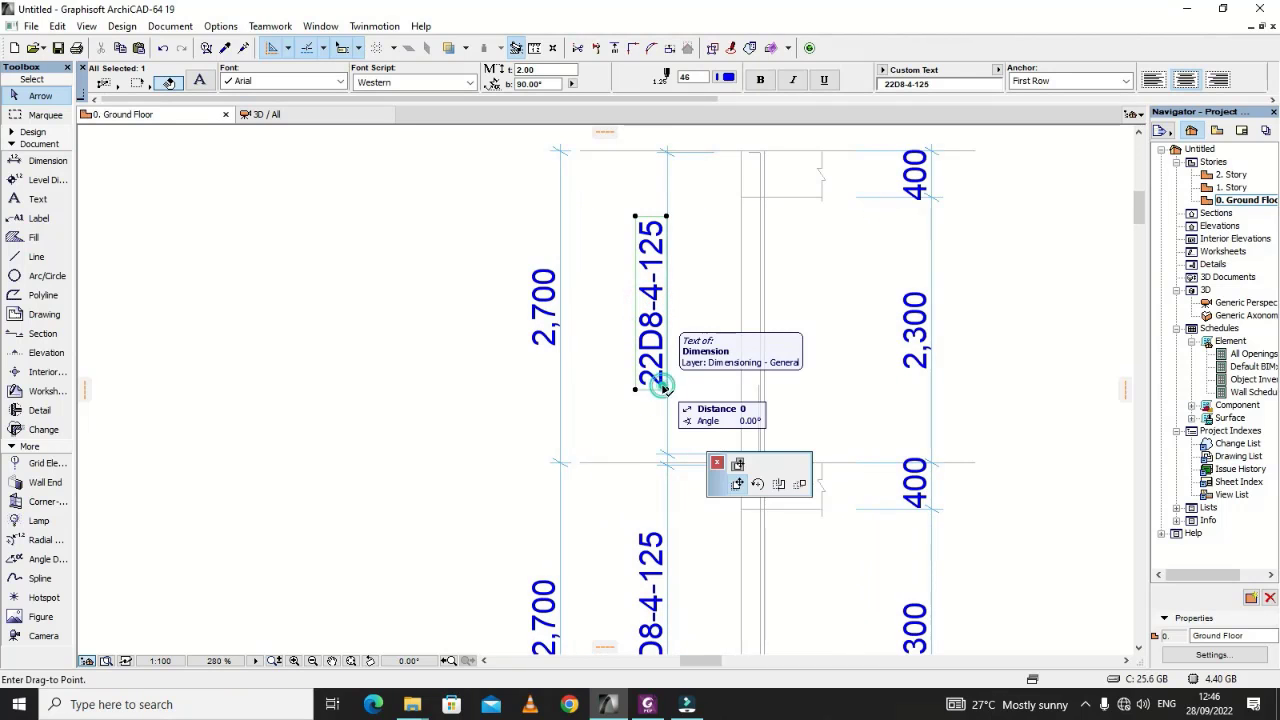
pyautogui.press('Escape')
pyautogui.press('Escape')
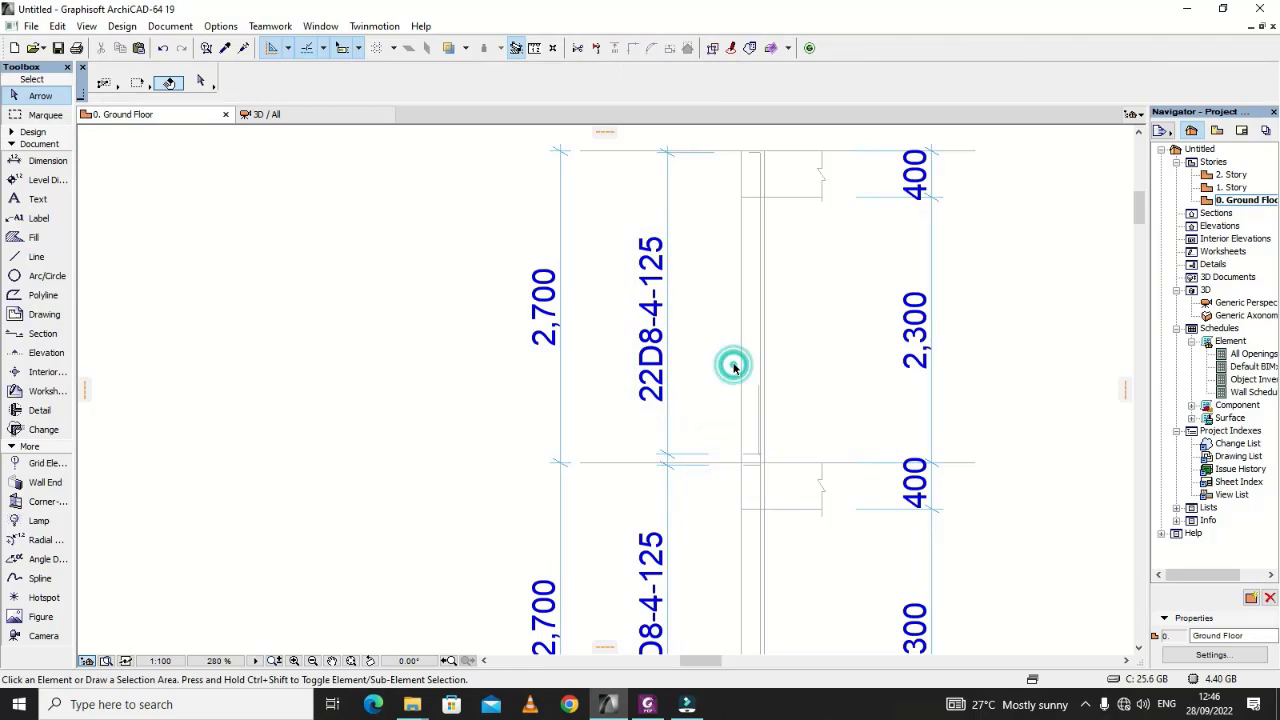
# Step: Review the labelled column section, then examine the section marks and bar callouts beside the column in Foxit PhantomPDF and return to ArchiCAD
pyautogui.scroll(-5, 634, 418)
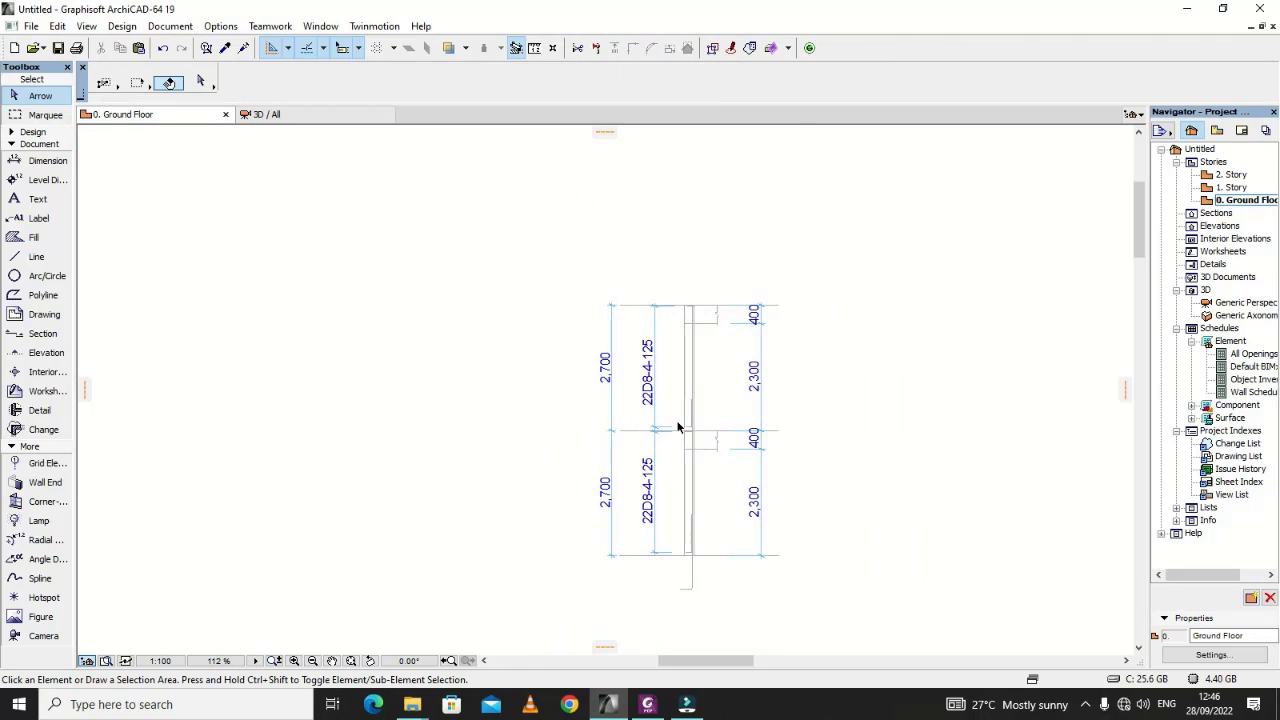
pyautogui.scroll(-2, 477, 366)
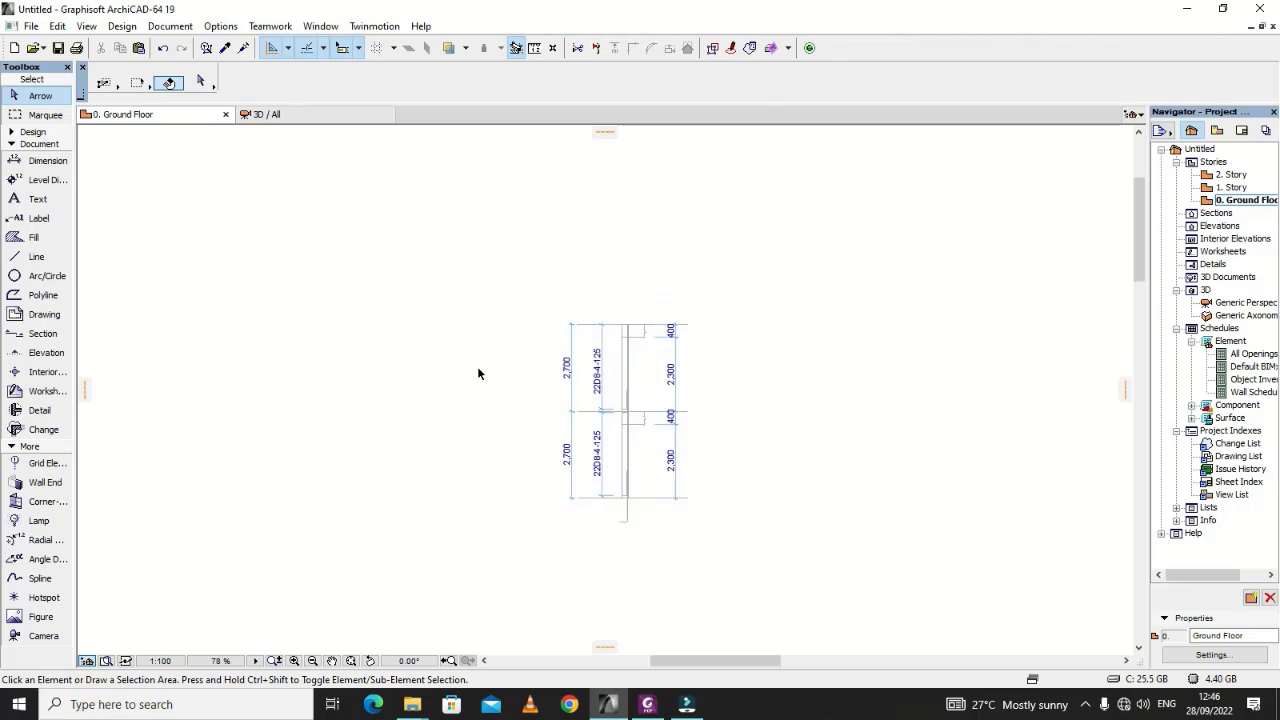
pyautogui.scroll(3, 600, 410)
pyautogui.scroll(3, 721, 423)
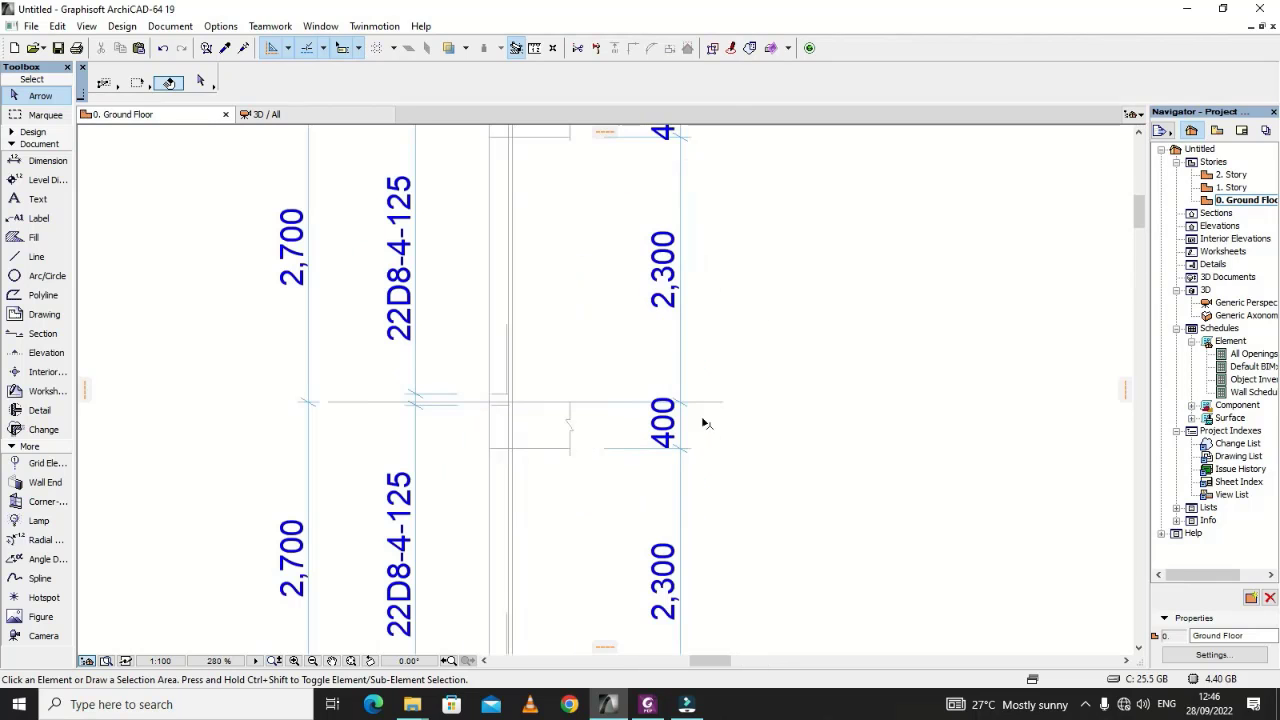
pyautogui.click(692, 704)
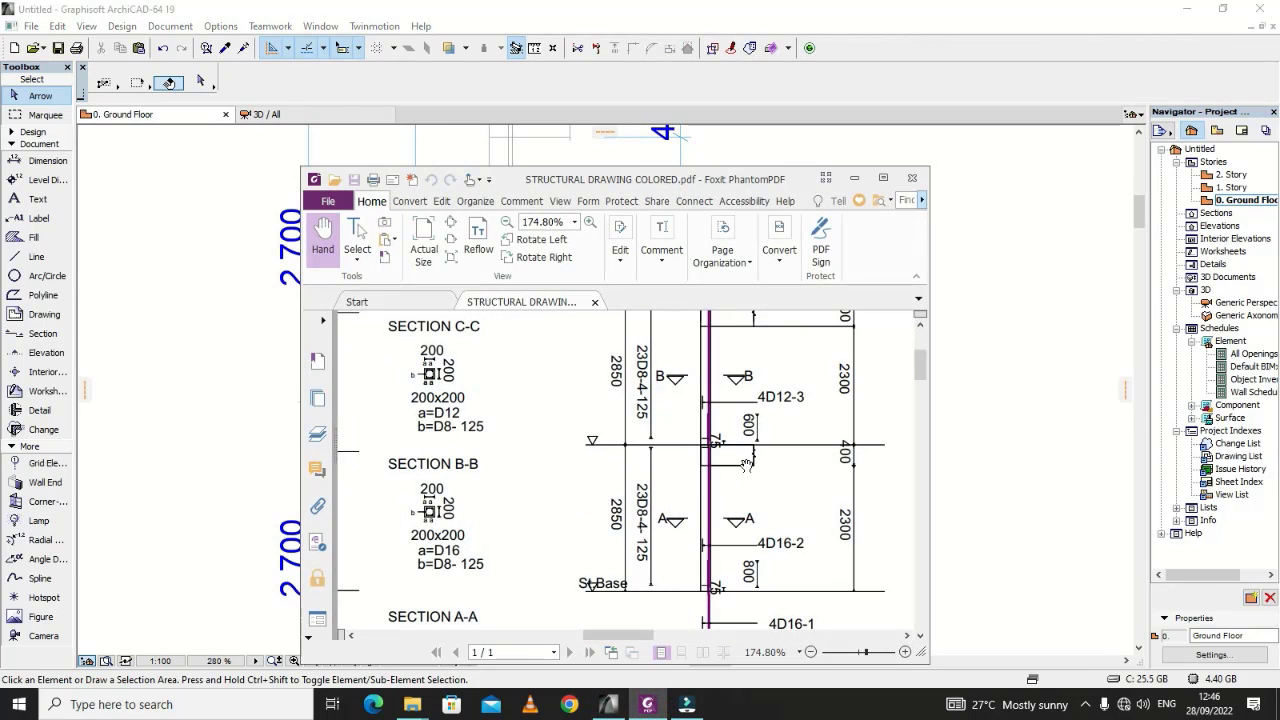
pyautogui.scroll(2, 746, 464)
pyautogui.scroll(-2, 537, 610)
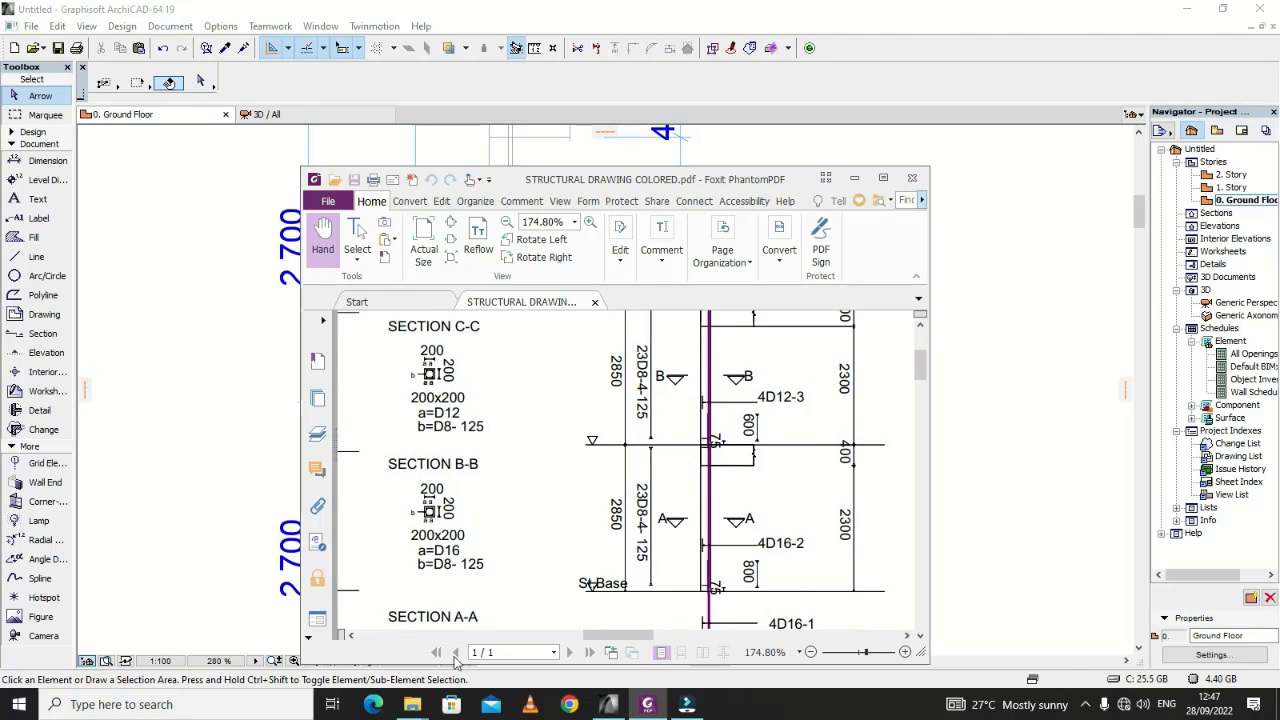
pyautogui.moveTo(628, 638); pyautogui.dragTo(646, 638)
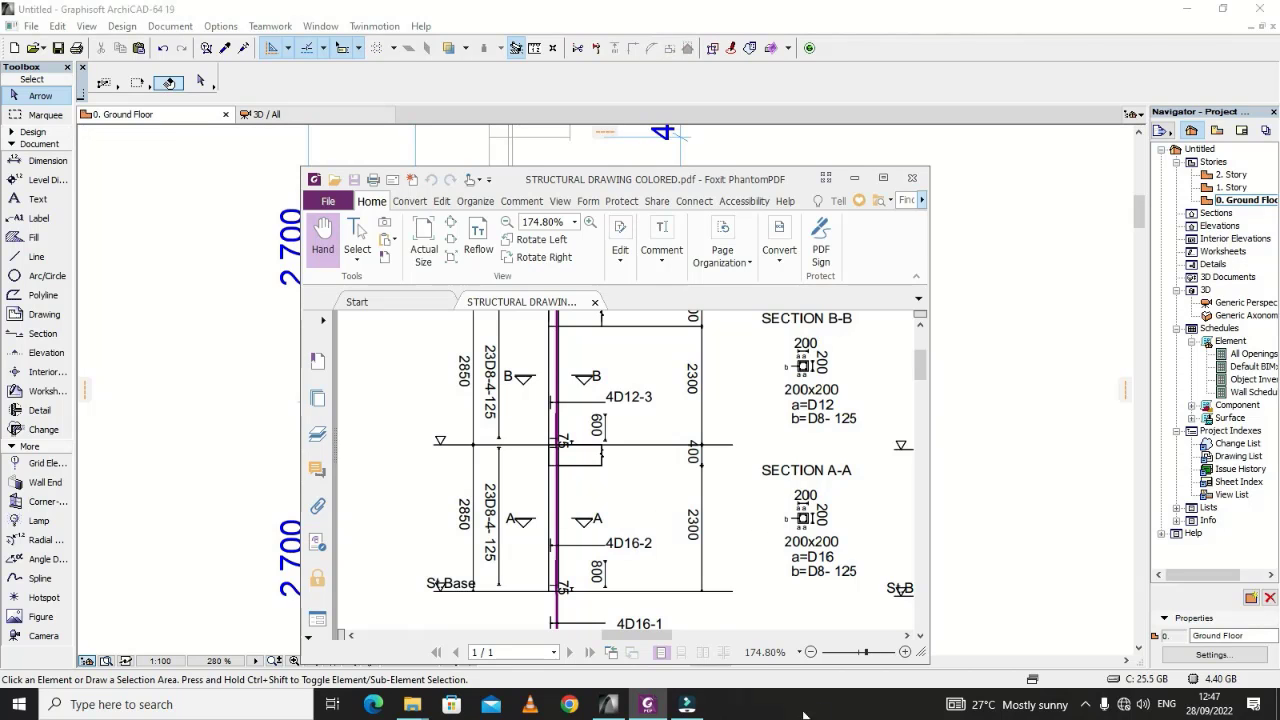
pyautogui.click(612, 706)
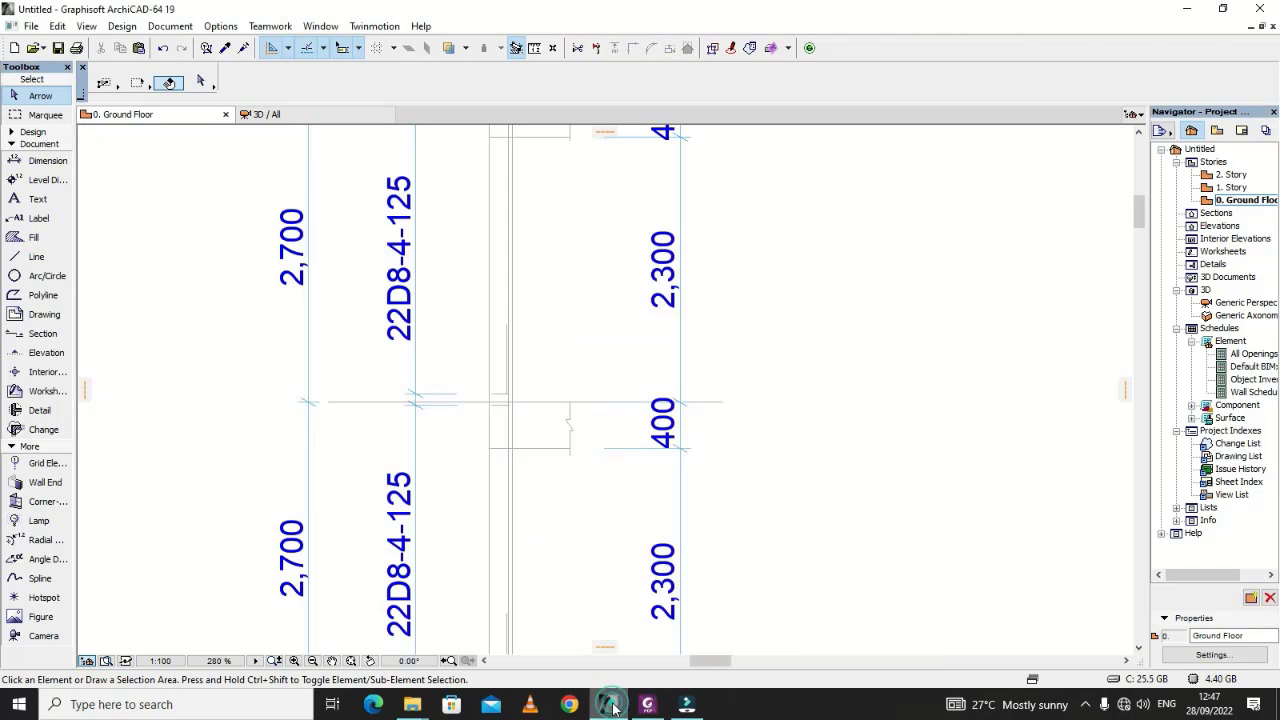
# Step: Draw a horizontal line about 1120 mm long across the lower storey's column, level with the stirrup label
pyautogui.scroll(-2, 700, 514)
pyautogui.scroll(4, 621, 530)
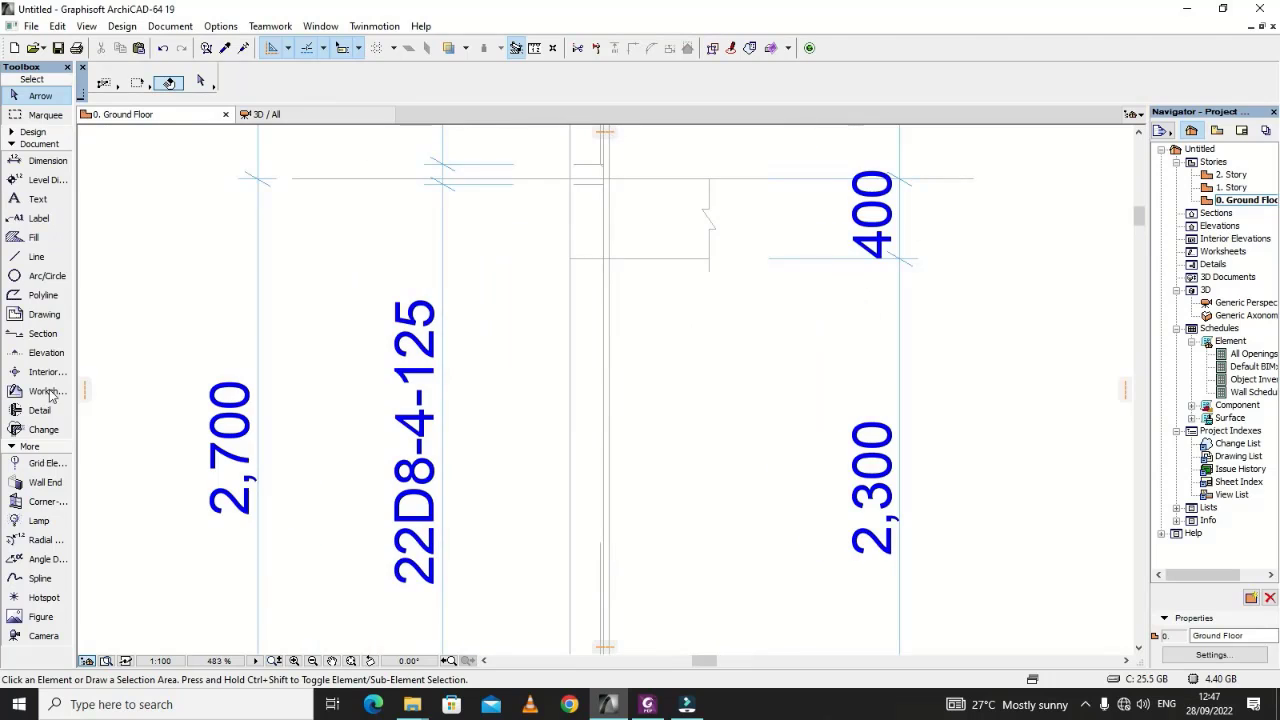
pyautogui.click(35, 258)
pyautogui.scroll(2, 530, 458)
pyautogui.scroll(-2, 569, 449)
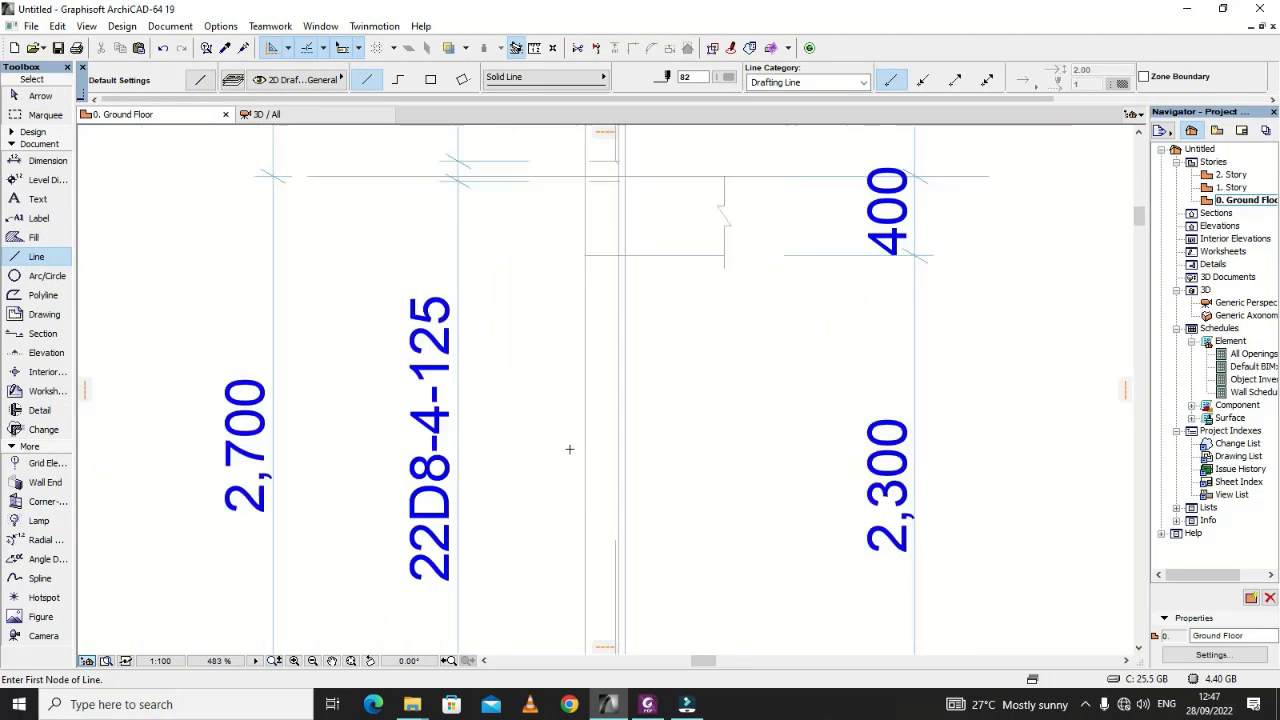
pyautogui.scroll(2, 569, 449)
pyautogui.scroll(-2, 516, 441)
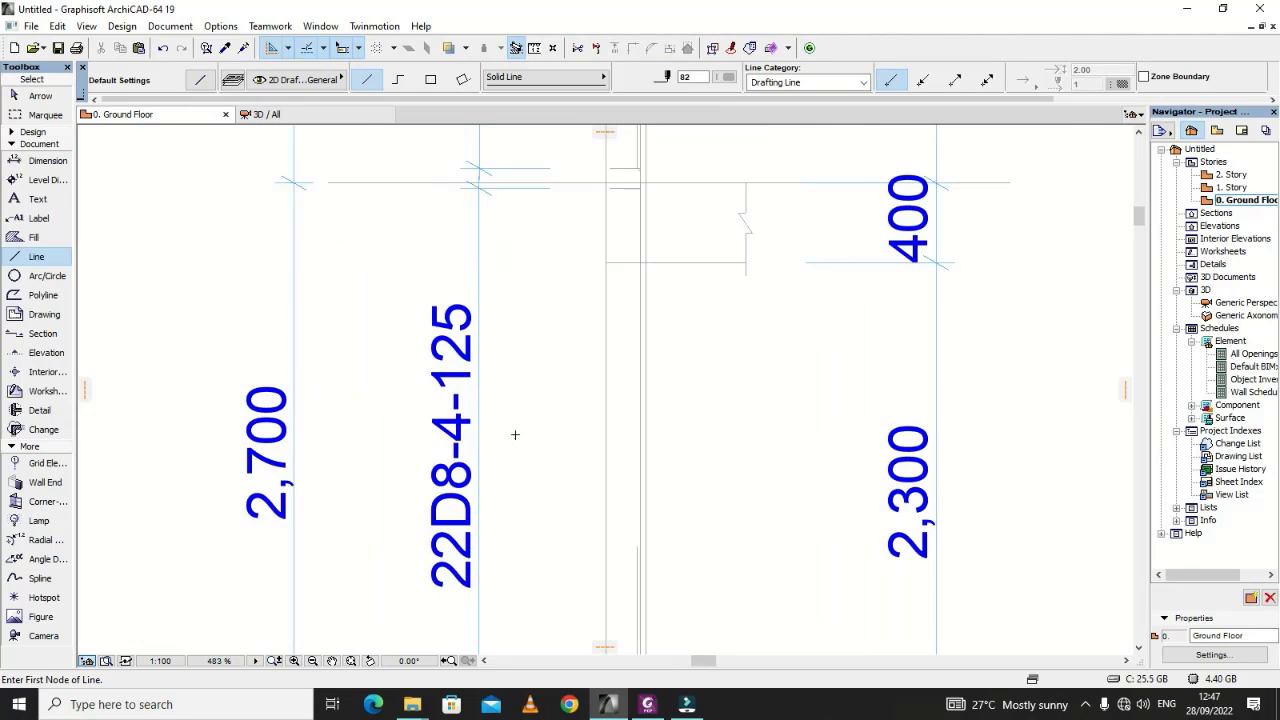
pyautogui.click(515, 434)
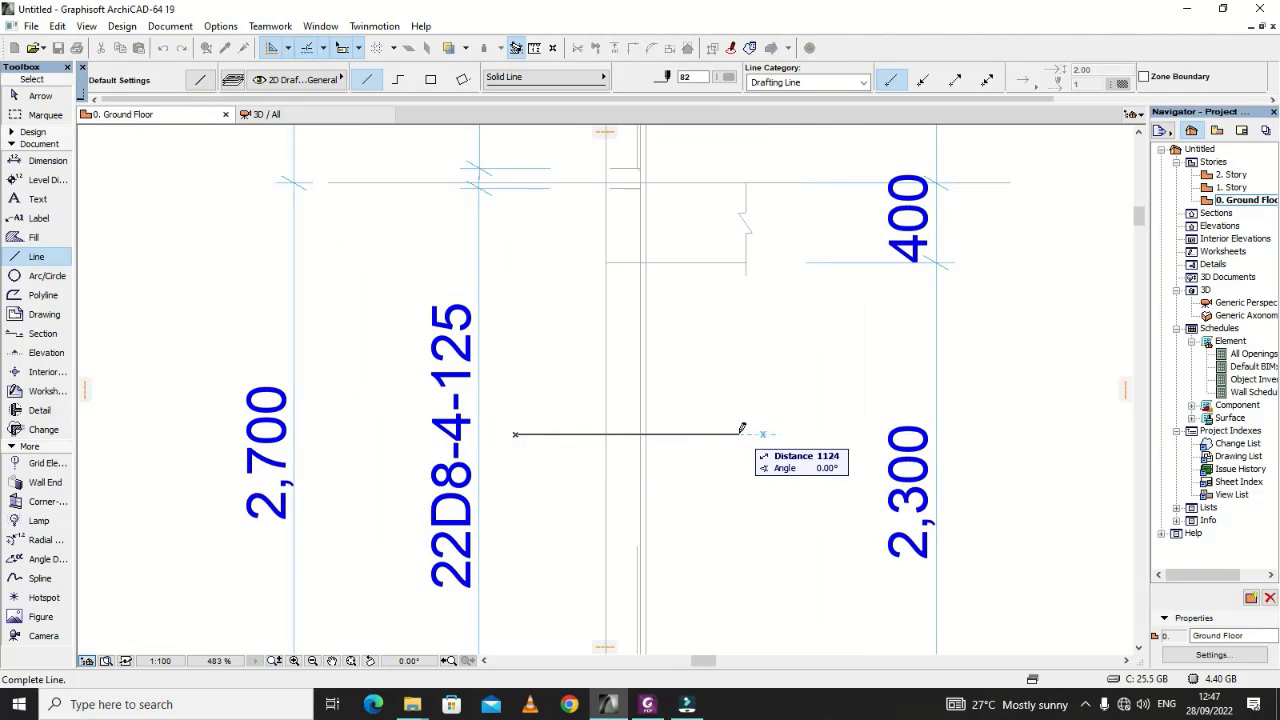
pyautogui.click(741, 431)
pyautogui.scroll(3, 738, 434)
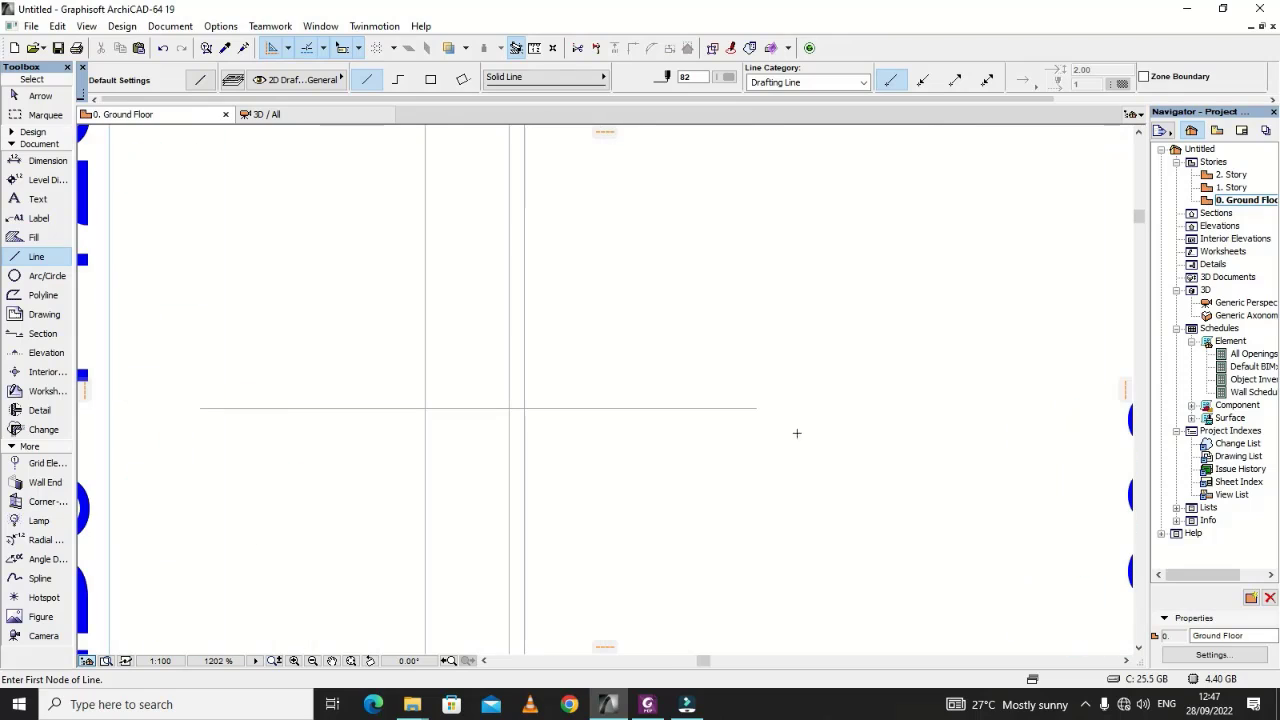
pyautogui.click(757, 407)
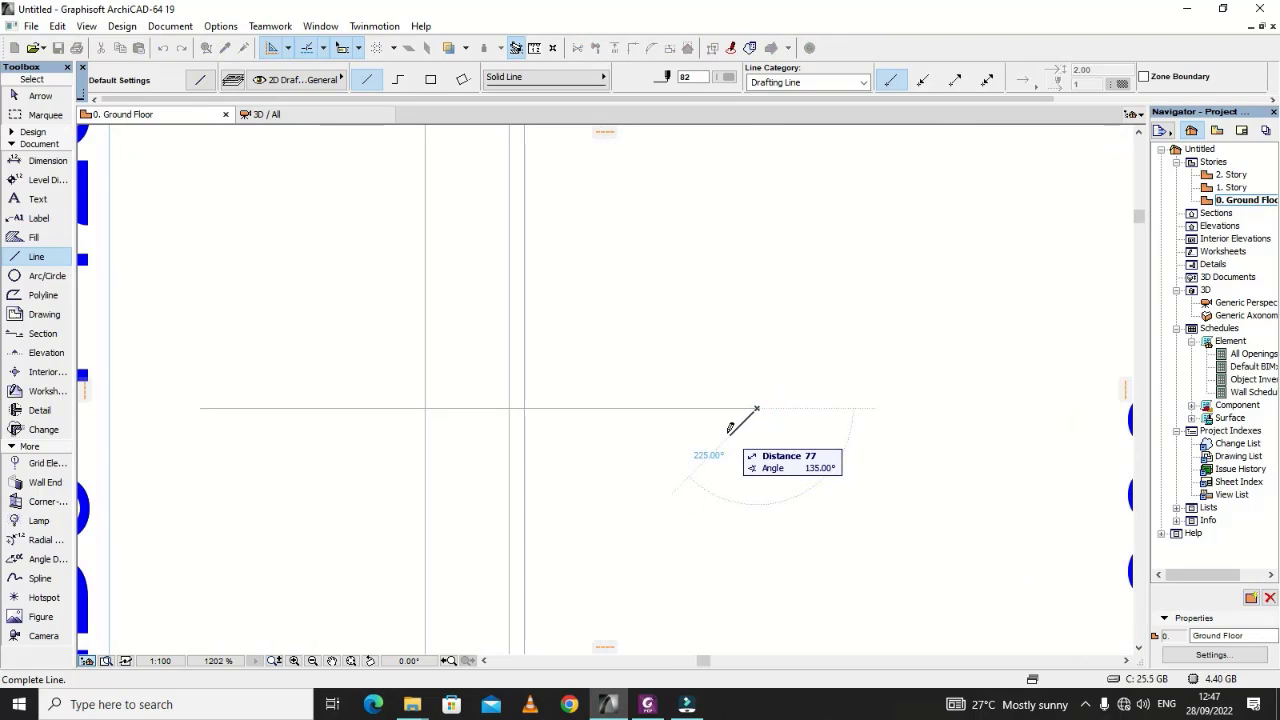
pyautogui.press('Escape')
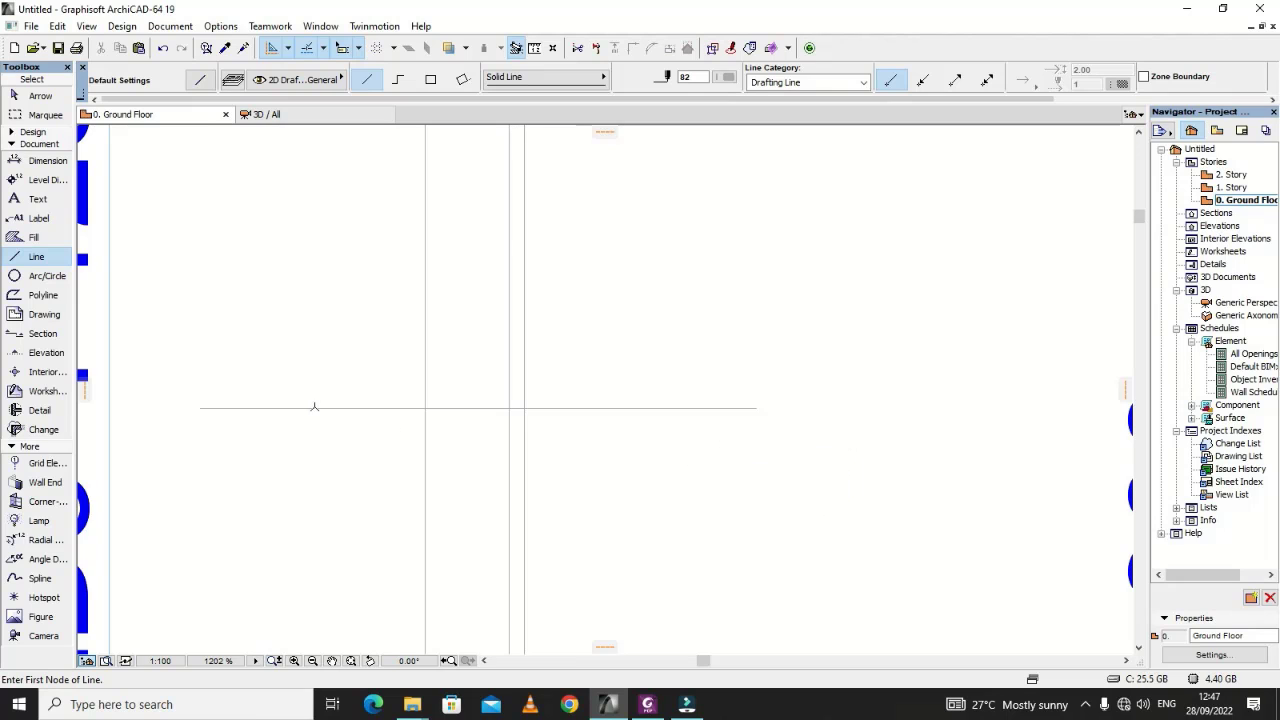
# Step: Shorten the horizontal line across the lower storey's column by stretching its left endpoint to the line's midpoint
pyautogui.press('Escape')
pyautogui.click(303, 408)
pyautogui.click(197, 408)
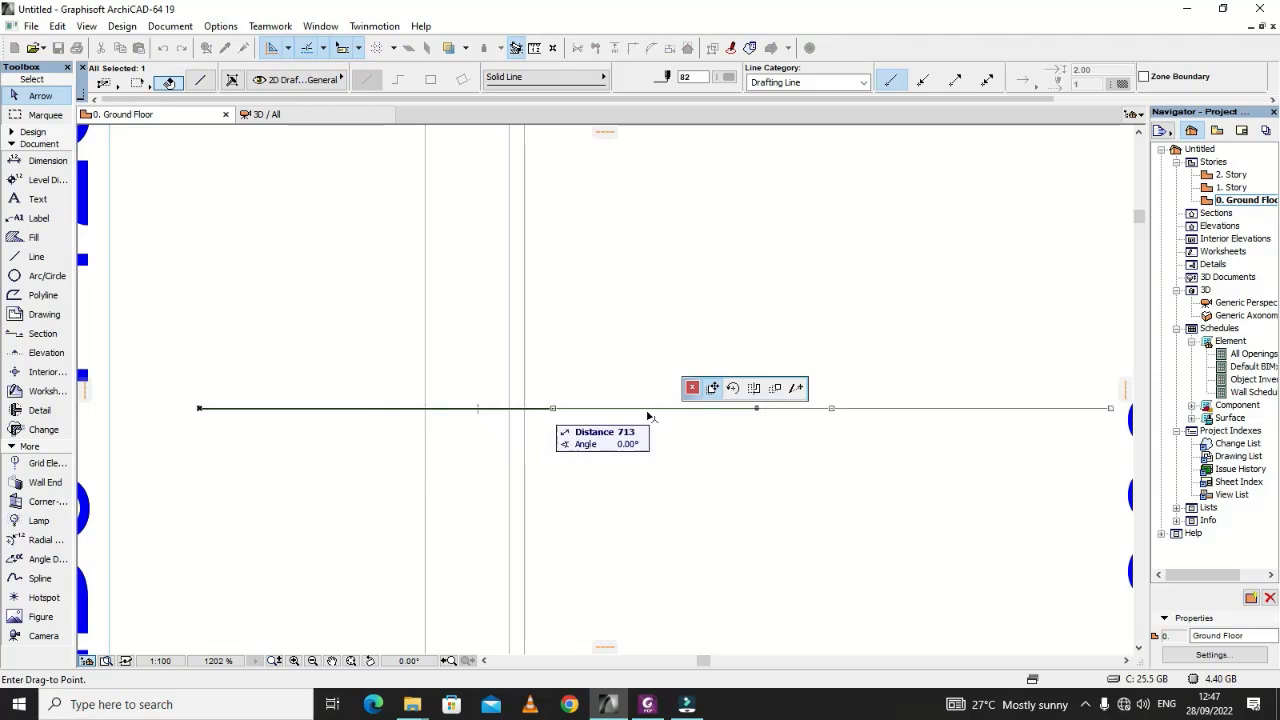
pyautogui.click(797, 387)
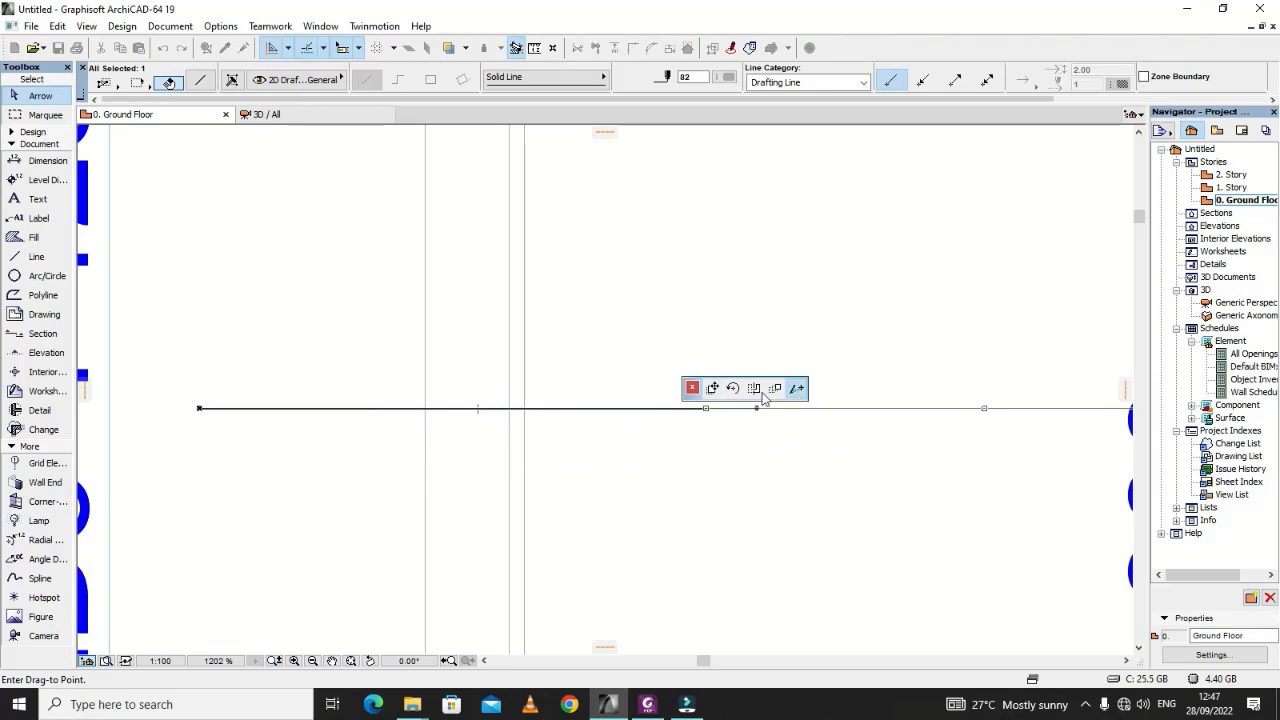
pyautogui.click(478, 408)
pyautogui.press('Escape')
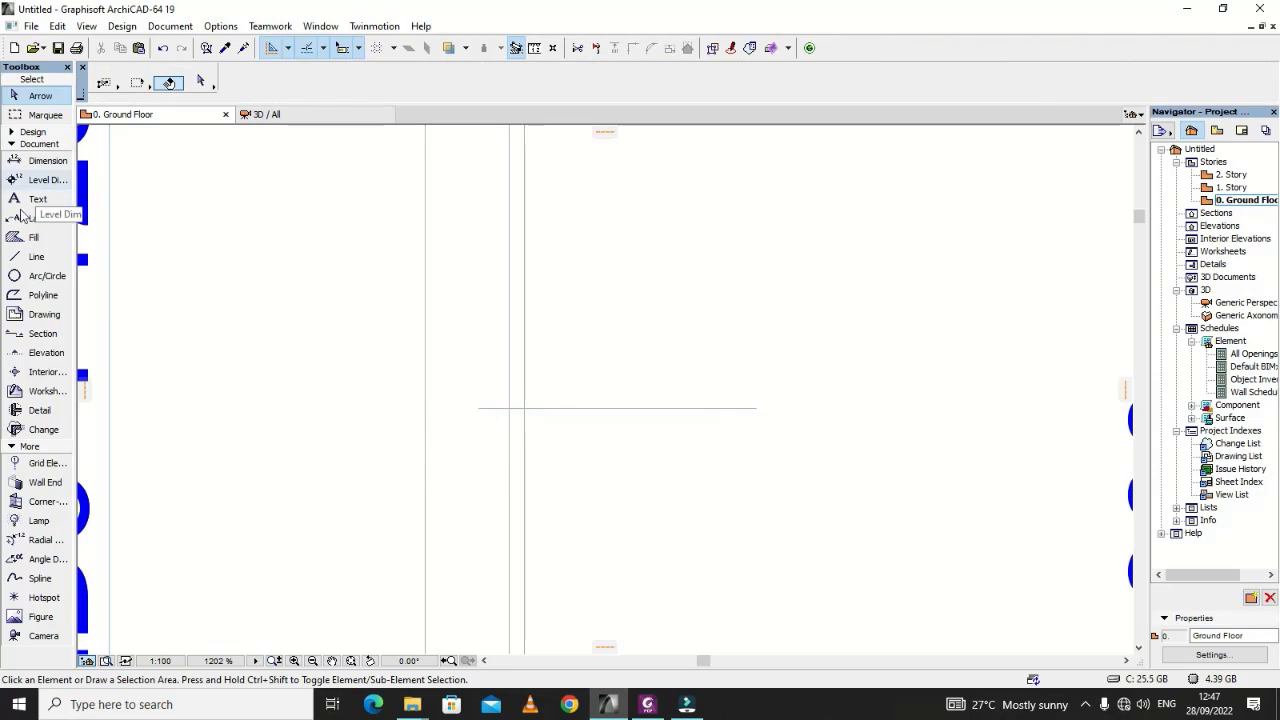
# Step: Draw two 45° lines about 86 mm long forming a downward-pointing triangle beneath the right end of the horizontal line
pyautogui.click(30, 257)
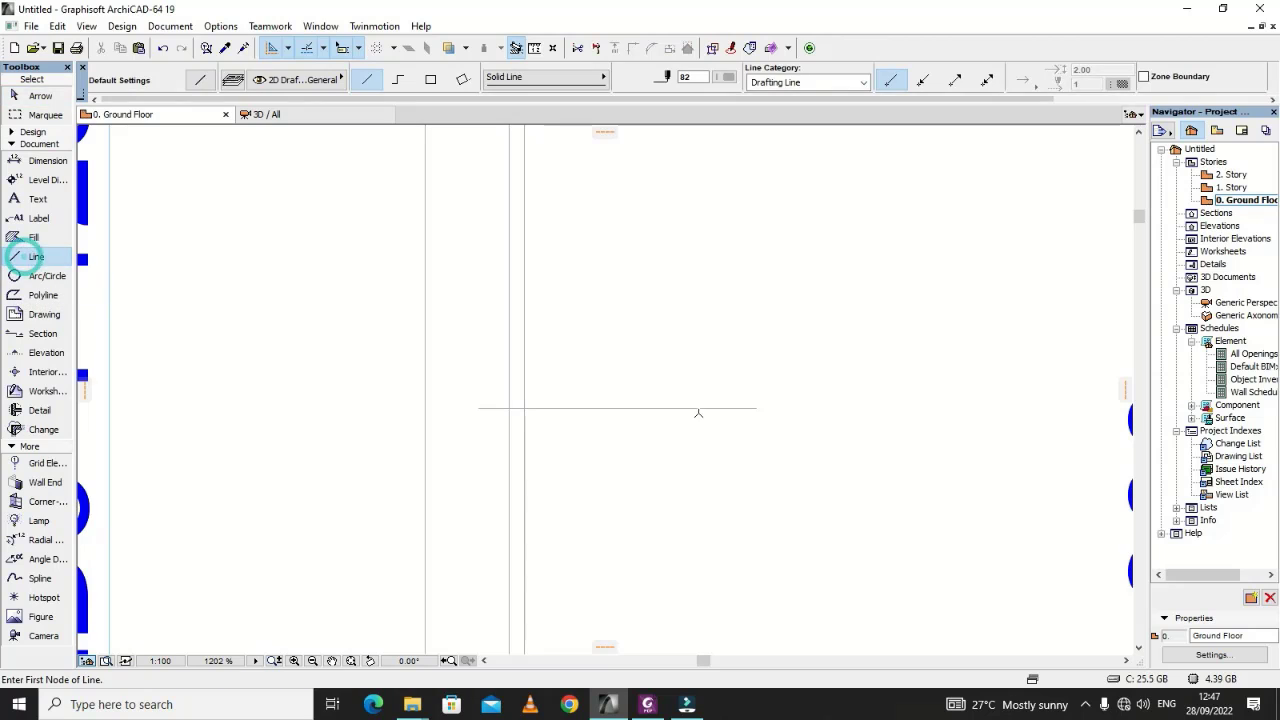
pyautogui.click(757, 407)
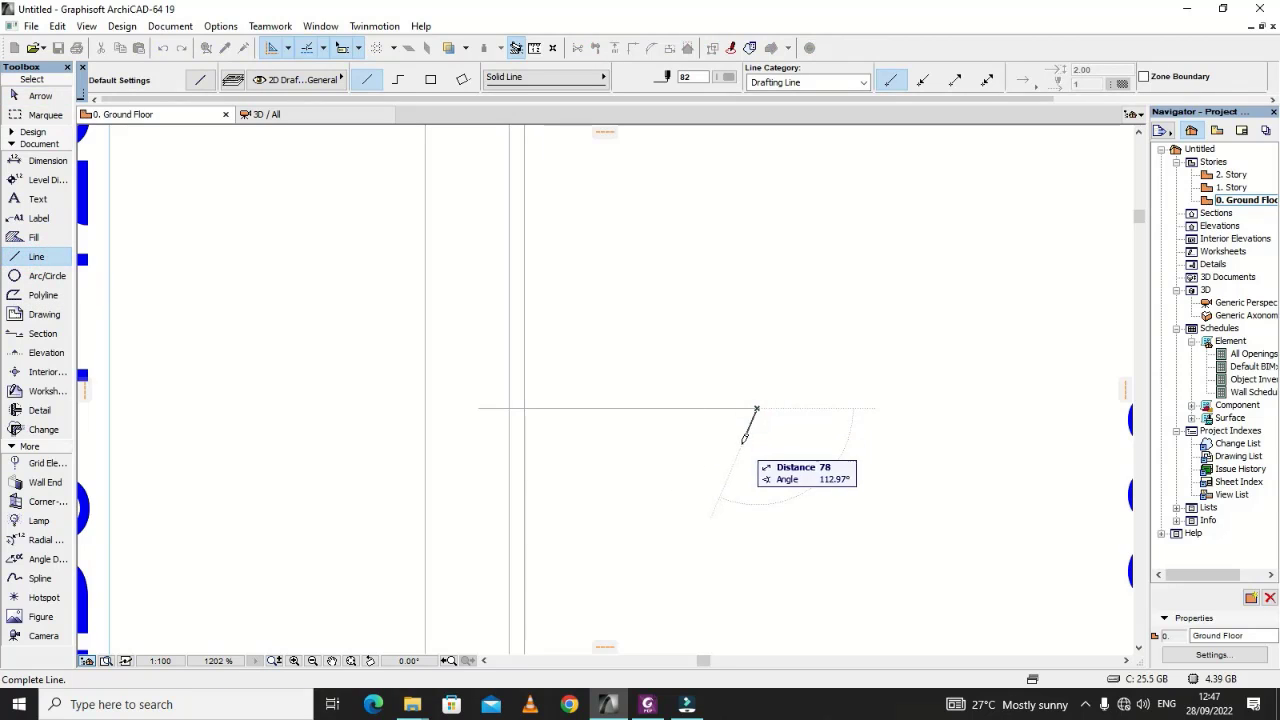
pyautogui.click(727, 436)
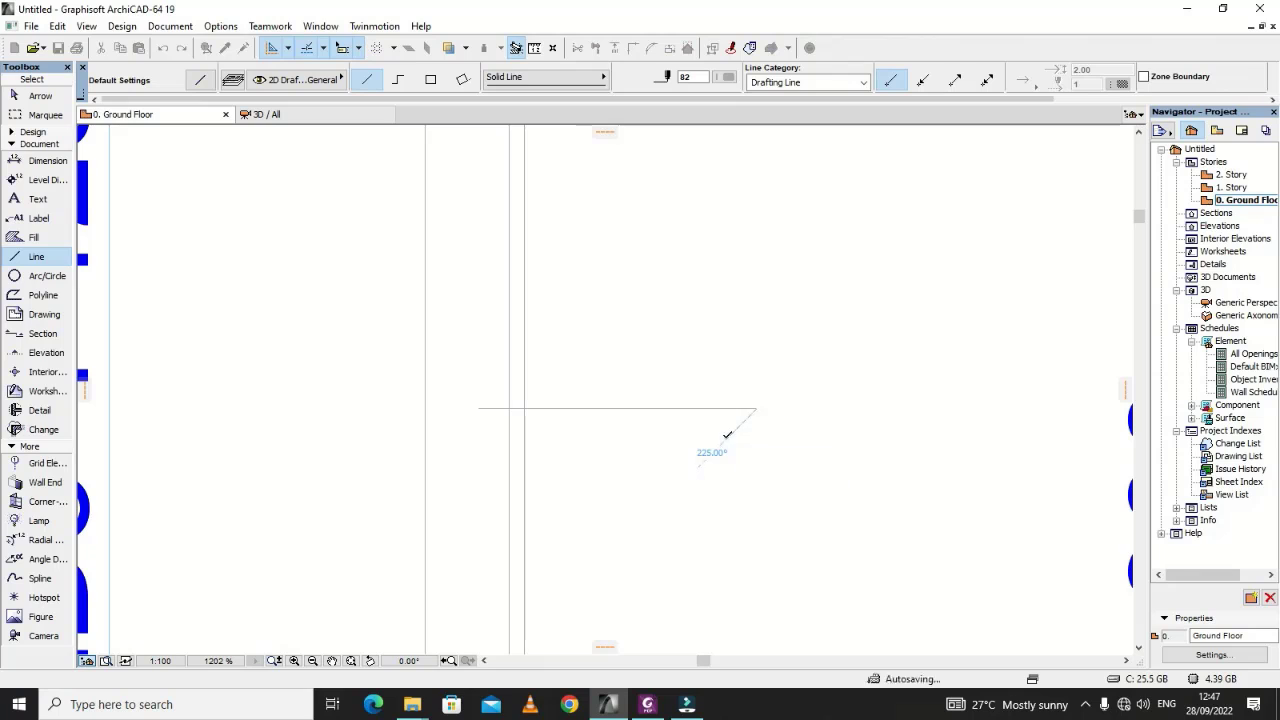
pyautogui.click(727, 436)
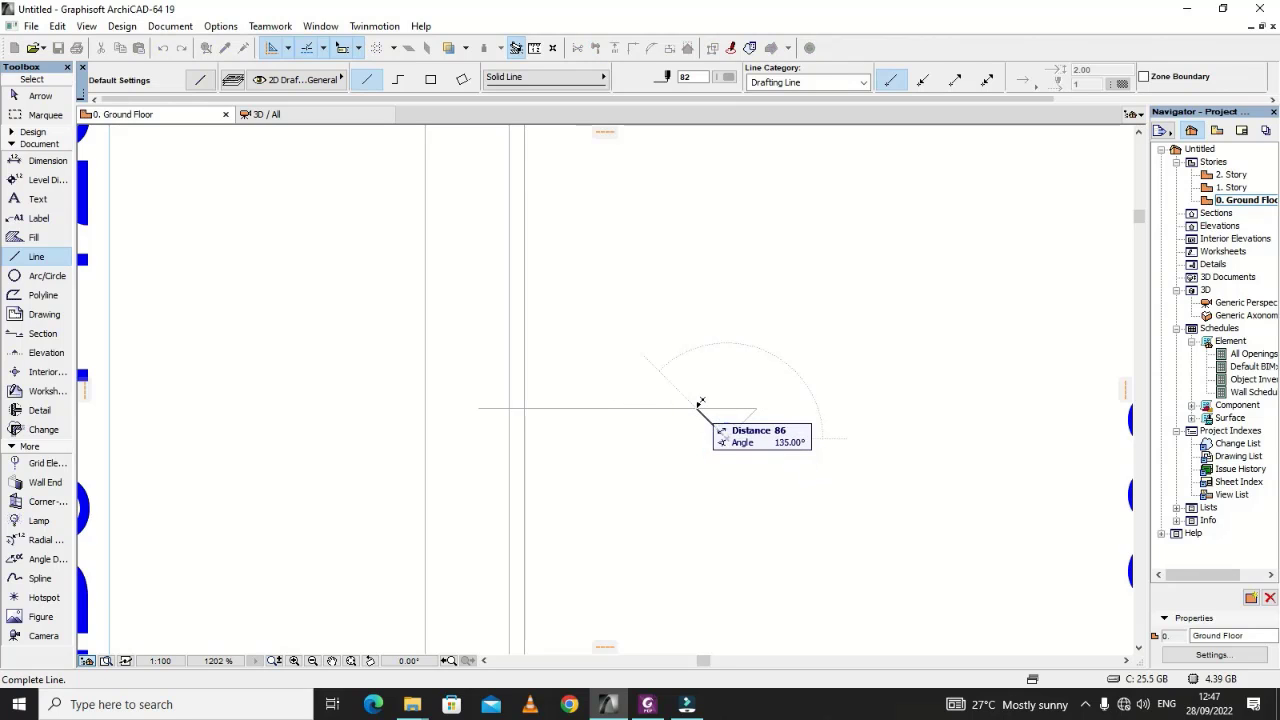
pyautogui.click(697, 406)
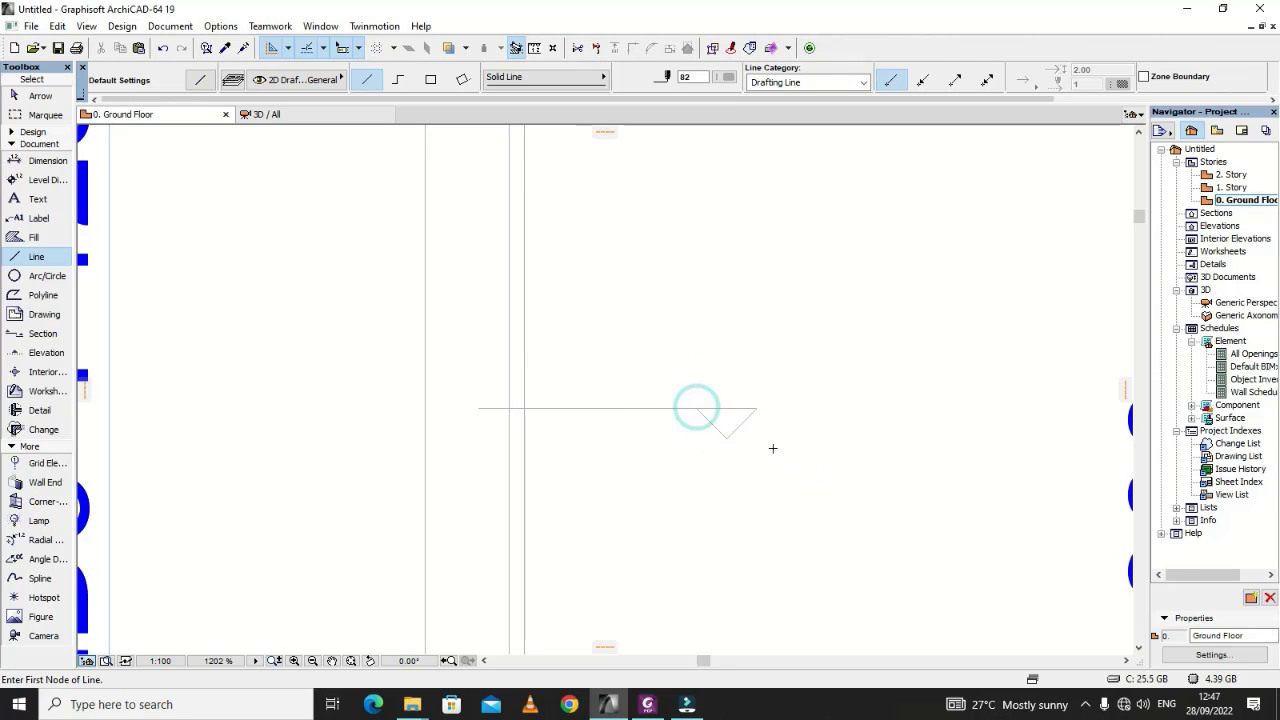
# Step: Mirror a copy of the horizontal line and its triangle about a vertical axis through the line's left endpoint
pyautogui.press('Escape')
pyautogui.moveTo(800, 460); pyautogui.dragTo(669, 382)
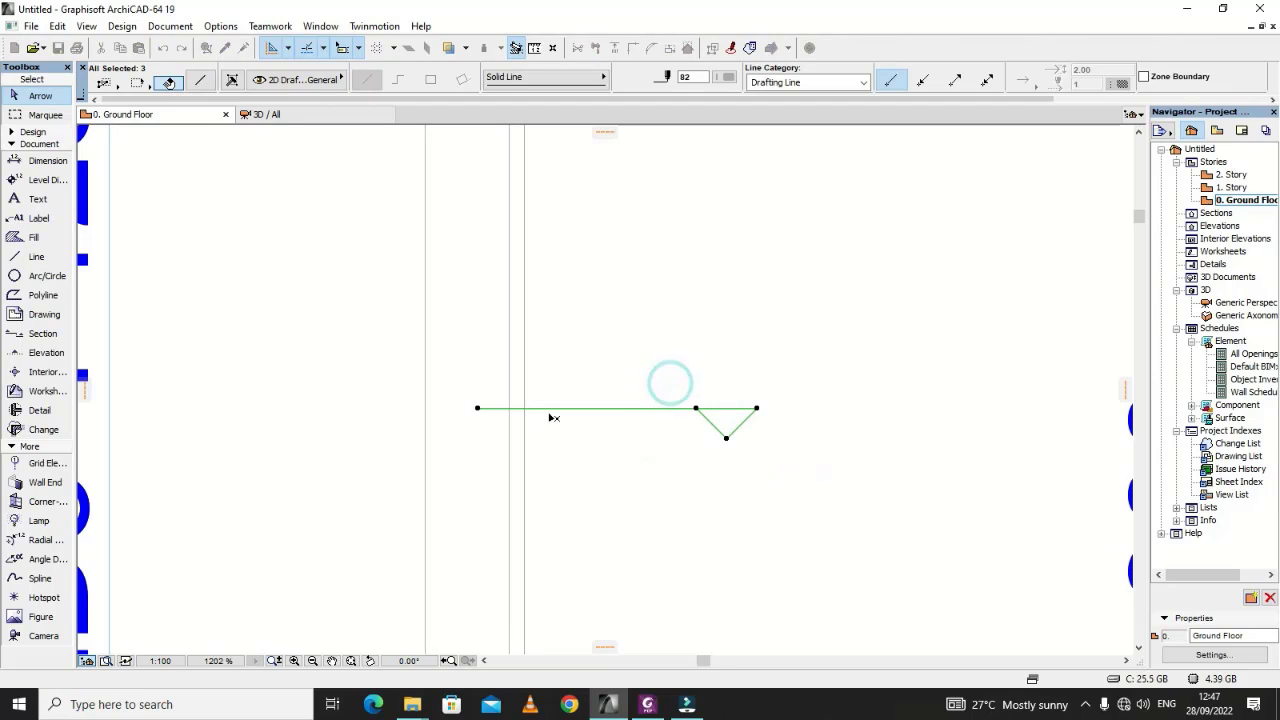
pyautogui.click(477, 409)
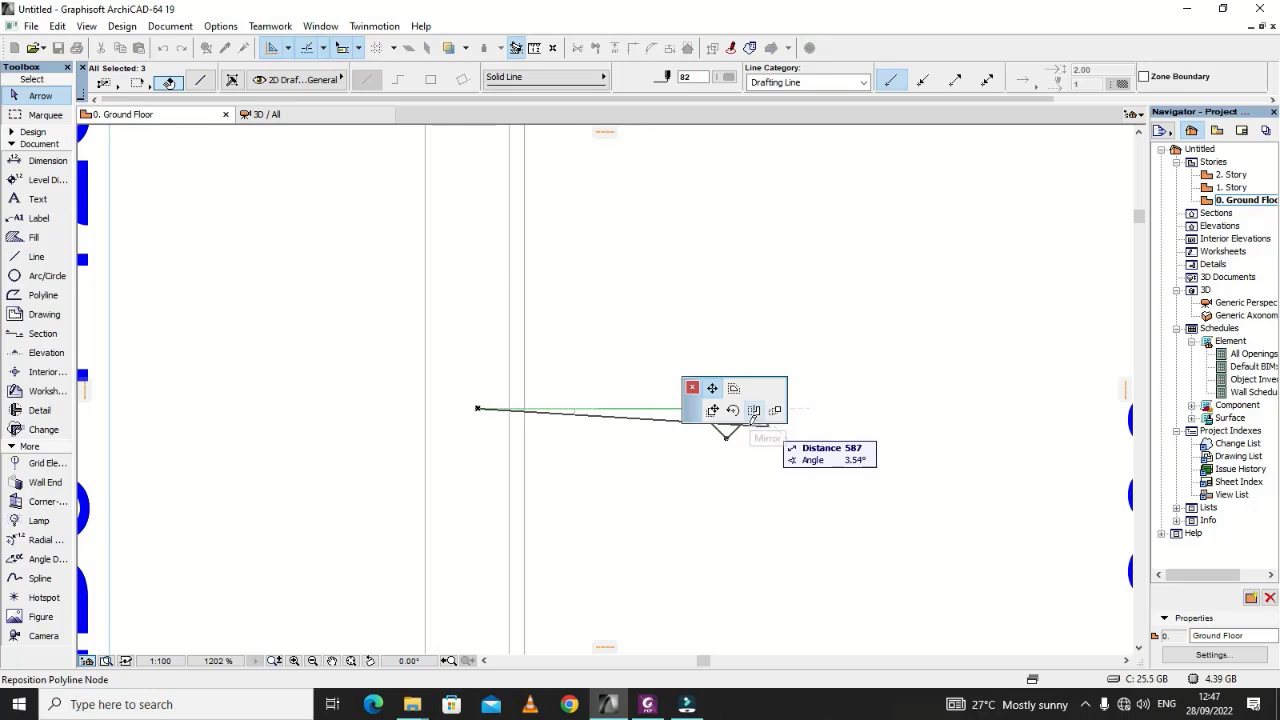
pyautogui.press('Escape')
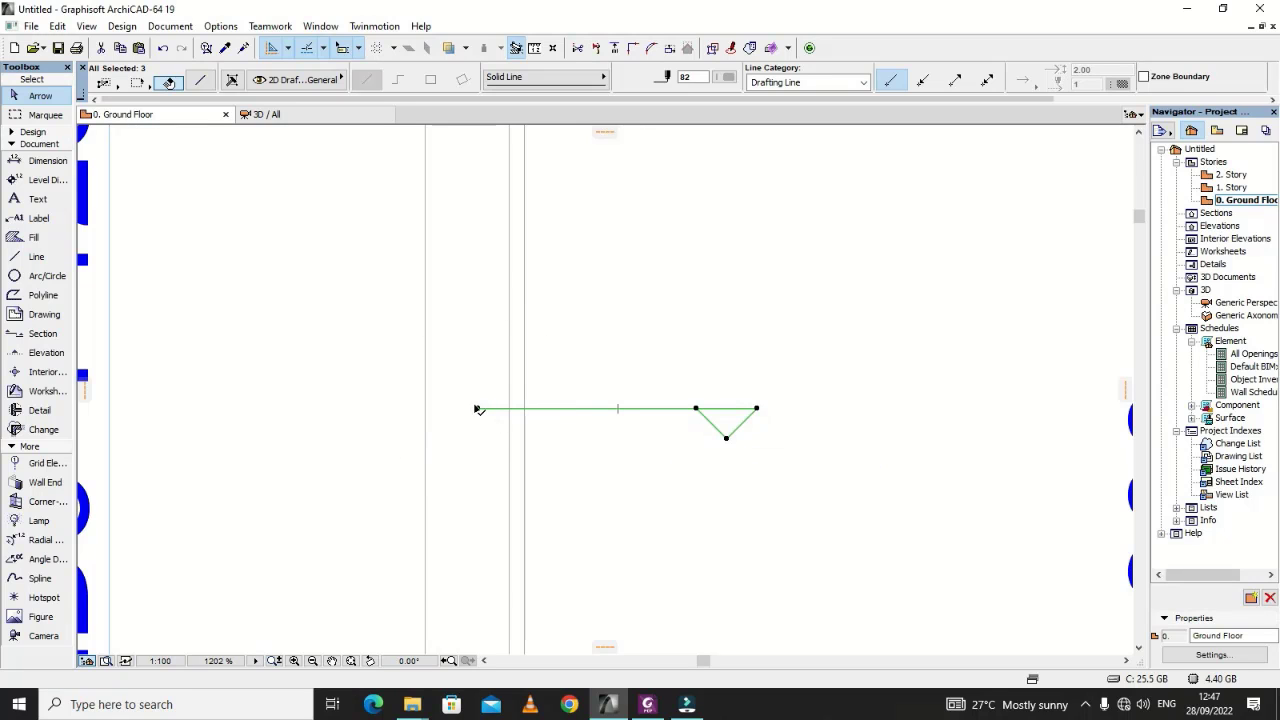
pyautogui.rightClick(477, 409)
pyautogui.moveTo(651, 216)
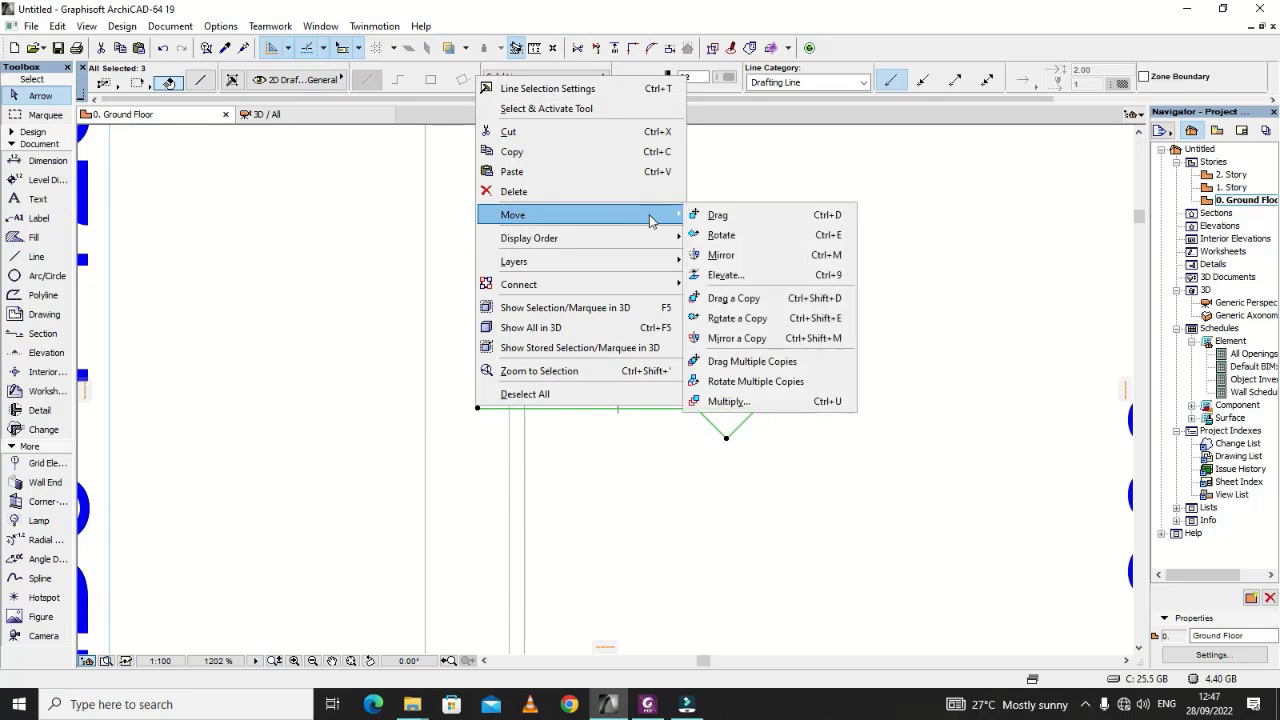
pyautogui.click(772, 338)
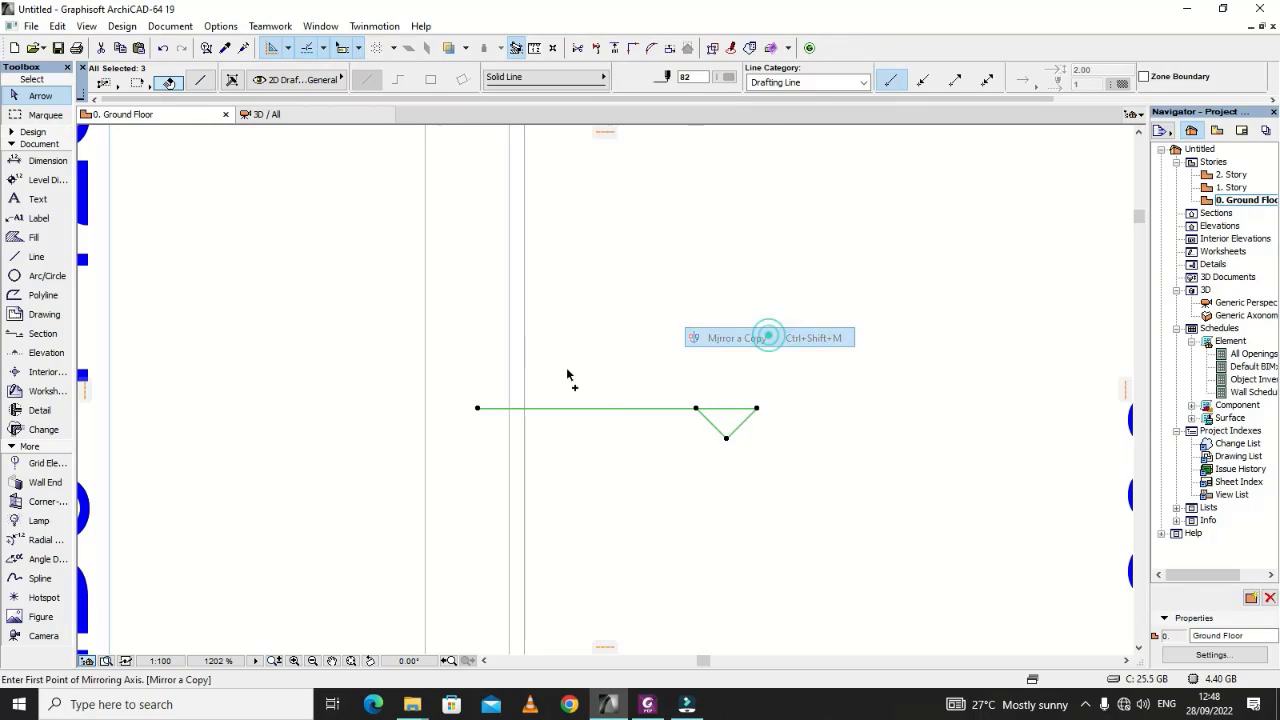
pyautogui.click(477, 409)
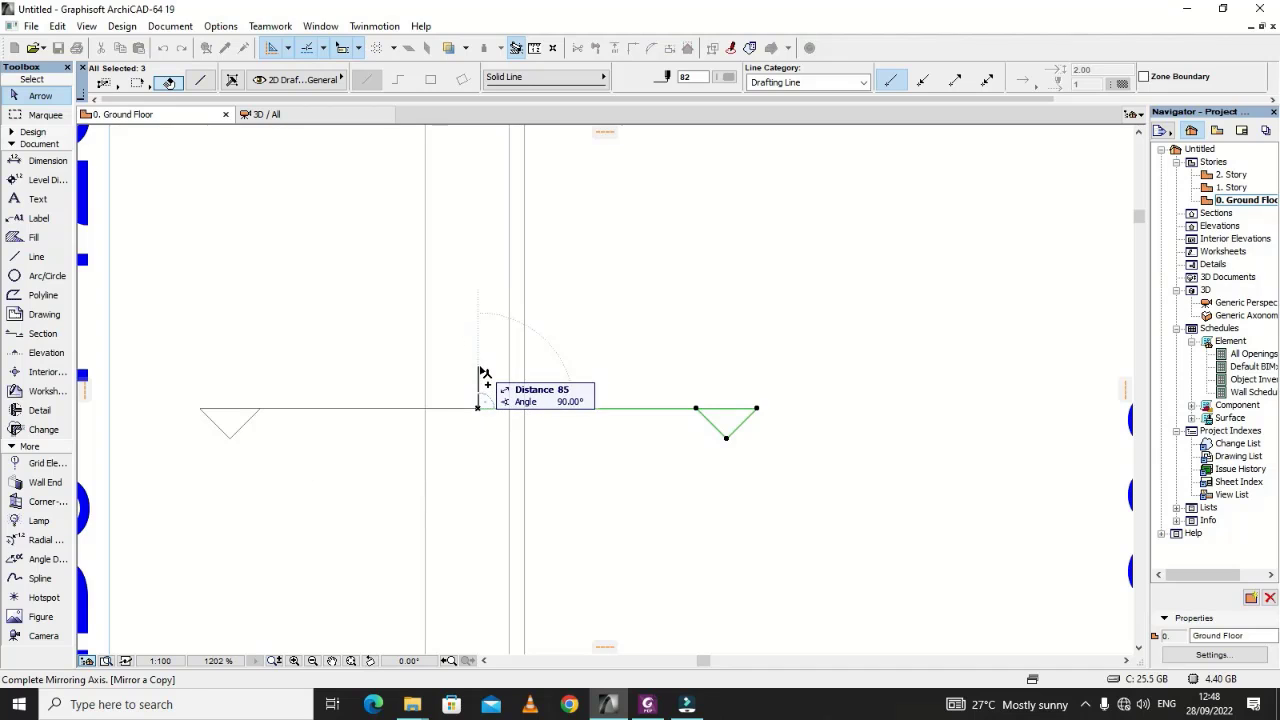
pyautogui.click(480, 371)
pyautogui.click(686, 357)
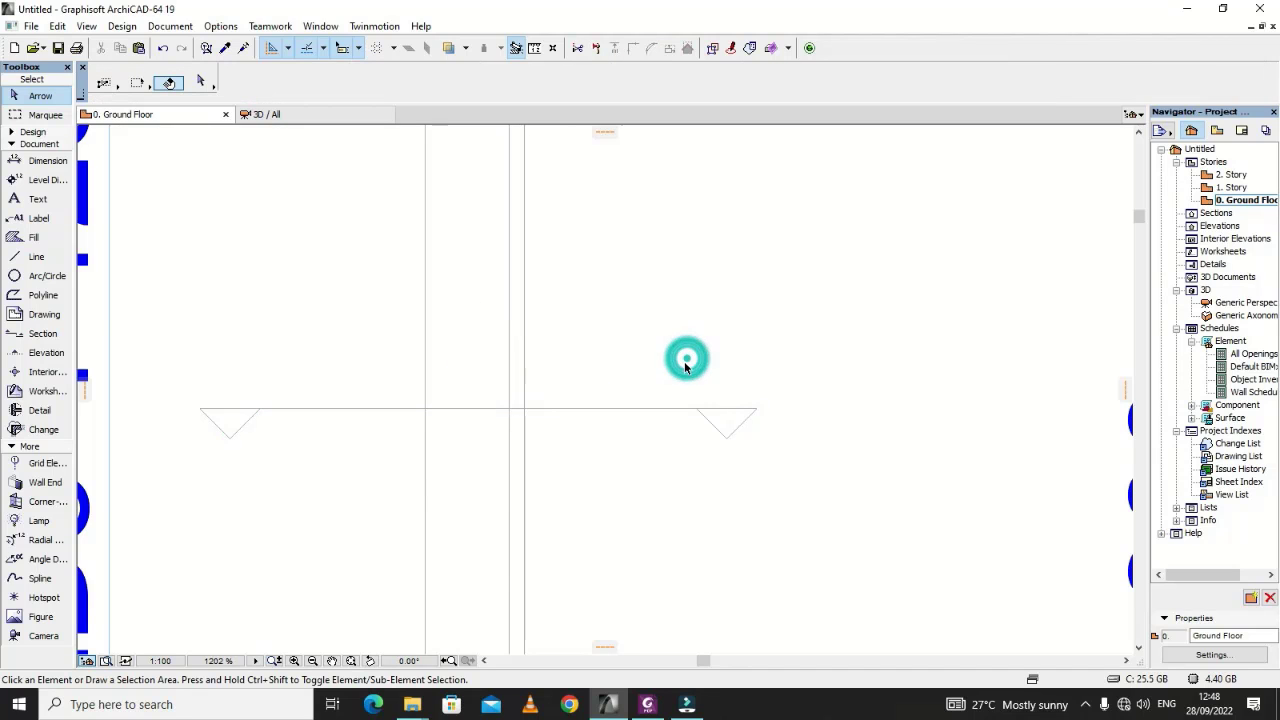
# Step: Review the mirrored section mark, then examine the B section mark up close in Foxit PhantomPDF and return to ArchiCAD
pyautogui.scroll(-3, 683, 370)
pyautogui.scroll(-2, 683, 370)
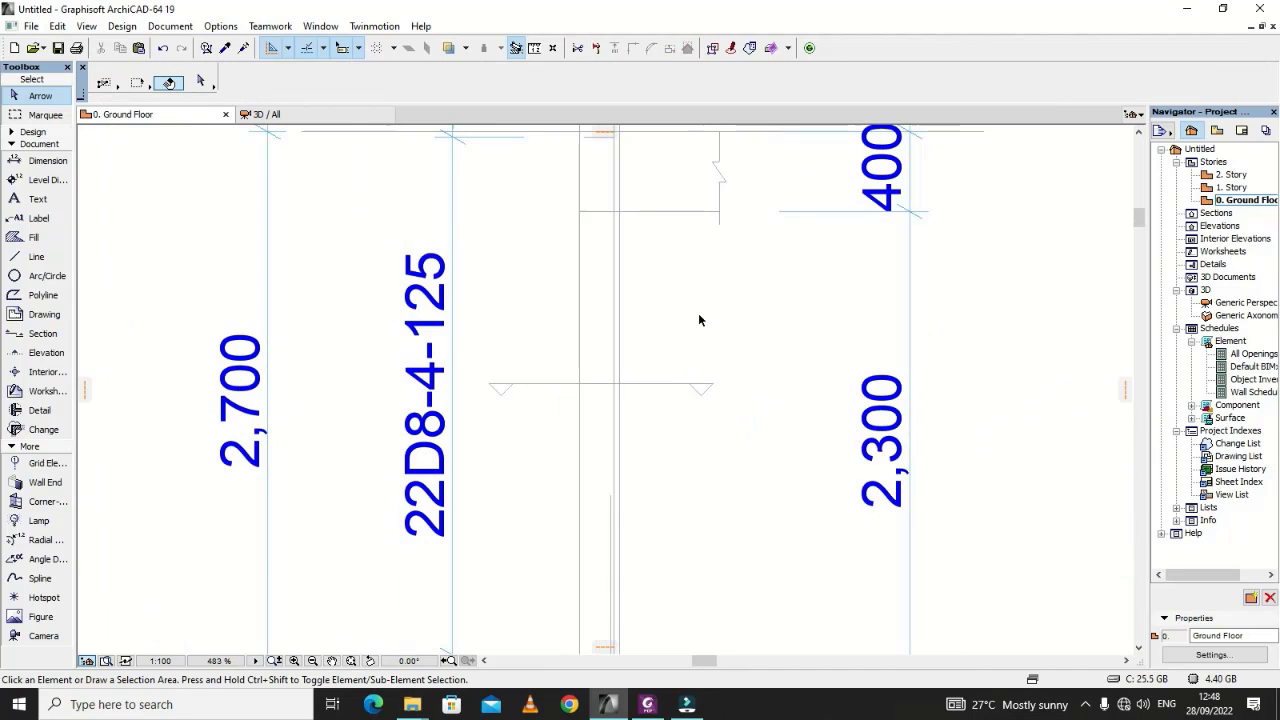
pyautogui.scroll(2, 637, 406)
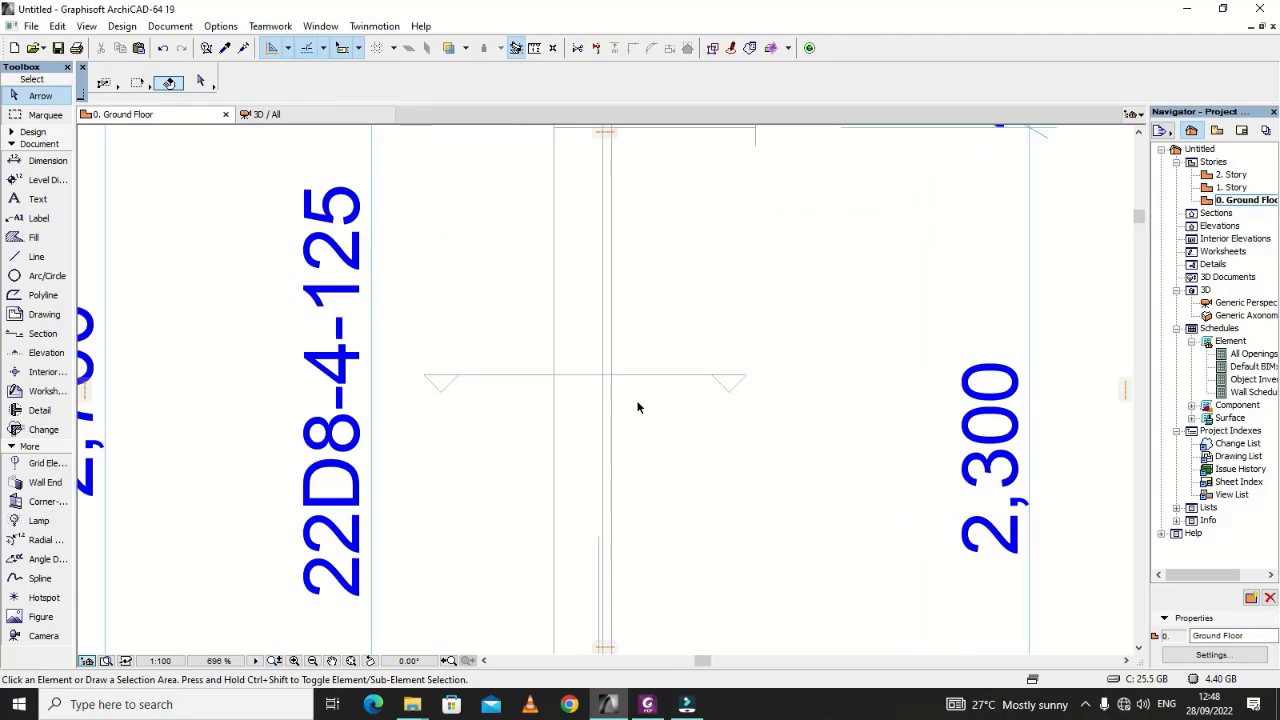
pyautogui.scroll(-2, 638, 404)
pyautogui.scroll(4, 683, 400)
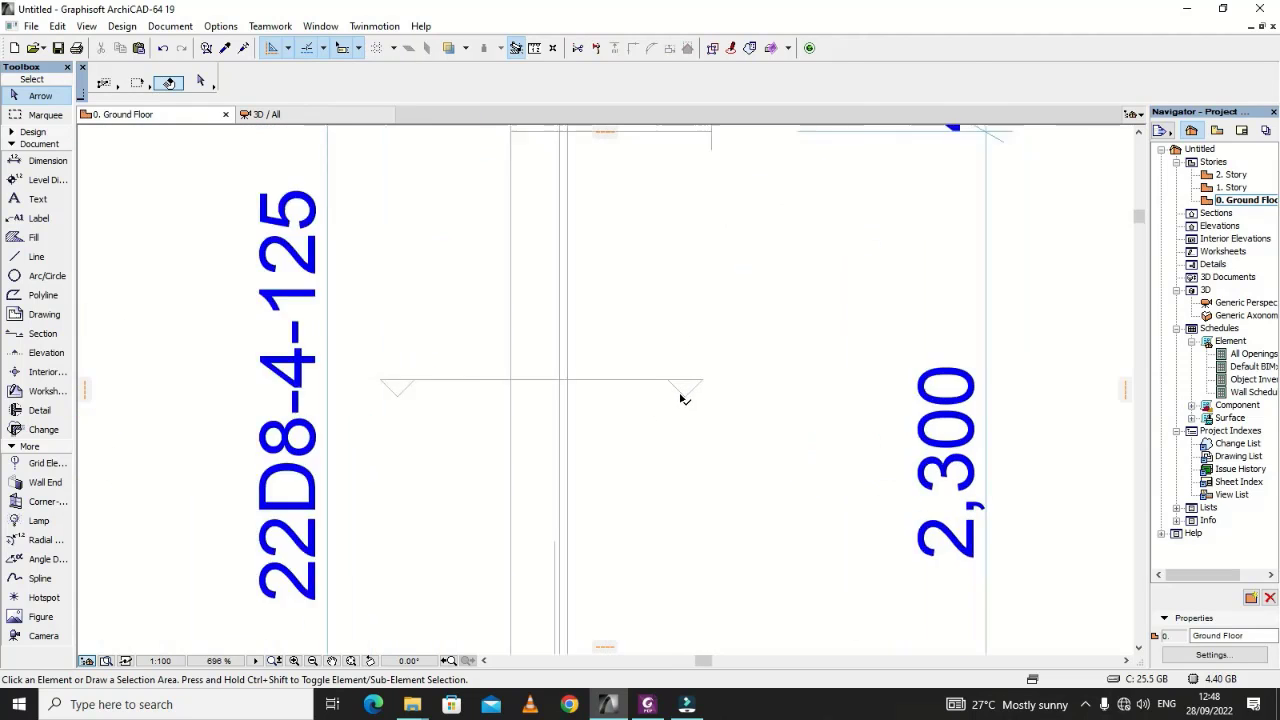
pyautogui.click(650, 705)
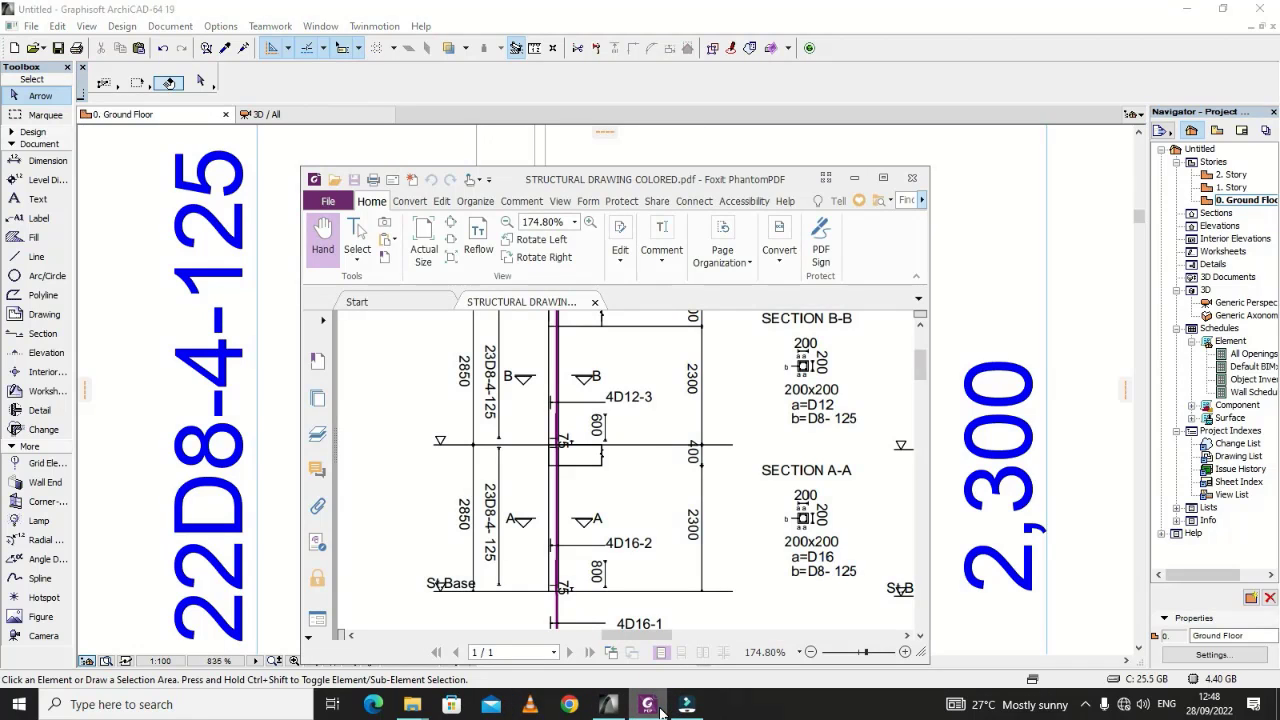
pyautogui.click(659, 708)
pyautogui.click(645, 706)
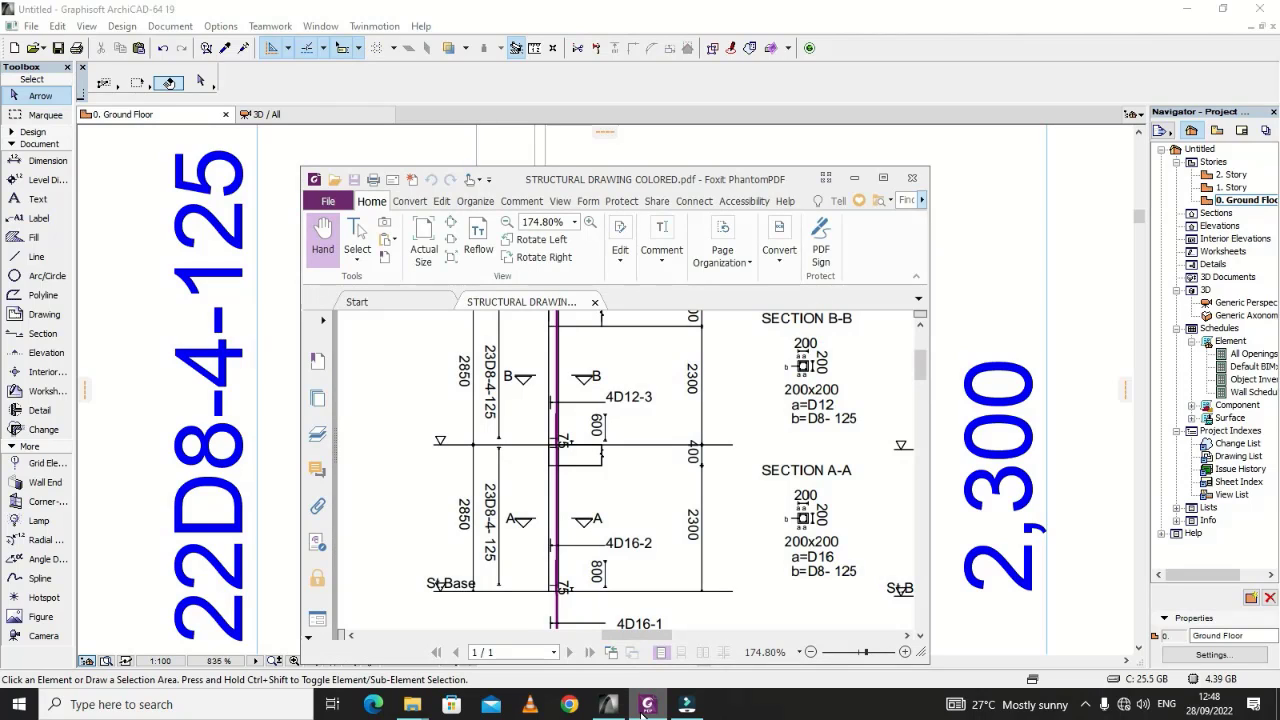
pyautogui.click(645, 706)
pyautogui.scroll(3, 567, 430)
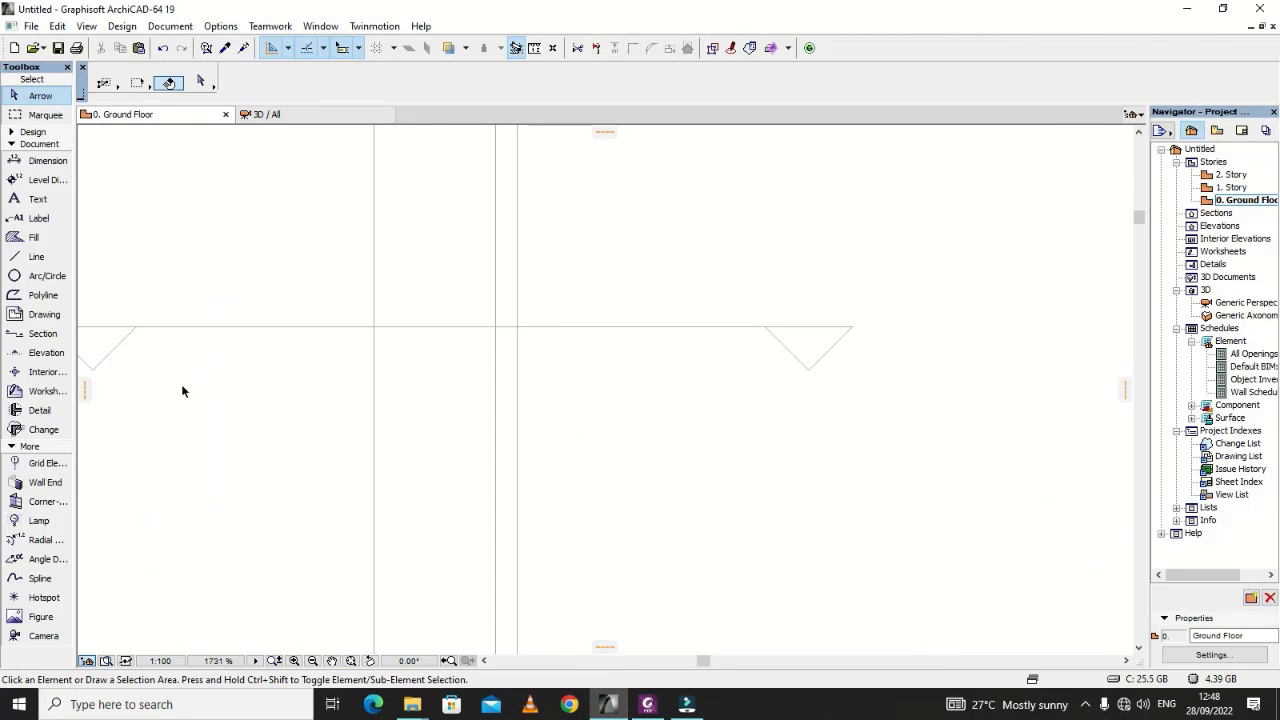
pyautogui.click(622, 706)
pyautogui.click(612, 706)
pyautogui.click(648, 706)
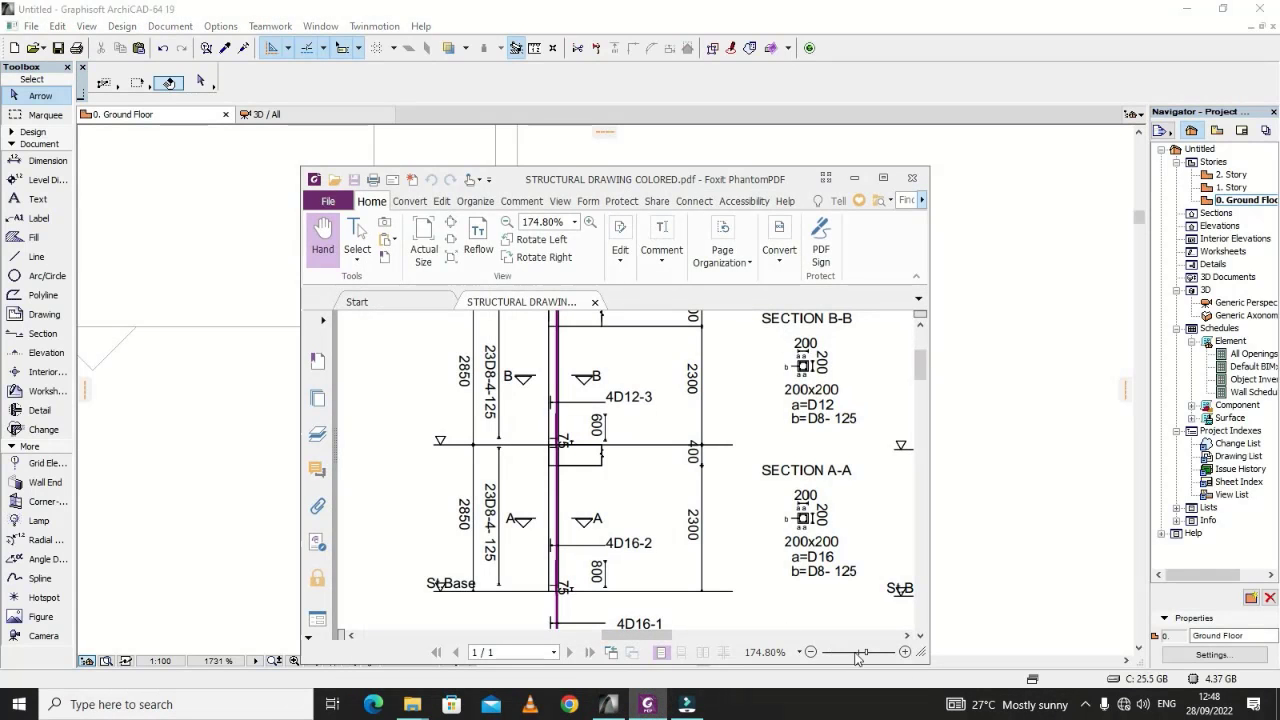
pyautogui.moveTo(860, 657); pyautogui.dragTo(876, 655)
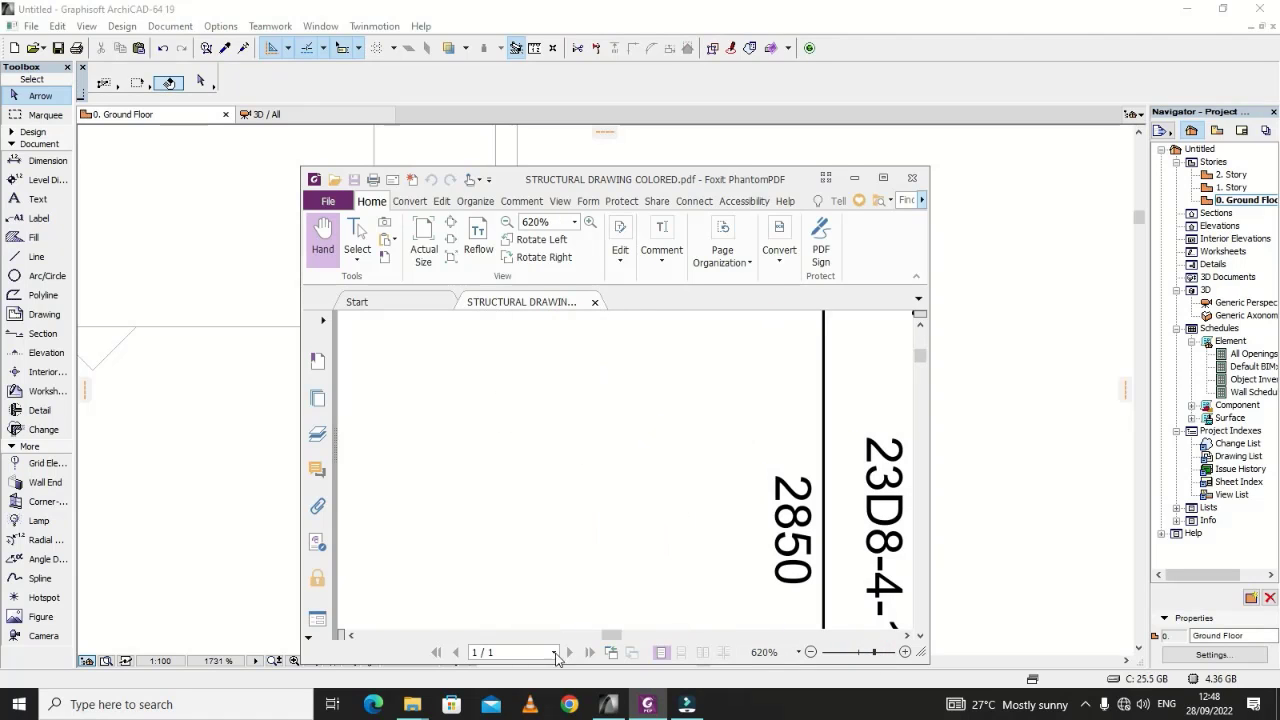
pyautogui.moveTo(611, 634)
pyautogui.mouseDown()
pyautogui.moveTo(648, 631)
pyautogui.moveTo(635, 633)
pyautogui.mouseUp()
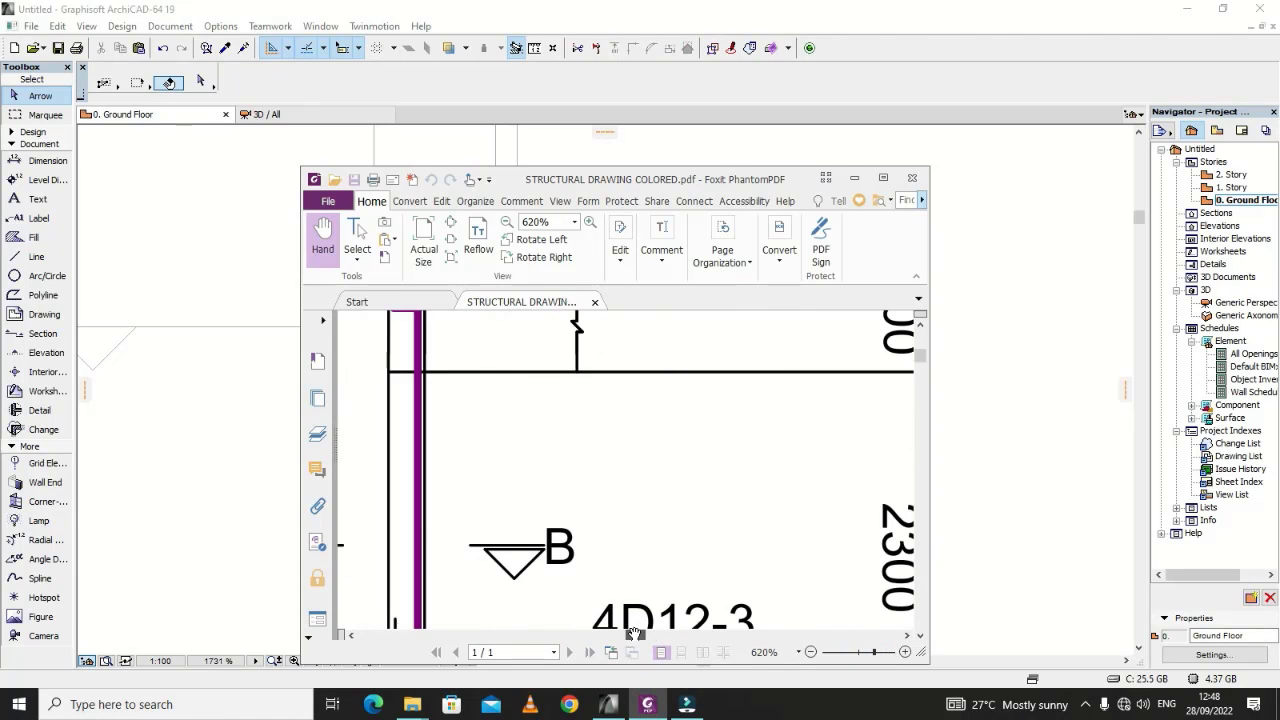
pyautogui.scroll(-2, 644, 597)
pyautogui.click(612, 704)
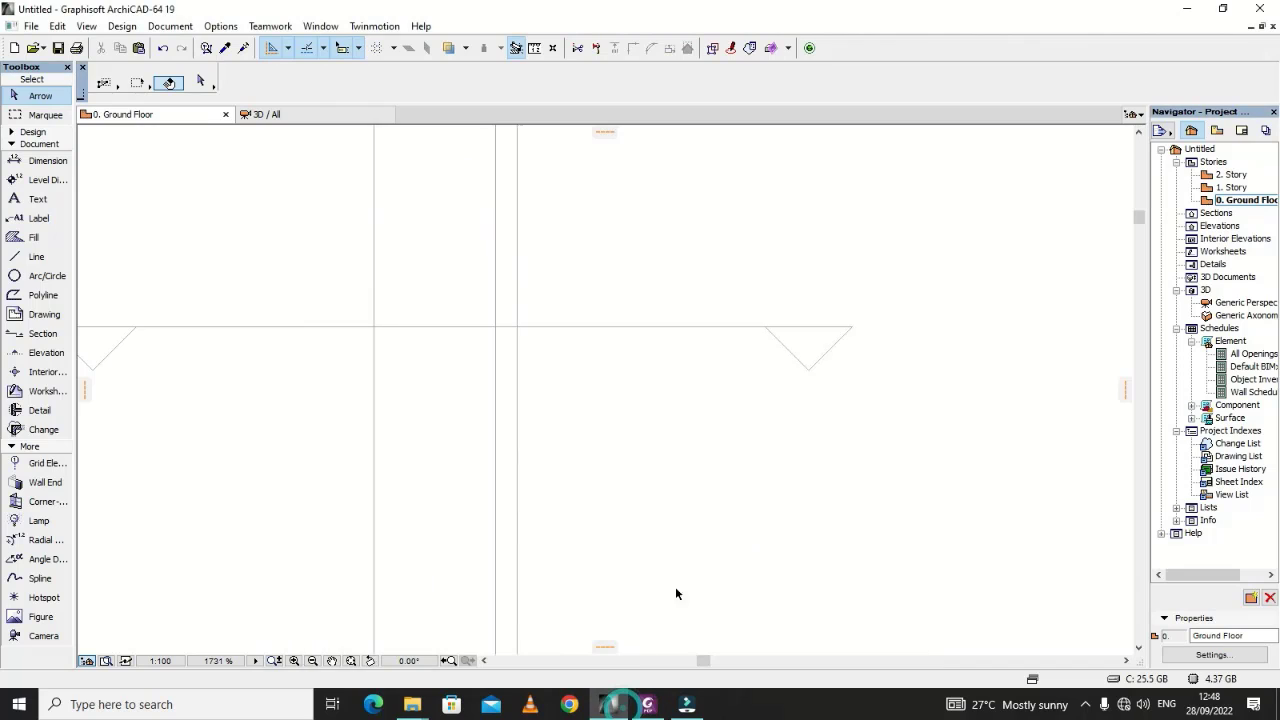
# Step: Draw a short vertical line across the horizontal line just inside each triangle, the left one about 108 mm long
pyautogui.scroll(-1, 820, 412)
pyautogui.scroll(1, 757, 351)
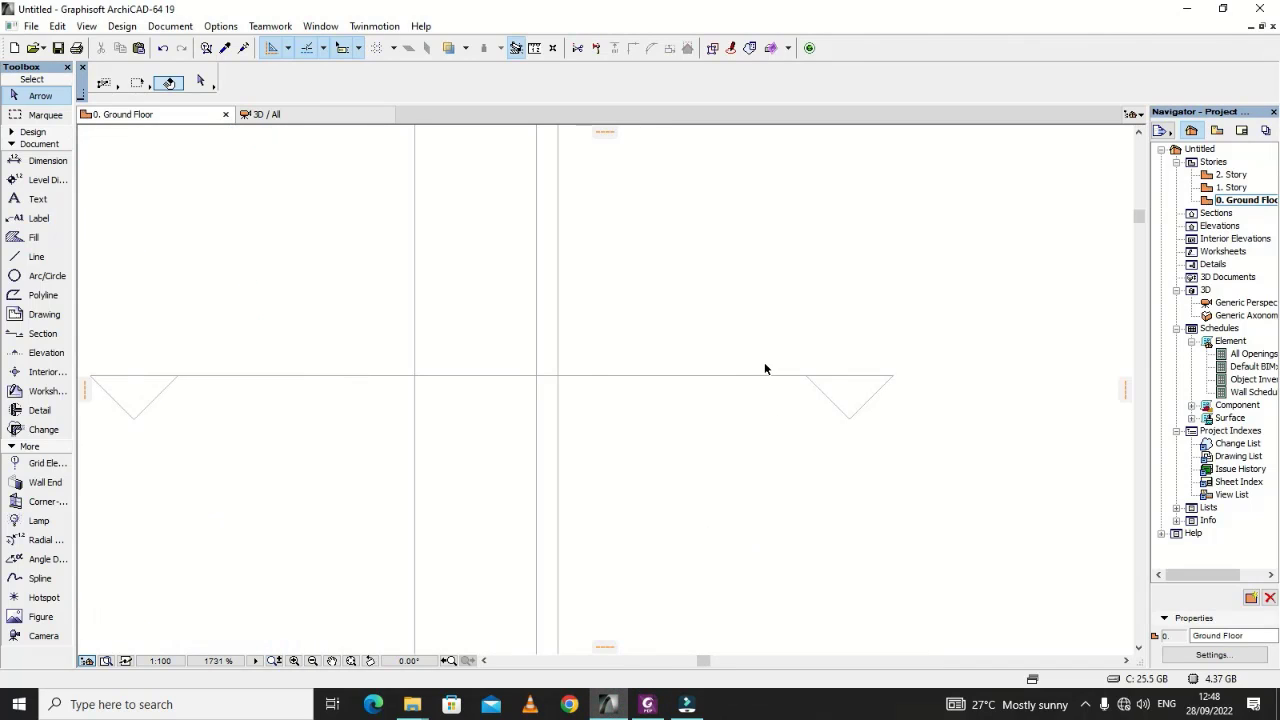
pyautogui.click(35, 256)
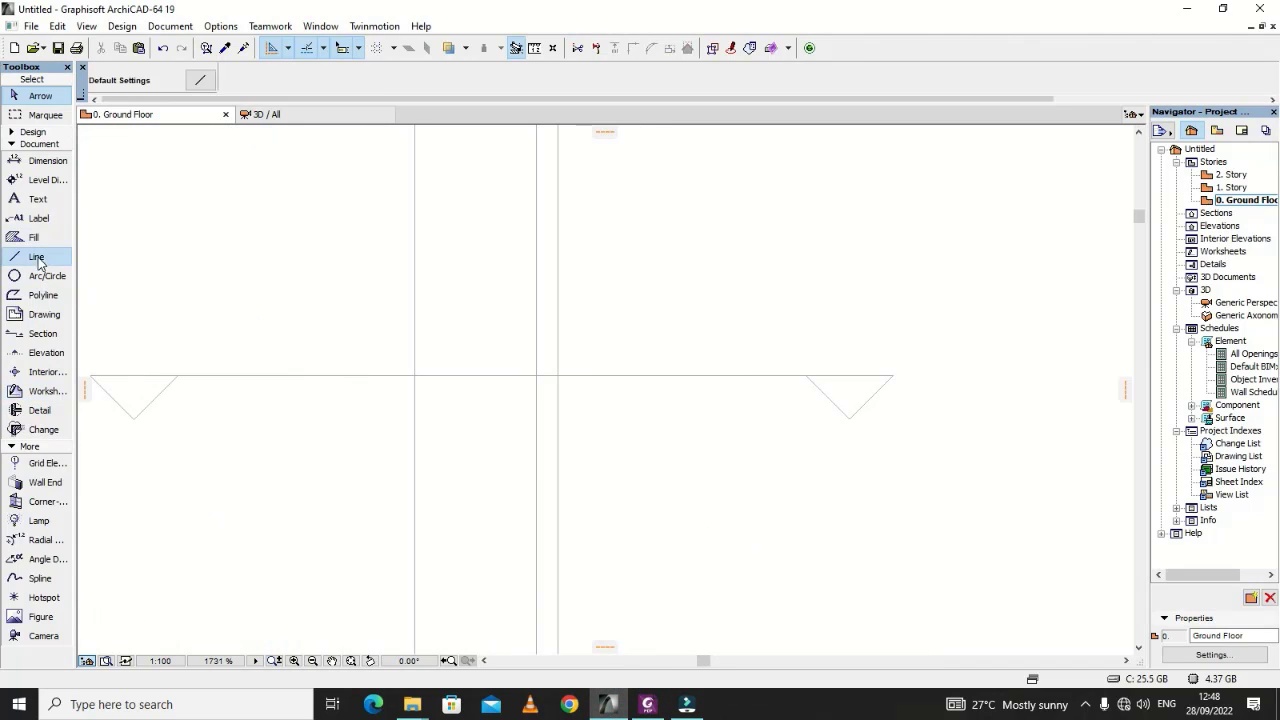
pyautogui.click(201, 336)
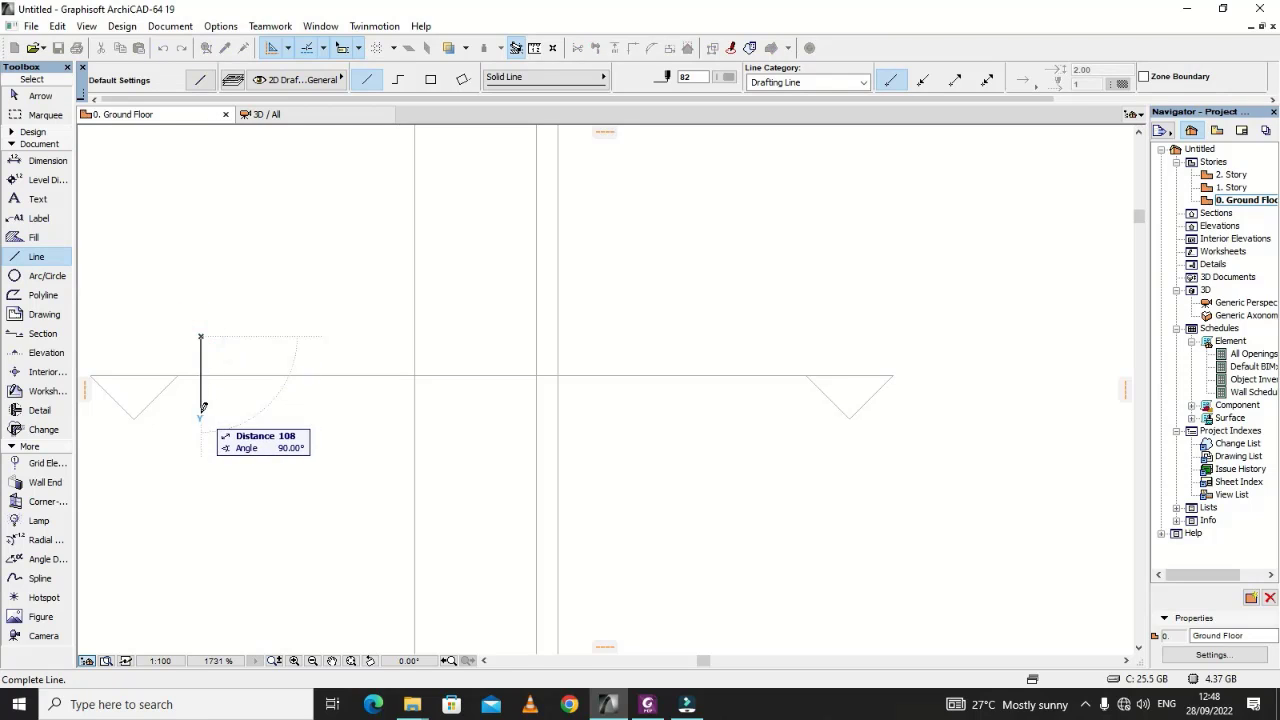
pyautogui.click(201, 413)
pyautogui.click(792, 336)
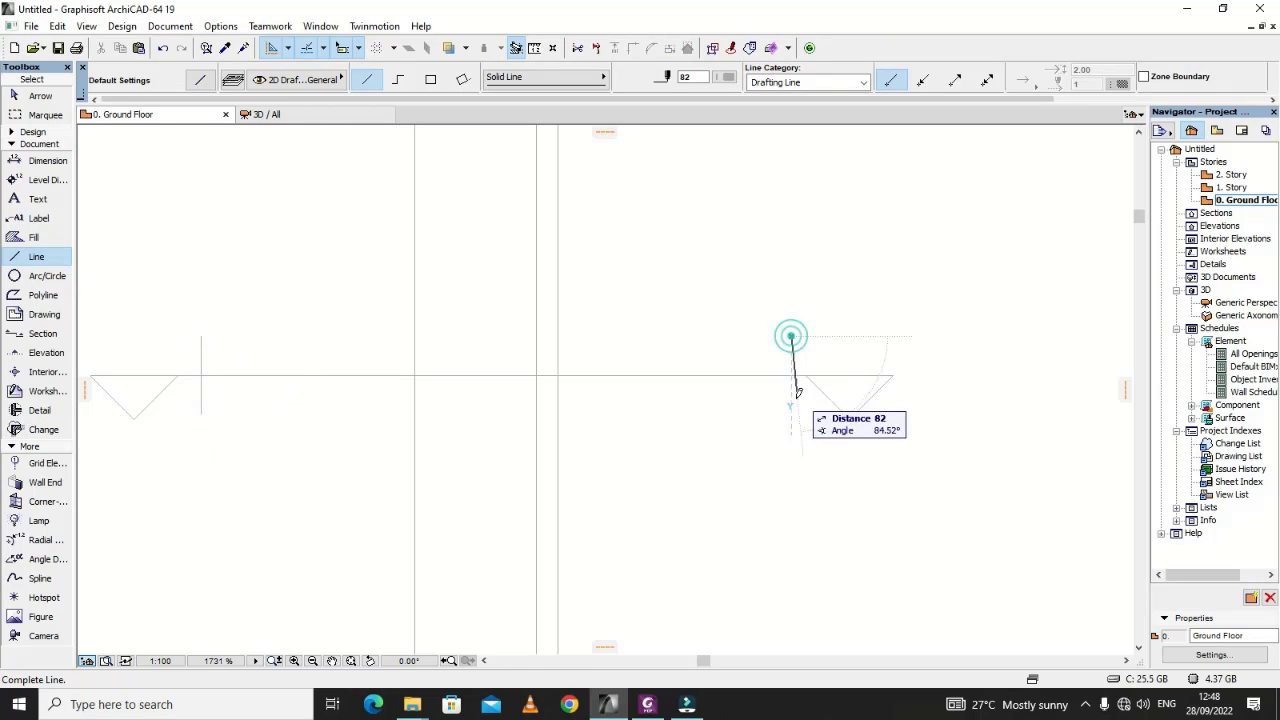
pyautogui.click(792, 408)
pyautogui.scroll(-3, 940, 434)
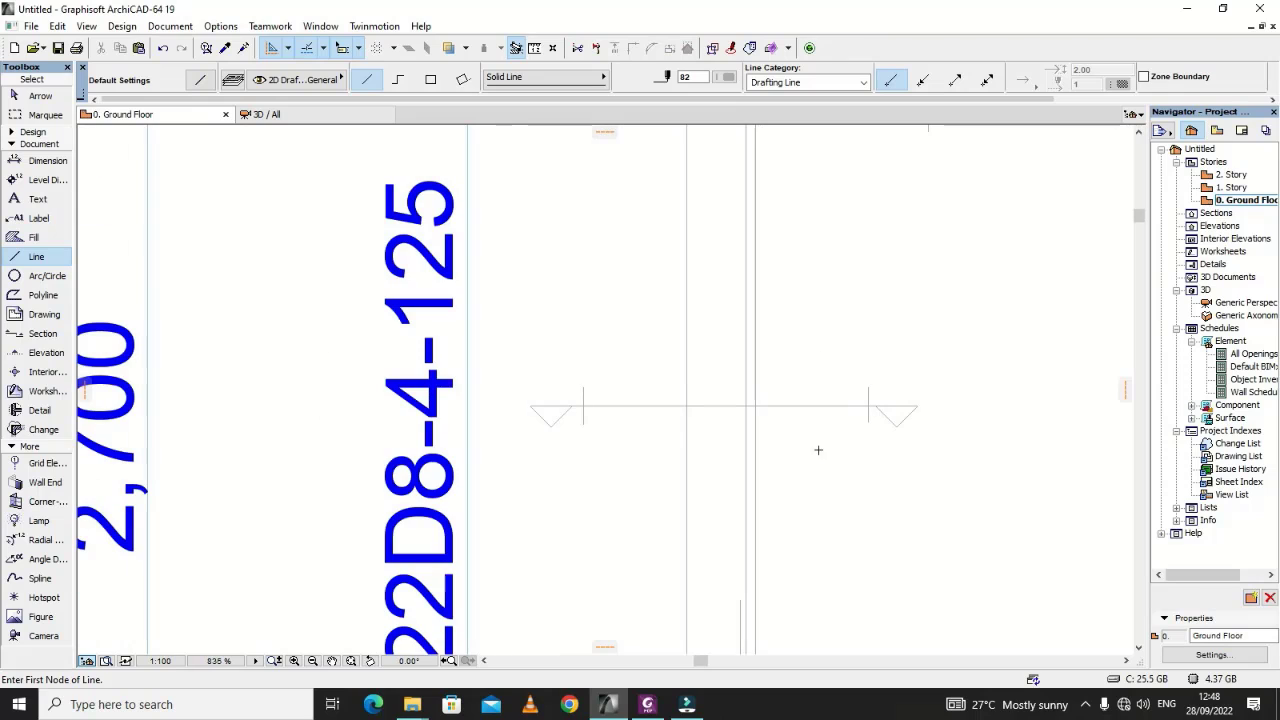
pyautogui.press('Escape')
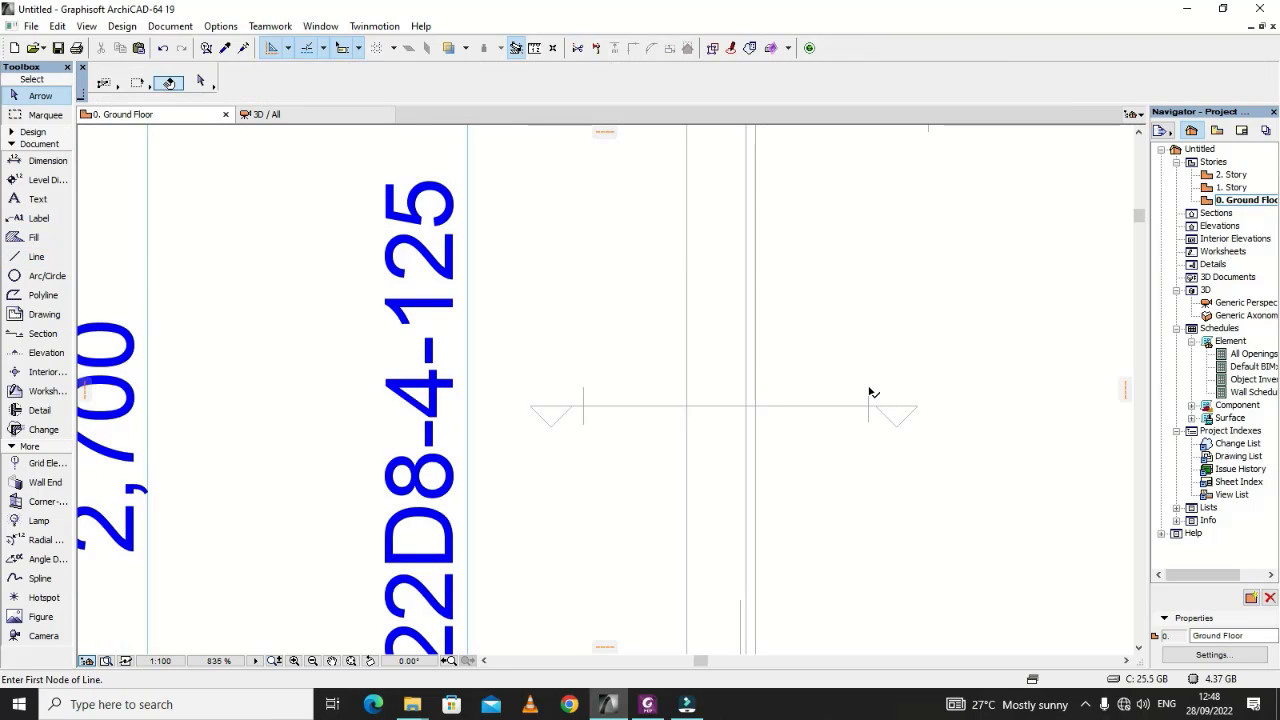
# Step: Trim away the horizontal line between the two short vertical lines, using them as cutting edges
pyautogui.click(870, 393)
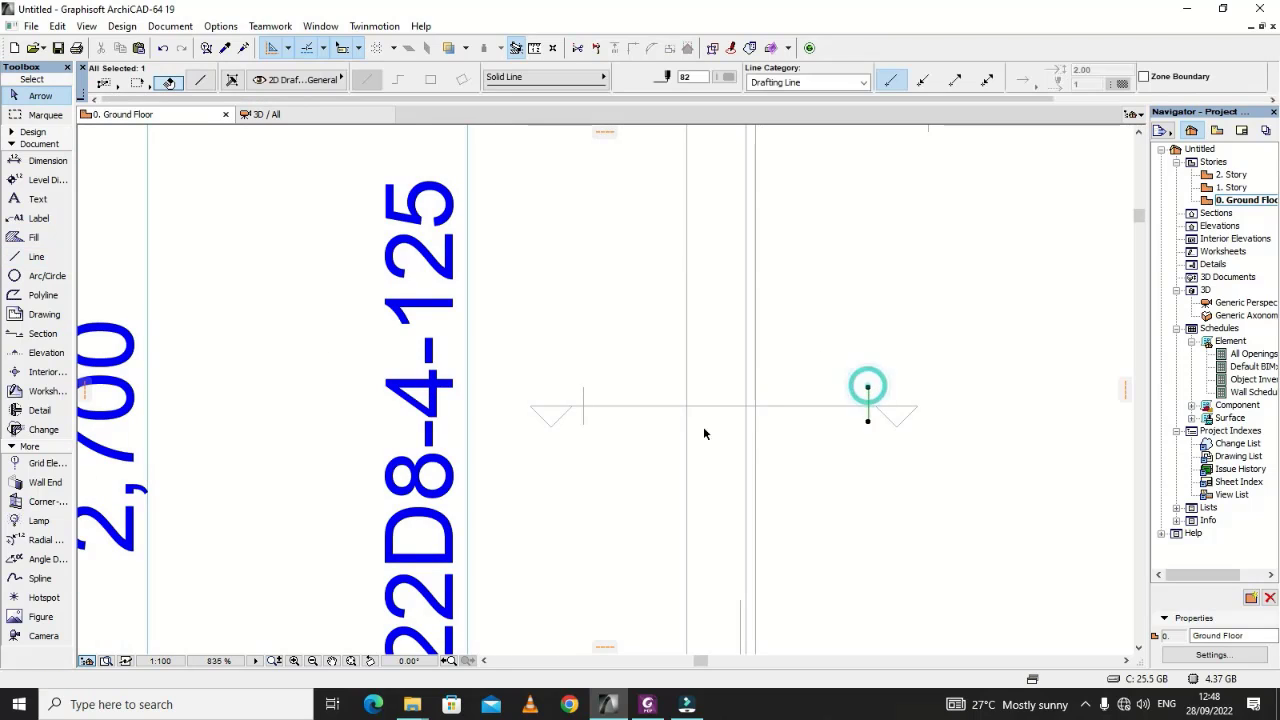
pyautogui.keyDown('shift'); pyautogui.click(583, 398); pyautogui.keyUp('shift')
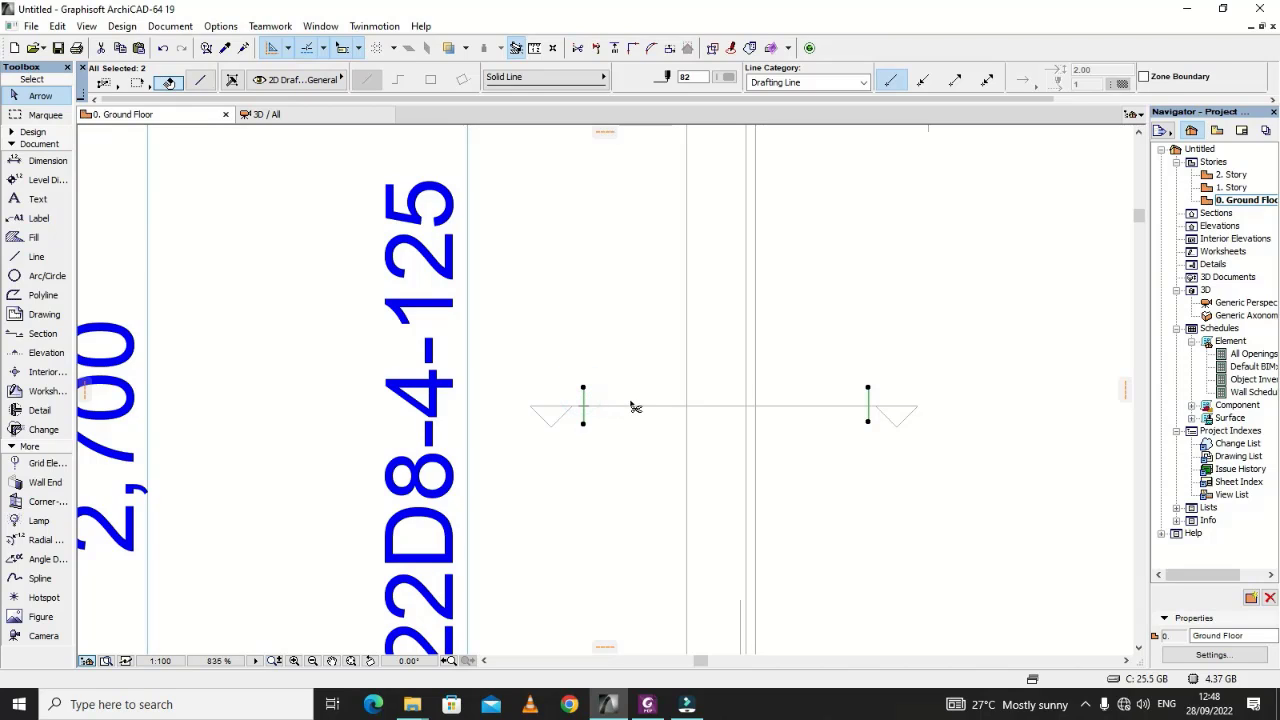
pyautogui.keyDown('ctrl'); pyautogui.click(635, 405); pyautogui.keyUp('ctrl')
pyautogui.click(893, 448)
# Step: Draw a horizontal line across the right triangle just below its top edge, from one slanted side to the other
pyautogui.scroll(5, 910, 437)
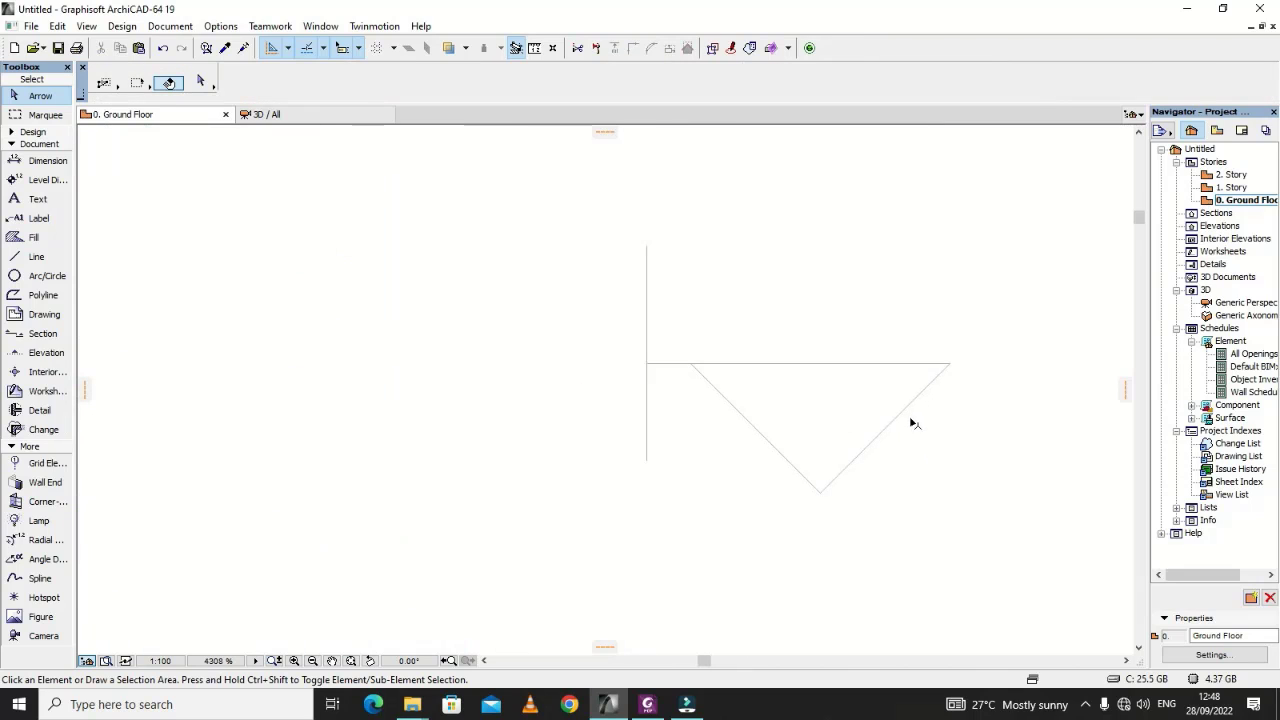
pyautogui.click(36, 256)
pyautogui.scroll(1, 741, 397)
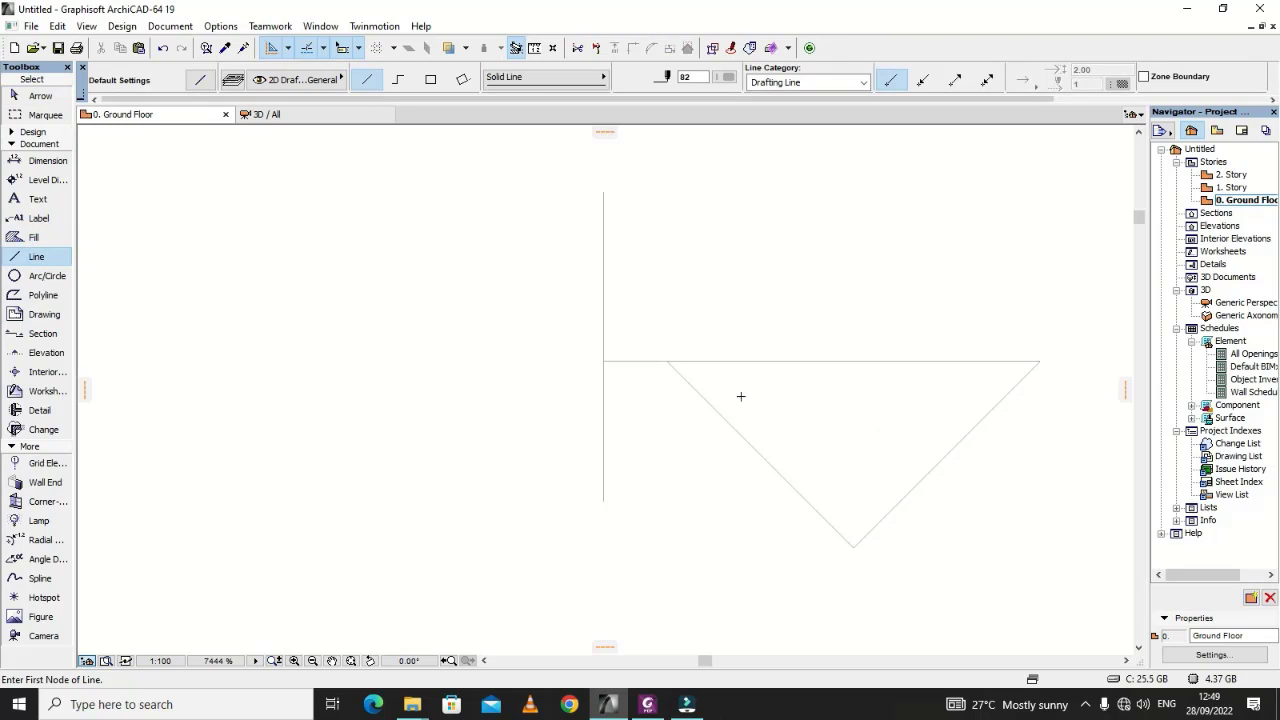
pyautogui.click(680, 374)
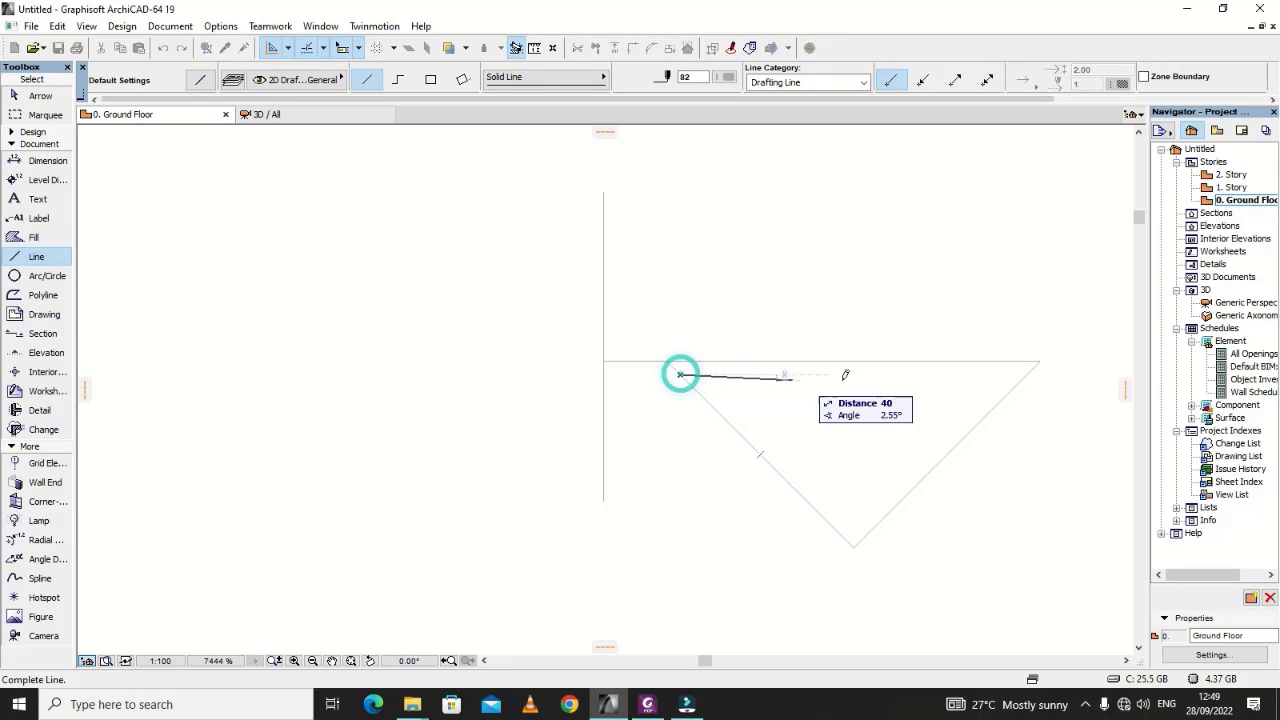
pyautogui.click(1029, 370)
pyautogui.scroll(-6, 1079, 394)
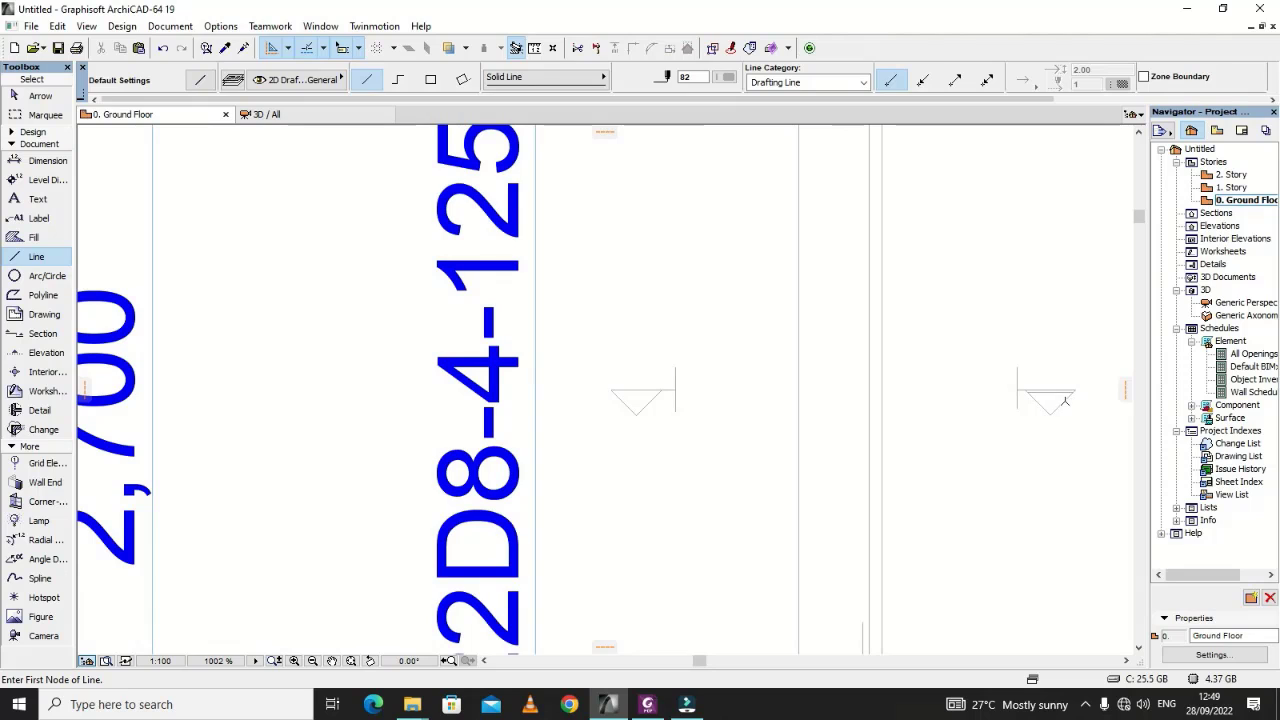
pyautogui.press('Escape')
# Step: Stretch the new line's left end to the outer slanted side of the left triangle, just below its top corner
pyautogui.click(1034, 394)
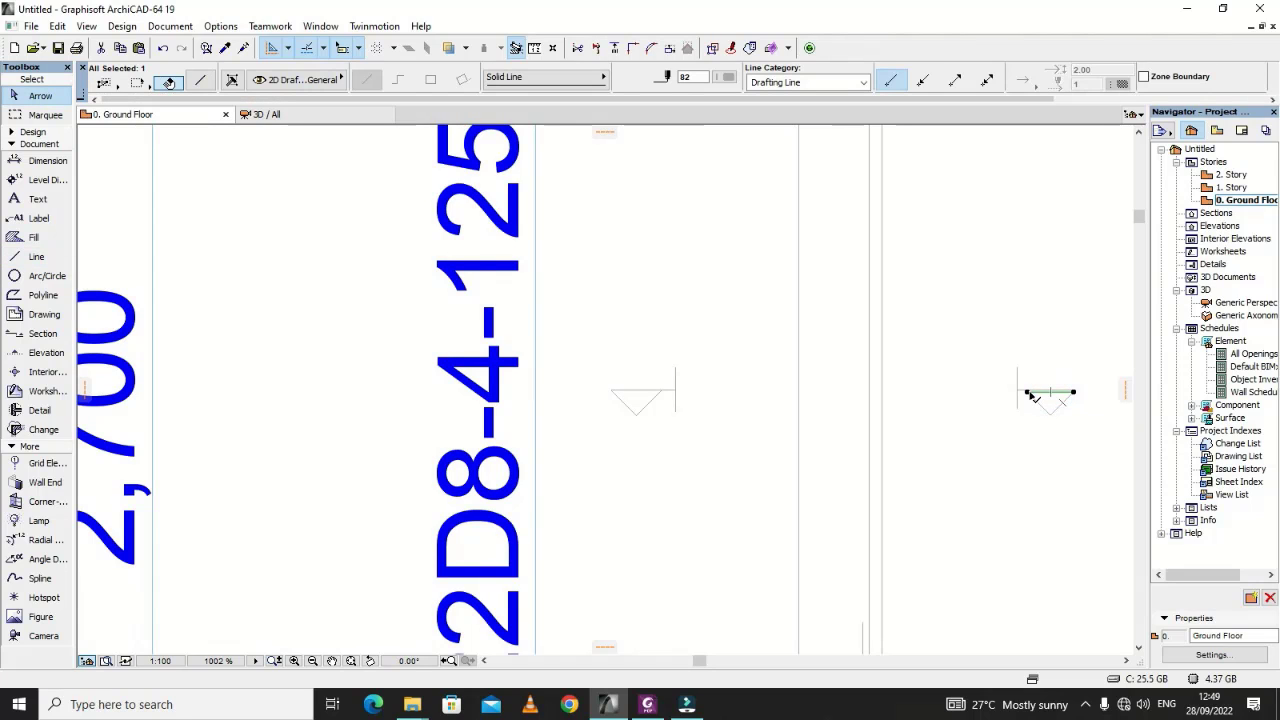
pyautogui.click(1029, 394)
pyautogui.scroll(4, 615, 389)
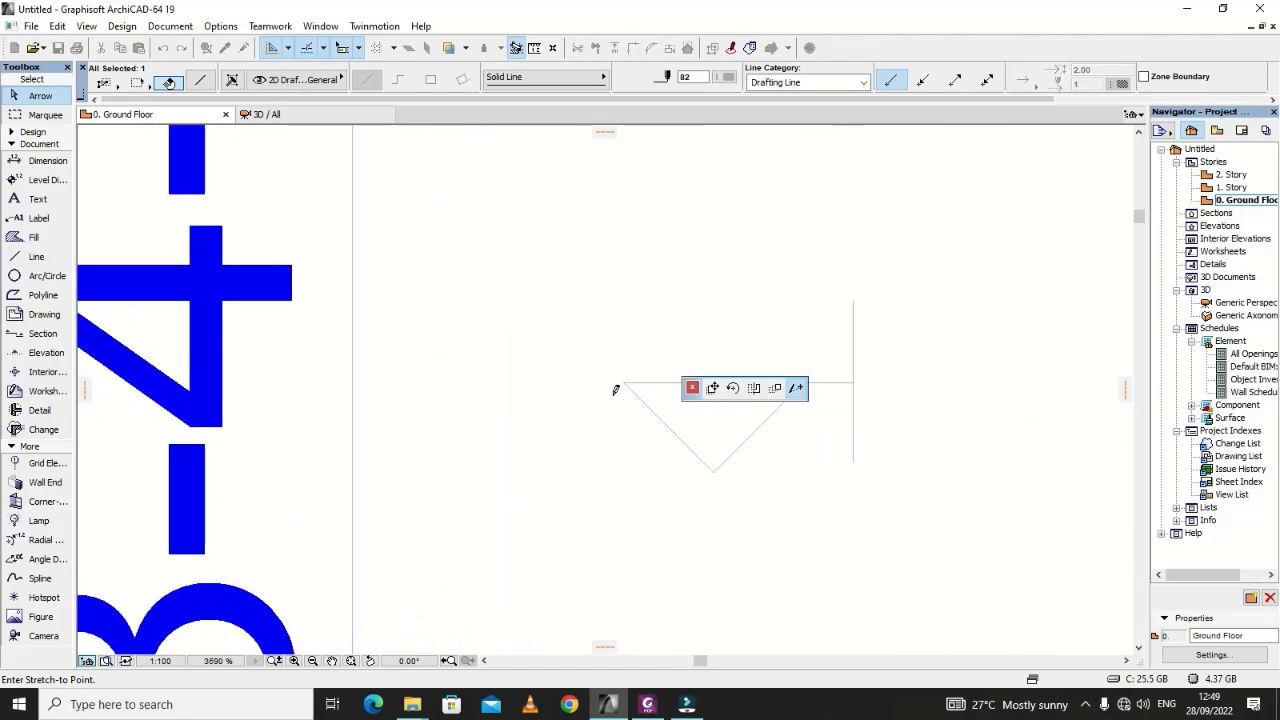
pyautogui.click(630, 389)
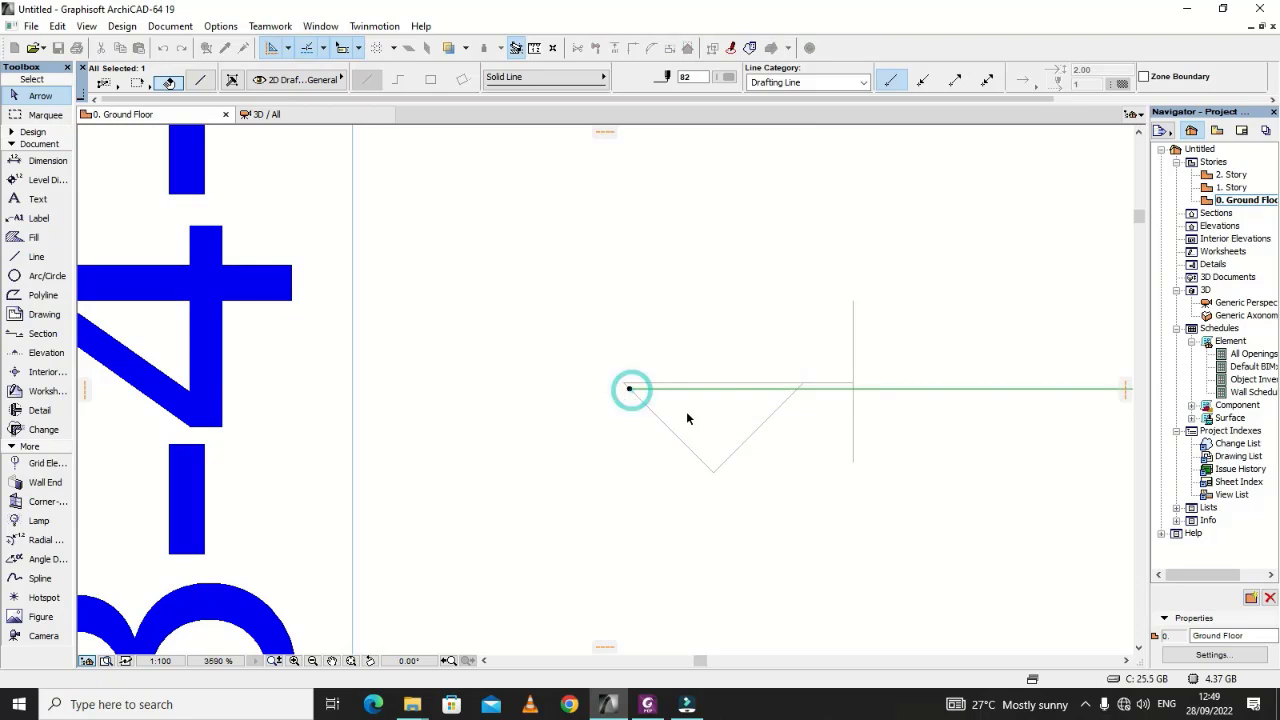
pyautogui.click(687, 418)
pyautogui.scroll(-3, 665, 409)
pyautogui.scroll(6, 674, 411)
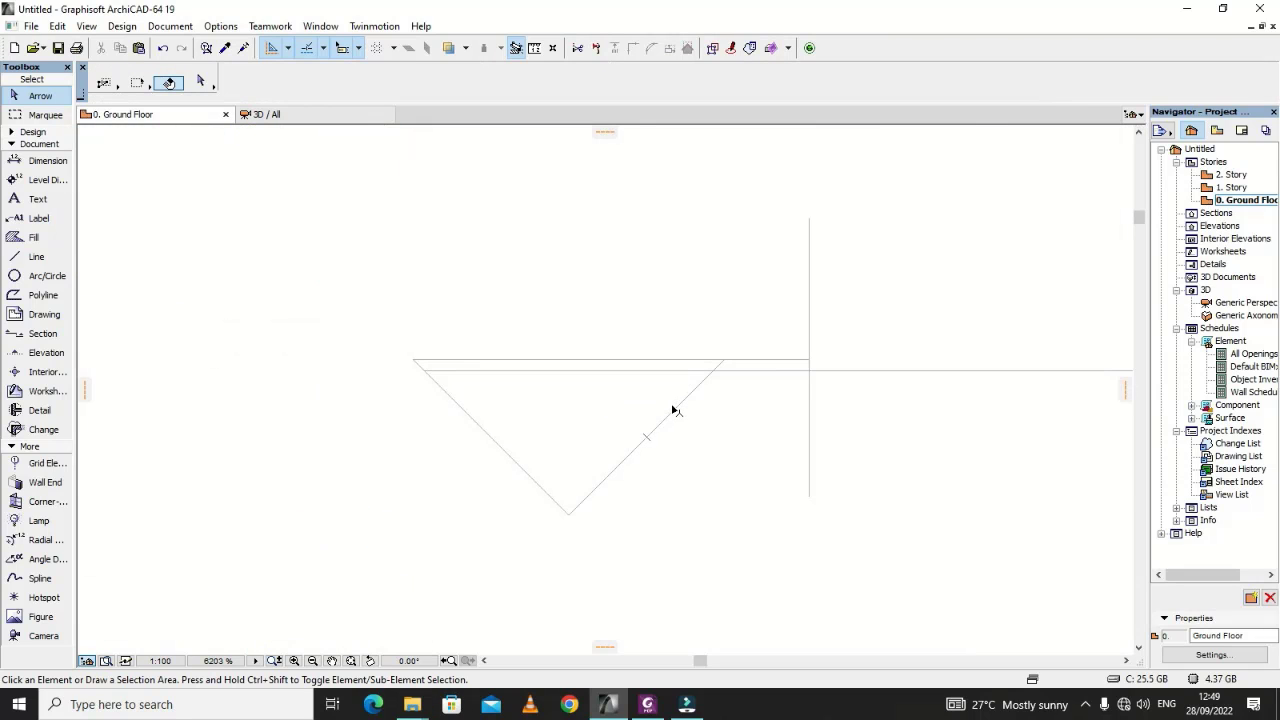
# Step: Trim the stretched line between the two triangles, using their four slanted sides as cutting edges
pyautogui.click(674, 411)
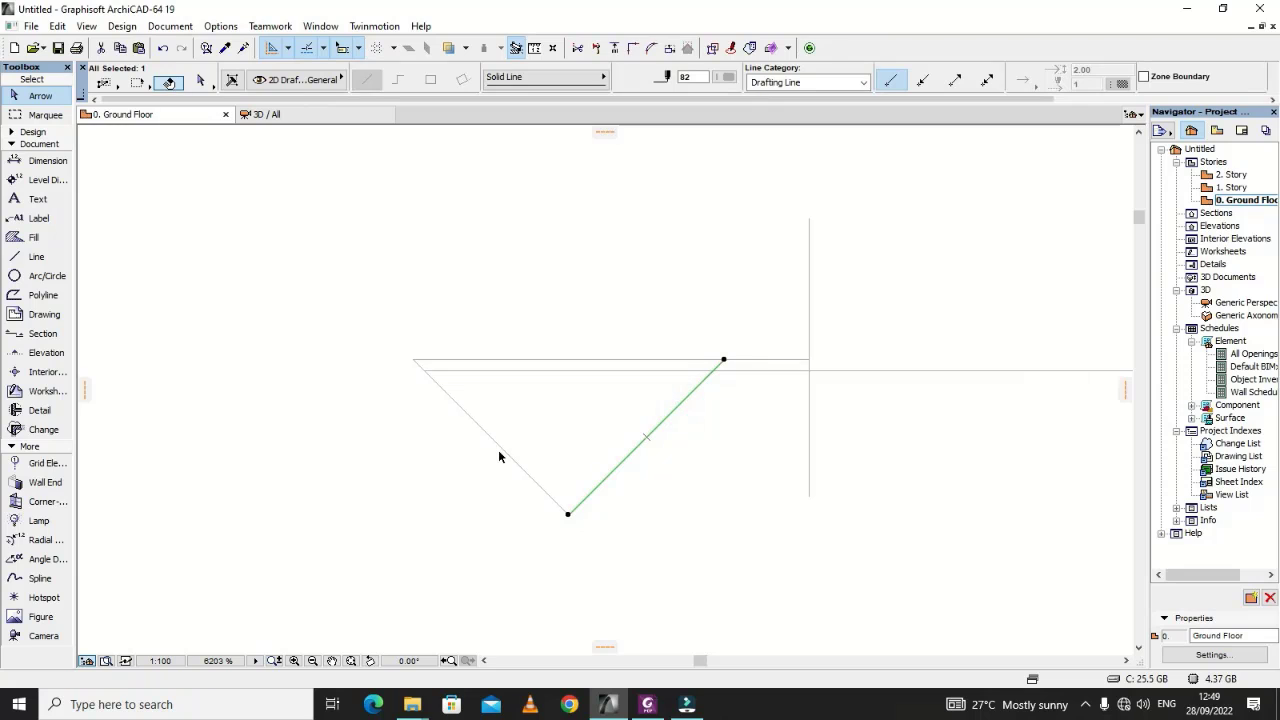
pyautogui.scroll(-3, 489, 400)
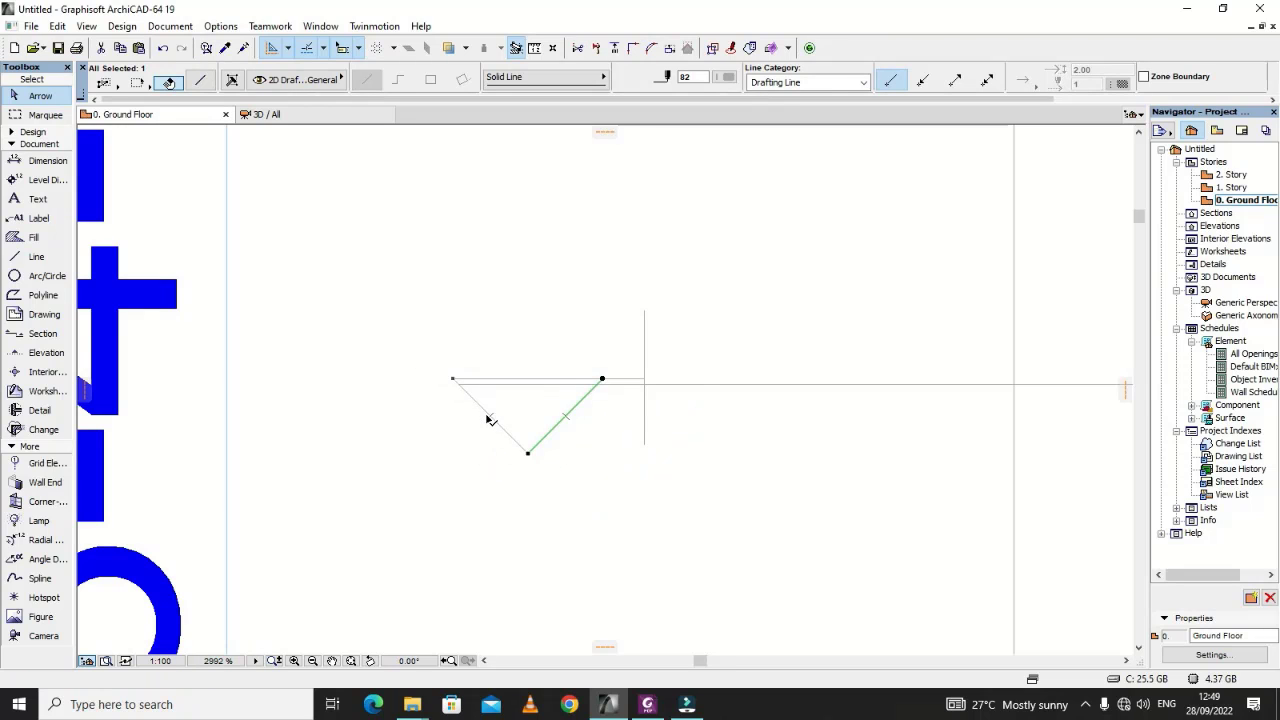
pyautogui.scroll(-3, 454, 427)
pyautogui.scroll(2, 1007, 420)
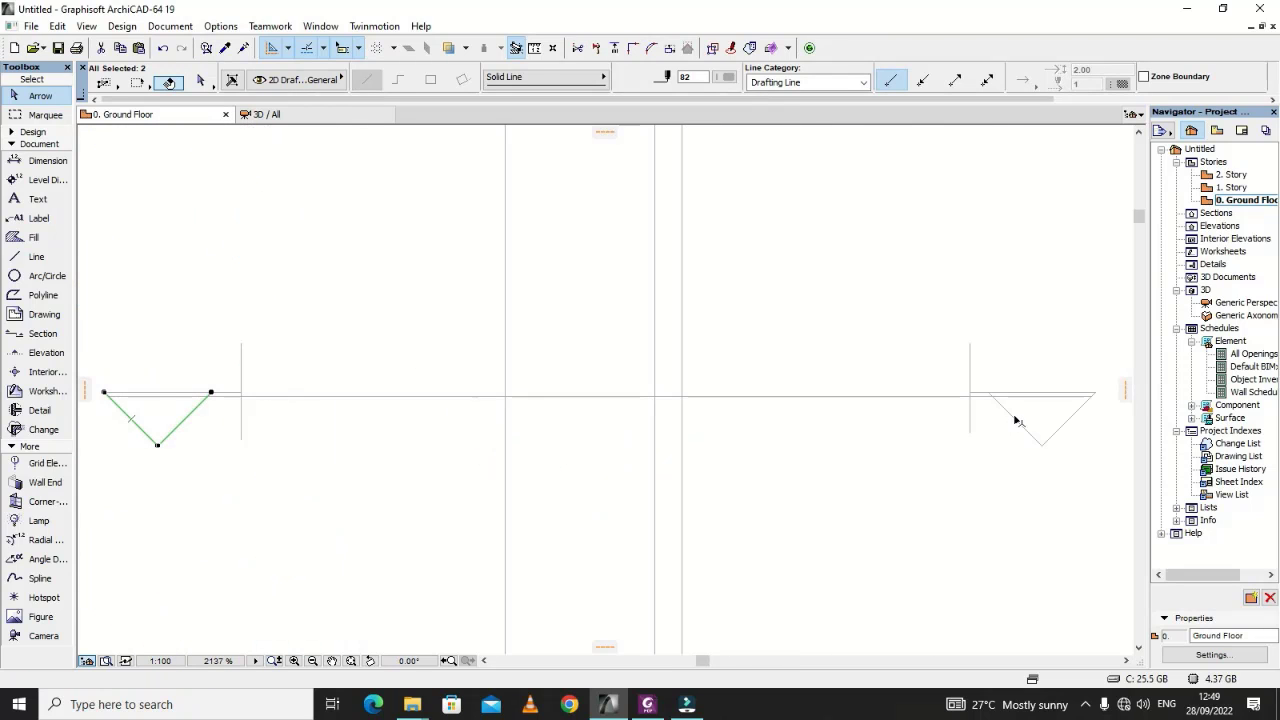
pyautogui.keyDown('shift'); pyautogui.click(1012, 416); pyautogui.keyUp('shift')
pyautogui.keyDown('shift'); pyautogui.click(1069, 420); pyautogui.keyUp('shift')
pyautogui.scroll(3, 1000, 408)
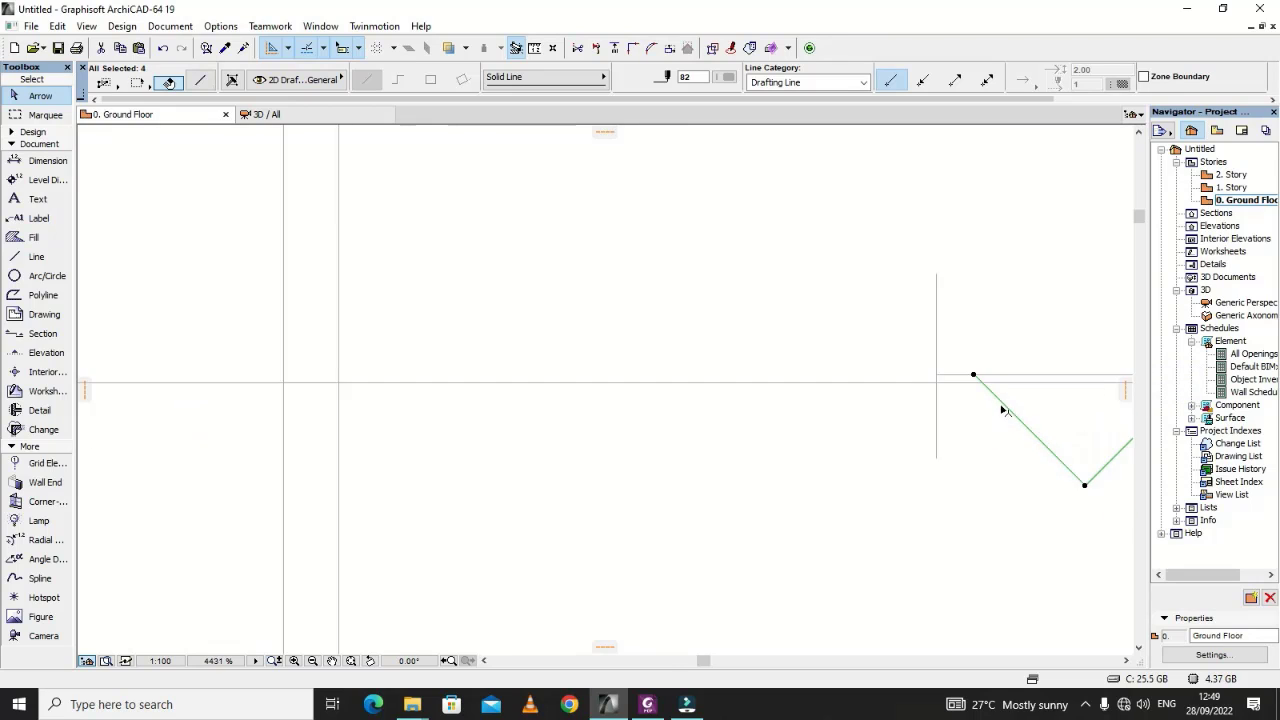
pyautogui.keyDown('shift'); pyautogui.click(905, 365); pyautogui.keyUp('shift')
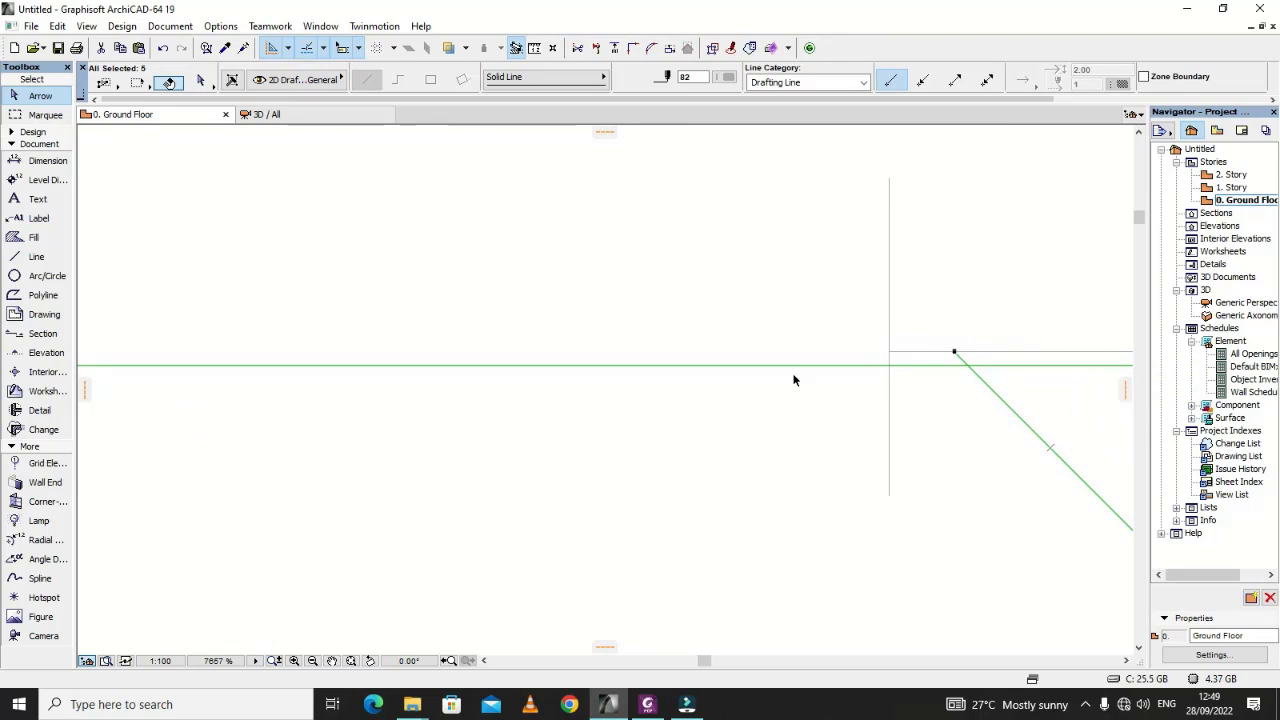
pyautogui.keyDown('shift'); pyautogui.click(822, 366); pyautogui.keyUp('shift')
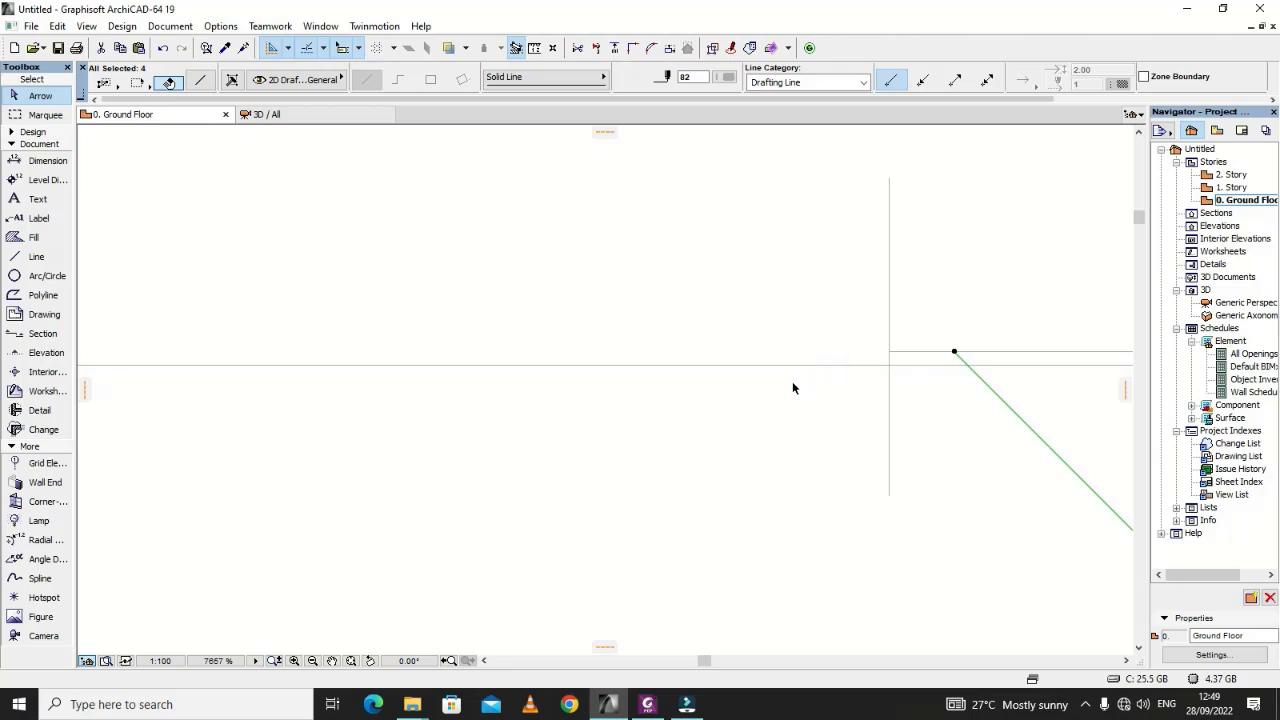
pyautogui.scroll(-4, 858, 432)
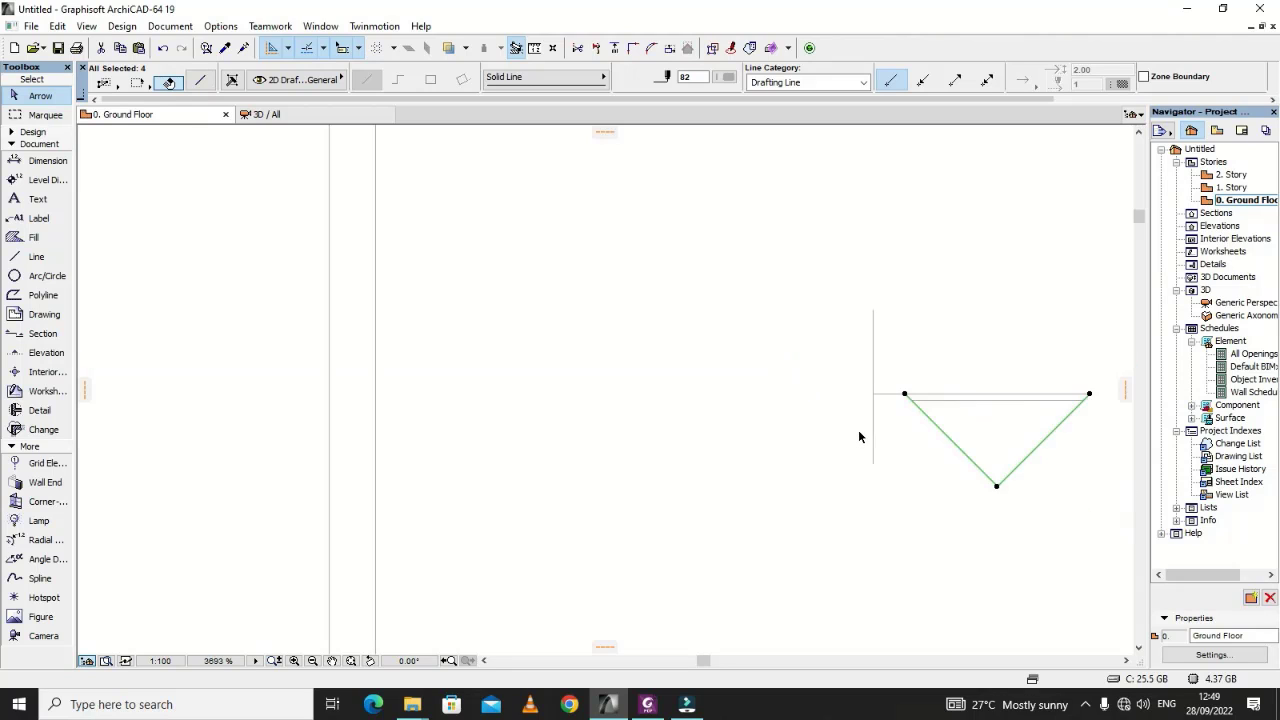
pyautogui.scroll(3, 453, 430)
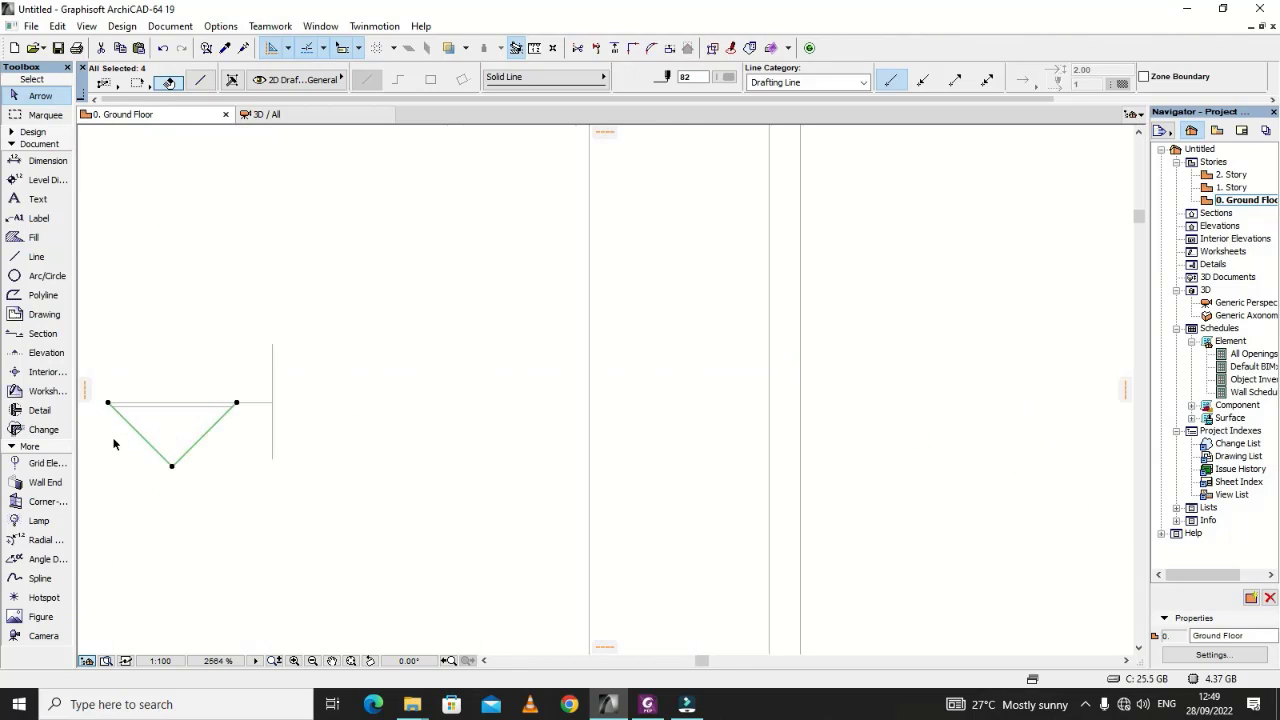
# Step: Trim the left triangle's two slanted sides above the inner horizontal line, using that line as the cutting edge
pyautogui.click(219, 390)
pyautogui.scroll(-2, 594, 460)
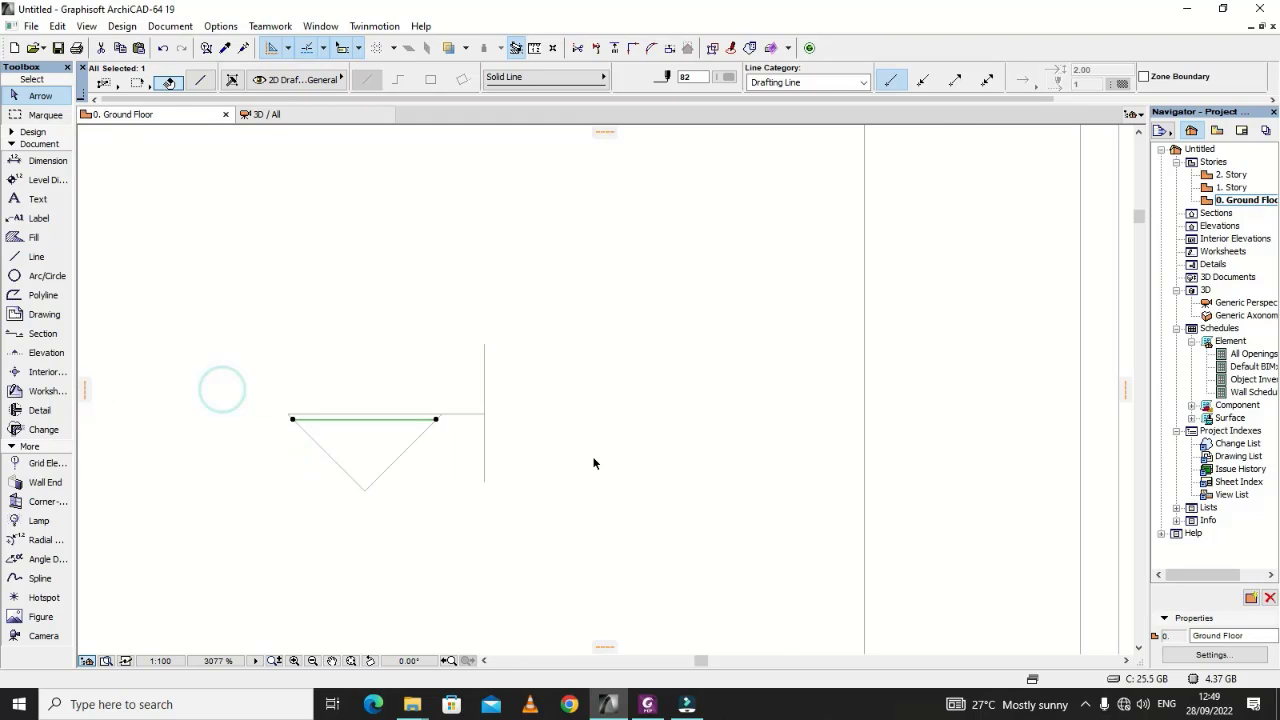
pyautogui.scroll(1, 354, 427)
pyautogui.scroll(3, 386, 405)
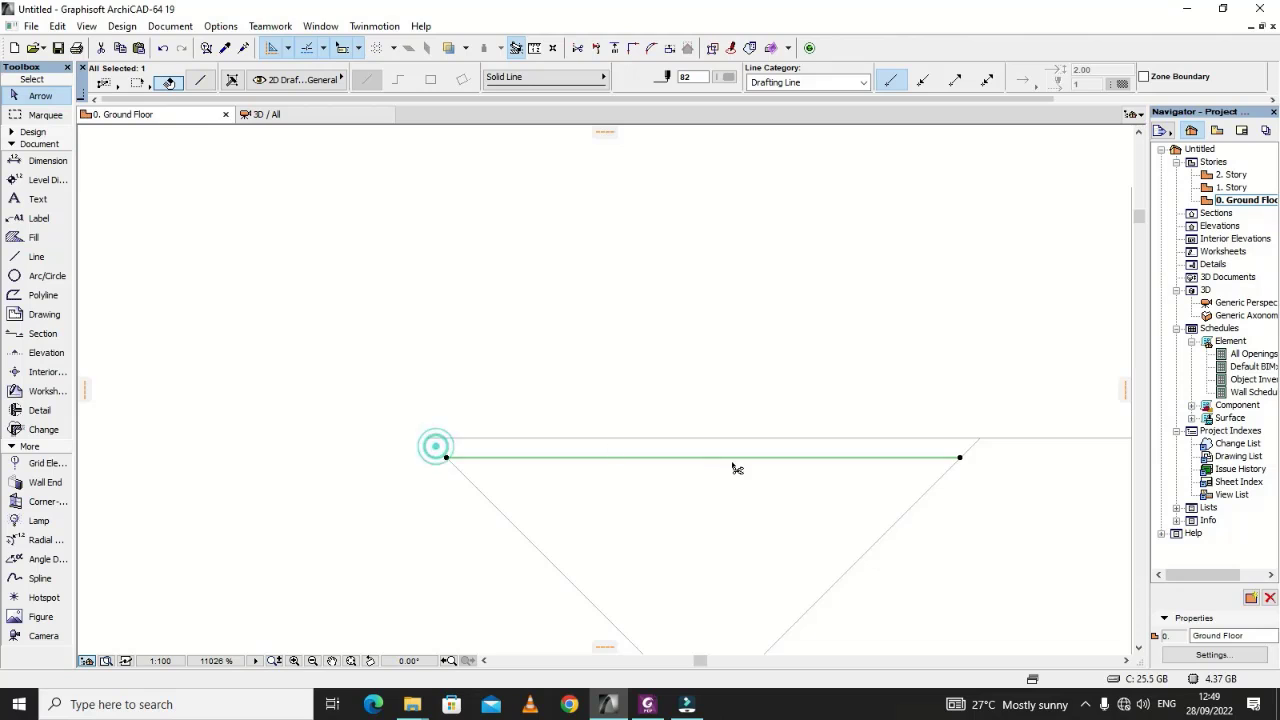
pyautogui.scroll(-6, 324, 376)
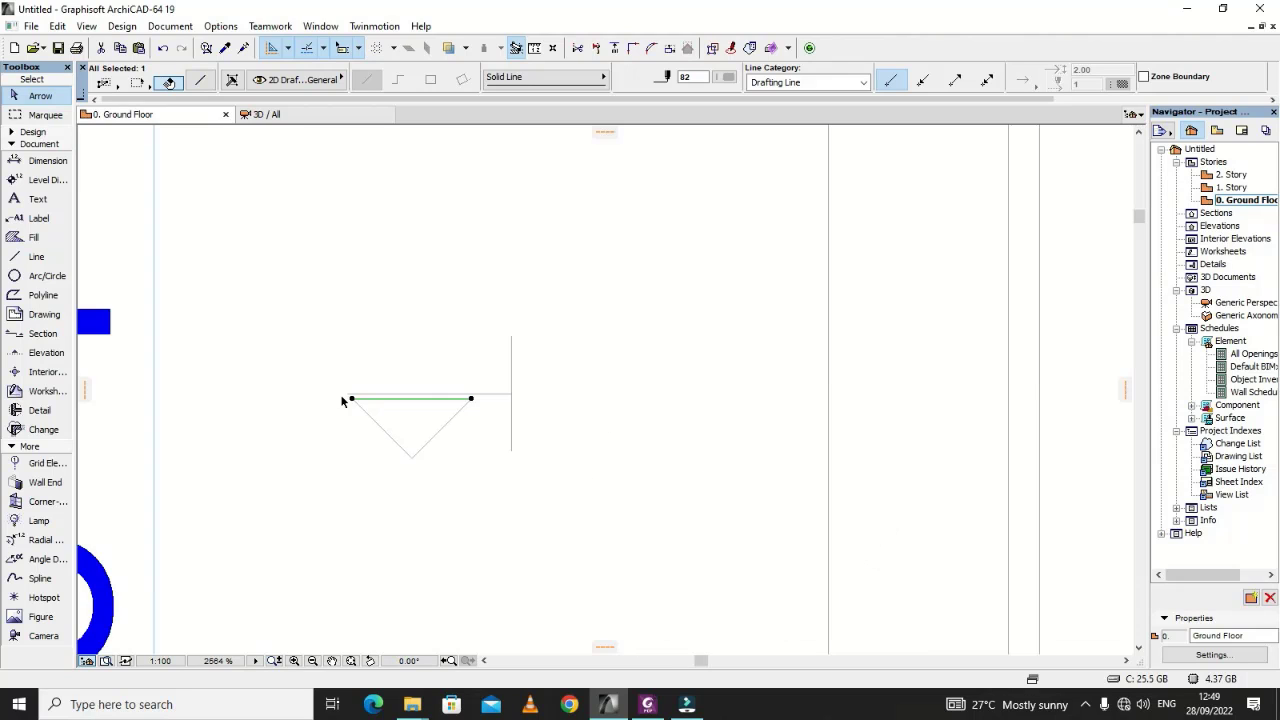
# Step: Trim the right triangle's two slanted sides above its inner horizontal line, using that line as the cutting edge
pyautogui.scroll(2, 1085, 393)
pyautogui.scroll(1, 888, 396)
pyautogui.scroll(1, 968, 433)
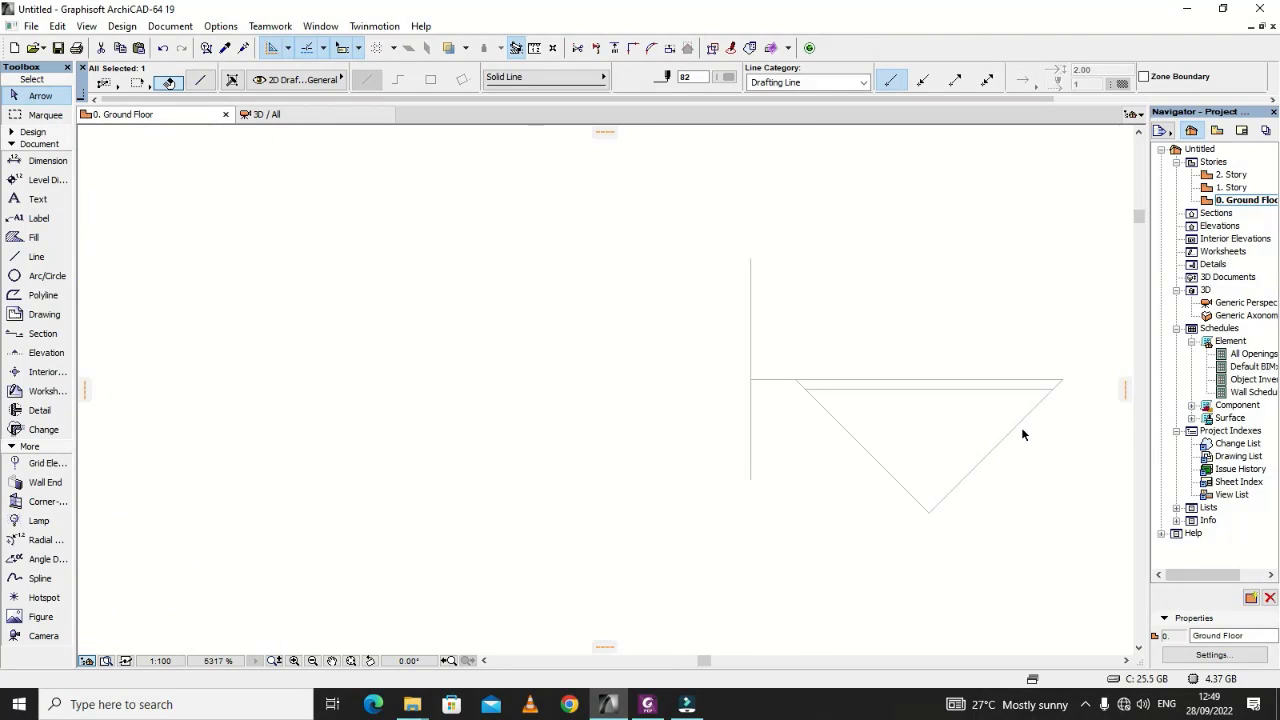
pyautogui.click(1014, 427)
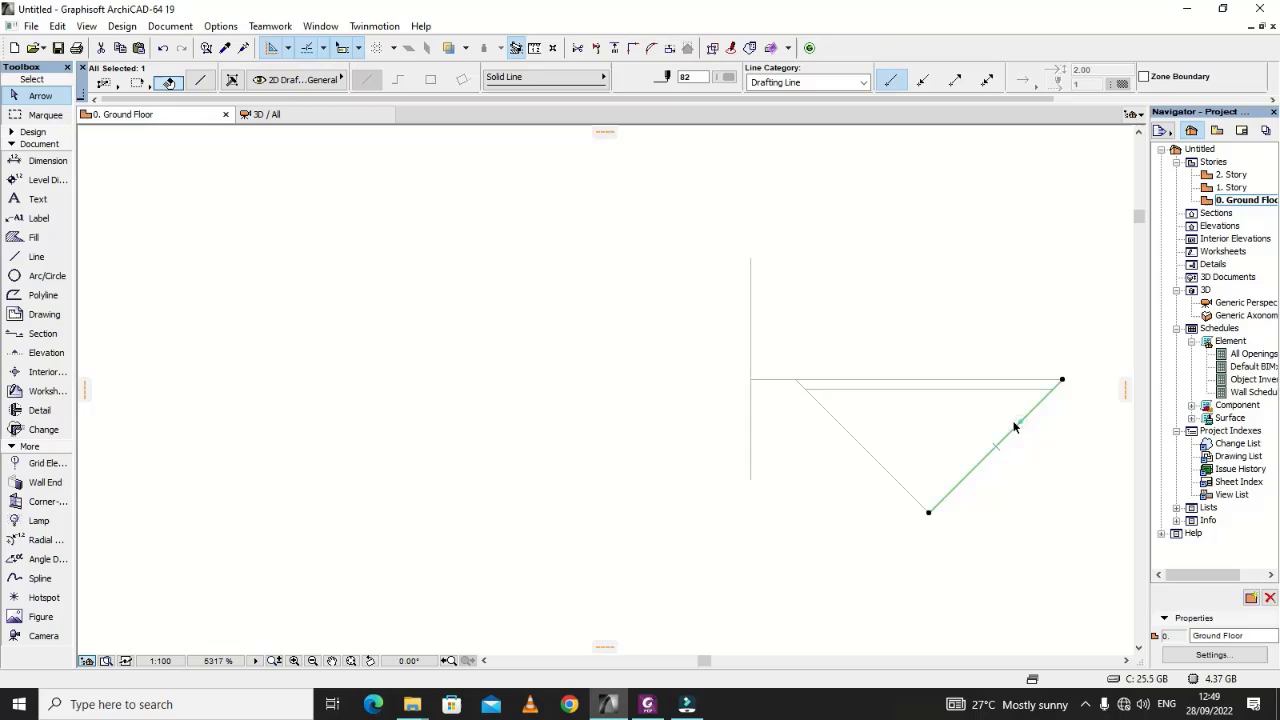
pyautogui.click(923, 391)
pyautogui.scroll(1, 798, 385)
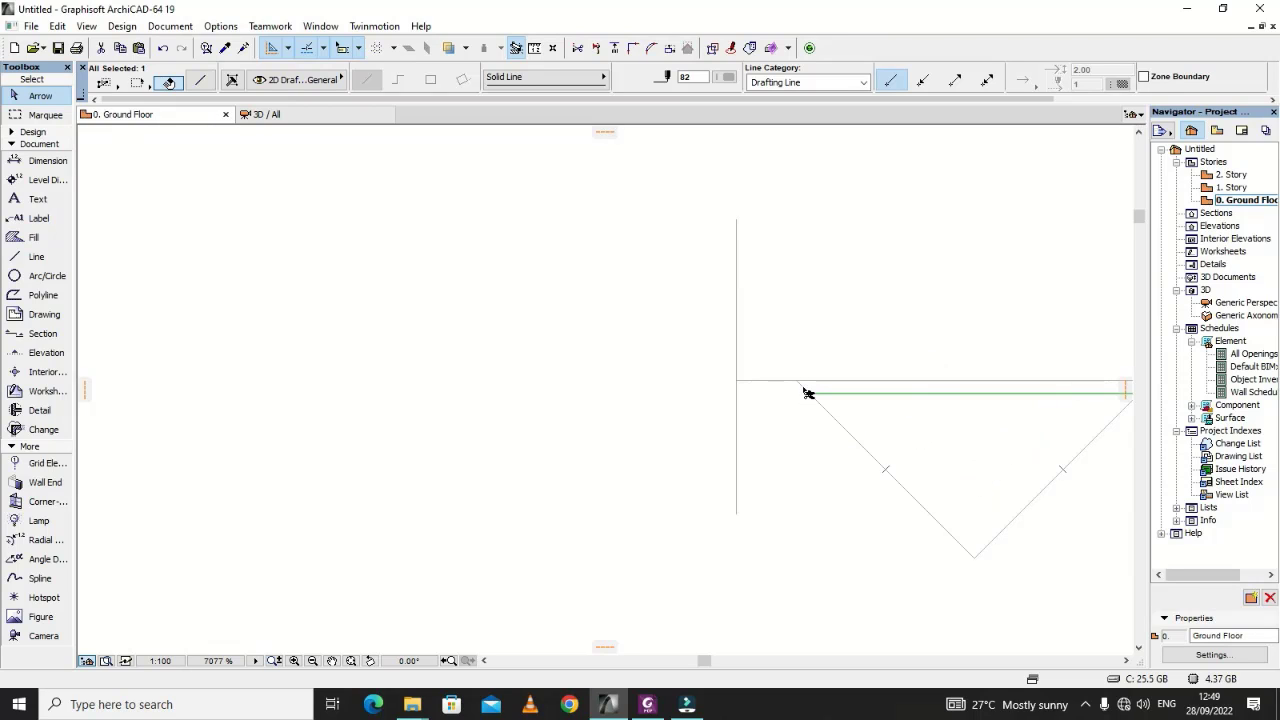
pyautogui.click(803, 389)
pyautogui.scroll(-1, 753, 420)
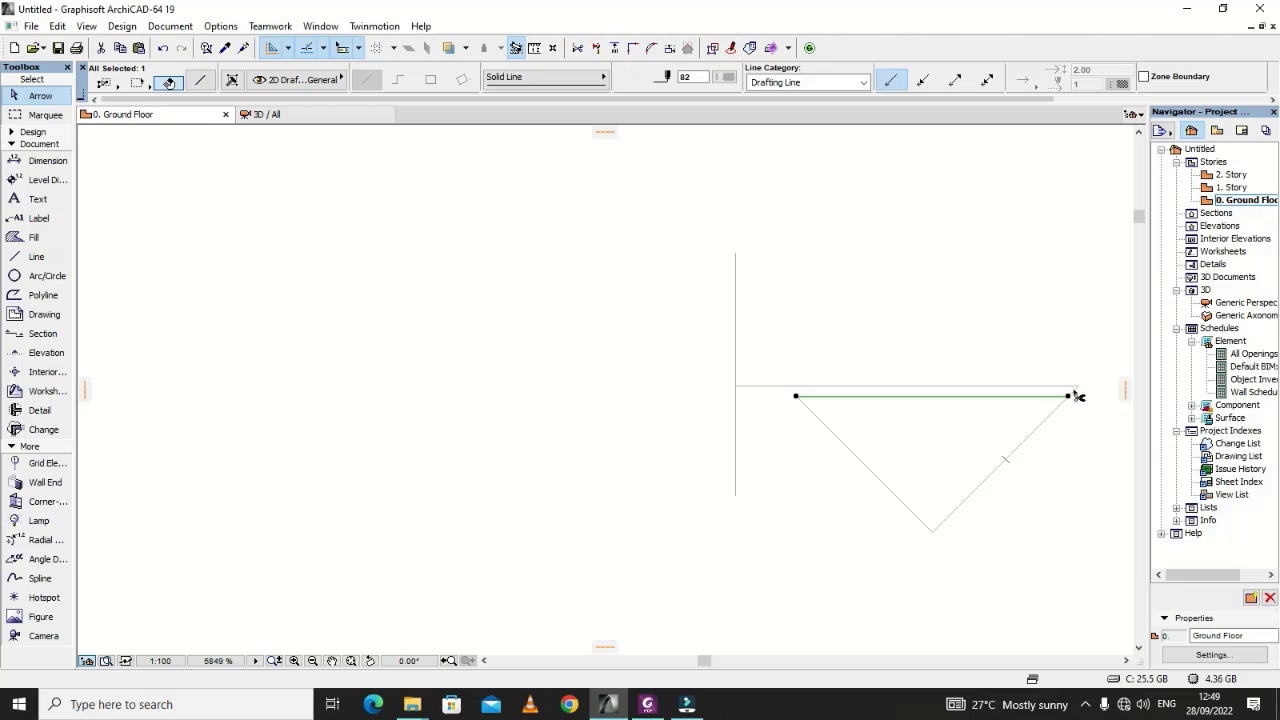
pyautogui.click(1076, 435)
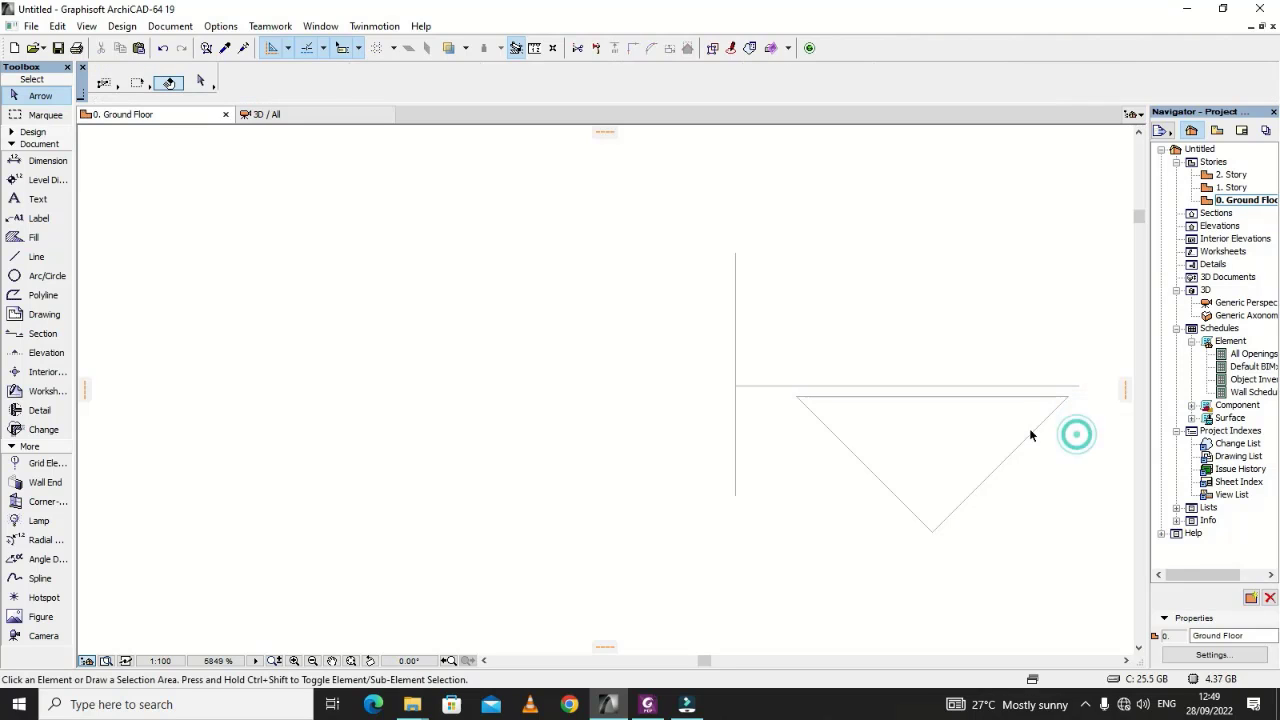
# Step: Delete the short vertical lines at the inner ends of the right and left section marks
pyautogui.click(735, 309)
pyautogui.press('Delete')
pyautogui.scroll(-9, 861, 403)
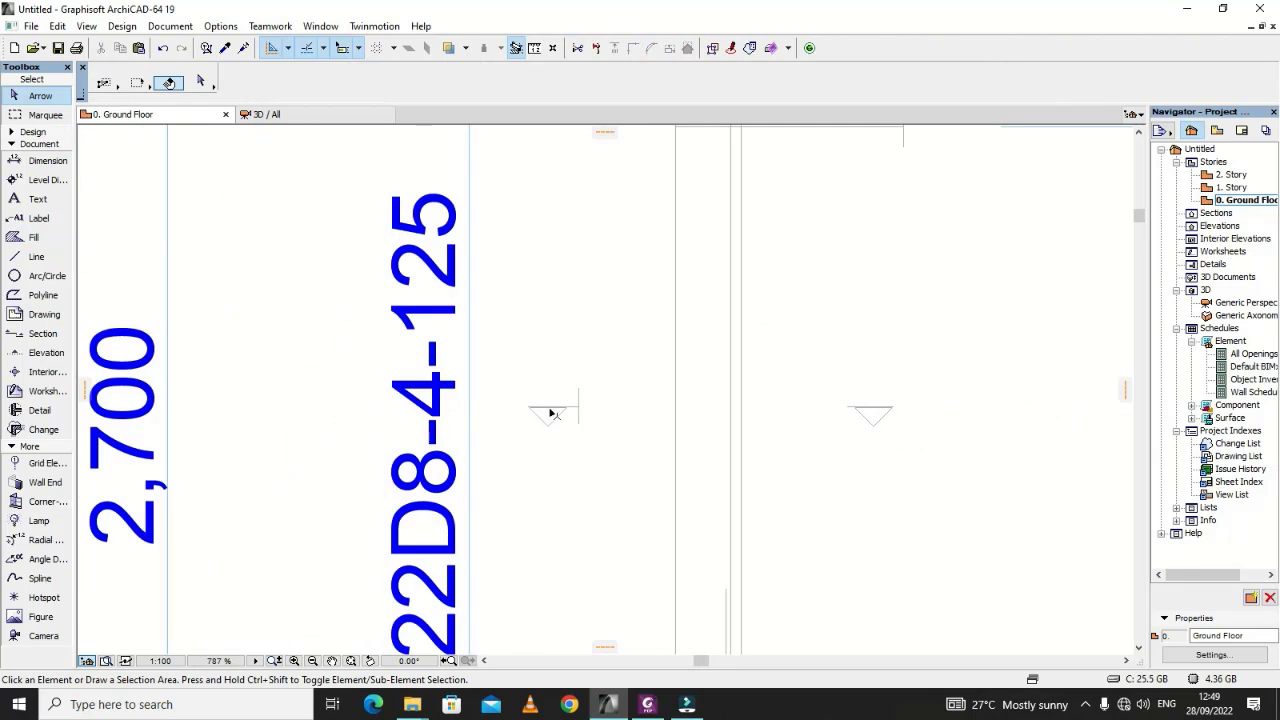
pyautogui.scroll(6, 550, 413)
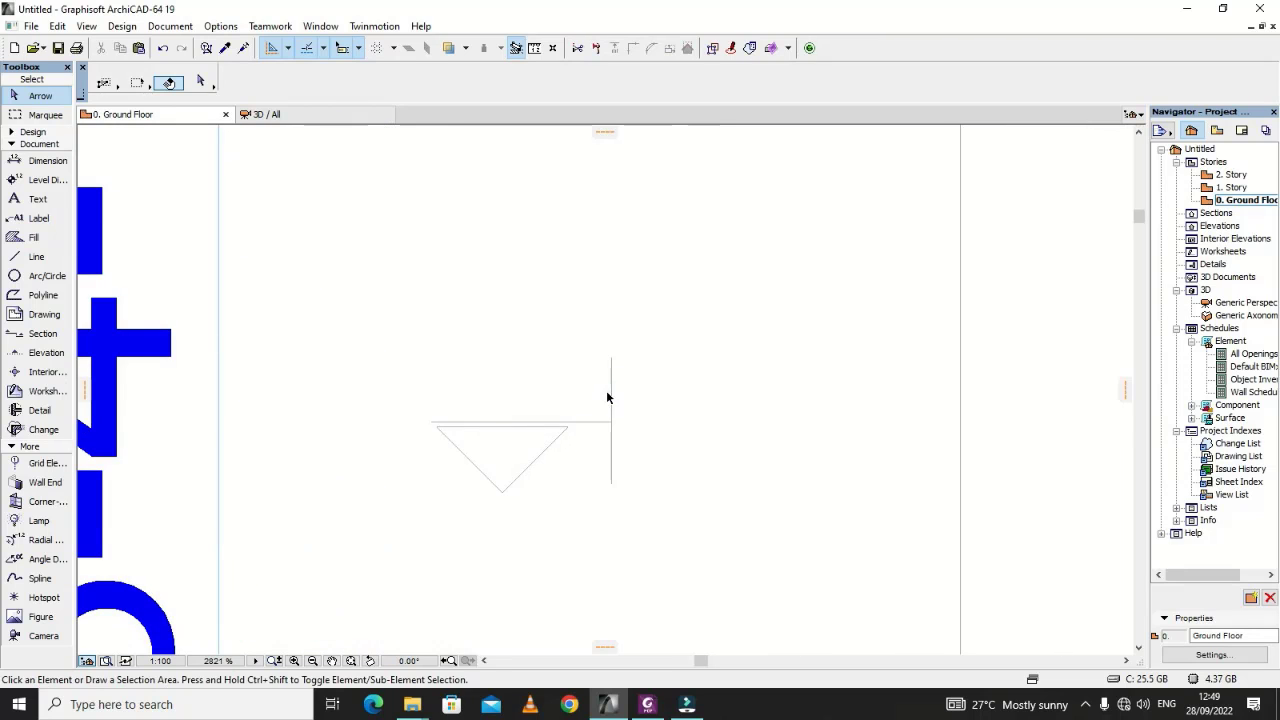
pyautogui.click(610, 395)
pyautogui.press('Delete')
pyautogui.scroll(-6, 610, 470)
pyautogui.scroll(-1, 612, 470)
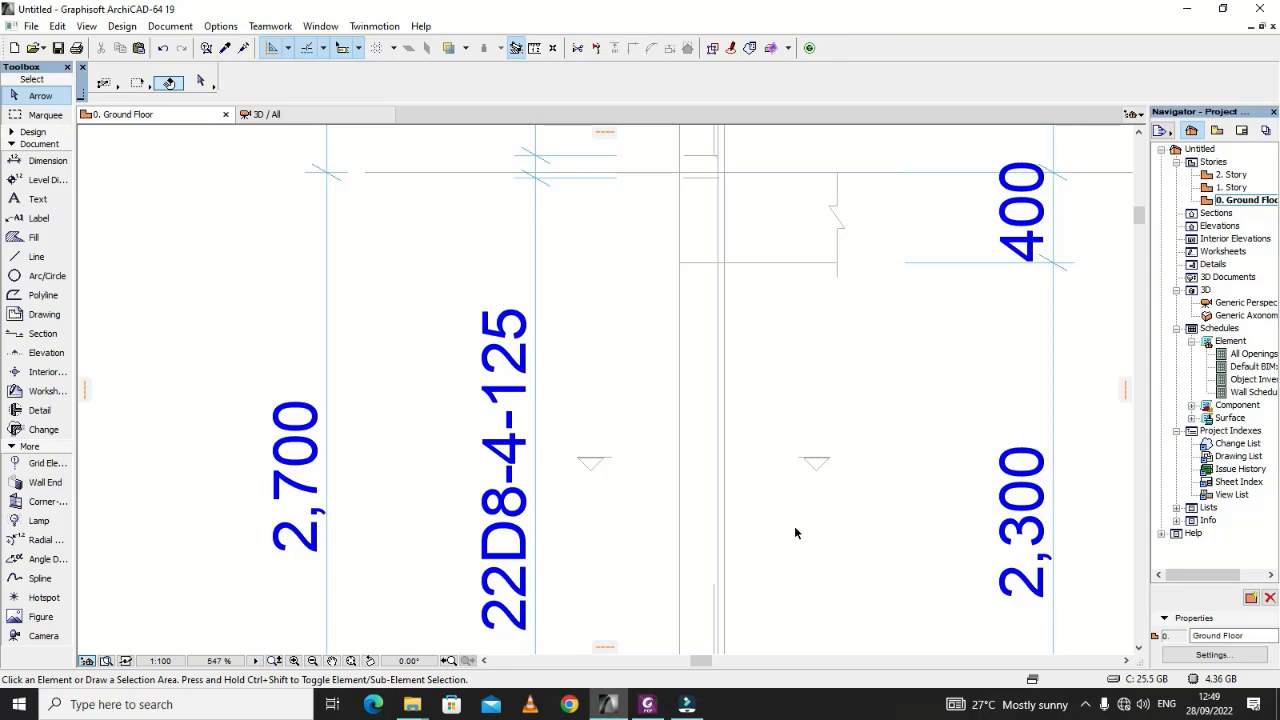
# Step: Review both section marks, examine the lettered B and A marks in Foxit PhantomPDF, and return to ArchiCAD
pyautogui.scroll(-2, 794, 530)
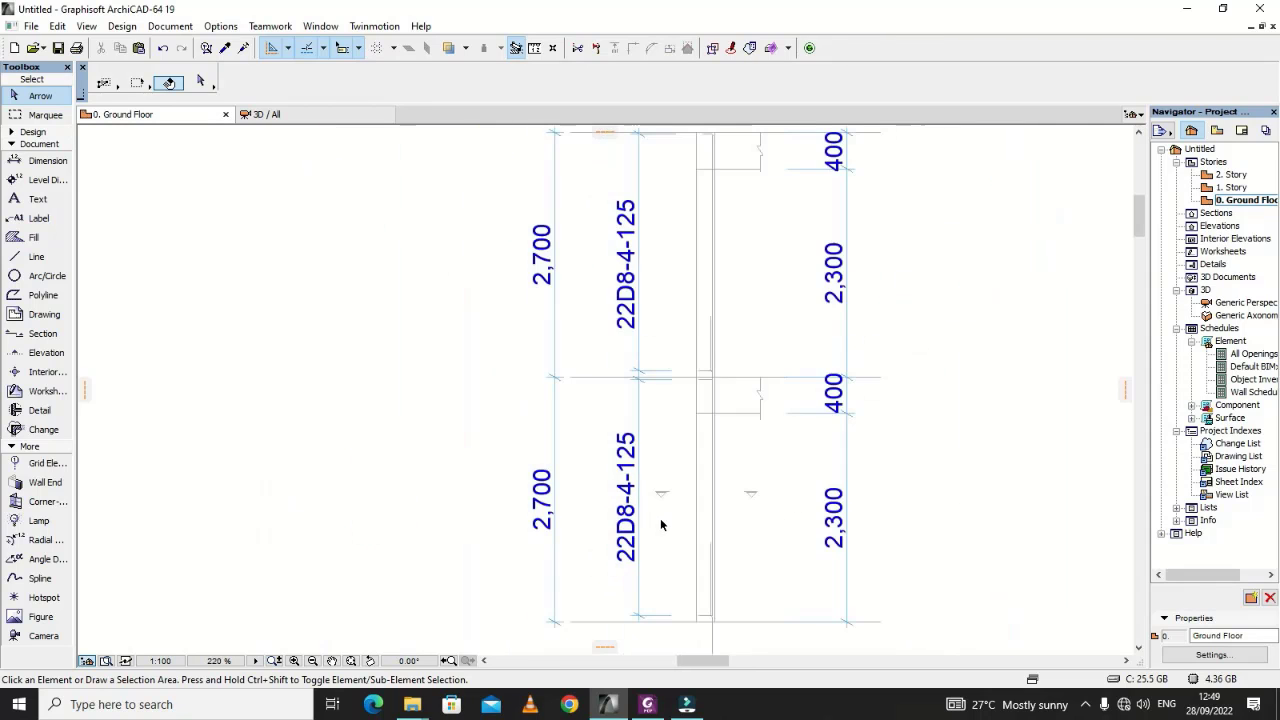
pyautogui.scroll(-1, 664, 525)
pyautogui.scroll(5, 762, 509)
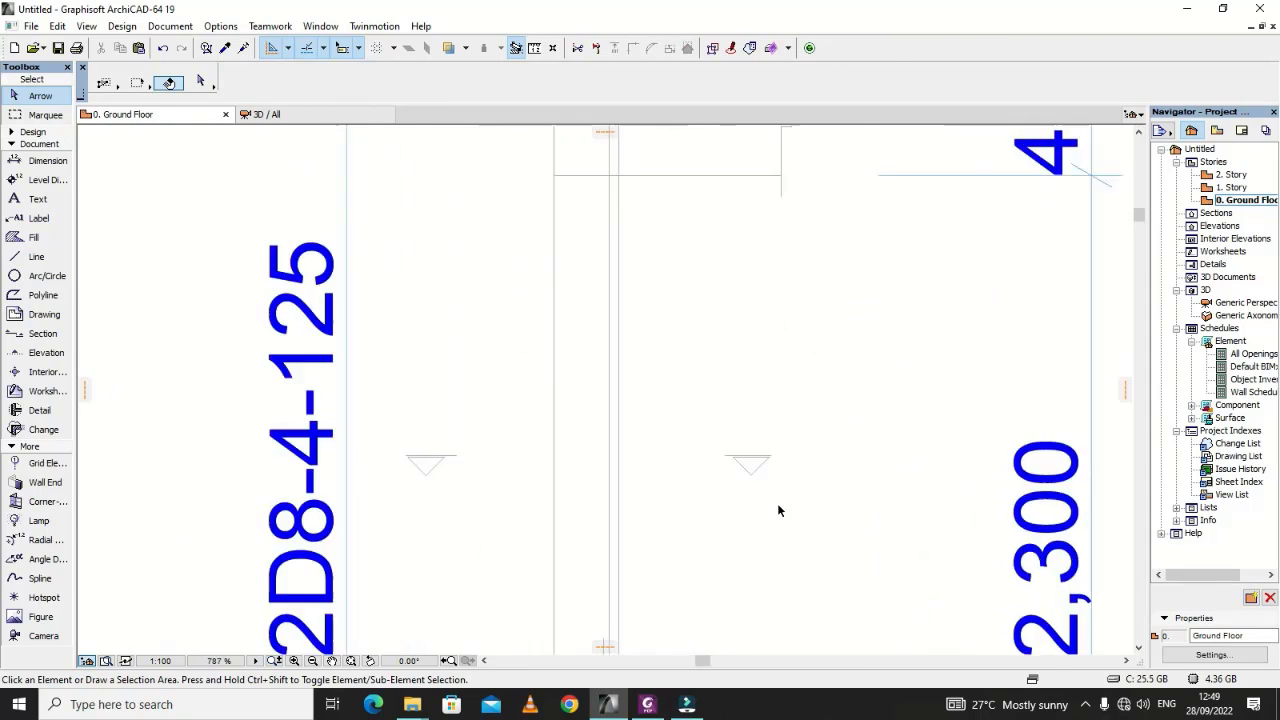
pyautogui.click(649, 705)
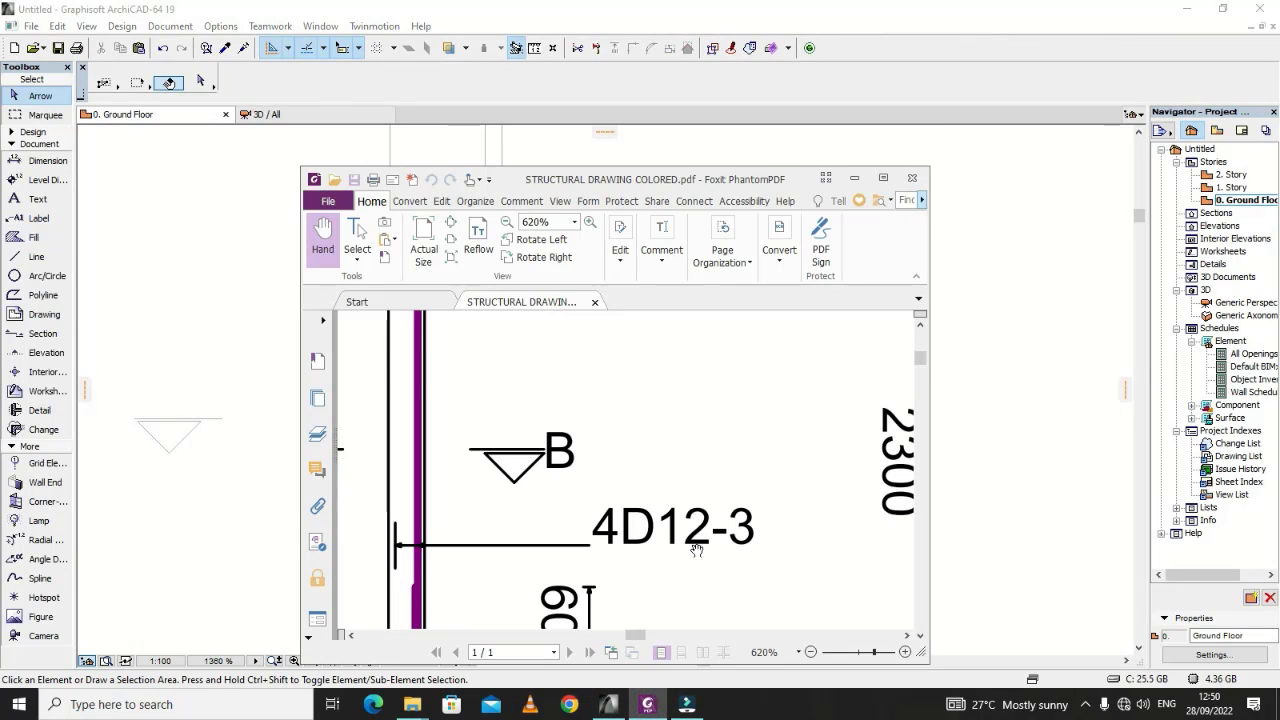
pyautogui.scroll(-10, 697, 549)
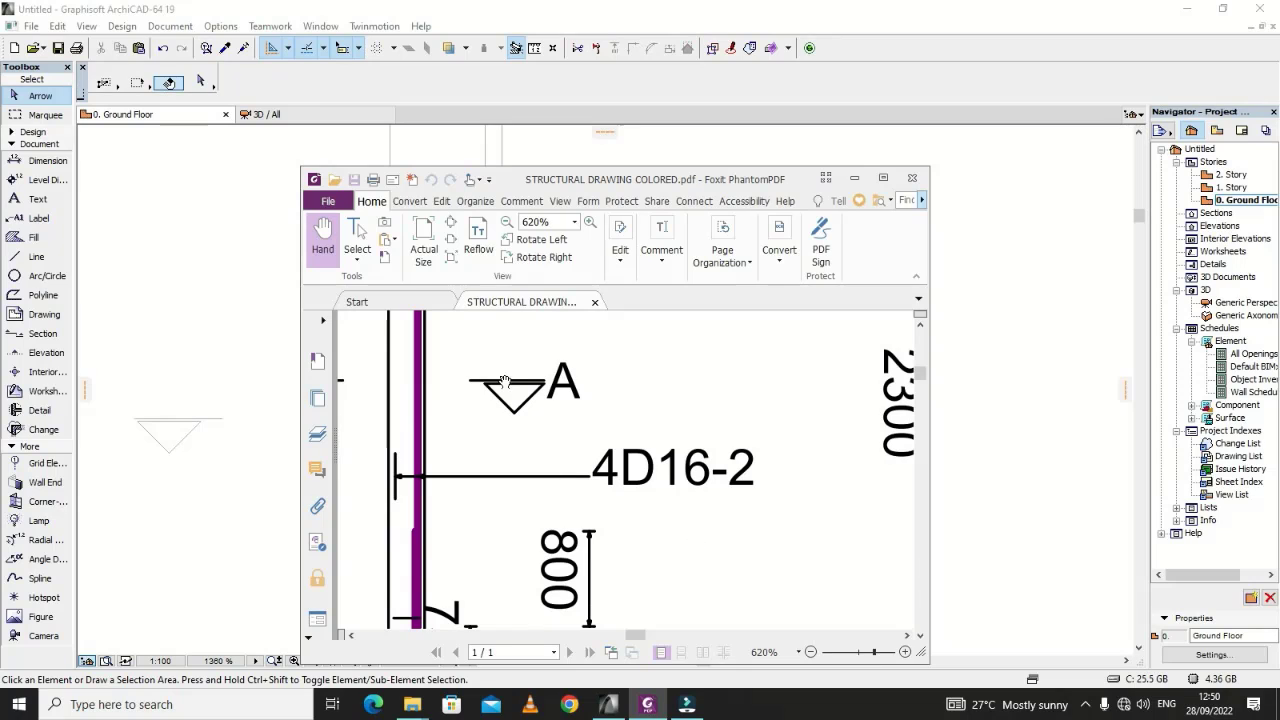
pyautogui.click(610, 705)
pyautogui.scroll(-2, 670, 500)
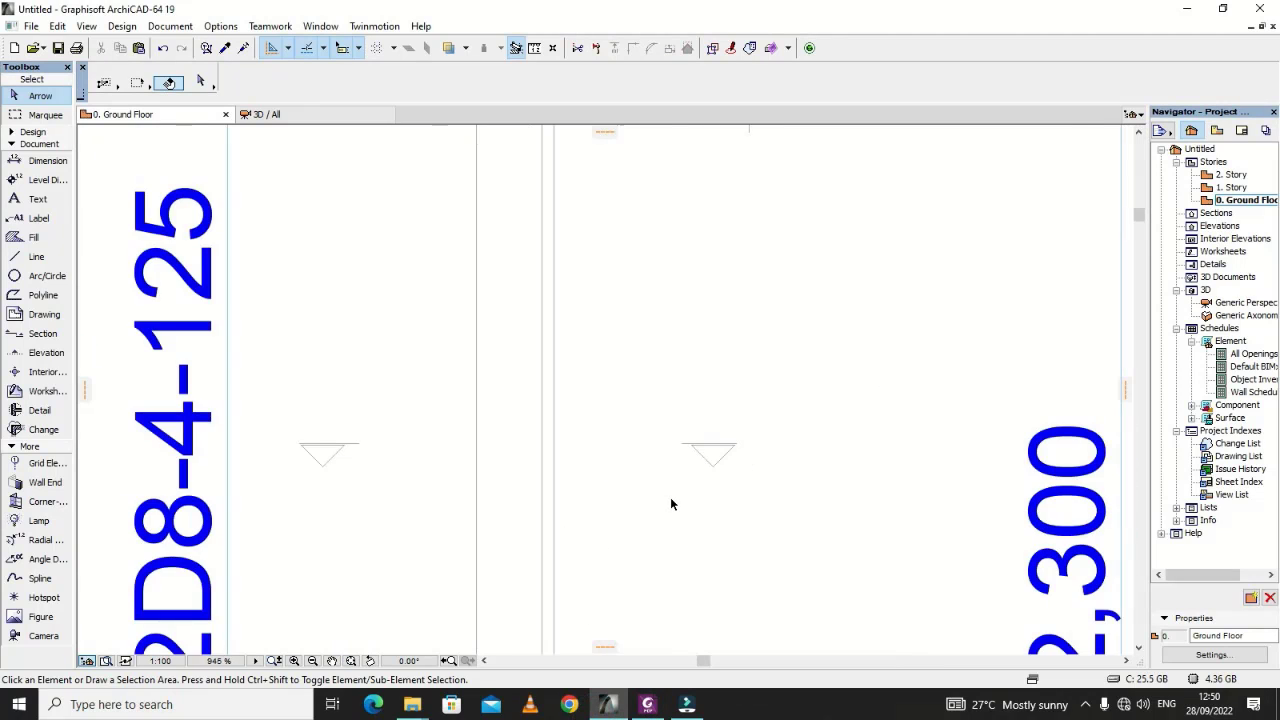
pyautogui.scroll(-2, 671, 504)
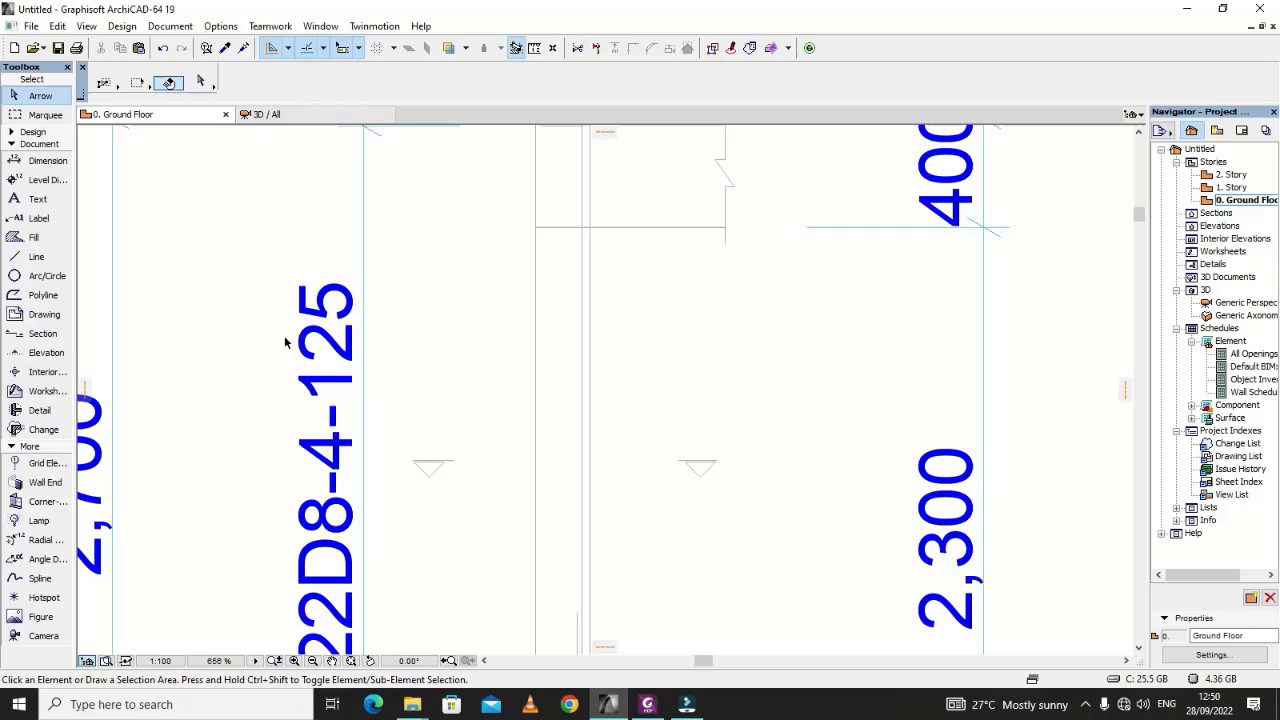
# Step: Set the text height to 2 mm and place a bold letter "A" beside the right triangular section mark on the lower storey
pyautogui.click(38, 199)
pyautogui.click(546, 69)
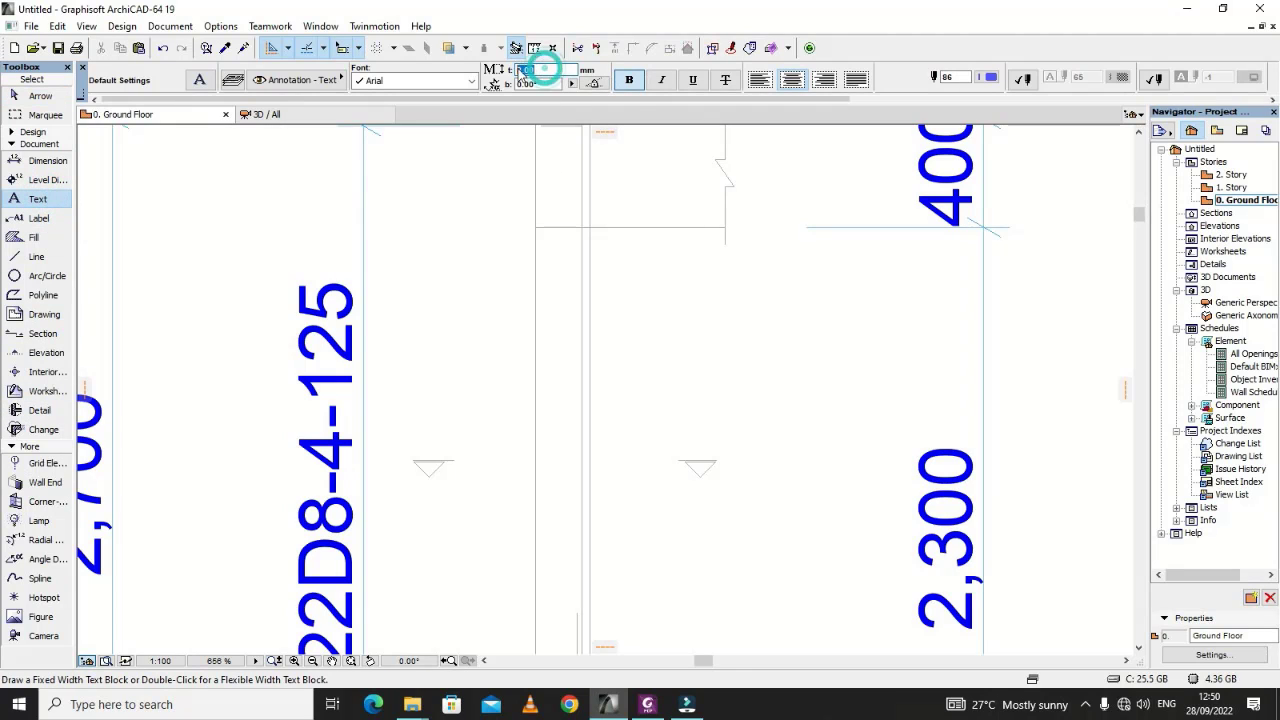
pyautogui.write('2')
pyautogui.press('Return')
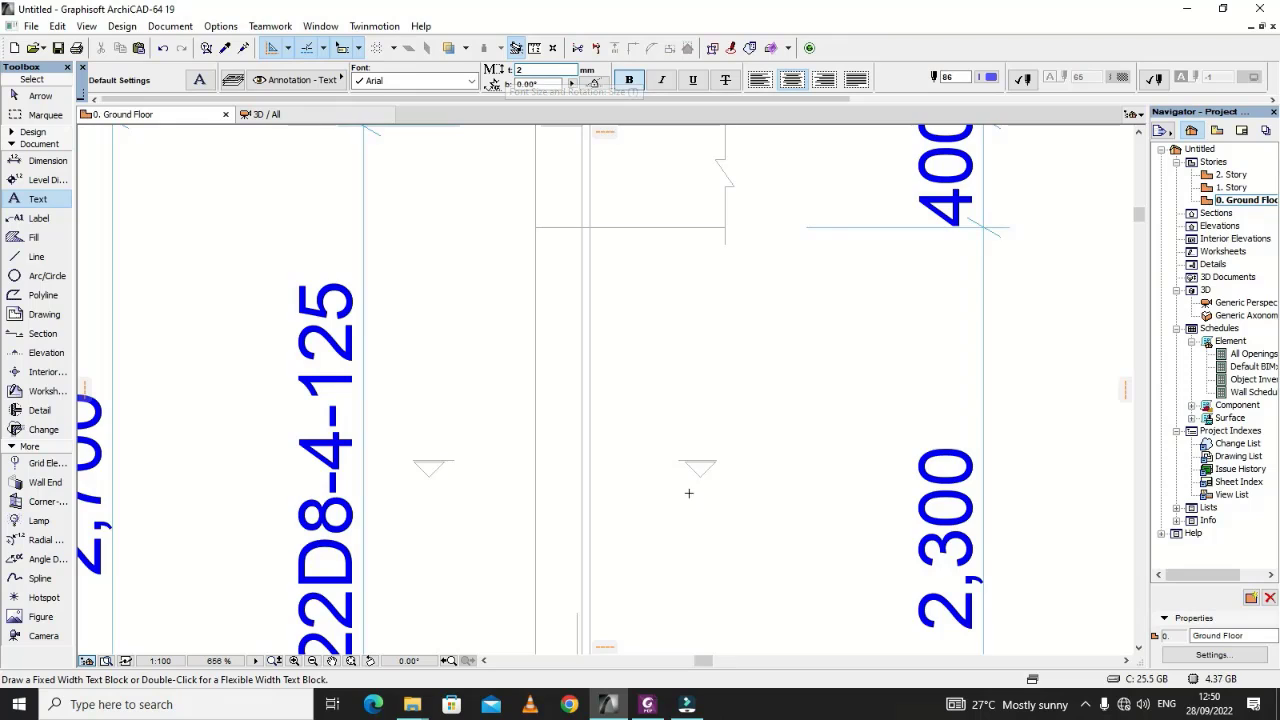
pyautogui.scroll(2, 730, 452)
pyautogui.click(693, 377)
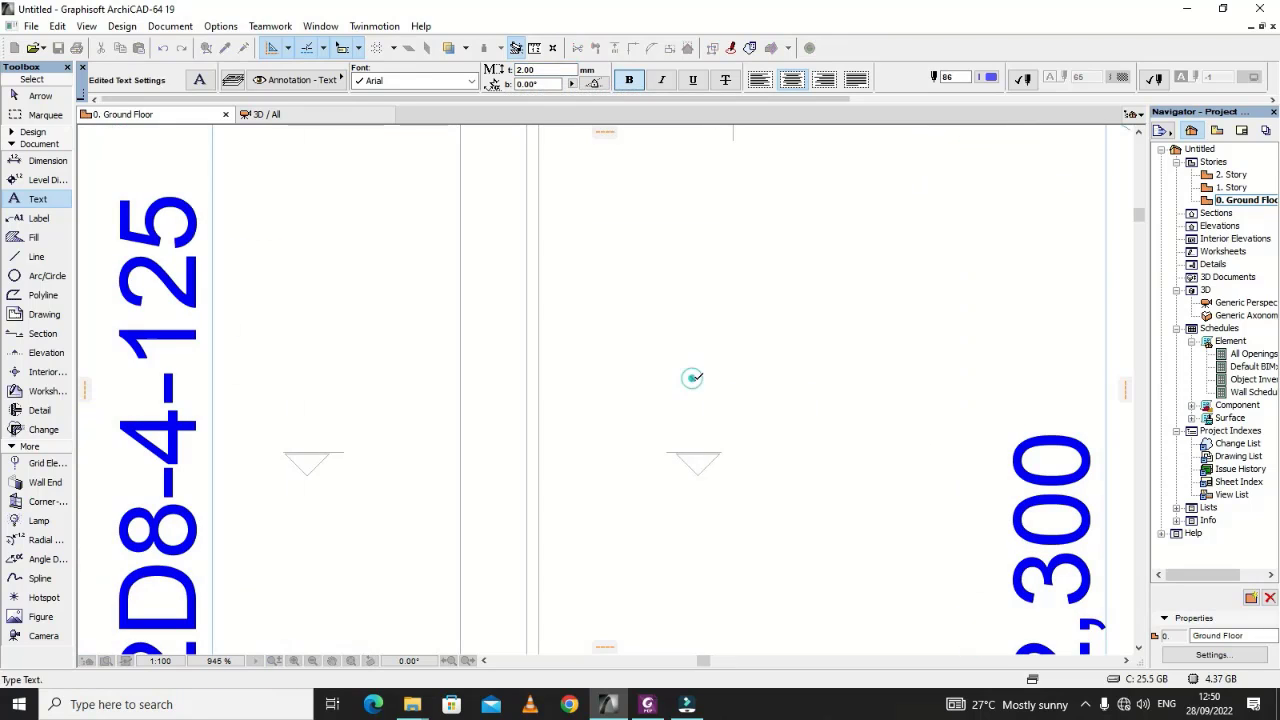
pyautogui.write('A')
pyautogui.click(802, 431)
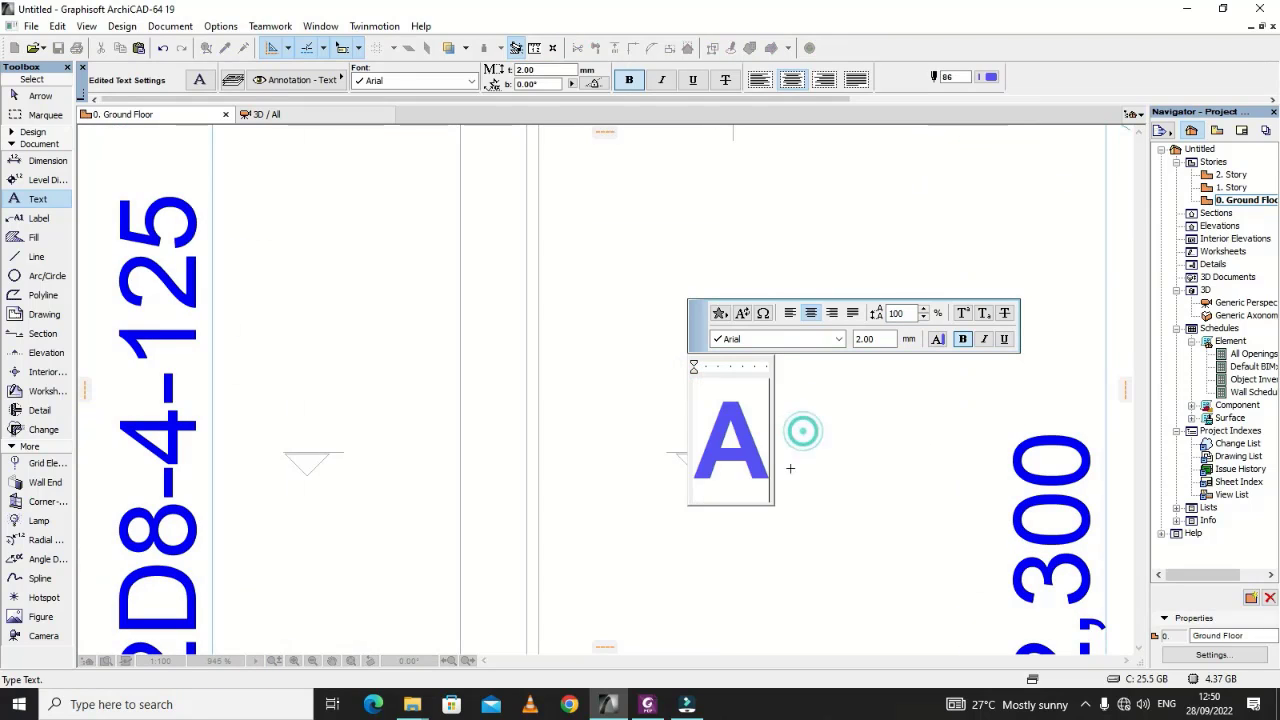
pyautogui.press('Escape')
# Step: Move the letter A up and left so it sits centred above the right triangular section mark
pyautogui.click(734, 440)
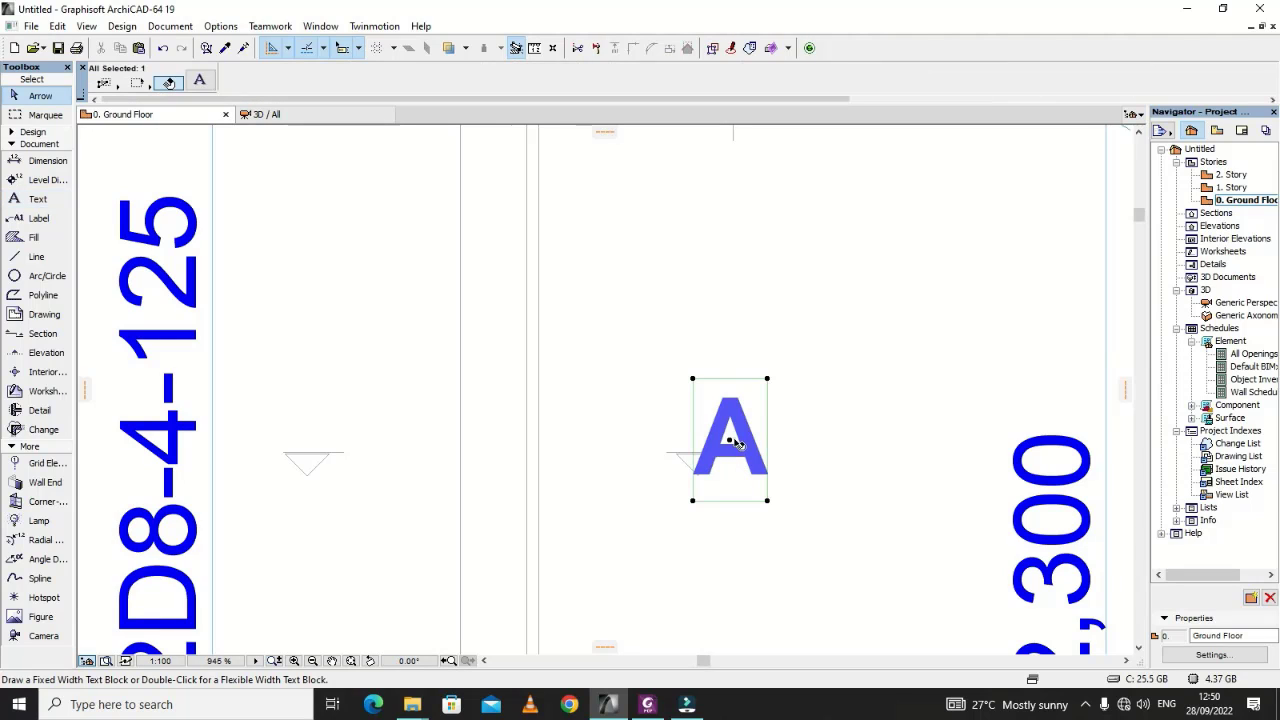
pyautogui.click(728, 440)
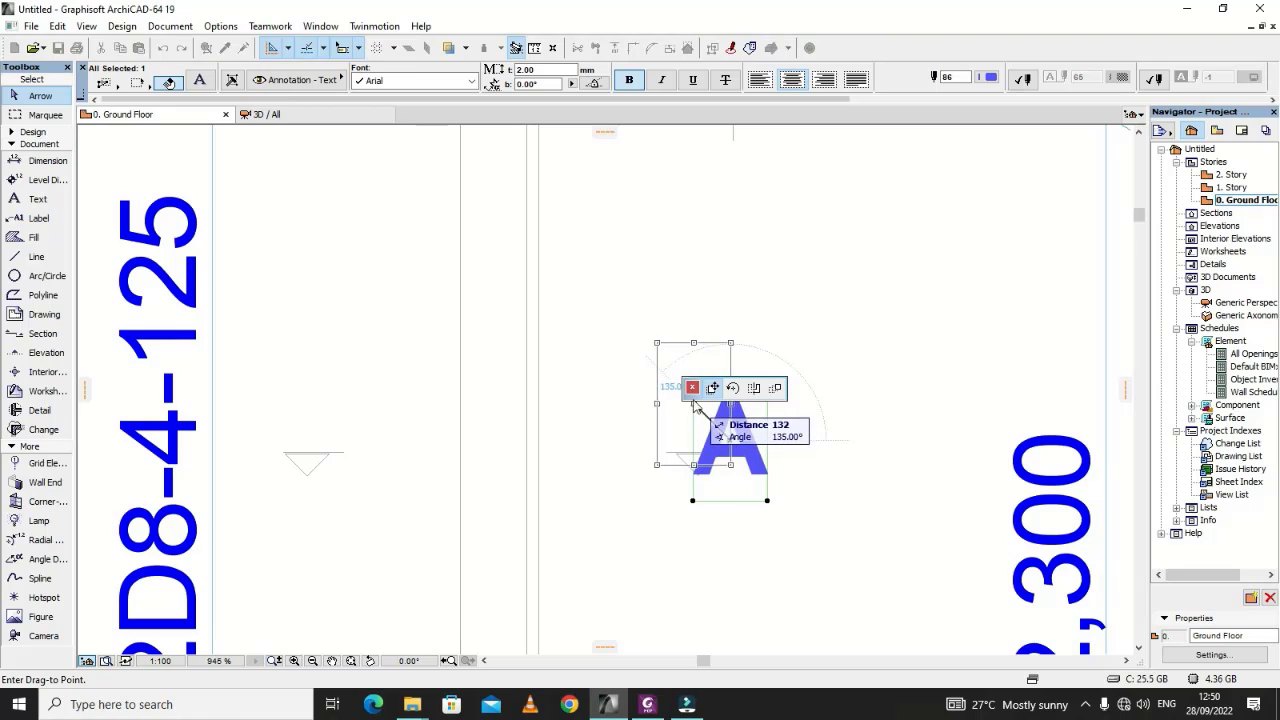
pyautogui.click(693, 386)
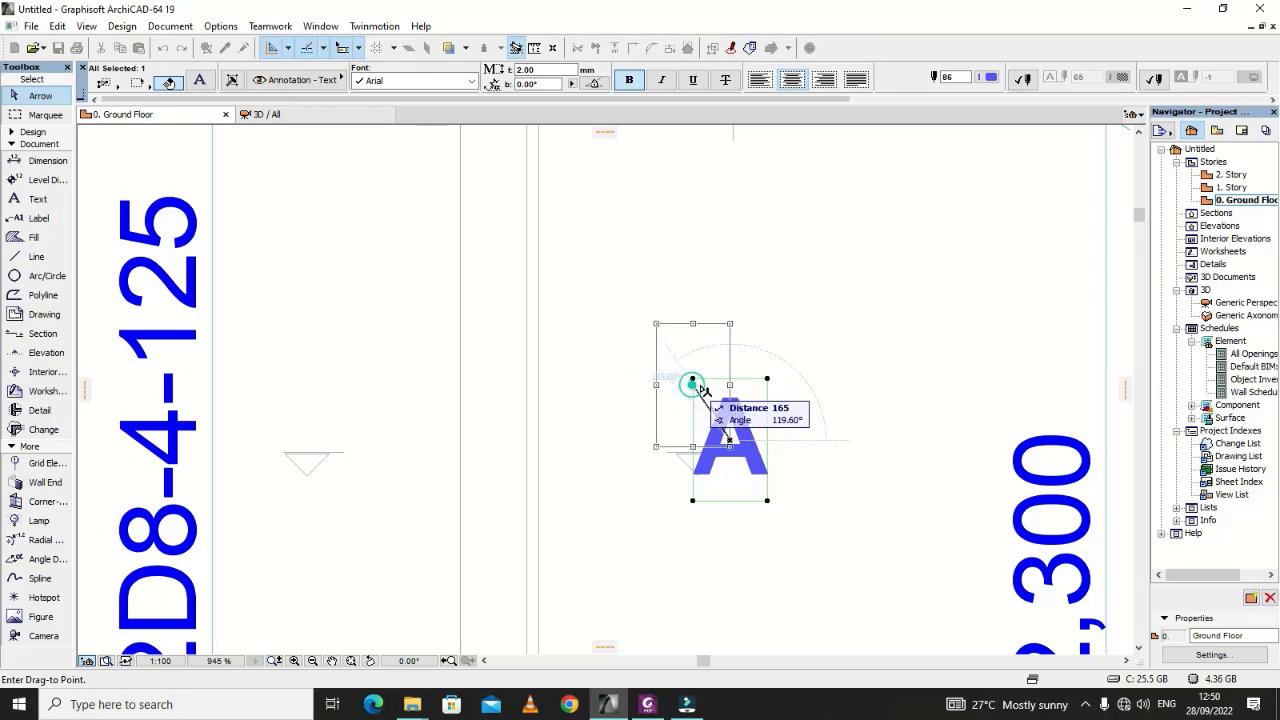
pyautogui.click(705, 389)
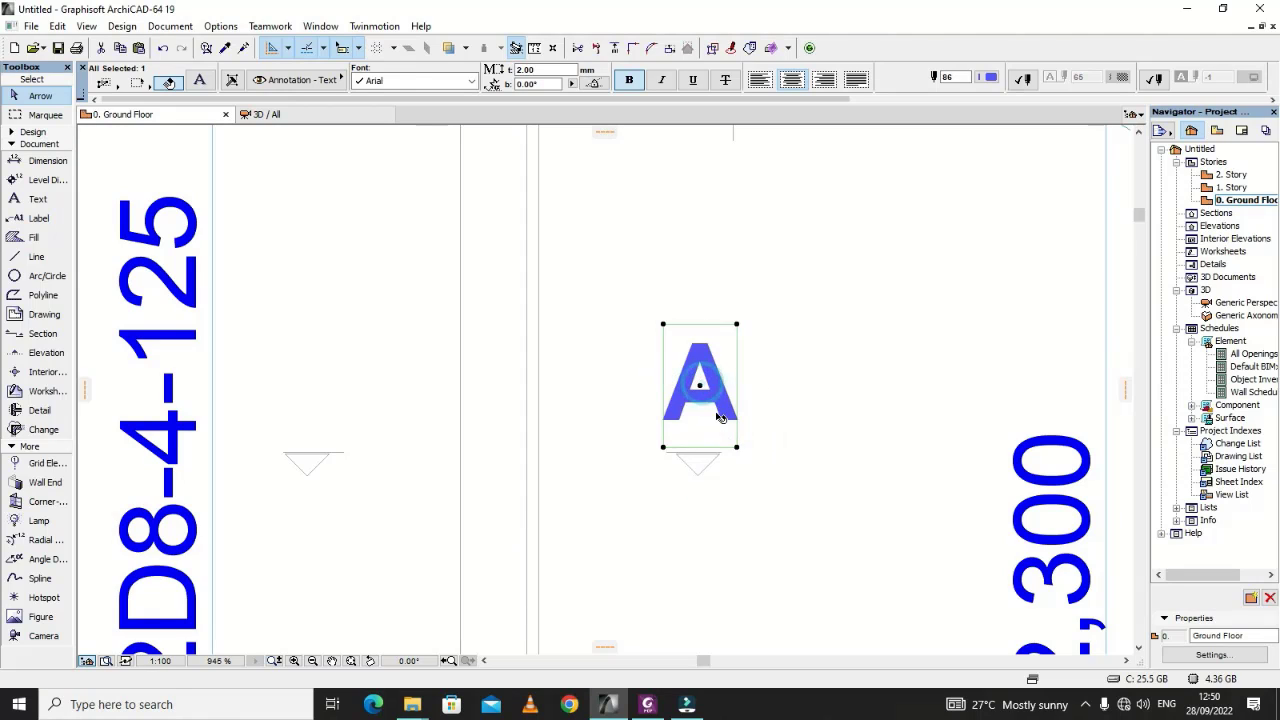
# Step: Multiply the letter A once, placing the copy 1000 mm horizontally to the left, above the left section mark
pyautogui.click(700, 387)
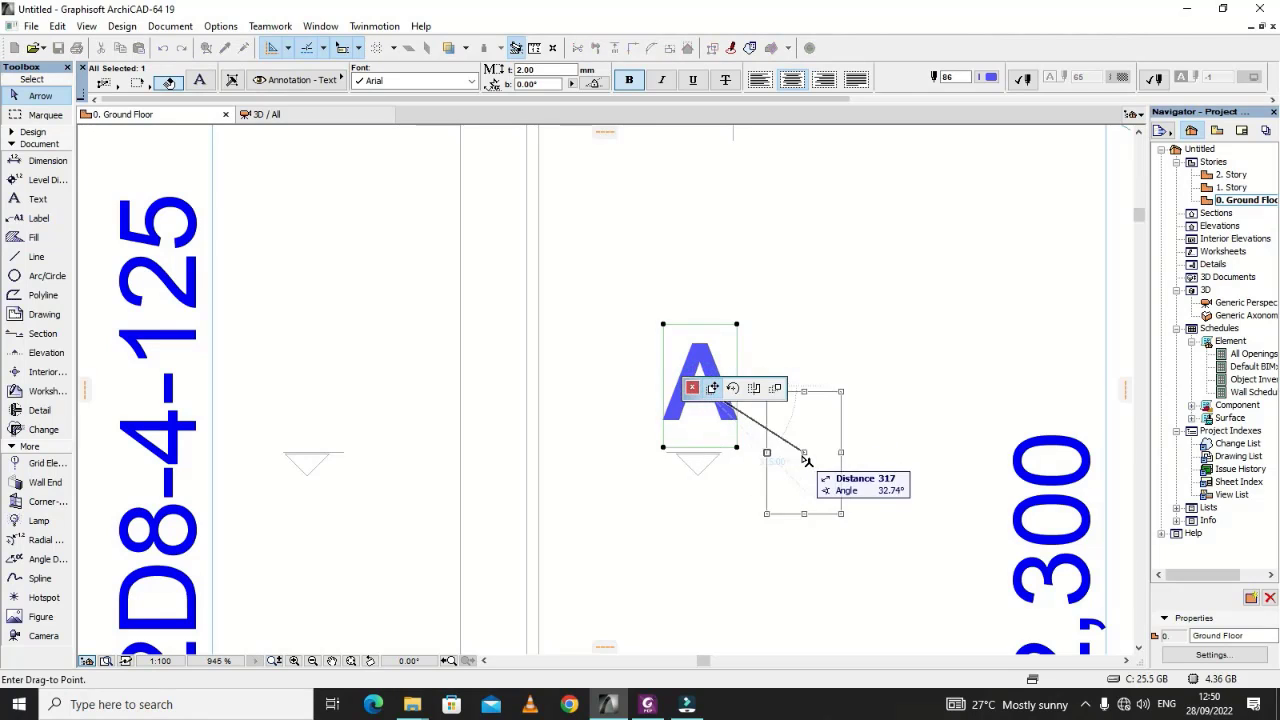
pyautogui.click(777, 389)
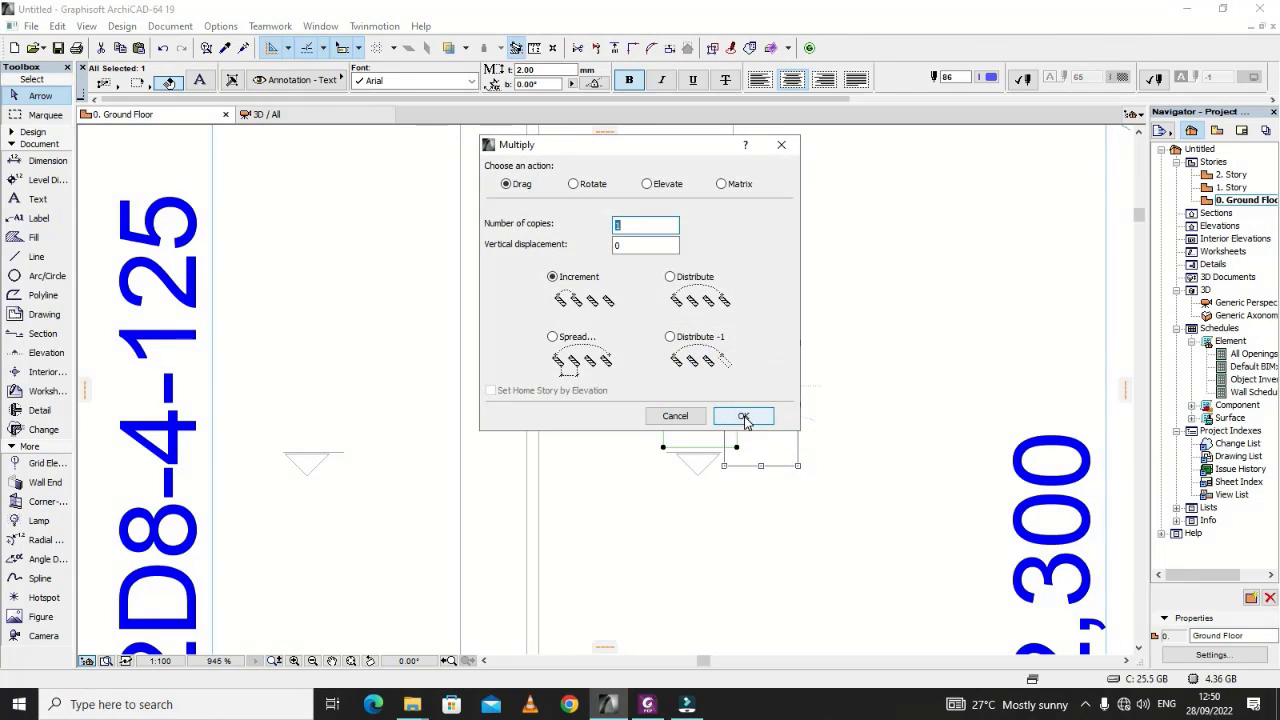
pyautogui.click(743, 415)
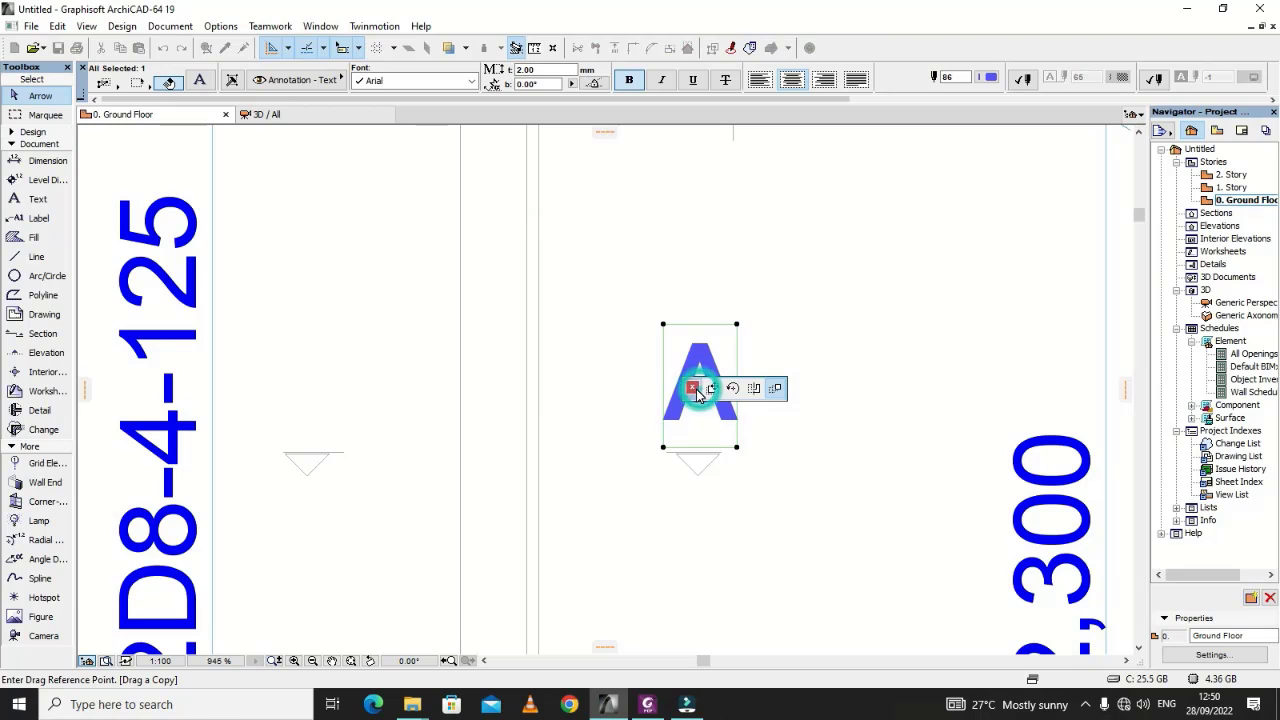
pyautogui.click(703, 390)
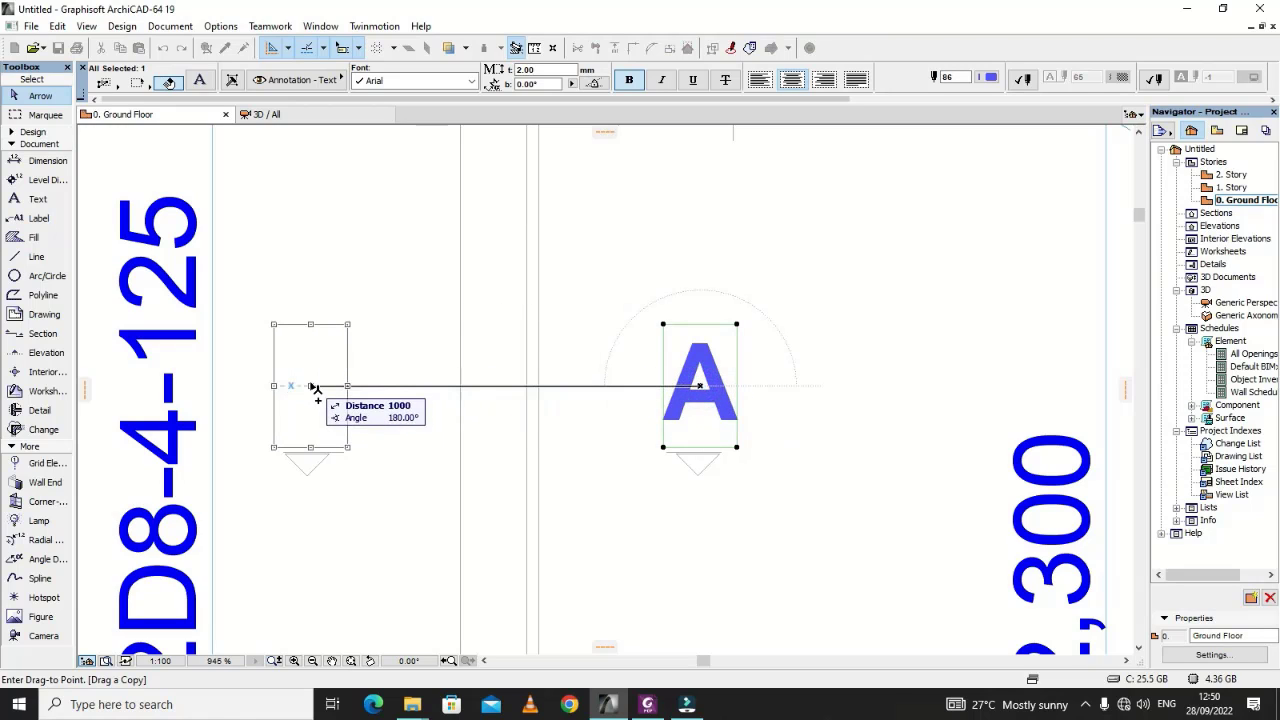
pyautogui.click(313, 387)
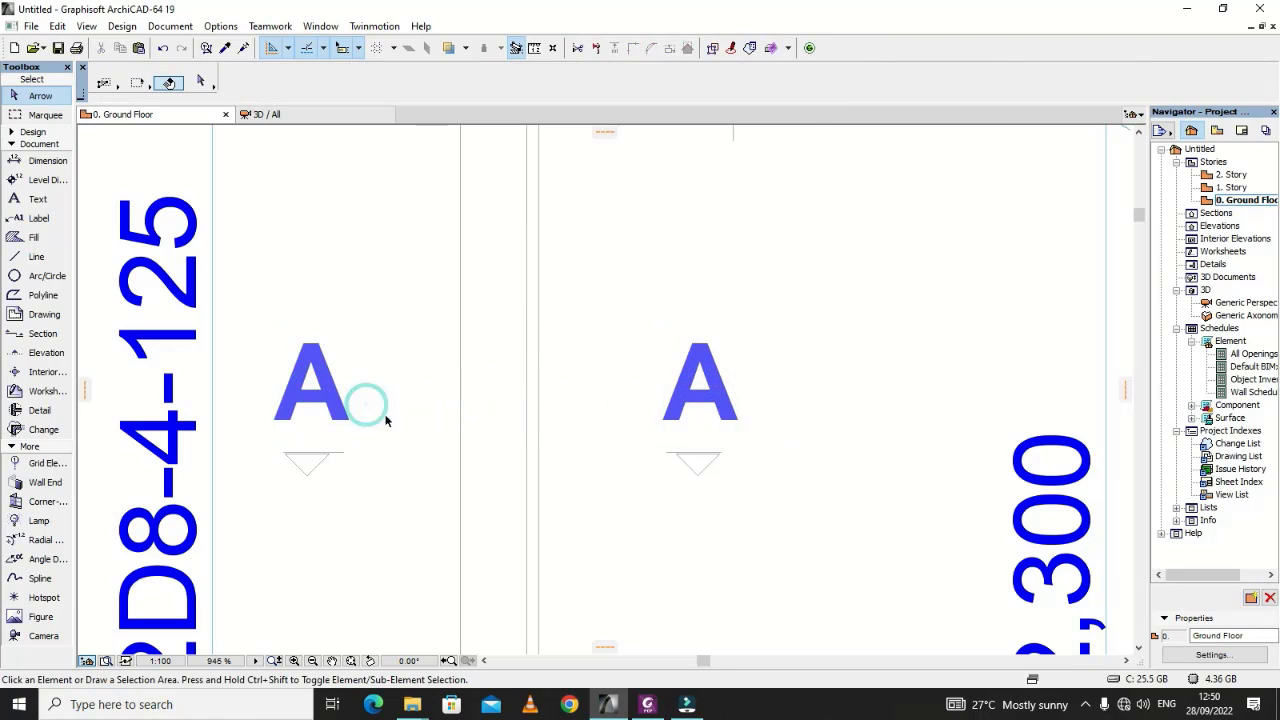
pyautogui.scroll(-5, 383, 417)
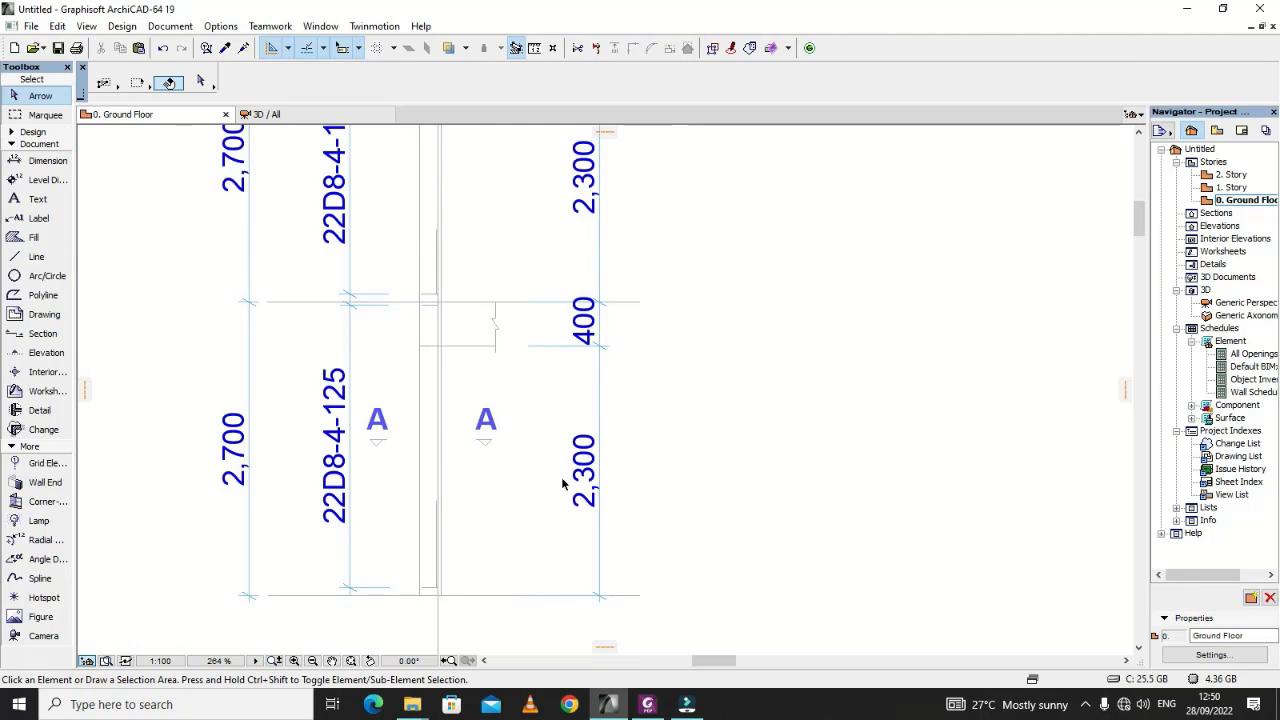
pyautogui.scroll(5, 563, 484)
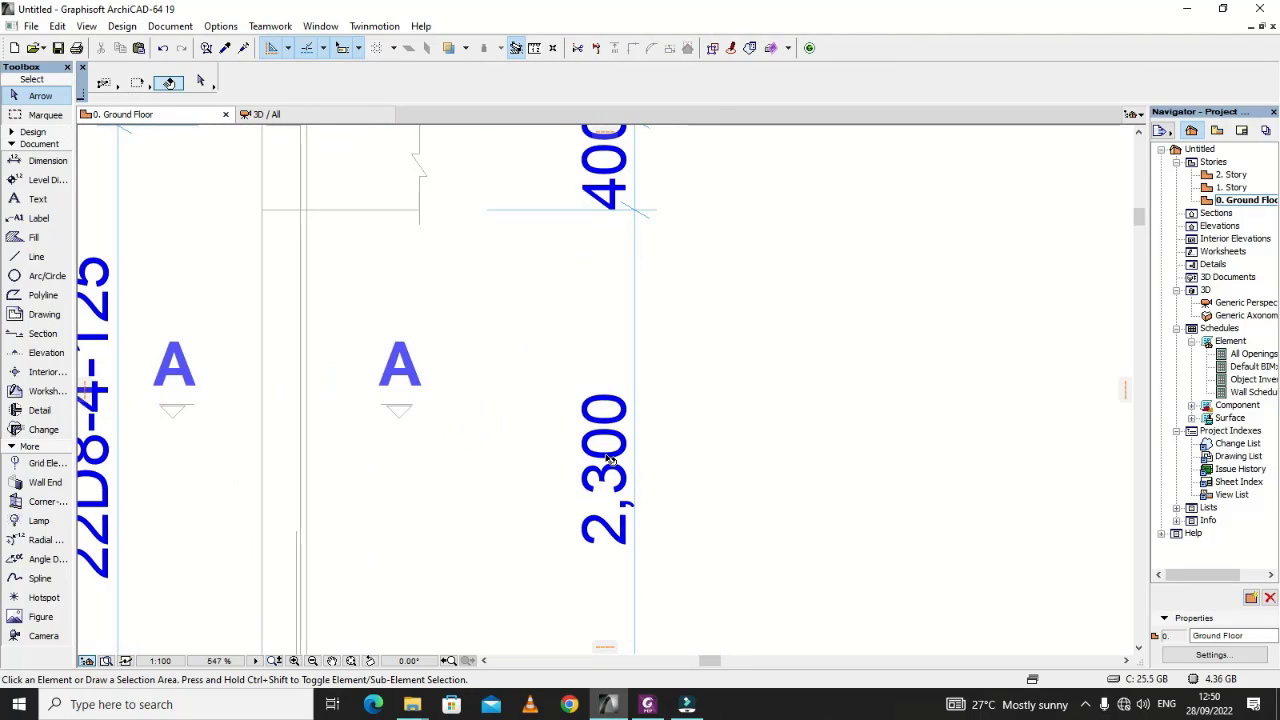
pyautogui.click(607, 458)
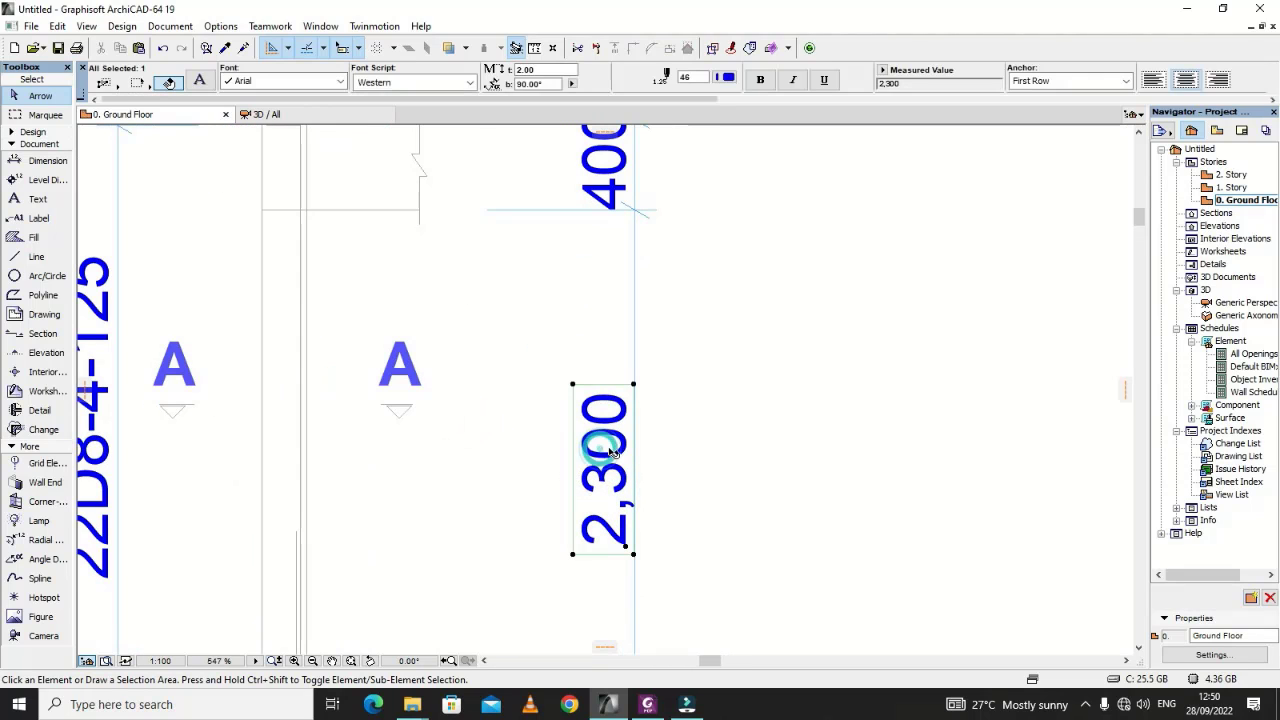
pyautogui.click(725, 455)
# Step: Multiply both lettered A section marks together once, placing the copies about 2,360 mm straight up beside the upper-storey column
pyautogui.scroll(-6, 760, 480)
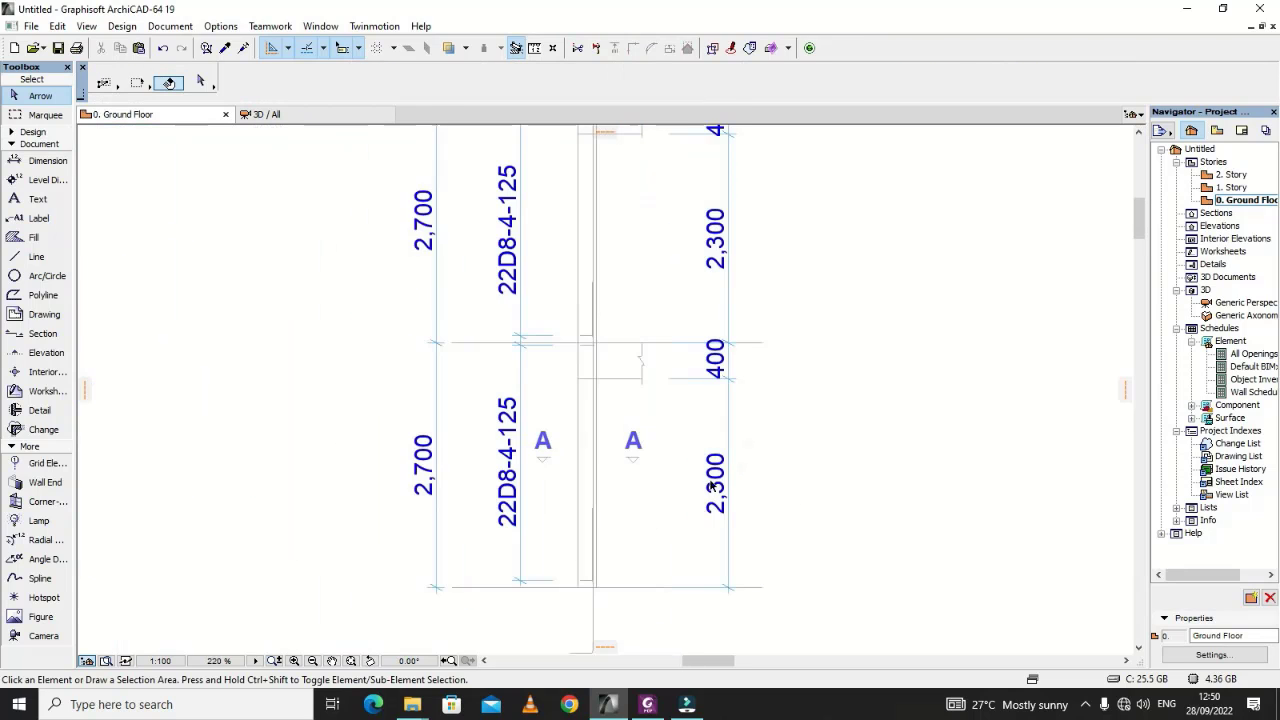
pyautogui.scroll(4, 600, 460)
pyautogui.moveTo(491, 409); pyautogui.dragTo(510, 466)
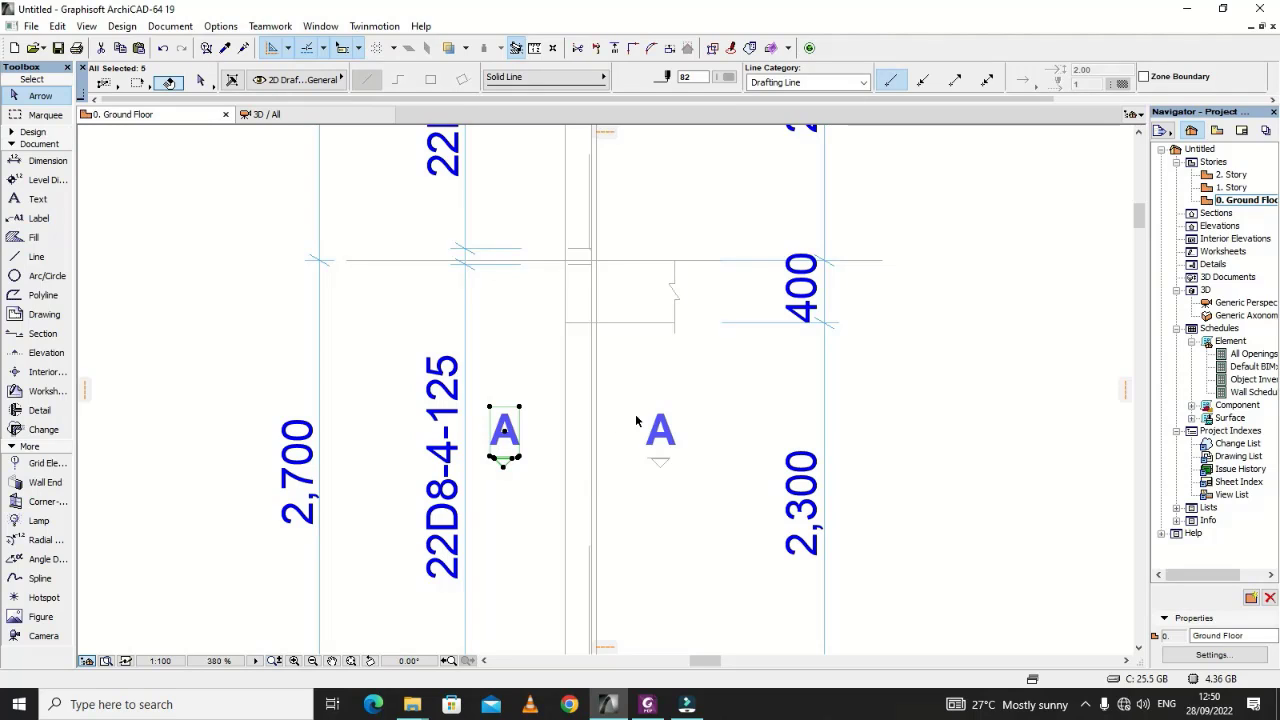
pyautogui.keyDown('shift'); pyautogui.moveTo(640, 391); pyautogui.dragTo(691, 489); pyautogui.keyUp('shift')
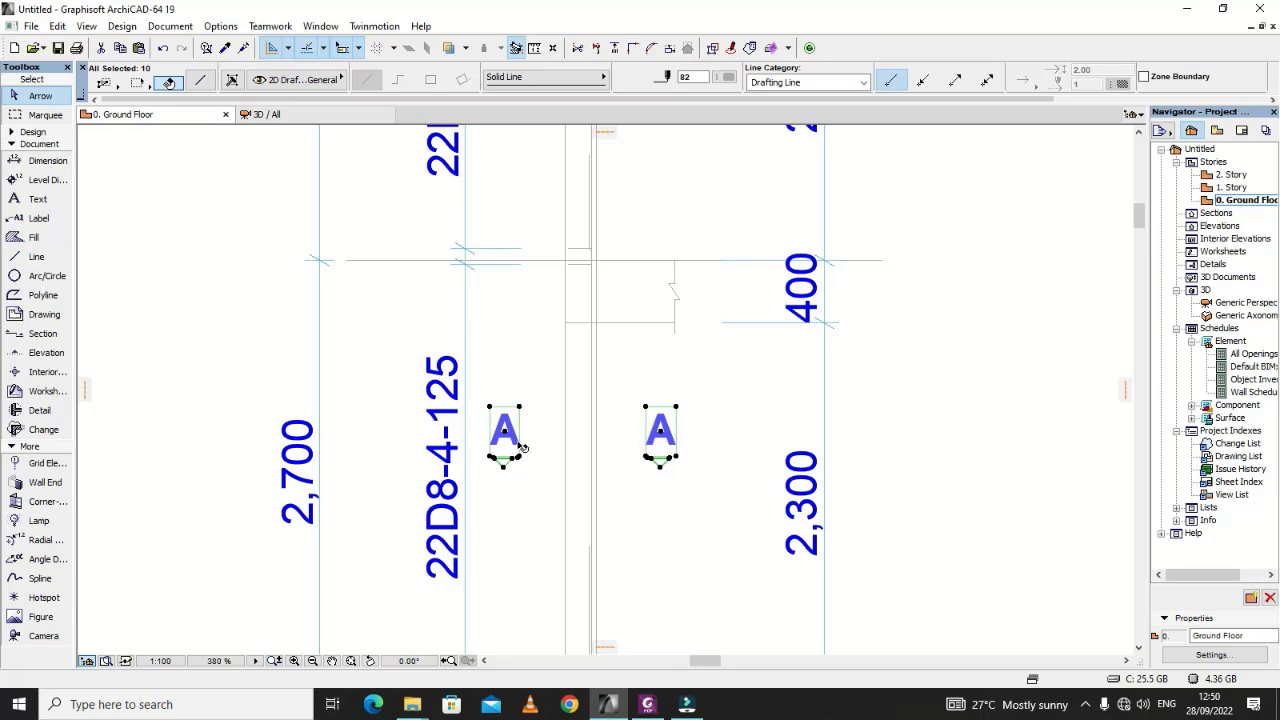
pyautogui.scroll(8, 521, 446)
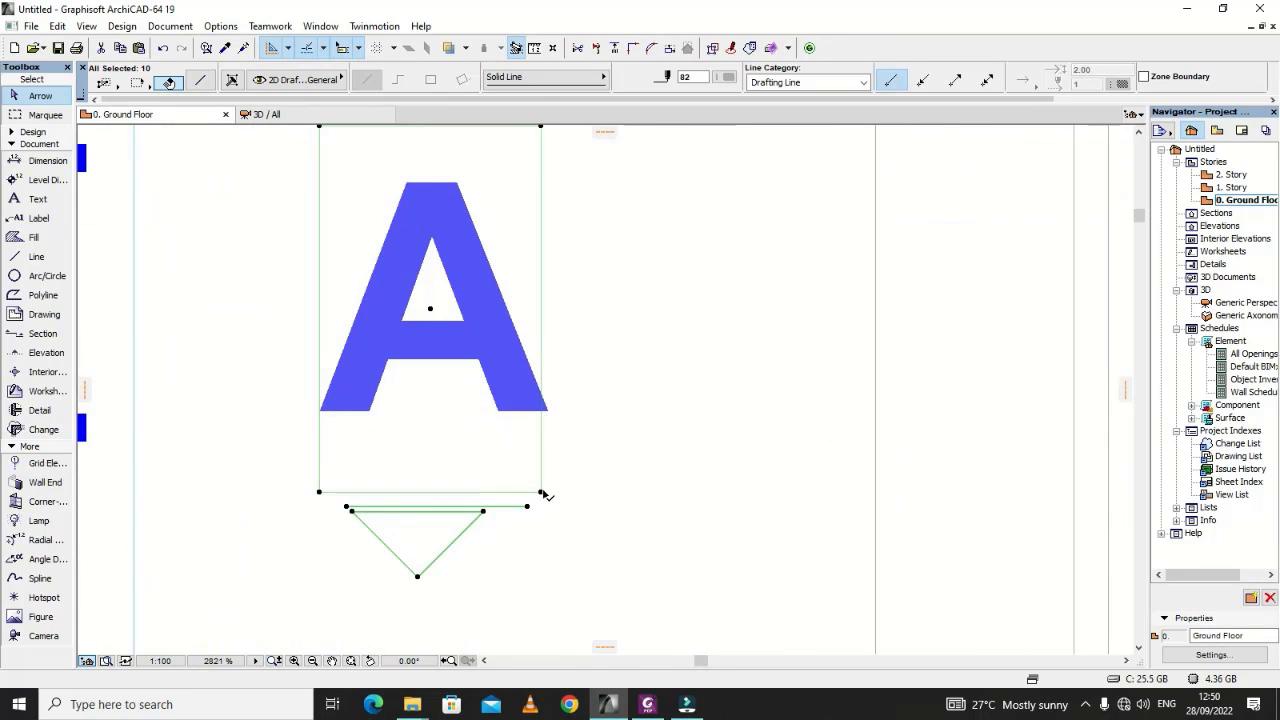
pyautogui.click(541, 494)
pyautogui.click(772, 385)
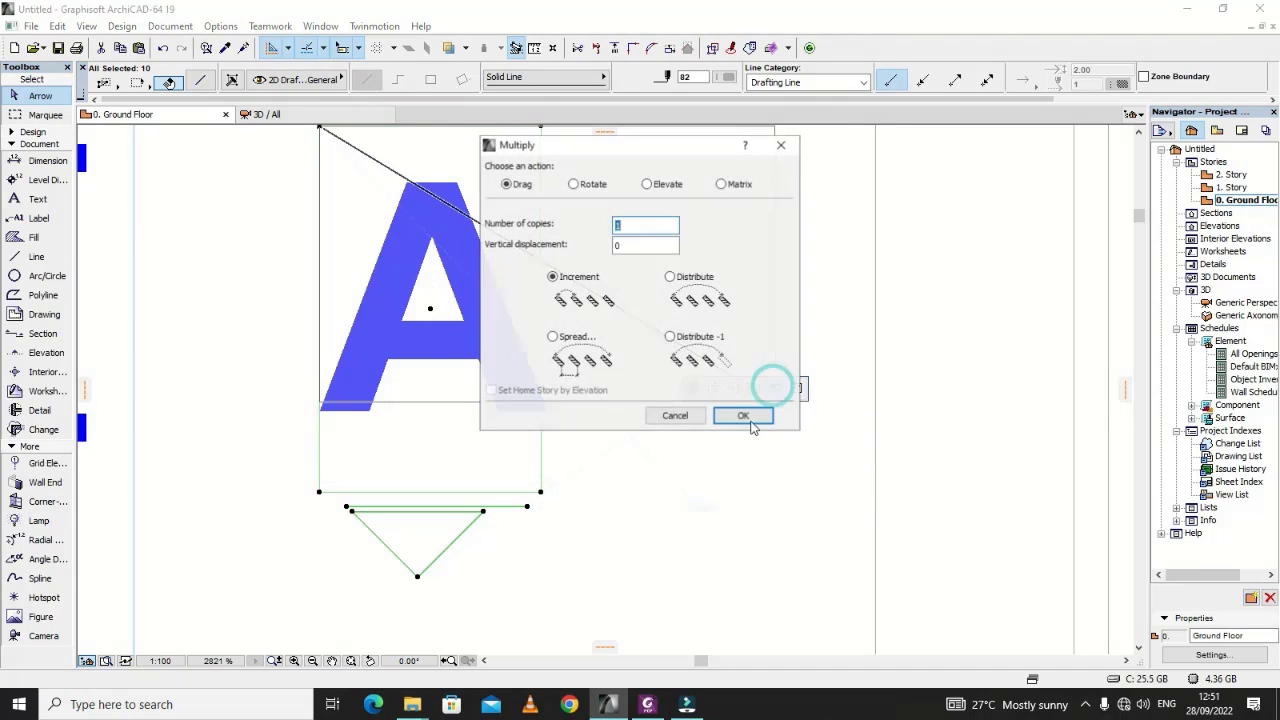
pyautogui.click(752, 423)
pyautogui.click(541, 494)
pyautogui.scroll(-12, 543, 491)
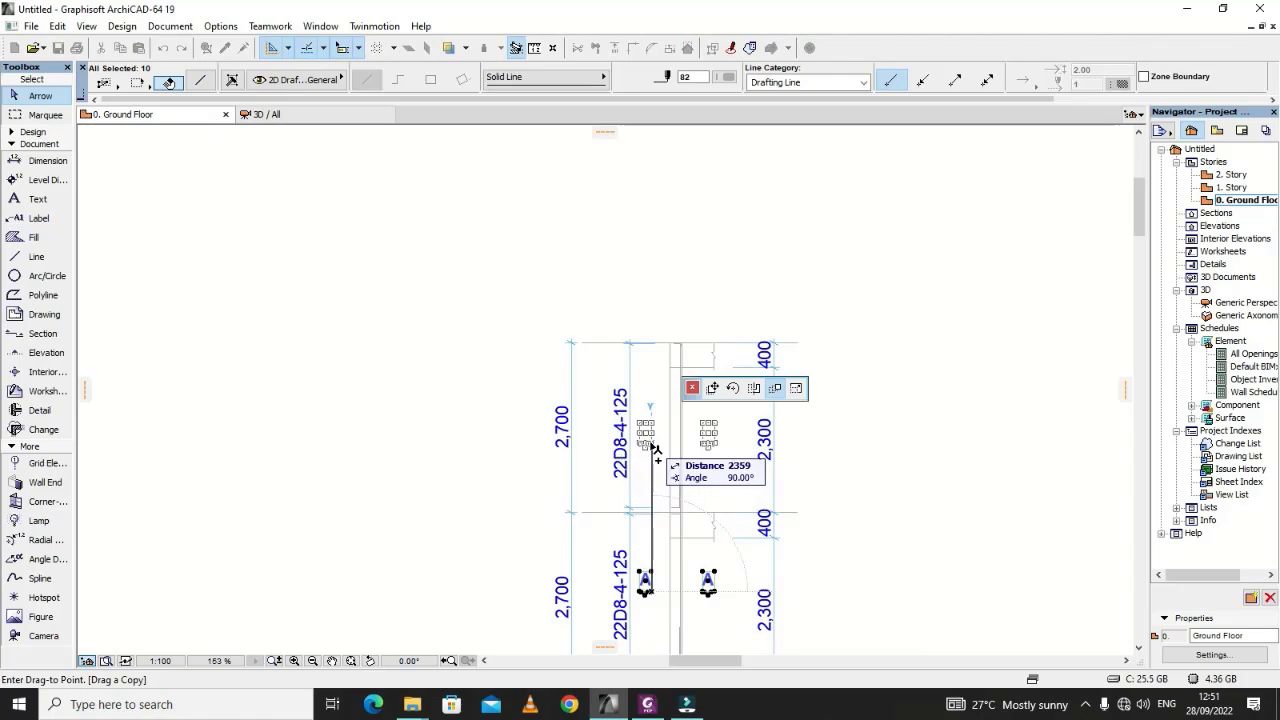
pyautogui.scroll(3, 652, 452)
pyautogui.click(655, 450)
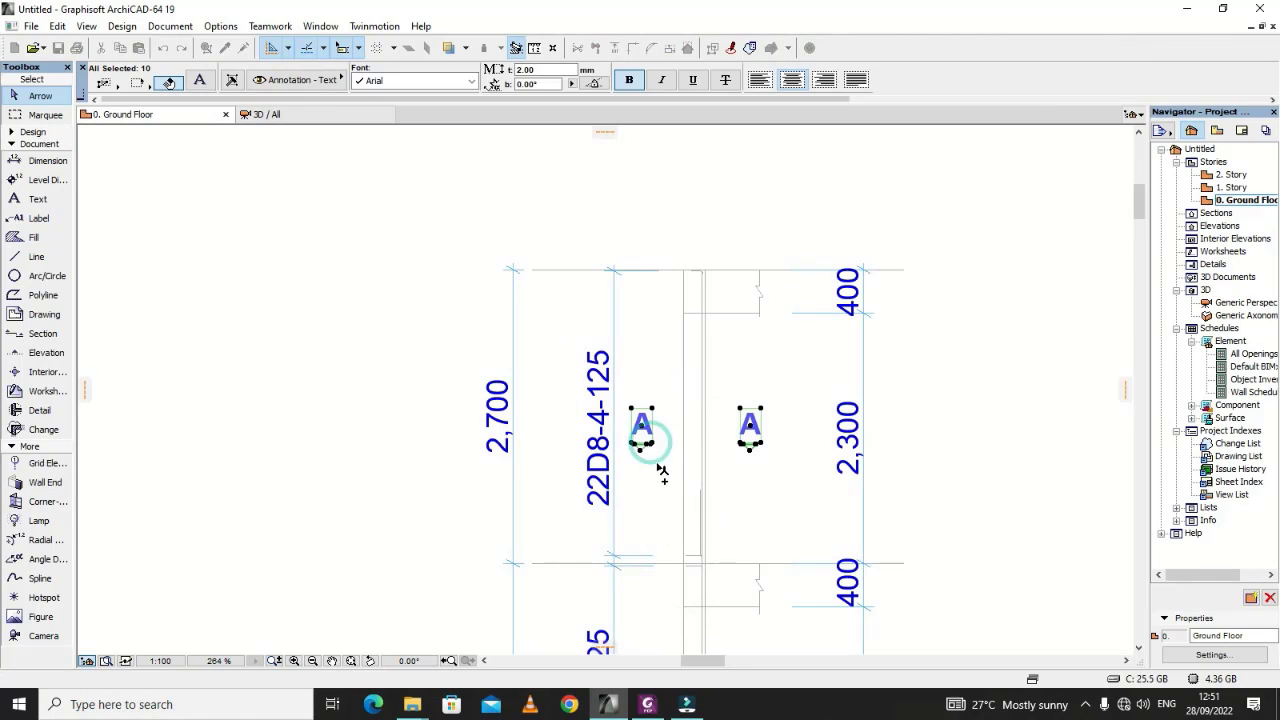
# Step: Change the letter of the upper storey's right section mark to "B"
pyautogui.scroll(9, 732, 471)
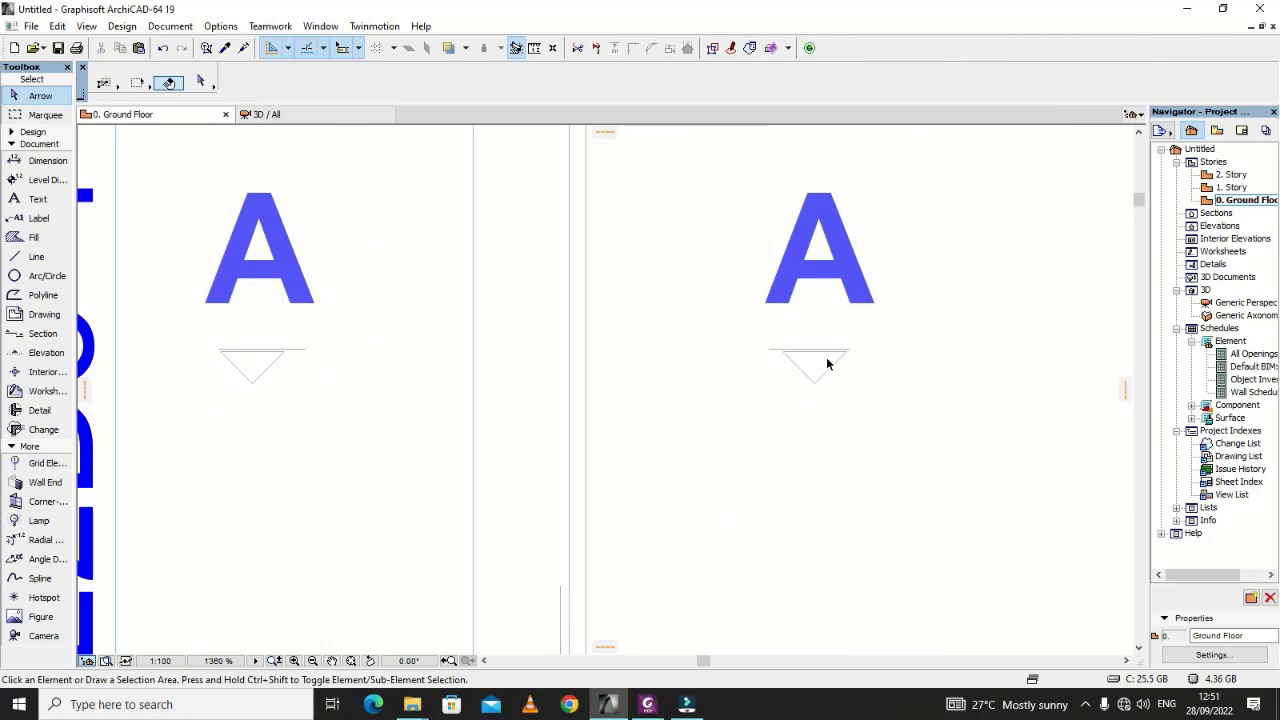
pyautogui.doubleClick(814, 256)
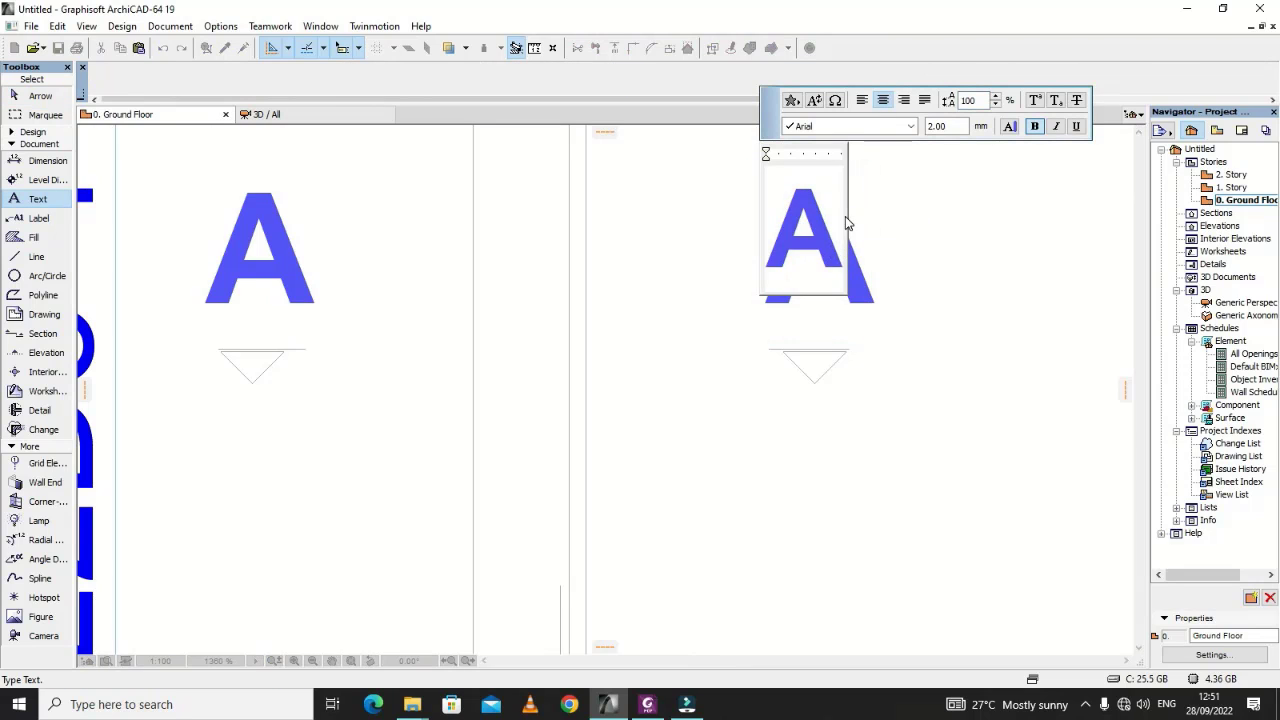
pyautogui.hotkey('ctrl', 'a')
pyautogui.write('B')
pyautogui.click(903, 306)
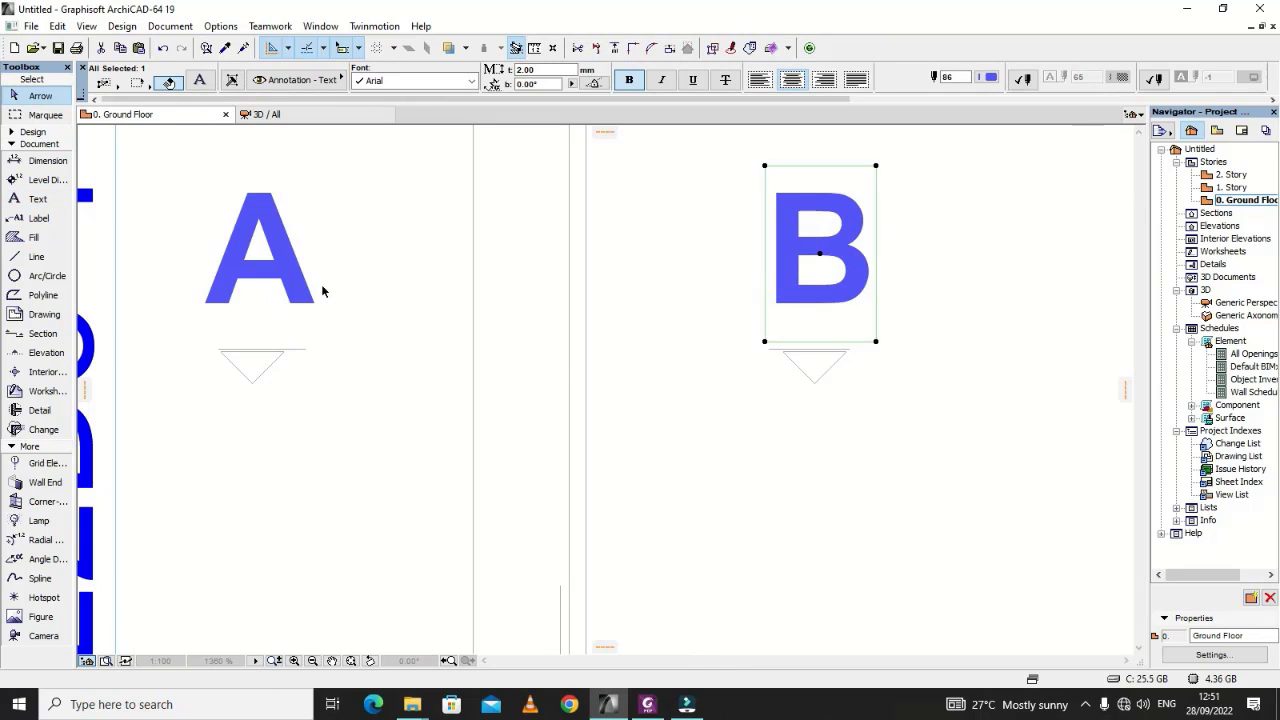
# Step: Change the letter of the upper storey's left section mark to "B" and clear the selection
pyautogui.doubleClick(262, 252)
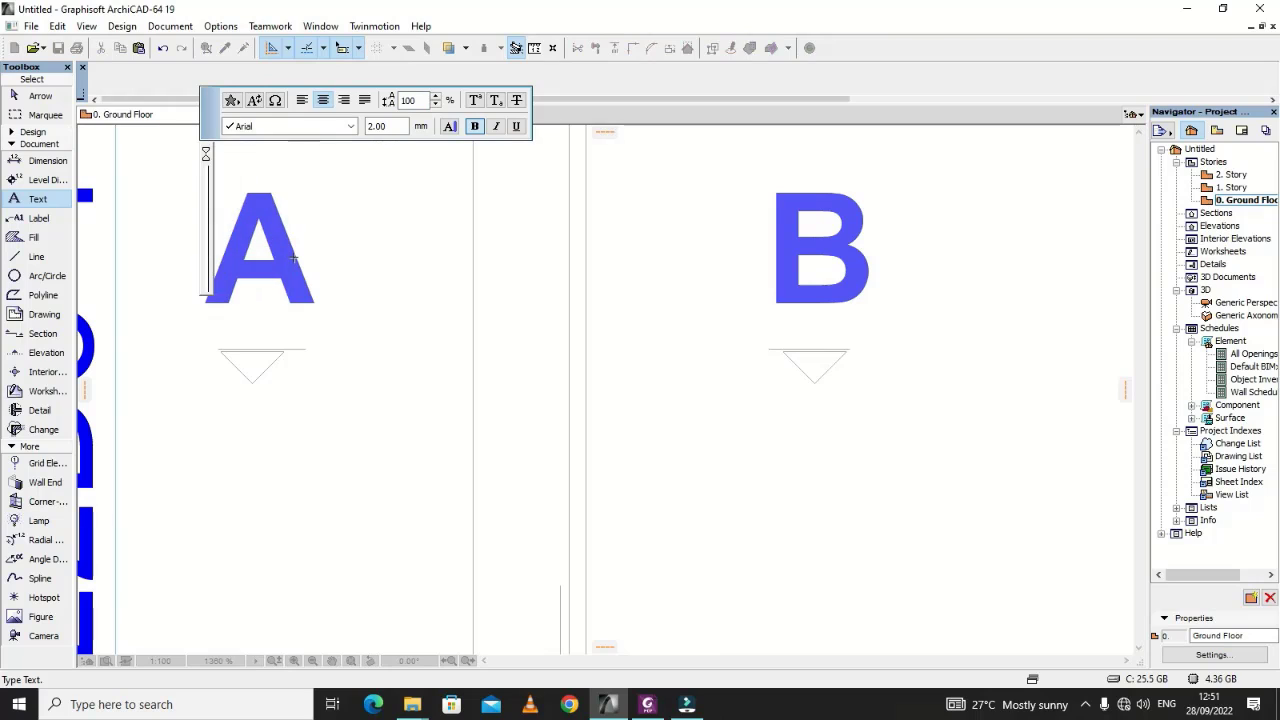
pyautogui.hotkey('ctrl', 'a')
pyautogui.write('B')
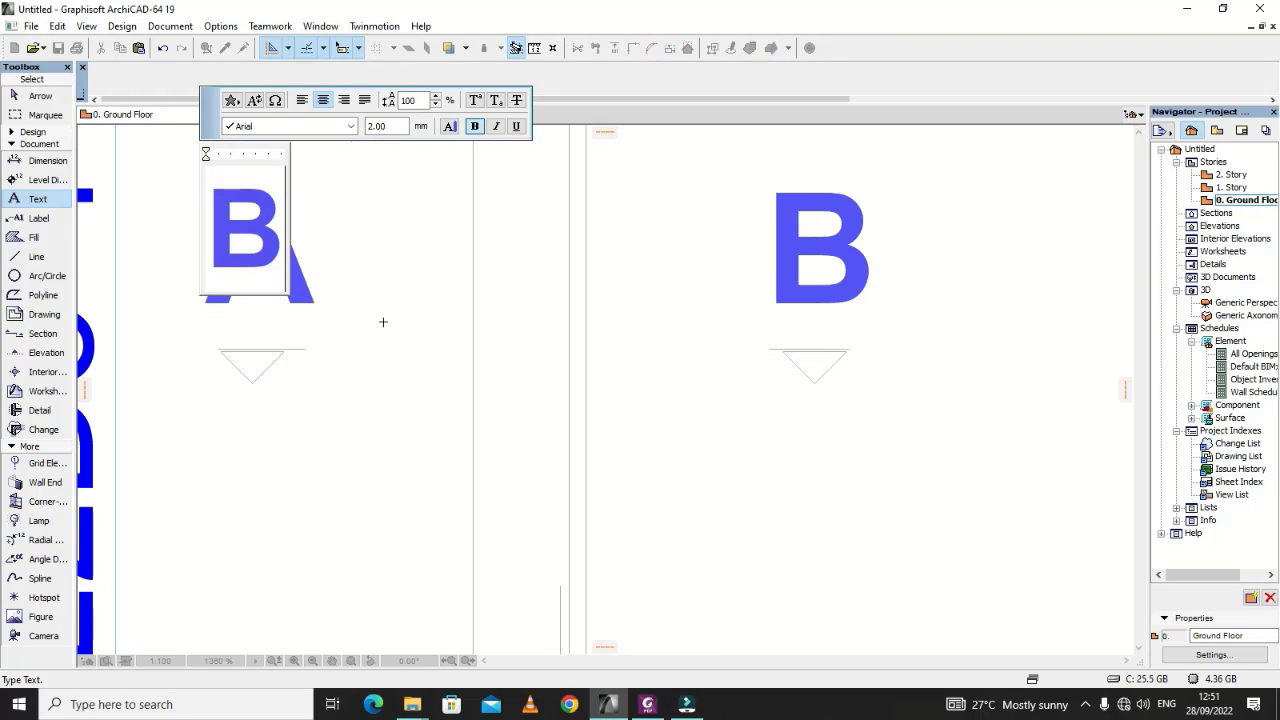
pyautogui.click(566, 514)
pyautogui.click(762, 578)
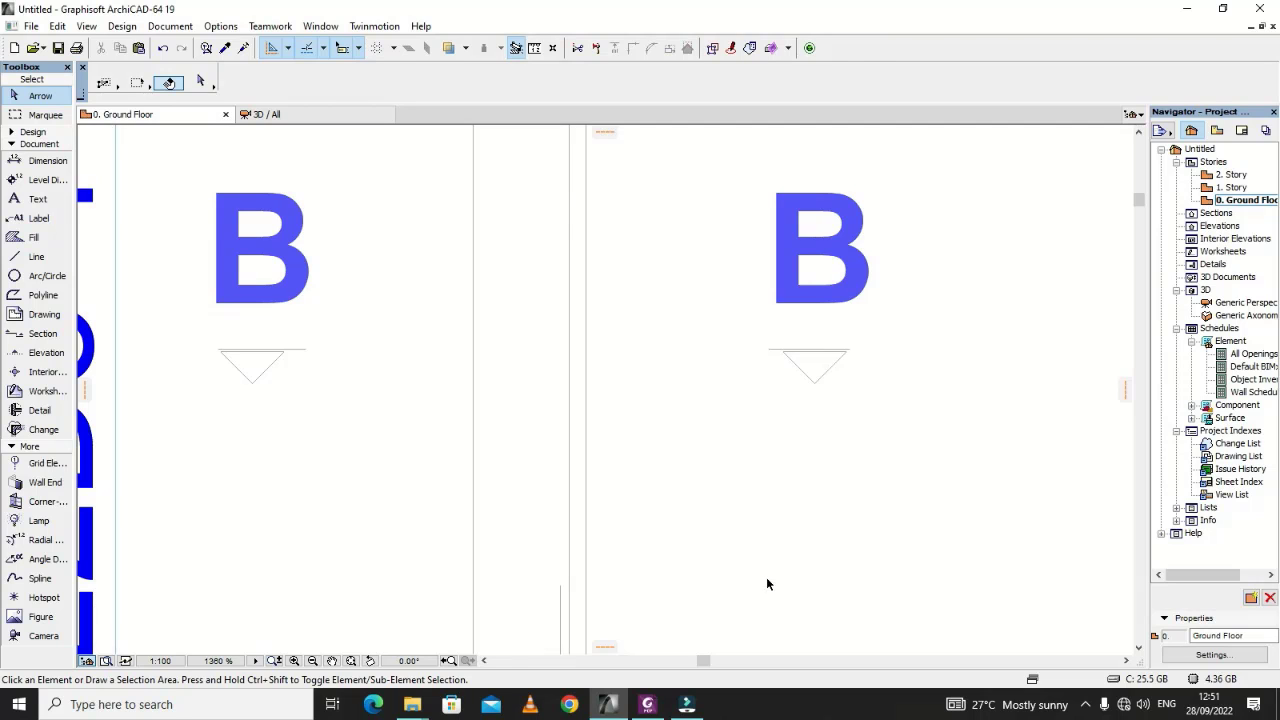
# Step: Review the lettered A and B section marks, stirrup labels and dimensions along both storeys of the column section
pyautogui.scroll(-10, 583, 477)
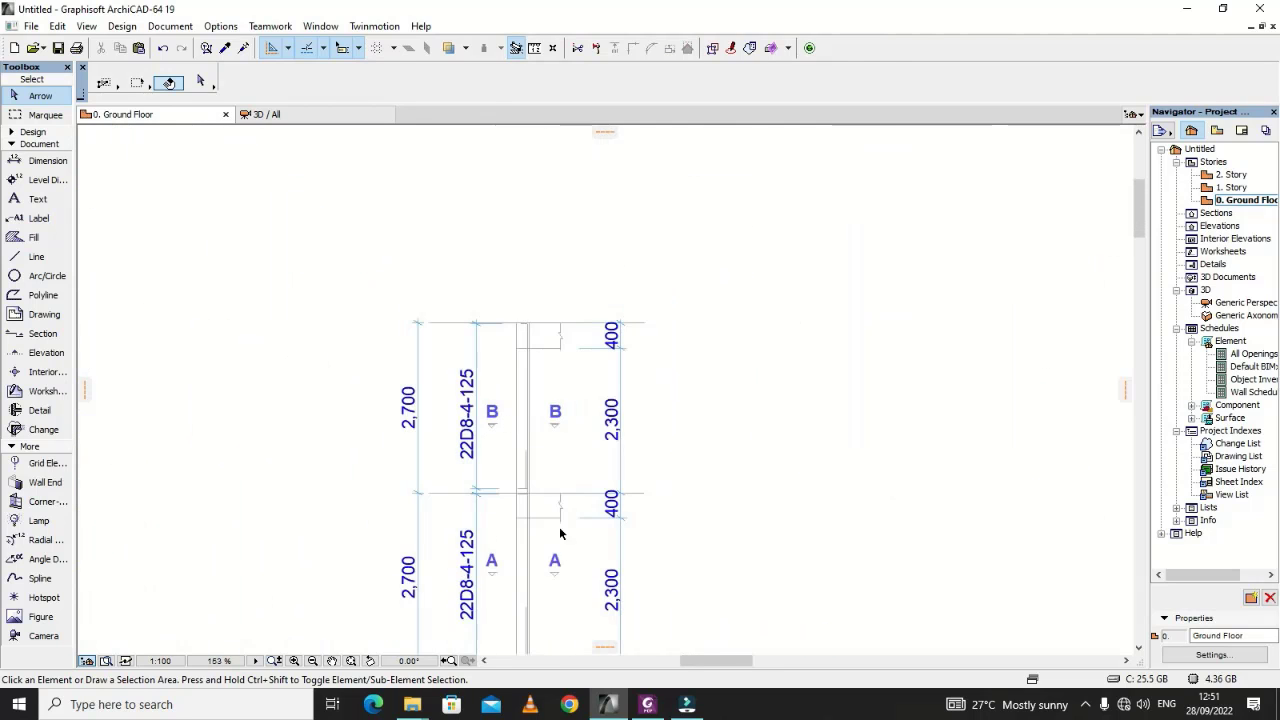
pyautogui.scroll(3, 566, 570)
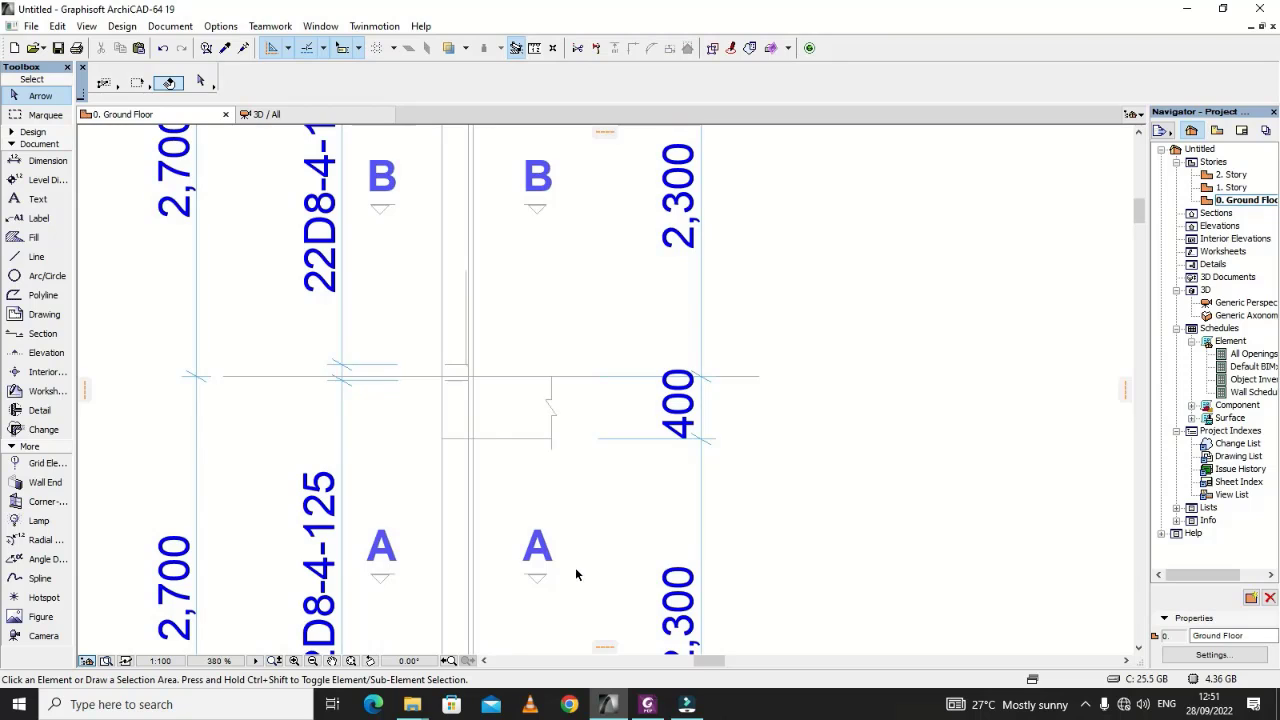
pyautogui.scroll(-2, 576, 560)
pyautogui.scroll(2, 597, 572)
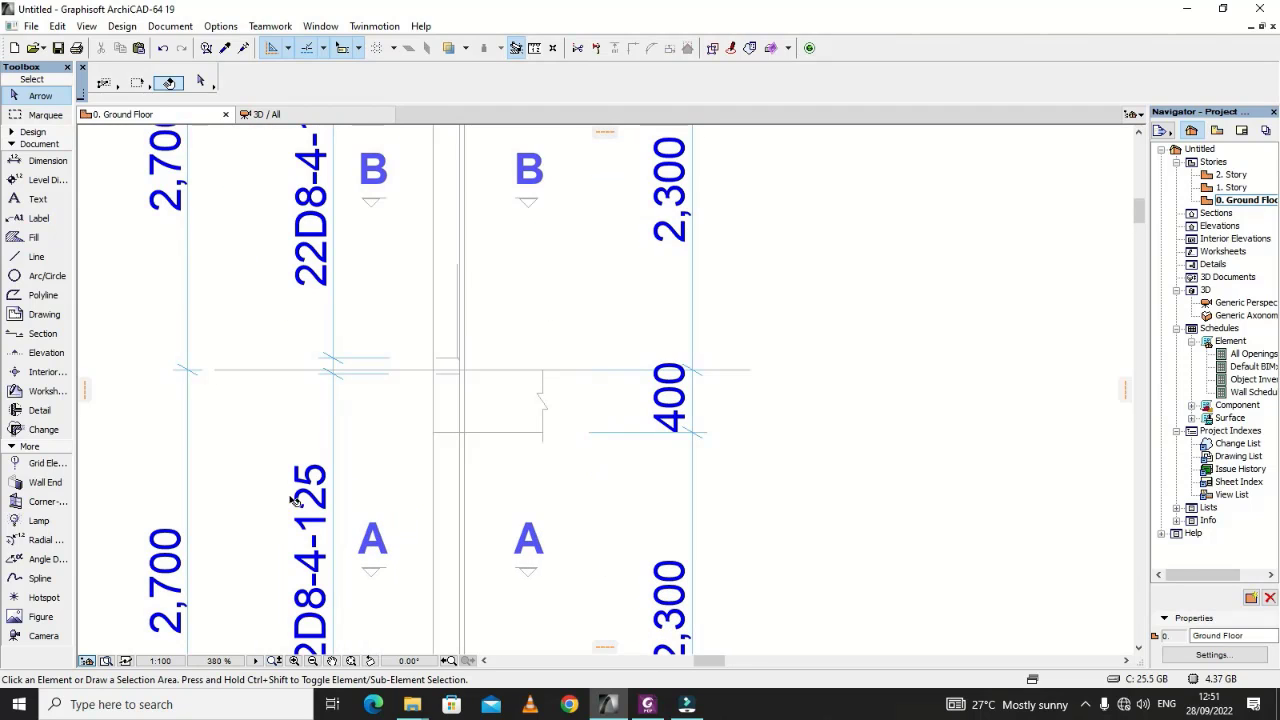
pyautogui.scroll(-5, 294, 500)
pyautogui.scroll(3, 505, 437)
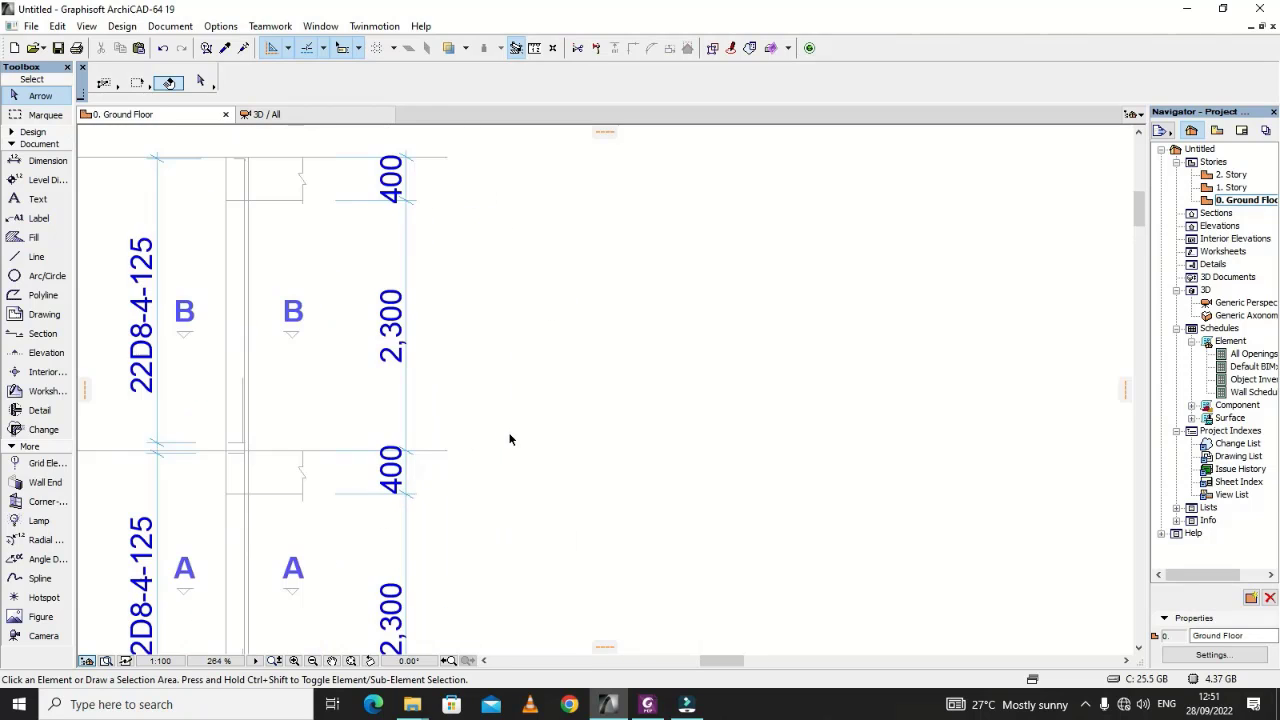
pyautogui.scroll(-1, 533, 438)
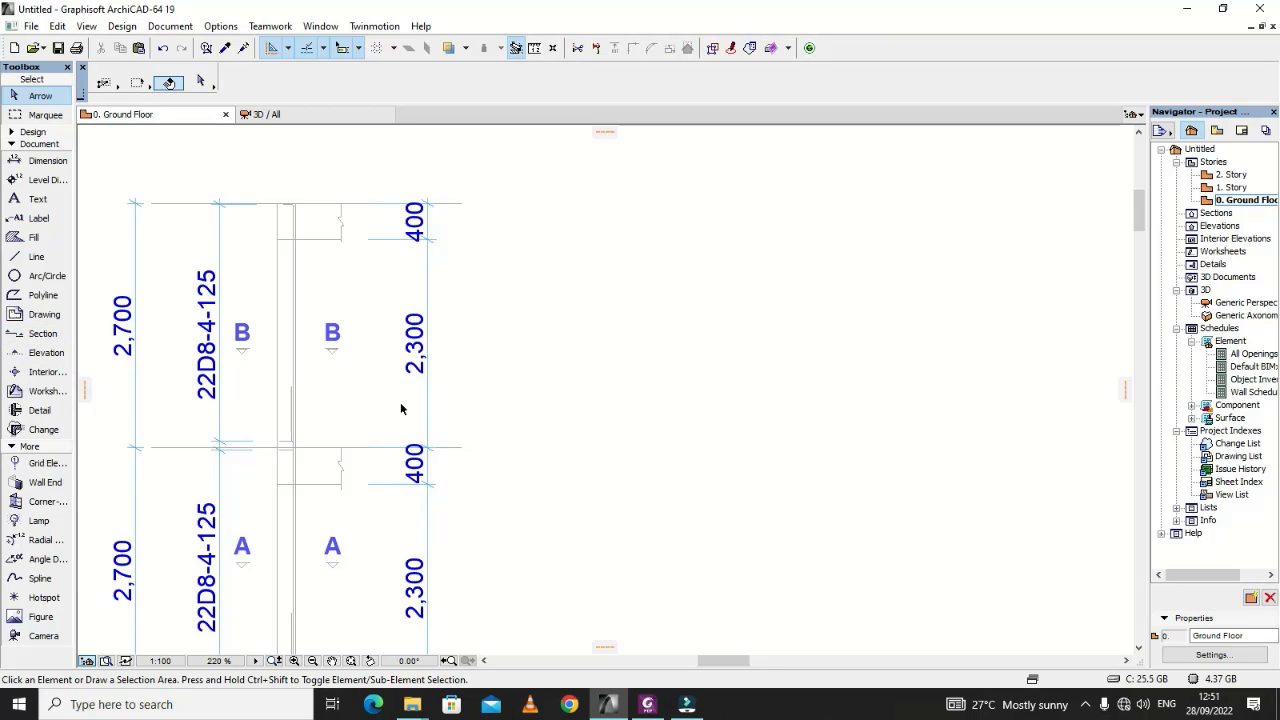
pyautogui.scroll(2, 357, 521)
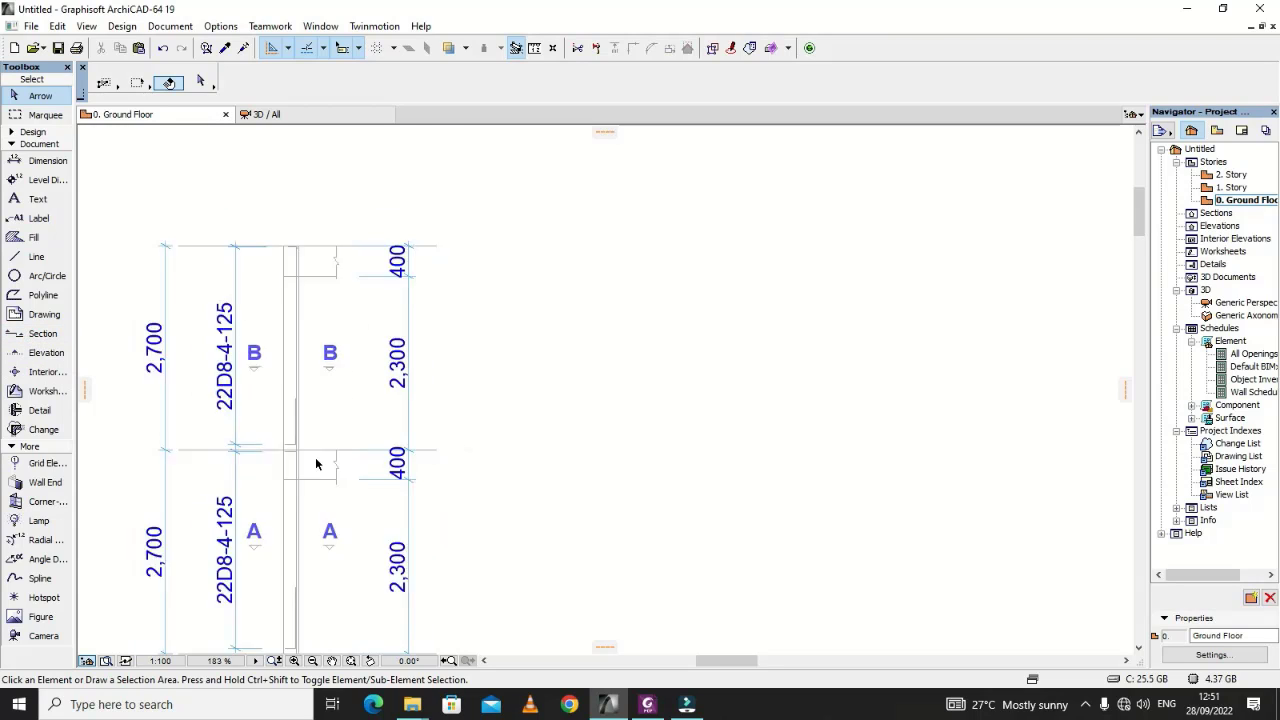
# Step: Check the section mark in the Foxit PhantomPDF reference and move the upper storey's right letter B to the right side of its triangle
pyautogui.scroll(-3, 379, 558)
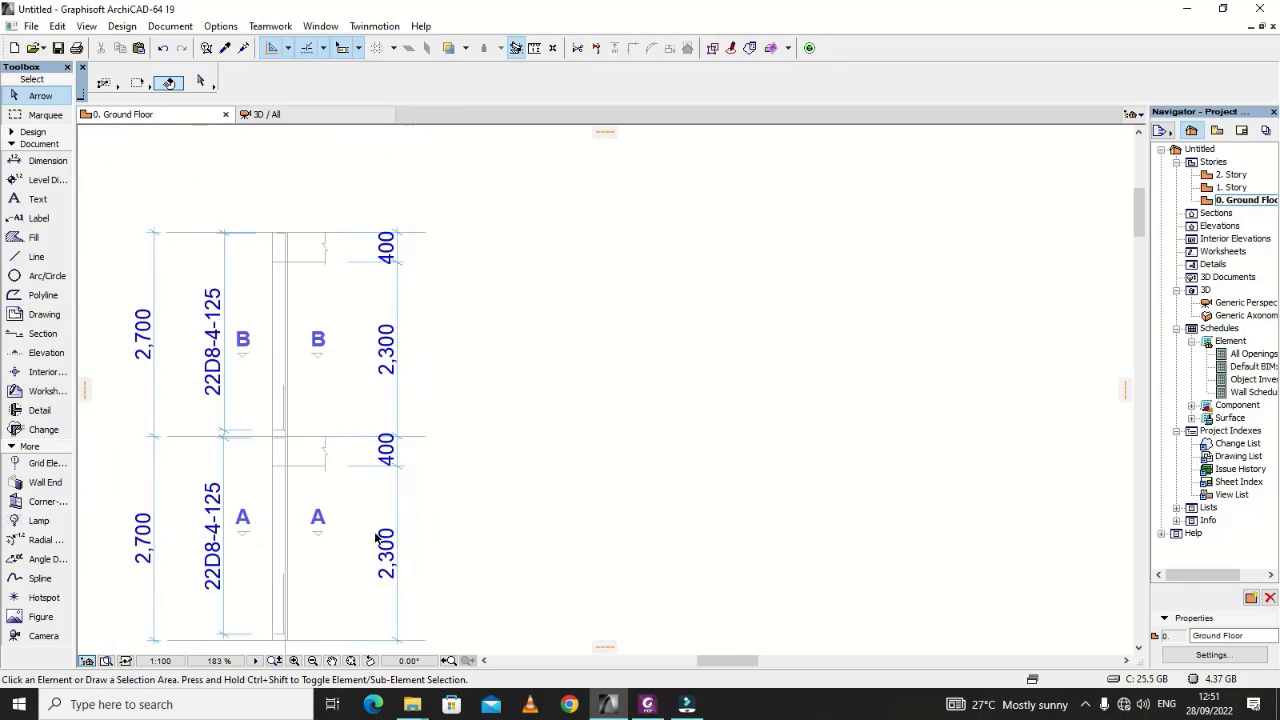
pyautogui.click(650, 706)
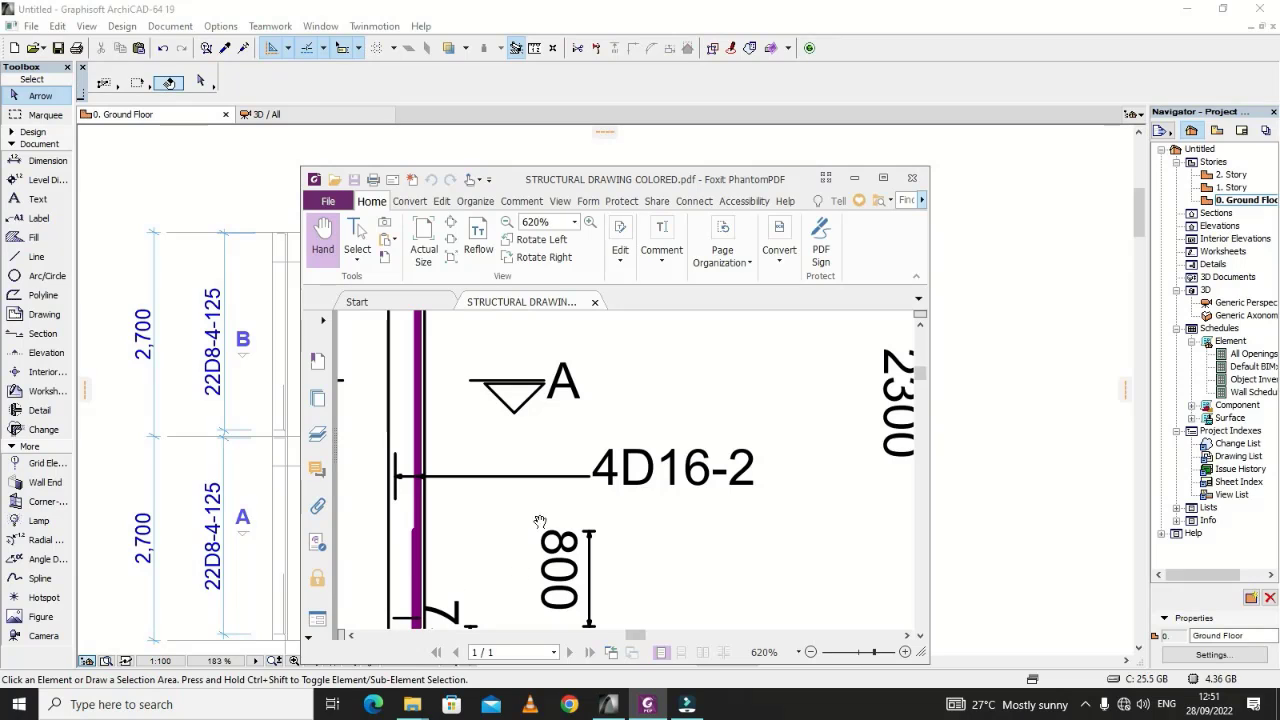
pyautogui.click(851, 179)
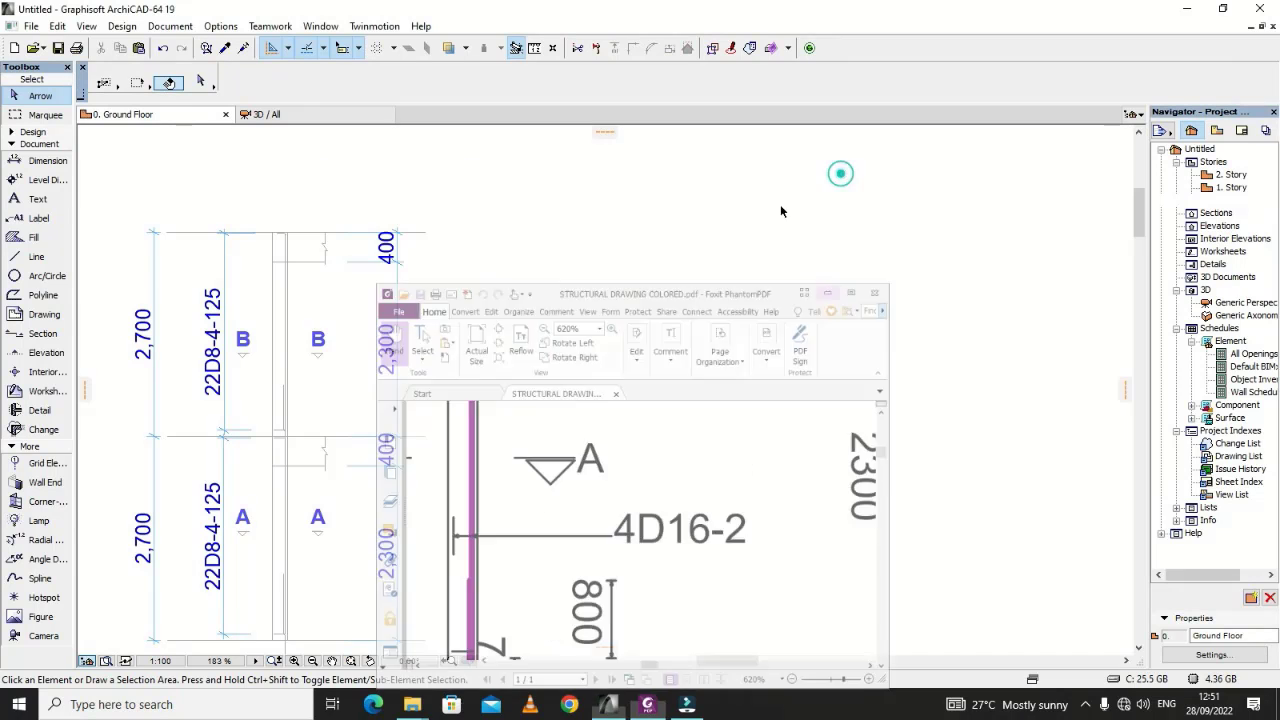
pyautogui.scroll(6, 276, 348)
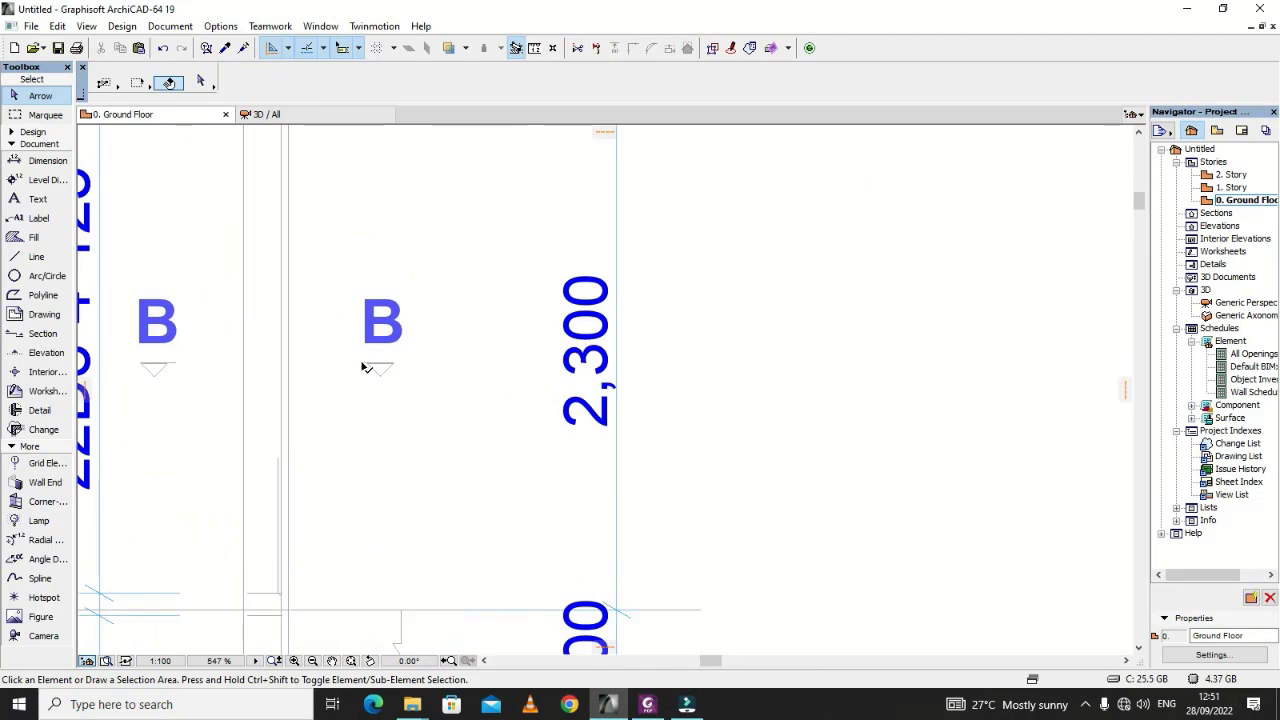
pyautogui.scroll(4, 362, 367)
pyautogui.click(392, 289)
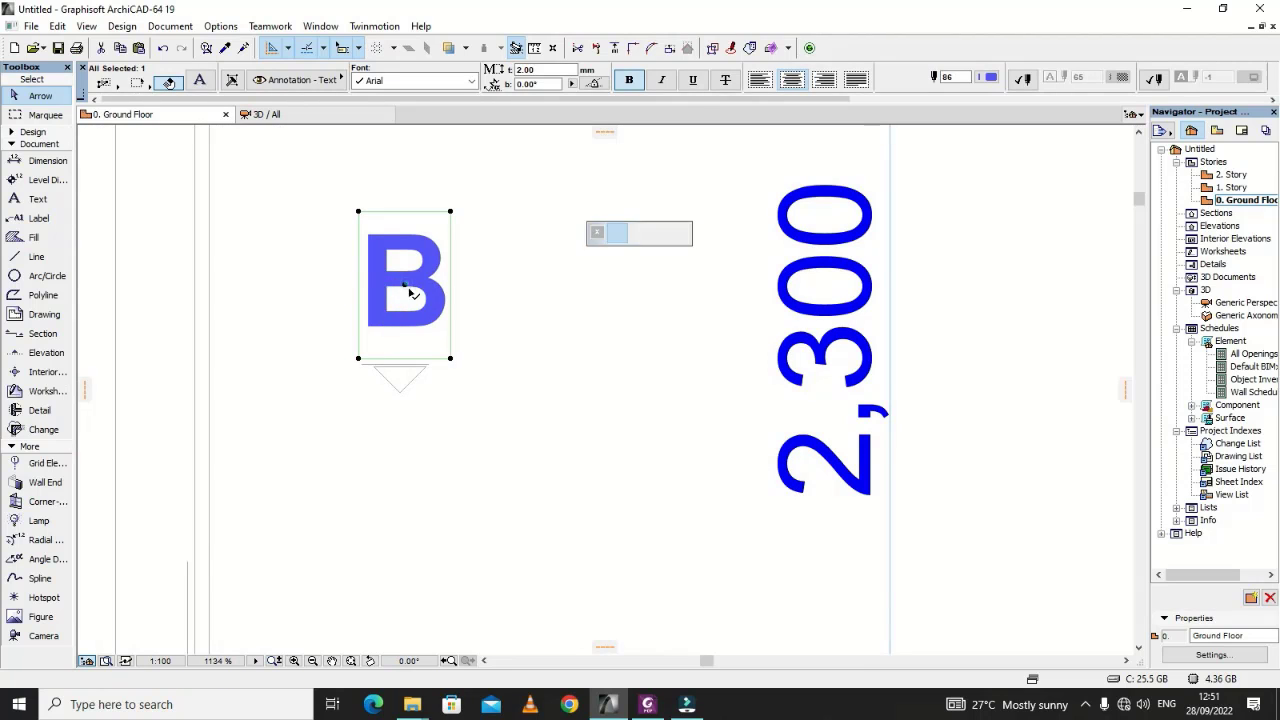
pyautogui.moveTo(410, 291); pyautogui.dragTo(480, 371)
pyautogui.click(562, 432)
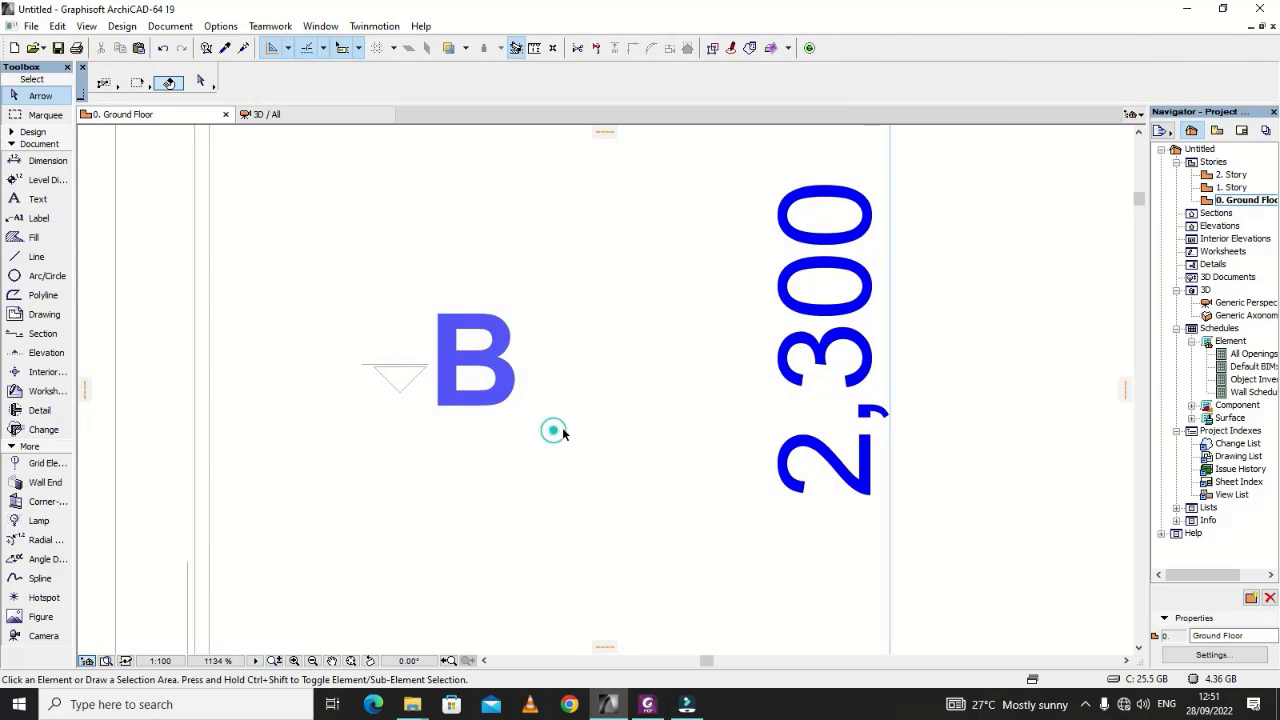
# Step: Move the upper storey's left letter B about 230 mm diagonally down to the left side of its triangle
pyautogui.scroll(-7, 562, 432)
pyautogui.scroll(6, 374, 395)
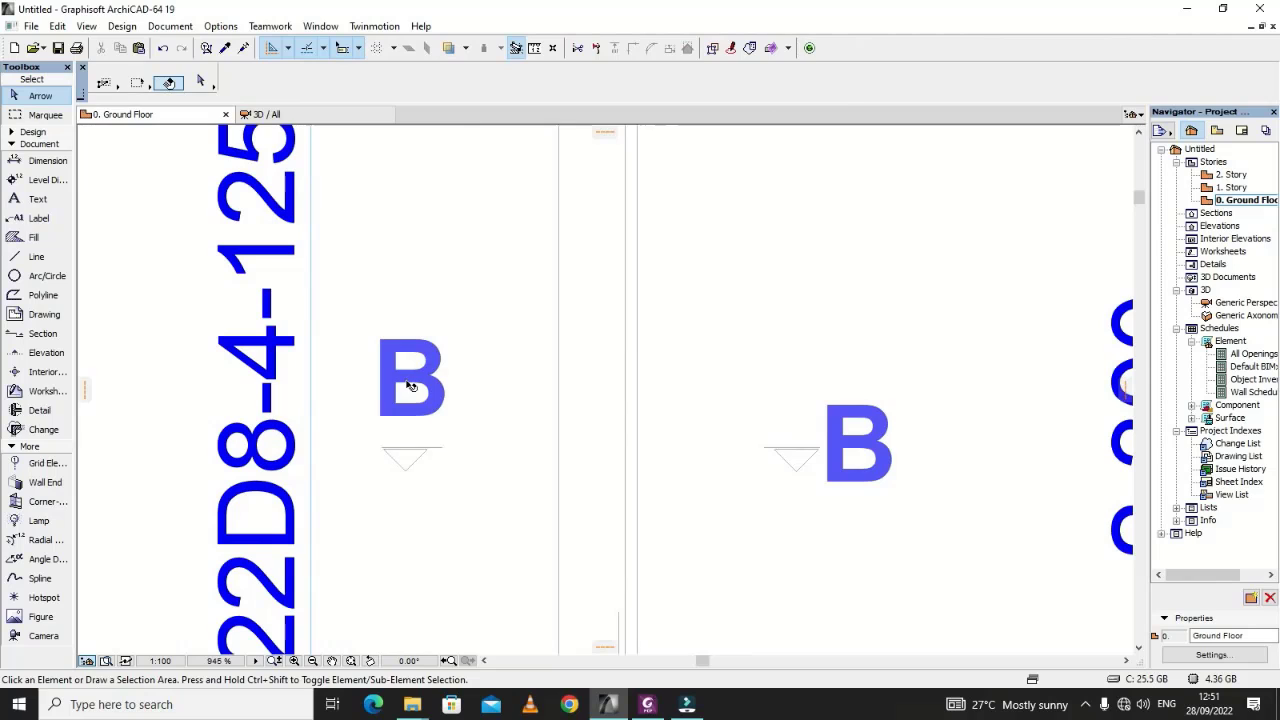
pyautogui.click(410, 386)
pyautogui.click(410, 383)
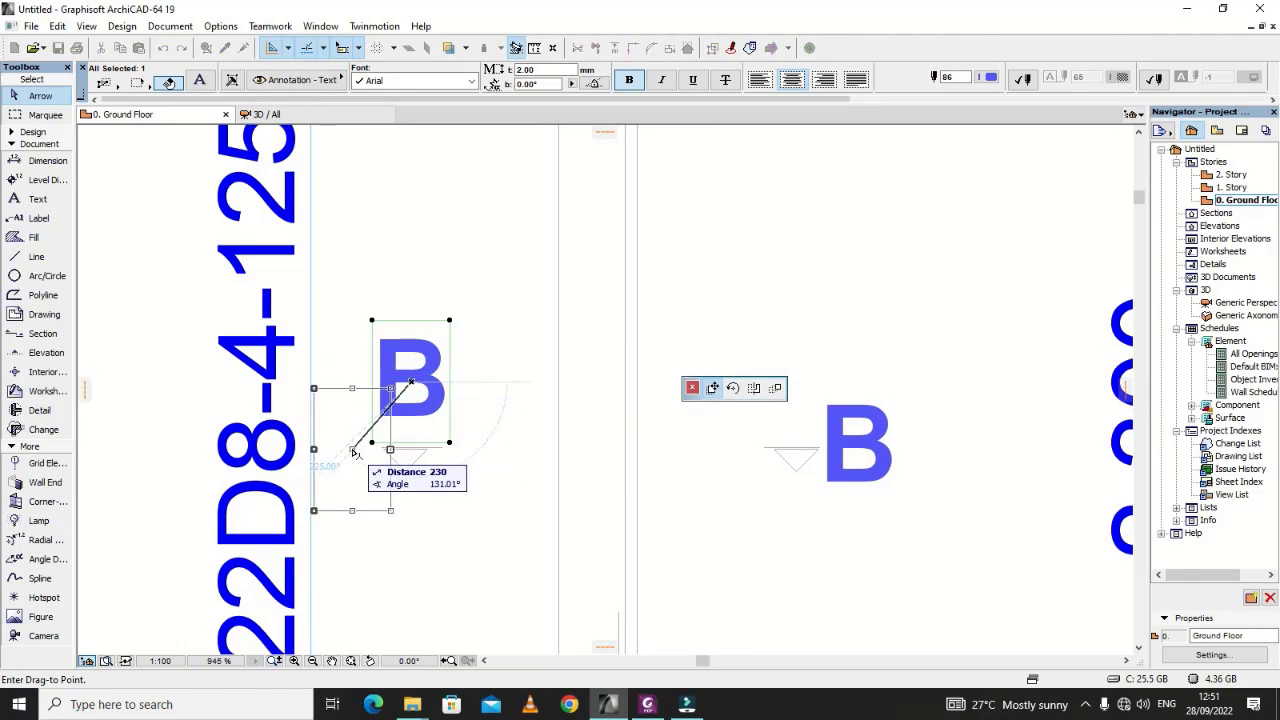
pyautogui.click(353, 452)
pyautogui.click(466, 471)
# Step: Move the lower storey's right letter A down to the right side of its triangle
pyautogui.scroll(-9, 500, 345)
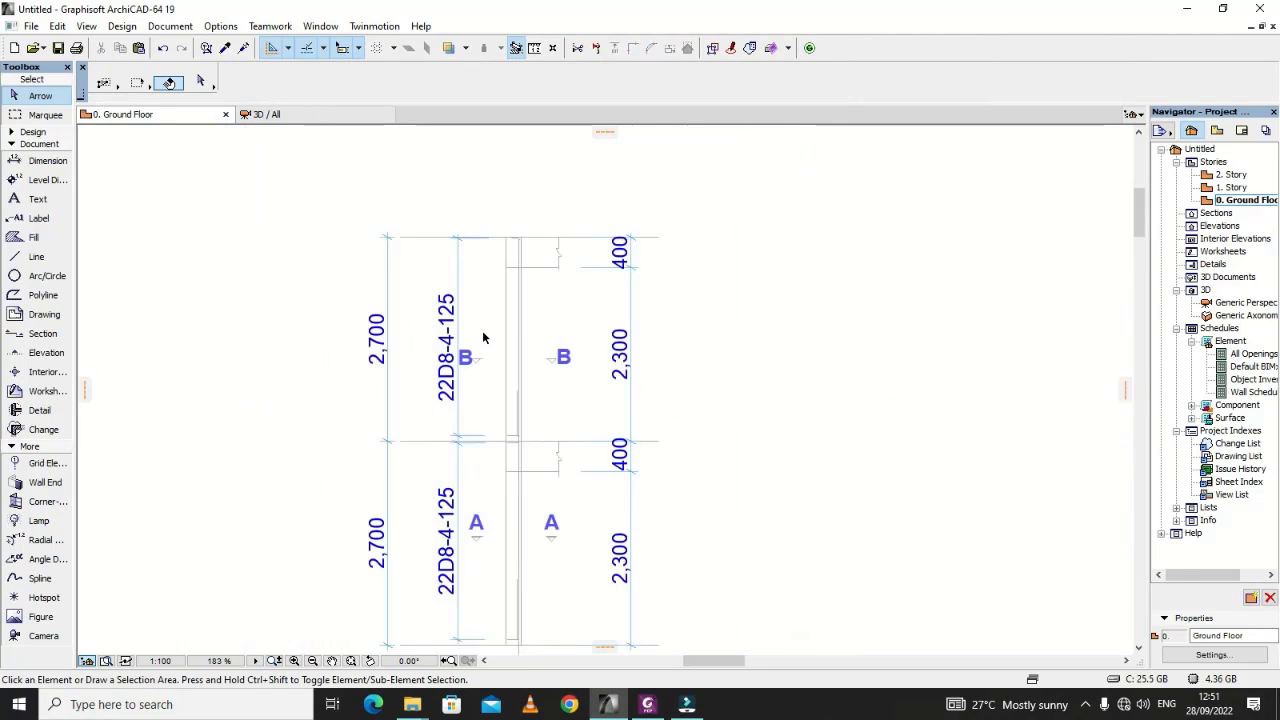
pyautogui.scroll(7, 571, 512)
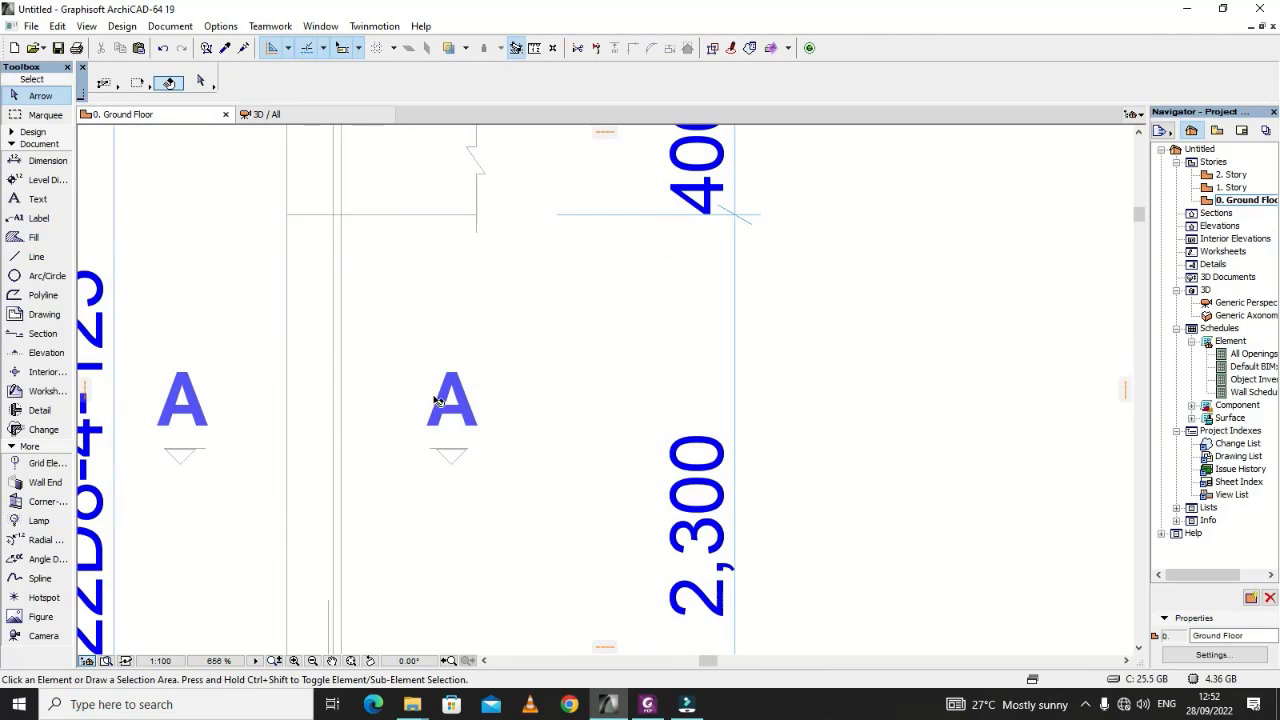
pyautogui.click(435, 400)
pyautogui.click(450, 402)
pyautogui.click(524, 457)
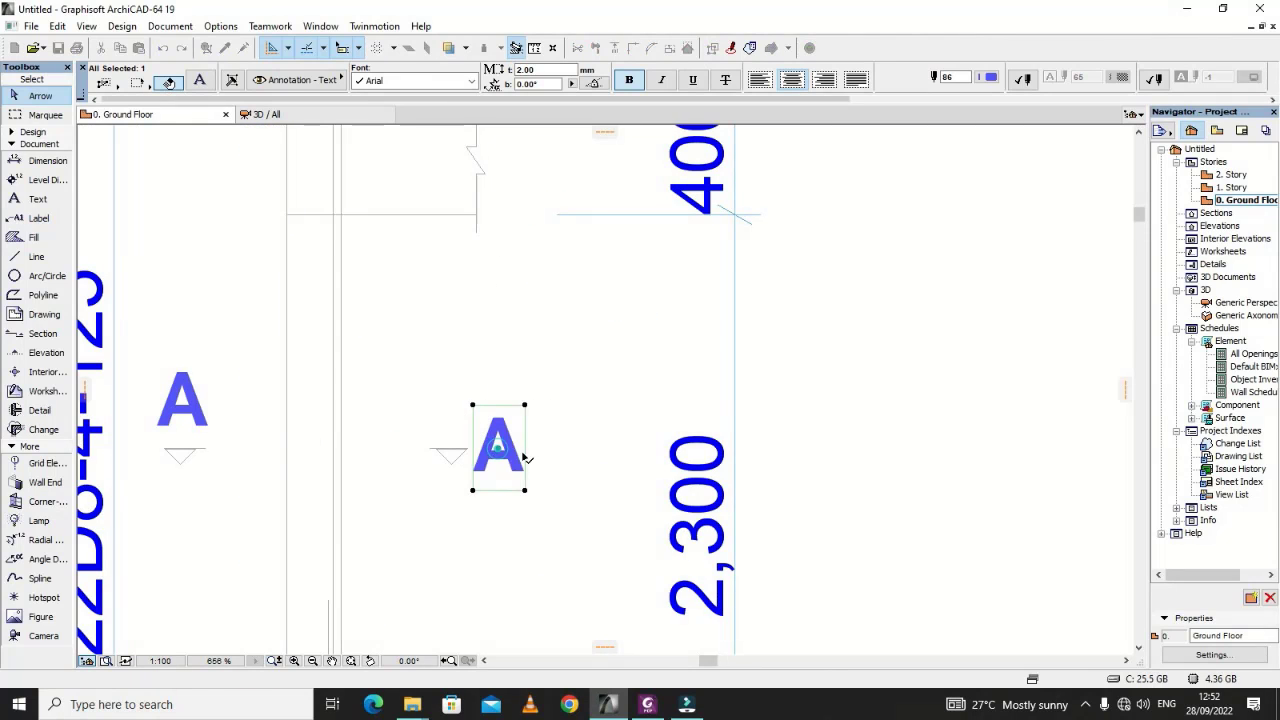
pyautogui.click(553, 457)
# Step: Move the lower storey's left letter A down to the left side of its triangle and clear the selection
pyautogui.click(181, 405)
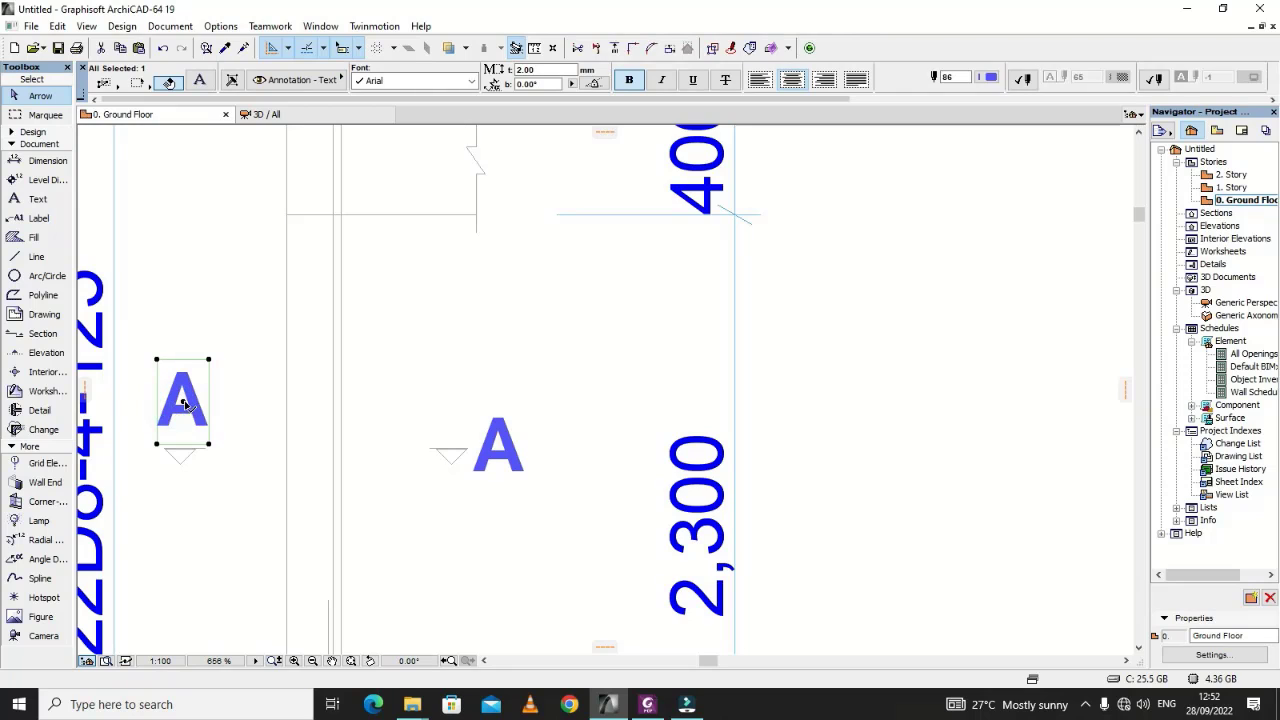
pyautogui.click(184, 404)
pyautogui.click(148, 452)
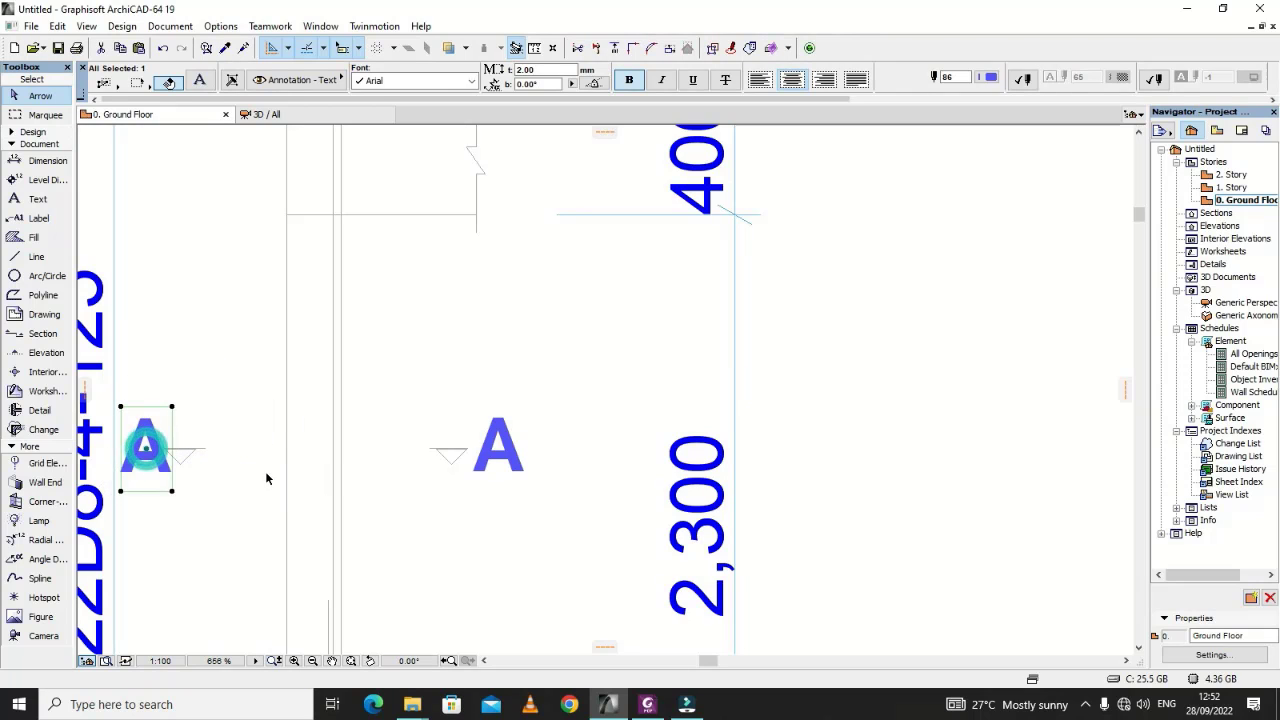
pyautogui.click(266, 476)
pyautogui.scroll(-5, 449, 508)
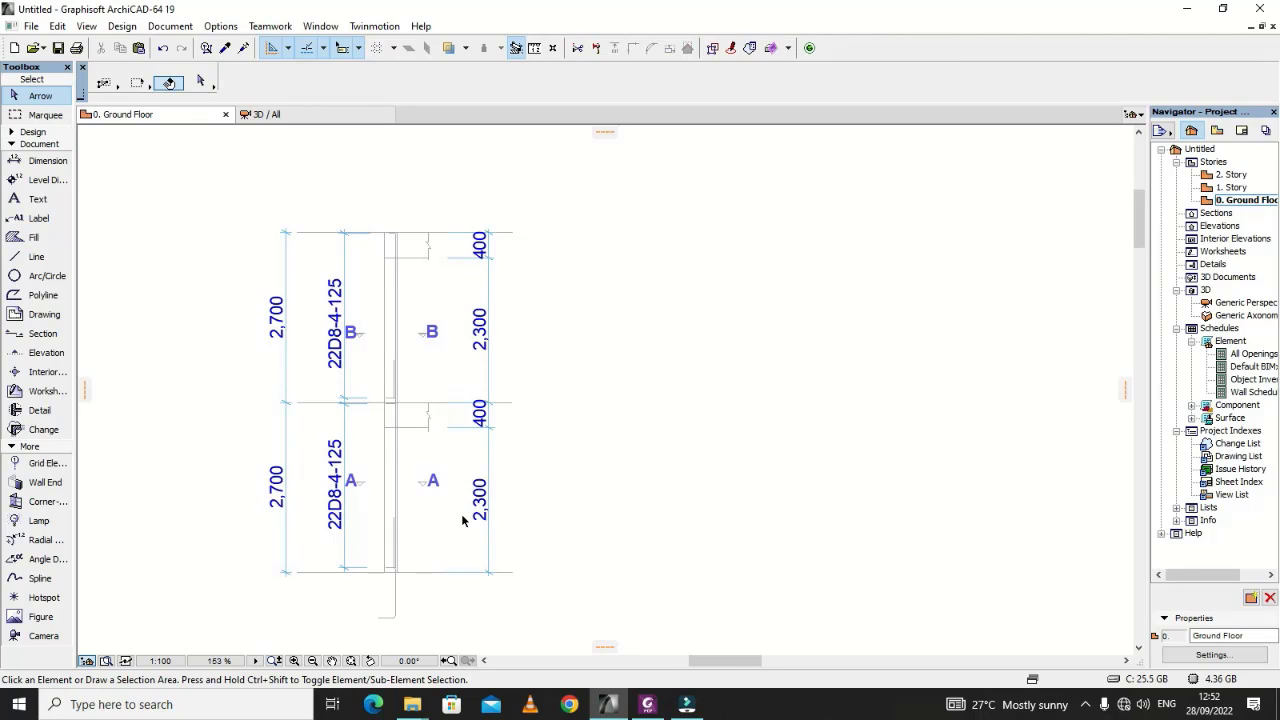
pyautogui.scroll(5, 449, 483)
pyautogui.scroll(-2, 447, 483)
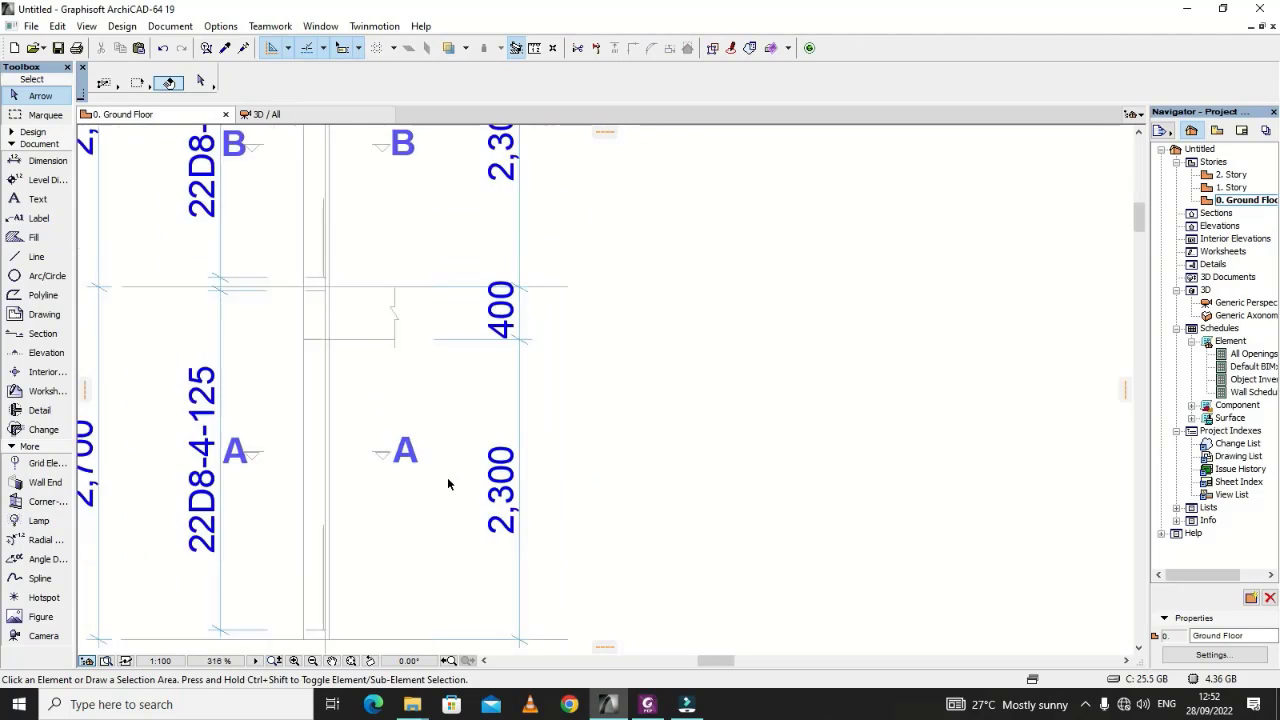
pyautogui.scroll(-3, 447, 478)
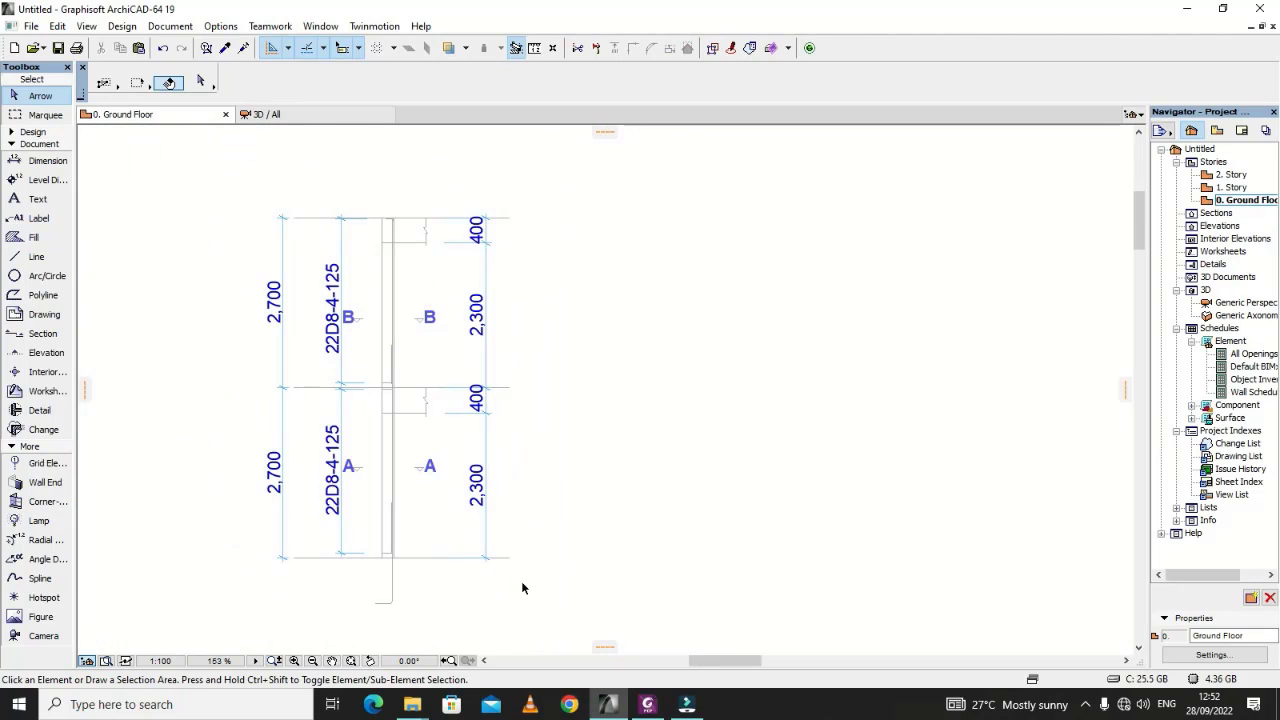
# Step: Examine the Section A-A column detail and its bar notes in the Foxit PhantomPDF reference and return to ArchiCAD
pyautogui.click(647, 704)
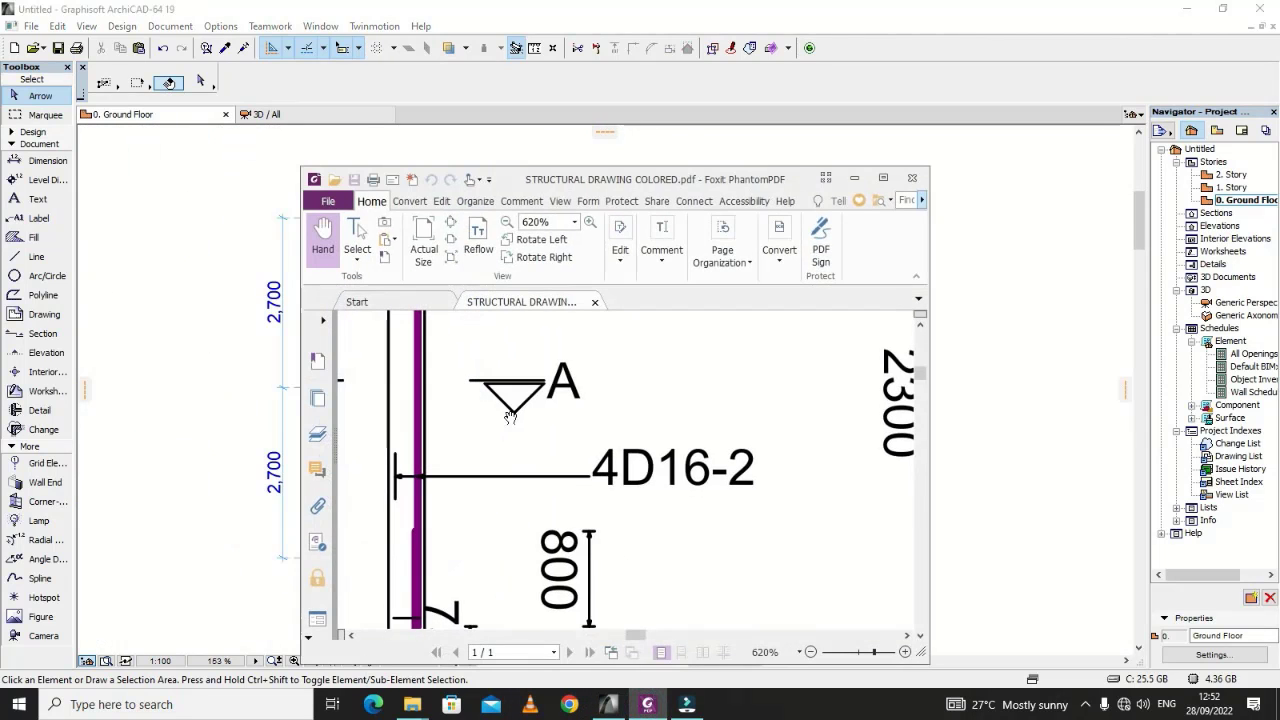
pyautogui.scroll(-2, 510, 416)
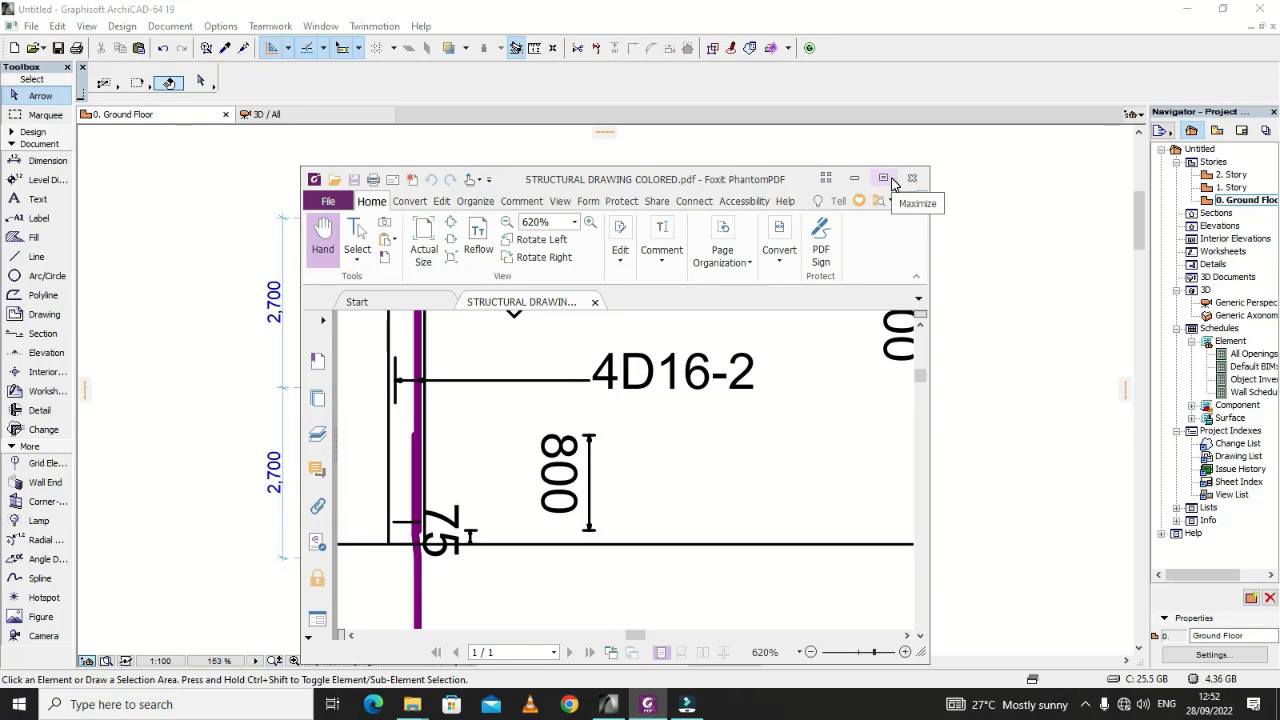
pyautogui.click(886, 182)
pyautogui.scroll(5, 750, 490)
pyautogui.scroll(6, 754, 486)
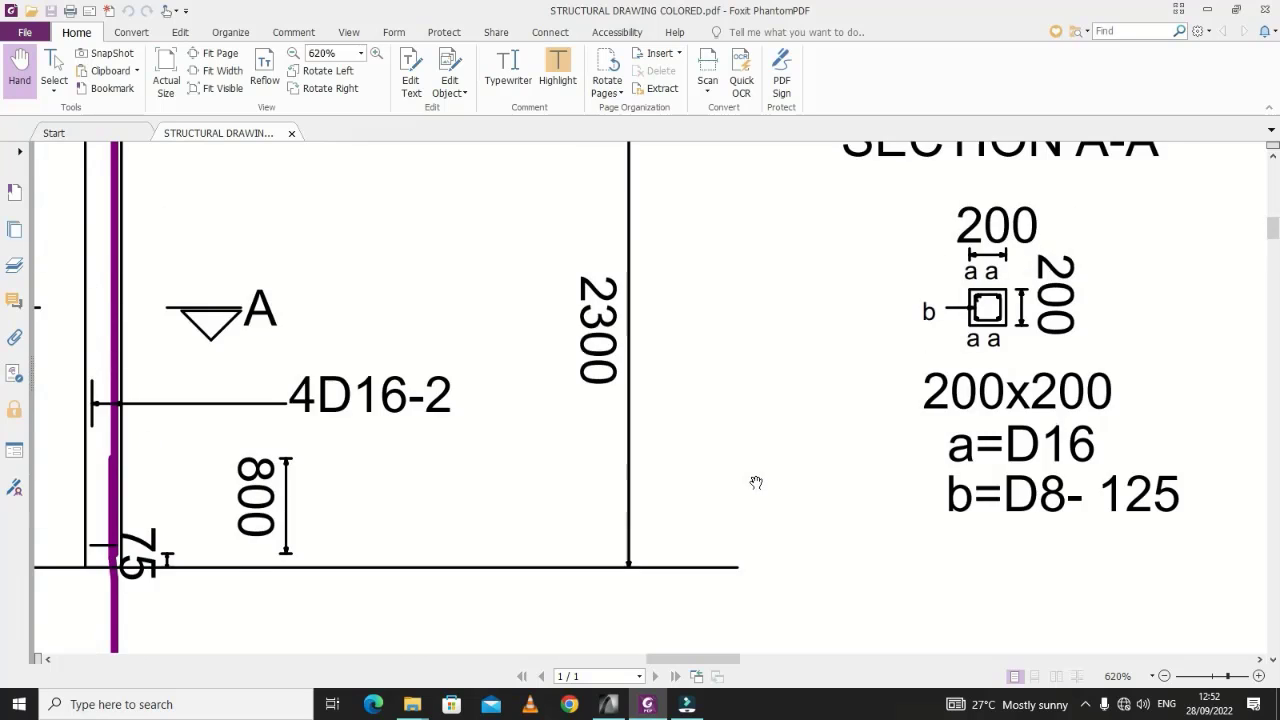
pyautogui.scroll(3, 760, 482)
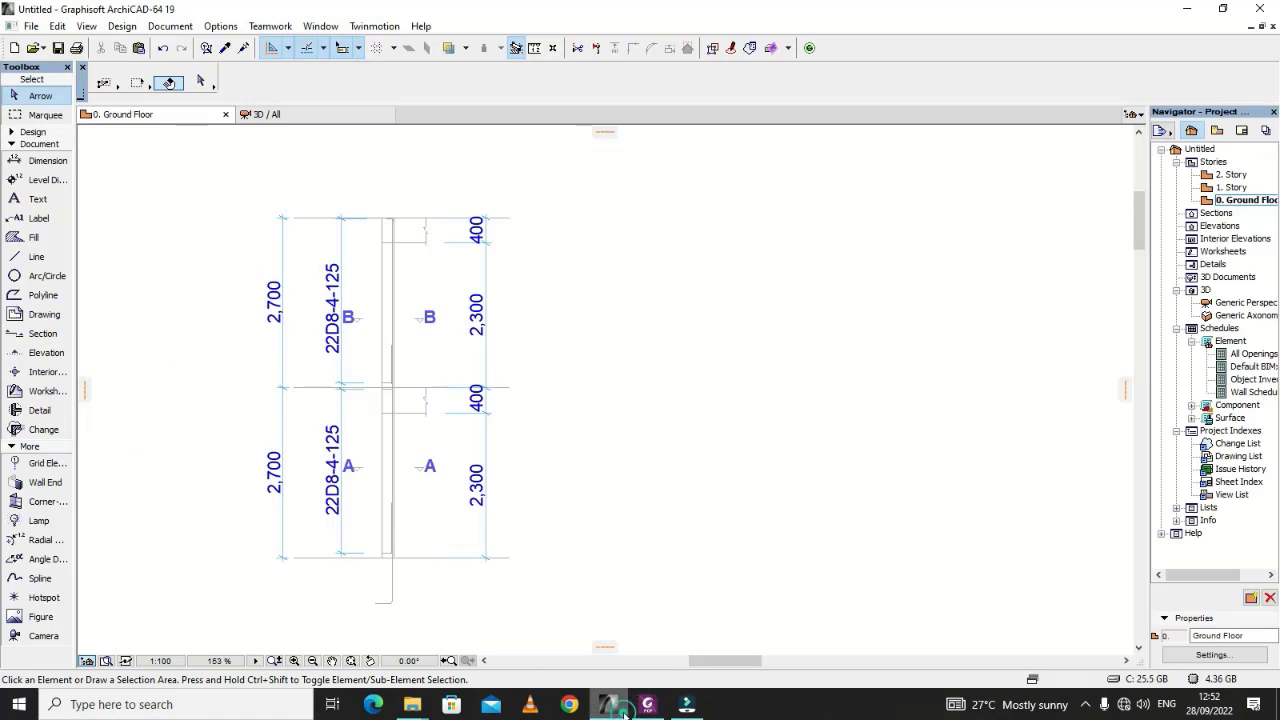
pyautogui.click(608, 704)
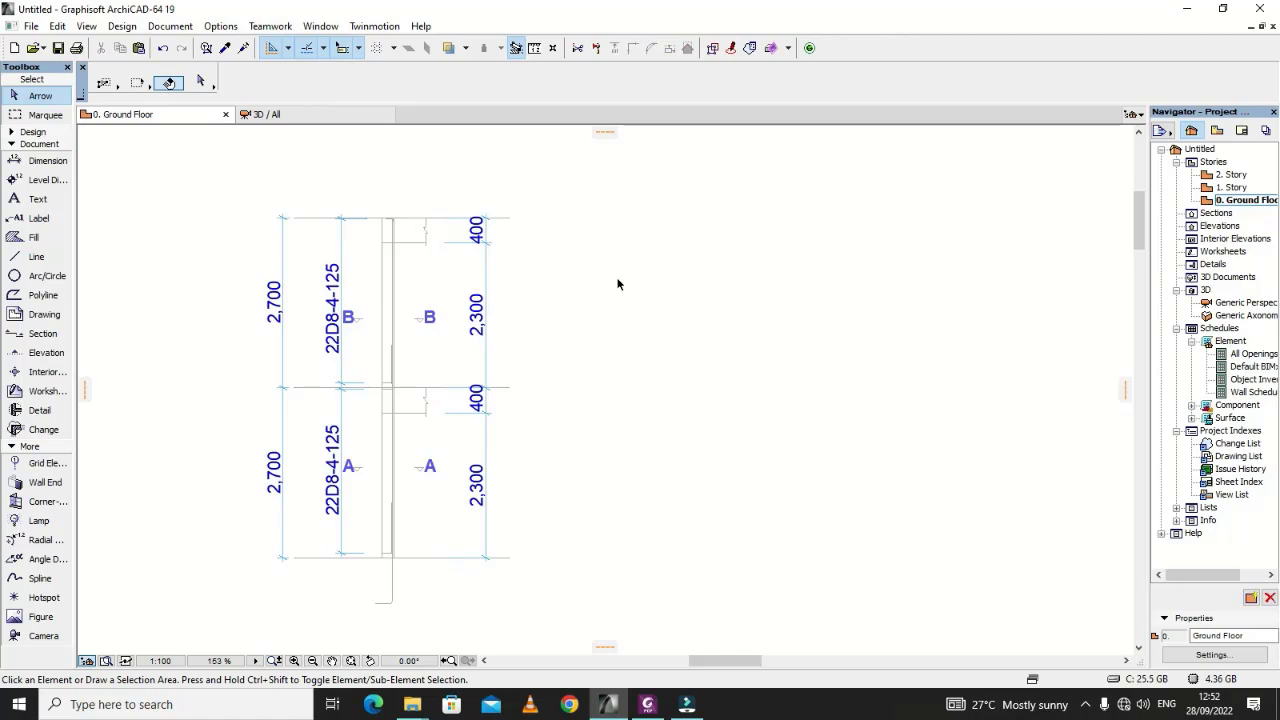
# Step: Draw a 200 by 200 mm square with the Line tool's rectangular method in the empty area right of the upper-storey dimensions
pyautogui.scroll(5, 608, 295)
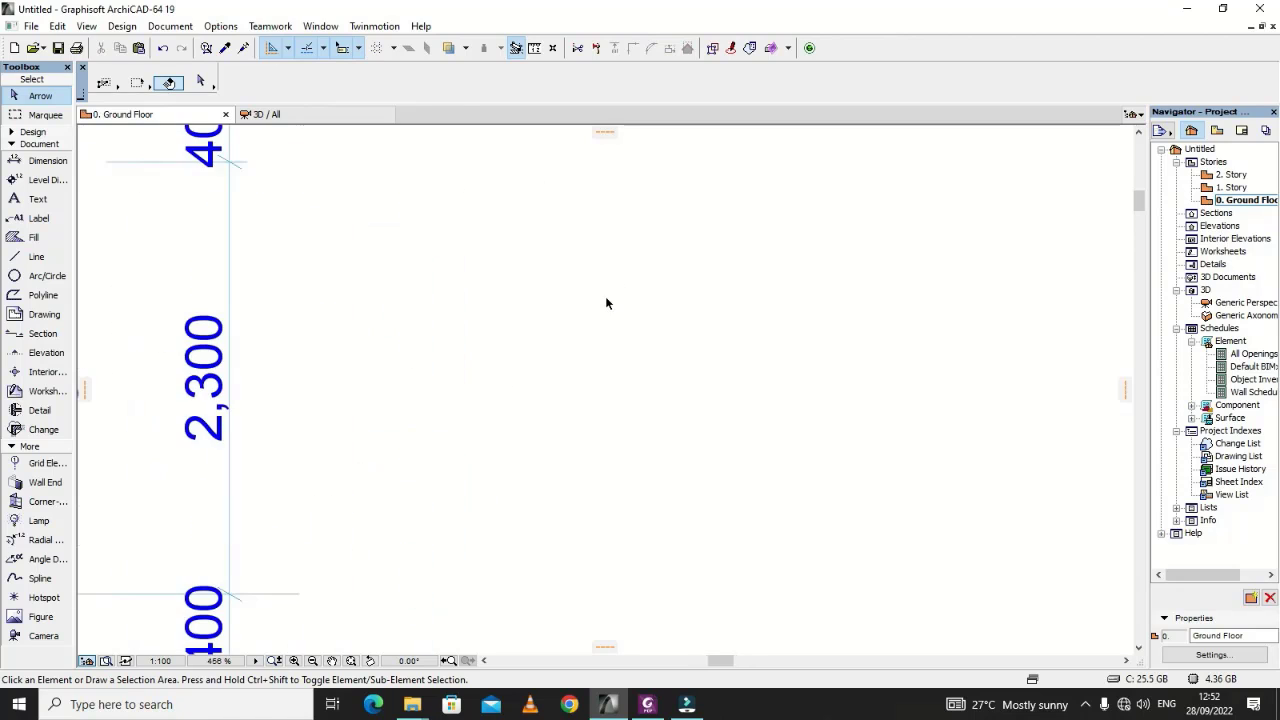
pyautogui.click(27, 258)
pyautogui.scroll(1, 434, 353)
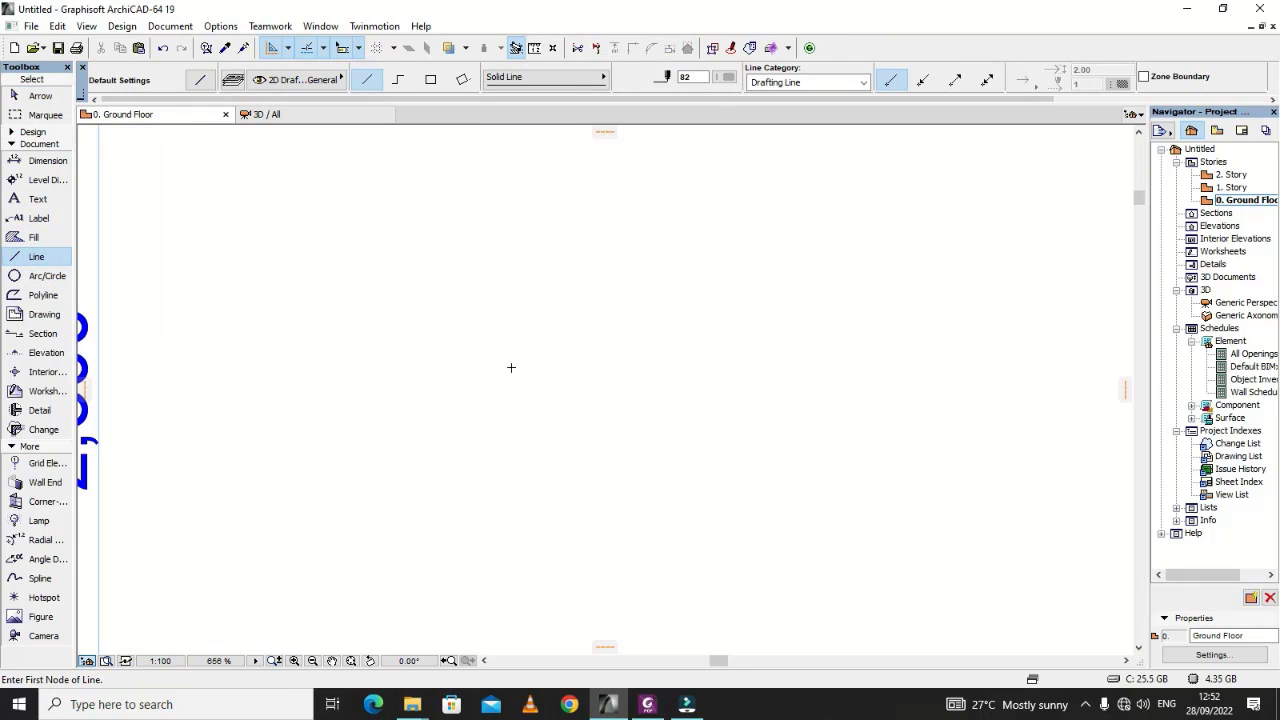
pyautogui.scroll(-6, 674, 381)
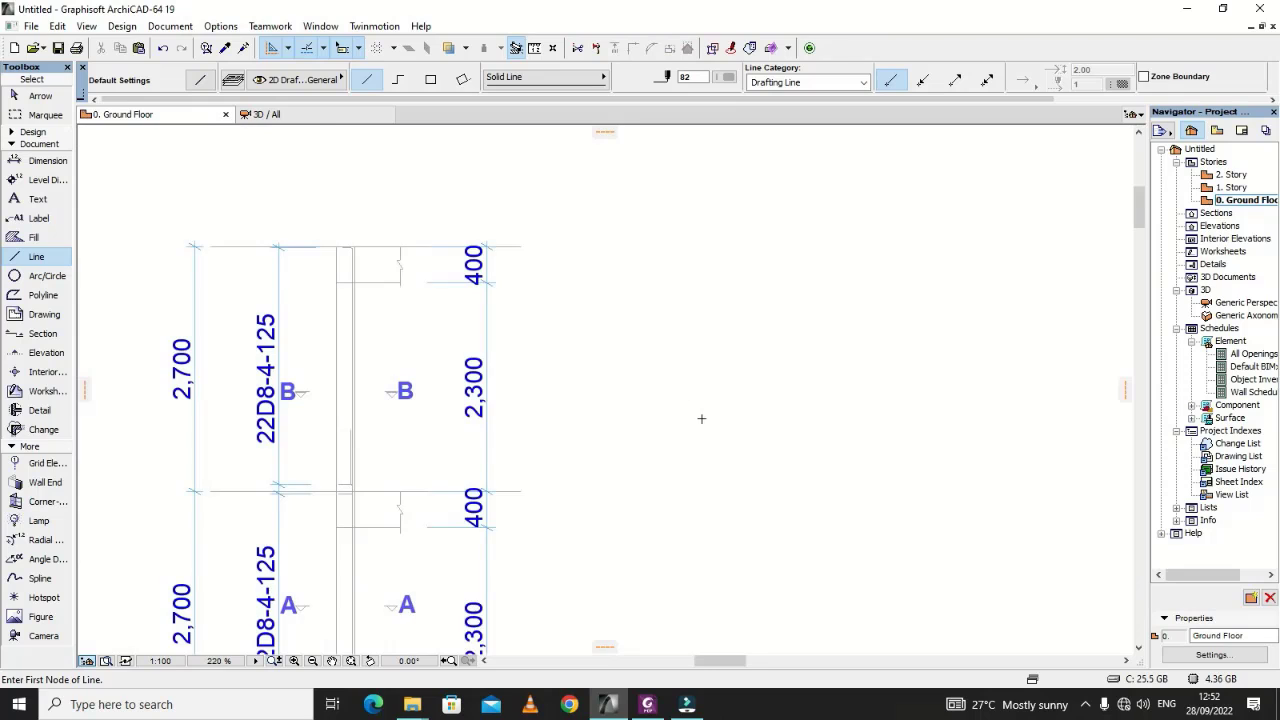
pyautogui.scroll(3, 701, 418)
pyautogui.click(430, 79)
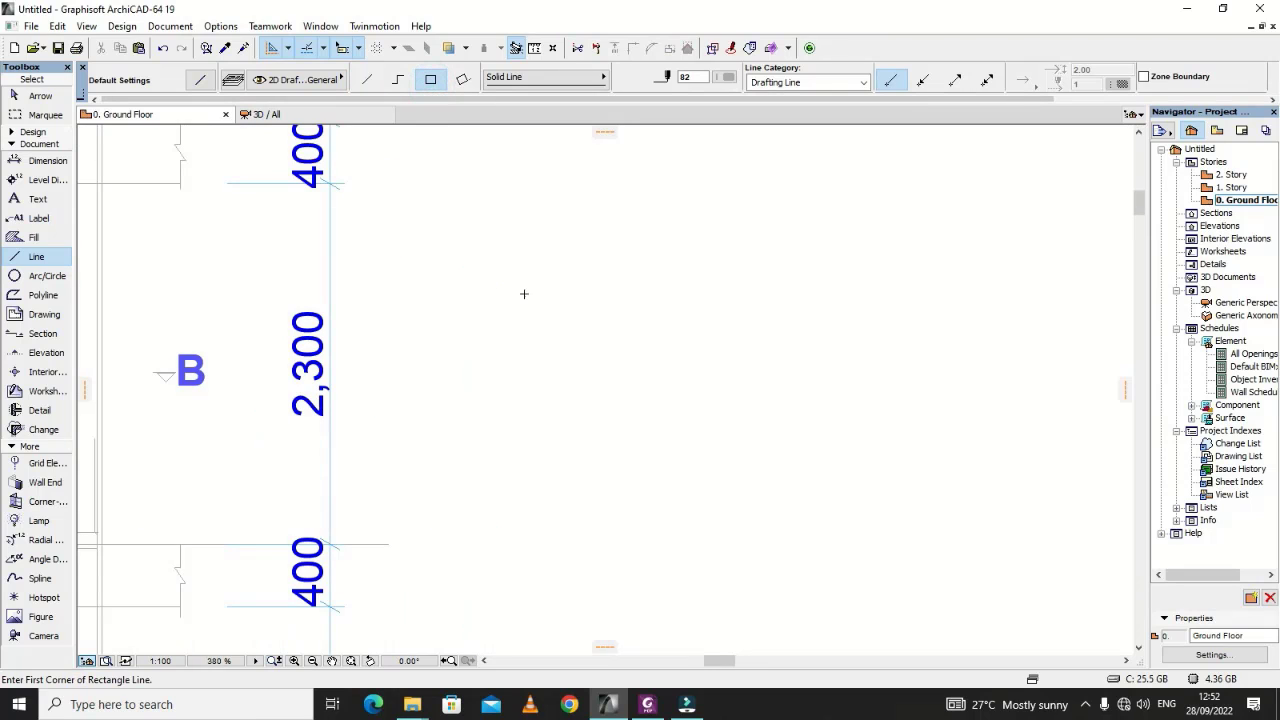
pyautogui.click(516, 274)
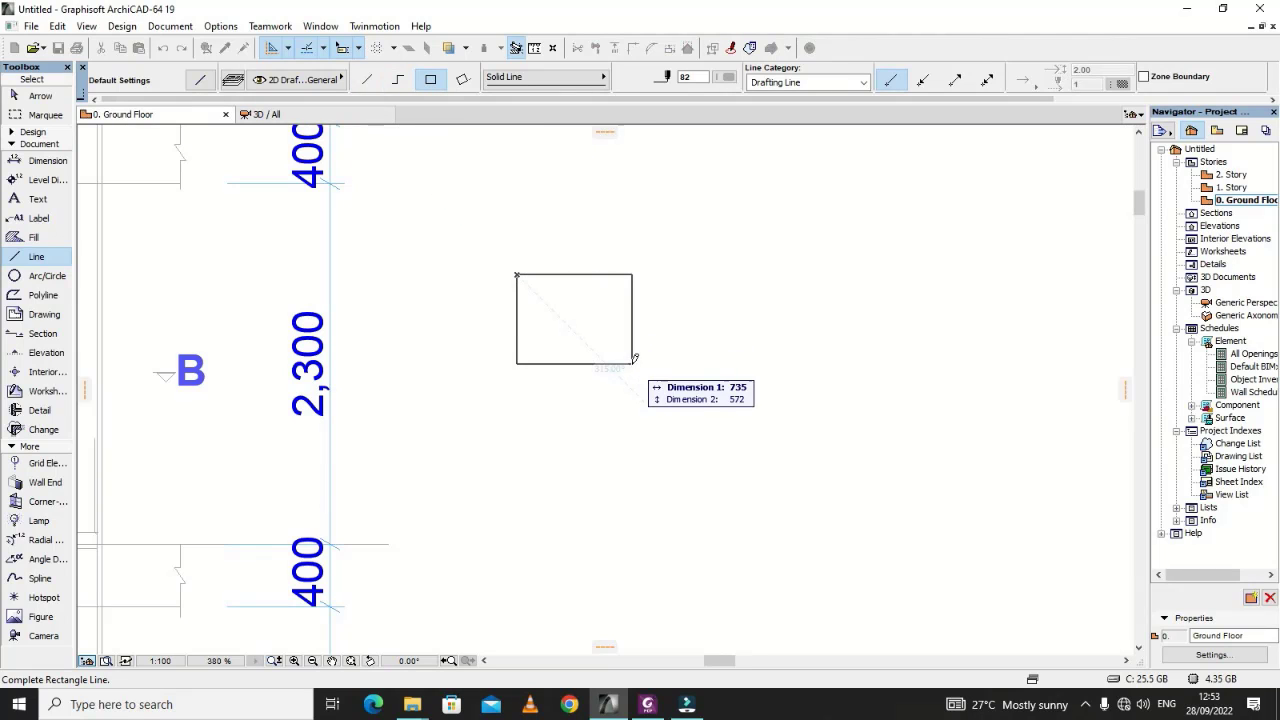
pyautogui.press('r')
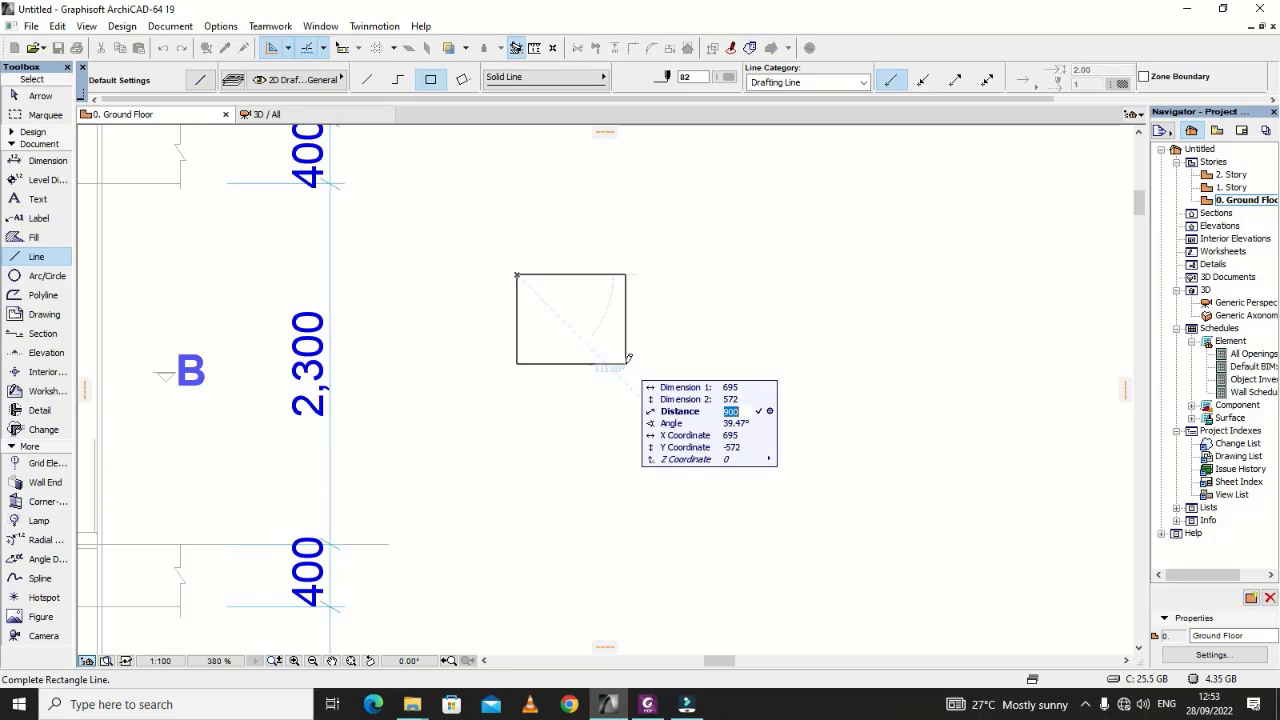
pyautogui.hotkey('shift', 'Tab')
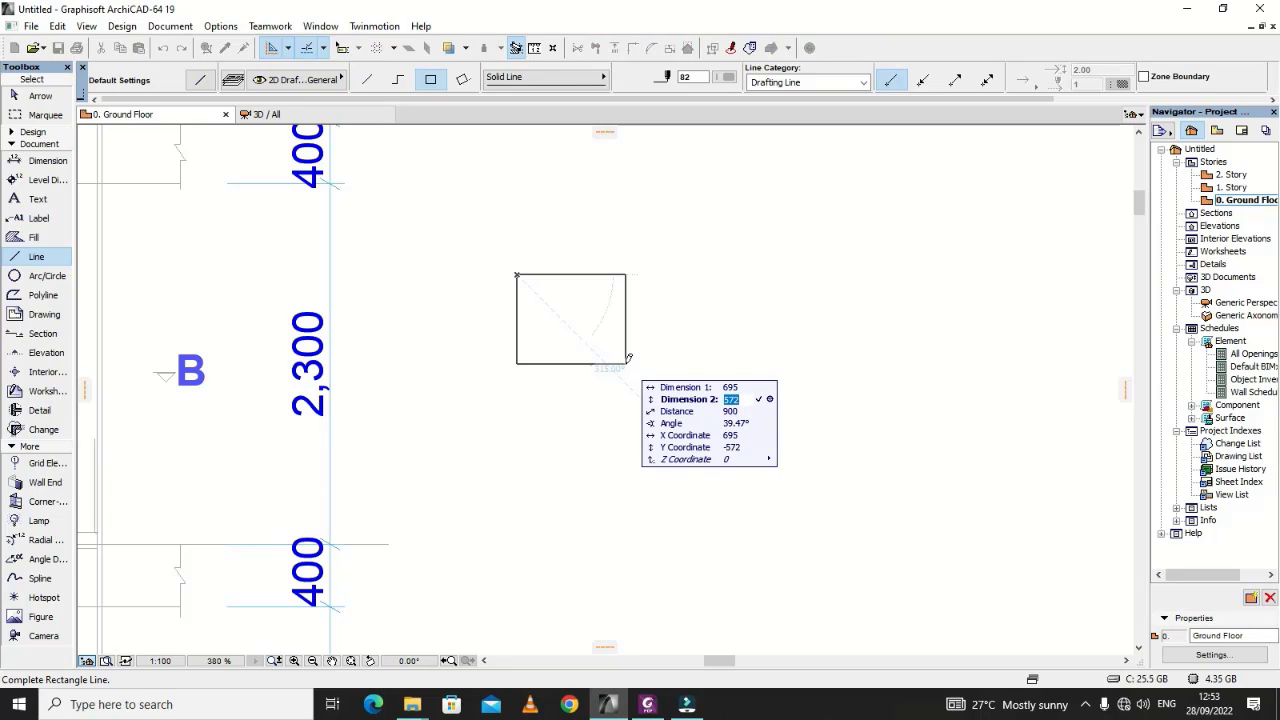
pyautogui.write('200')
pyautogui.hotkey('shift', 'Tab')
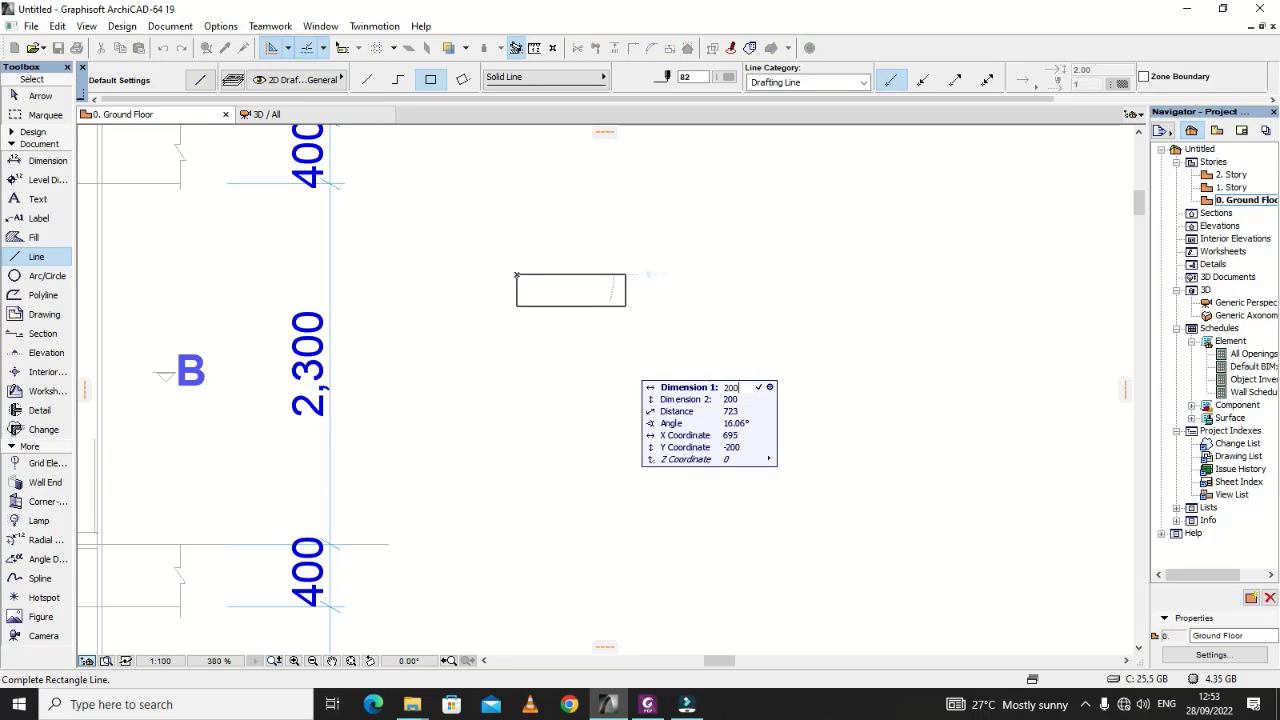
pyautogui.press('Return')
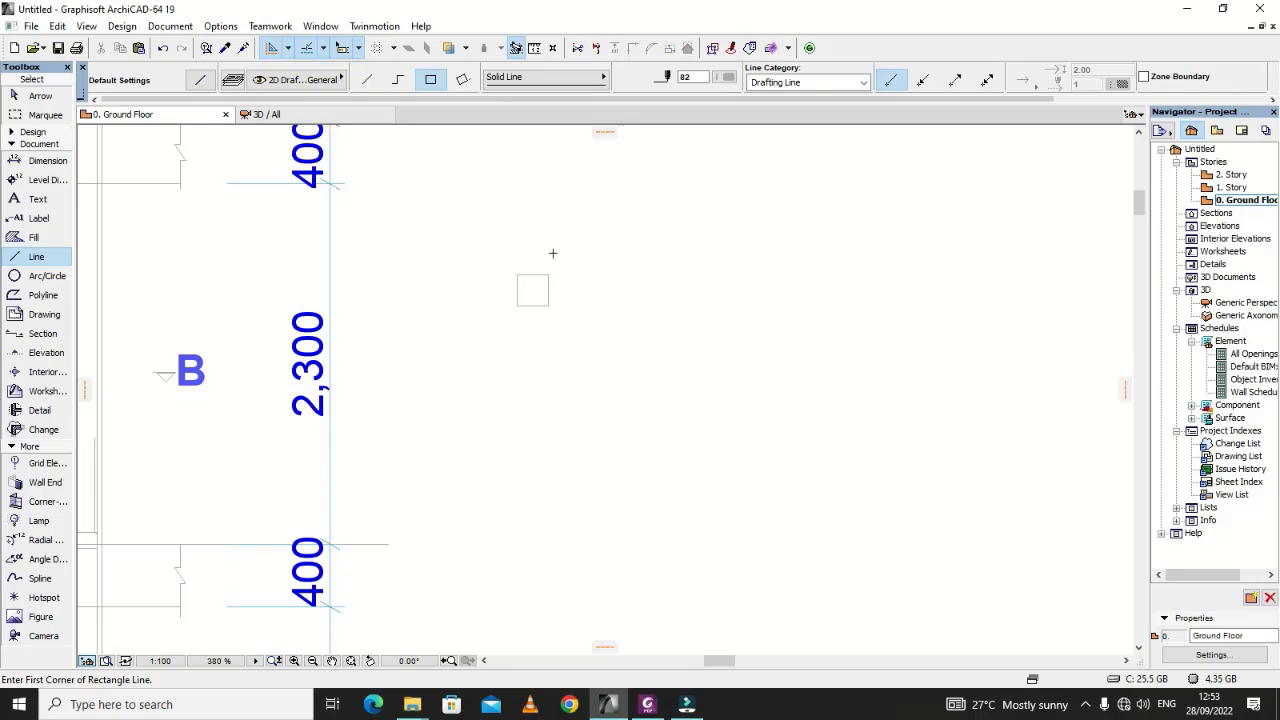
pyautogui.scroll(-2, 593, 298)
pyautogui.scroll(2, 497, 290)
pyautogui.press('shift')
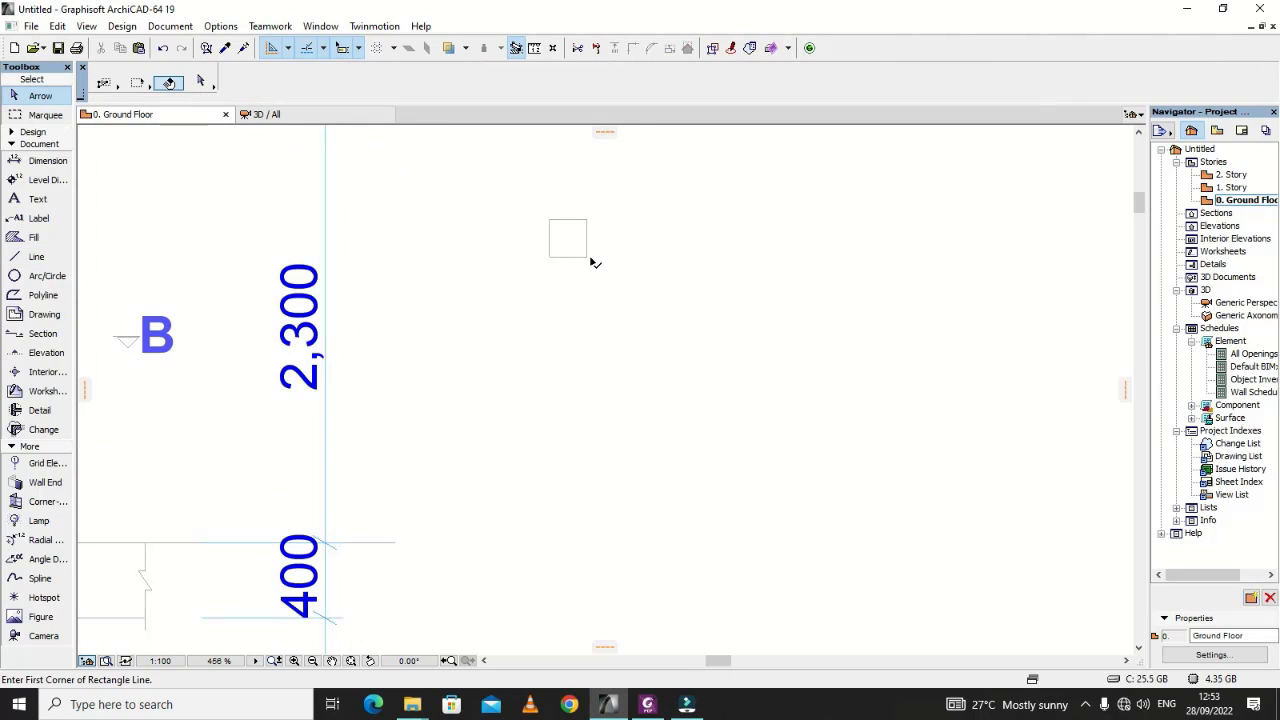
# Step: Move the whole square outline a short distance right and down, farther from the column dimensions, and clear the selection
pyautogui.scroll(-3, 567, 238)
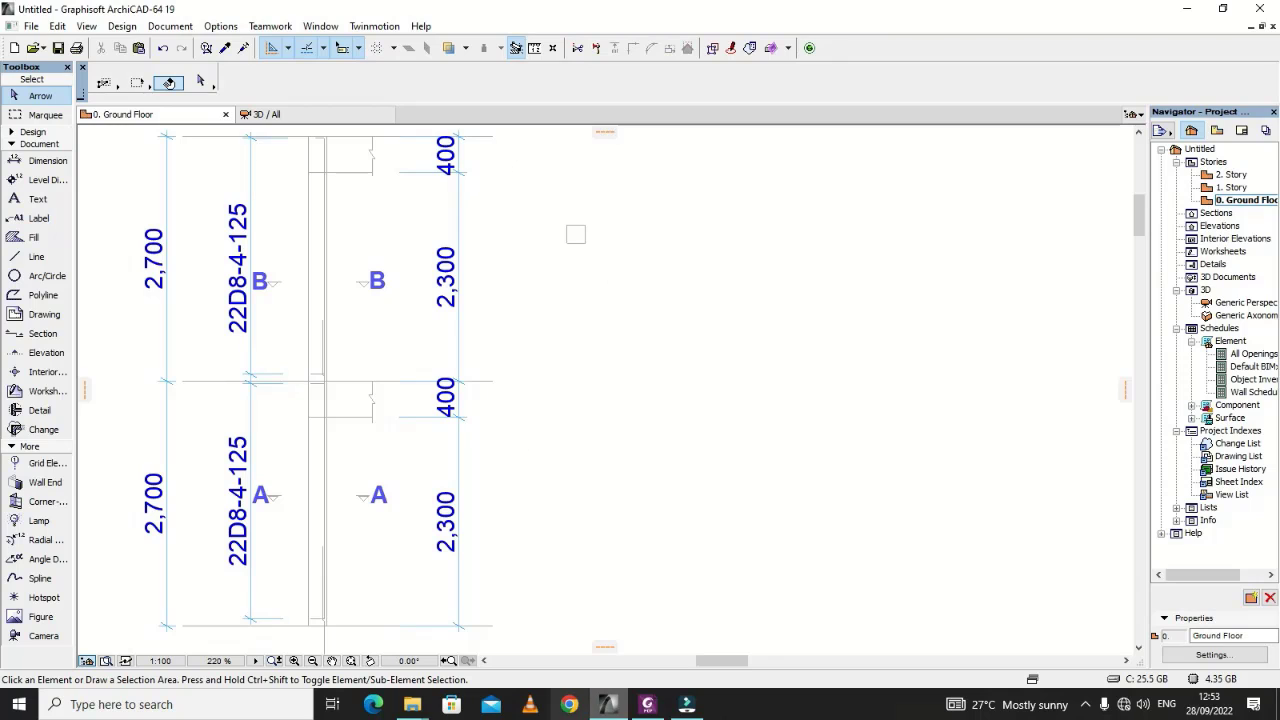
pyautogui.scroll(4, 578, 231)
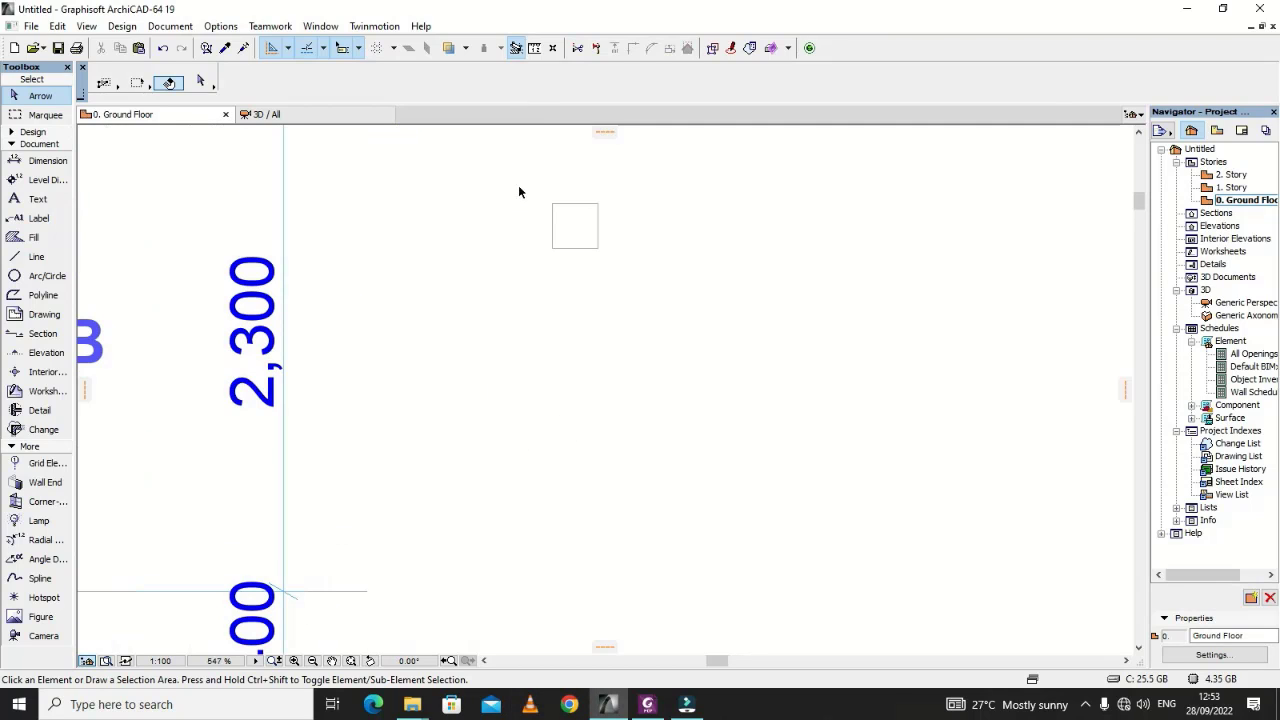
pyautogui.moveTo(519, 191); pyautogui.dragTo(606, 250)
pyautogui.moveTo(597, 205); pyautogui.dragTo(698, 249)
pyautogui.click(749, 289)
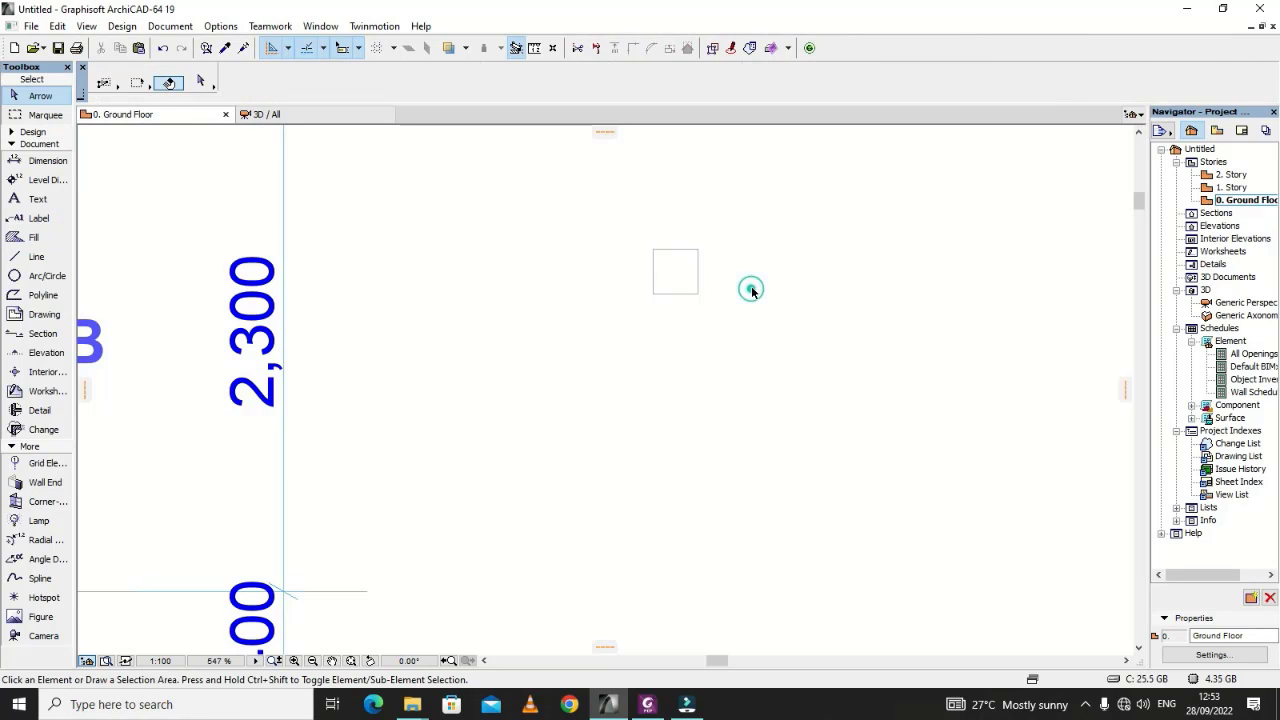
pyautogui.scroll(2, 617, 306)
pyautogui.scroll(4, 592, 290)
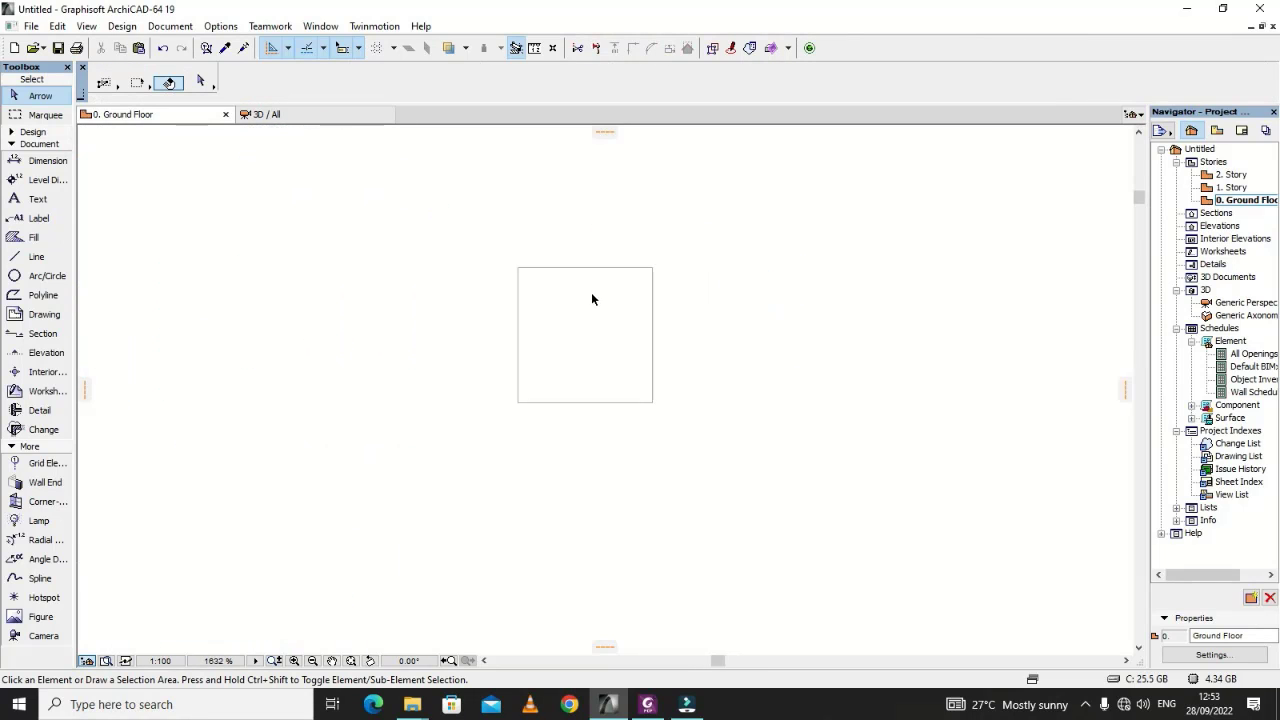
# Step: Ungroup the square outline into separate lines and clear the selection
pyautogui.click(716, 245)
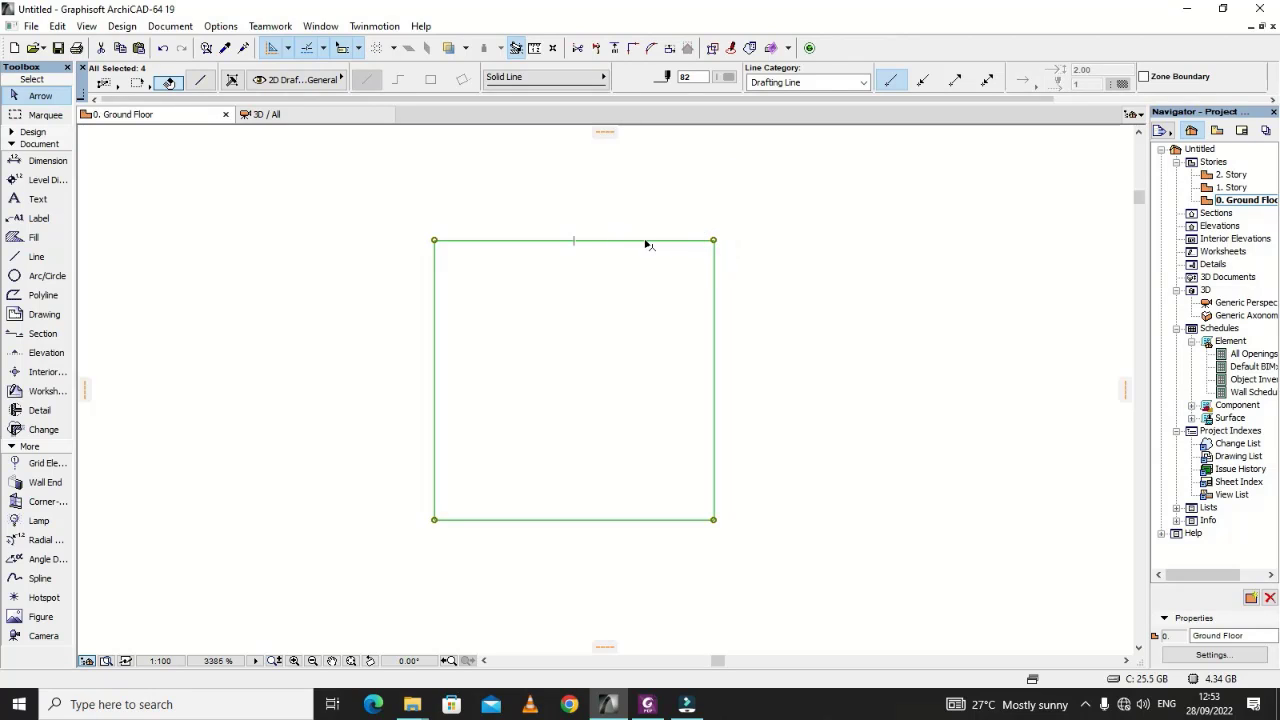
pyautogui.hotkey('ctrl', 'shift')
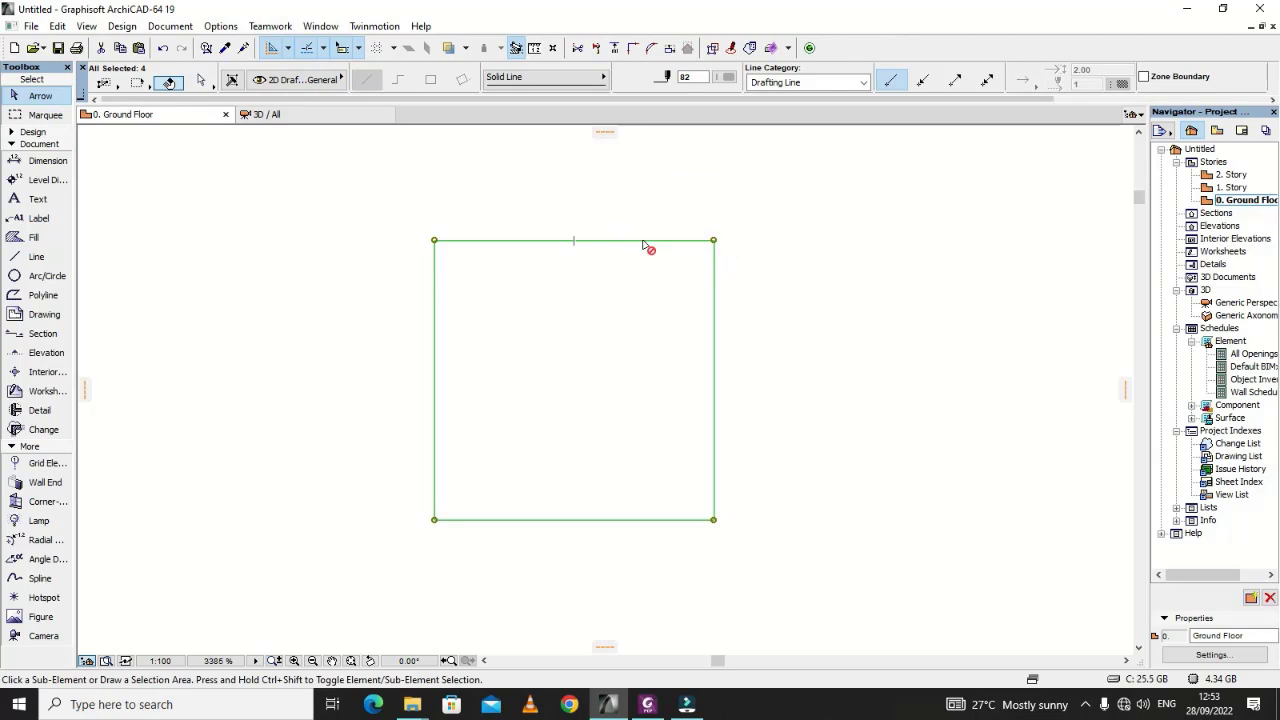
pyautogui.click(819, 323)
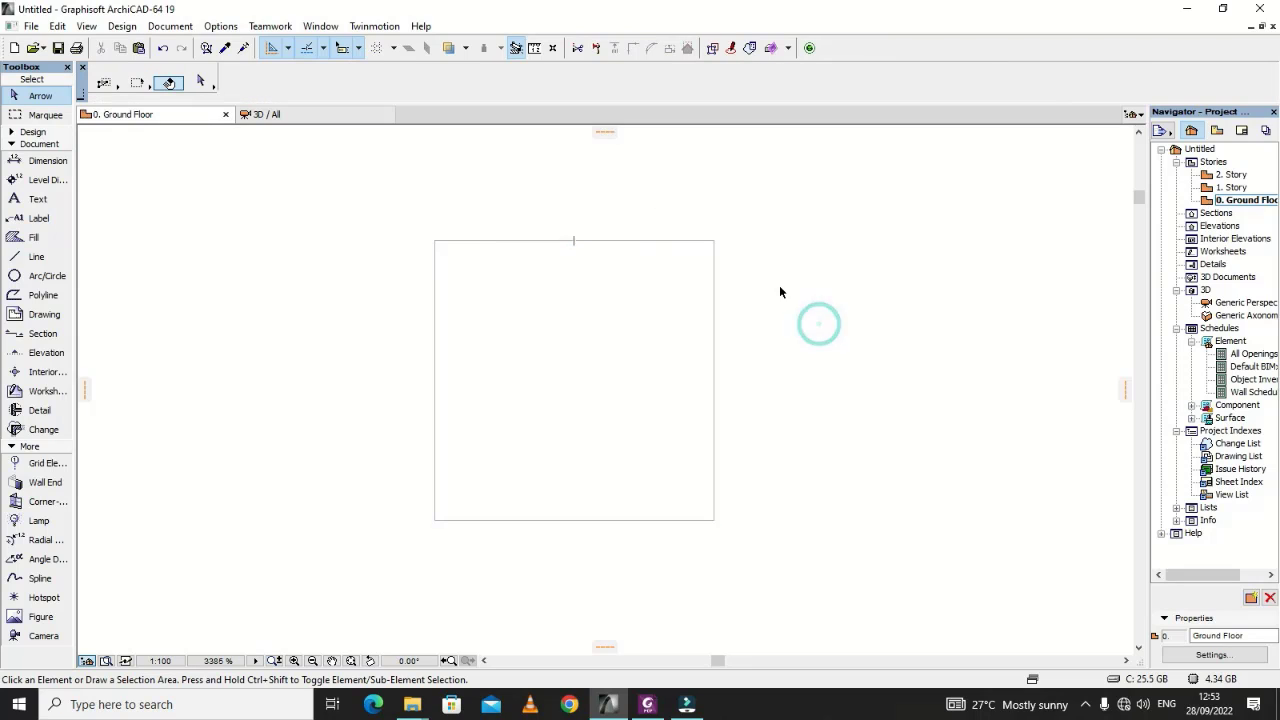
# Step: Make one copy of the square's top side, offset 25 mm downward inside the outline
pyautogui.scroll(-2, 770, 292)
pyautogui.scroll(5, 760, 292)
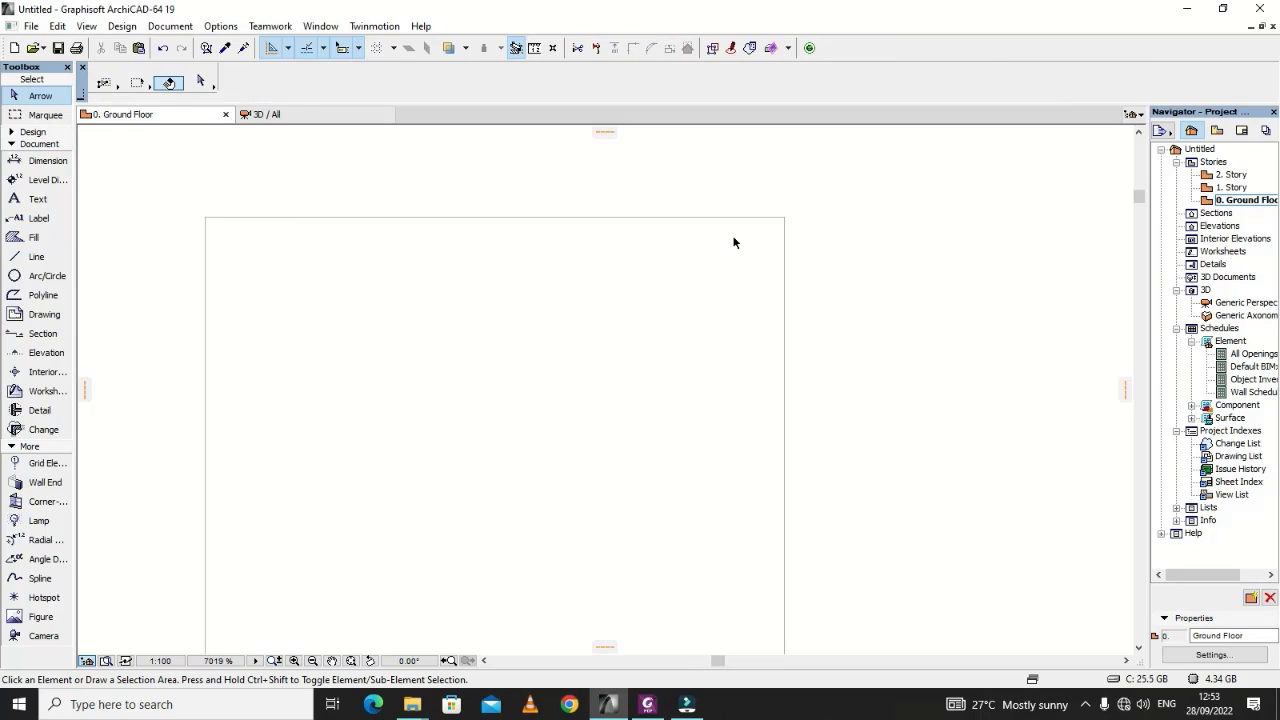
pyautogui.scroll(-2, 705, 240)
pyautogui.scroll(-2, 691, 230)
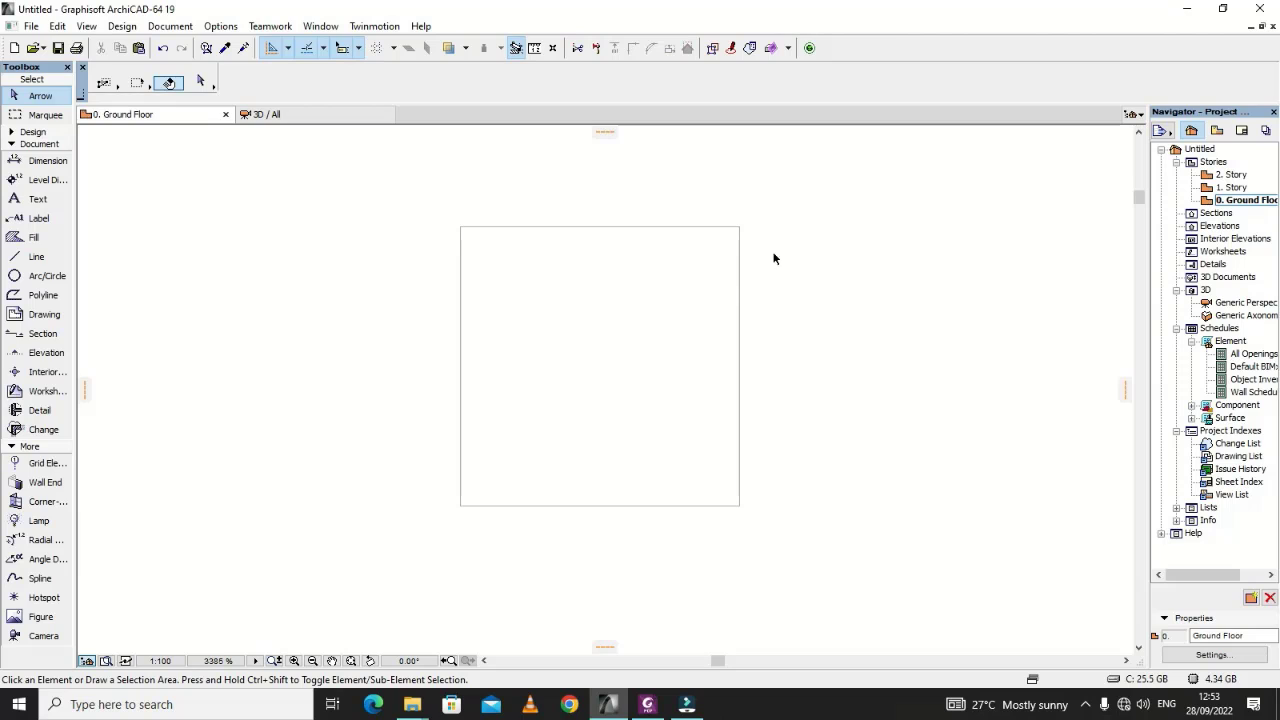
pyautogui.click(687, 228)
pyautogui.click(680, 234)
pyautogui.doubleClick(671, 228)
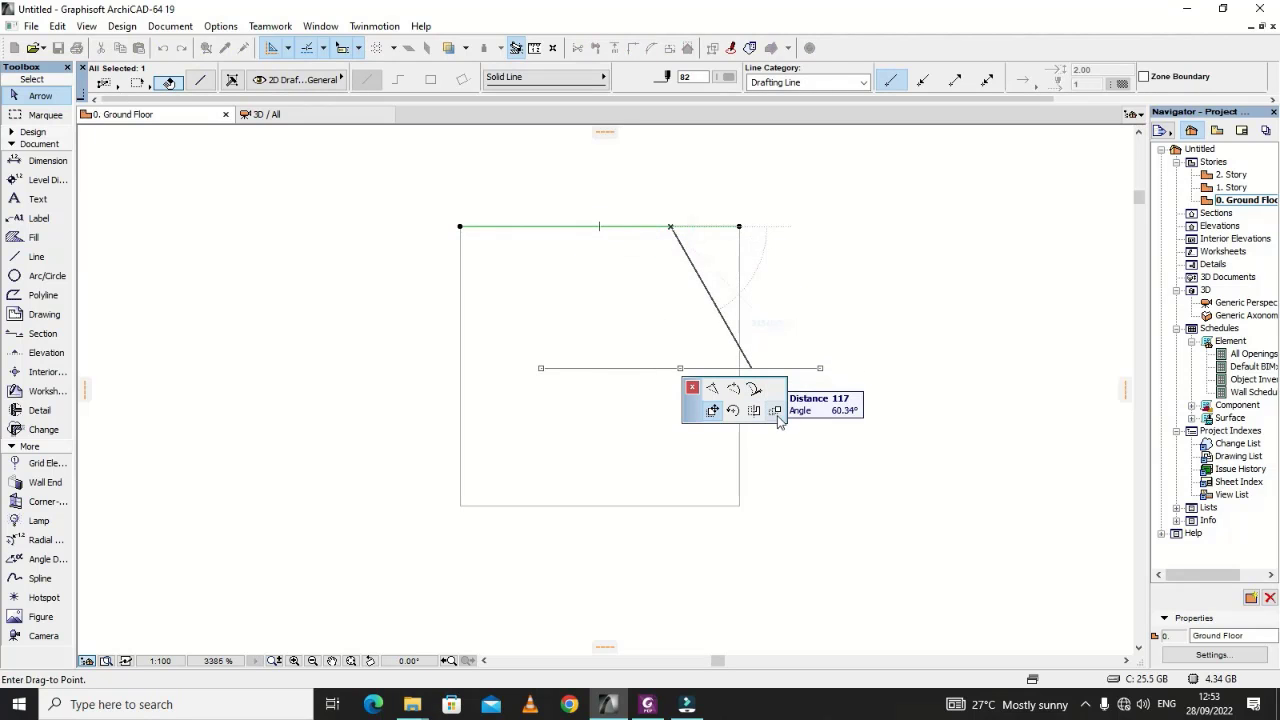
pyautogui.click(776, 413)
pyautogui.click(746, 414)
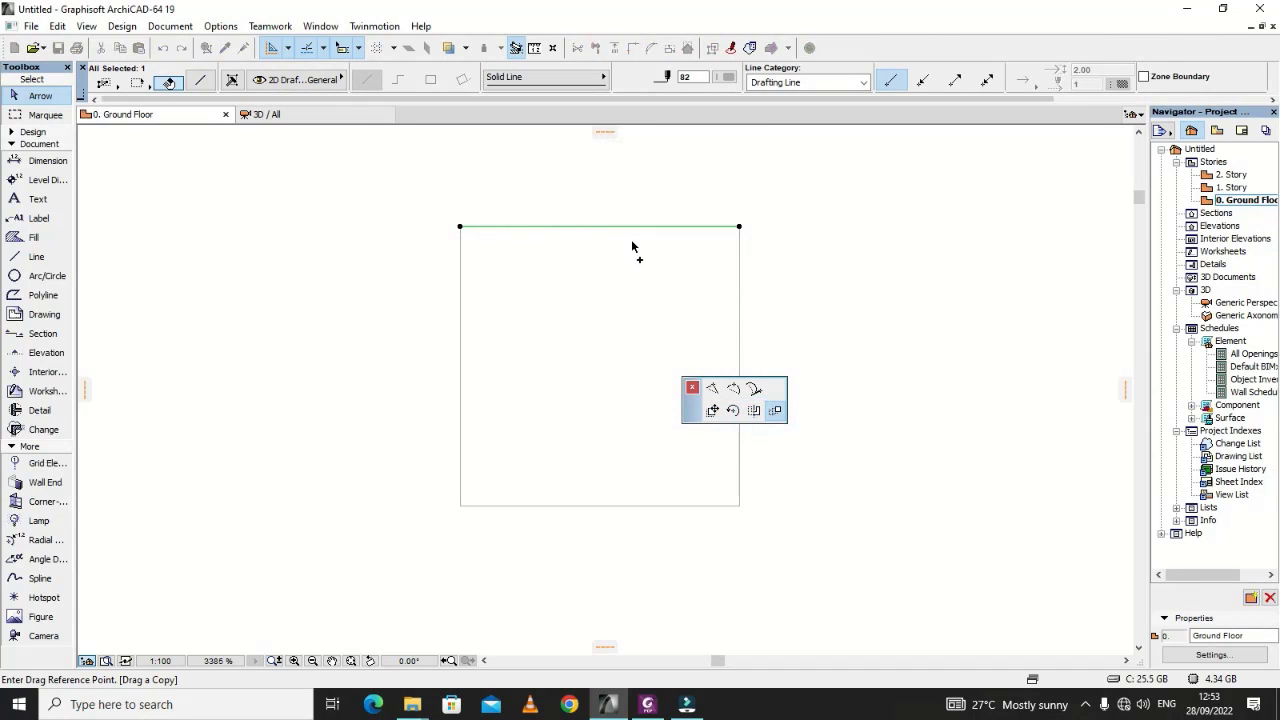
pyautogui.click(635, 228)
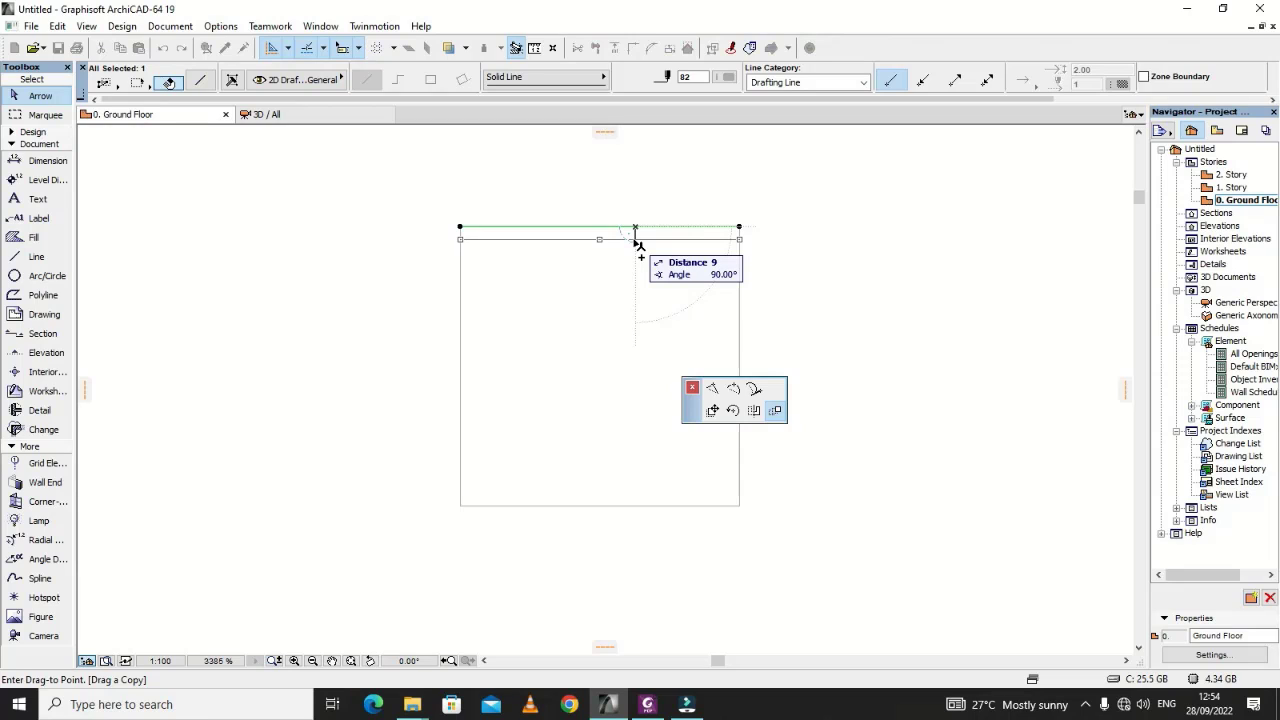
pyautogui.write('25')
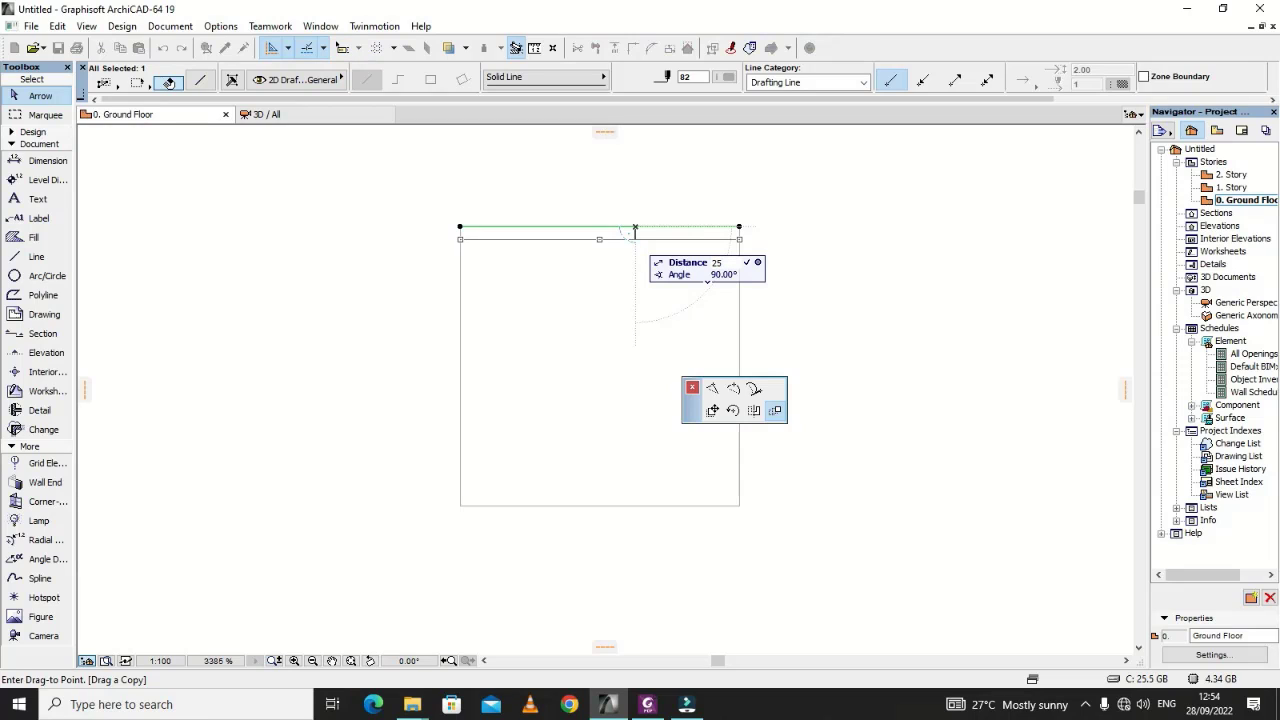
pyautogui.press('Return')
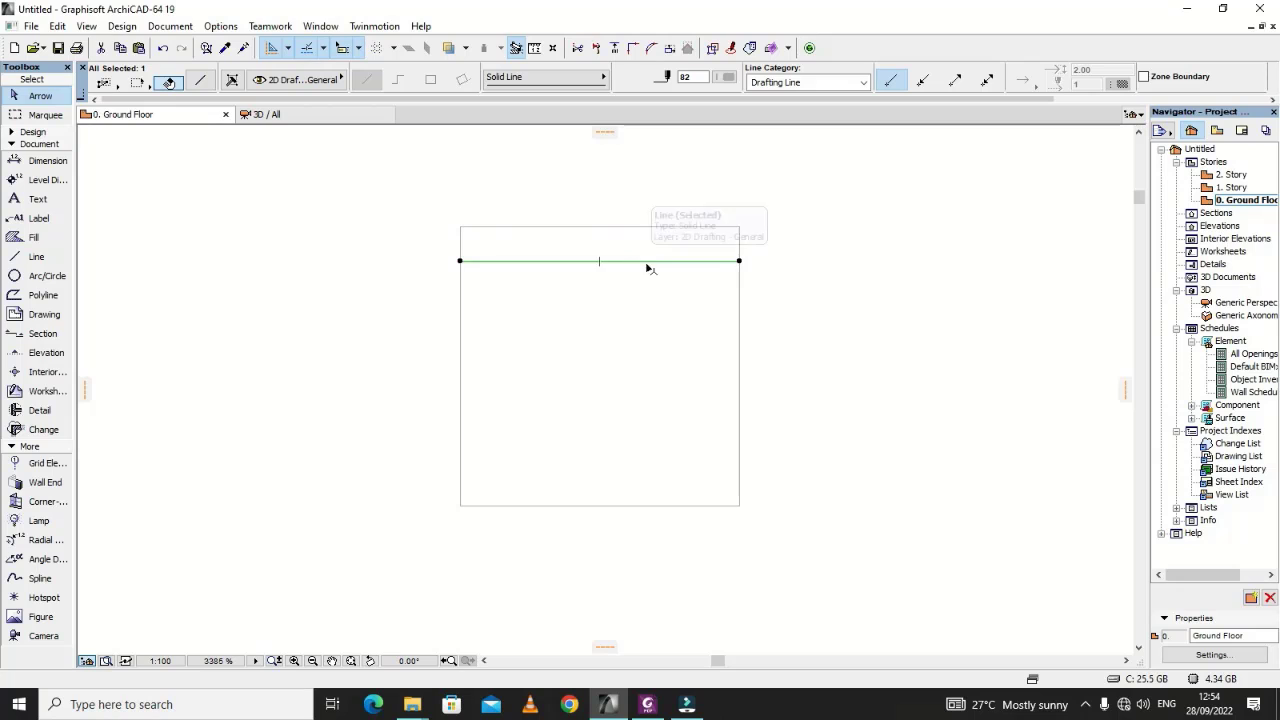
pyautogui.click(740, 338)
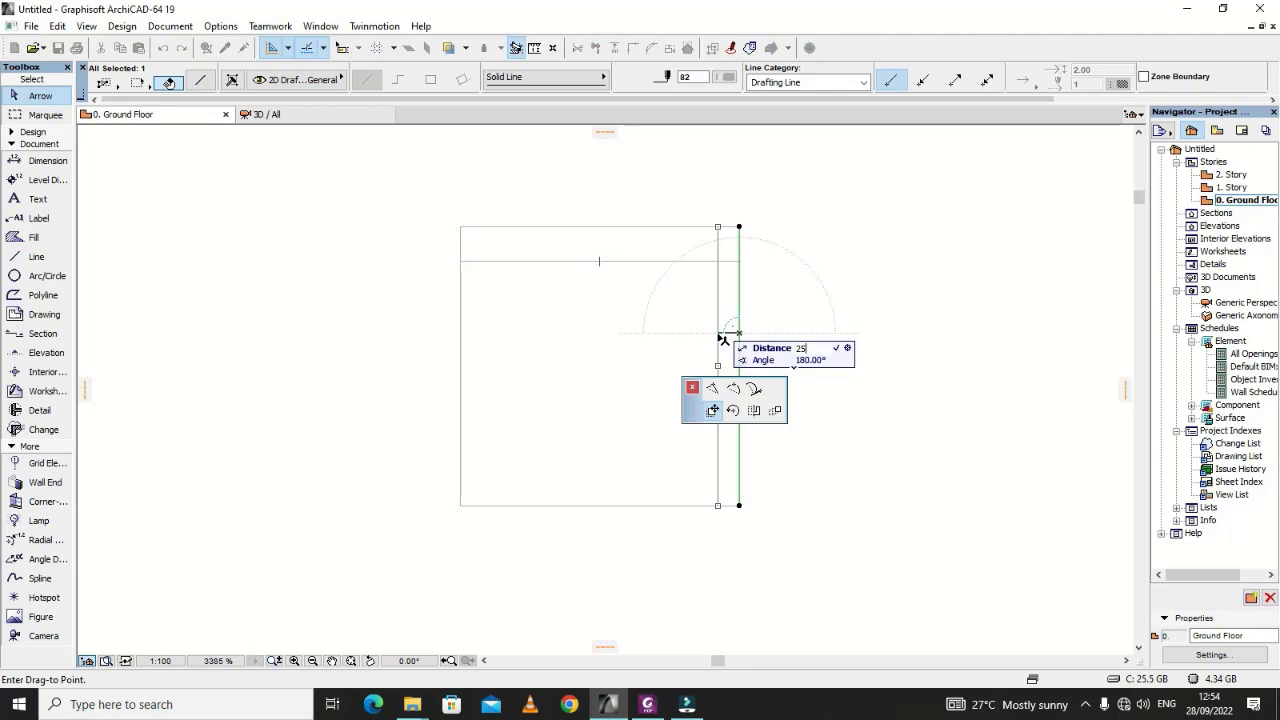
pyautogui.click(705, 339)
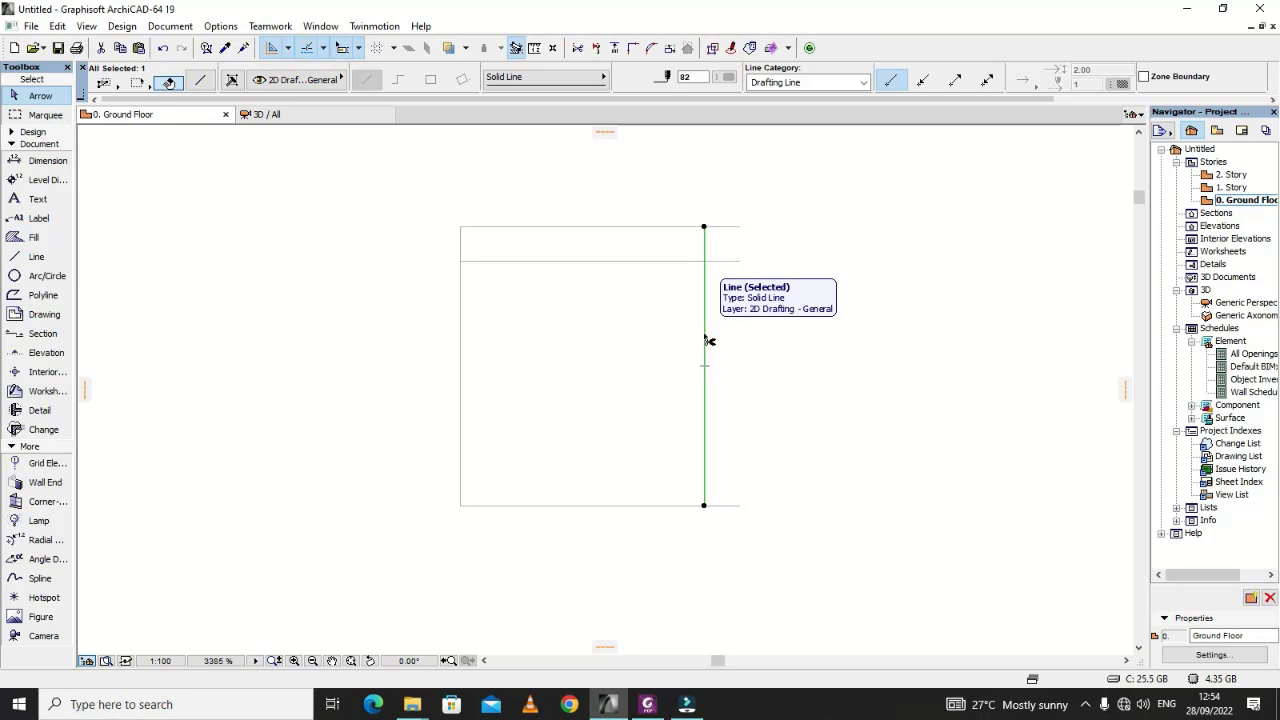
pyautogui.hotkey('ctrl', 'z')
# Step: Make one copy of the square's right side, offset 25 mm inward
pyautogui.click(739, 325)
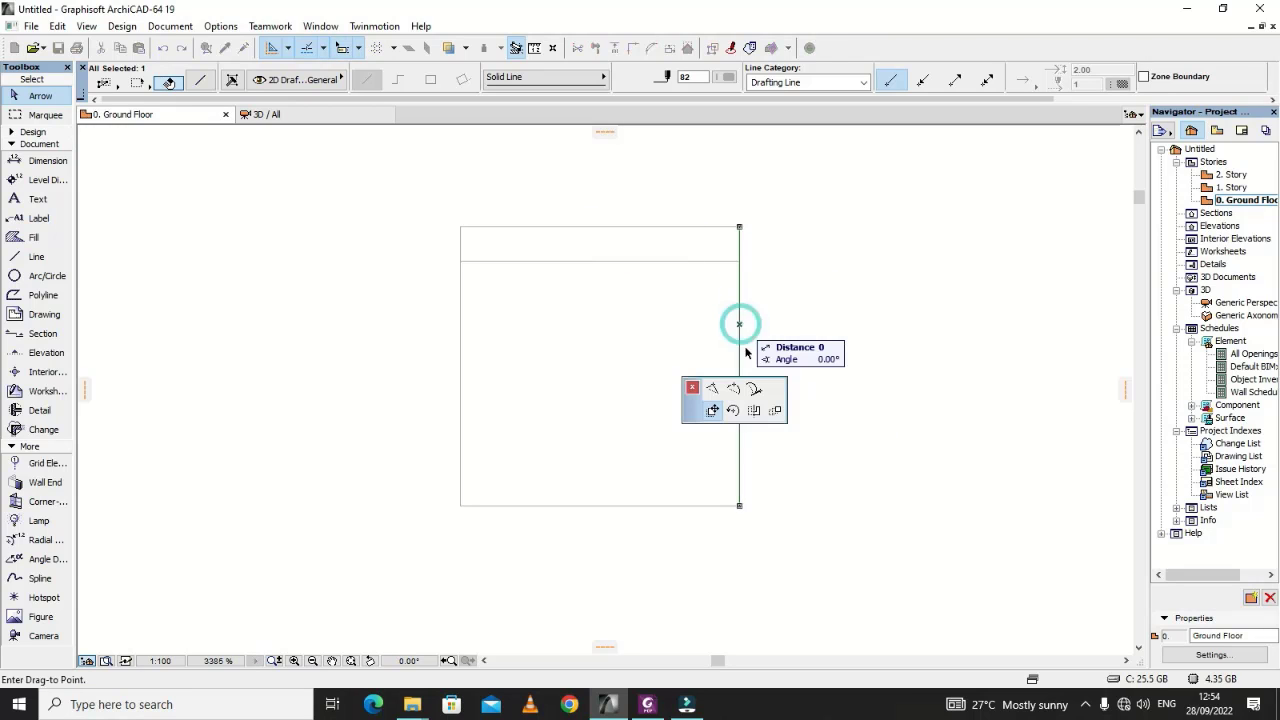
pyautogui.click(775, 410)
pyautogui.click(760, 414)
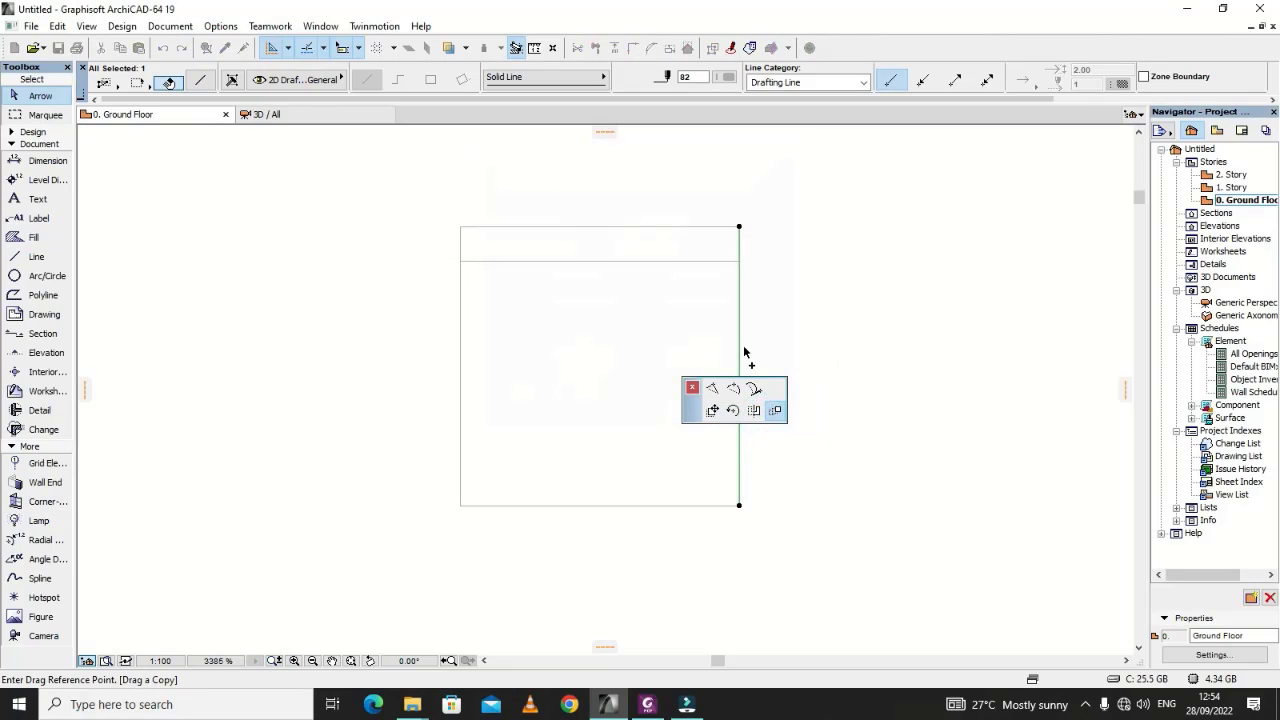
pyautogui.click(739, 339)
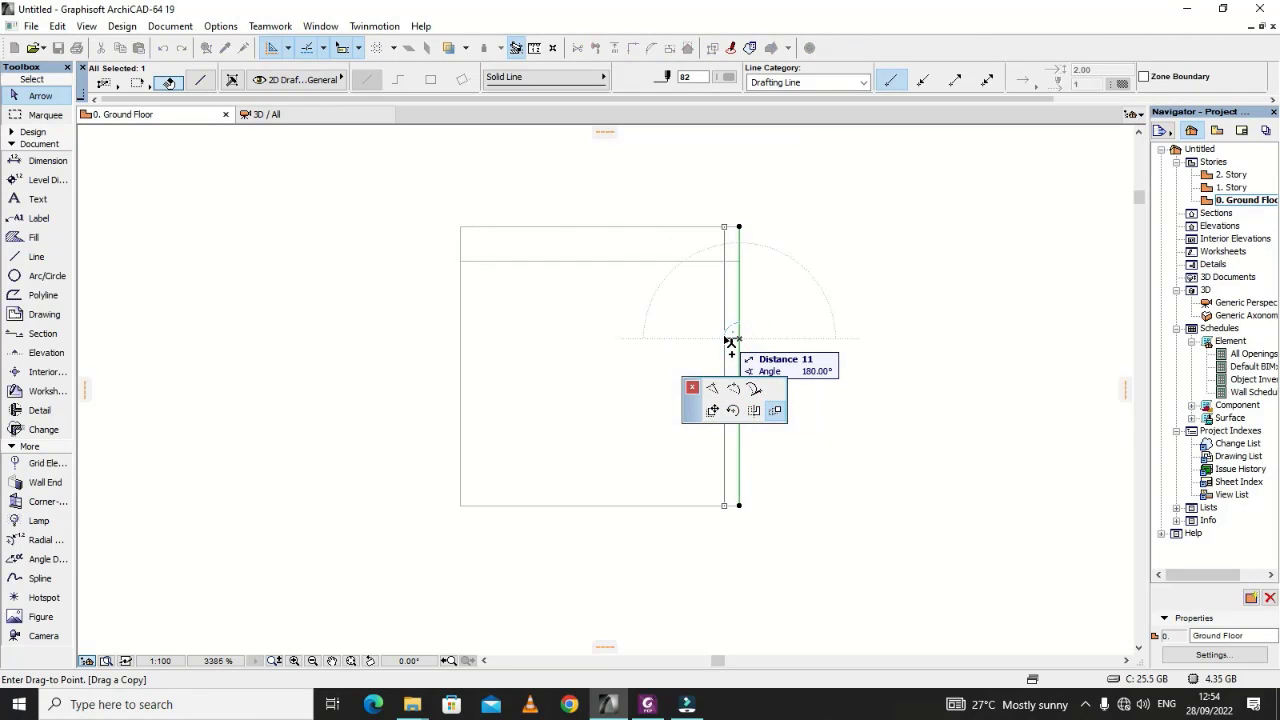
pyautogui.click(704, 337)
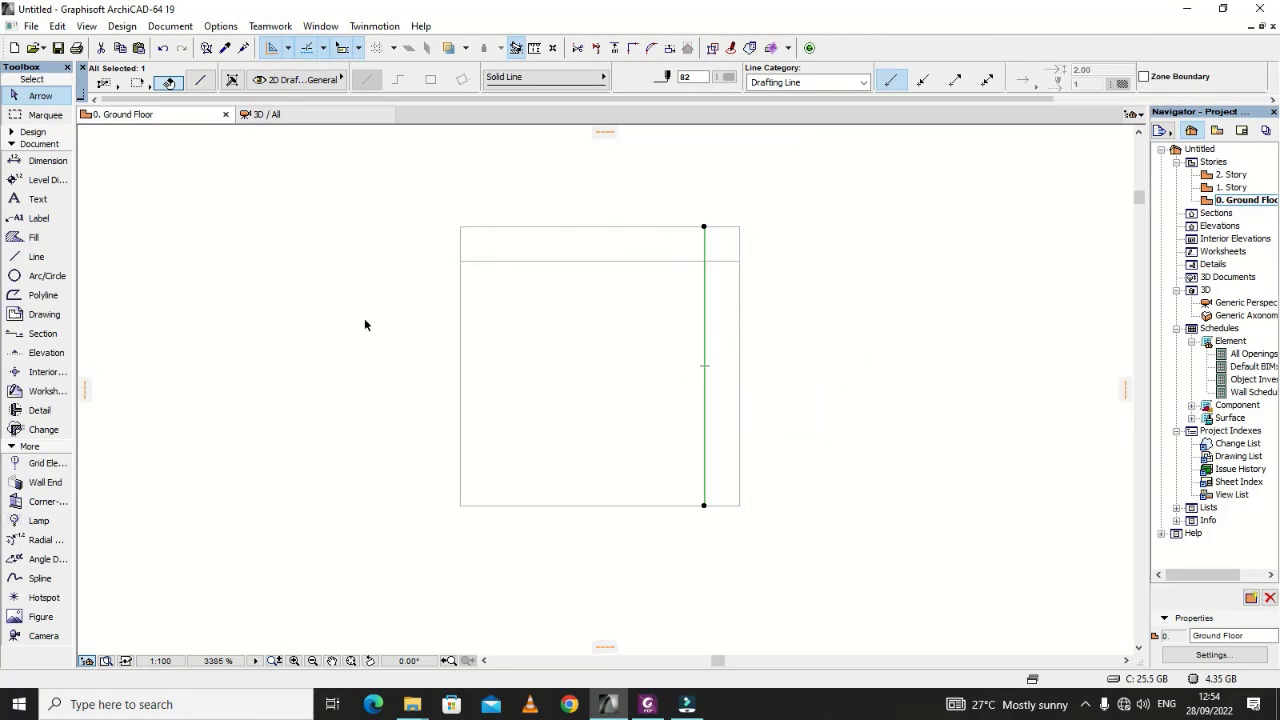
# Step: Make one copy of the square's left side, offset 25 mm inward
pyautogui.click(460, 349)
pyautogui.rightClick(460, 349)
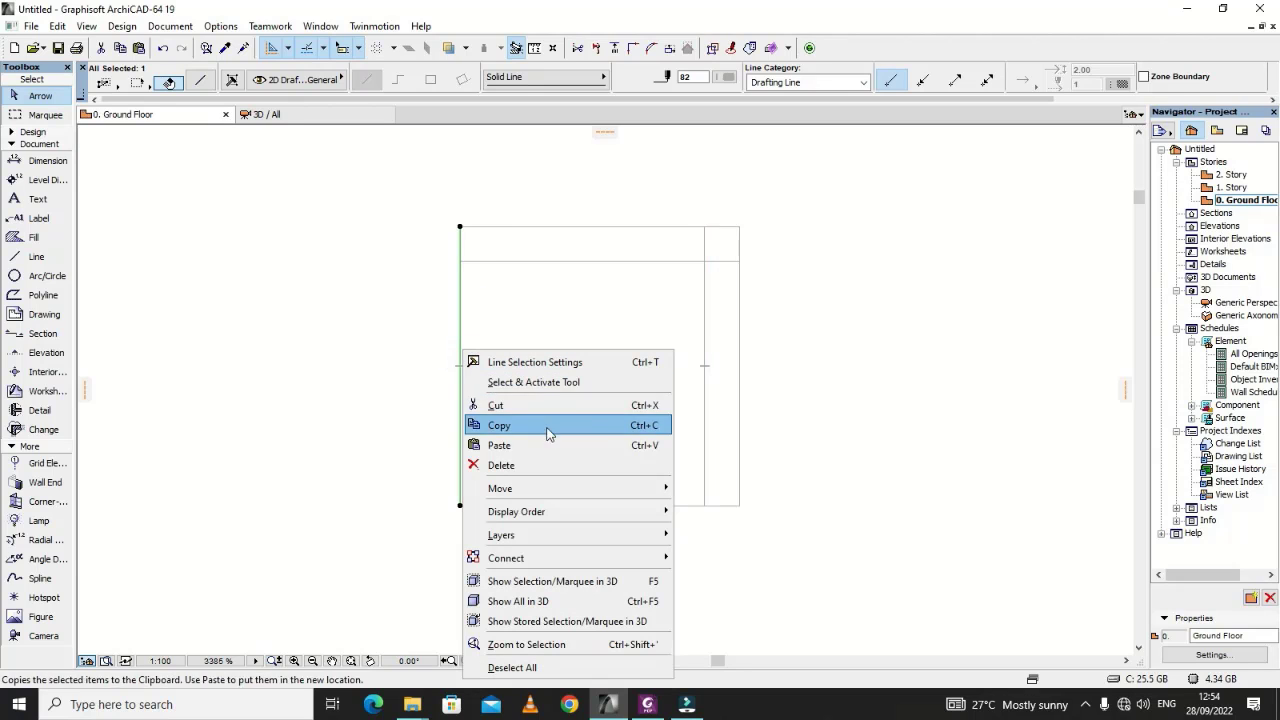
pyautogui.click(461, 325)
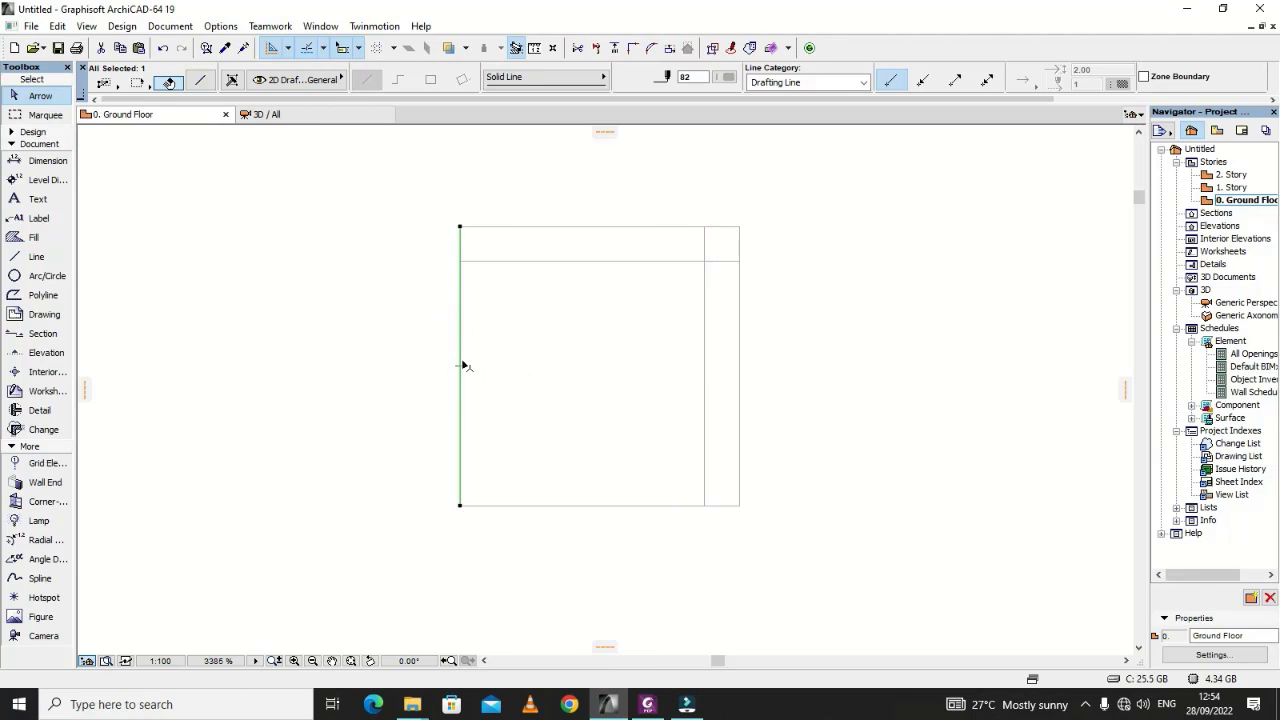
pyautogui.click(460, 351)
pyautogui.click(536, 450)
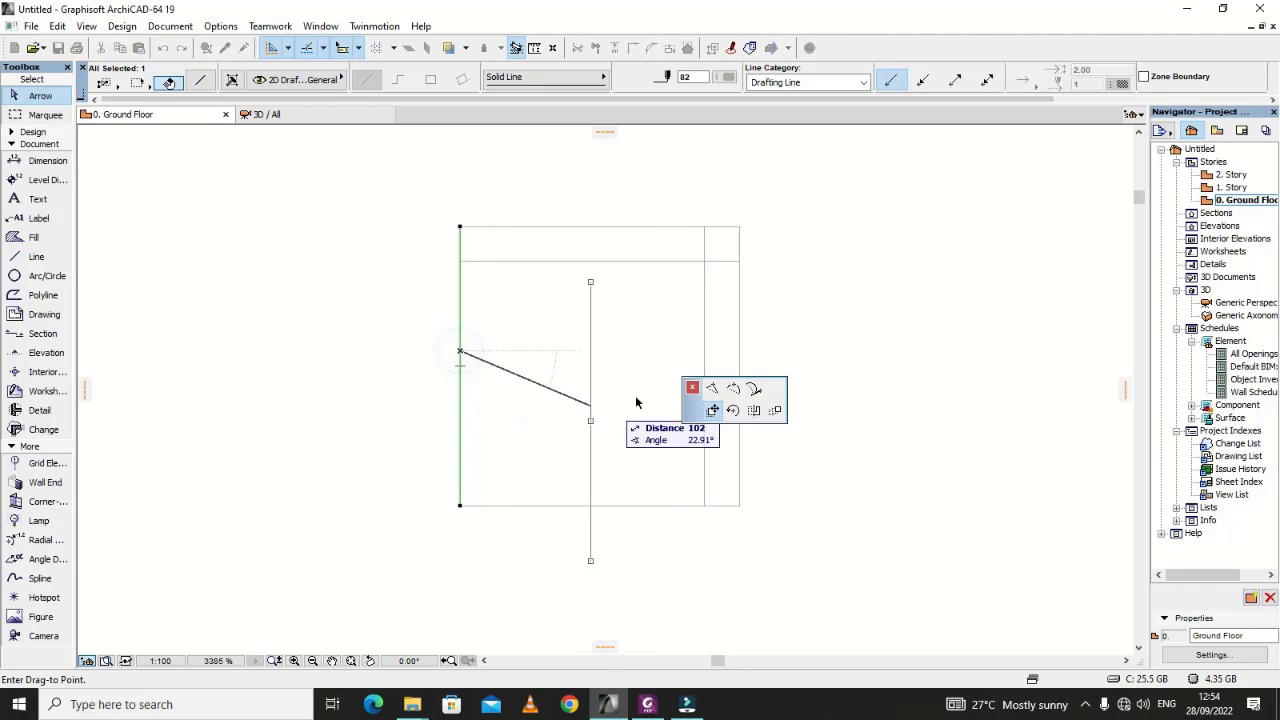
pyautogui.click(777, 412)
pyautogui.click(760, 416)
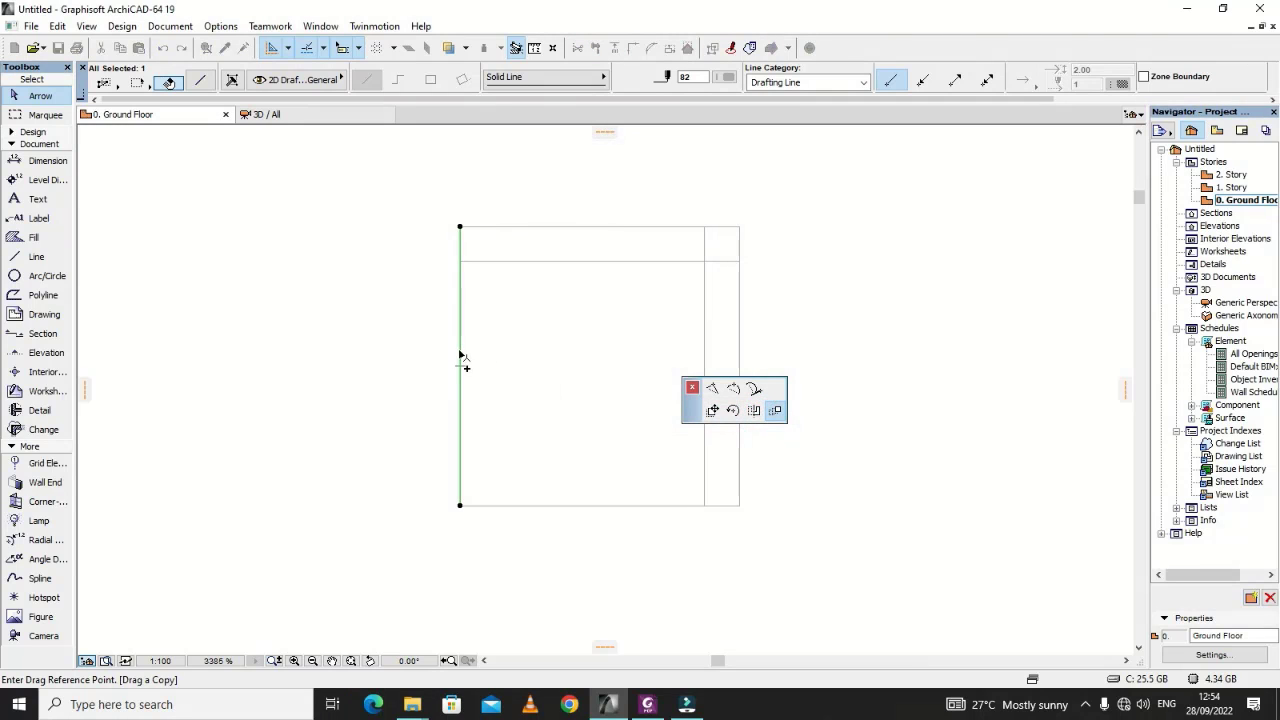
pyautogui.click(460, 352)
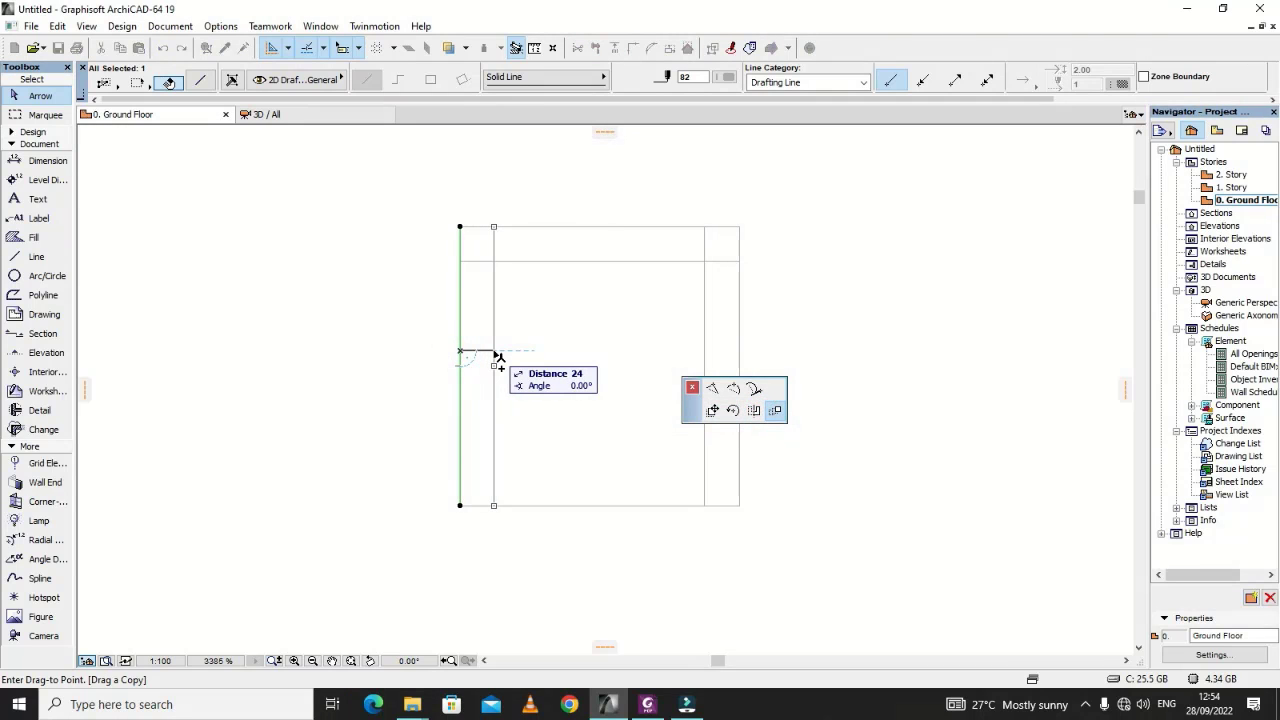
pyautogui.write('25')
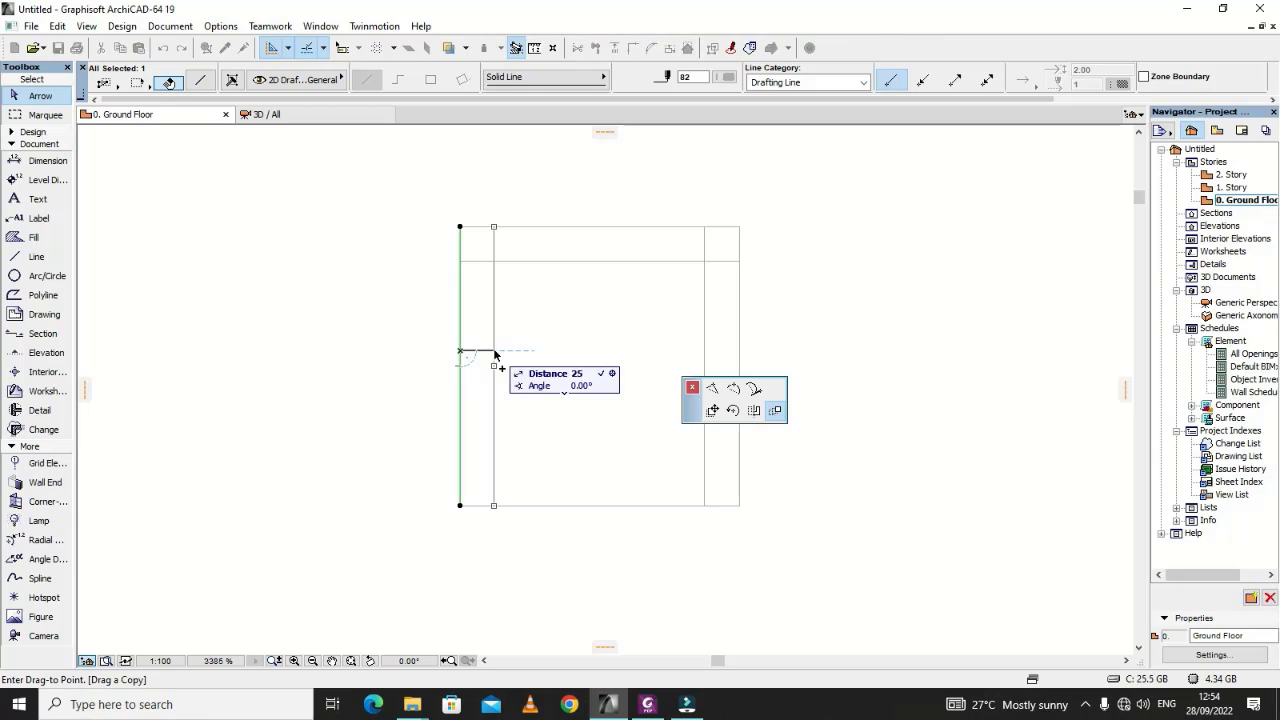
pyautogui.press('Return')
# Step: Make one copy of the square's bottom side, offset 25 mm upward inside the outline, and clear the selection
pyautogui.click(566, 506)
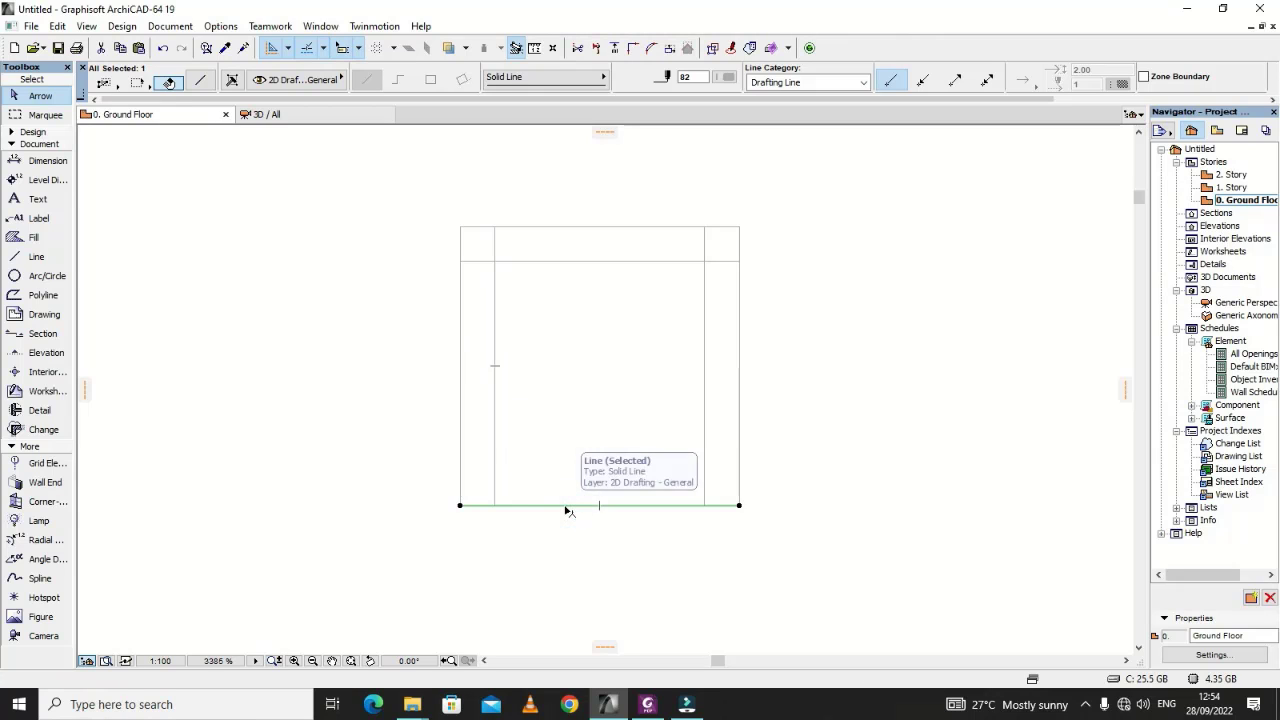
pyautogui.click(566, 506)
pyautogui.click(775, 411)
pyautogui.click(742, 414)
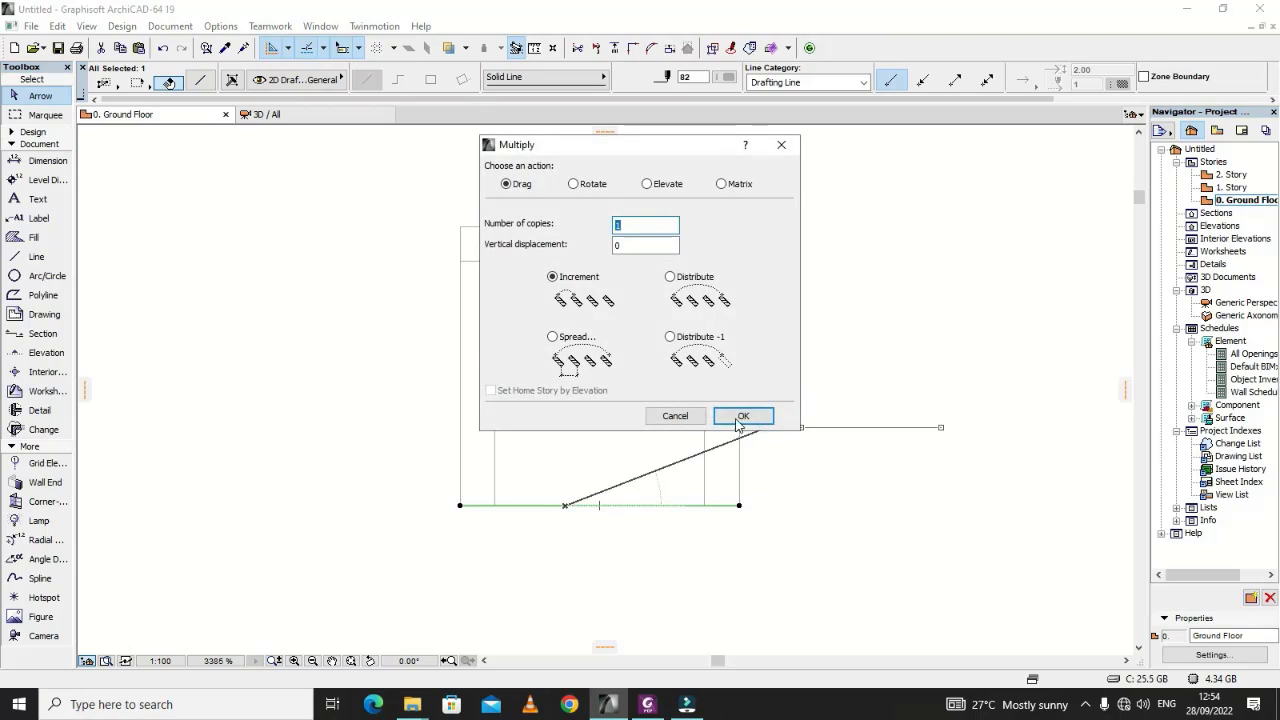
pyautogui.click(612, 503)
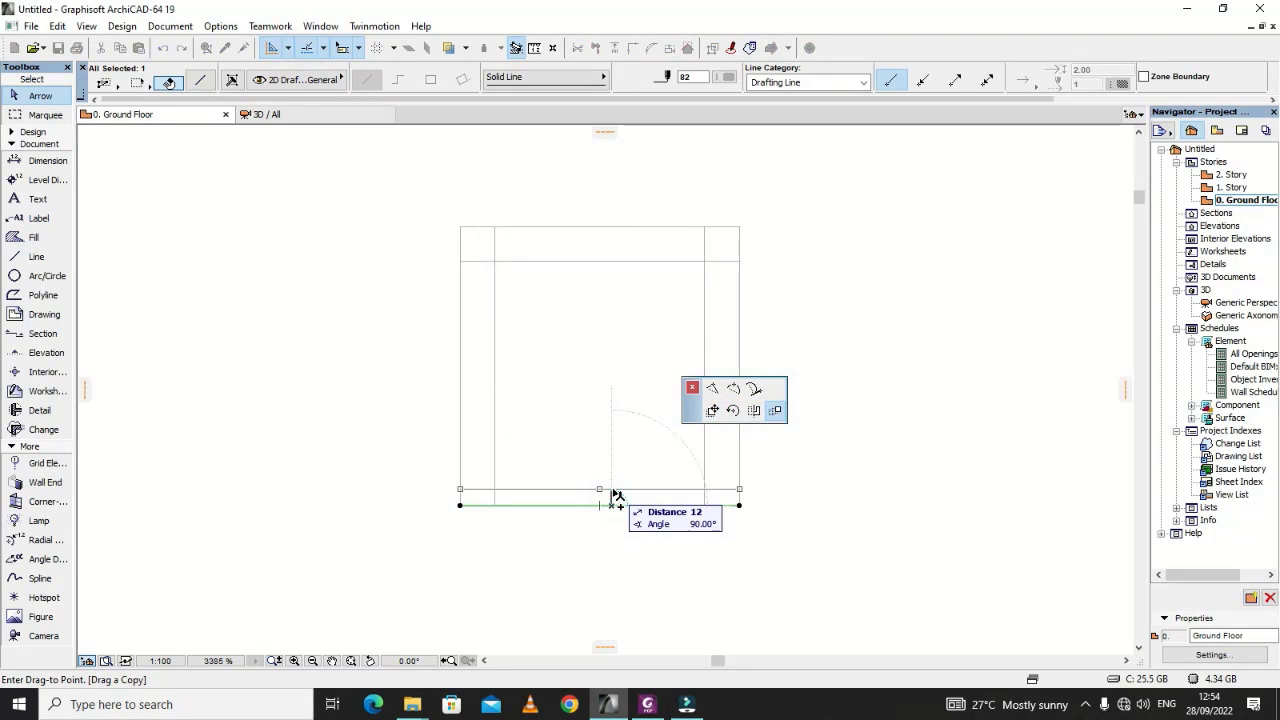
pyautogui.click(612, 470)
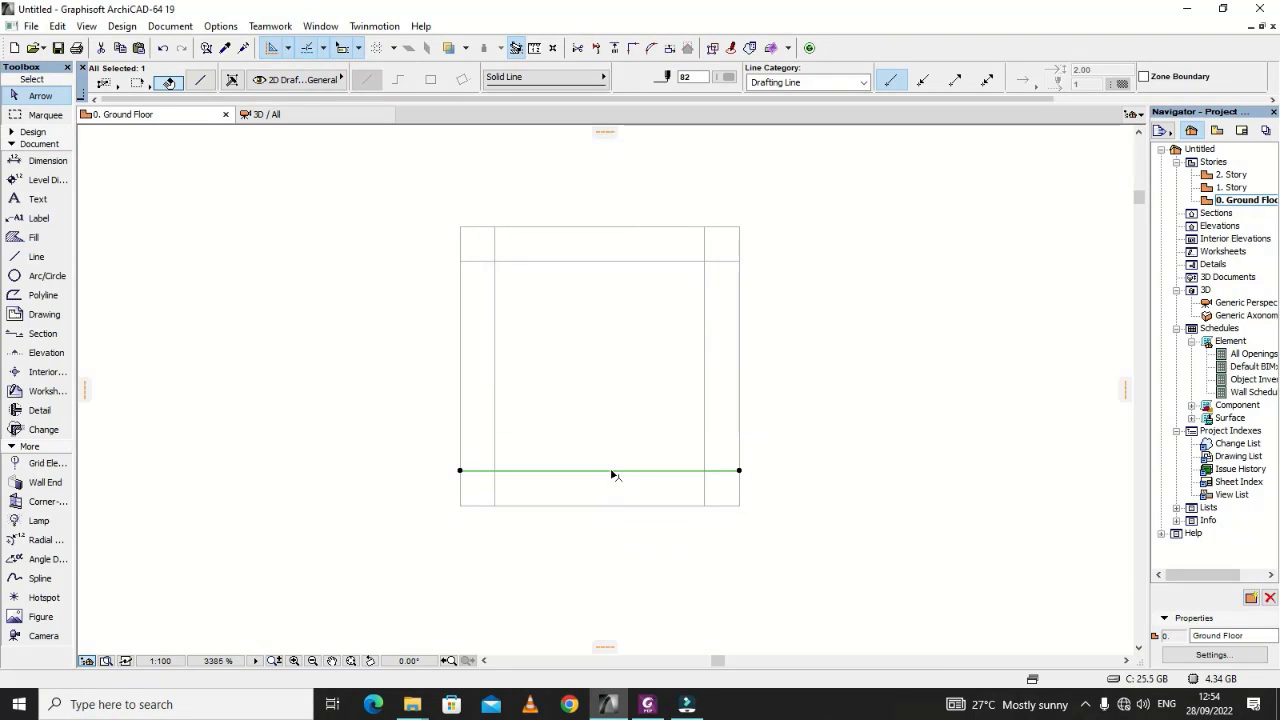
pyautogui.click(631, 511)
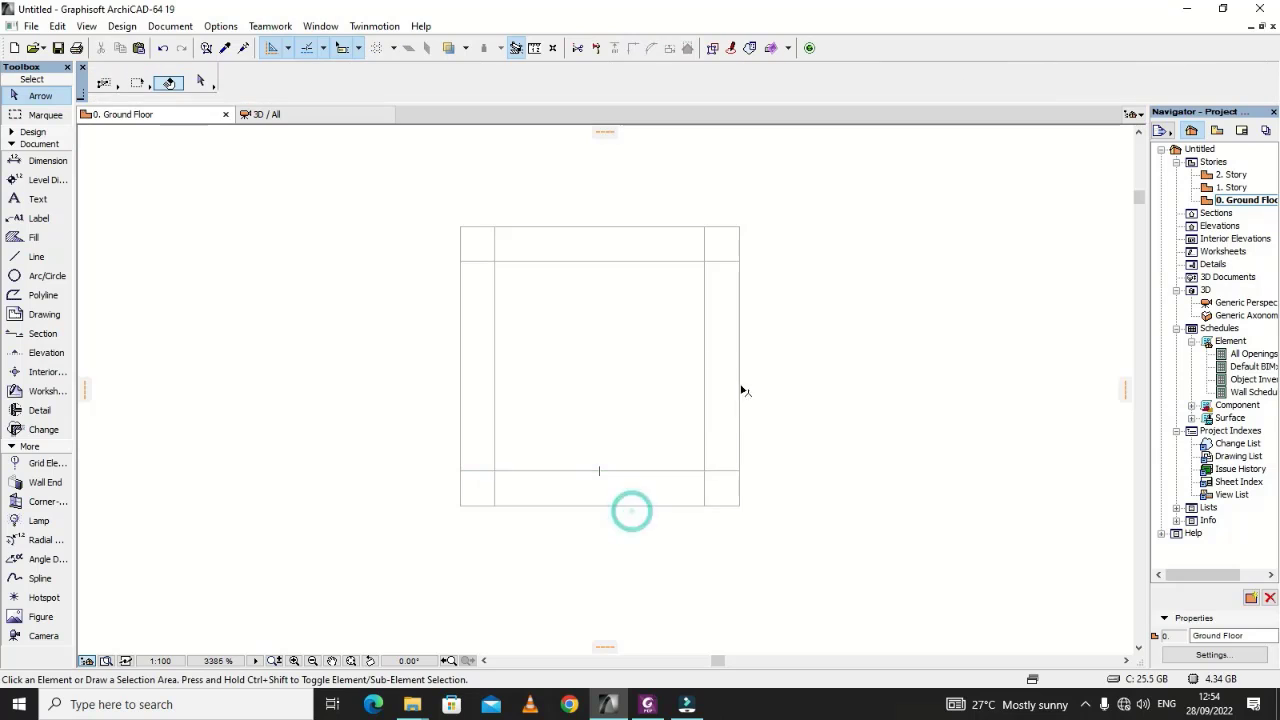
# Step: Trim both inner horizontal lines where they extend past the two inner vertical lines
pyautogui.click(704, 274)
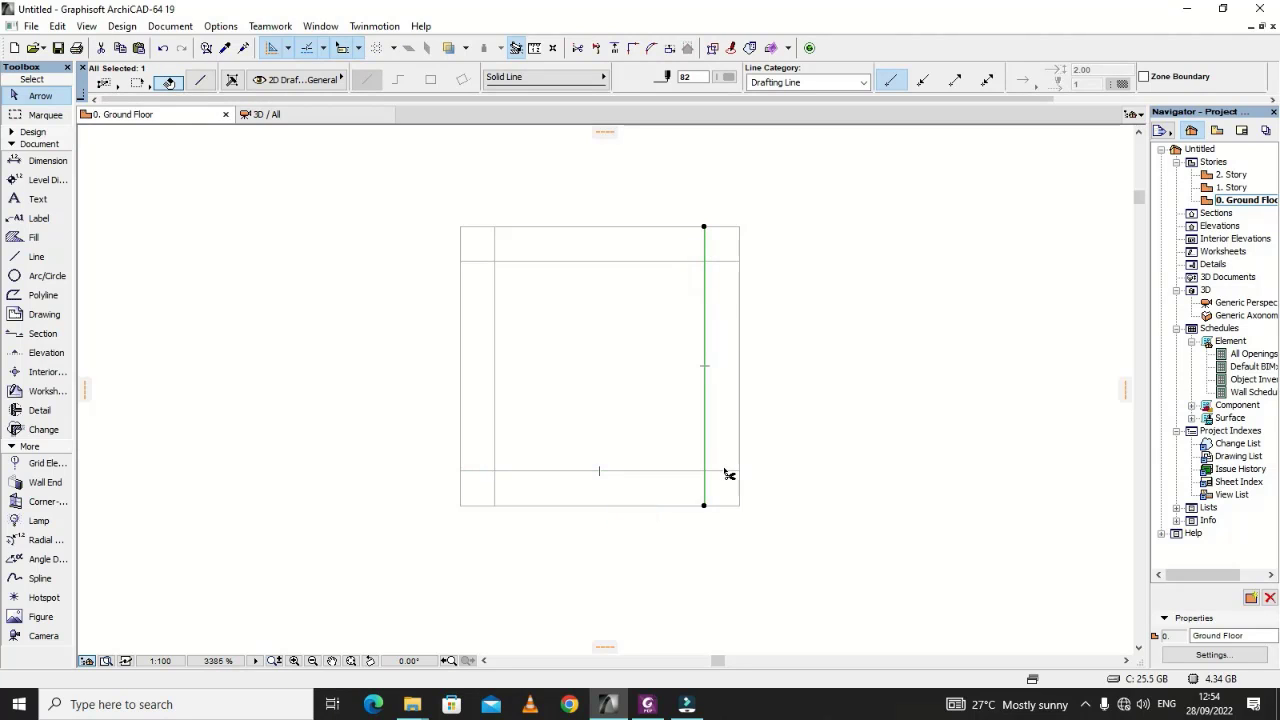
pyautogui.keyDown('ctrl'); pyautogui.click(724, 470); pyautogui.keyUp('ctrl')
pyautogui.keyDown('ctrl'); pyautogui.click(728, 261); pyautogui.keyUp('ctrl')
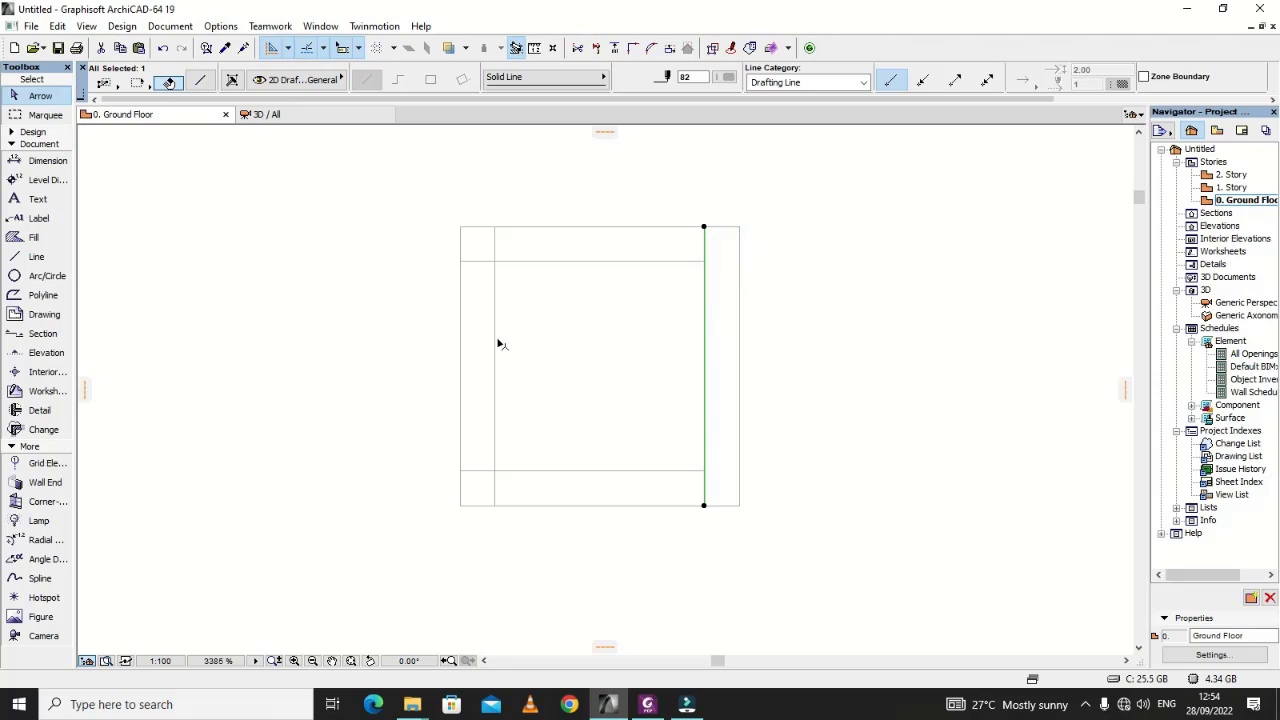
pyautogui.click(494, 336)
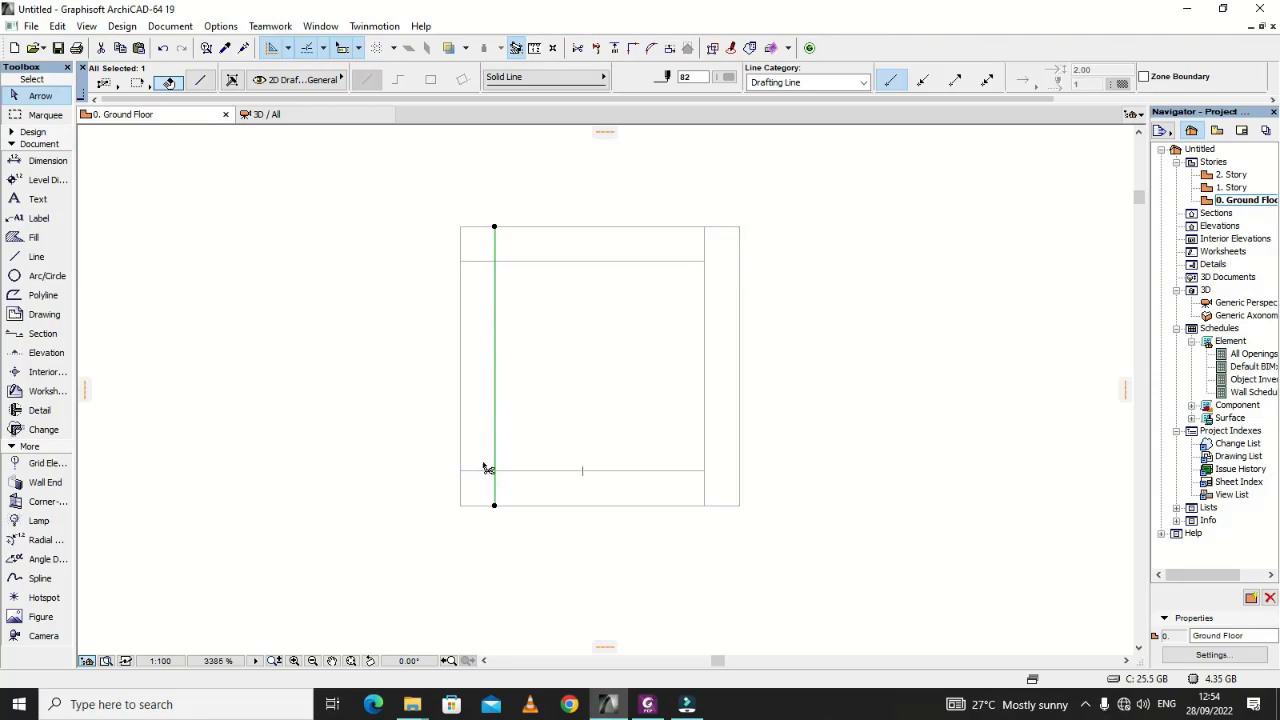
pyautogui.keyDown('ctrl'); pyautogui.click(481, 470); pyautogui.keyUp('ctrl')
pyautogui.keyDown('ctrl'); pyautogui.click(481, 262); pyautogui.keyUp('ctrl')
# Step: Trim both inner vertical lines where they extend past the inner horizontal lines and clear the selection
pyautogui.click(576, 470)
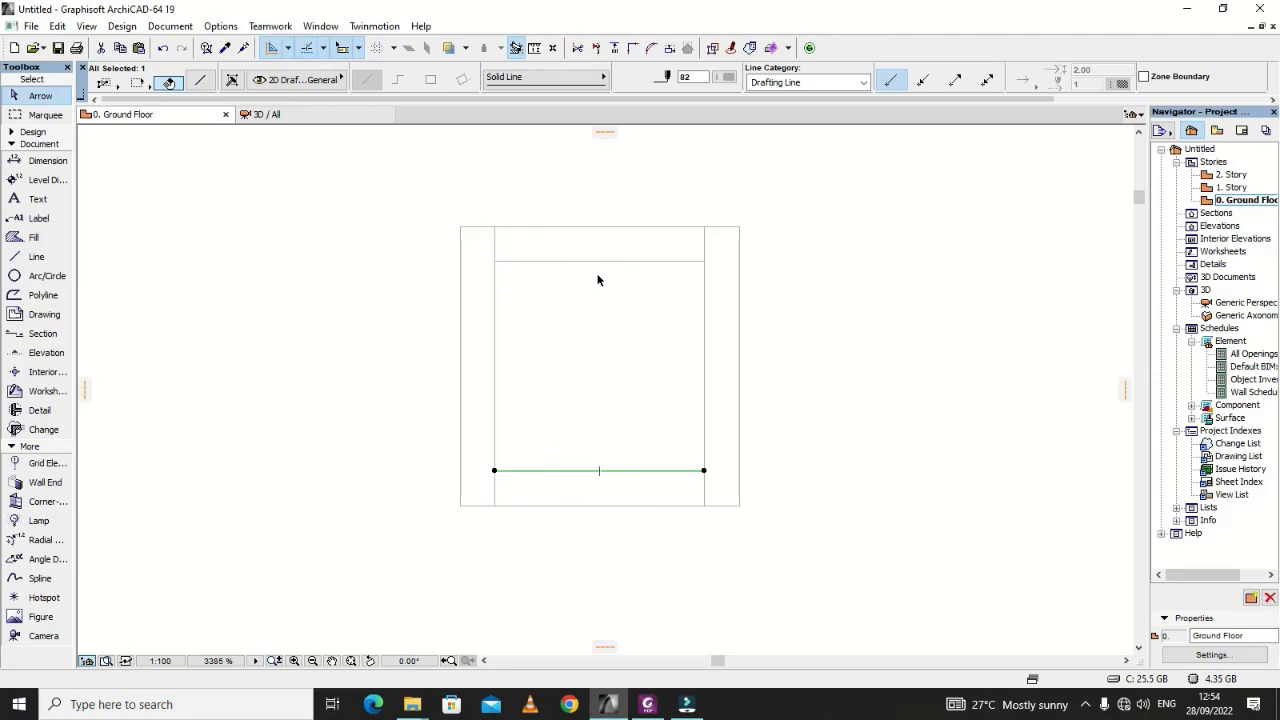
pyautogui.keyDown('ctrl'); pyautogui.click(494, 241); pyautogui.keyUp('ctrl')
pyautogui.keyDown('ctrl'); pyautogui.click(703, 241); pyautogui.keyUp('ctrl')
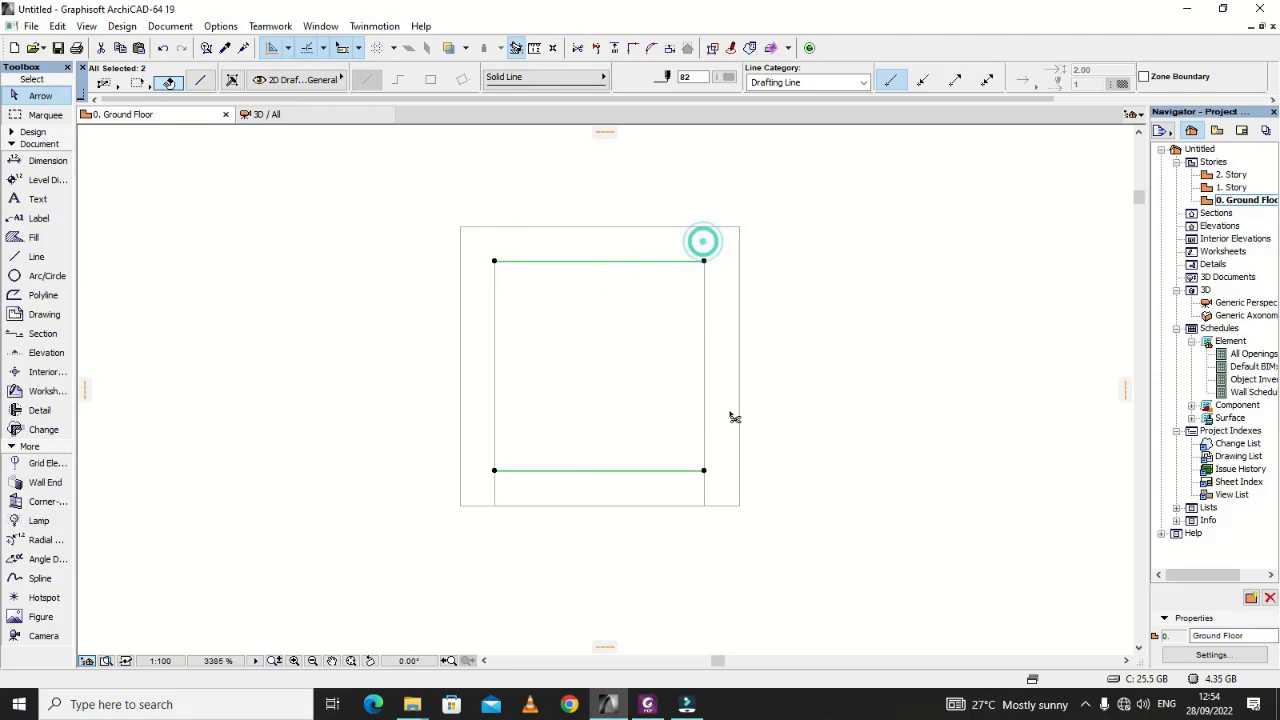
pyautogui.keyDown('ctrl'); pyautogui.click(705, 489); pyautogui.keyUp('ctrl')
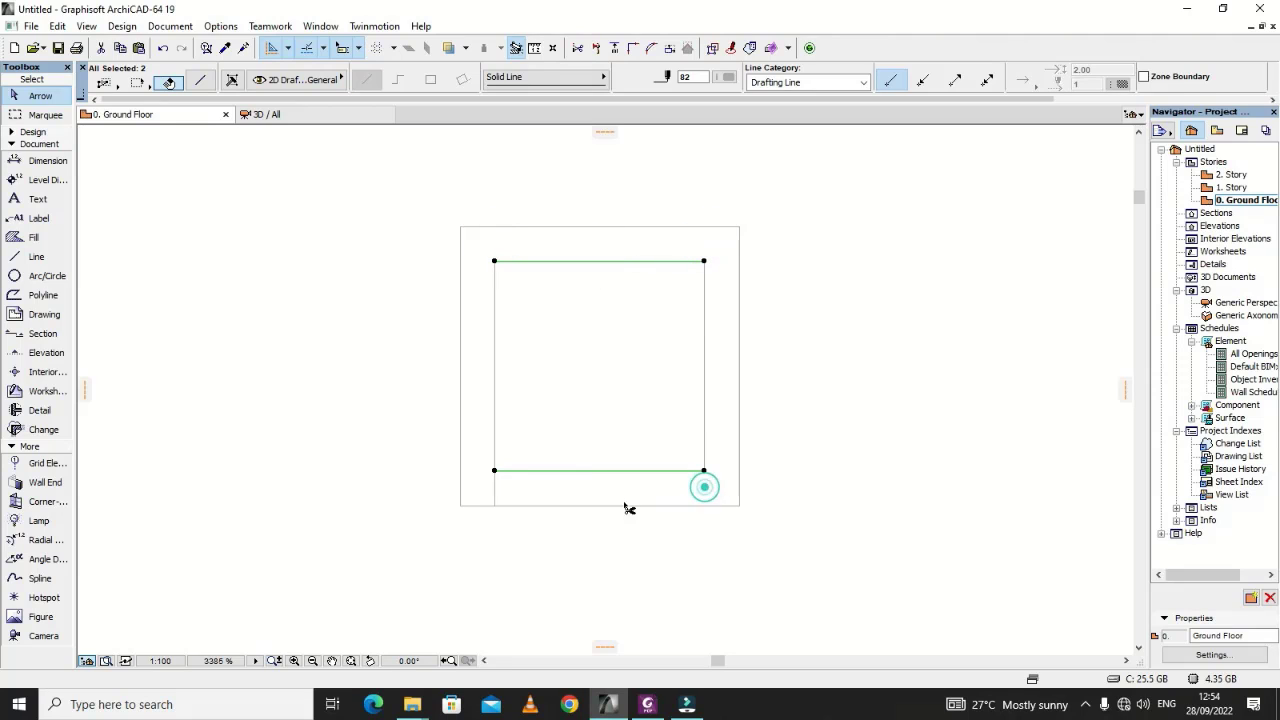
pyautogui.keyDown('ctrl'); pyautogui.click(494, 489); pyautogui.keyUp('ctrl')
pyautogui.click(921, 480)
# Step: Check the Section A-A detail in the reference PDF, and fillet the inner outline's upper-left corner in the ArchiCAD drawing with a 25 mm radius
pyautogui.scroll(-3, 908, 486)
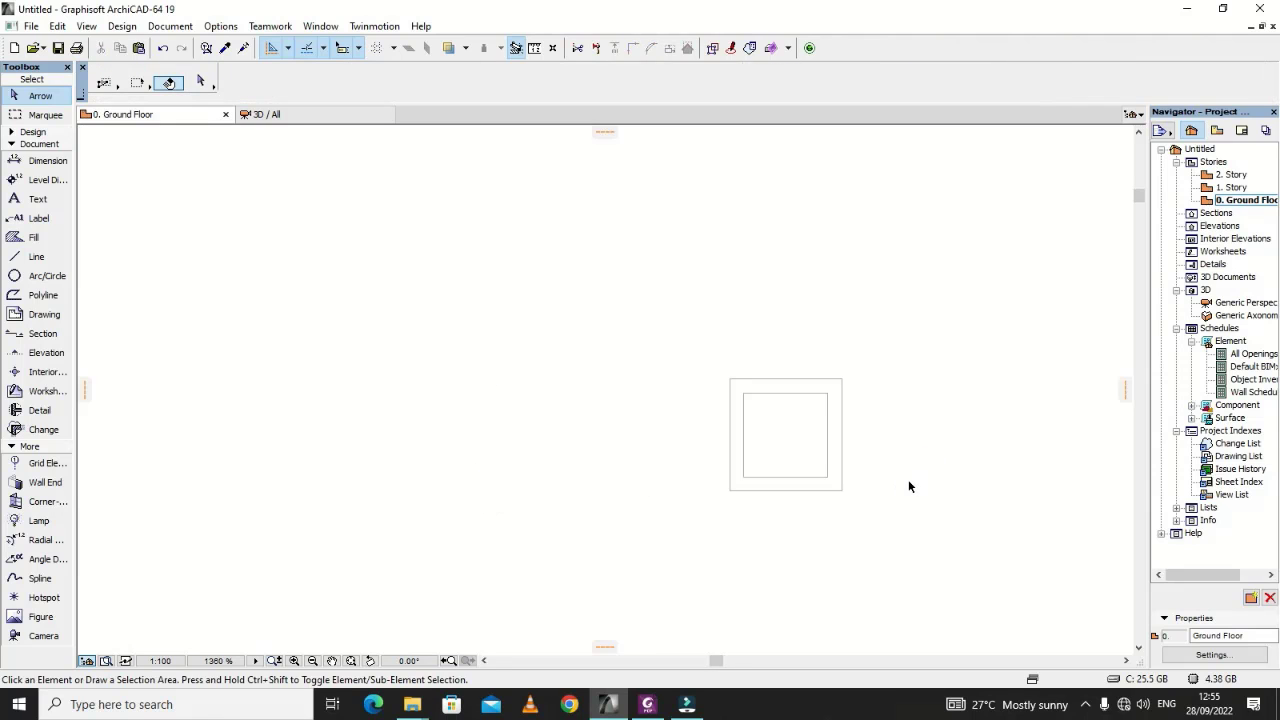
pyautogui.click(650, 706)
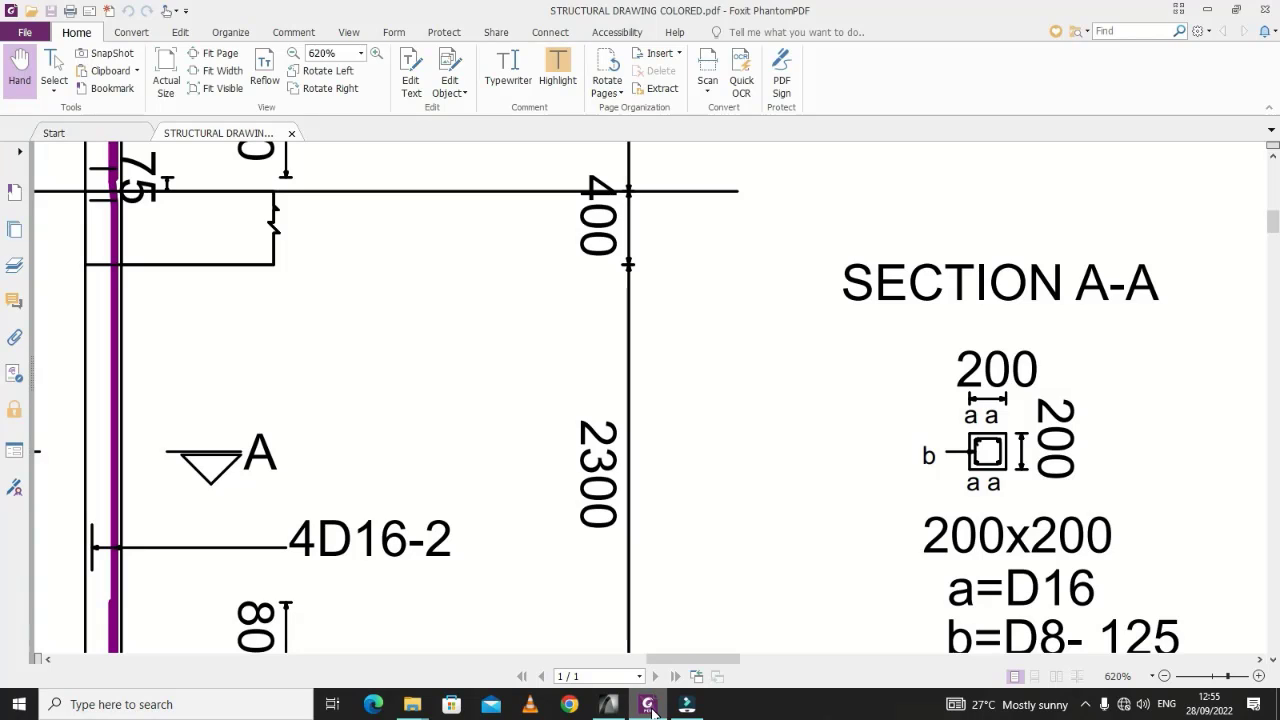
pyautogui.click(650, 706)
pyautogui.scroll(5, 806, 418)
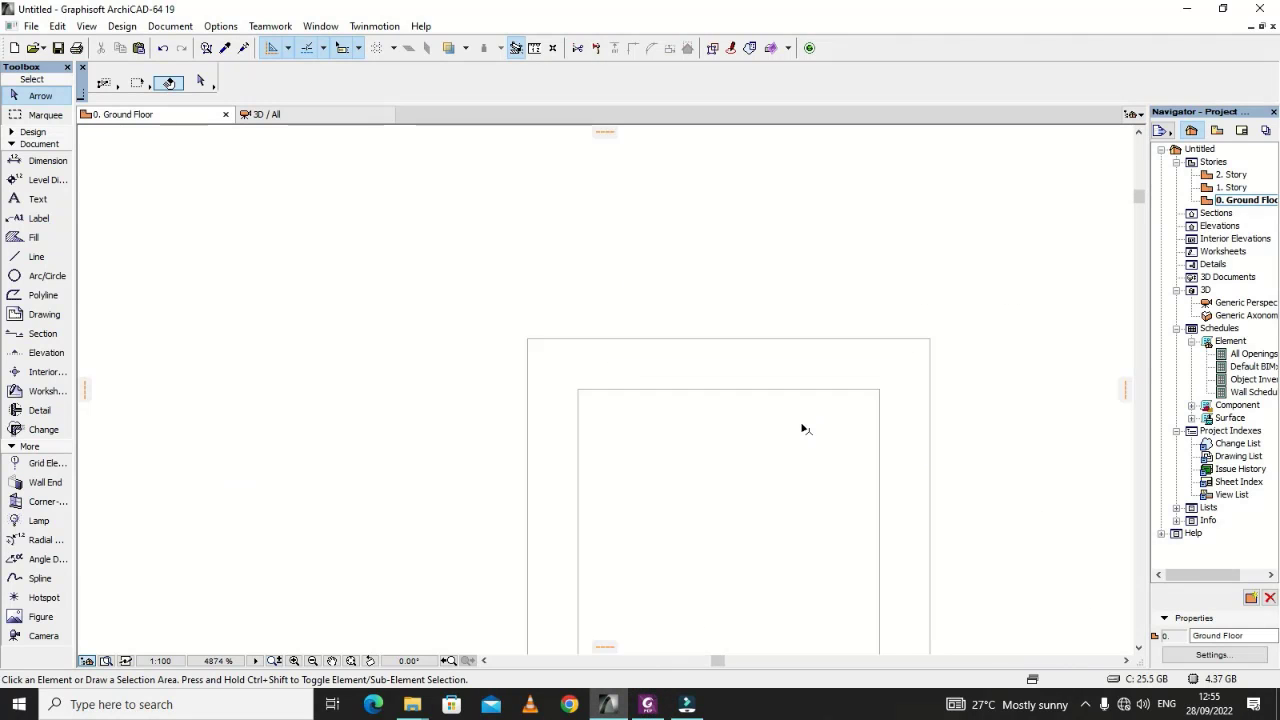
pyautogui.scroll(-2, 326, 294)
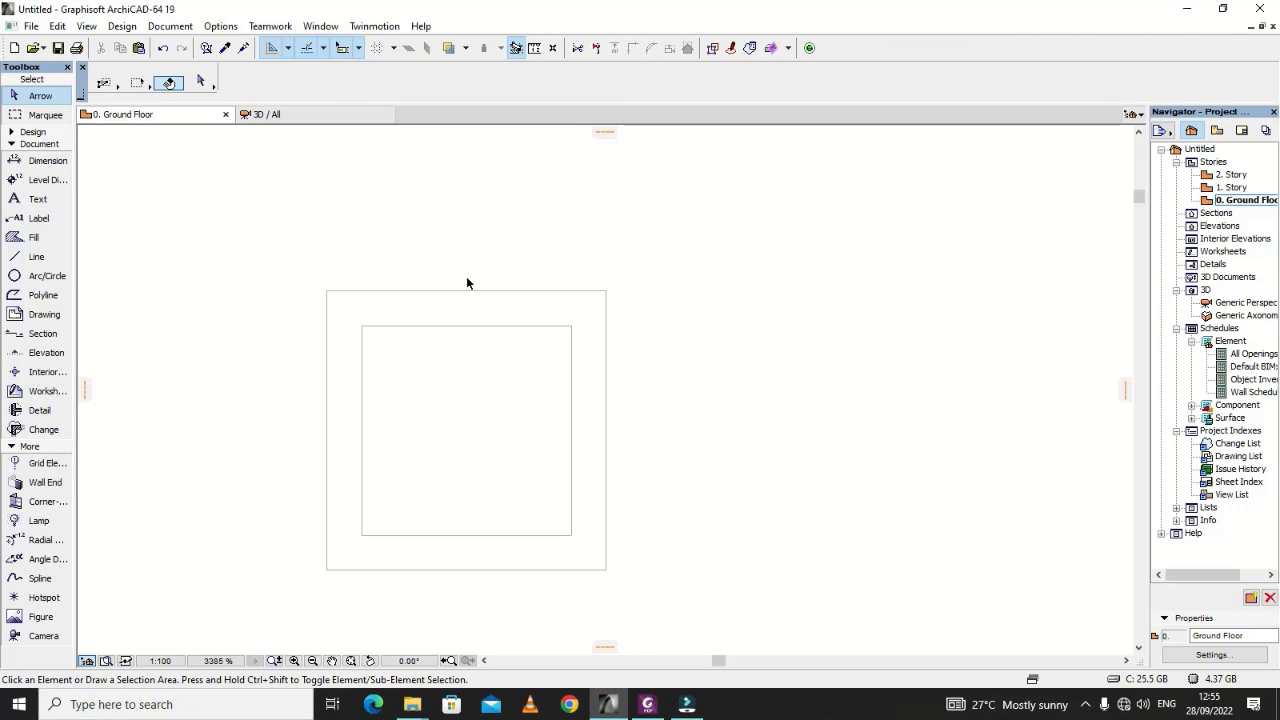
pyautogui.scroll(1, 364, 378)
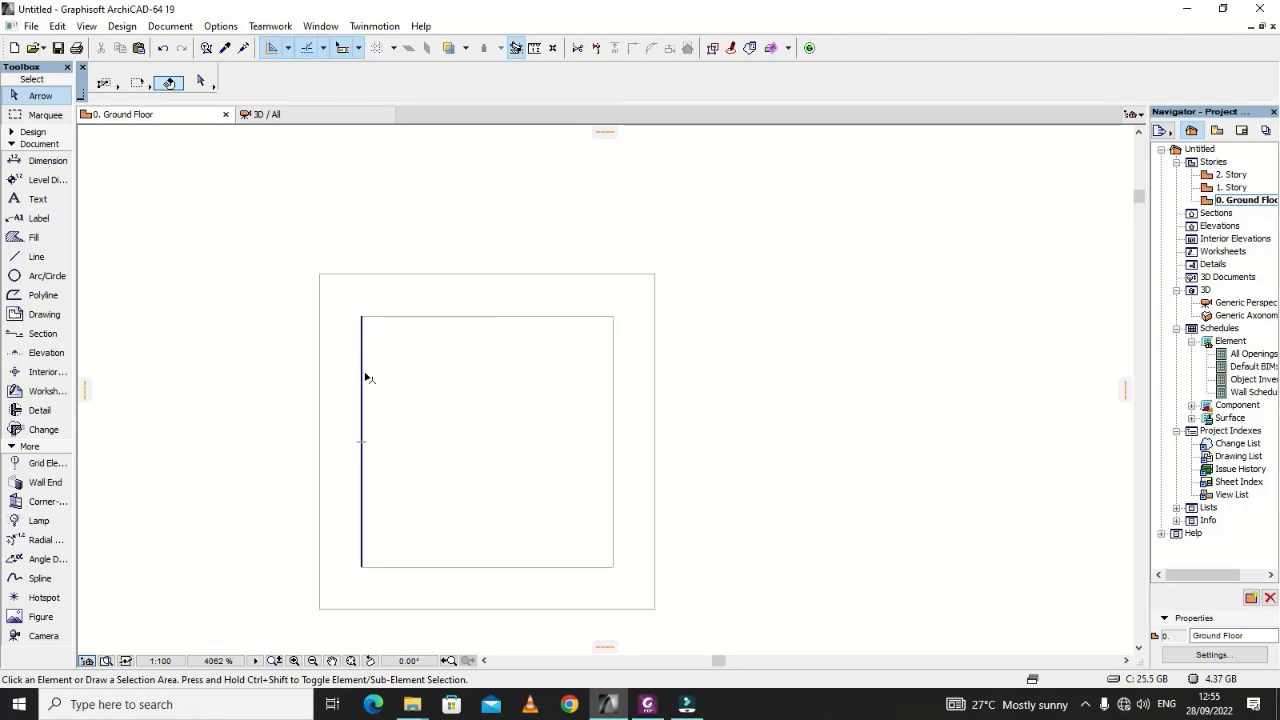
pyautogui.click(362, 382)
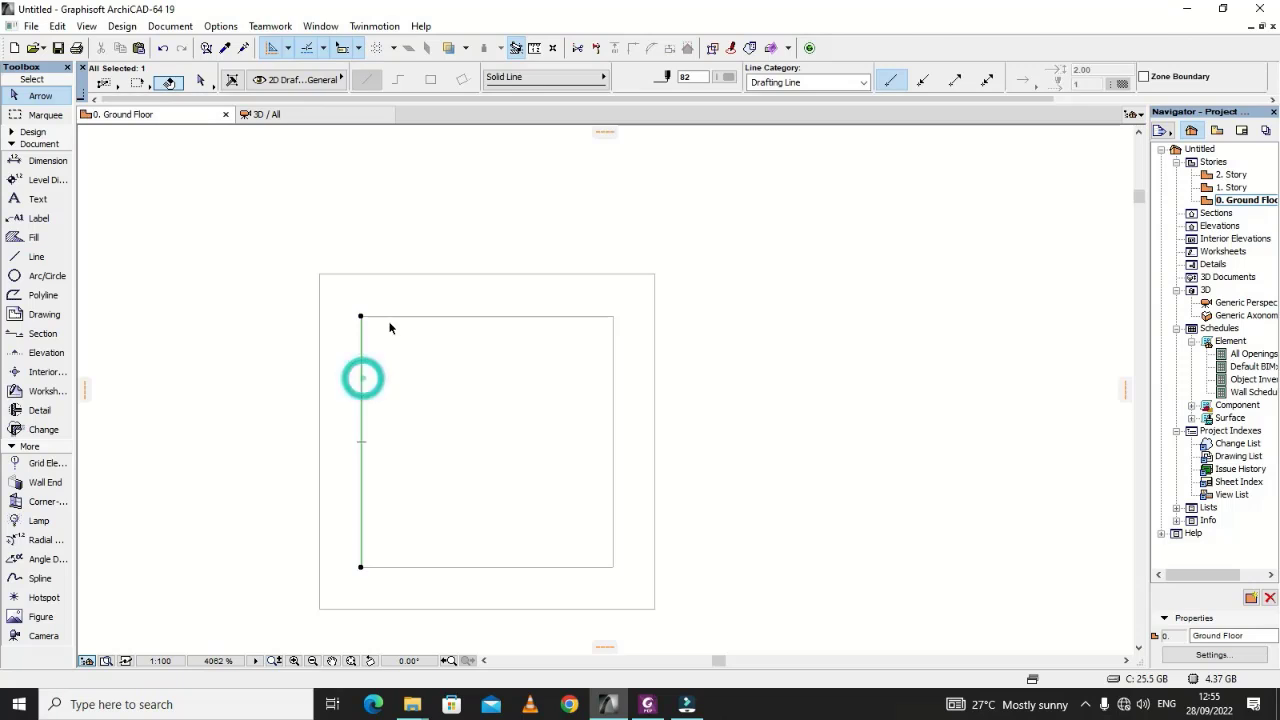
pyautogui.keyDown('shift'); pyautogui.click(392, 316); pyautogui.keyUp('shift')
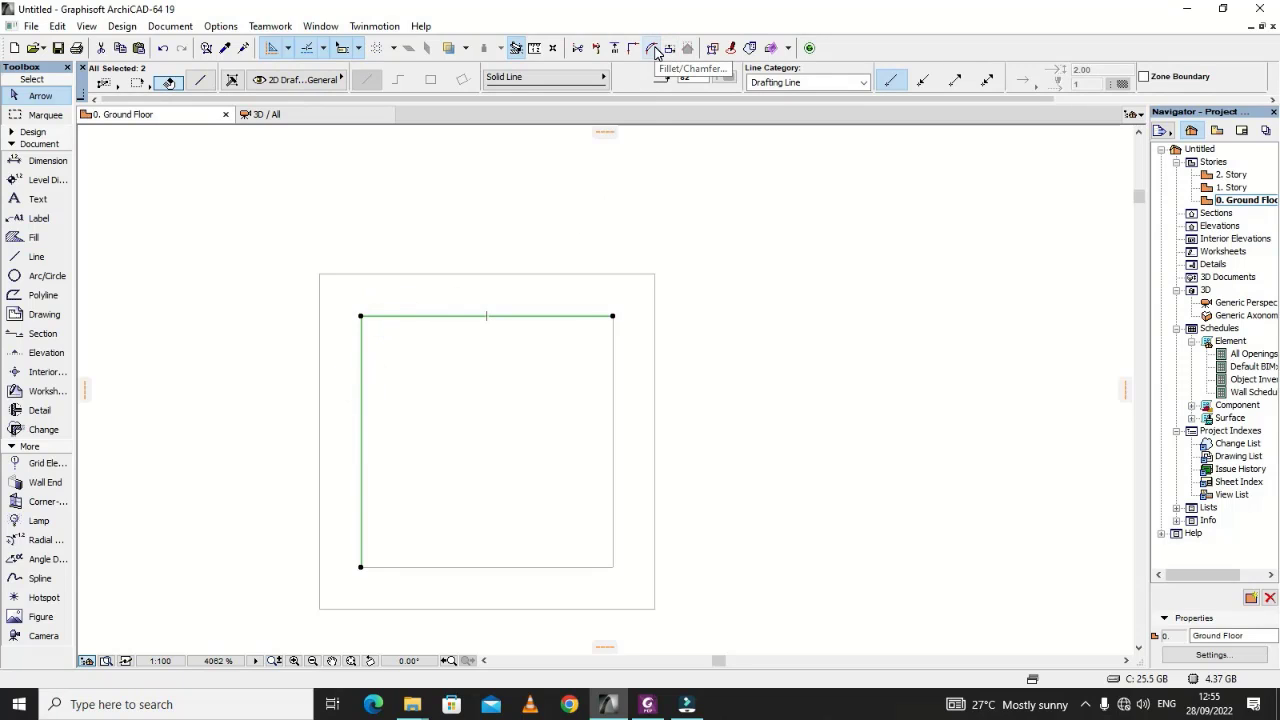
pyautogui.click(652, 48)
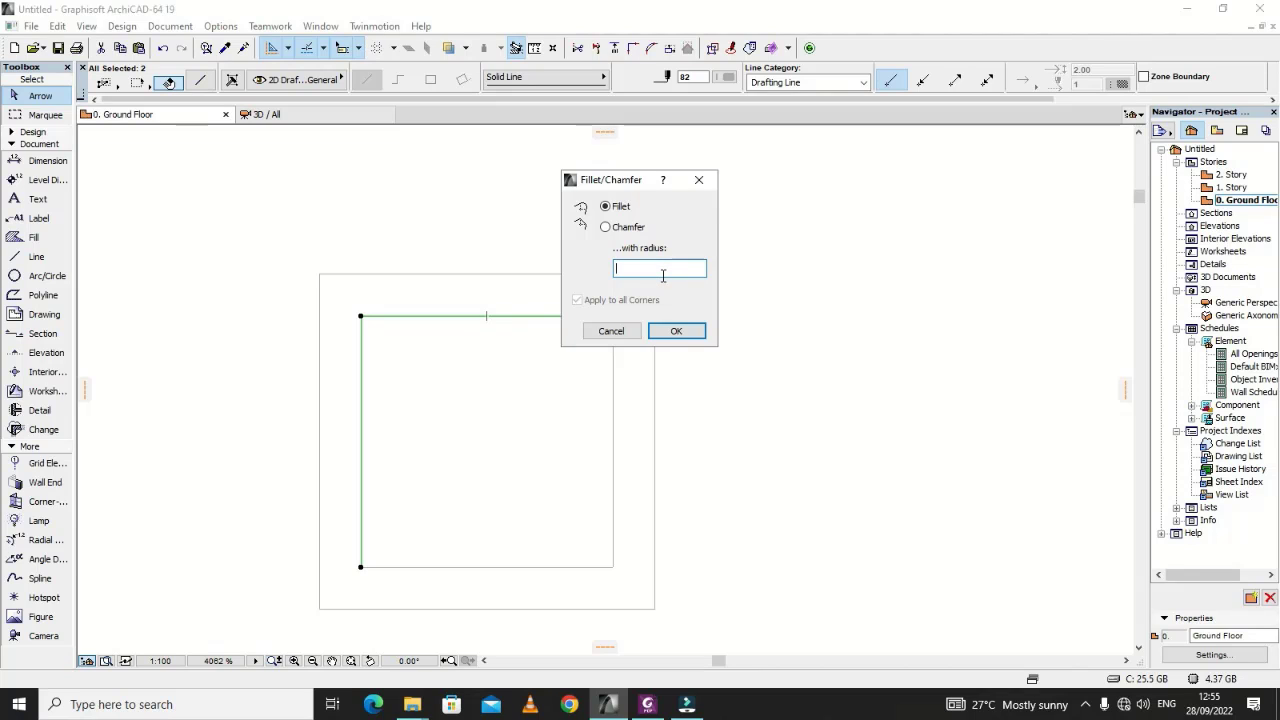
pyautogui.write('25')
pyautogui.click(676, 332)
pyautogui.click(684, 343)
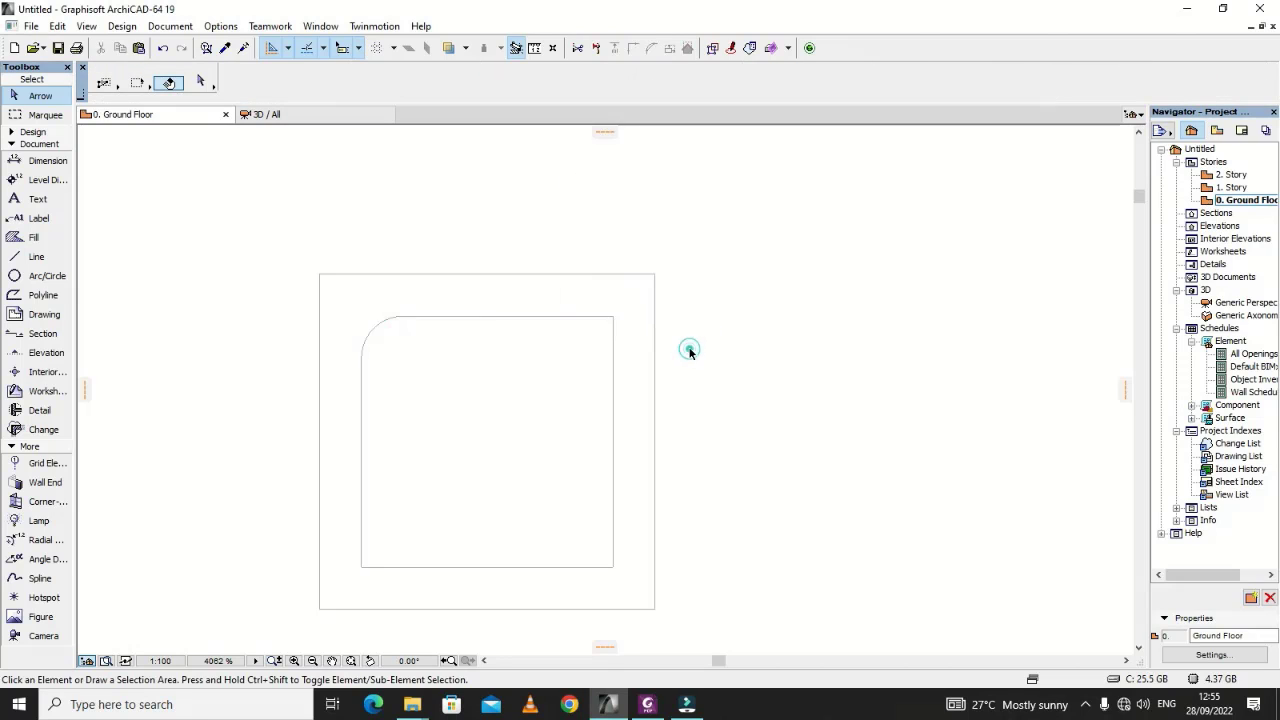
# Step: Fillet the inner outline's upper-left corner again with a 15 mm radius and delete the leftover 25 mm arc
pyautogui.click(613, 352)
pyautogui.scroll(-10, 775, 366)
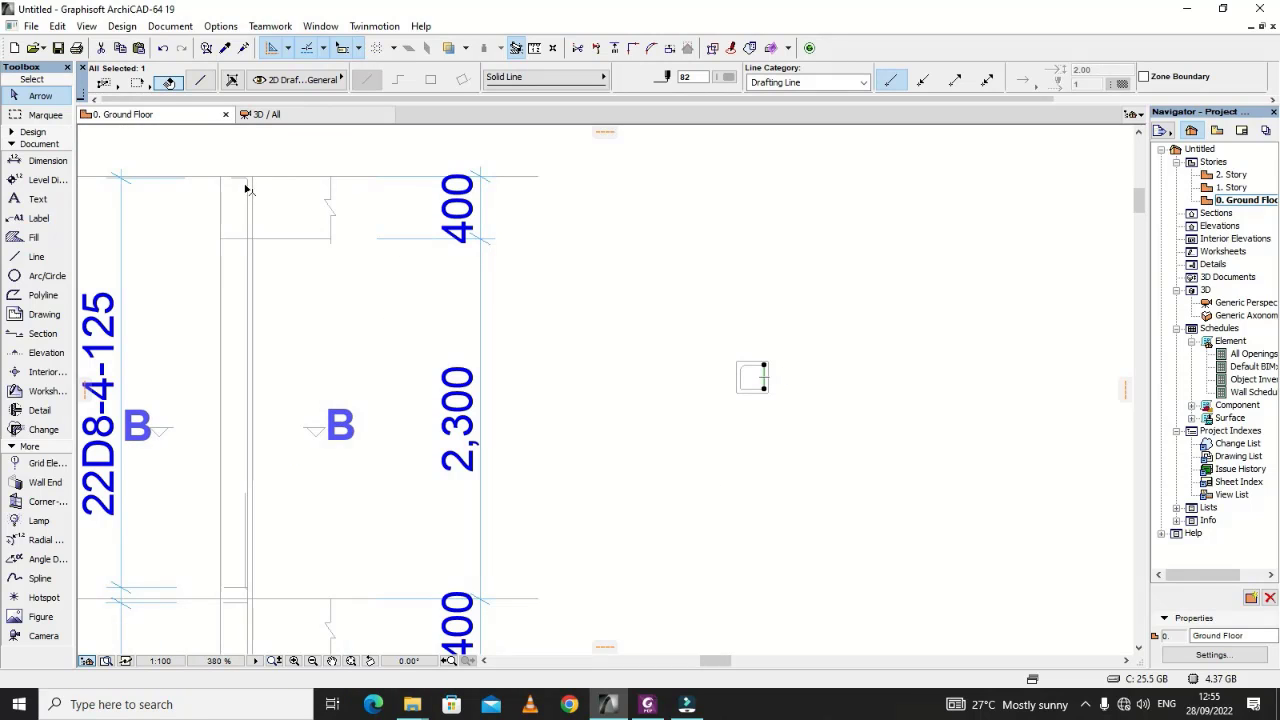
pyautogui.scroll(5, 749, 363)
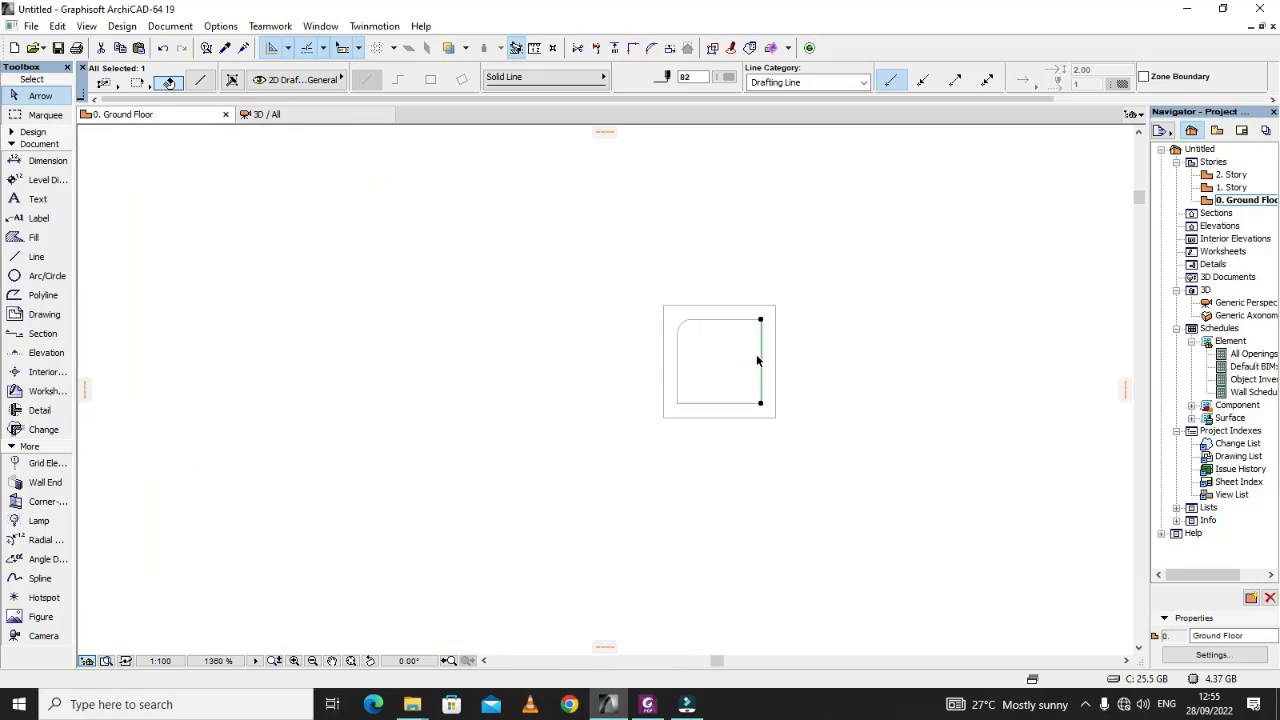
pyautogui.scroll(3, 757, 360)
pyautogui.click(612, 268)
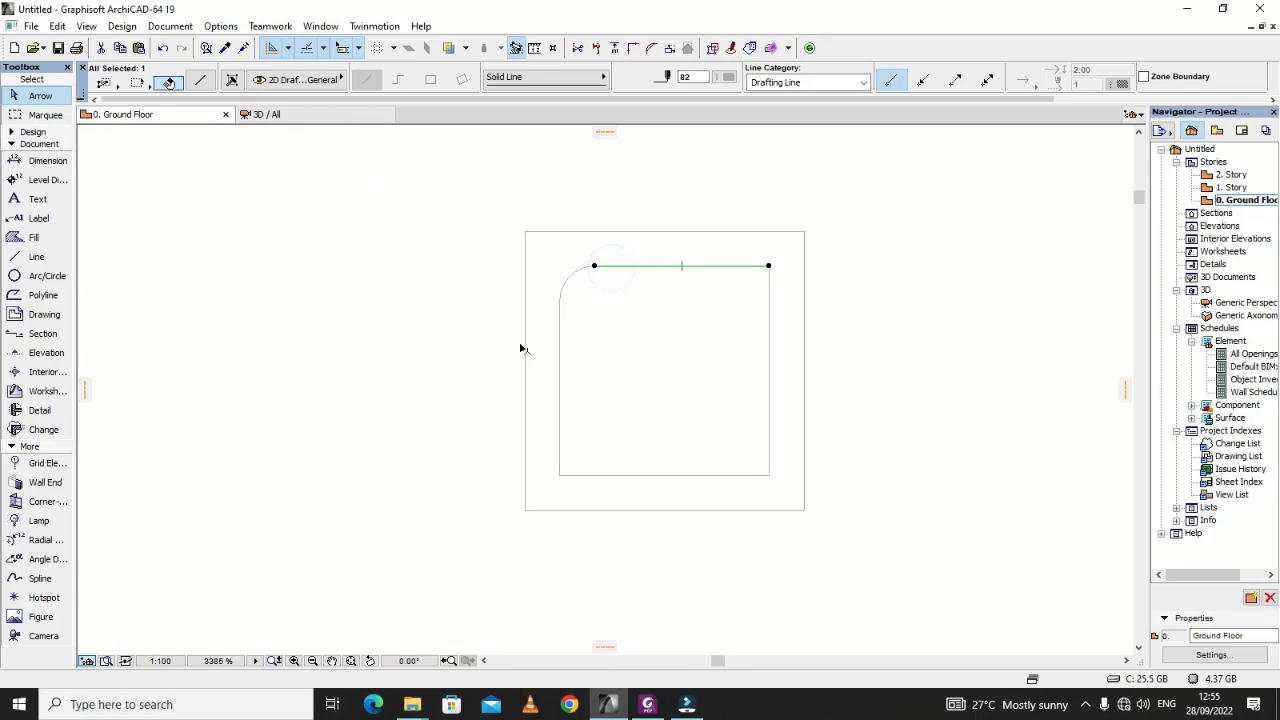
pyautogui.keyDown('shift'); pyautogui.click(560, 355); pyautogui.keyUp('shift')
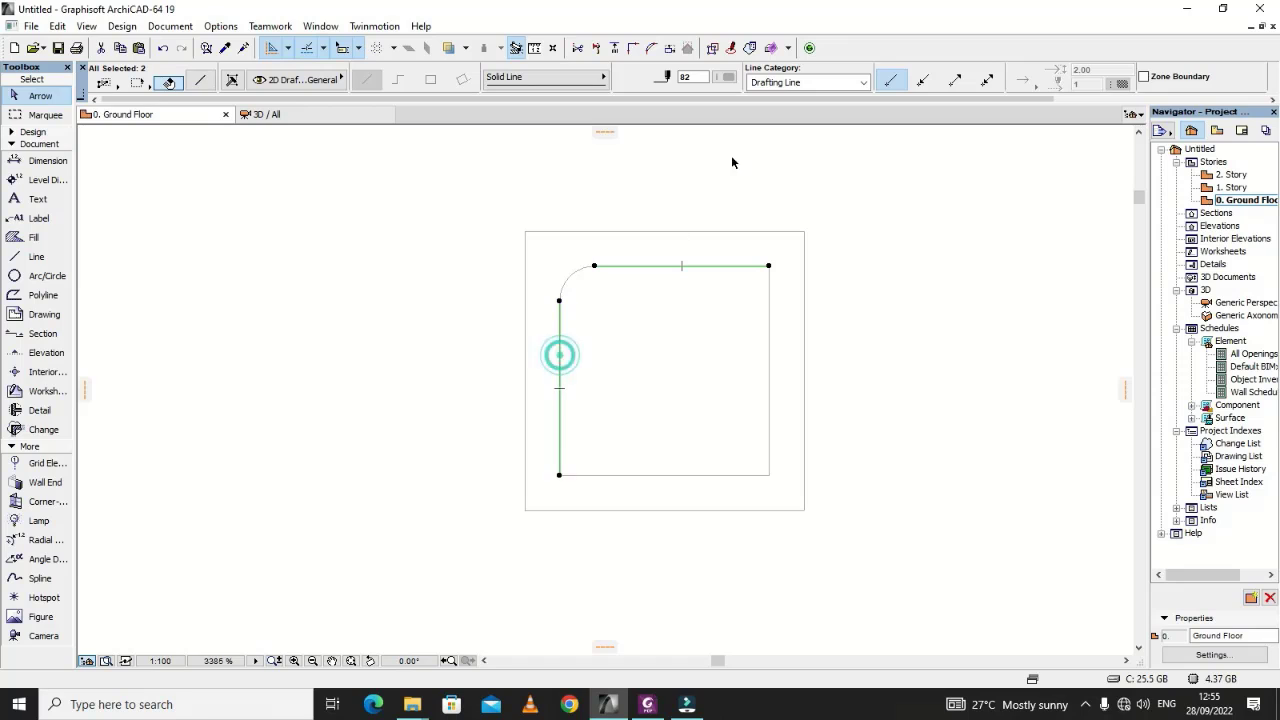
pyautogui.click(651, 48)
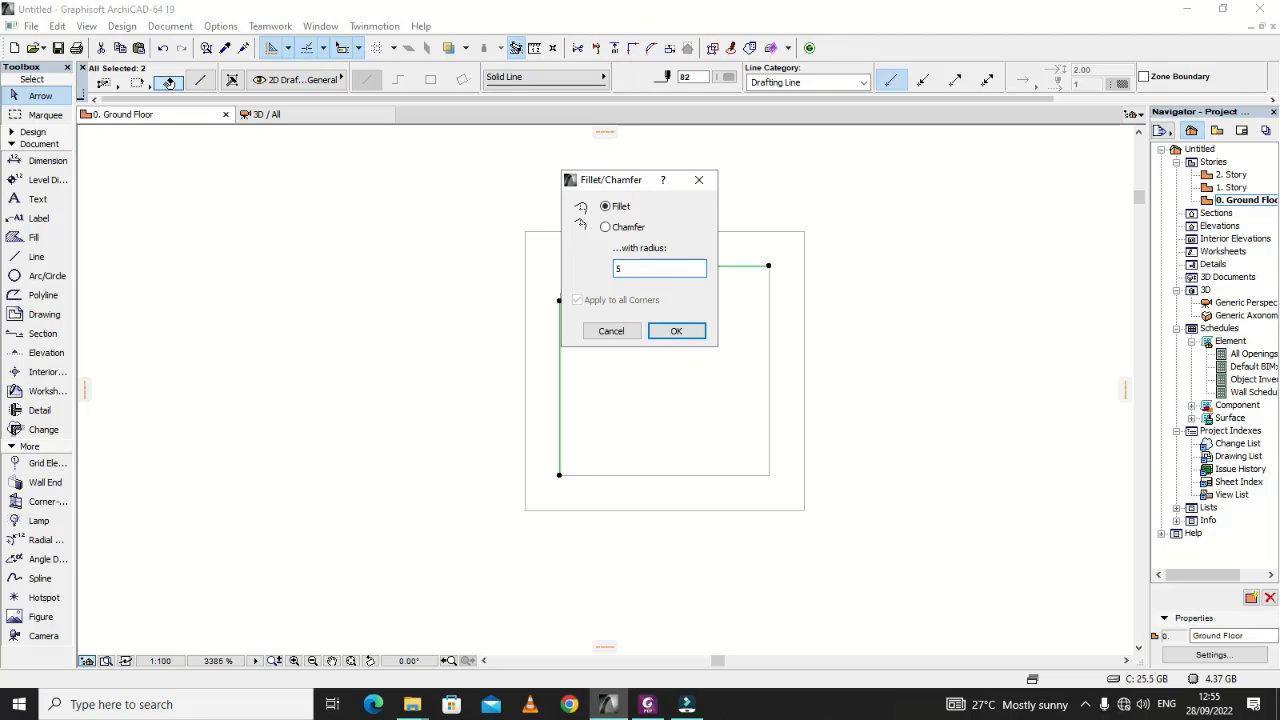
pyautogui.press('BackSpace')
pyautogui.write('15')
pyautogui.click(701, 334)
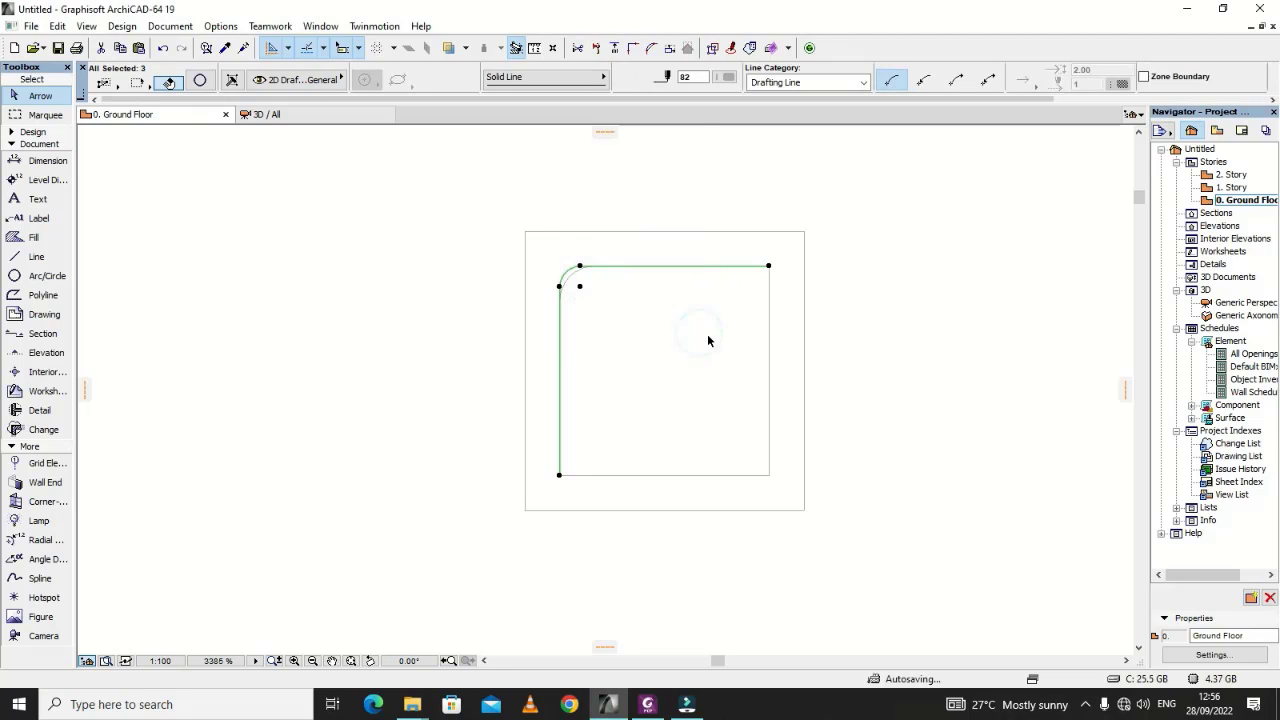
pyautogui.click(829, 362)
pyautogui.click(574, 273)
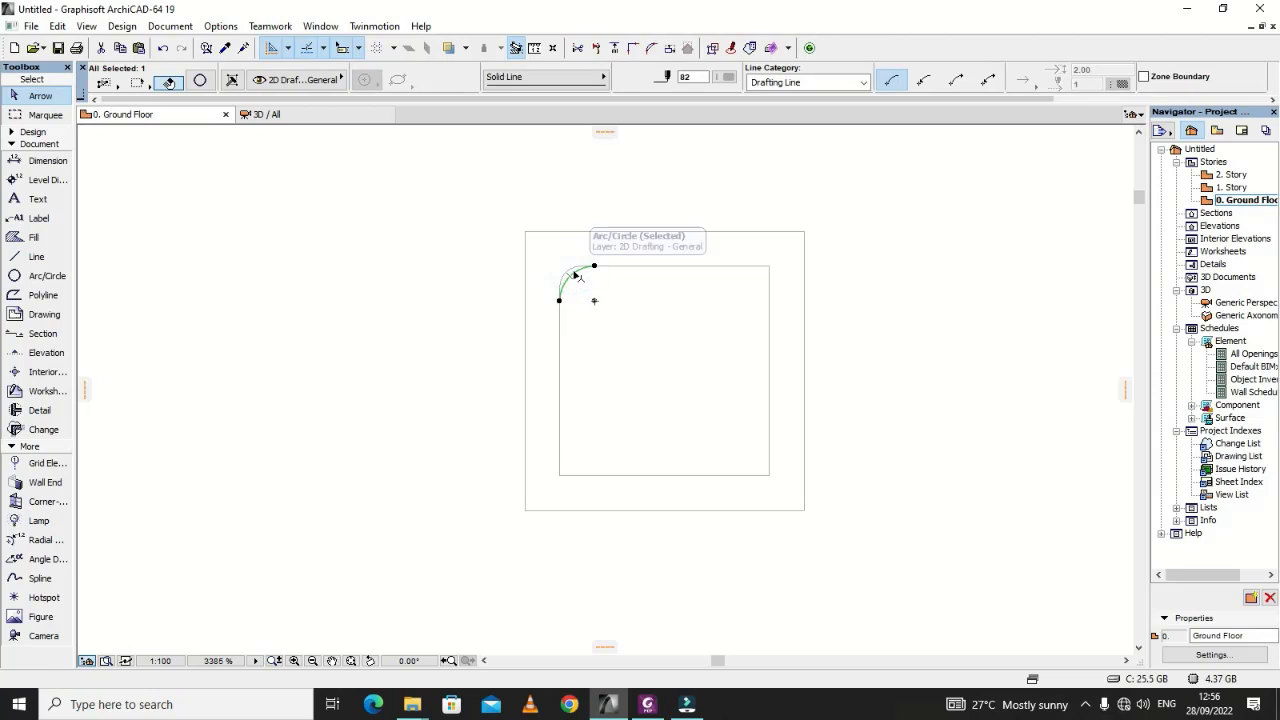
pyautogui.click(619, 278)
# Step: Fillet the inner outline's upper-right corner with a 15 mm radius
pyautogui.click(713, 267)
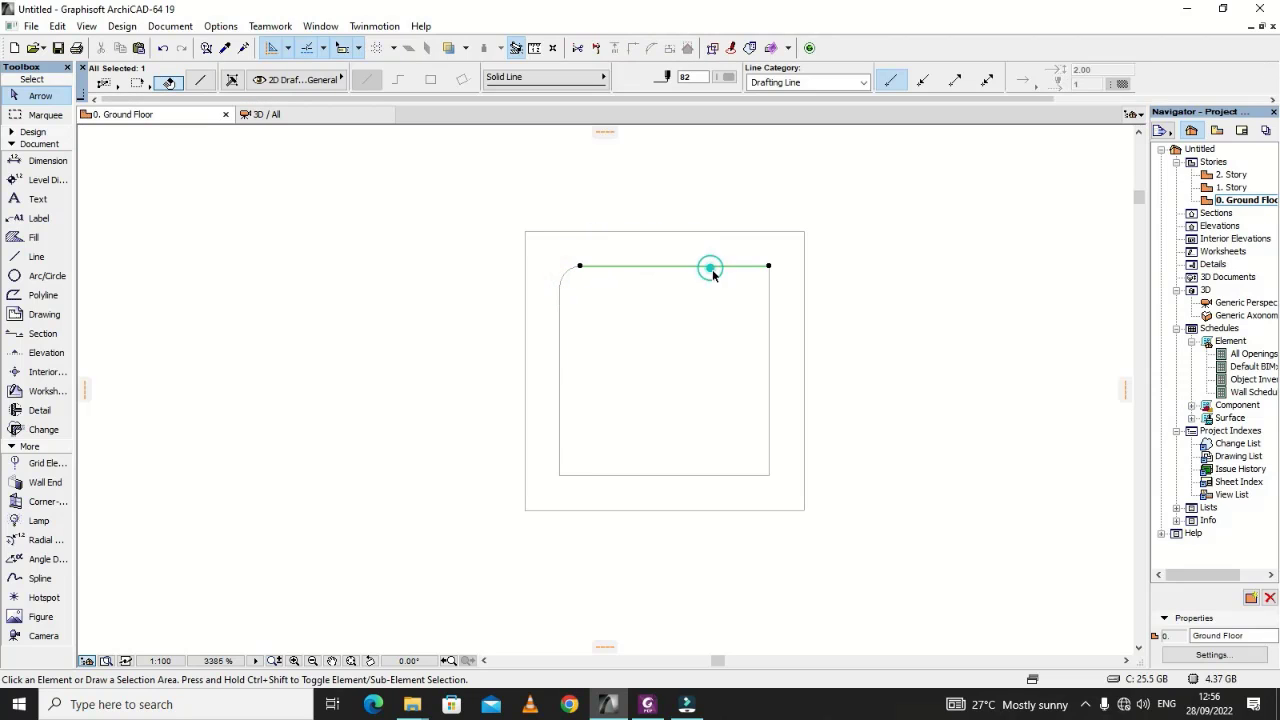
pyautogui.keyDown('shift'); pyautogui.click(769, 305); pyautogui.keyUp('shift')
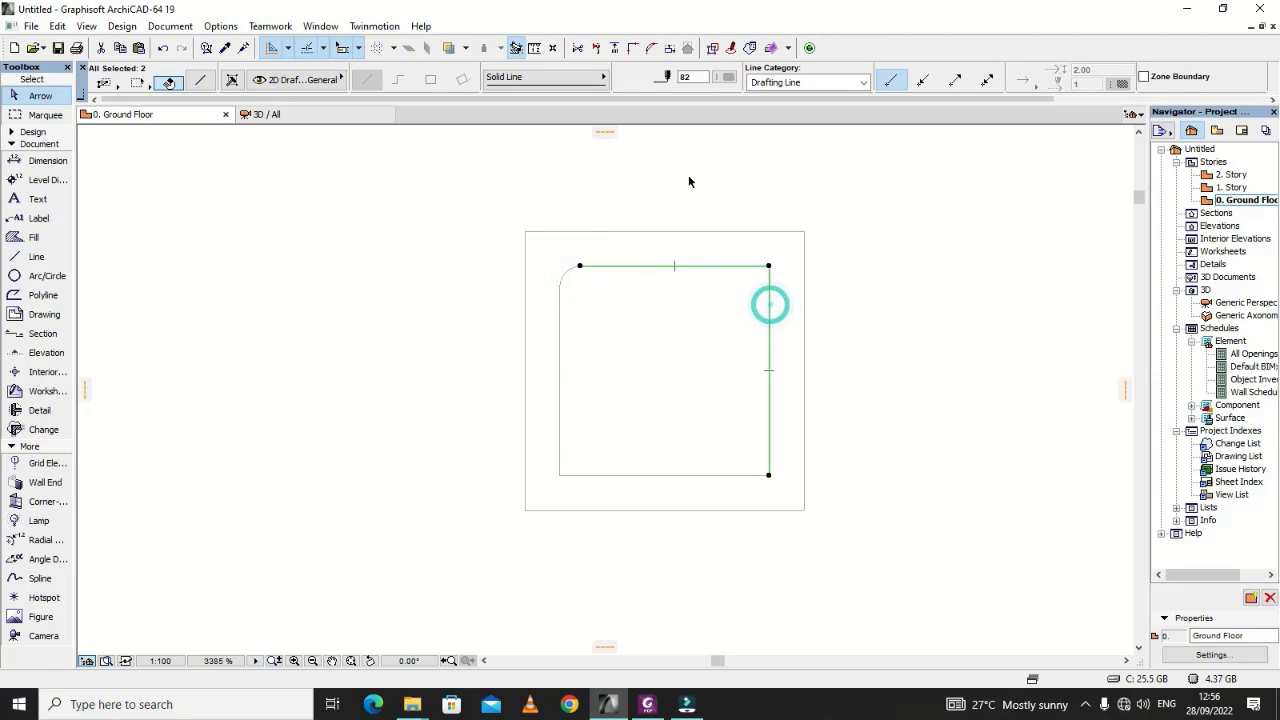
pyautogui.click(648, 47)
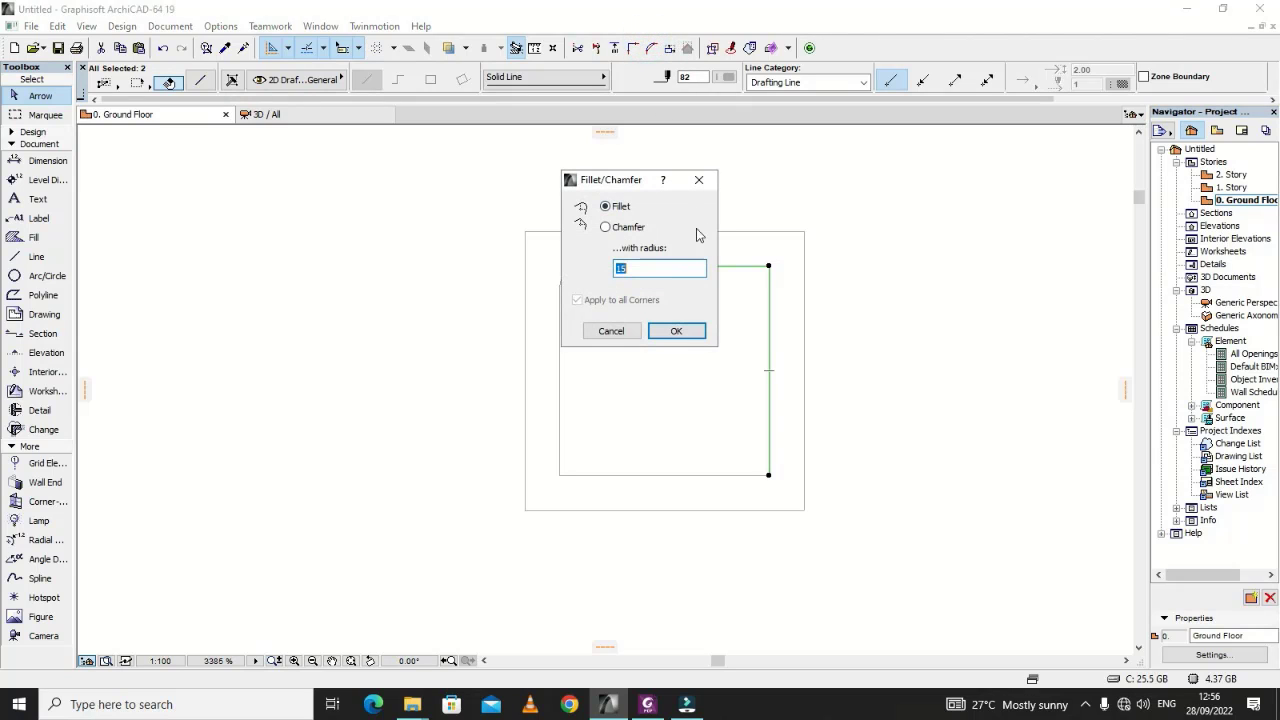
pyautogui.click(678, 330)
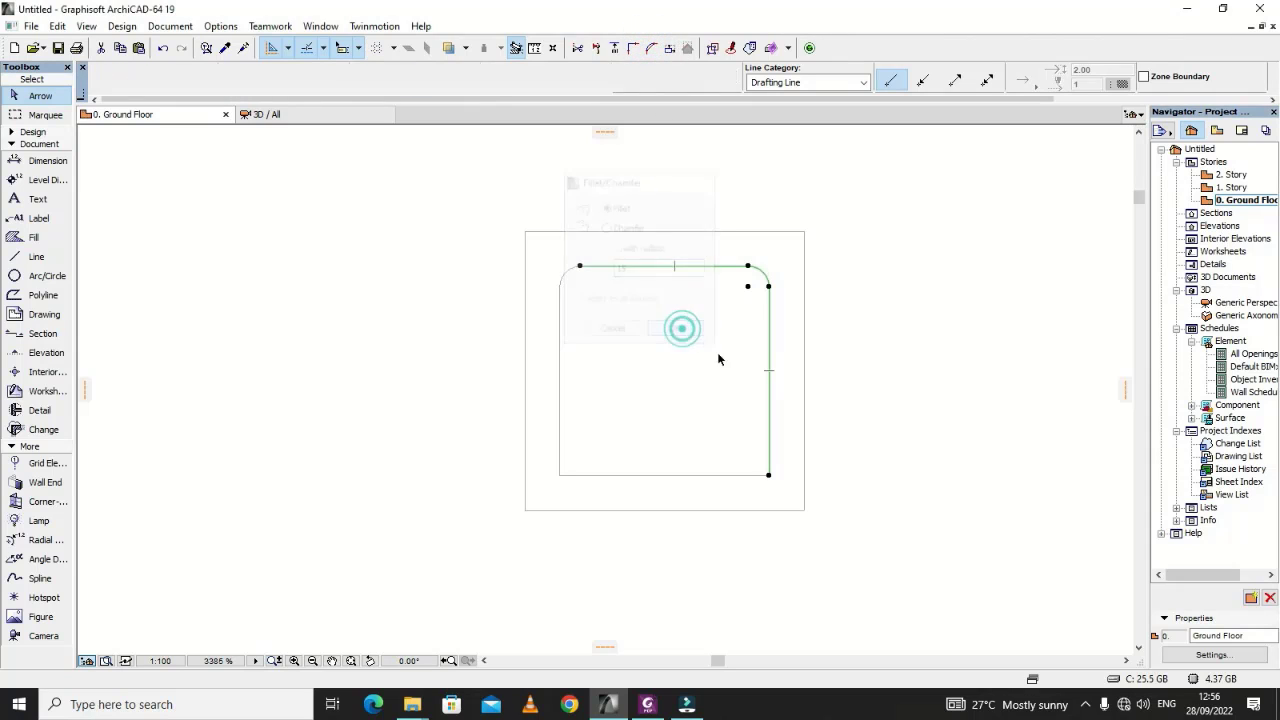
# Step: Fillet the inner outline's lower-right corner with a 15 mm radius and clear the selection
pyautogui.click(762, 476)
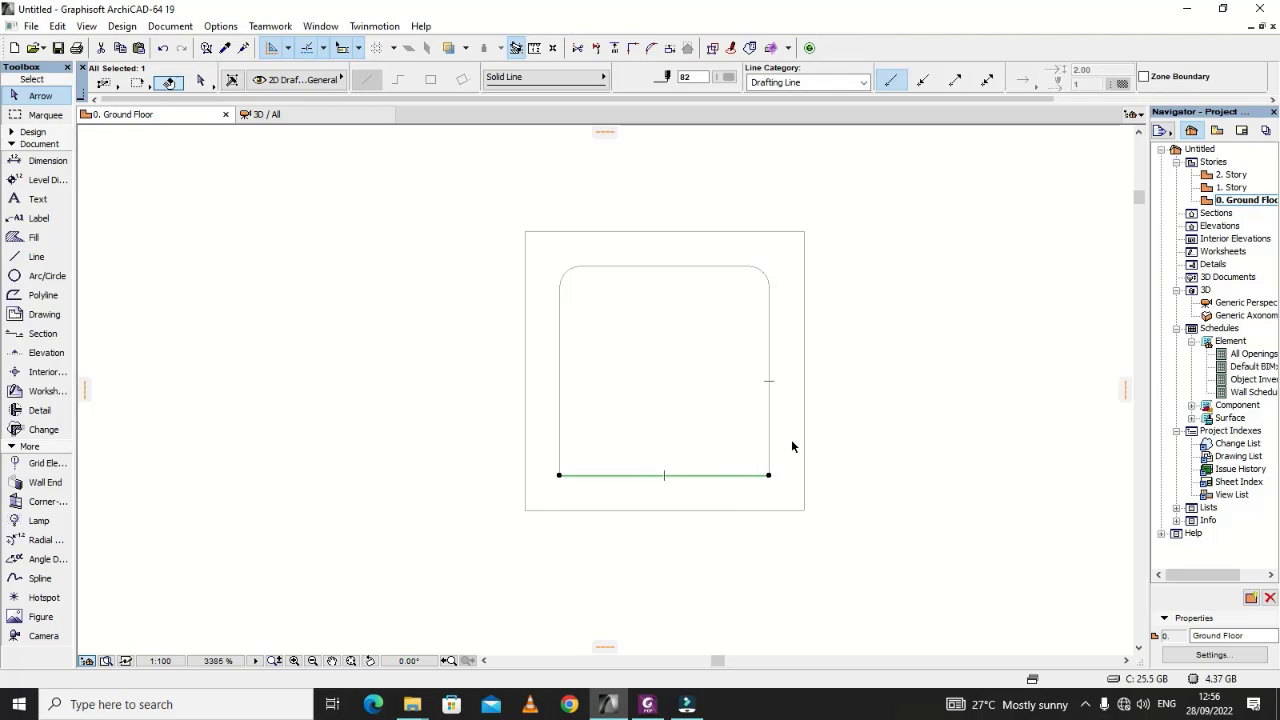
pyautogui.keyDown('shift'); pyautogui.click(767, 437); pyautogui.keyUp('shift')
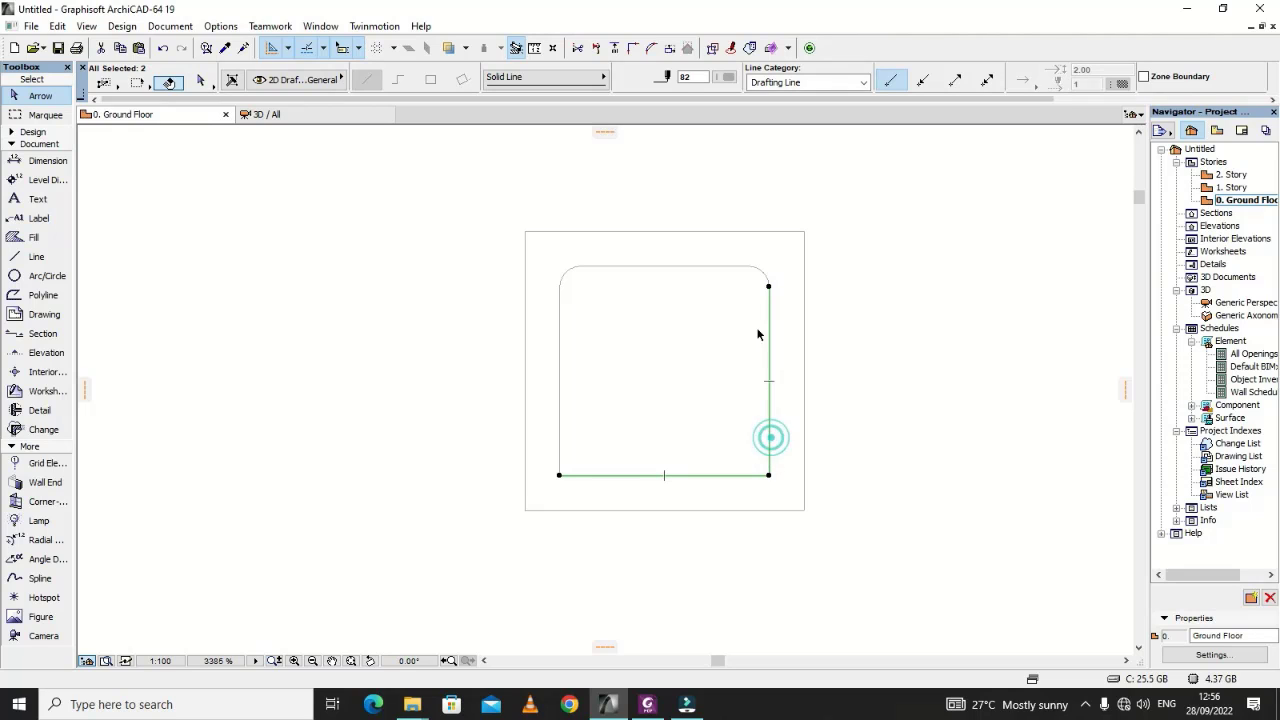
pyautogui.click(651, 49)
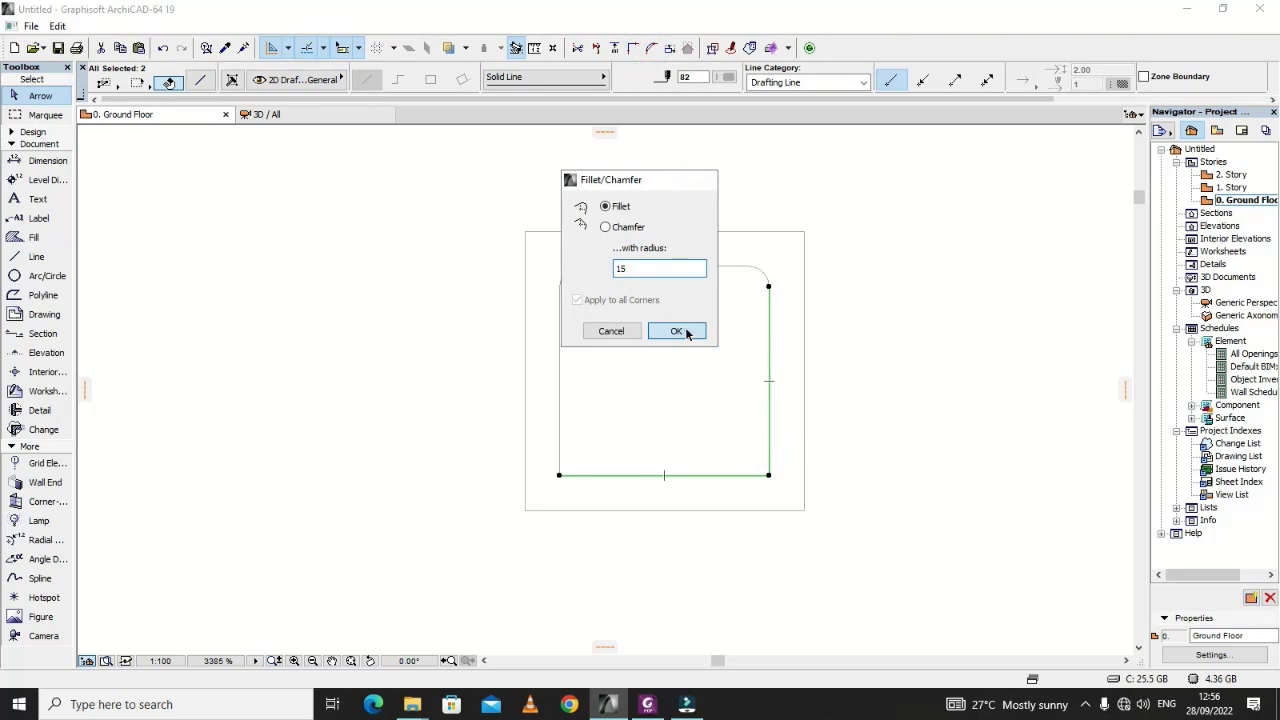
pyautogui.click(677, 331)
pyautogui.click(805, 430)
# Step: Fillet the inner outline's lower-left corner with a 15 mm radius and clear the selection
pyautogui.click(566, 475)
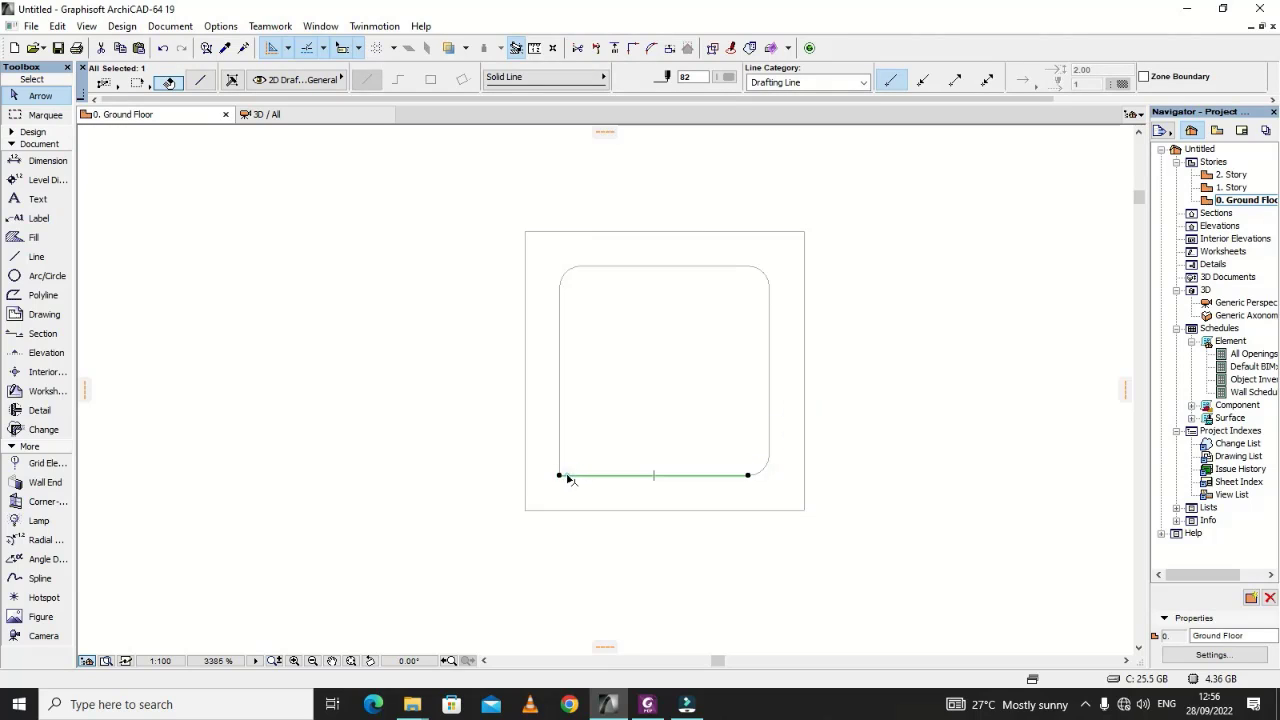
pyautogui.keyDown('shift'); pyautogui.click(560, 452); pyautogui.keyUp('shift')
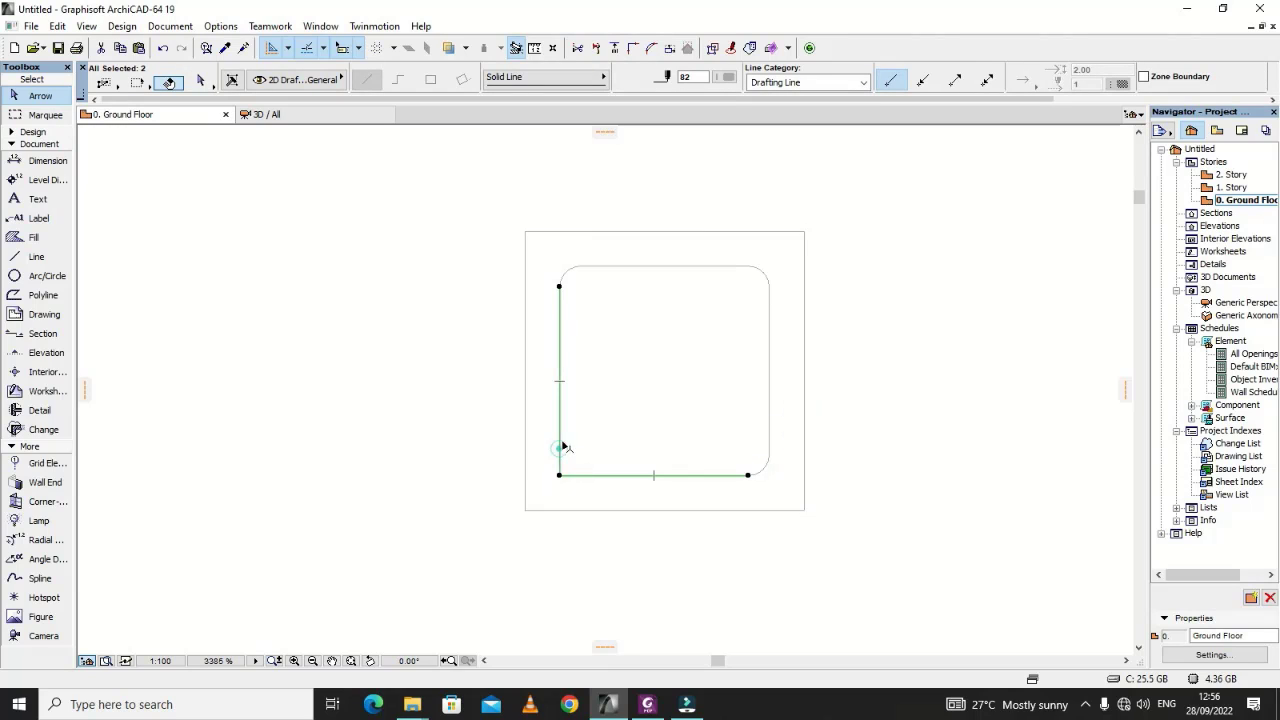
pyautogui.click(657, 50)
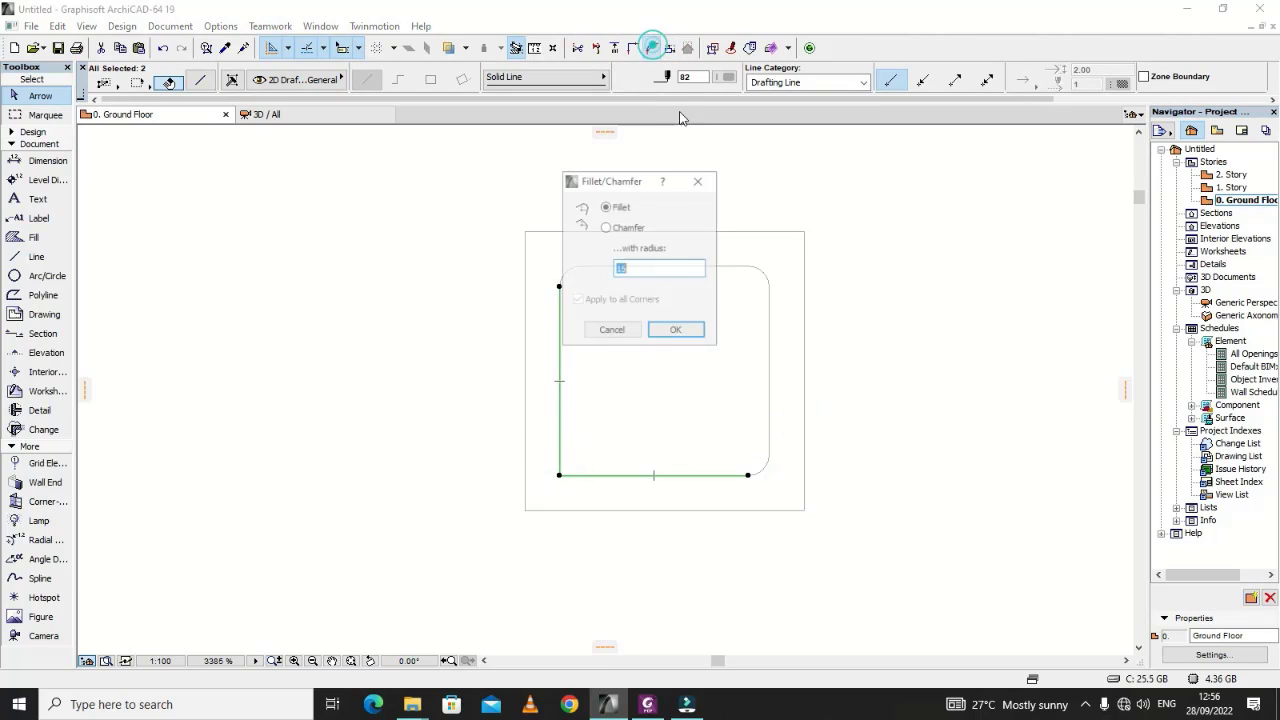
pyautogui.click(674, 330)
pyautogui.click(981, 416)
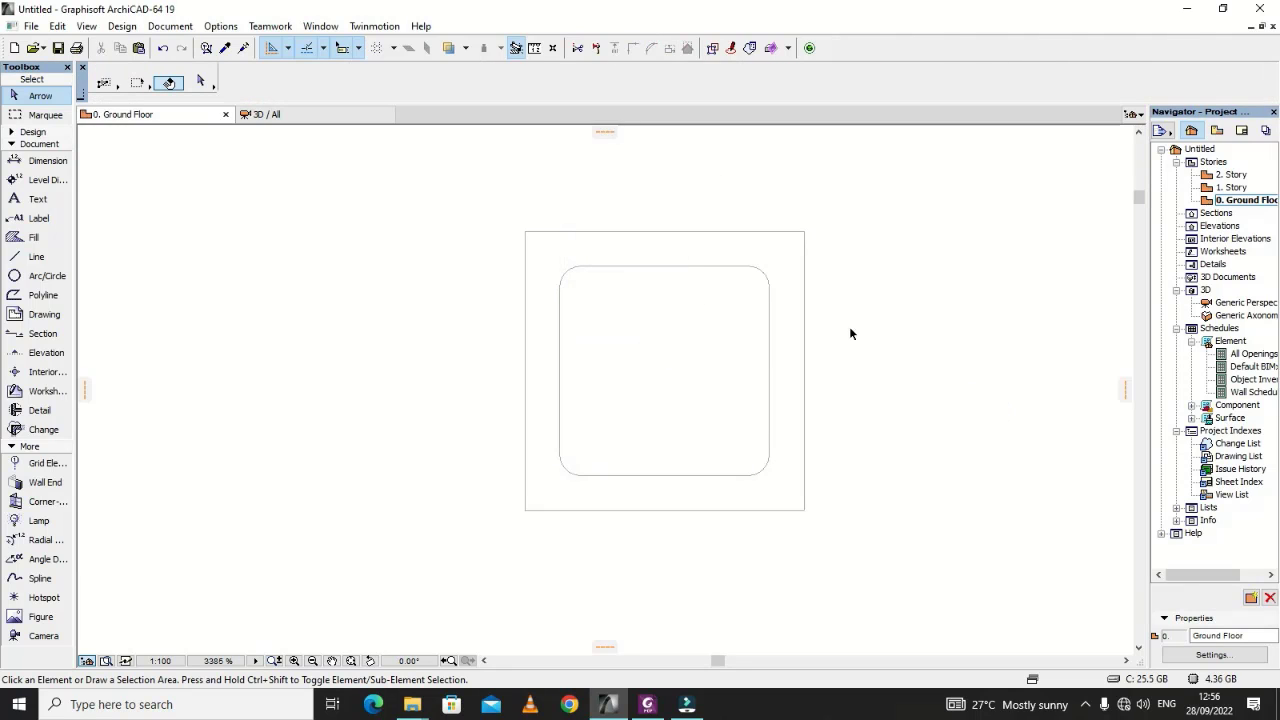
# Step: Start the Arc/Circle tool and check the corner bars and their diameters in the reference PDF's Section A-A and Section B-B details
pyautogui.click(36, 275)
pyautogui.scroll(3, 587, 303)
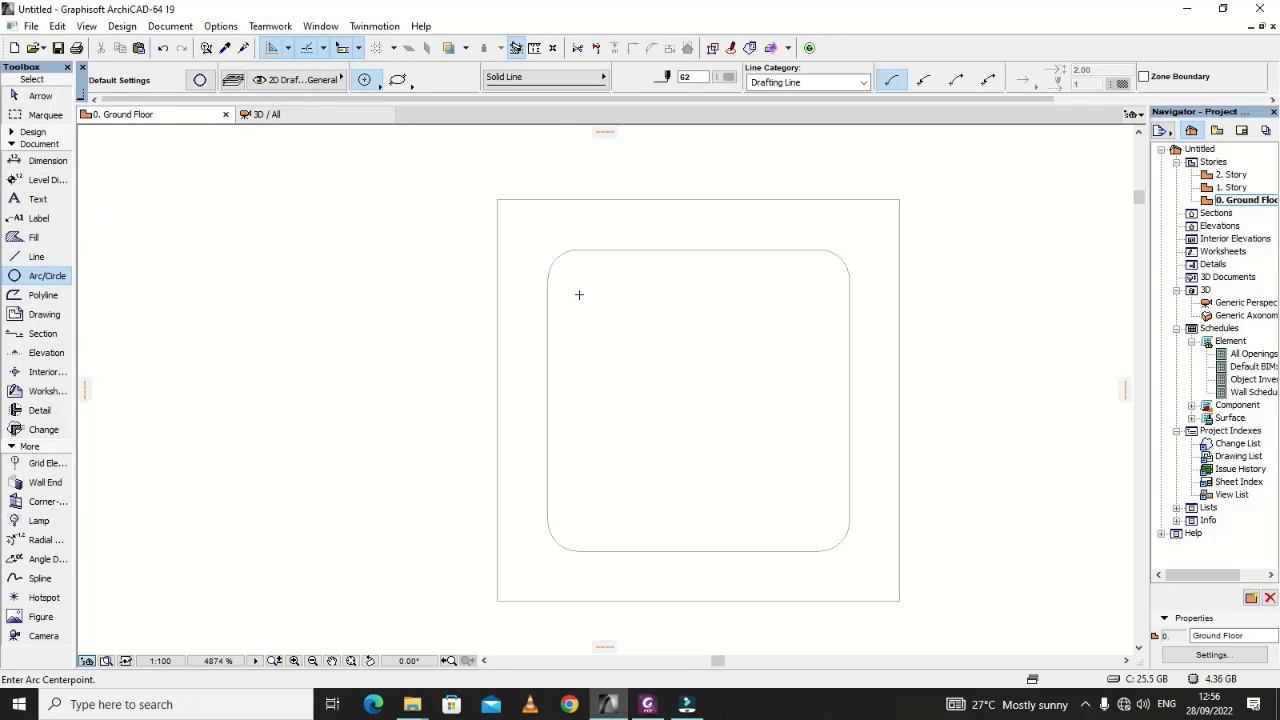
pyautogui.scroll(-10, 836, 361)
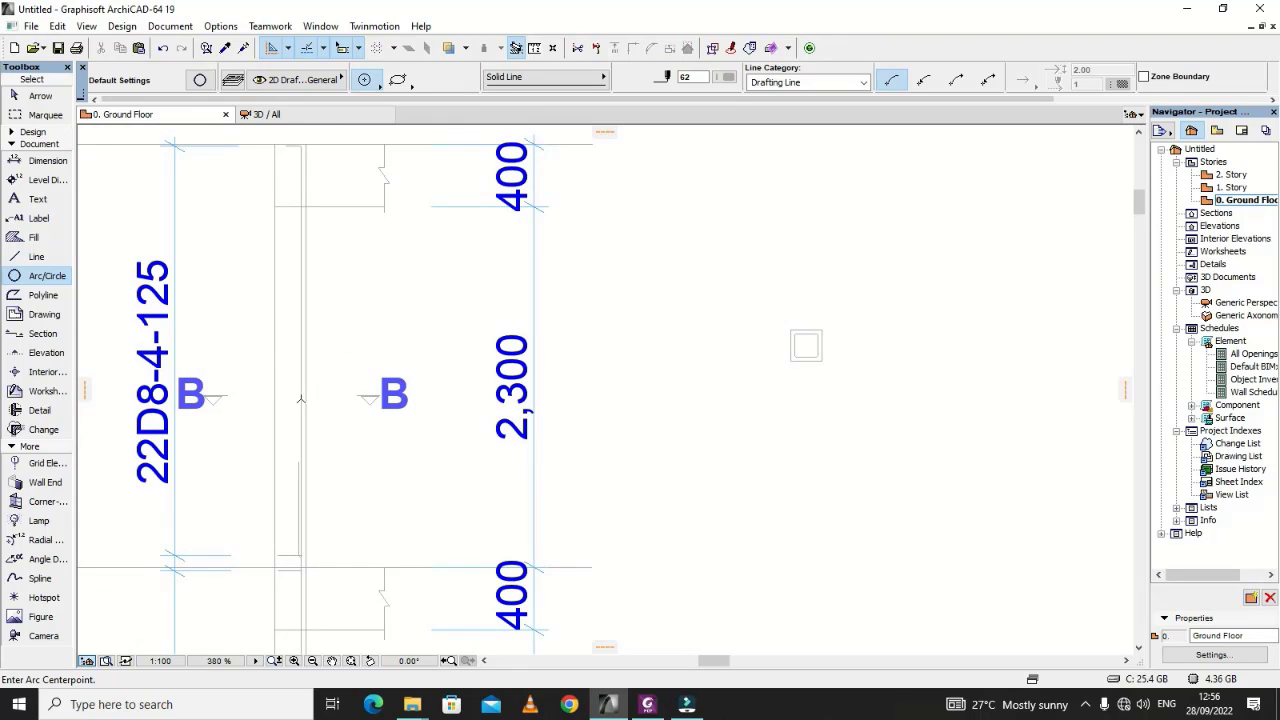
pyautogui.scroll(6, 800, 345)
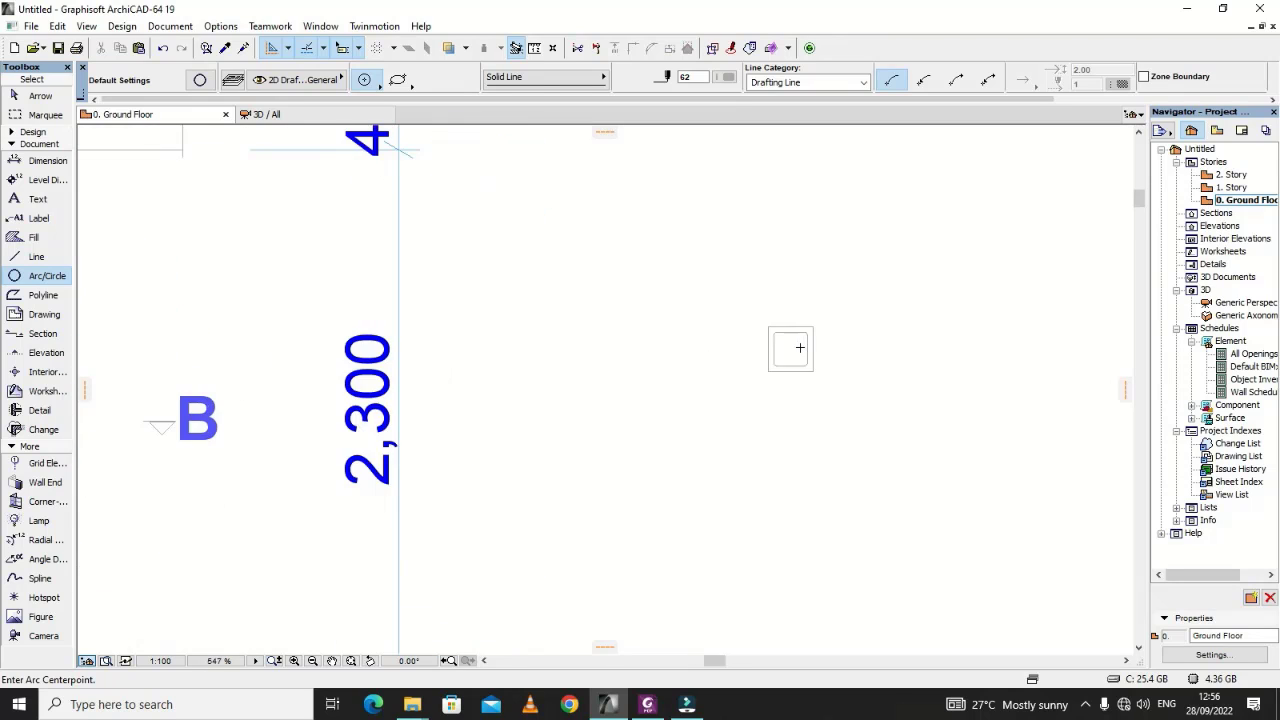
pyautogui.click(647, 704)
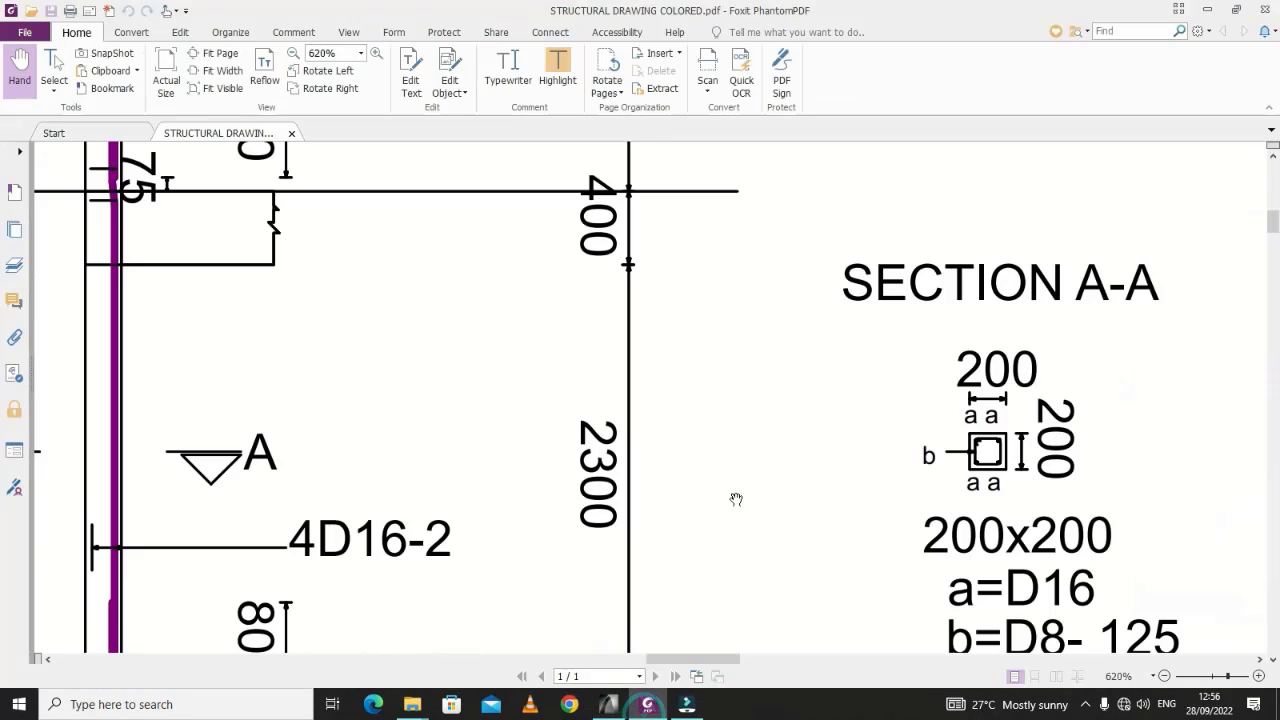
pyautogui.scroll(-4, 846, 466)
pyautogui.scroll(15, 700, 455)
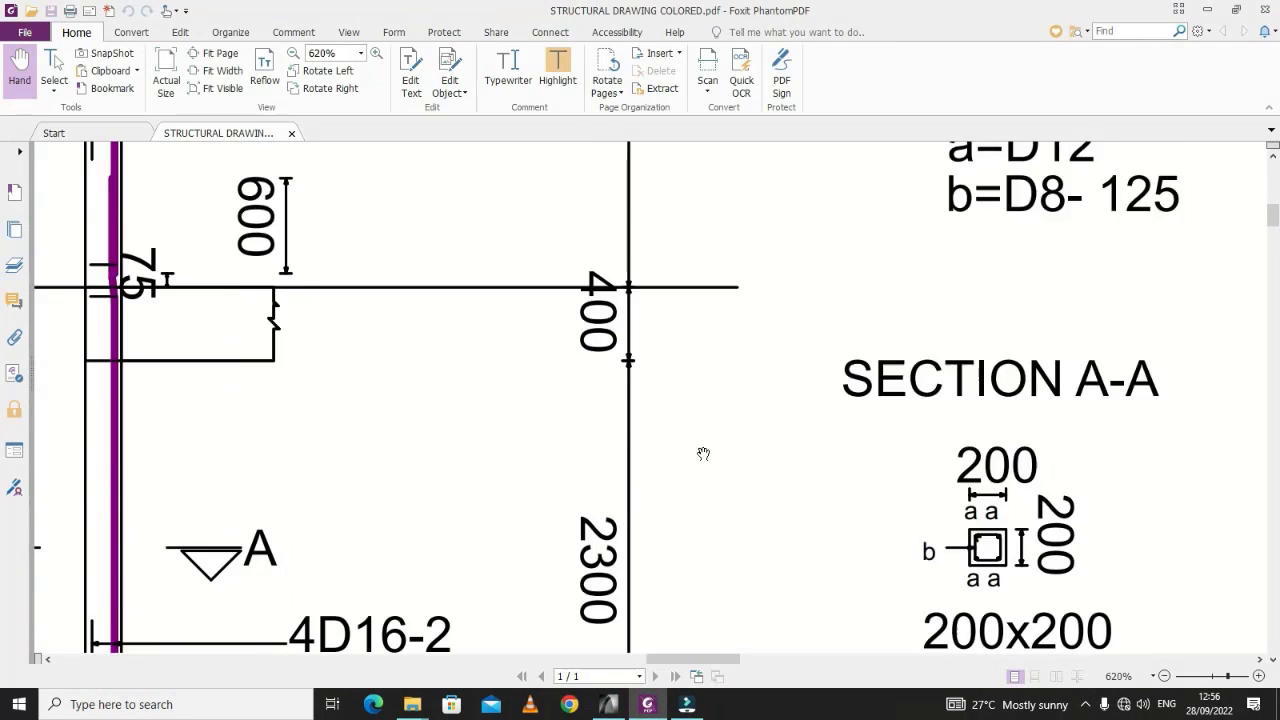
pyautogui.scroll(1, 369, 487)
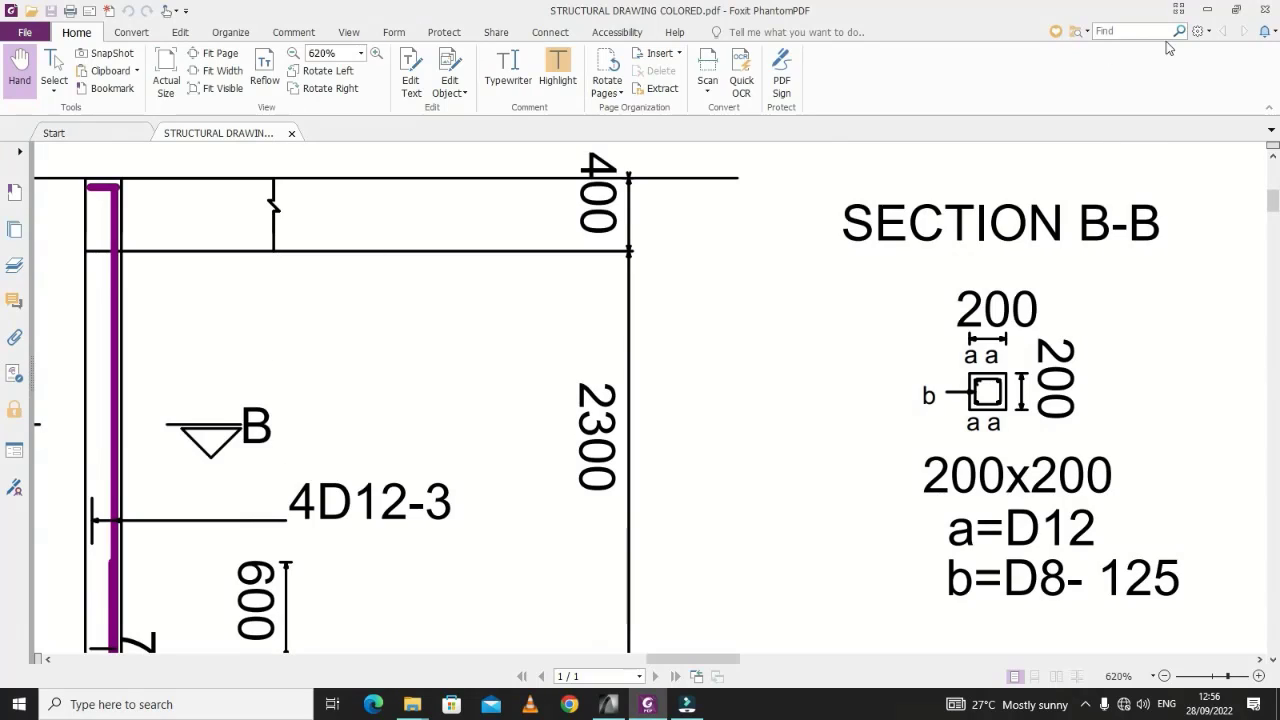
pyautogui.click(1207, 9)
pyautogui.scroll(8, 840, 297)
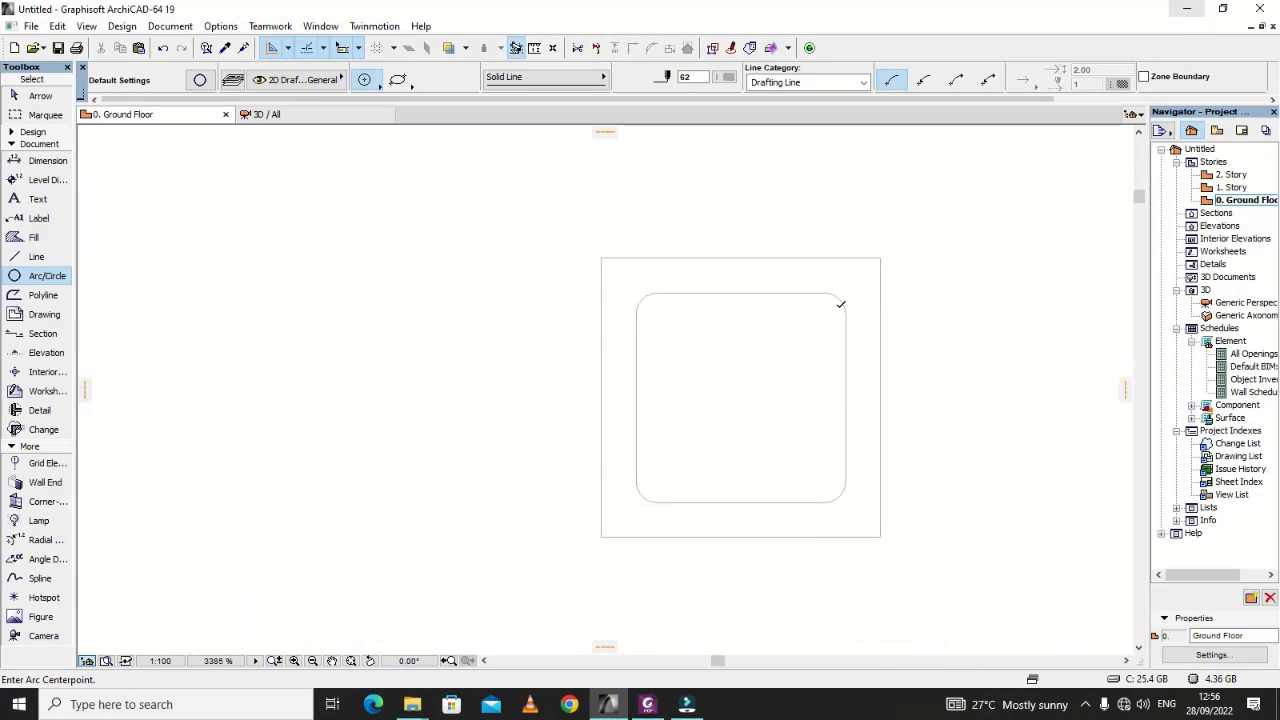
pyautogui.click(787, 304)
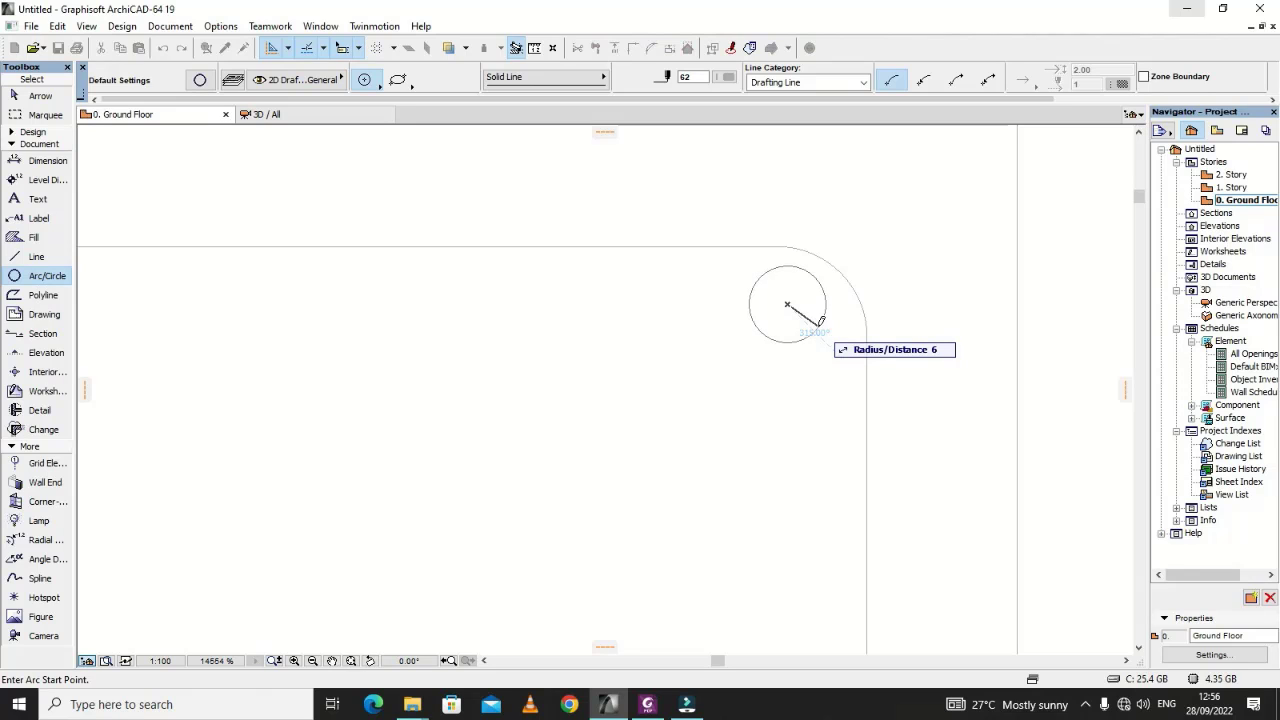
pyautogui.press('Return')
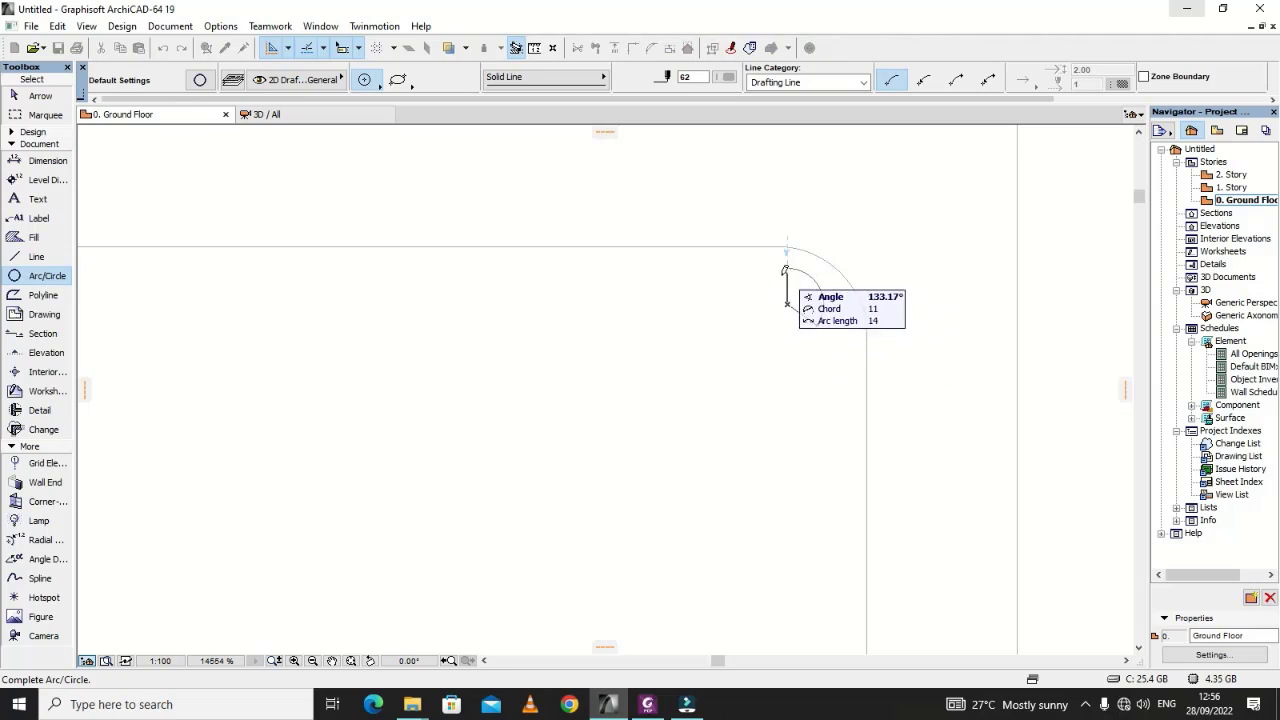
pyautogui.press('Escape')
# Step: Draw a corner bar circle of about 6 mm radius inside the inner outline's rounded upper-right corner
pyautogui.click(791, 294)
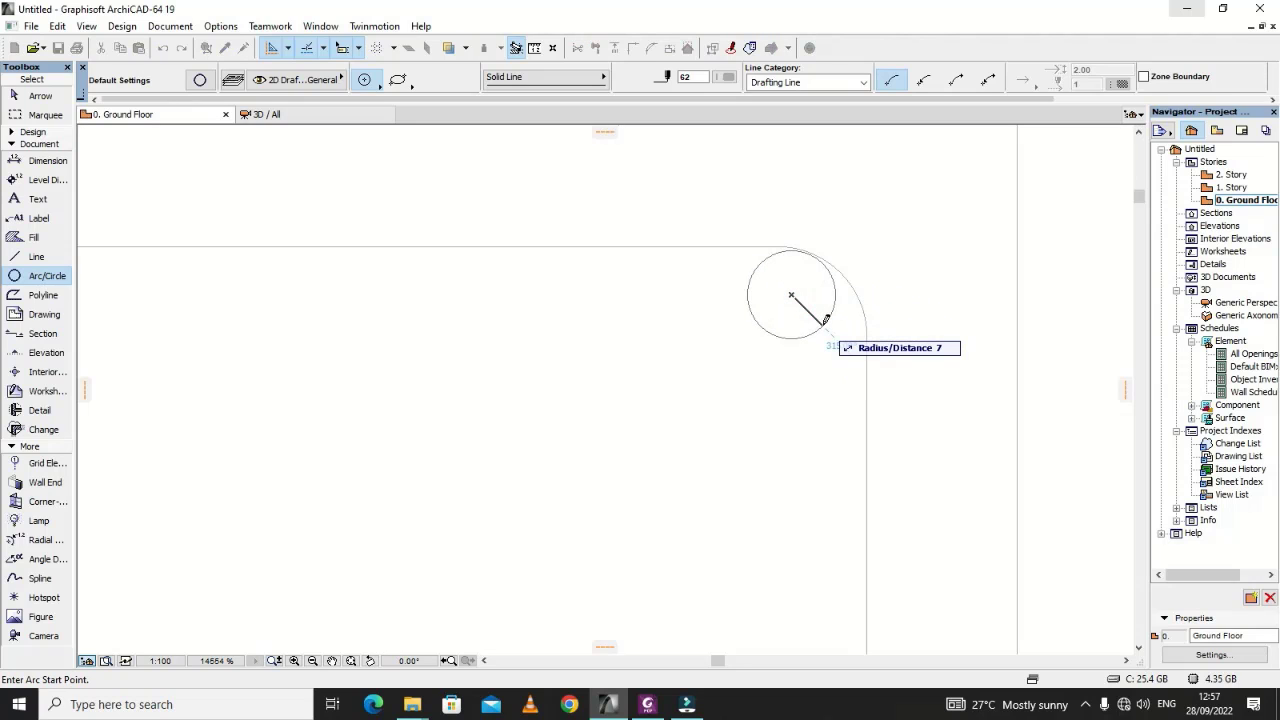
pyautogui.click(817, 320)
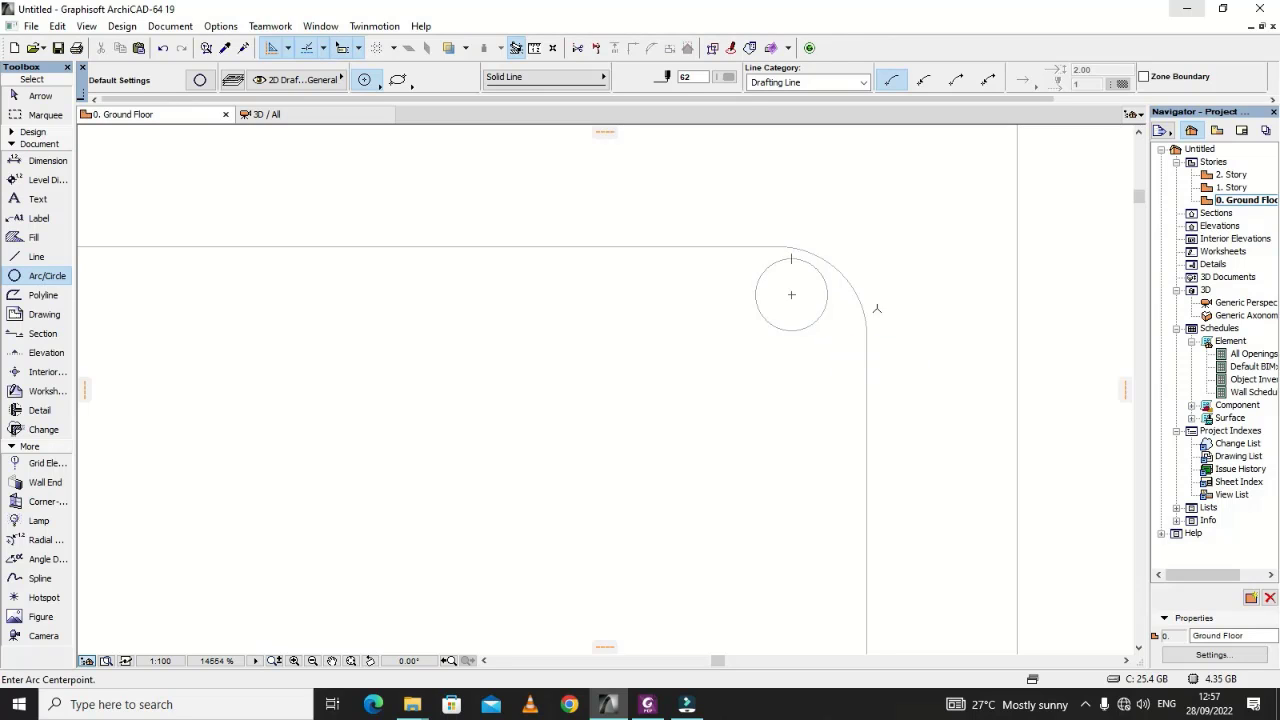
pyautogui.scroll(-3, 877, 308)
pyautogui.press('Escape')
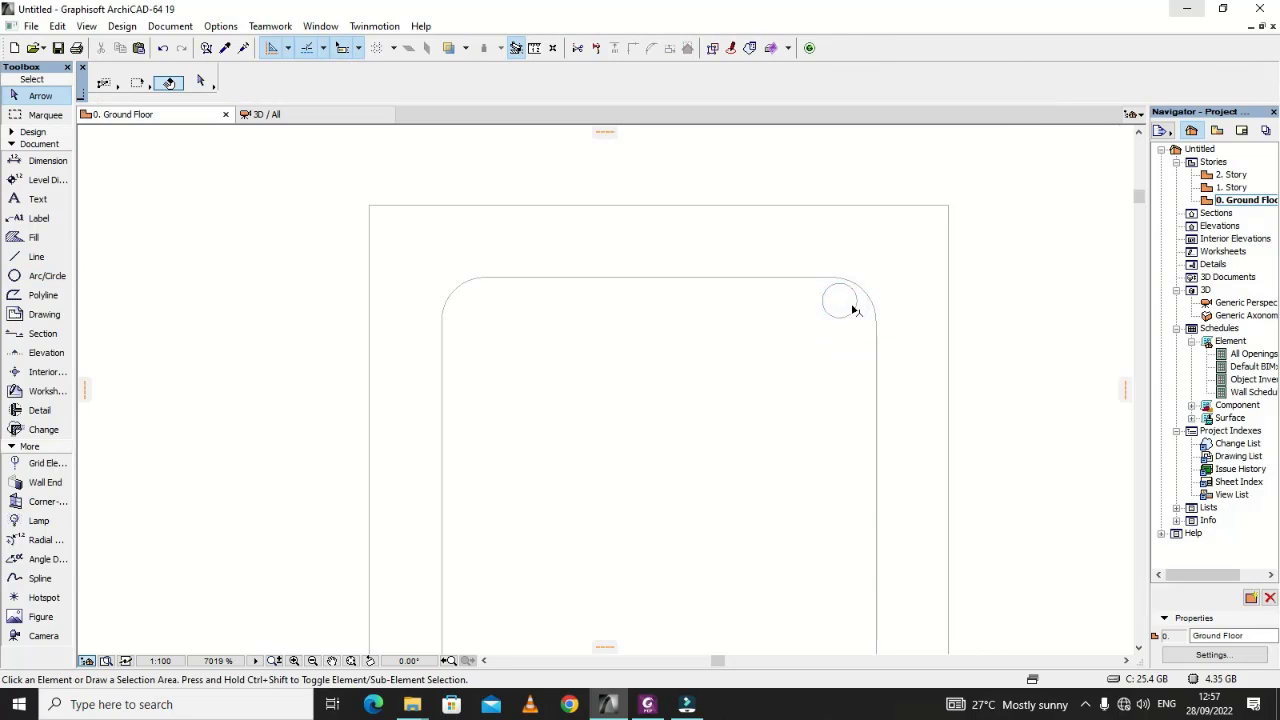
# Step: Drag a copy of the upper-right bar circle horizontally about 126 mm to the inner outline's upper-left corner
pyautogui.click(839, 300)
pyautogui.click(839, 300)
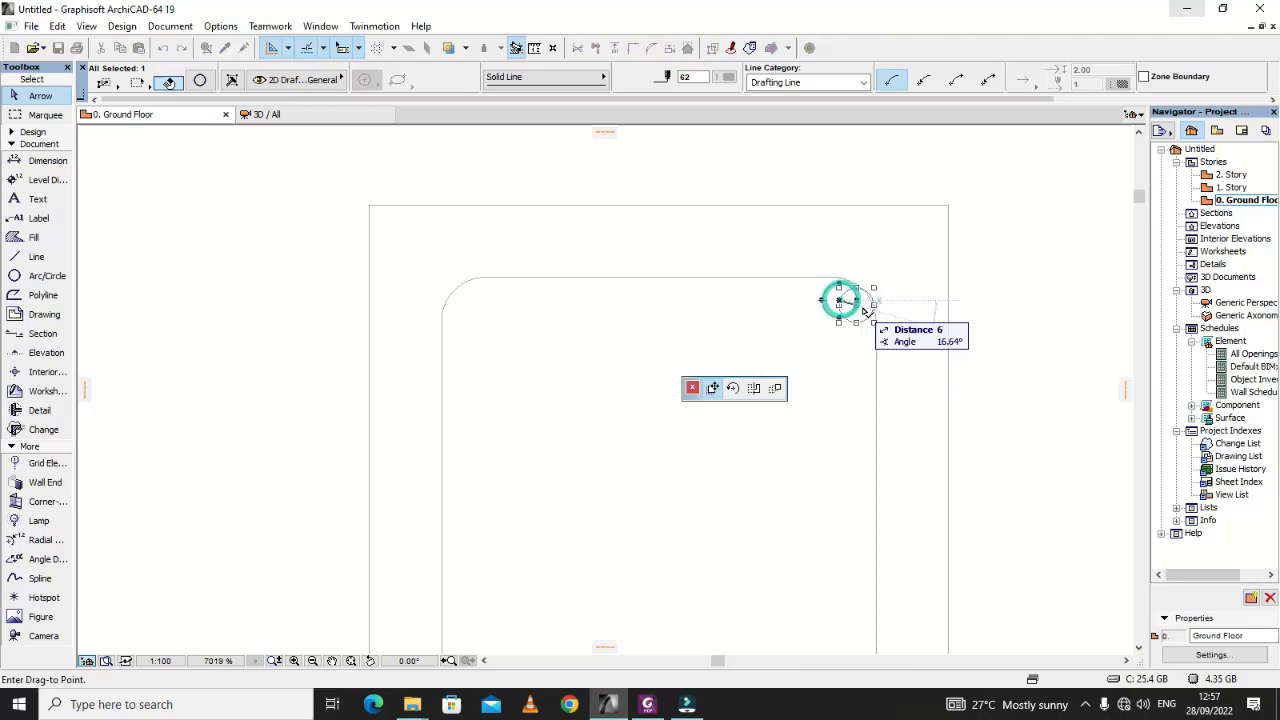
pyautogui.click(776, 388)
pyautogui.click(766, 417)
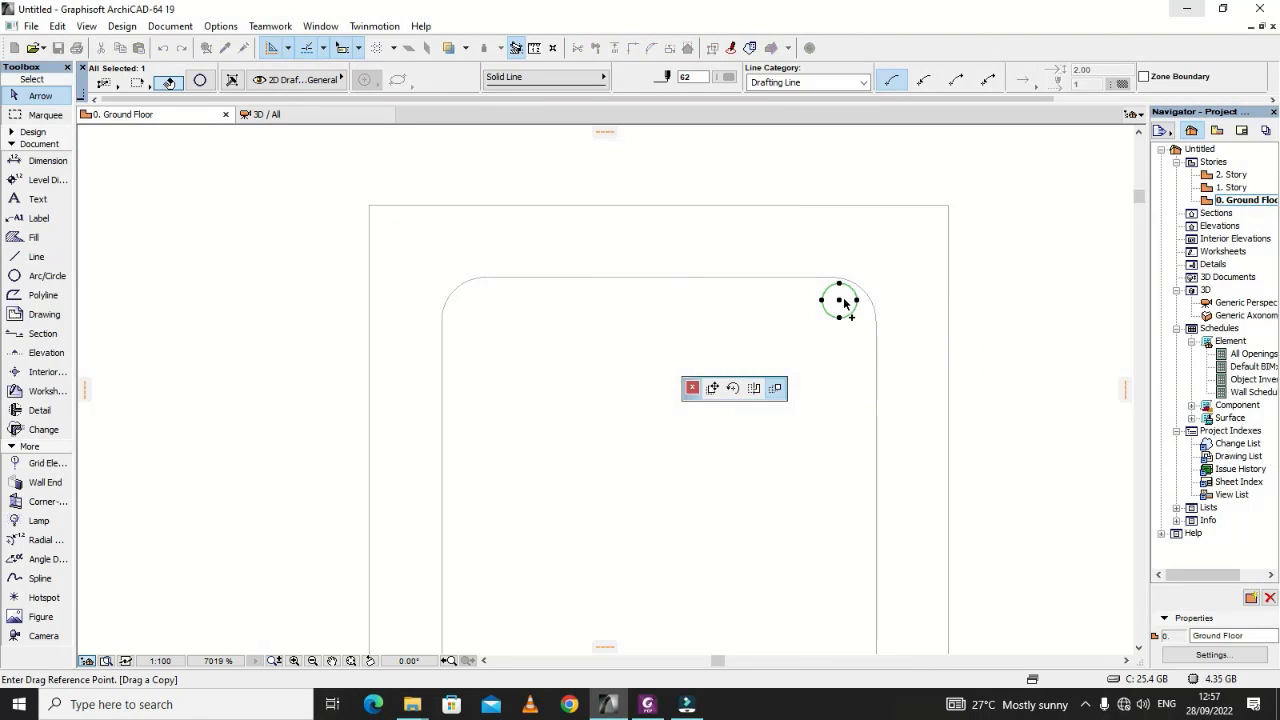
pyautogui.click(840, 300)
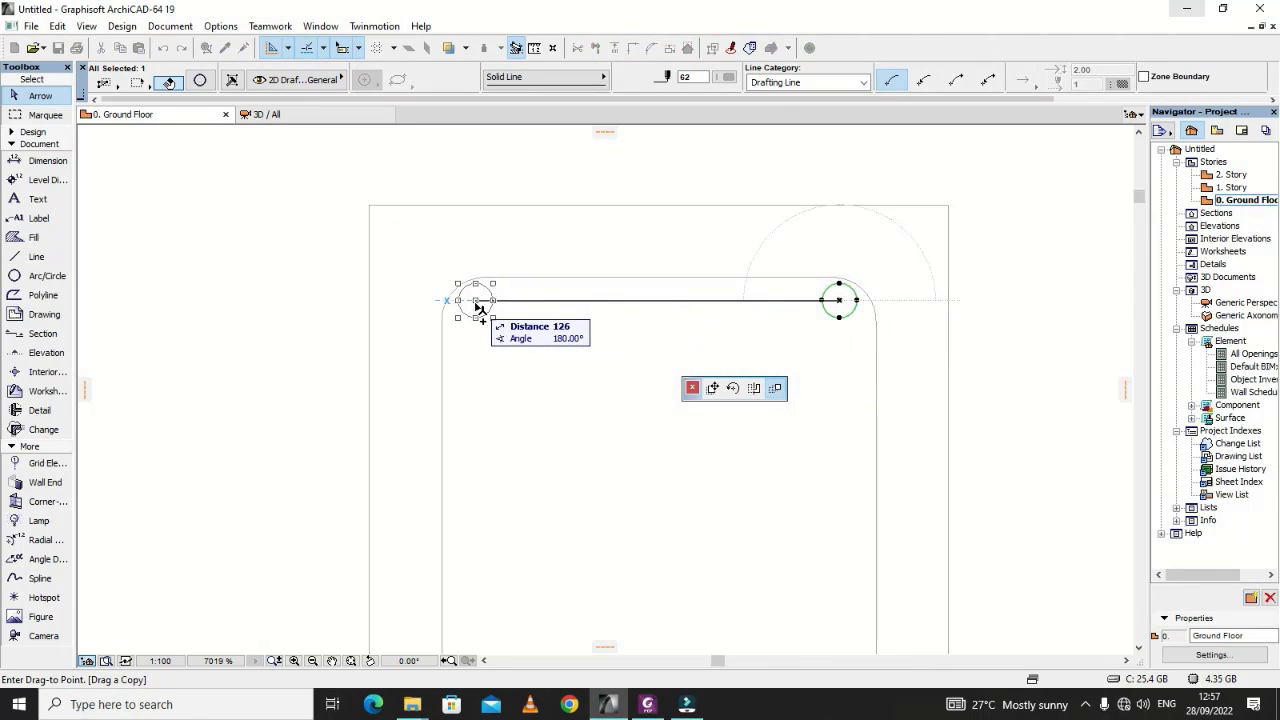
pyautogui.click(476, 301)
# Step: Multiply the upper-left bar circle by dragging 1 copy straight down to the inner outline's lower-left corner
pyautogui.click(474, 300)
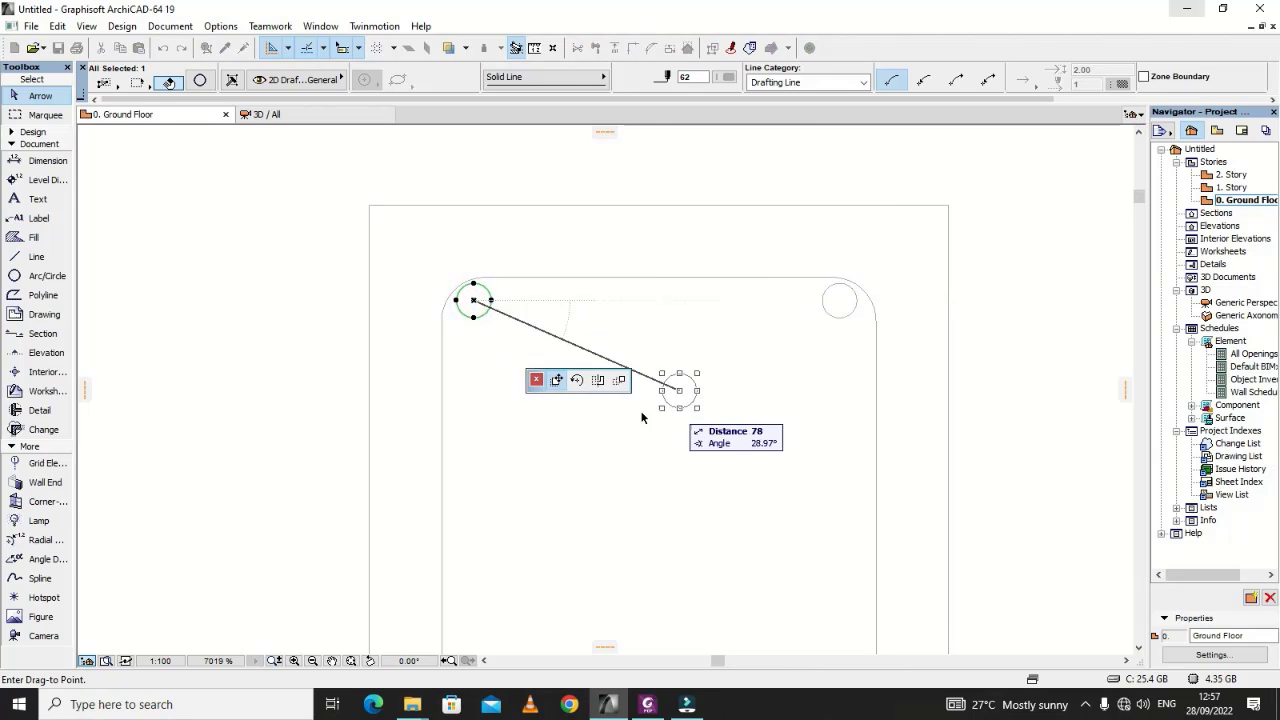
pyautogui.click(857, 386)
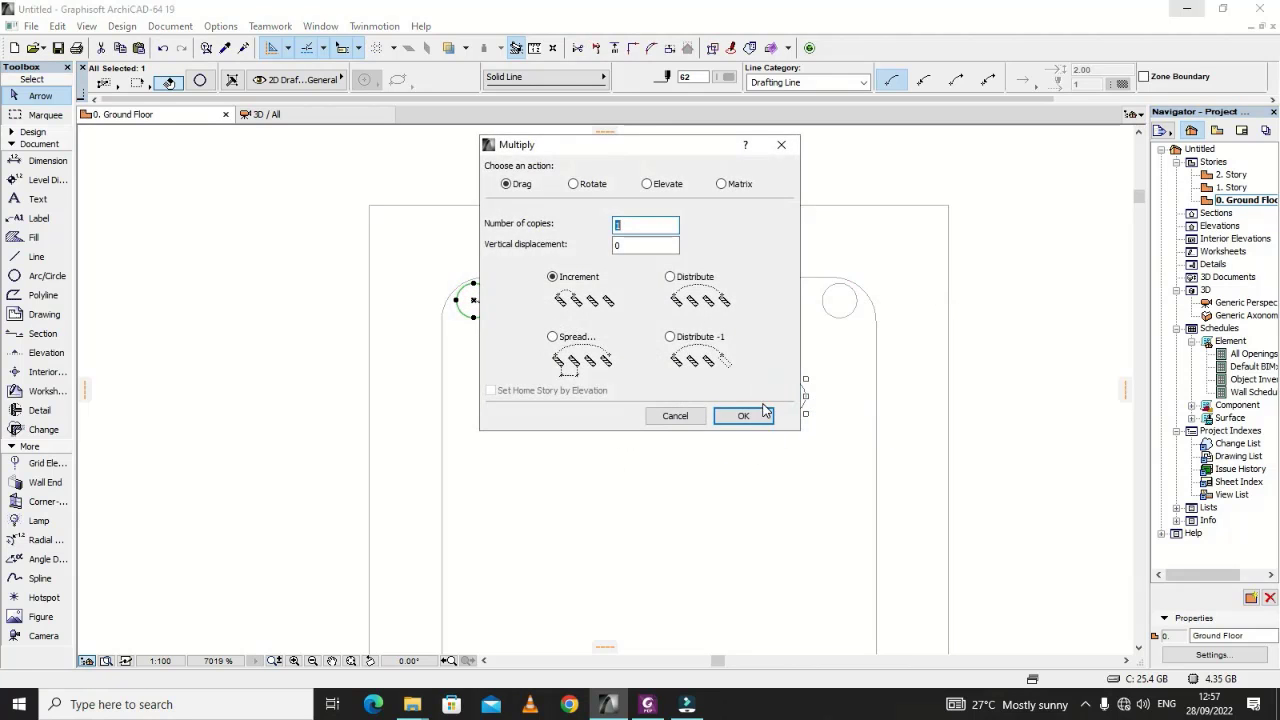
pyautogui.click(743, 415)
pyautogui.scroll(-3, 629, 280)
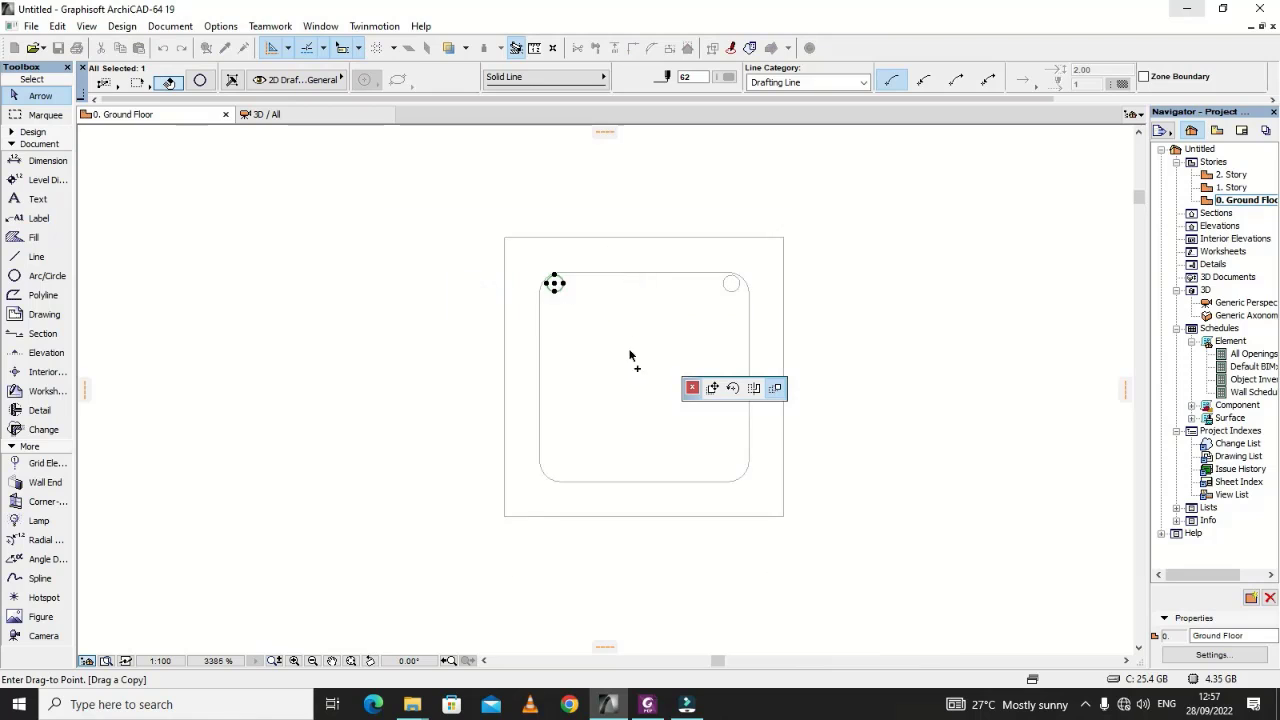
pyautogui.scroll(5, 558, 495)
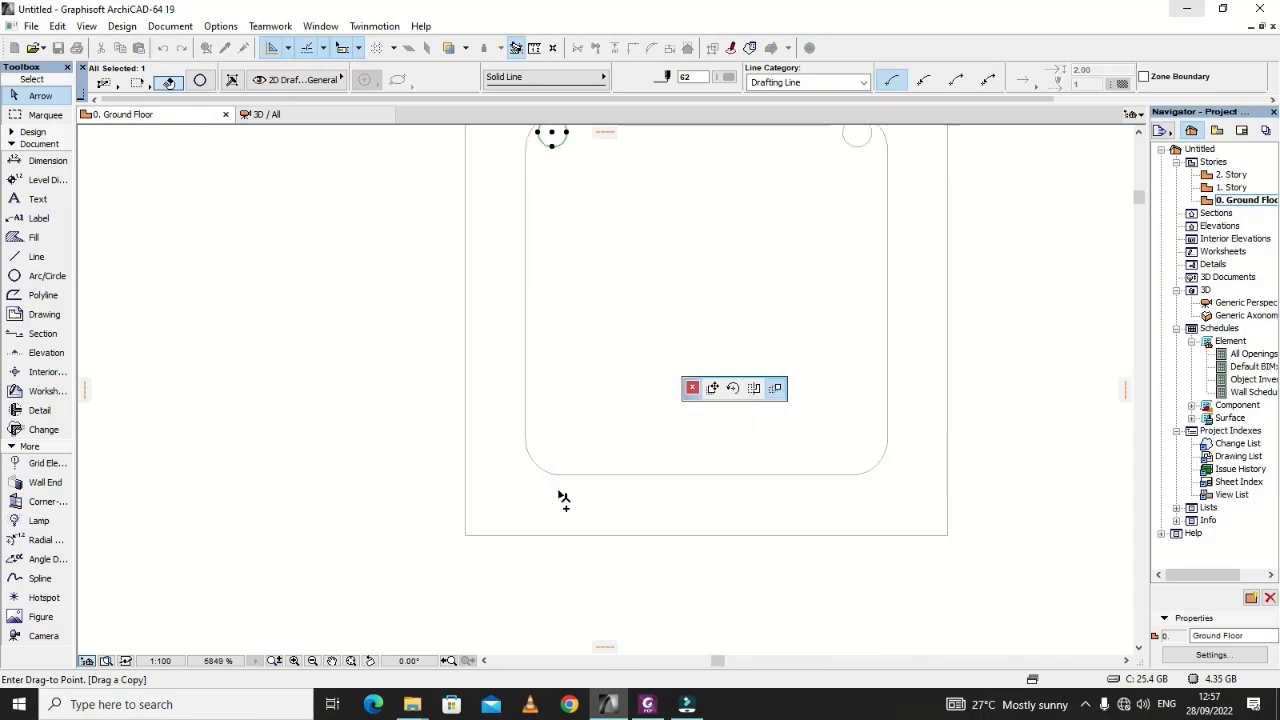
pyautogui.click(553, 421)
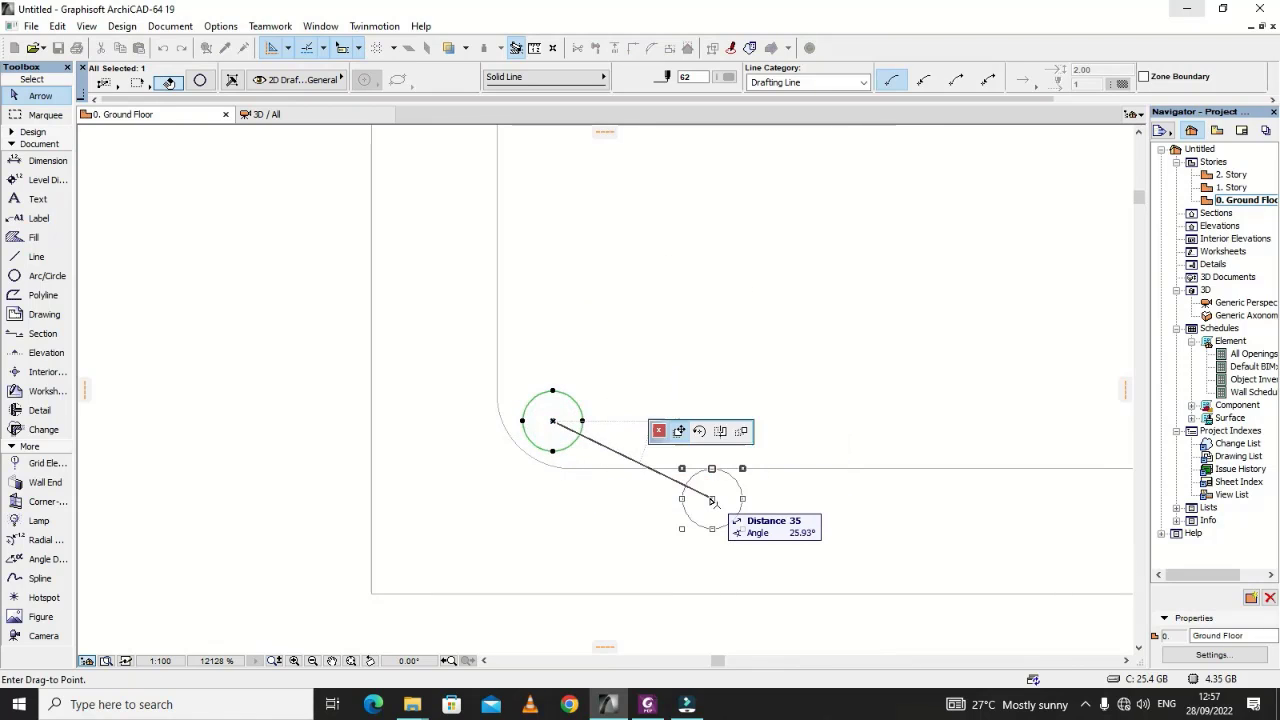
# Step: Multiply the lower-left bar circle by dragging a copy to the inner outline's lower-right corner, and clear the selection
pyautogui.click(768, 396)
pyautogui.click(743, 415)
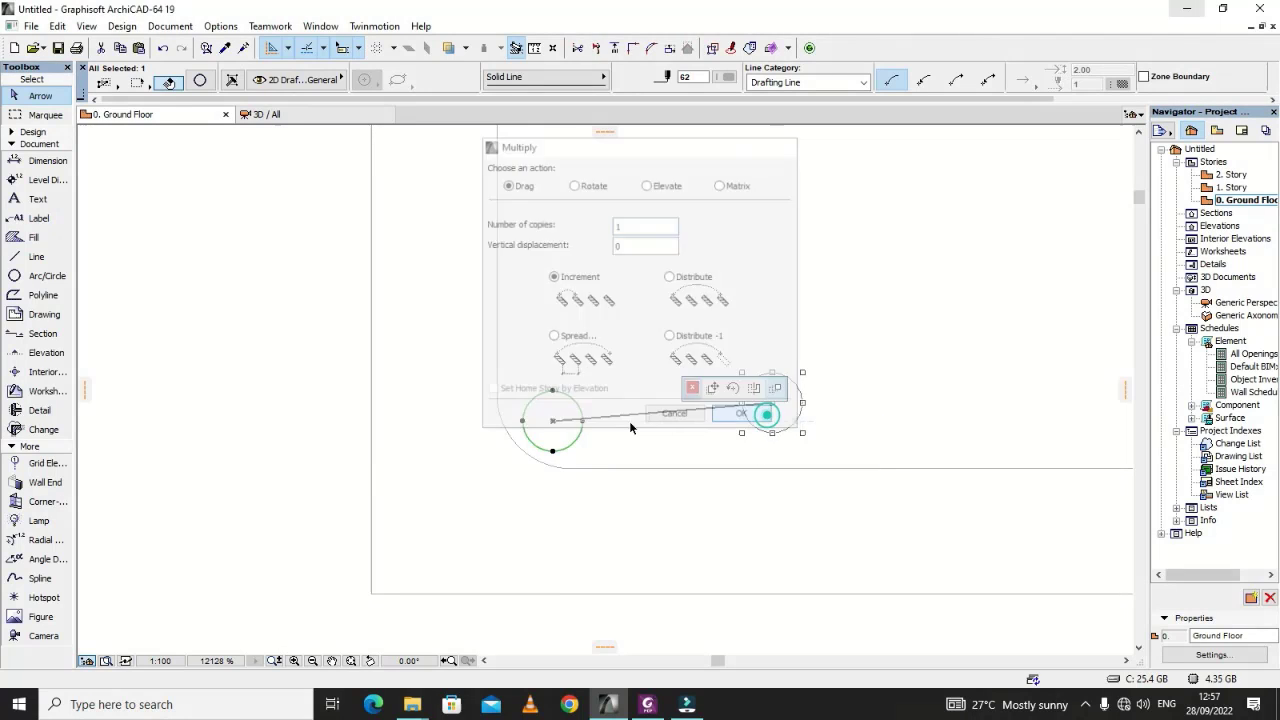
pyautogui.click(553, 421)
pyautogui.scroll(-6, 622, 491)
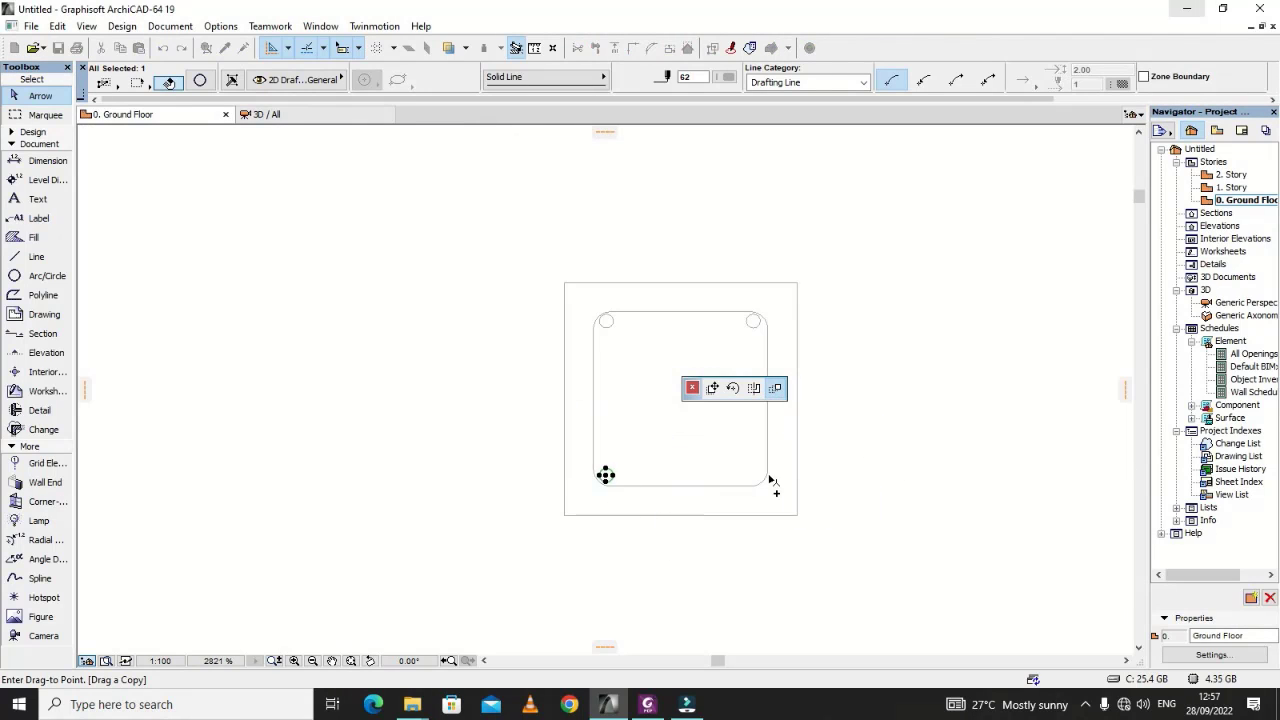
pyautogui.scroll(5, 771, 483)
pyautogui.scroll(-2, 770, 510)
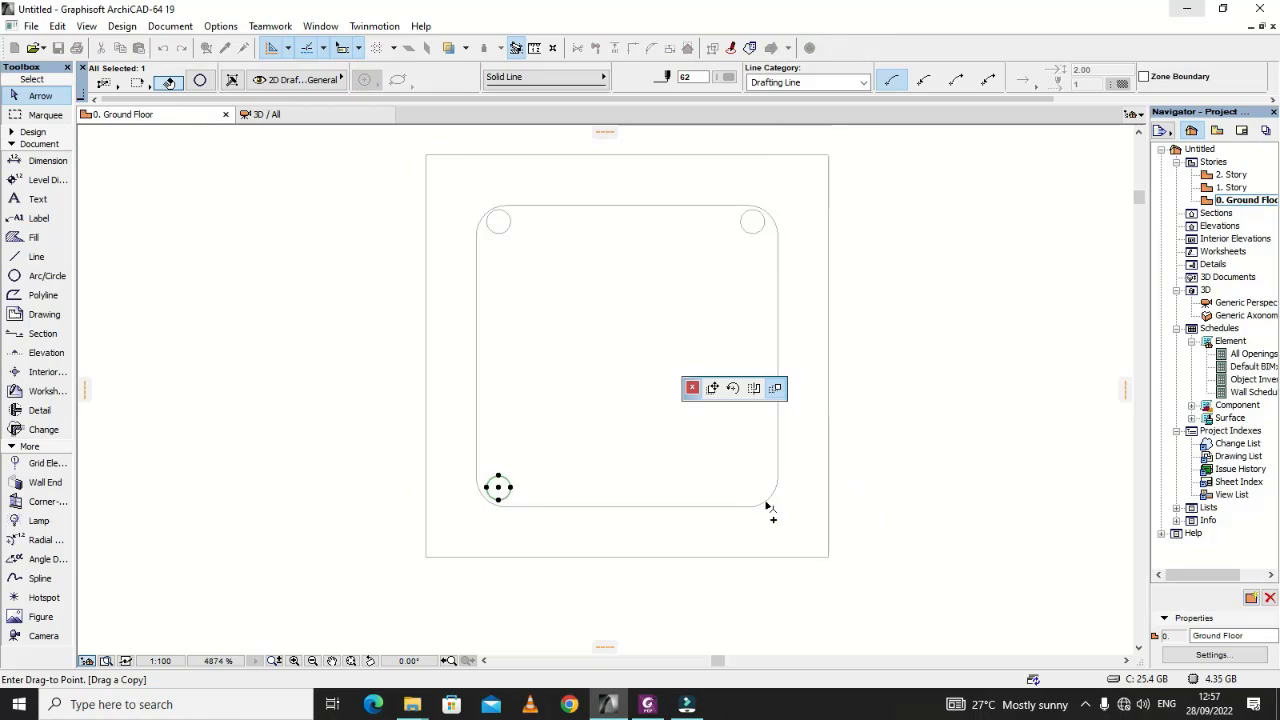
pyautogui.scroll(-1, 770, 508)
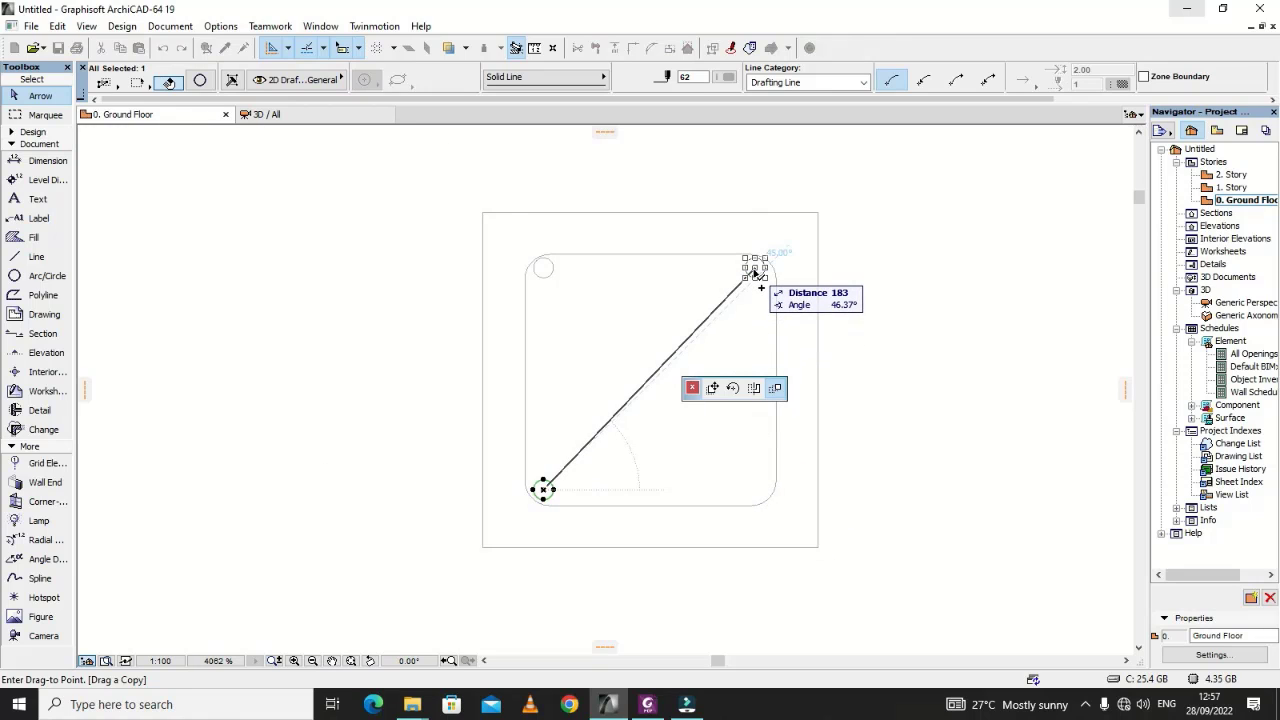
pyautogui.click(760, 491)
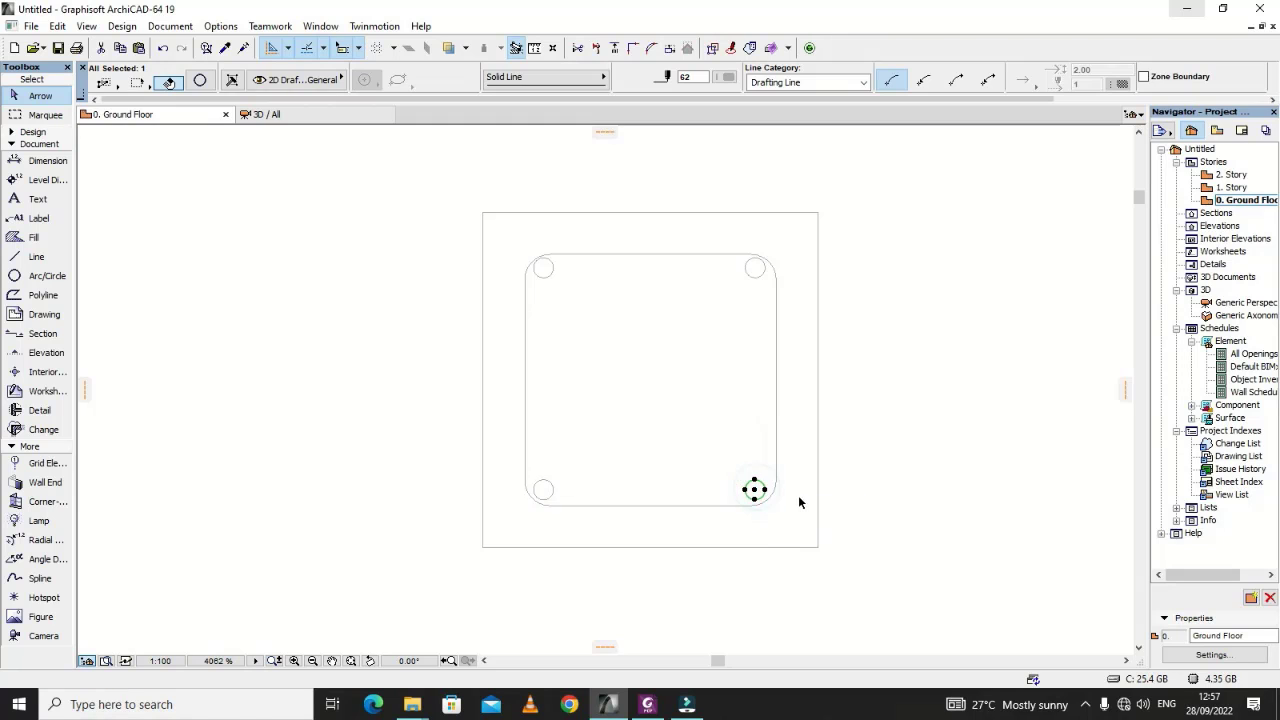
pyautogui.press('Escape')
# Step: Try a single diagonal hook line from the upper end of the inner outline's upper-right arc, running down and inward past the bar
pyautogui.scroll(-3, 927, 502)
pyautogui.scroll(-3, 930, 502)
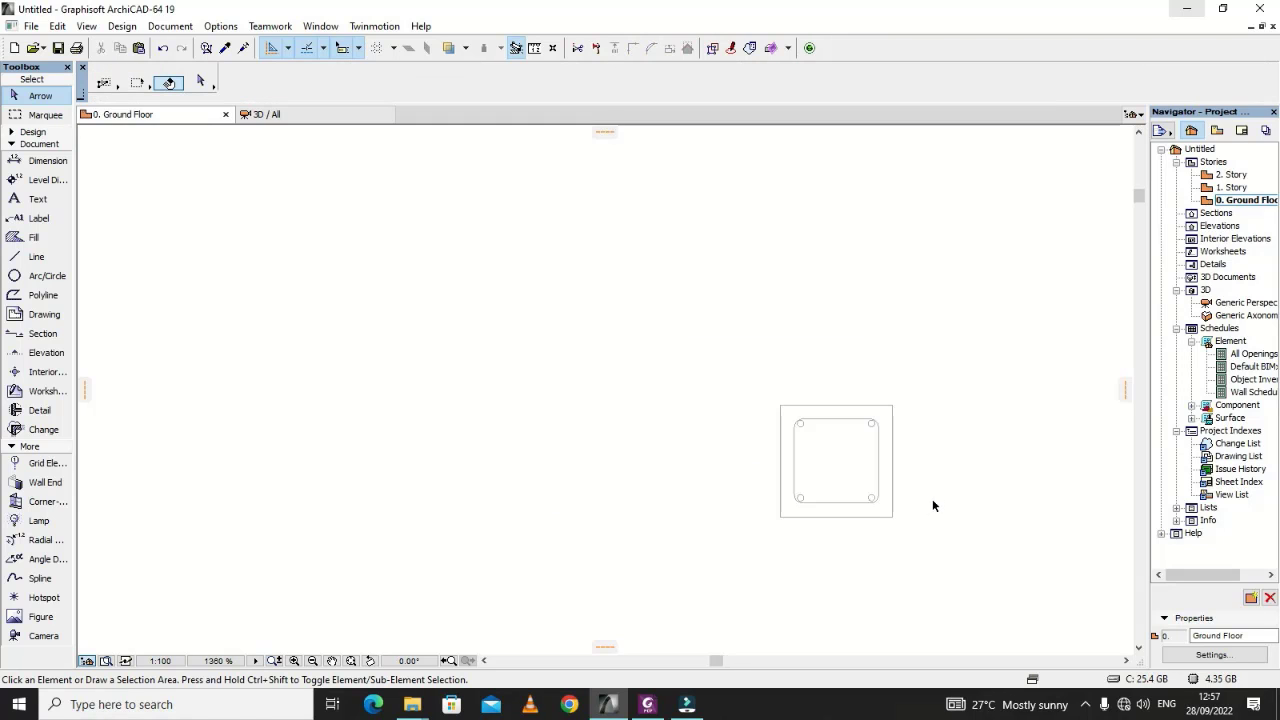
pyautogui.scroll(6, 926, 428)
pyautogui.scroll(6, 811, 440)
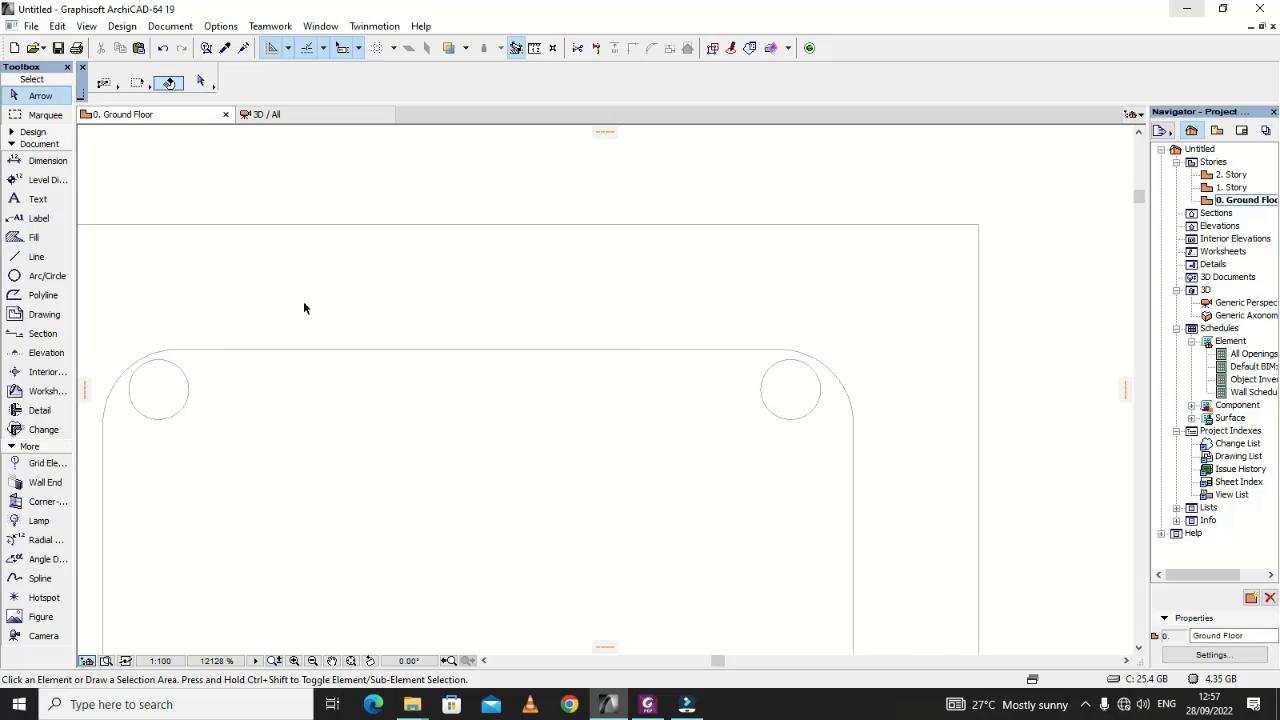
pyautogui.click(30, 257)
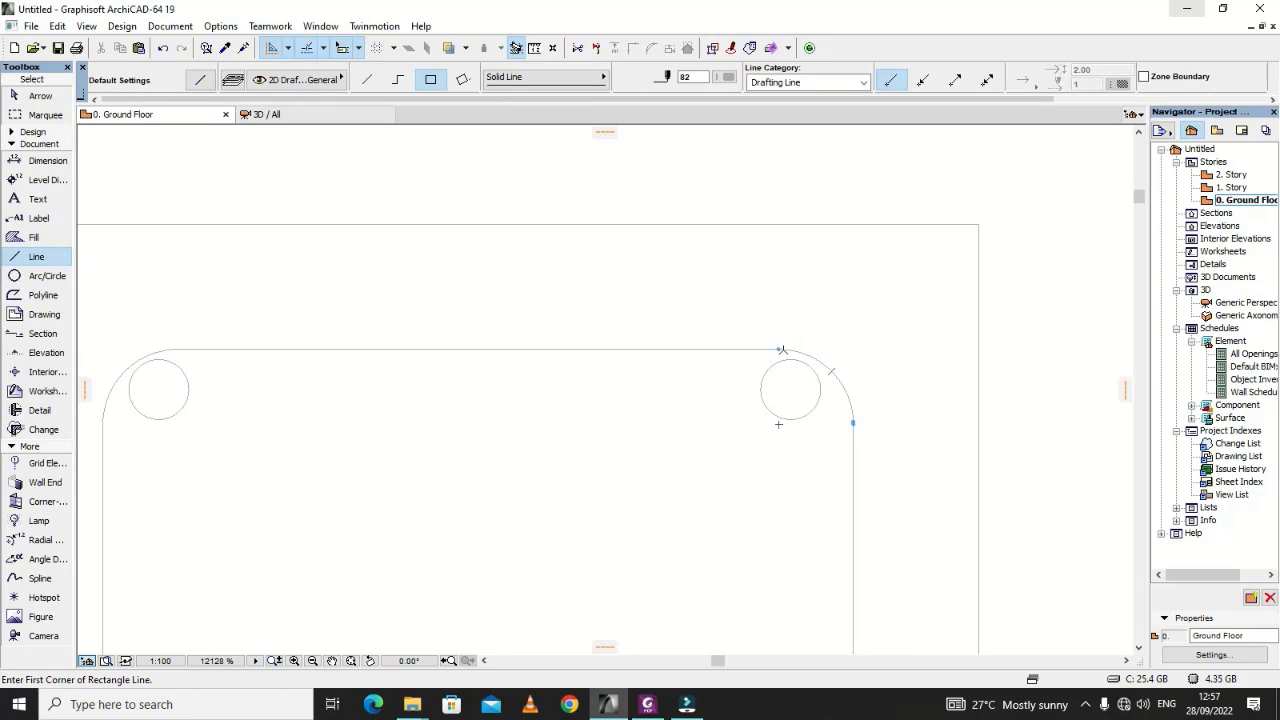
pyautogui.click(783, 349)
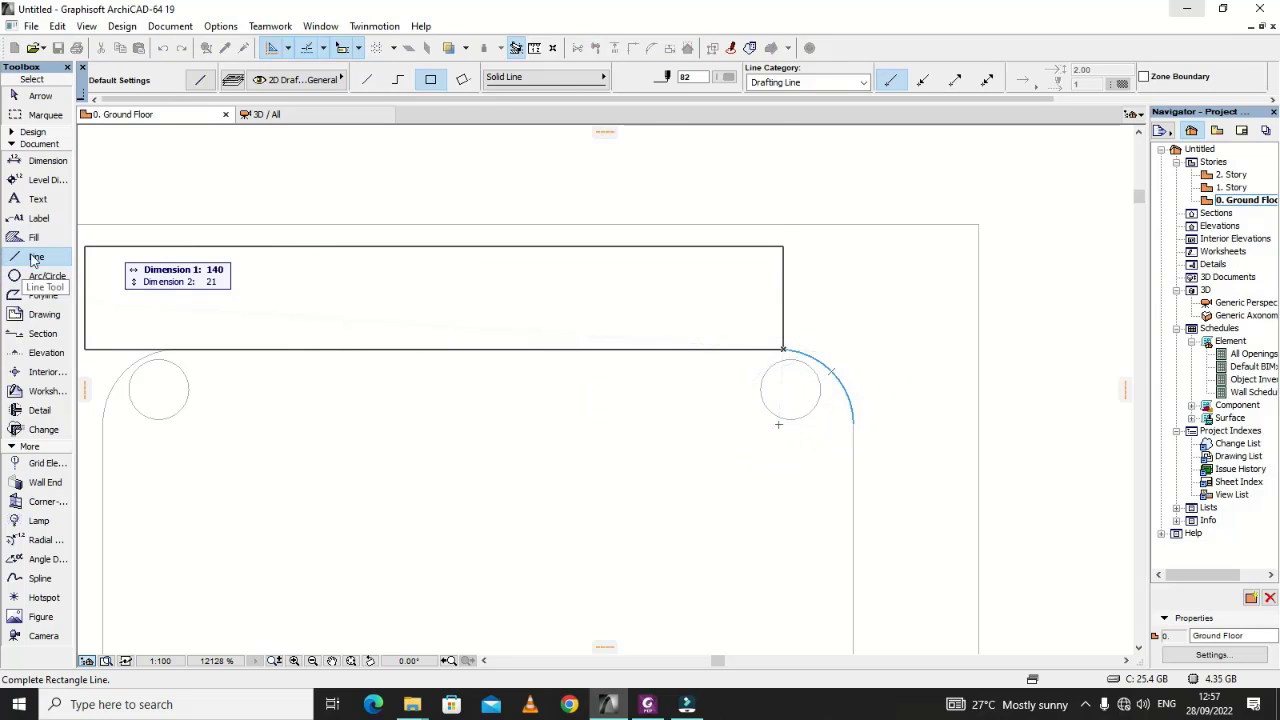
pyautogui.click(356, 81)
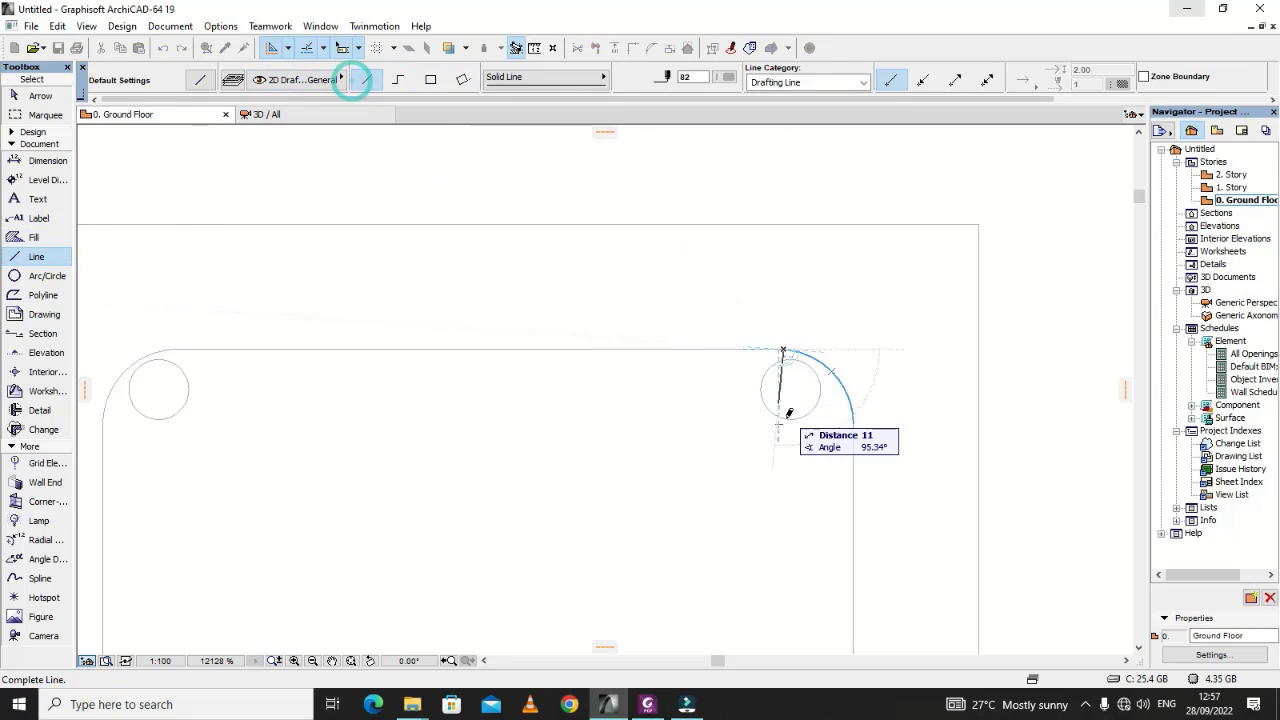
pyautogui.click(700, 430)
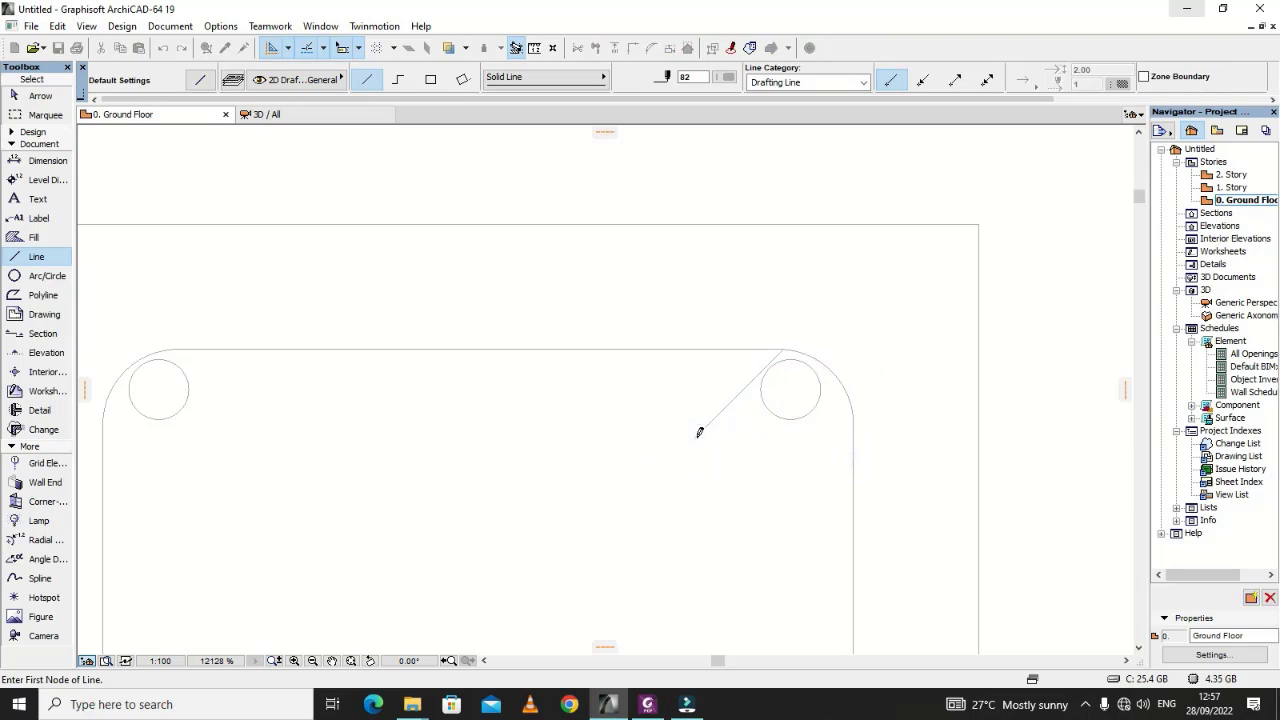
# Step: Try a second 100 mm diagonal hook line at 135° from the lower end of the upper-right arc, and undo it
pyautogui.click(851, 415)
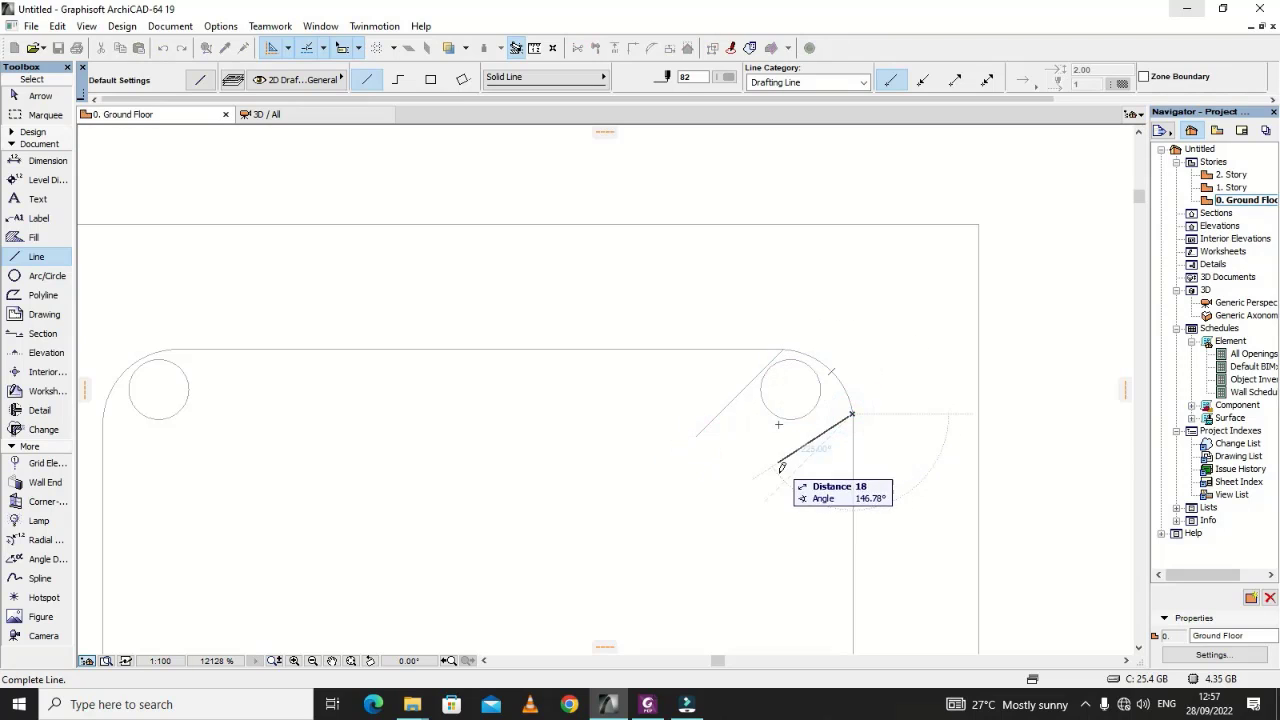
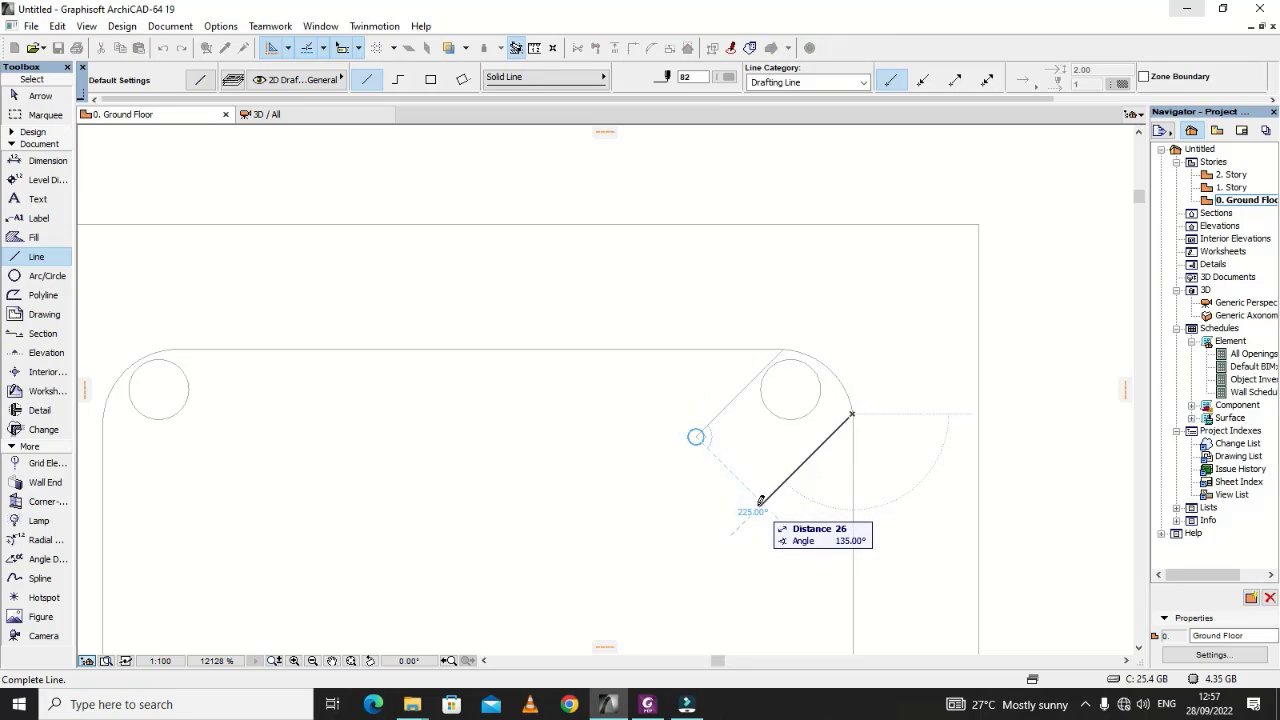
pyautogui.write('1')
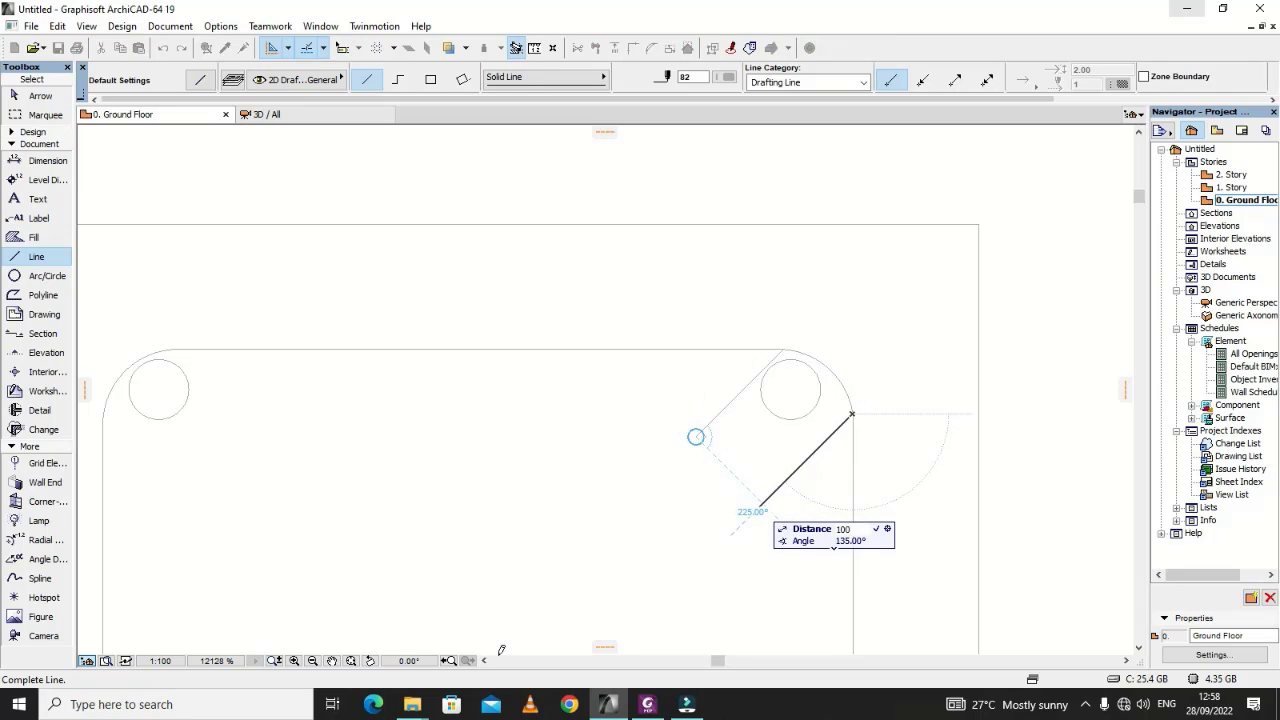
pyautogui.write('00')
pyautogui.press('Return')
pyautogui.scroll(-5, 620, 405)
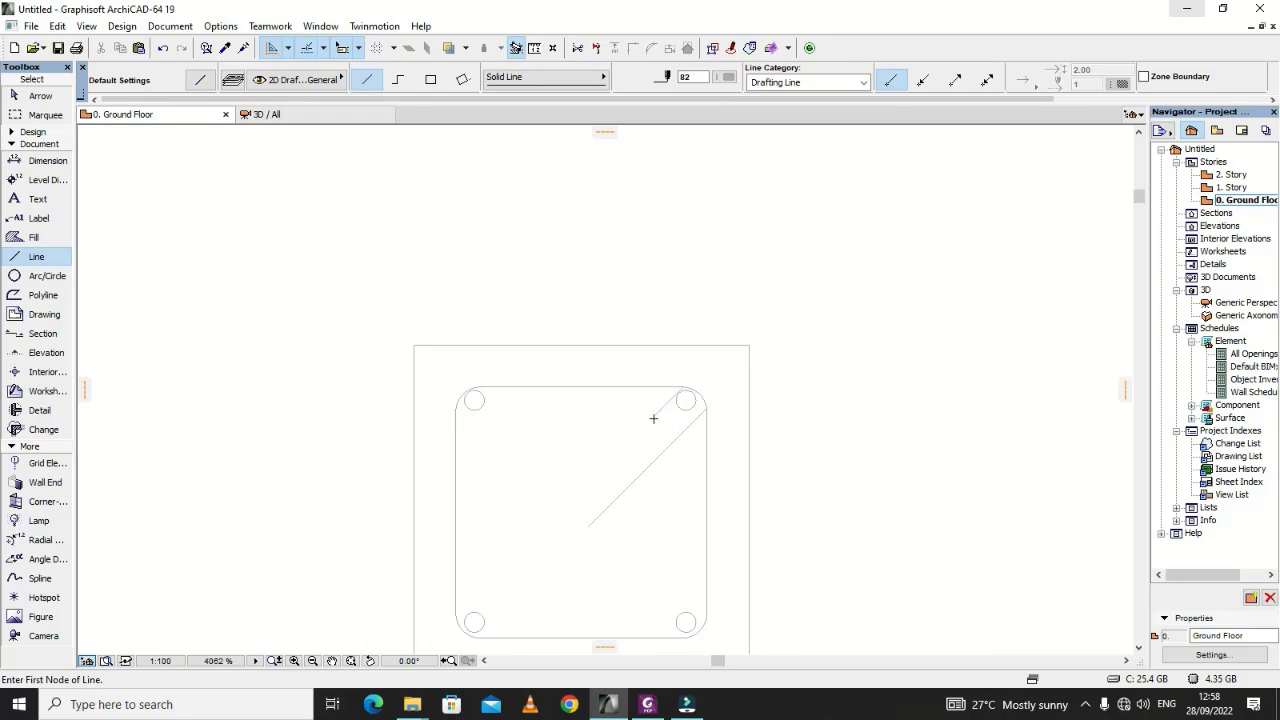
pyautogui.hotkey('ctrl', 'z')
# Step: Delete the remaining diagonal hook line beside the upper-right bar circle
pyautogui.scroll(6, 698, 425)
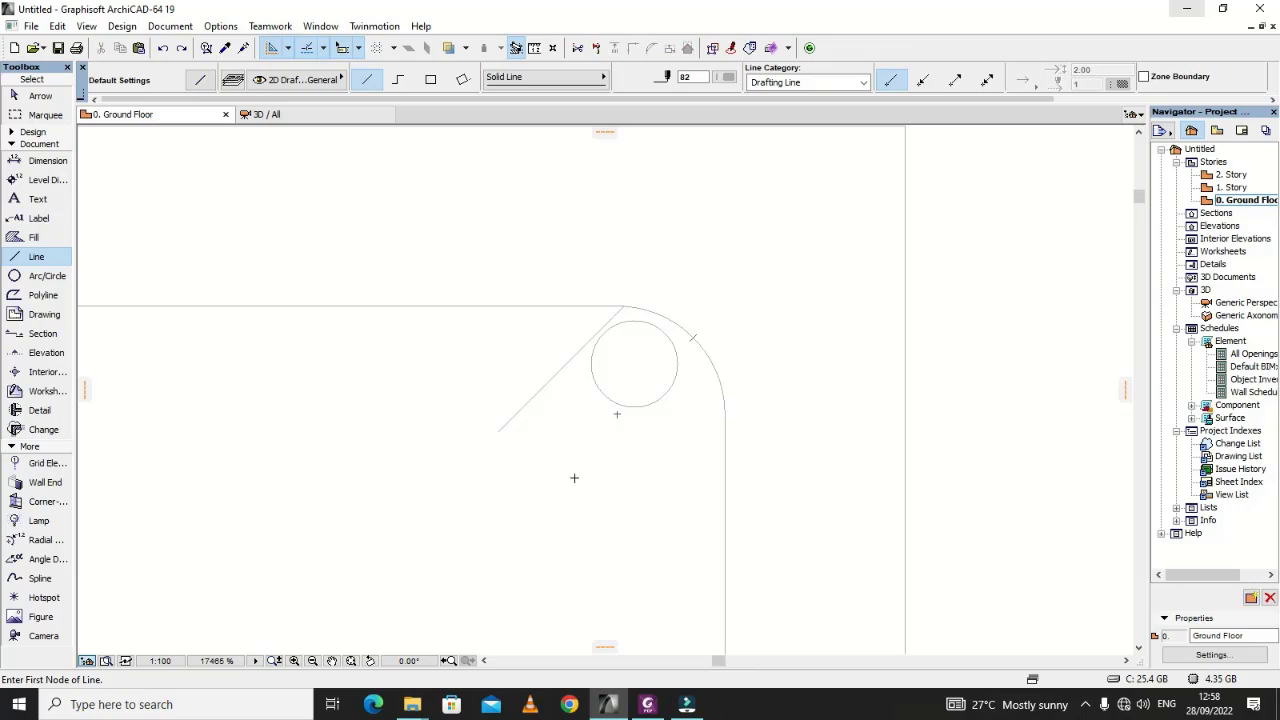
pyautogui.press('Escape')
pyautogui.click(571, 366)
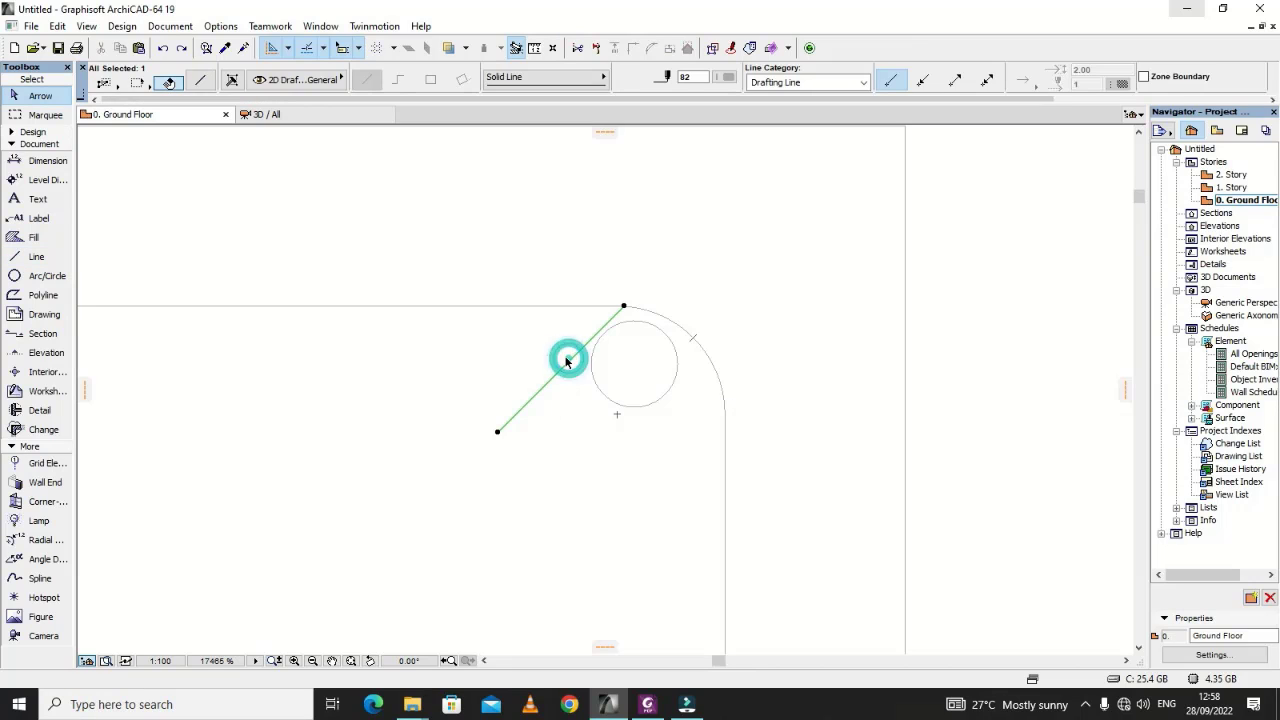
pyautogui.press('Delete')
pyautogui.scroll(-3, 699, 520)
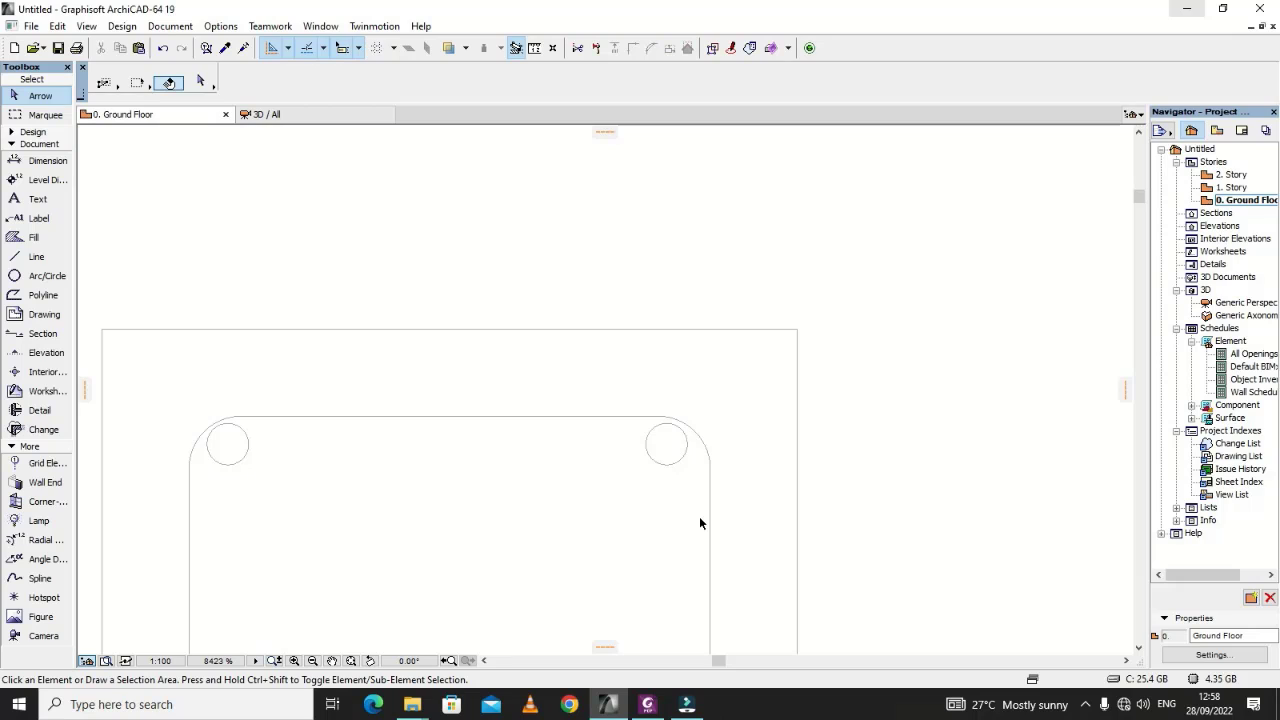
pyautogui.scroll(-6, 637, 349)
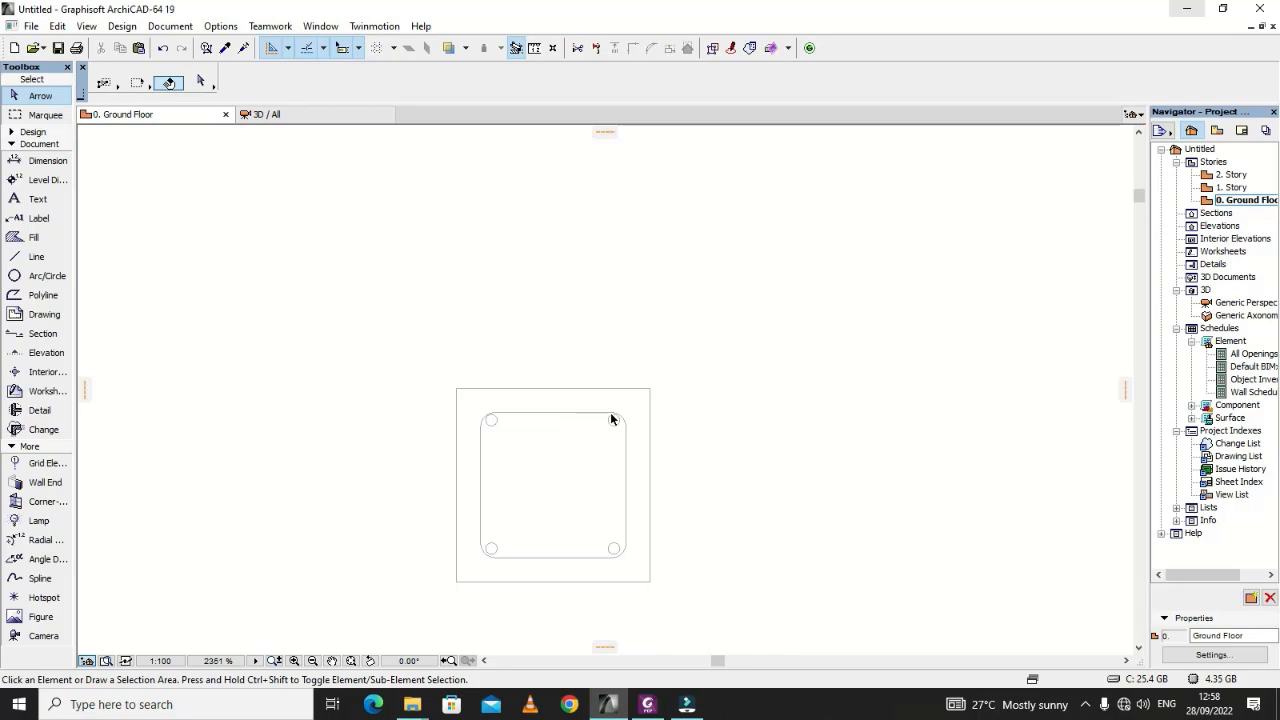
pyautogui.scroll(3, 543, 471)
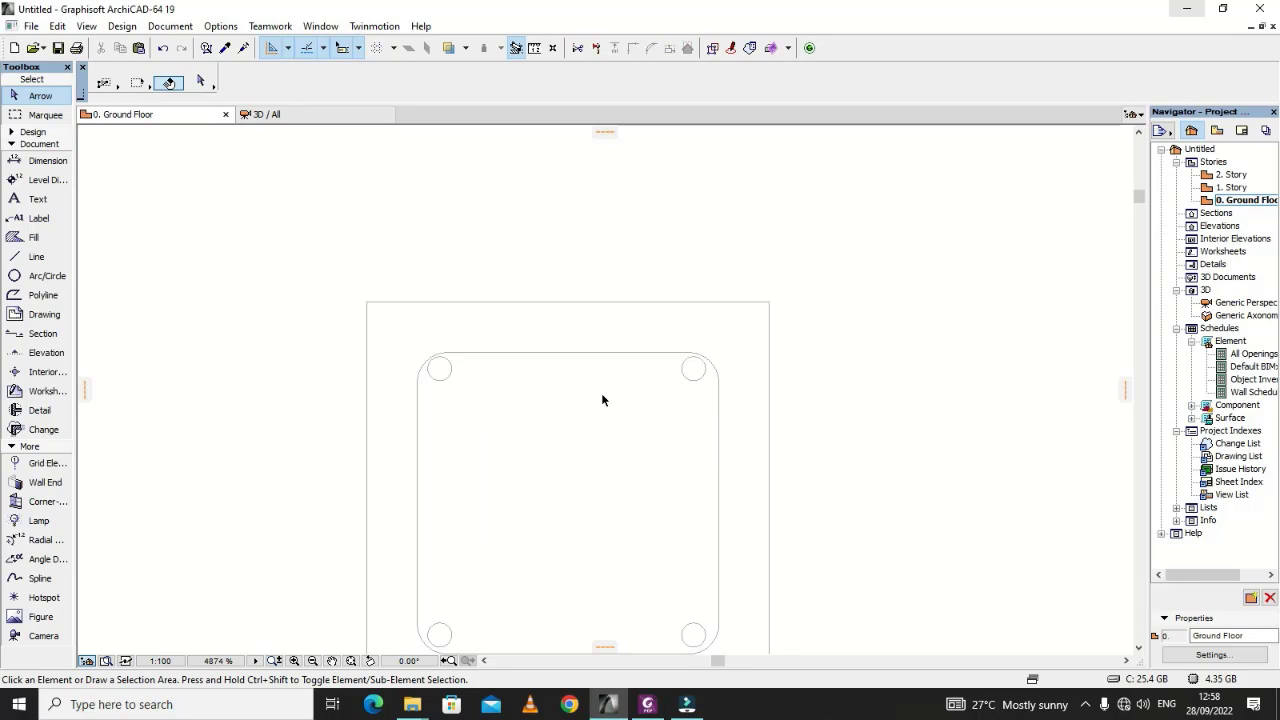
pyautogui.scroll(-2, 603, 302)
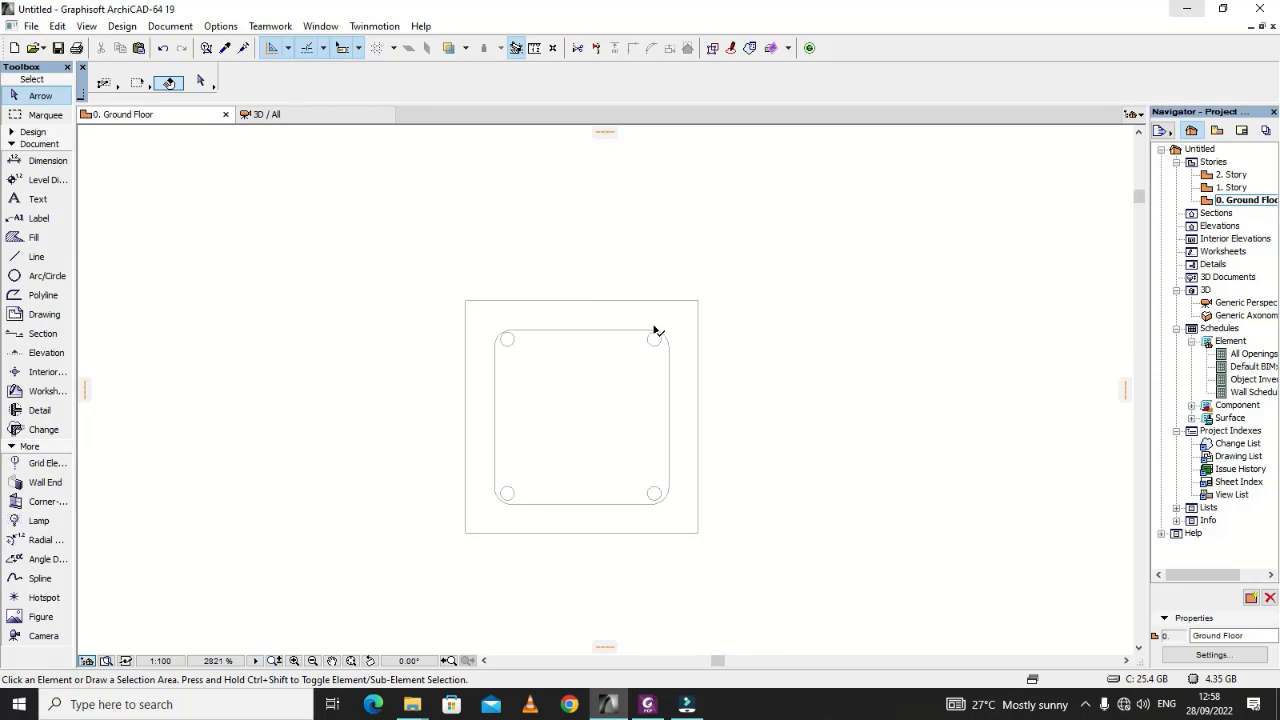
# Step: Switch to the reference PDF to examine the Section B-B detail, and return to the column drawing in ArchiCAD
pyautogui.scroll(3, 655, 330)
pyautogui.scroll(-2, 681, 378)
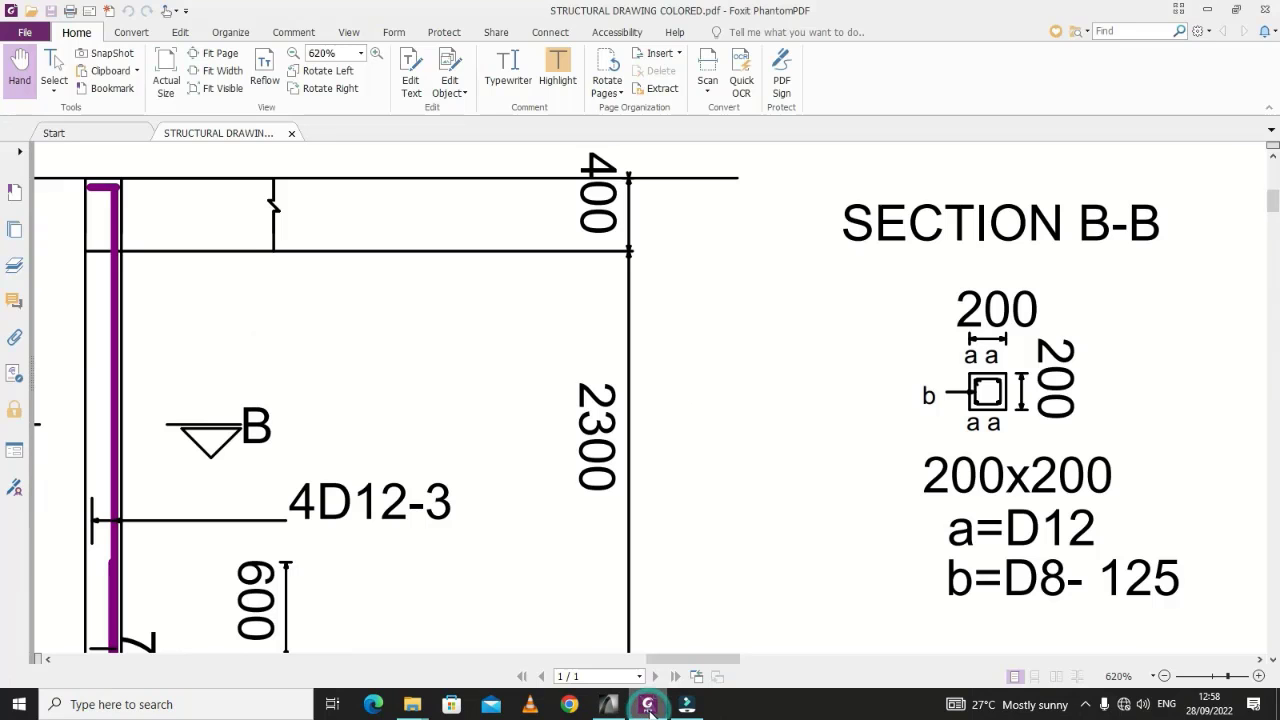
pyautogui.click(665, 704)
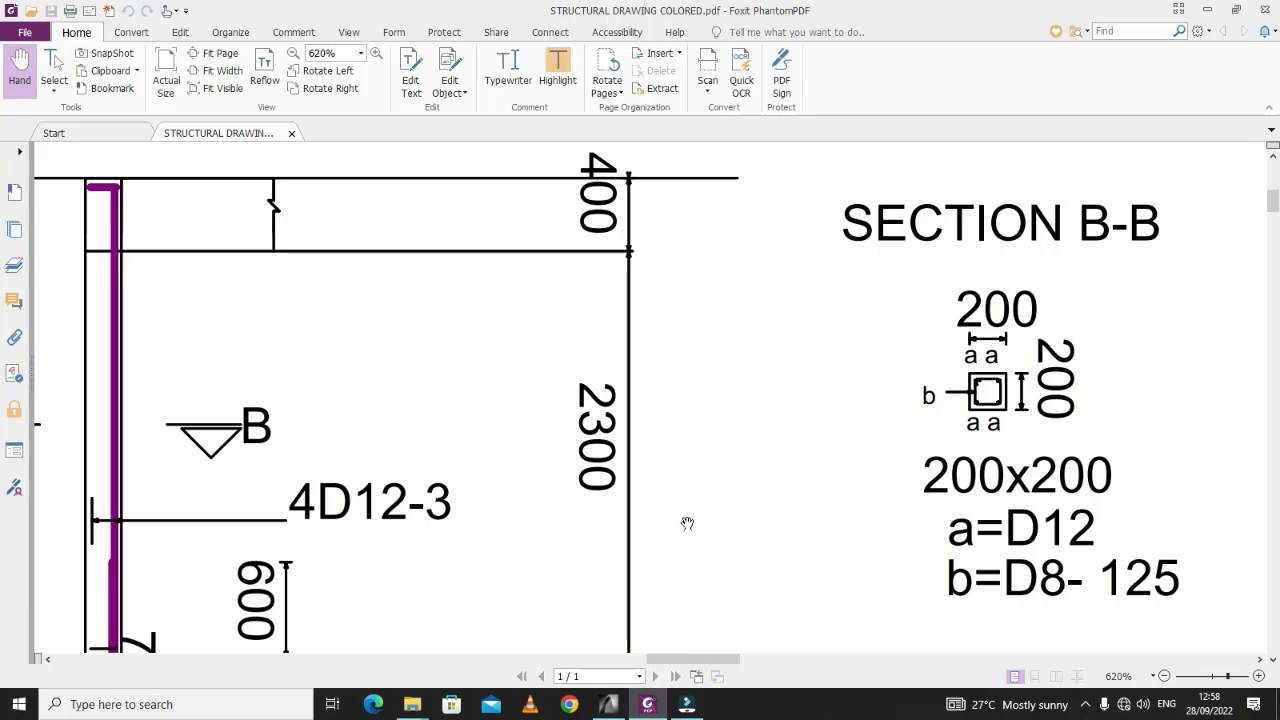
pyautogui.scroll(2, 1012, 404)
pyautogui.scroll(-1, 992, 402)
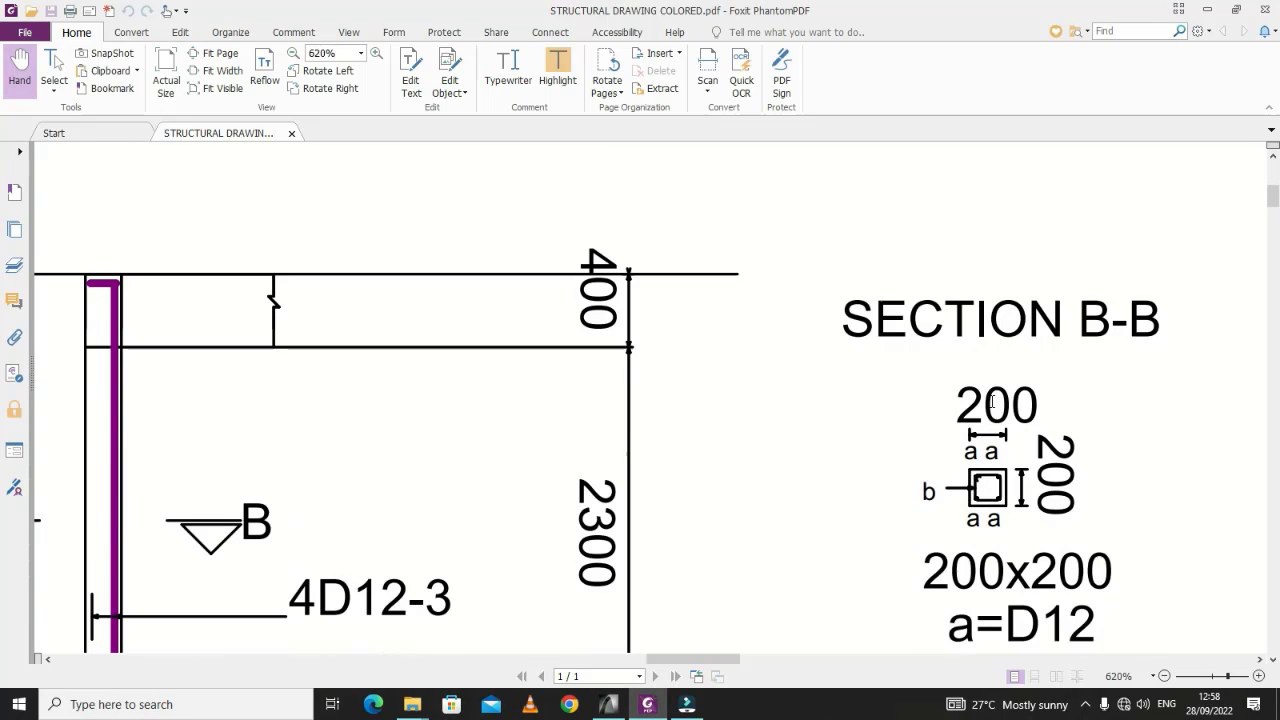
pyautogui.click(690, 704)
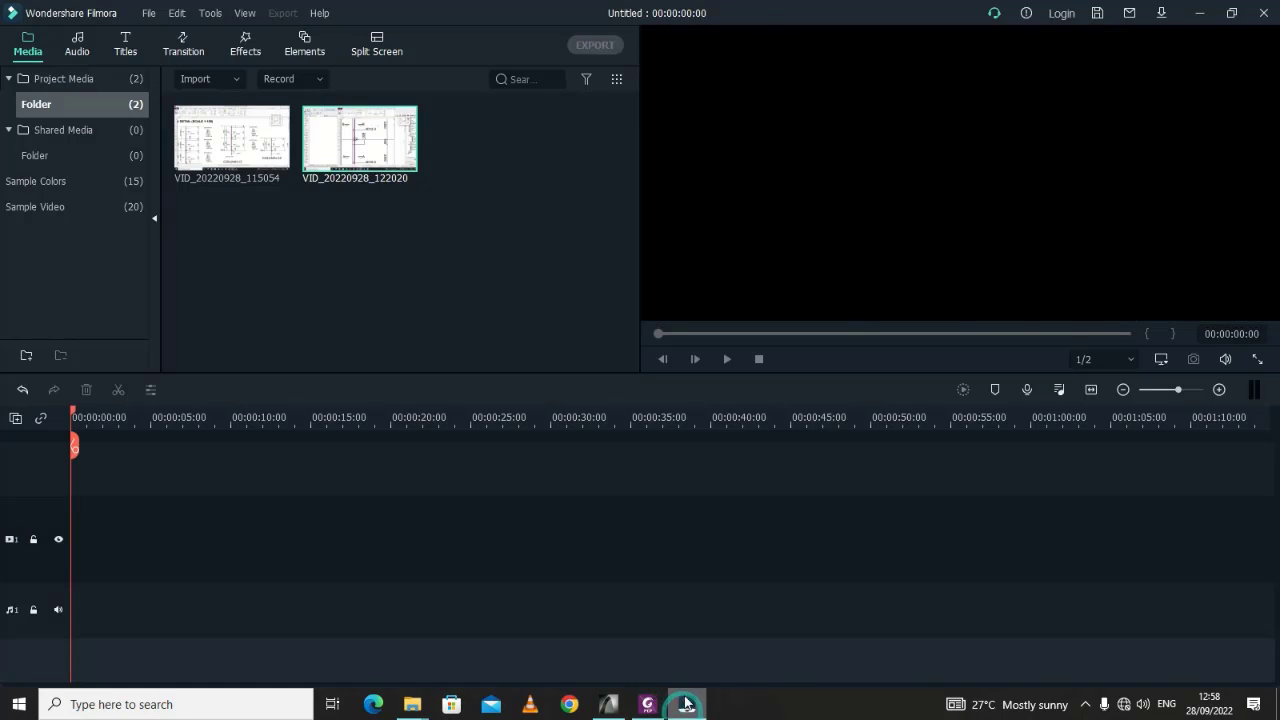
pyautogui.click(696, 704)
pyautogui.click(651, 708)
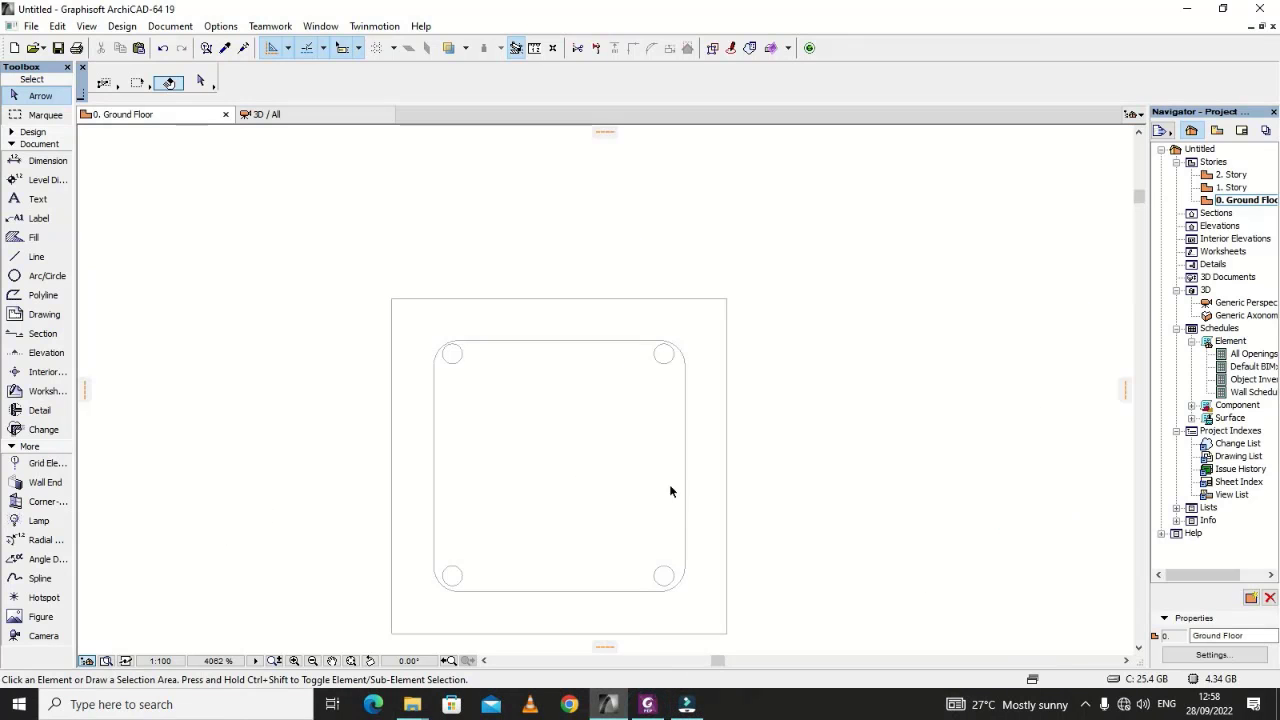
pyautogui.scroll(-2, 688, 396)
pyautogui.scroll(3, 596, 398)
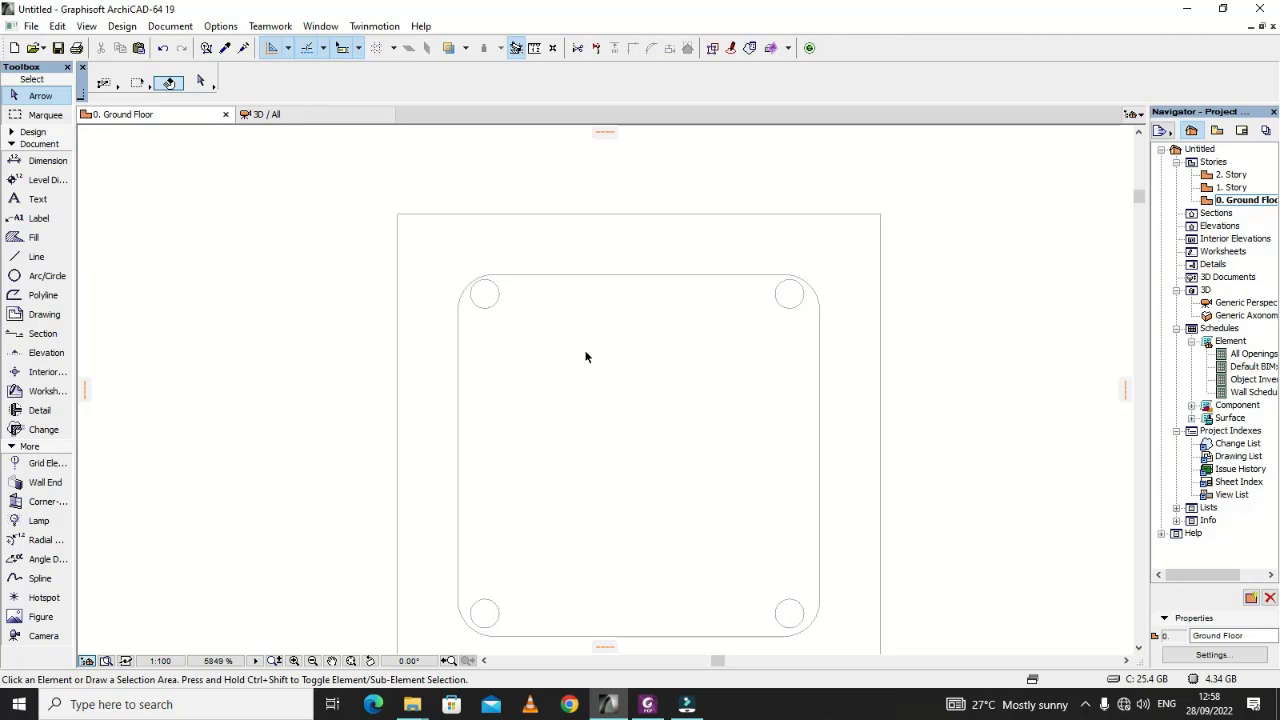
# Step: Draw two inward diagonal hook lines from the lower and upper ends of the inner outline's upper-left arc, the lower one about 21 mm long
pyautogui.click(31, 262)
pyautogui.scroll(4, 480, 305)
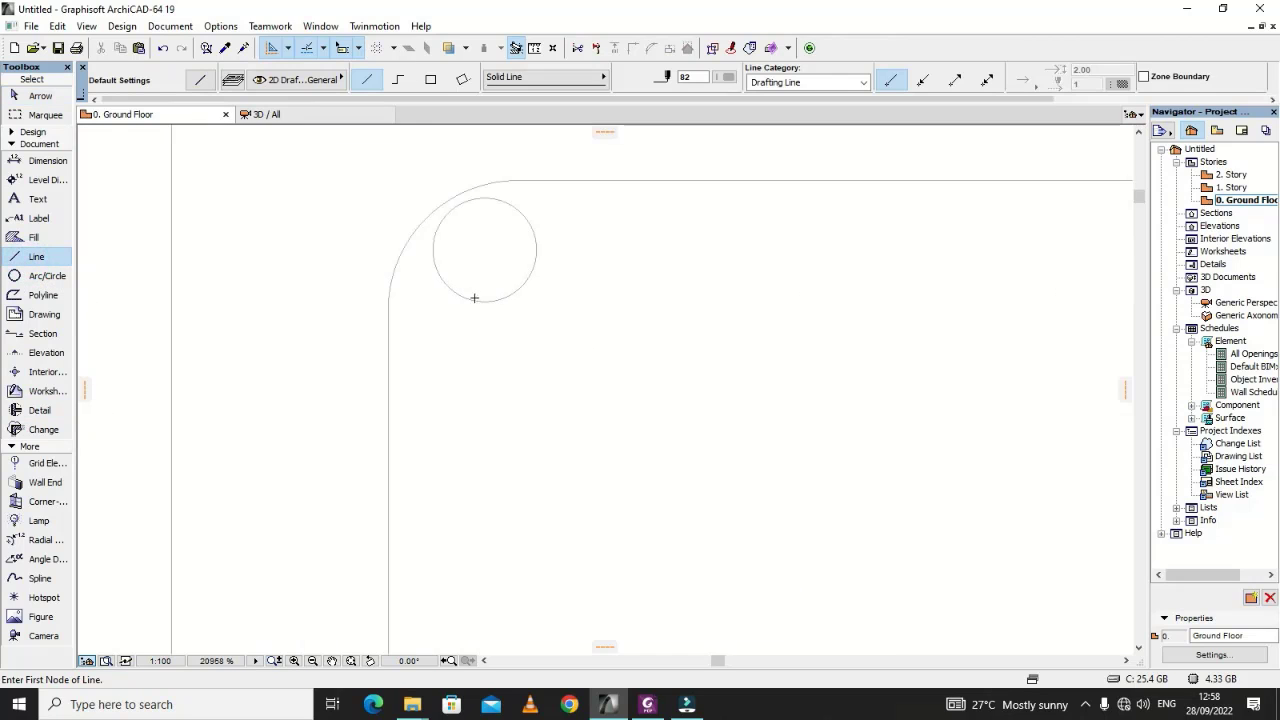
pyautogui.click(389, 299)
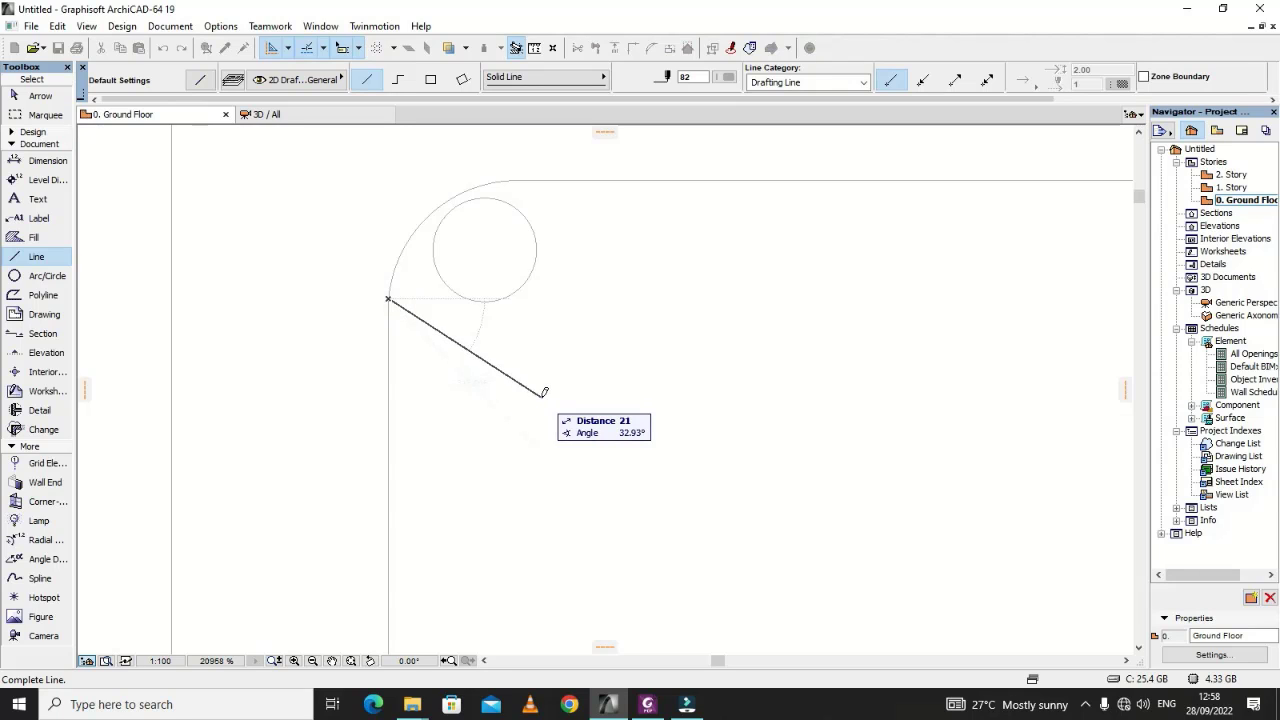
pyautogui.click(542, 395)
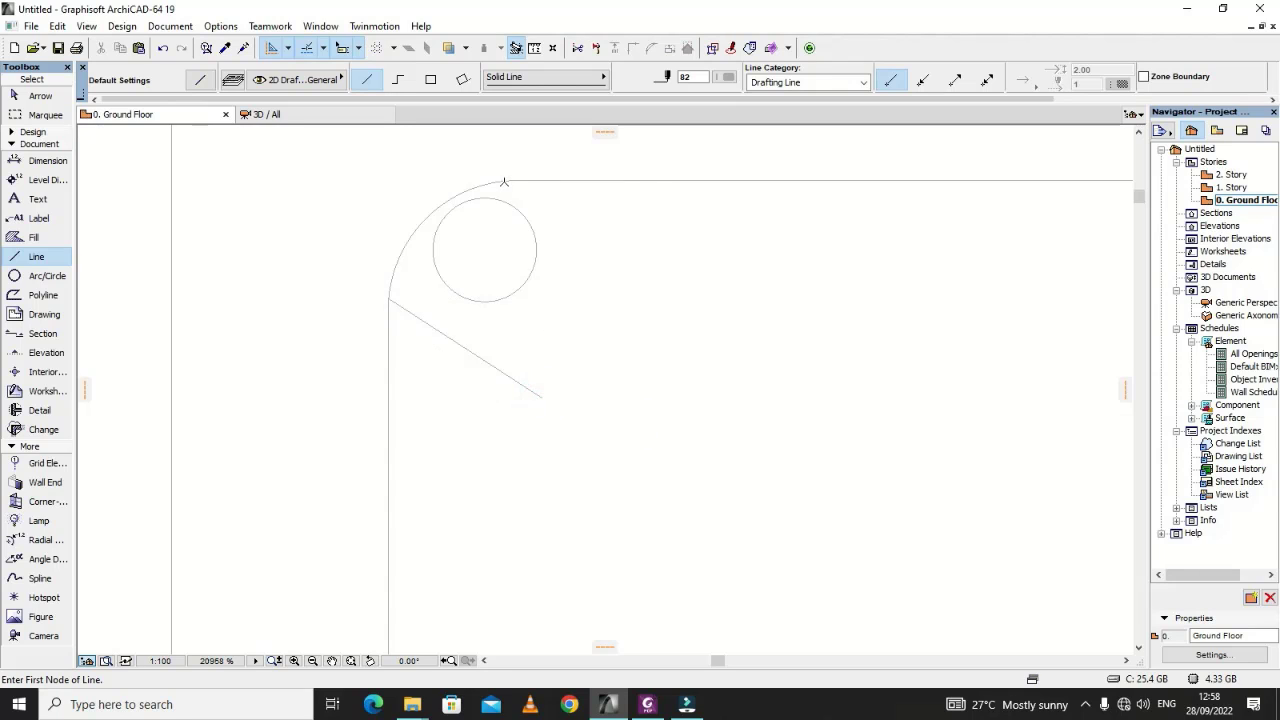
pyautogui.click(504, 182)
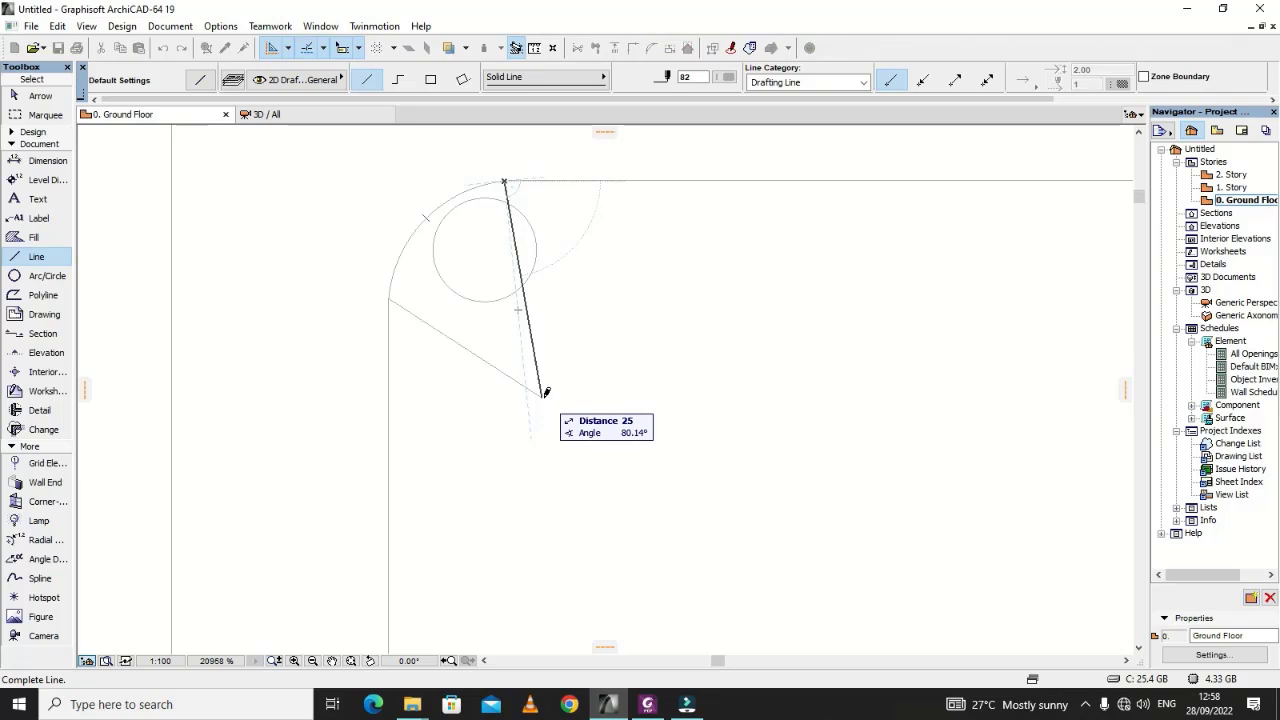
pyautogui.click(631, 270)
pyautogui.scroll(-12, 640, 330)
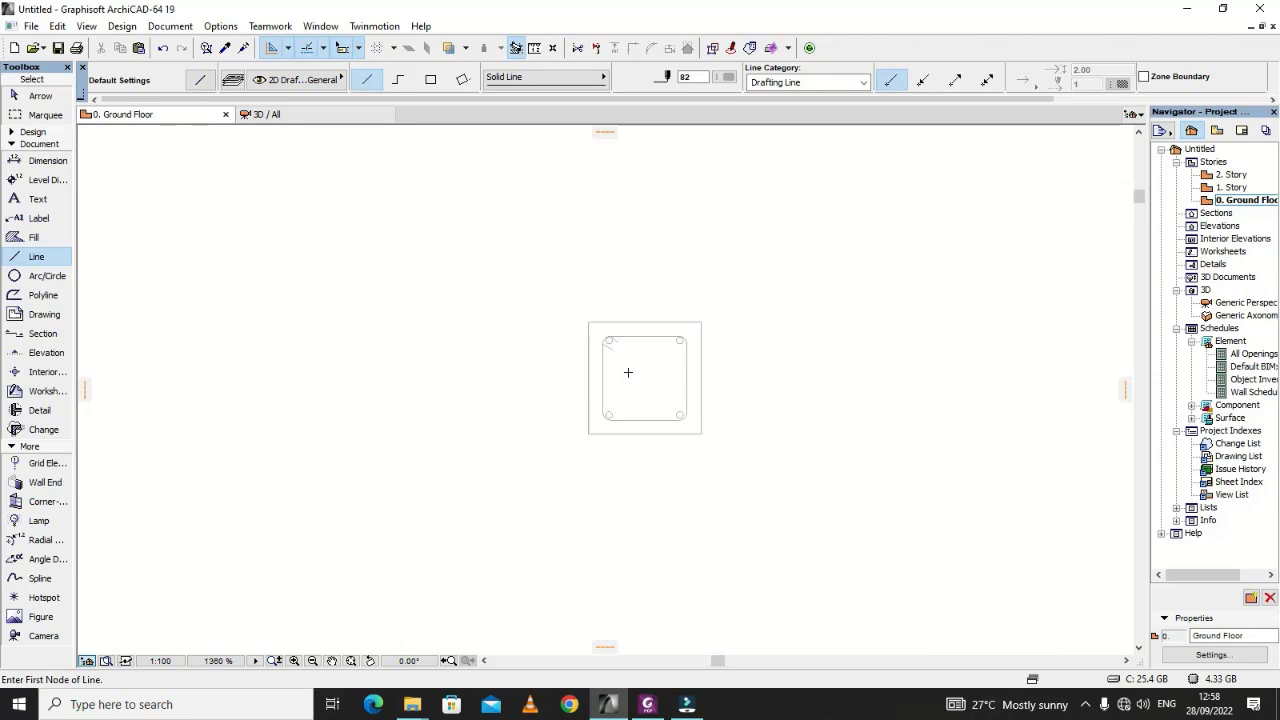
pyautogui.scroll(-5, 630, 370)
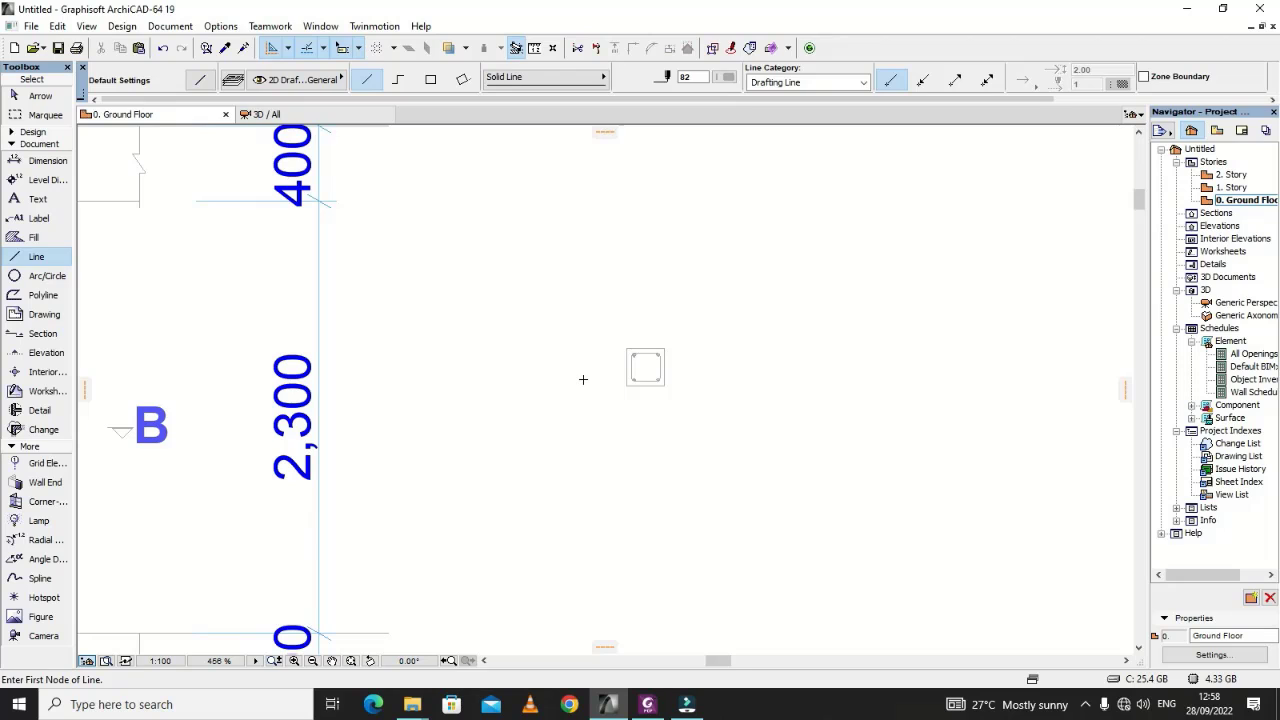
pyautogui.press('Escape')
pyautogui.click(586, 303)
pyautogui.click(720, 426)
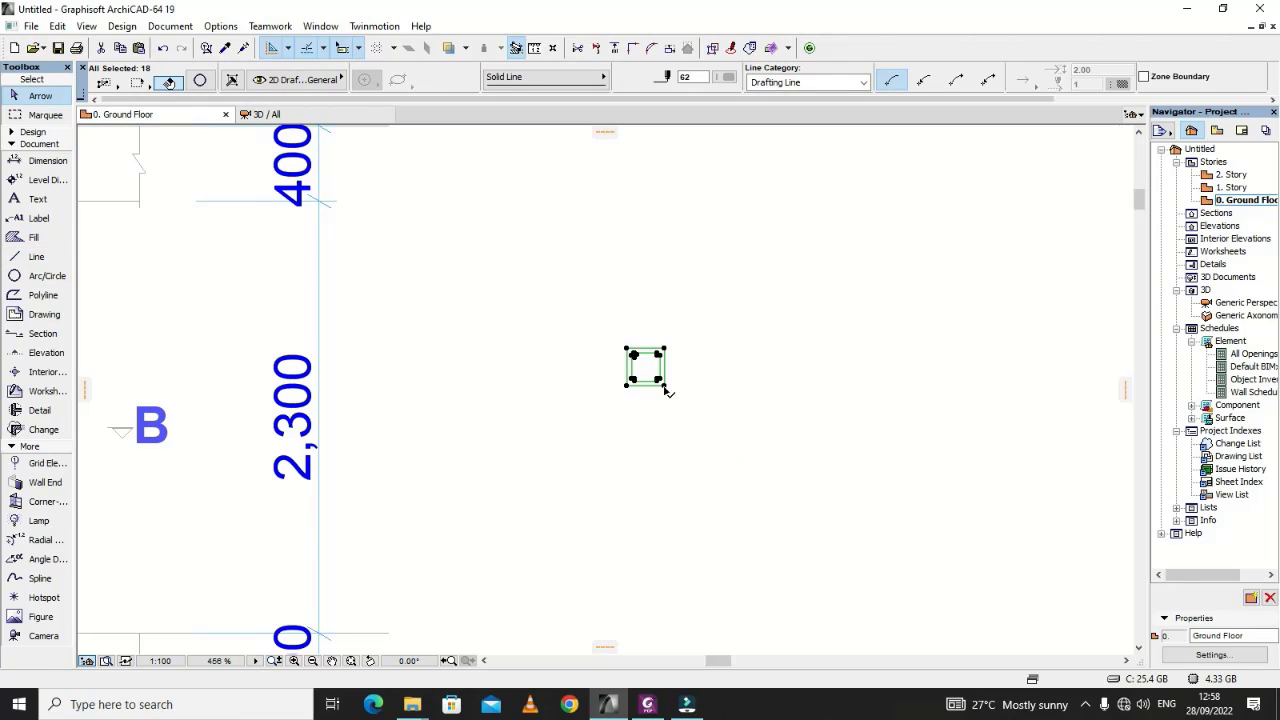
pyautogui.click(662, 382)
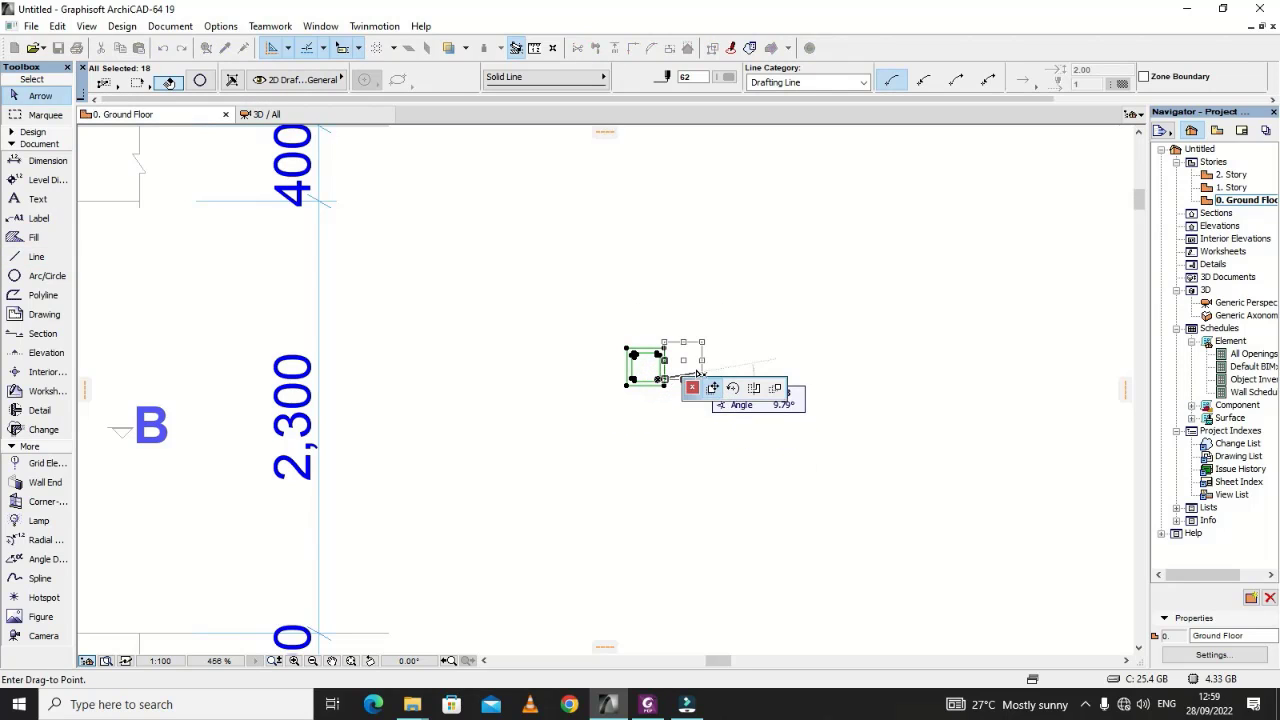
pyautogui.press('Escape')
pyautogui.press('Escape')
pyautogui.scroll(2, 670, 425)
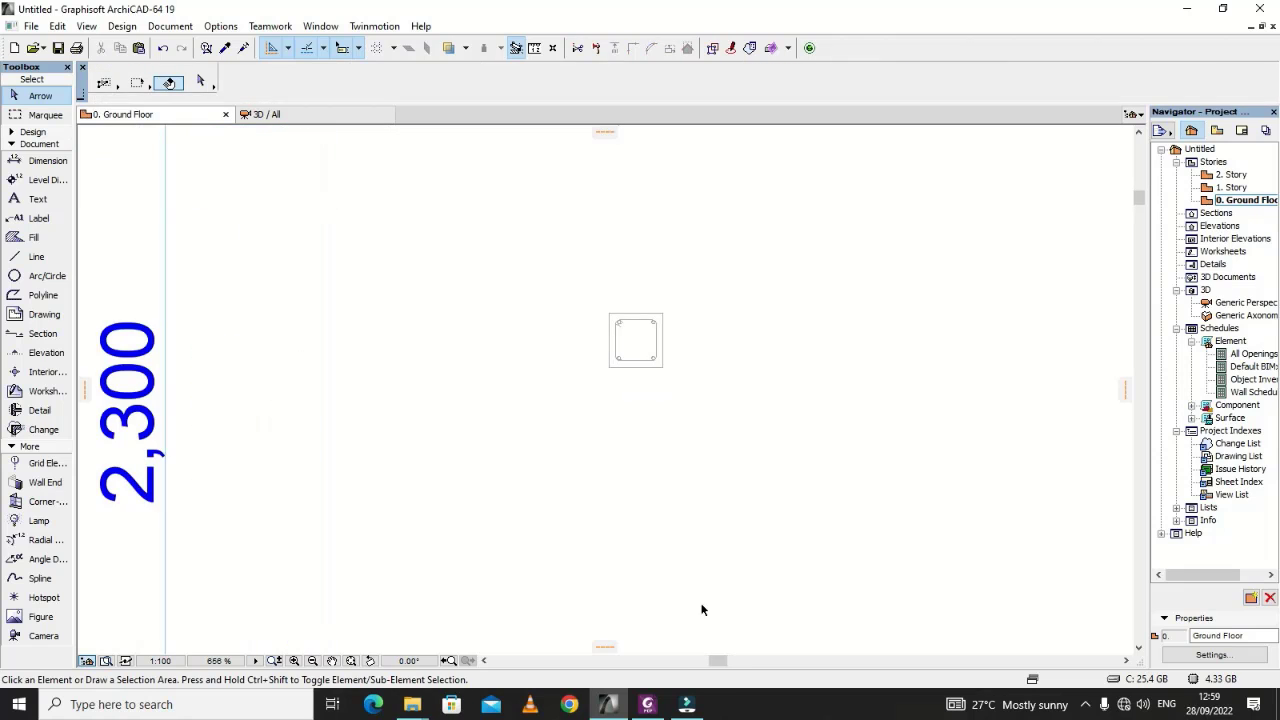
# Step: Check Section B-B in the reference PDF, return to ArchiCAD and dimension the outer square's width above its upper edge
pyautogui.click(644, 705)
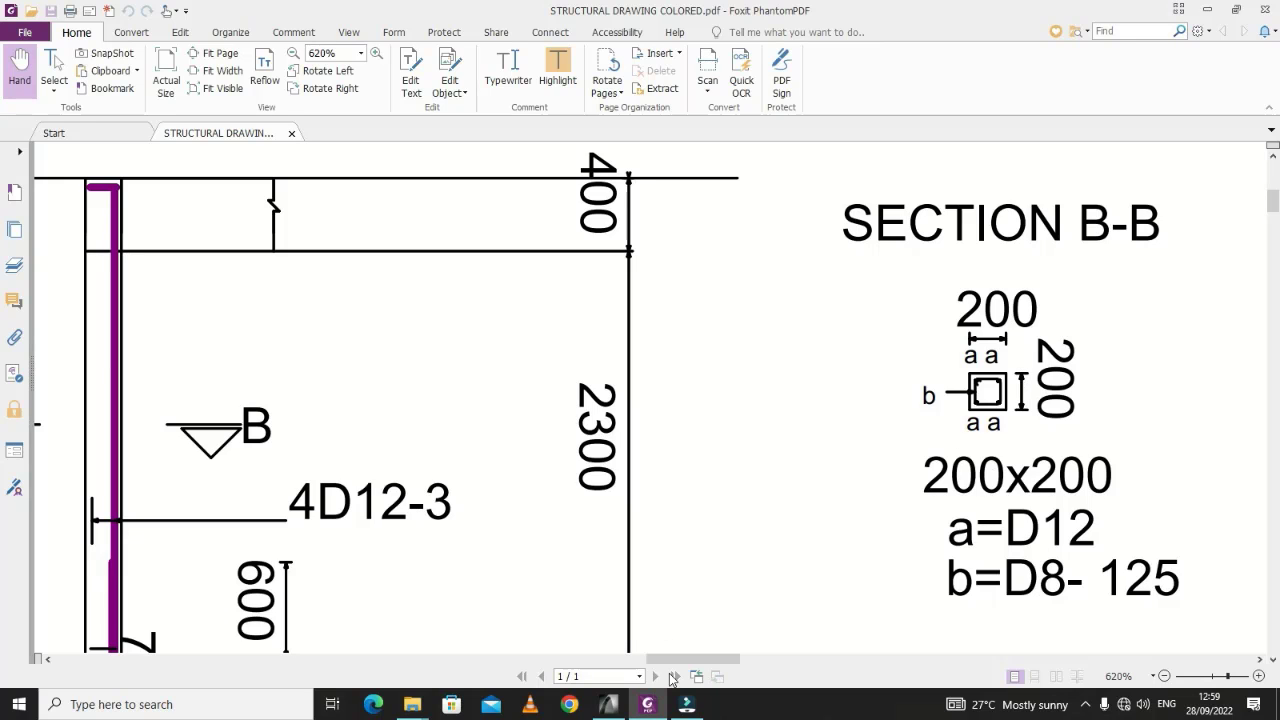
pyautogui.click(608, 704)
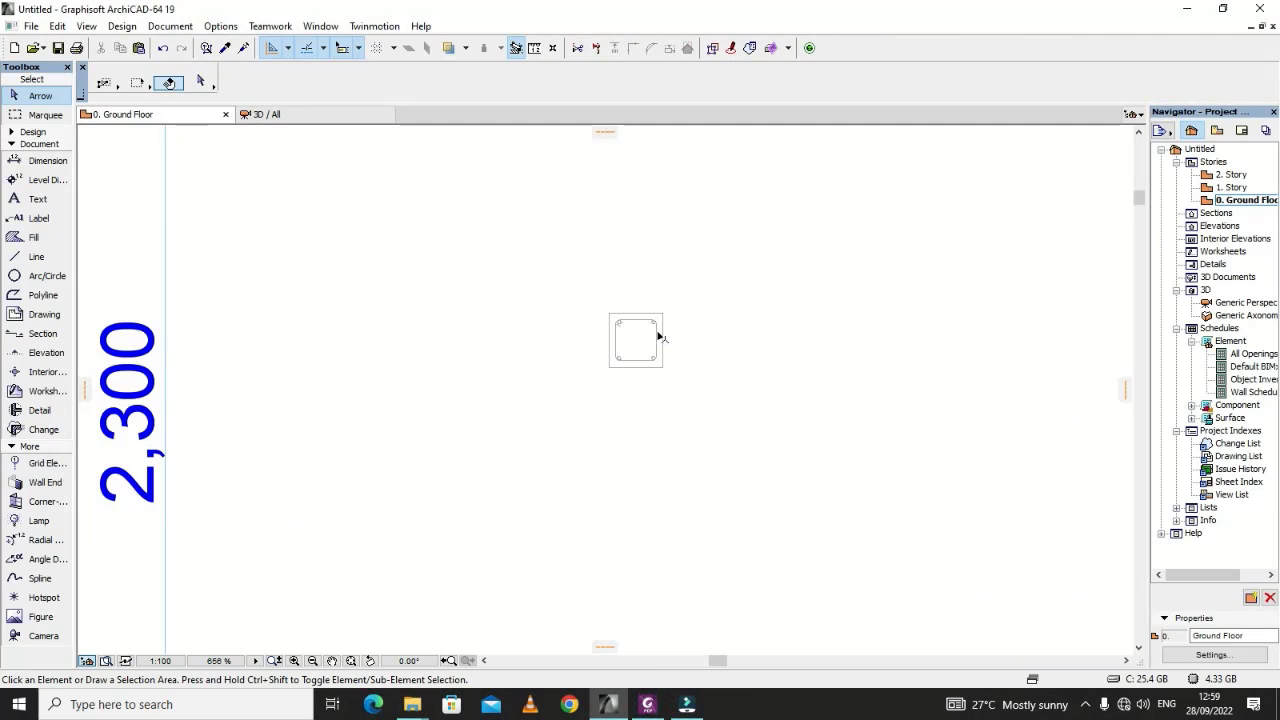
pyautogui.scroll(5, 660, 337)
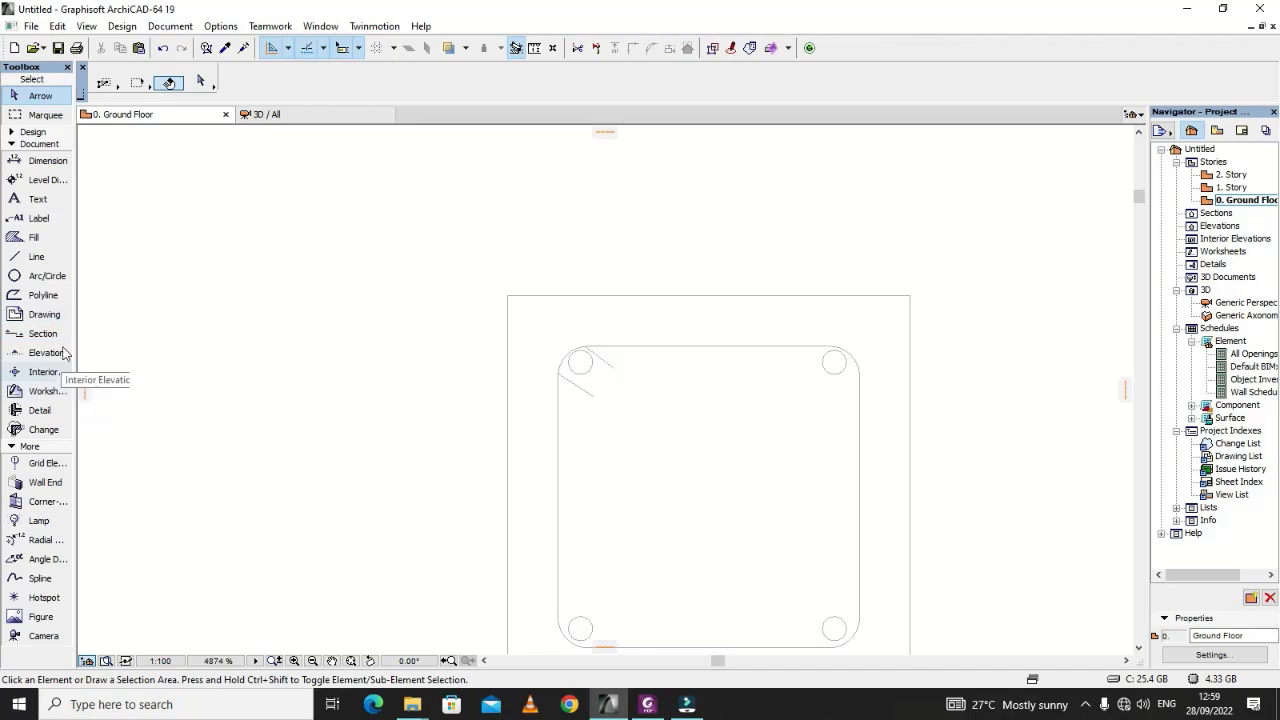
pyautogui.click(46, 160)
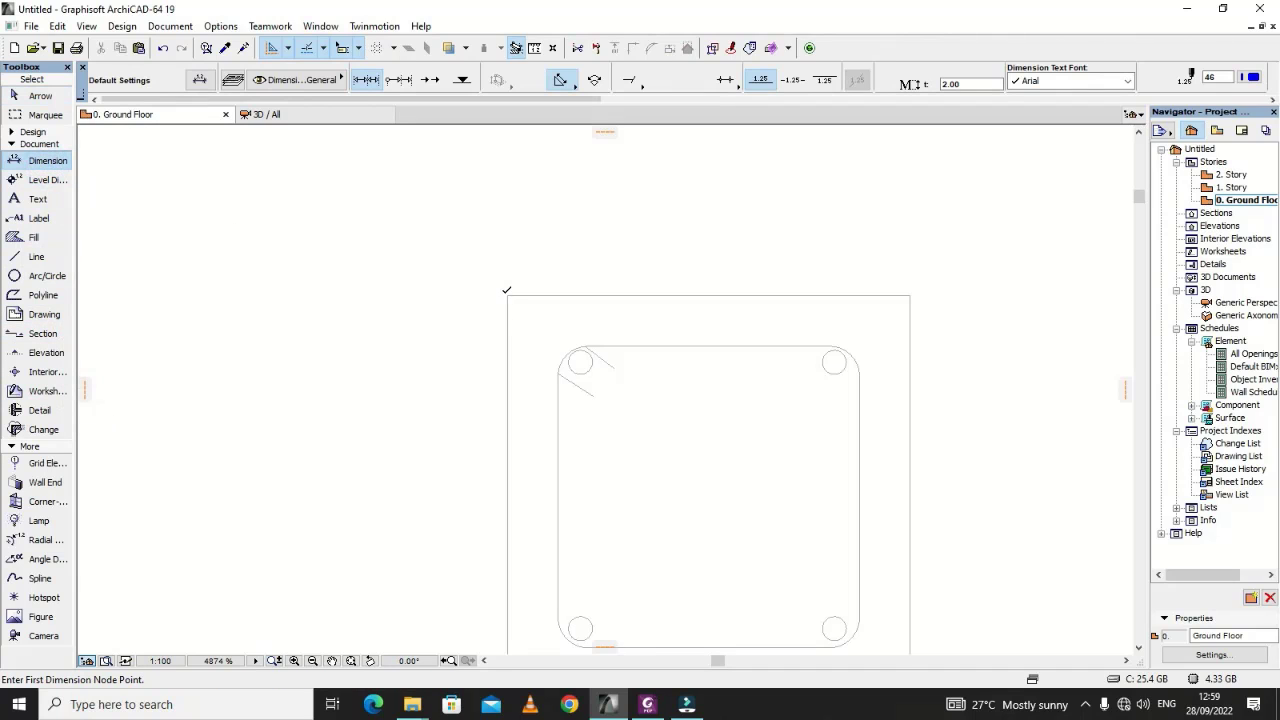
pyautogui.click(508, 295)
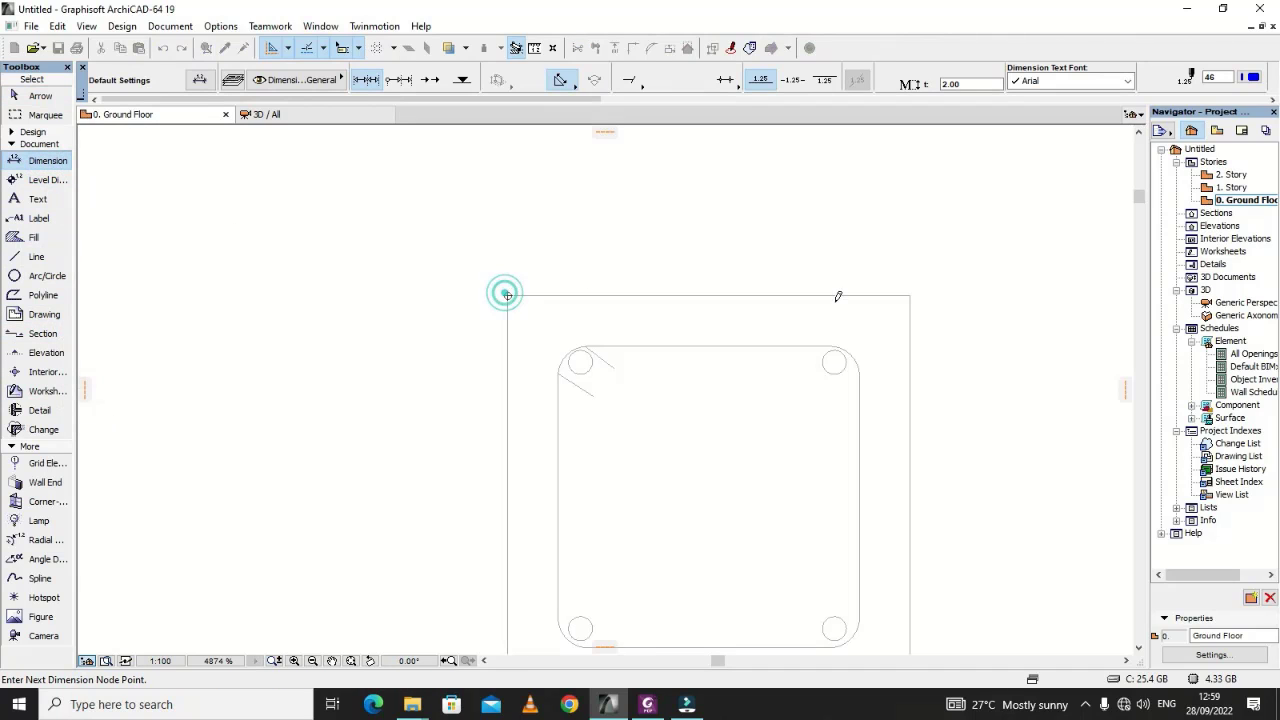
pyautogui.click(910, 291)
pyautogui.doubleClick(743, 190)
pyautogui.click(743, 192)
pyautogui.scroll(-2, 763, 364)
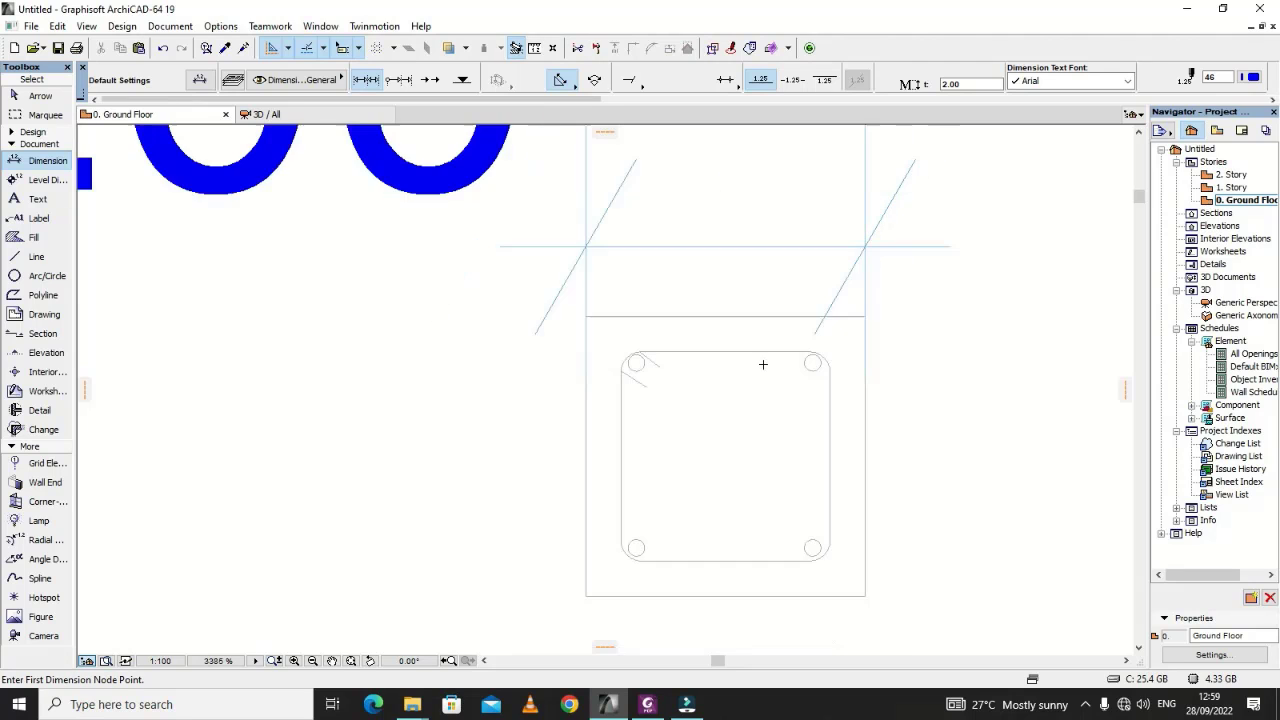
# Step: Dimension the outer square's height with a vertical dimension line beside its right edge
pyautogui.scroll(-2, 763, 364)
pyautogui.click(822, 336)
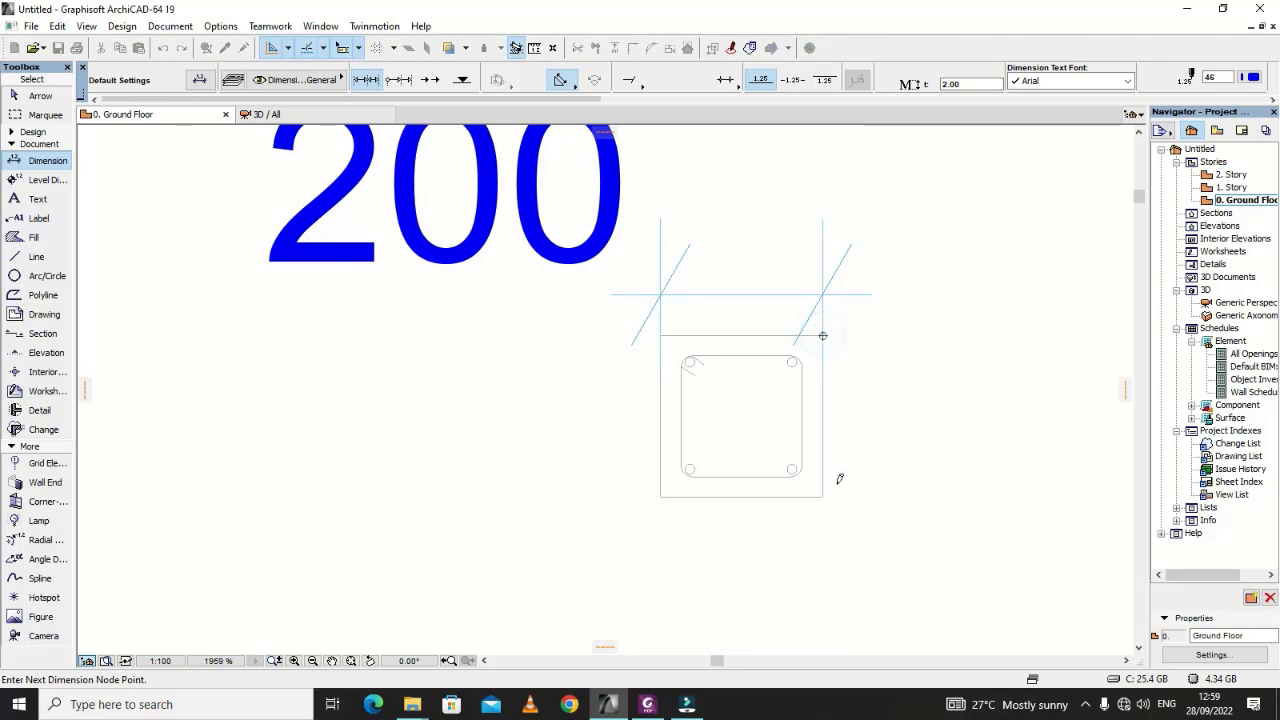
pyautogui.click(825, 494)
pyautogui.doubleClick(865, 450)
pyautogui.click(868, 448)
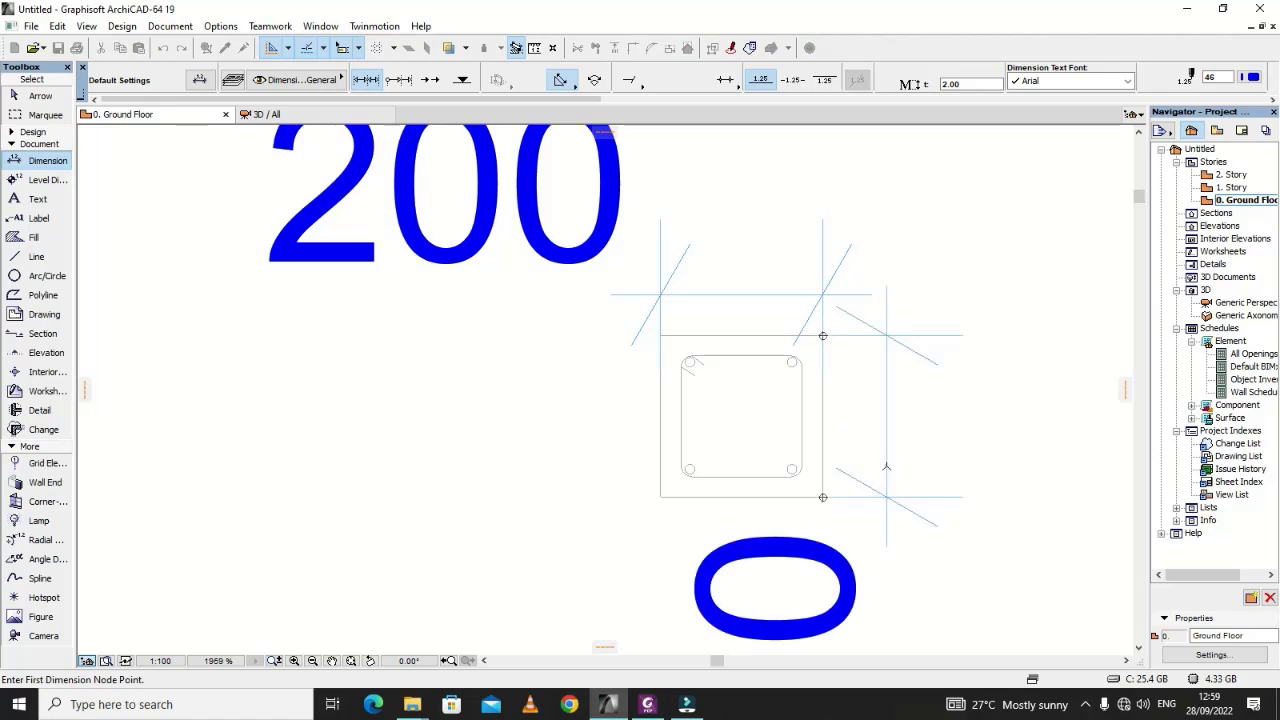
pyautogui.scroll(-1, 728, 452)
pyautogui.scroll(-3, 730, 456)
pyautogui.scroll(4, 745, 458)
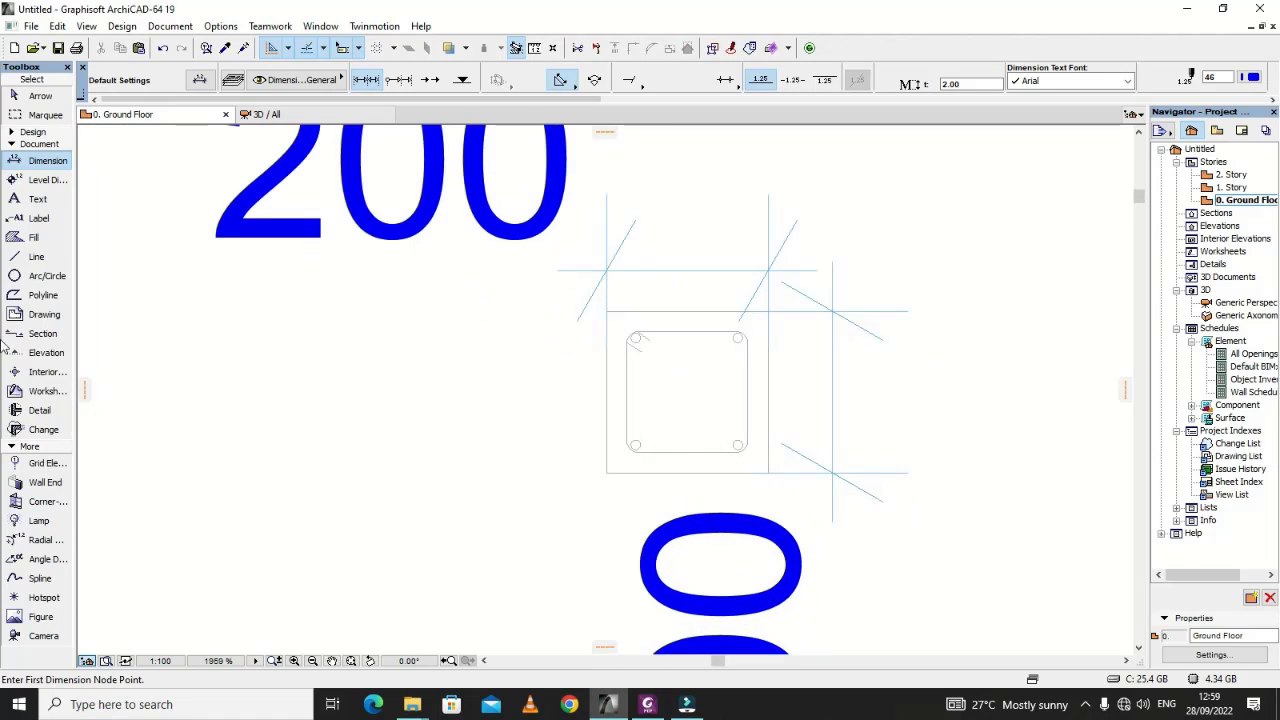
# Step: Draw a horizontal leader line from the inner stirrup outline's left side outward past the outer square's left edge
pyautogui.click(33, 237)
pyautogui.click(36, 256)
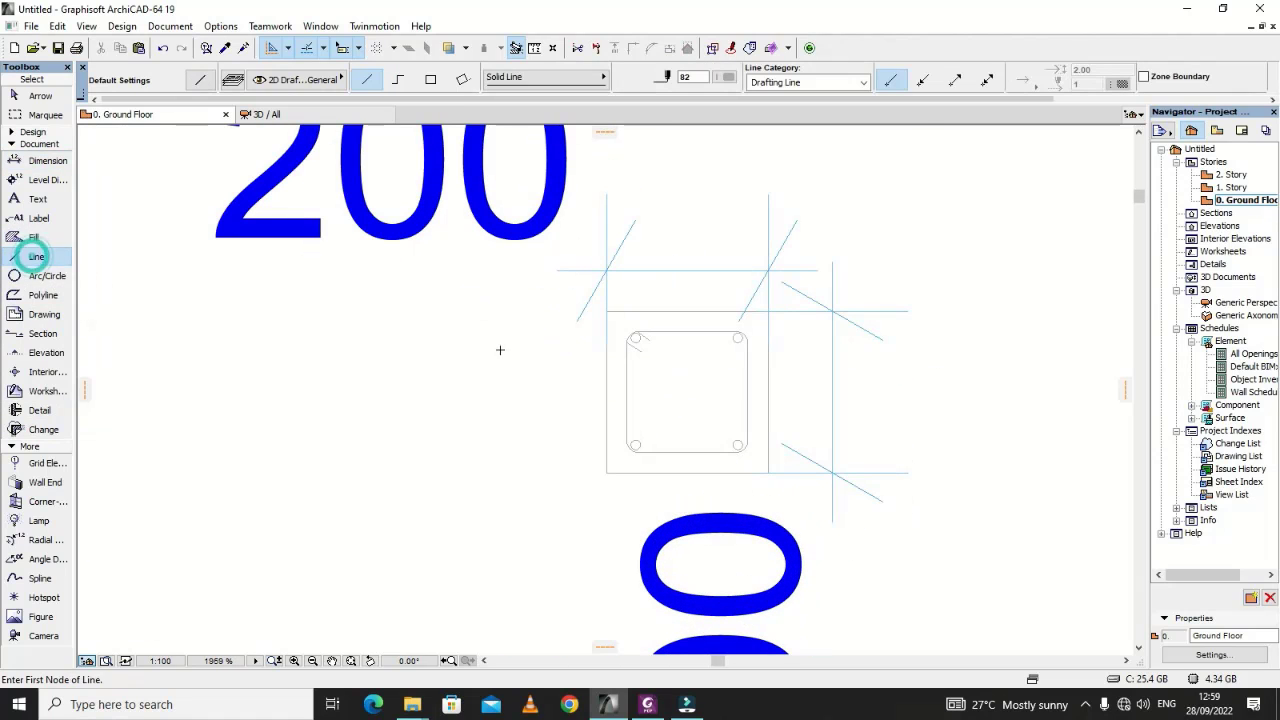
pyautogui.scroll(3, 635, 385)
pyautogui.click(643, 389)
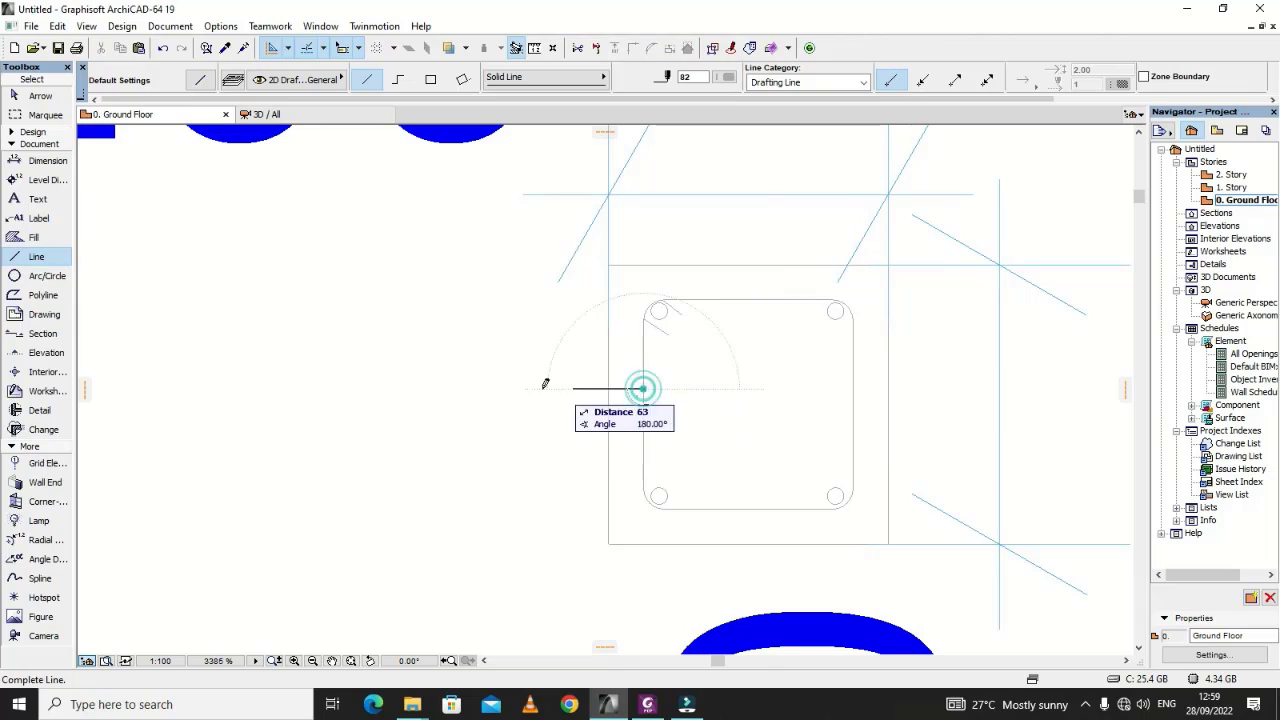
pyautogui.click(462, 385)
pyautogui.press('Escape')
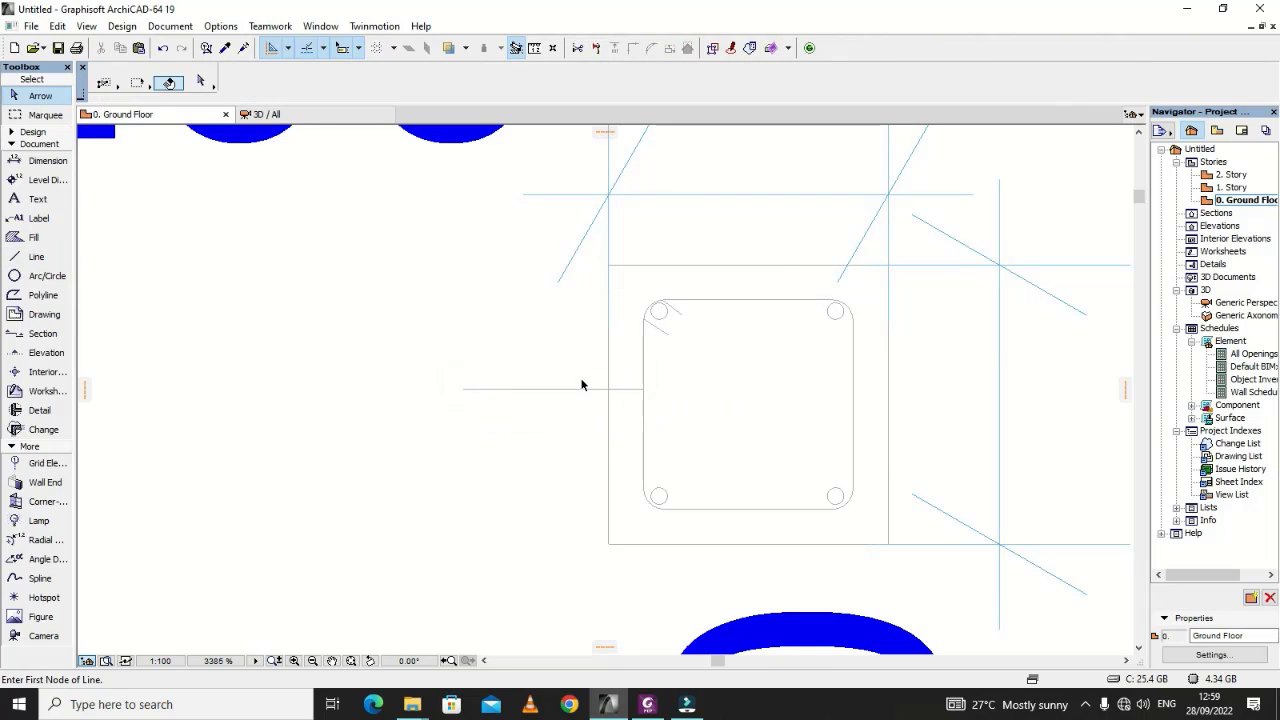
# Step: Add a single arrowhead to the leader line at the end that touches the stirrup outline
pyautogui.click(577, 386)
pyautogui.click(575, 389)
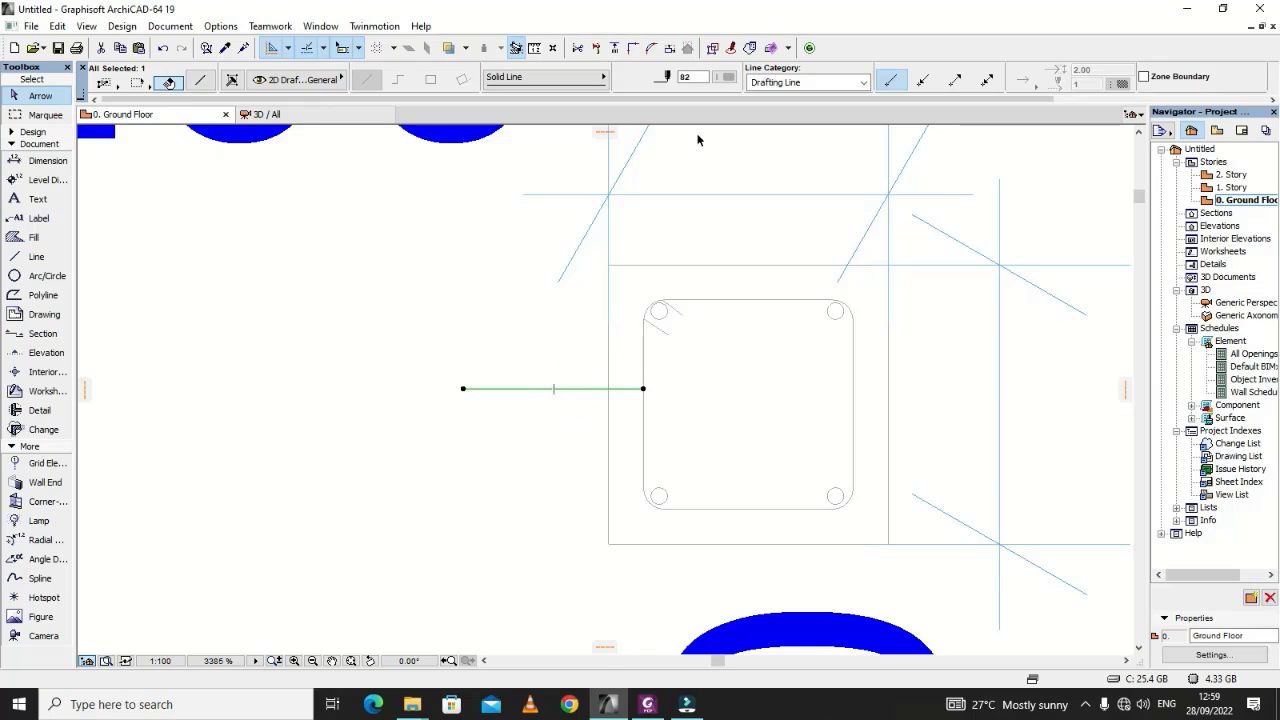
pyautogui.click(955, 80)
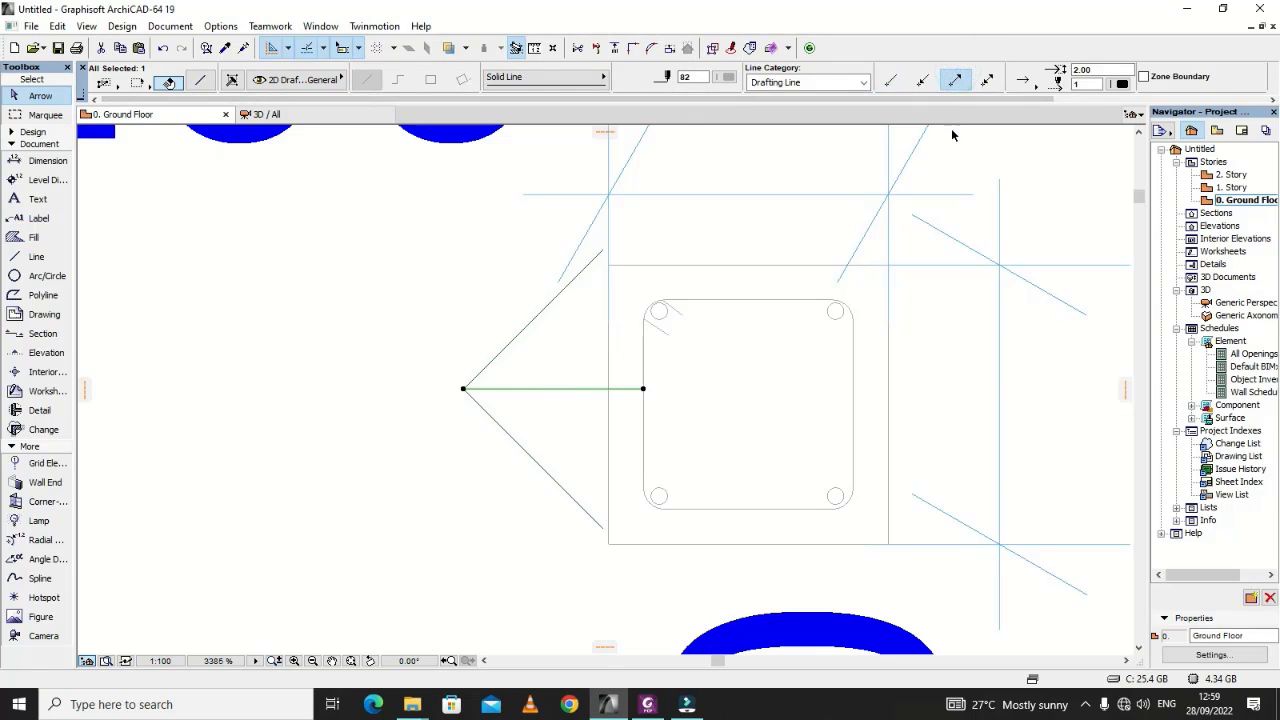
pyautogui.click(922, 80)
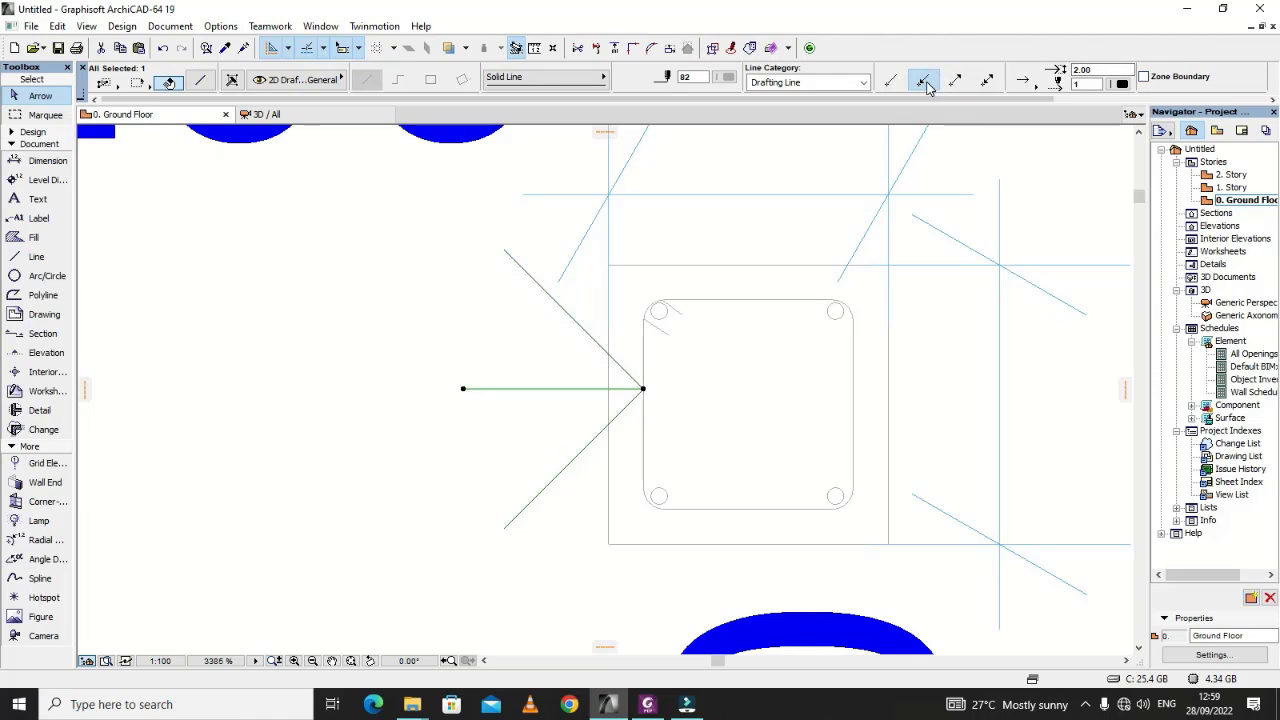
# Step: Reduce the leader line's arrowhead height, trying 0.5 and 0.10 before settling on 0.30
pyautogui.click(1080, 70)
pyautogui.write('0')
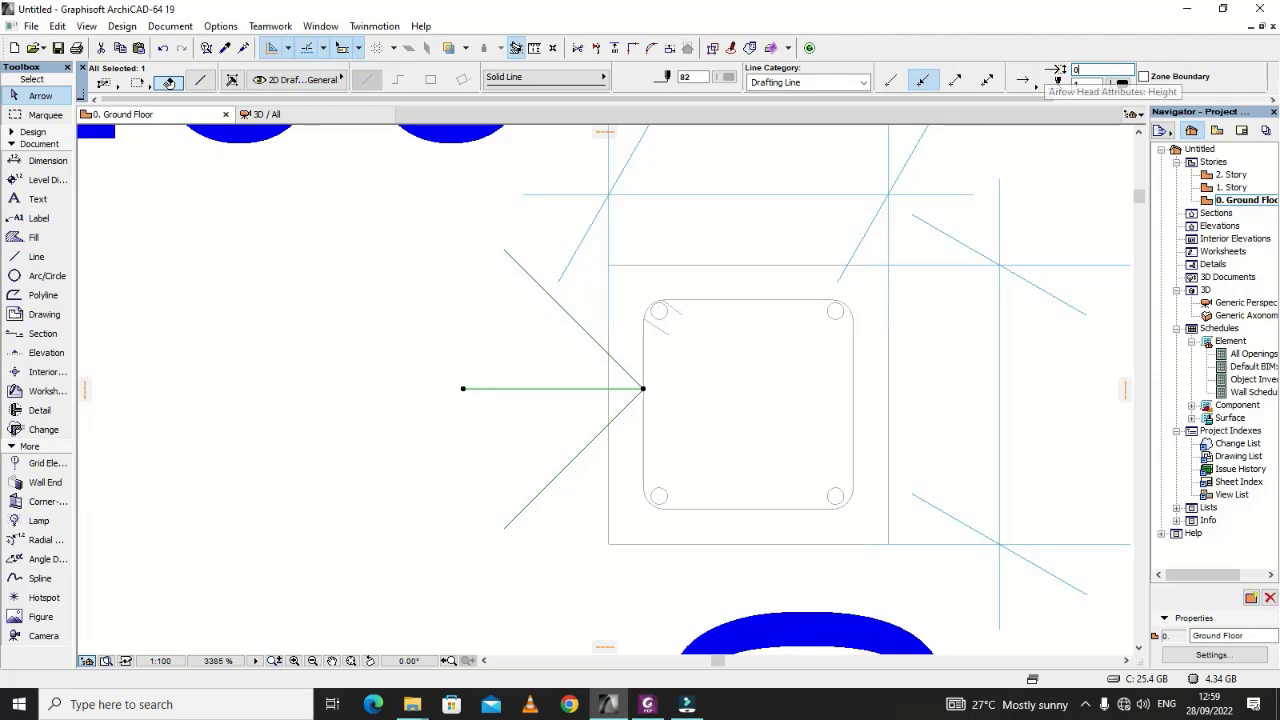
pyautogui.write('.5')
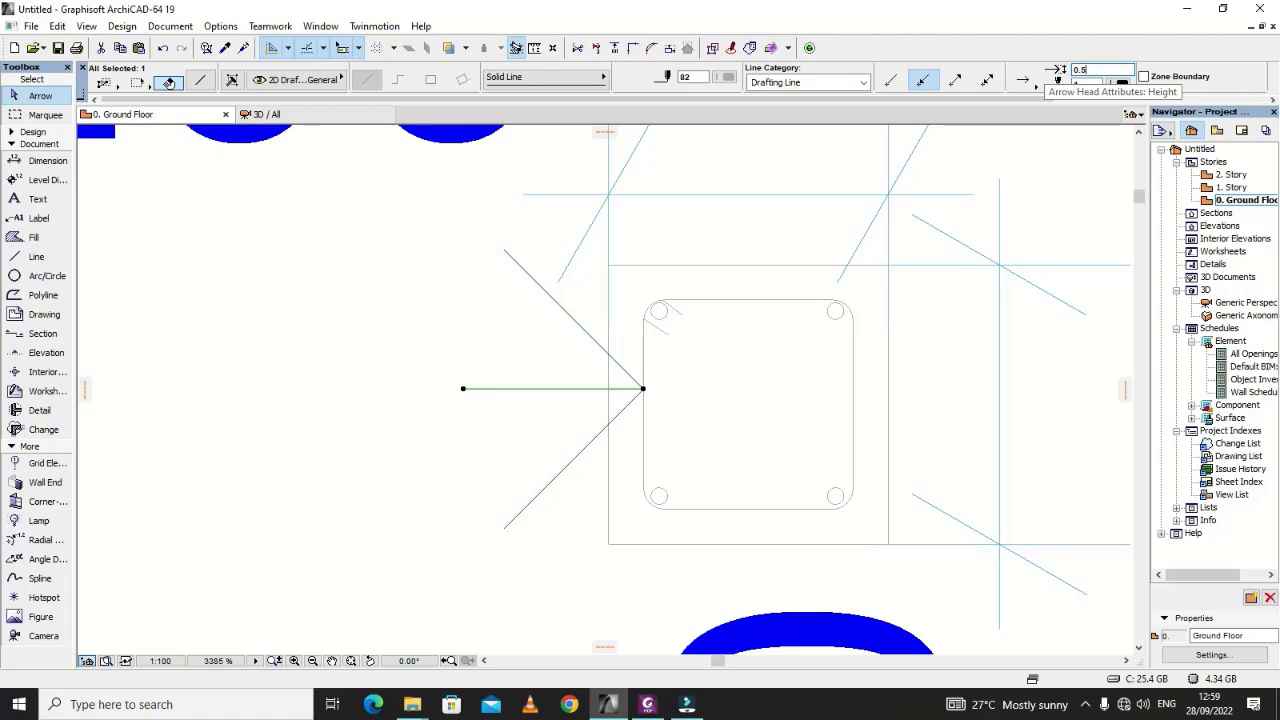
pyautogui.press('Return')
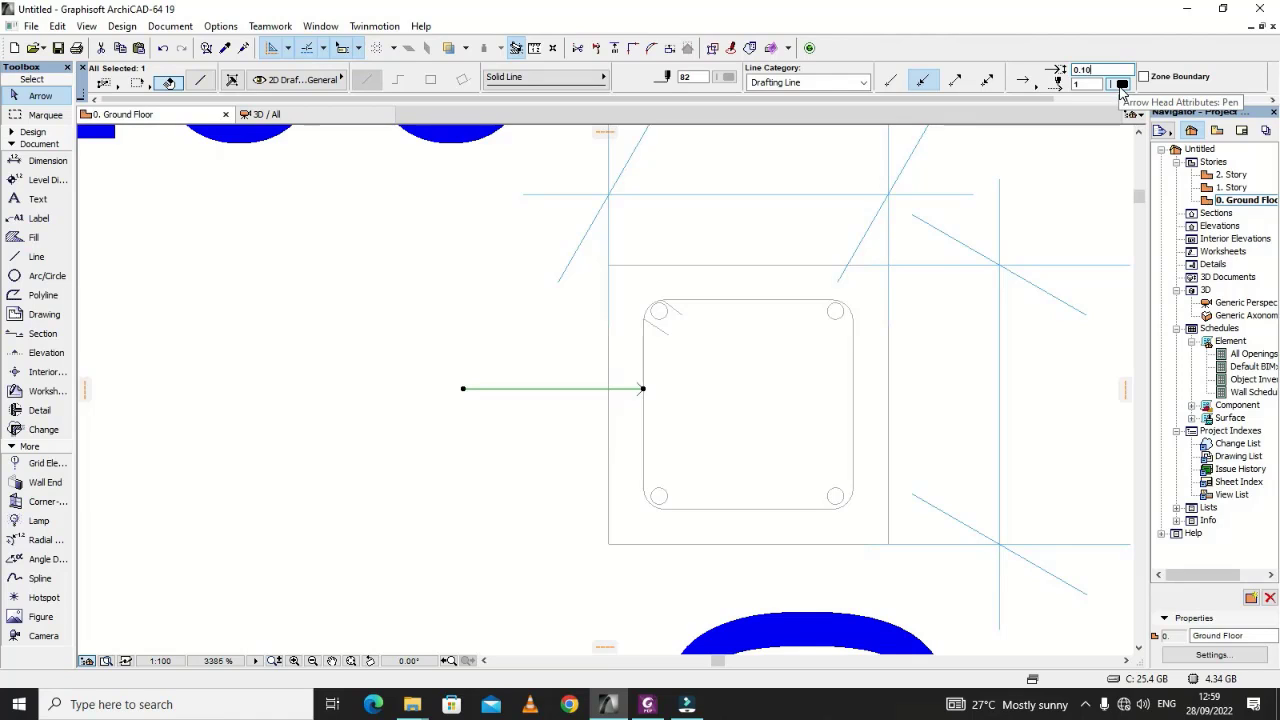
pyautogui.press('BackSpace')
pyautogui.press('BackSpace')
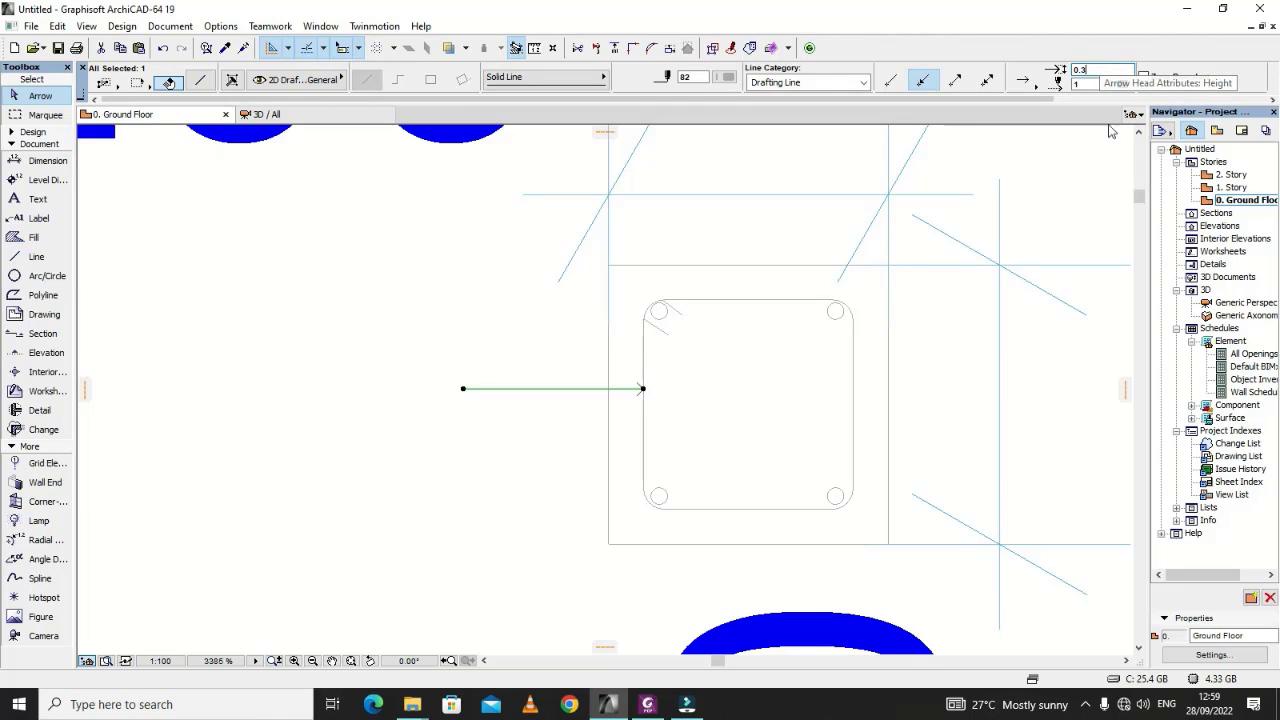
pyautogui.press('Return')
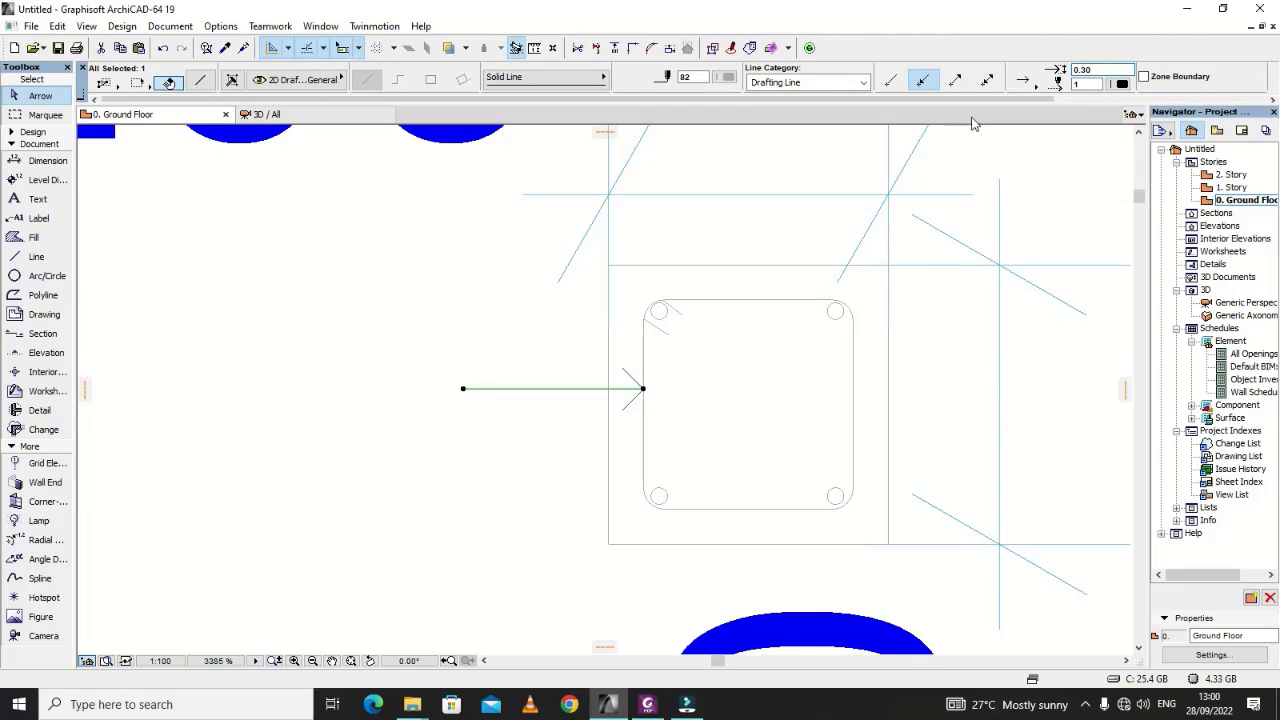
# Step: Change the leader line's arrowhead style to a solid filled triangle
pyautogui.click(1036, 83)
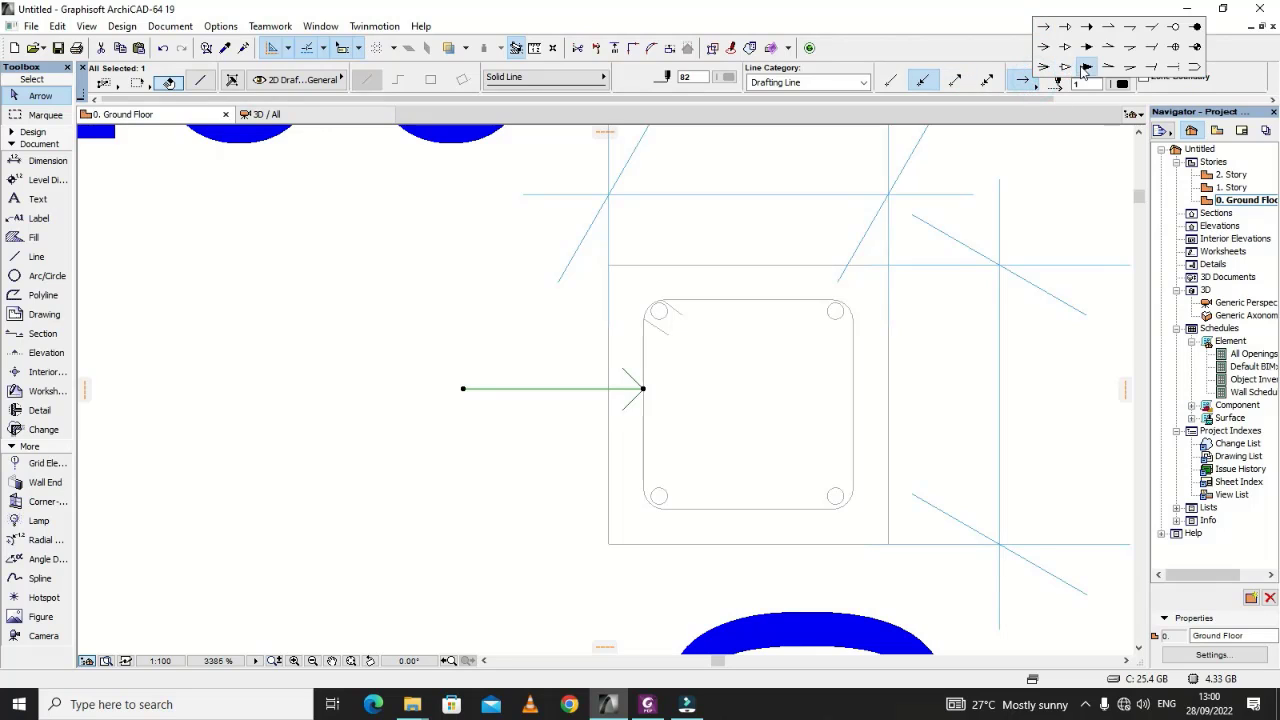
pyautogui.click(1085, 72)
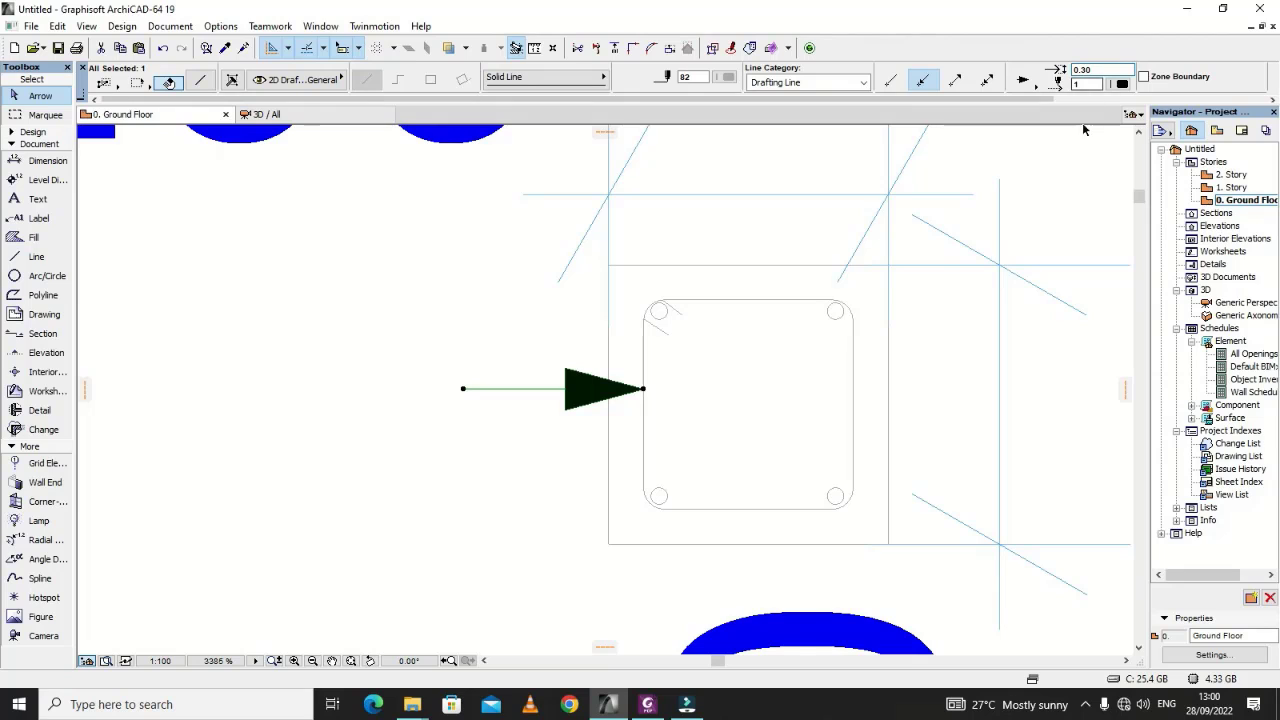
pyautogui.click(1075, 193)
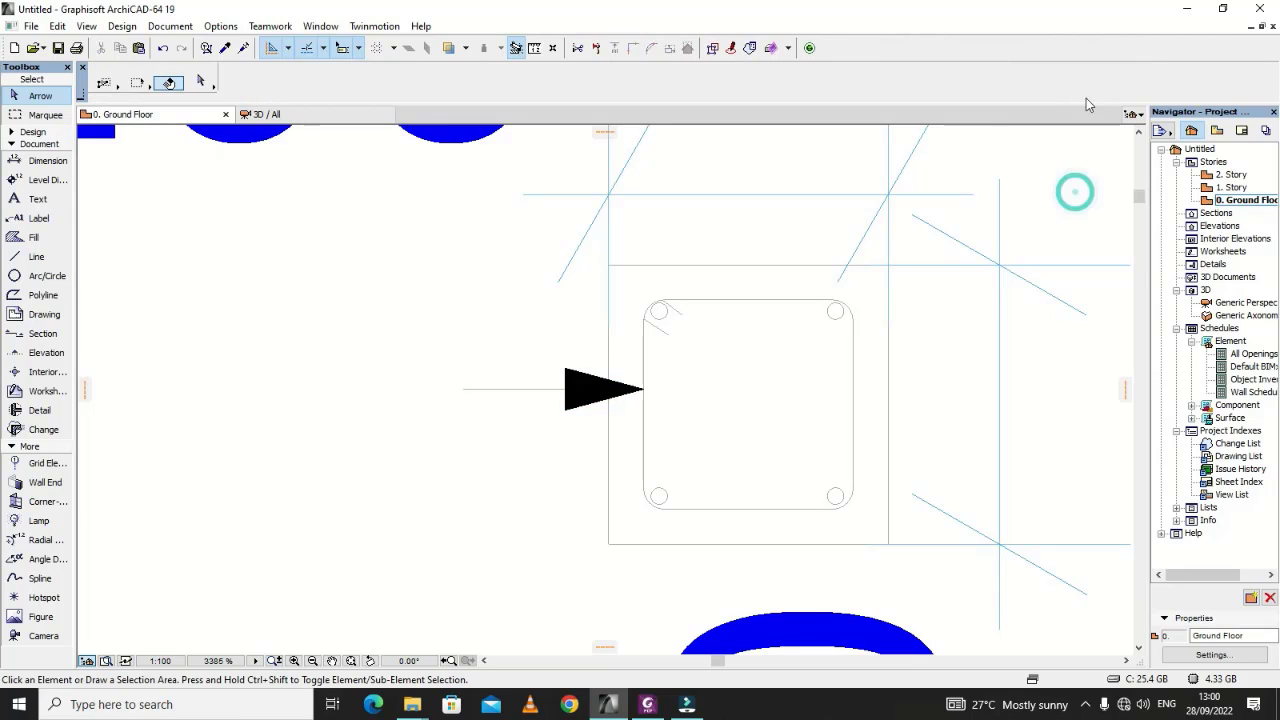
# Step: Add a bold text label "b" with 1.00 mm text height in the empty area beyond the leader line's outer end
pyautogui.scroll(-3, 1021, 396)
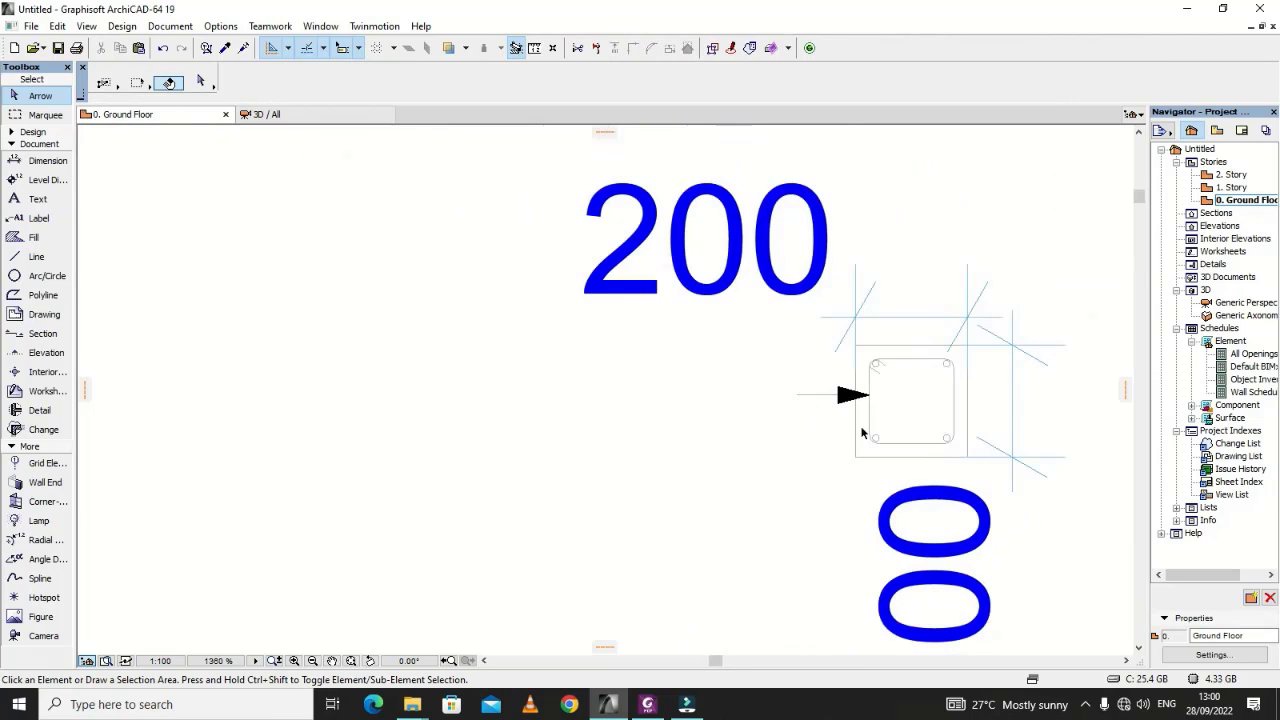
pyautogui.scroll(2, 675, 396)
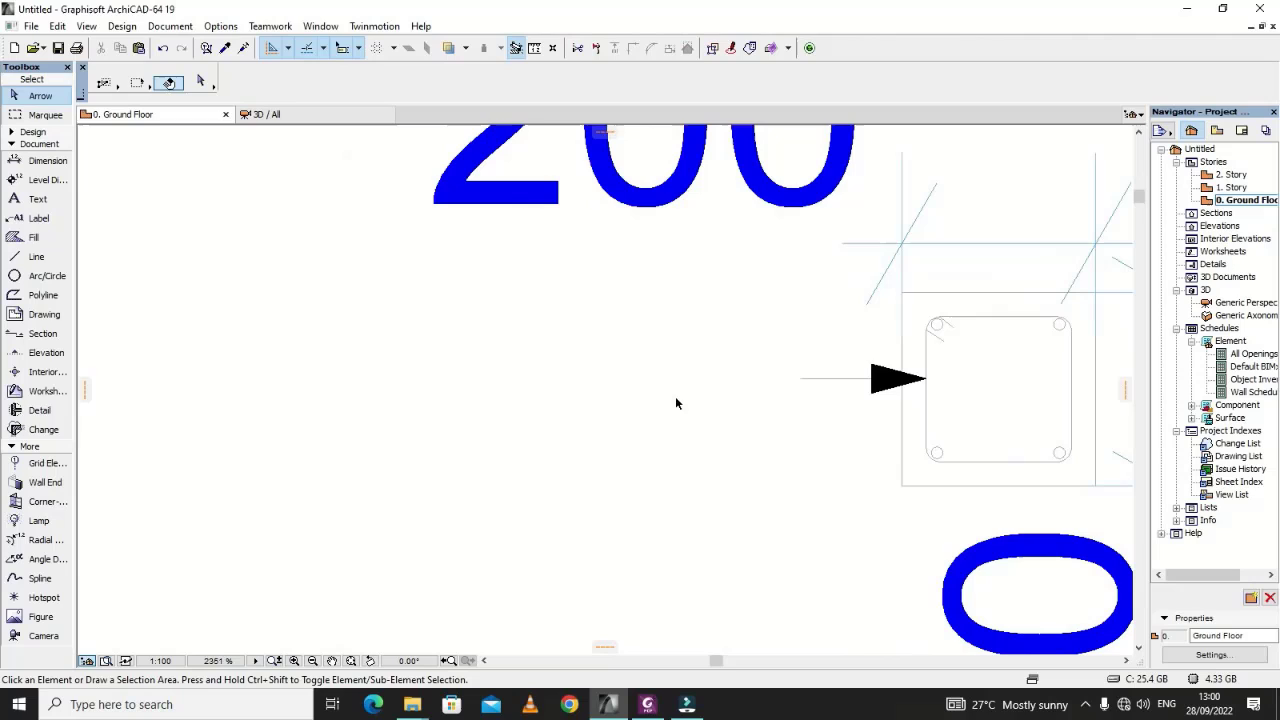
pyautogui.click(30, 205)
pyautogui.scroll(2, 720, 367)
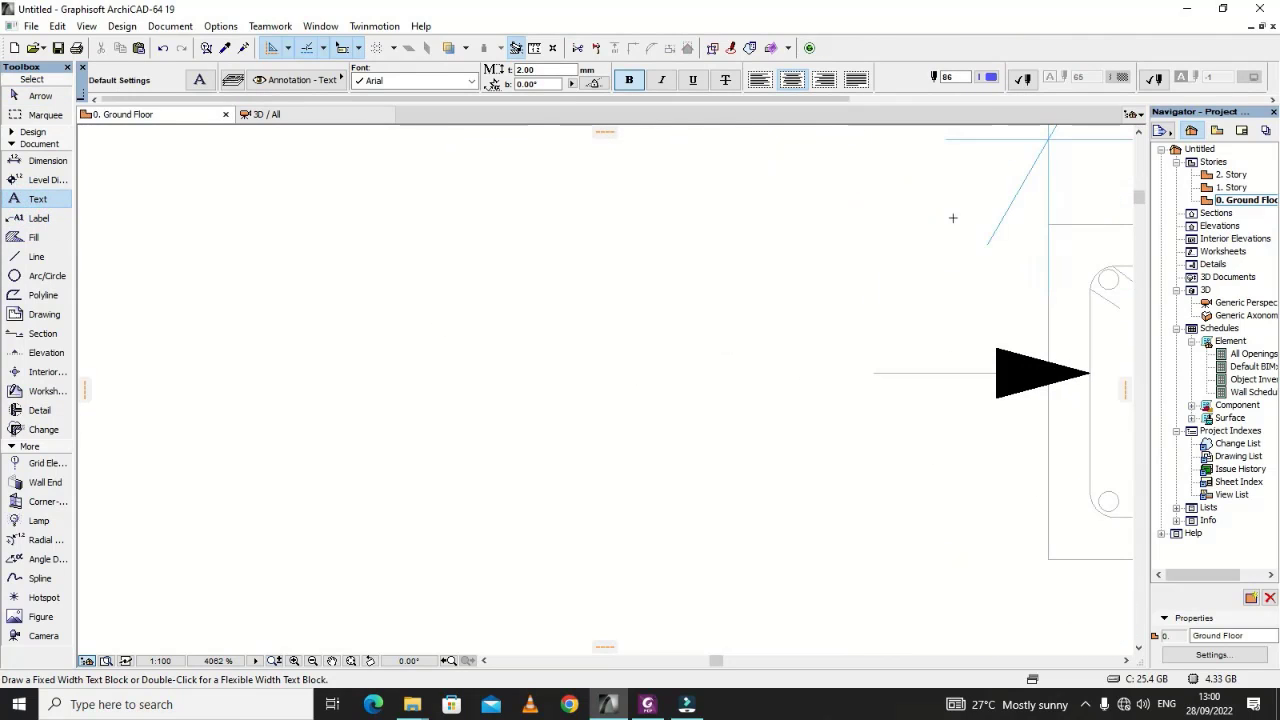
pyautogui.doubleClick(518, 69)
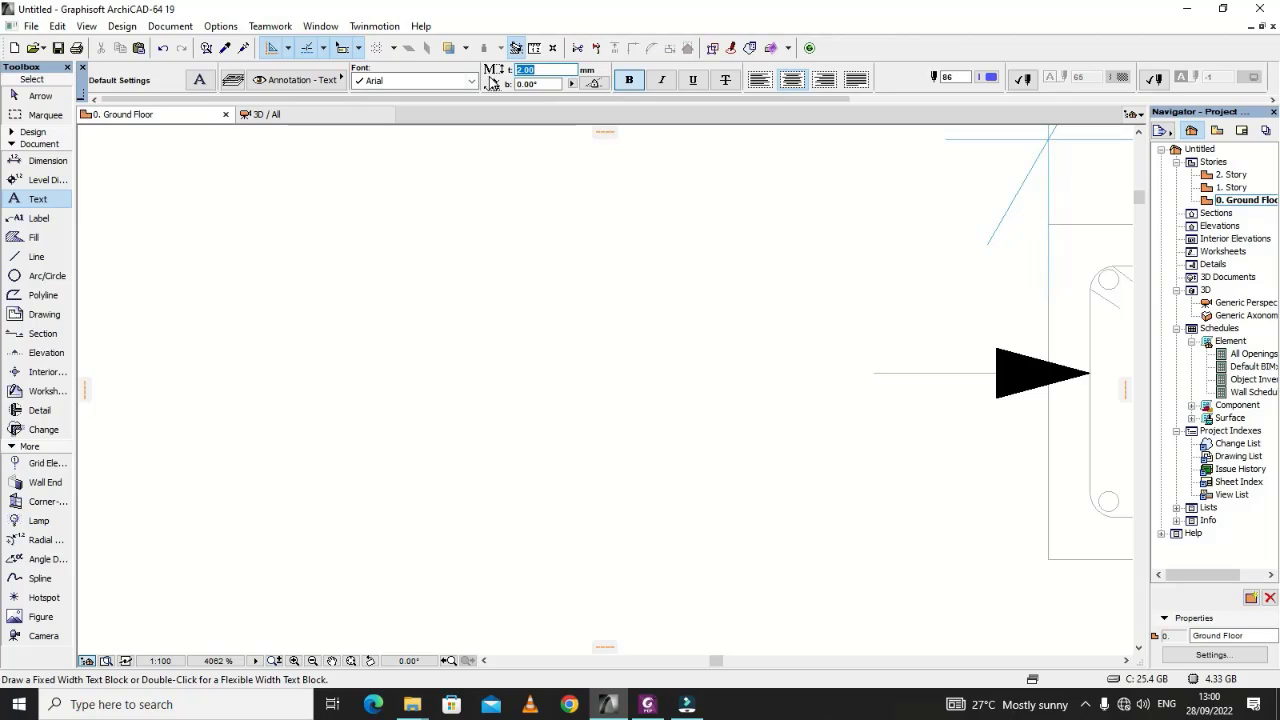
pyautogui.write('1')
pyautogui.doubleClick(676, 283)
pyautogui.write('B')
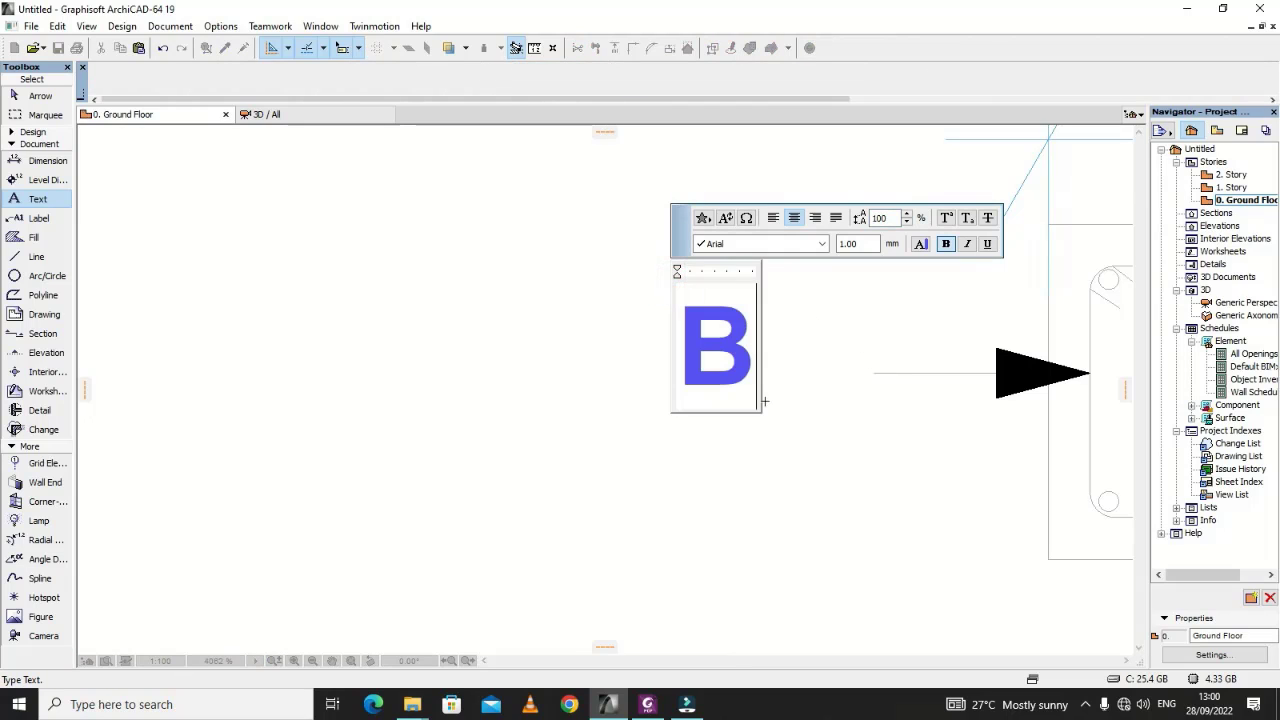
pyautogui.press('BackSpace')
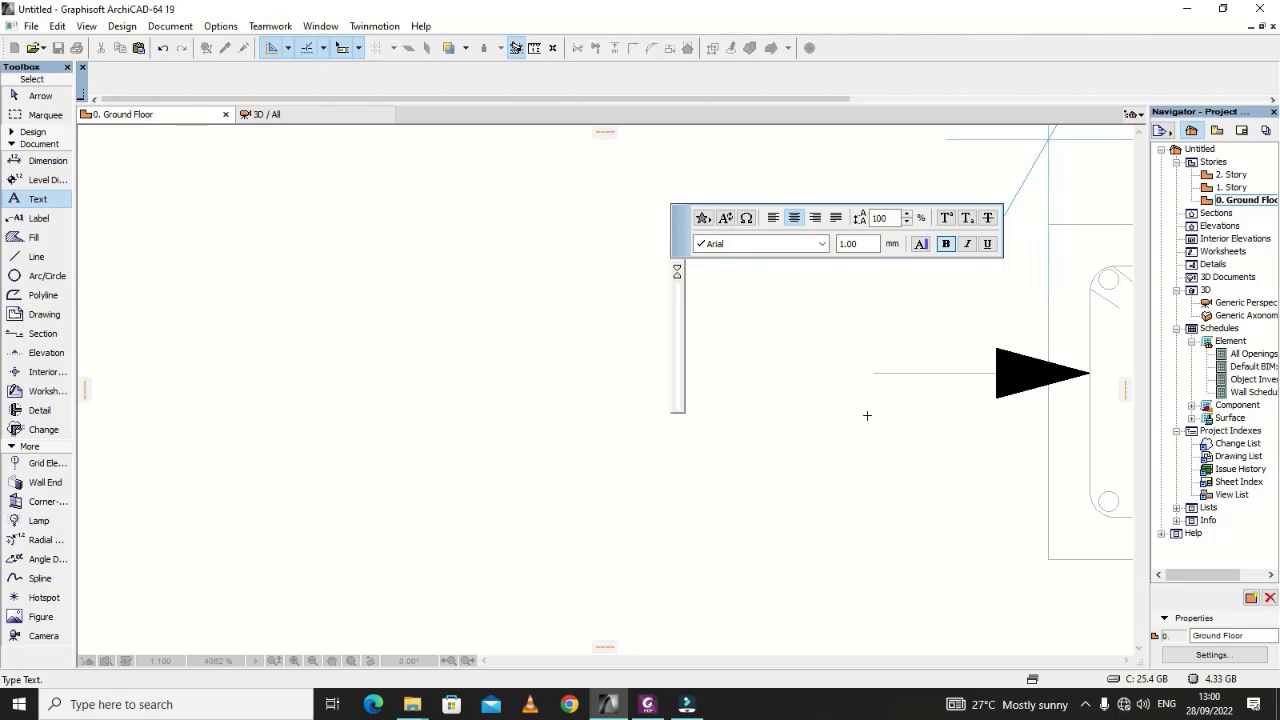
pyautogui.write('b')
pyautogui.click(917, 484)
pyautogui.press('Escape')
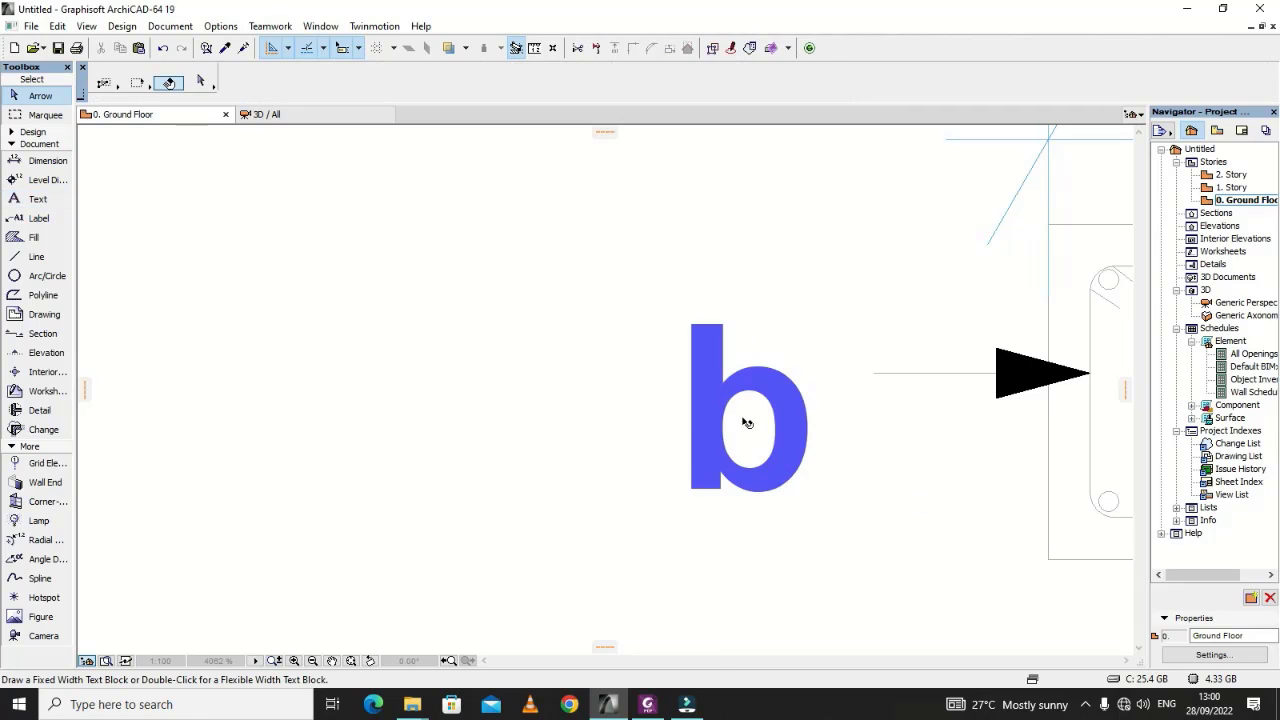
# Step: Move the "b" label so it sits against the outer end of the leader line
pyautogui.click(745, 422)
pyautogui.click(746, 414)
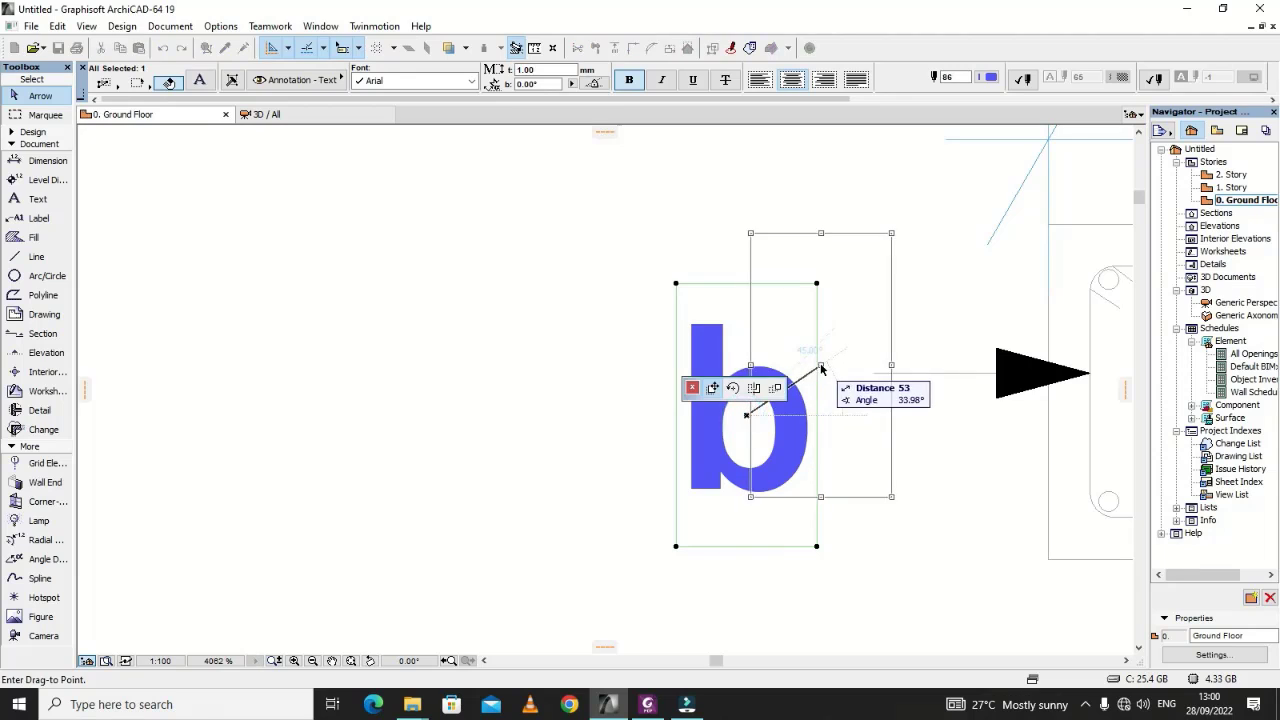
pyautogui.click(818, 372)
pyautogui.click(937, 486)
# Step: Make one dragged copy of the "b" label and place it above the stirrup's upper-left corner
pyautogui.scroll(-3, 446, 400)
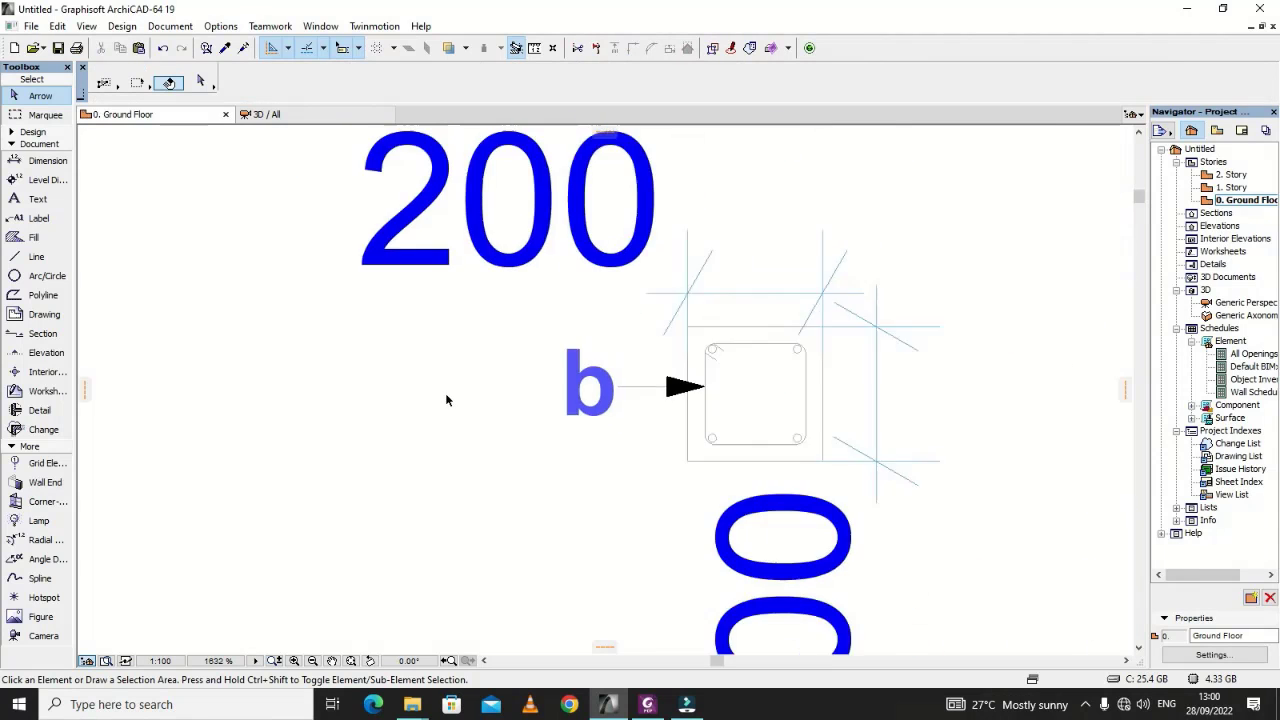
pyautogui.scroll(-2, 446, 400)
pyautogui.scroll(3, 647, 377)
pyautogui.scroll(2, 641, 368)
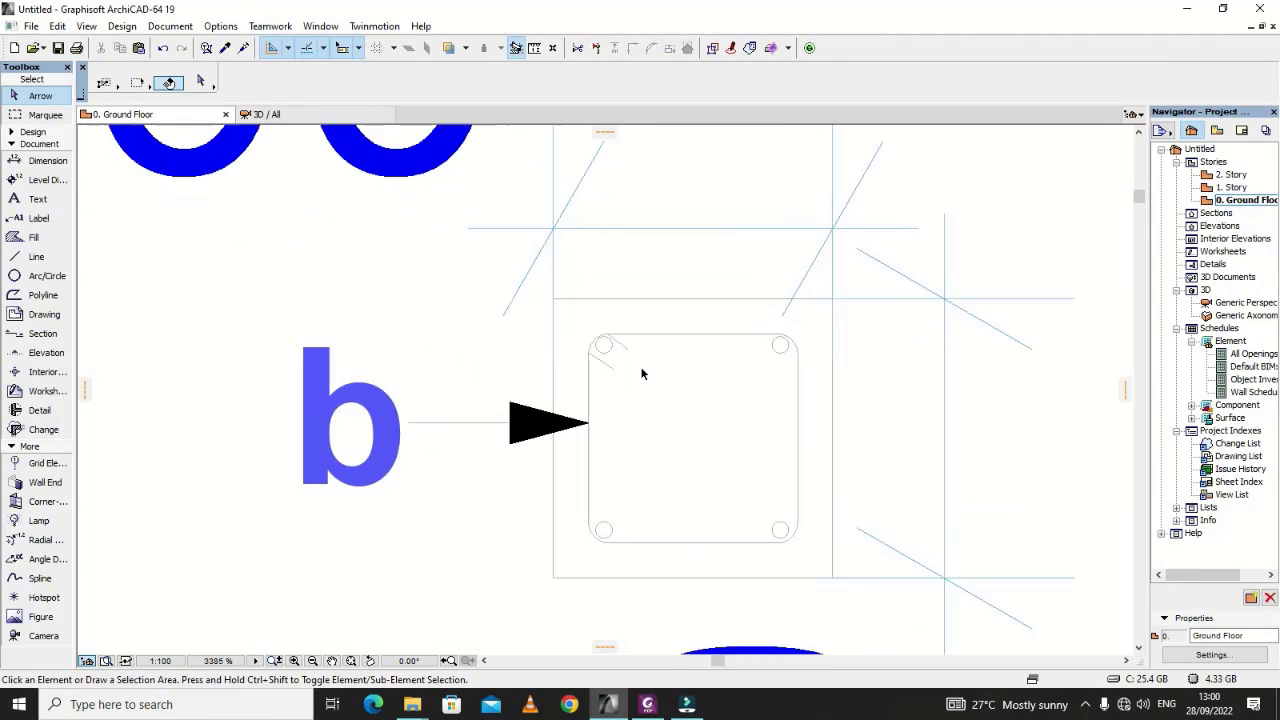
pyautogui.click(335, 435)
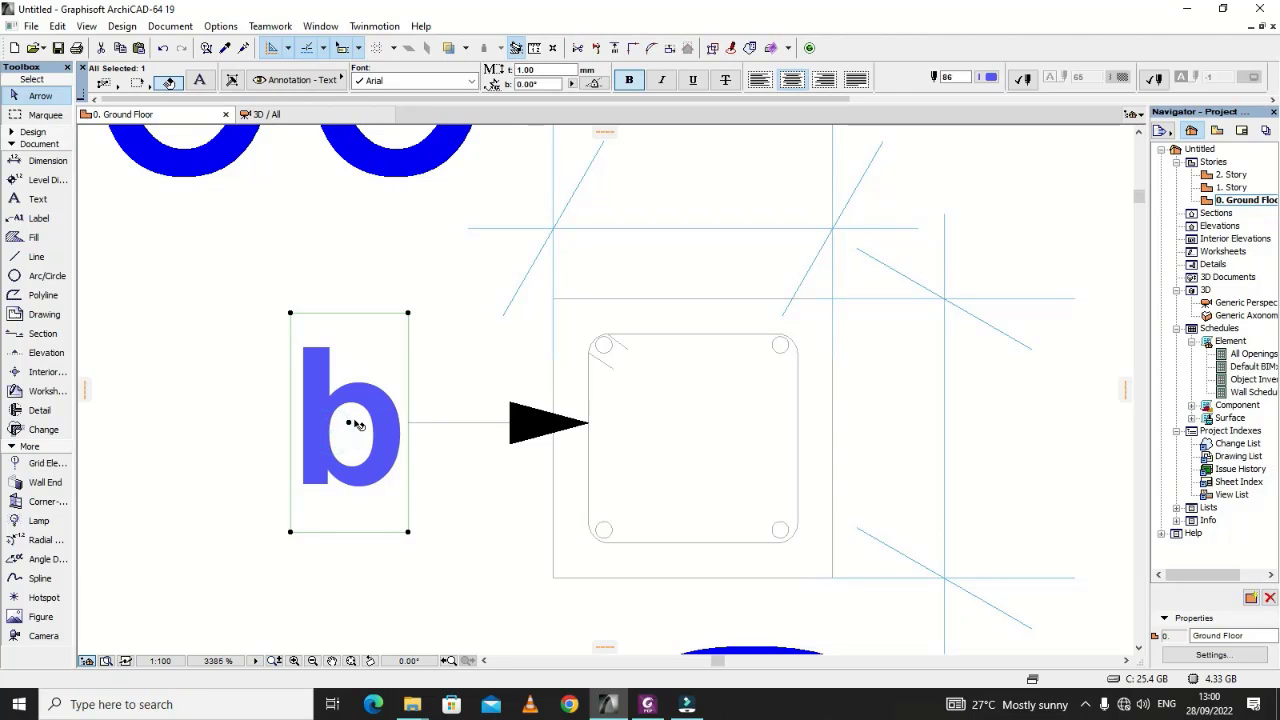
pyautogui.click(348, 422)
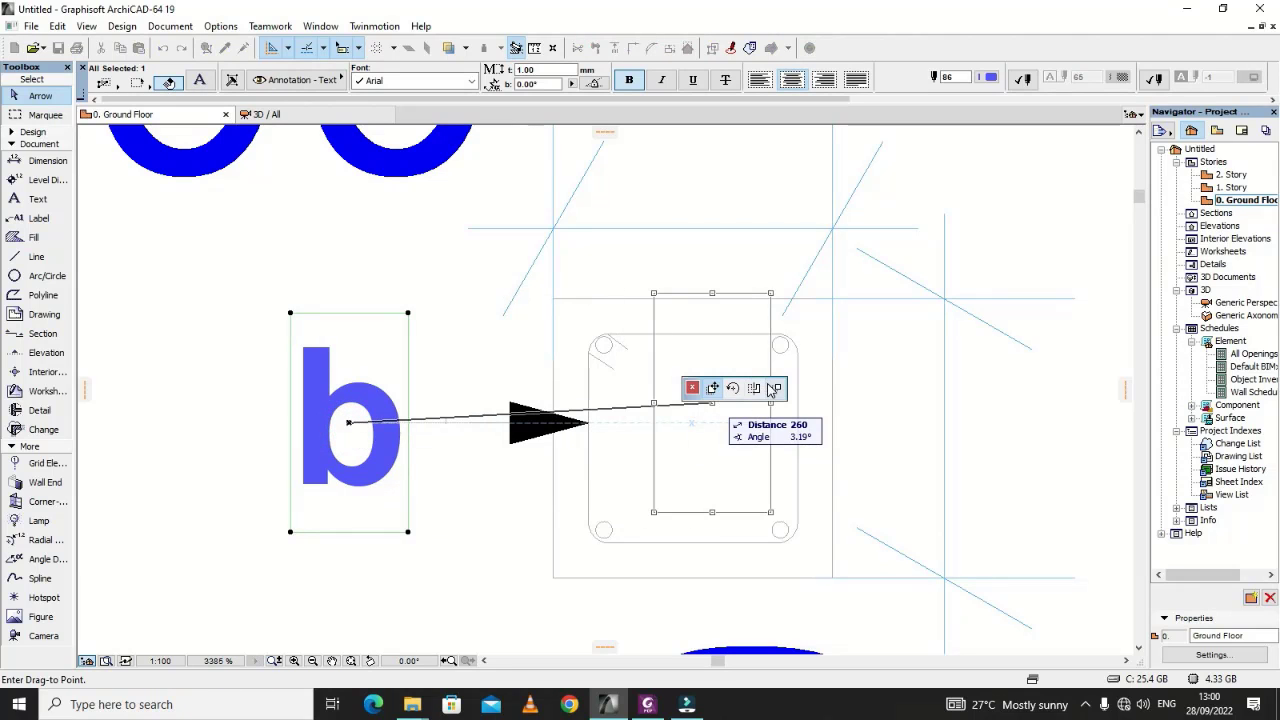
pyautogui.click(774, 389)
pyautogui.click(743, 417)
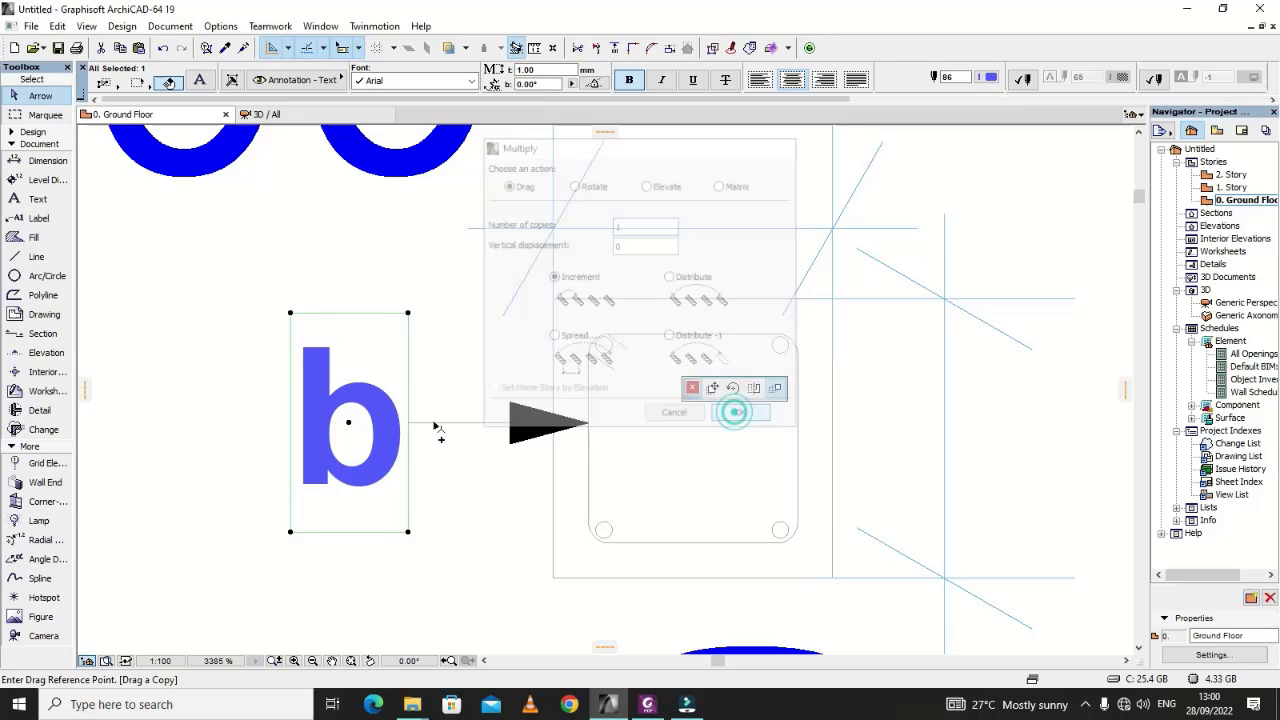
pyautogui.click(348, 422)
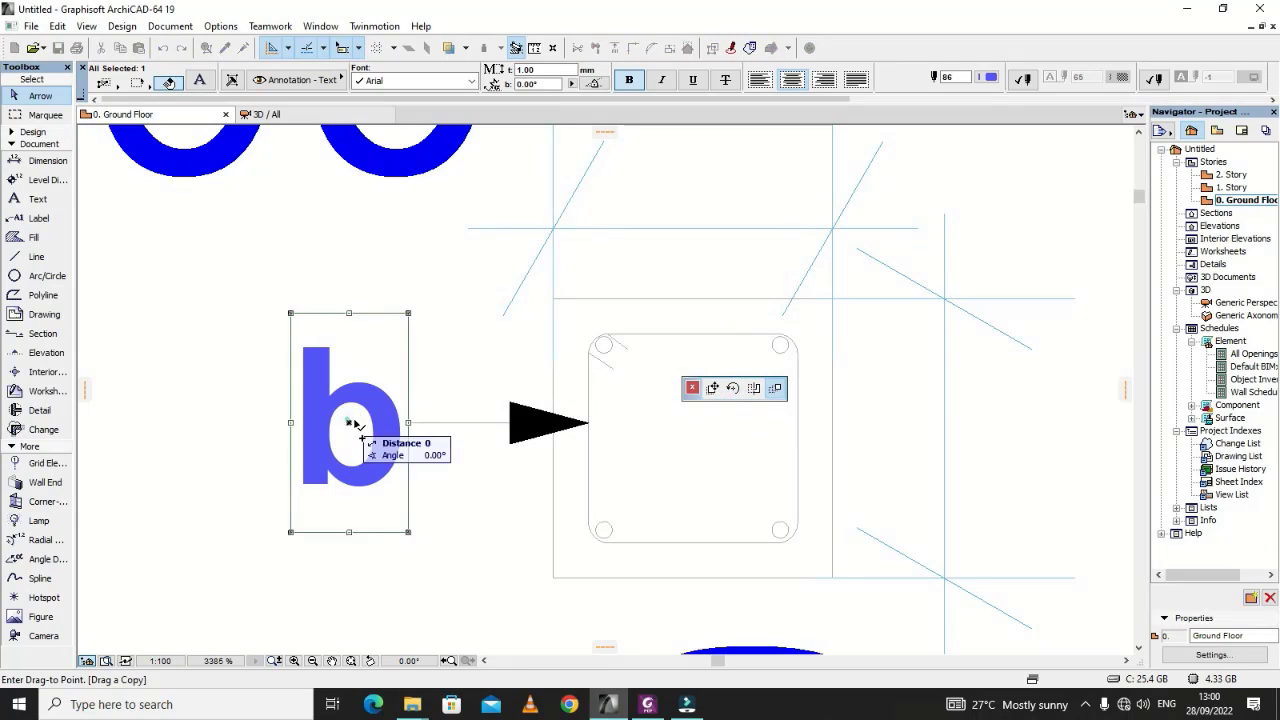
pyautogui.click(620, 204)
# Step: Start making a further dragged copy from the "b" label above the stirrup
pyautogui.click(619, 203)
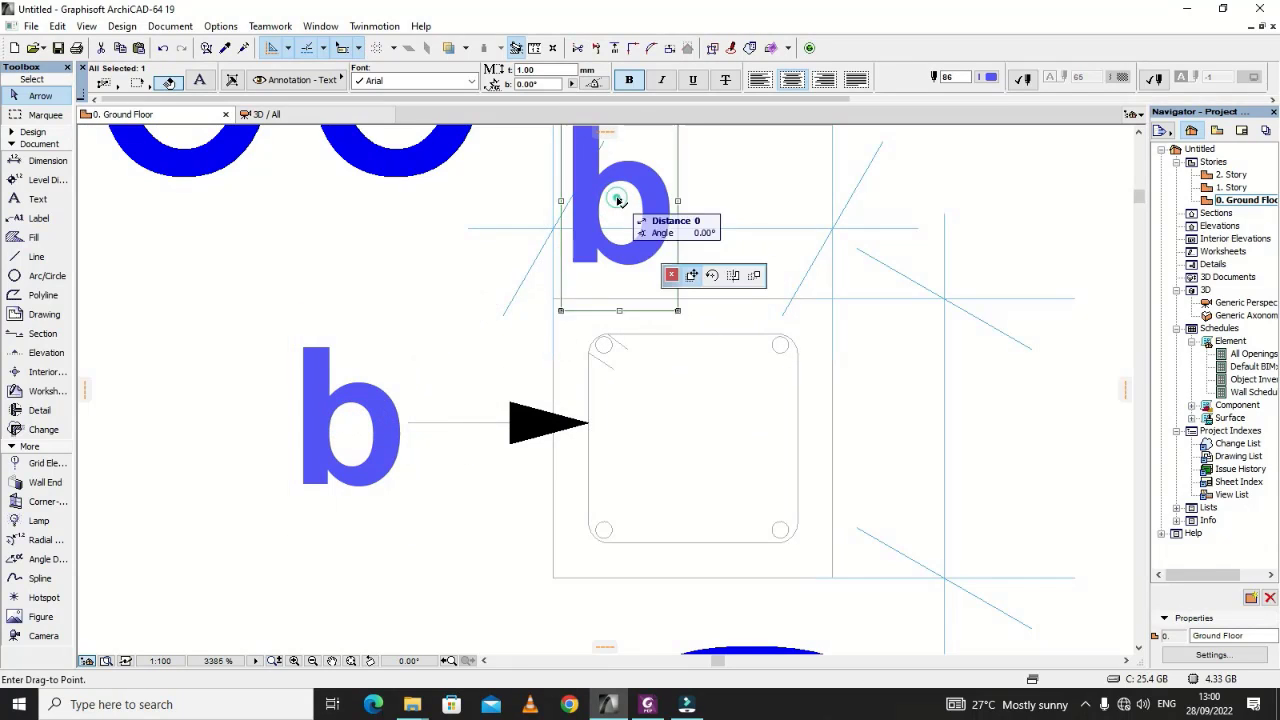
pyautogui.click(773, 391)
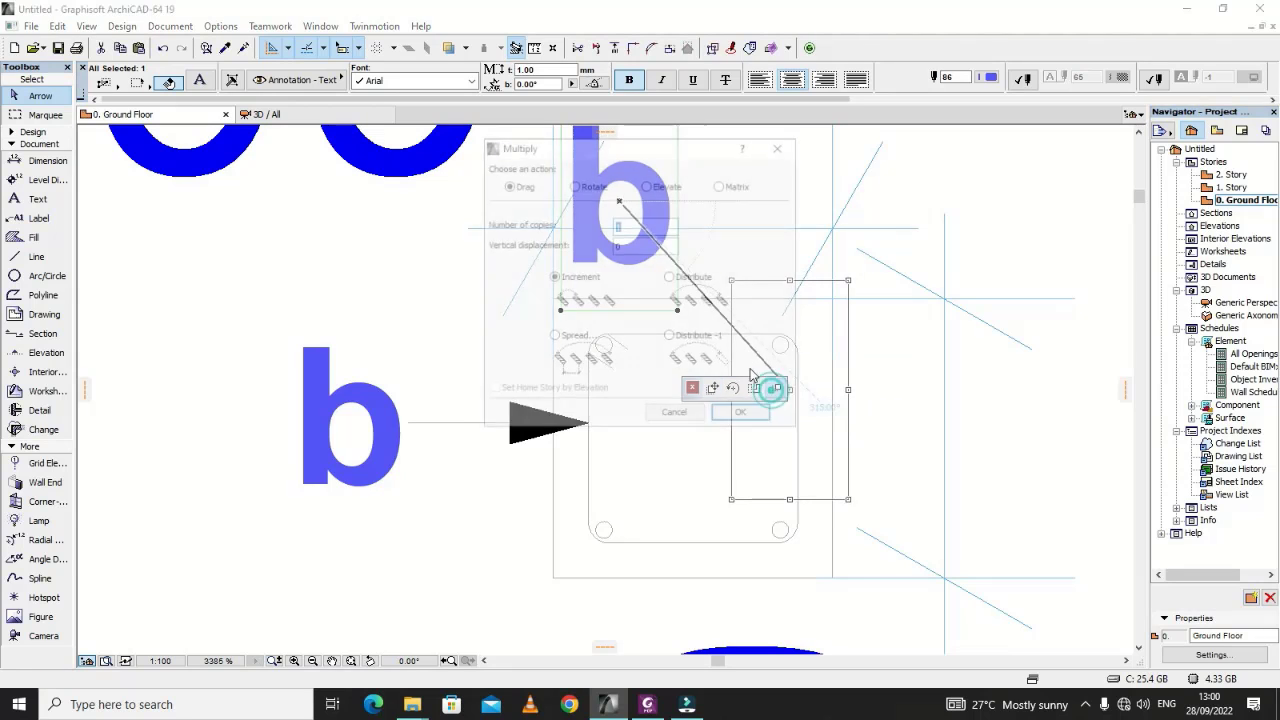